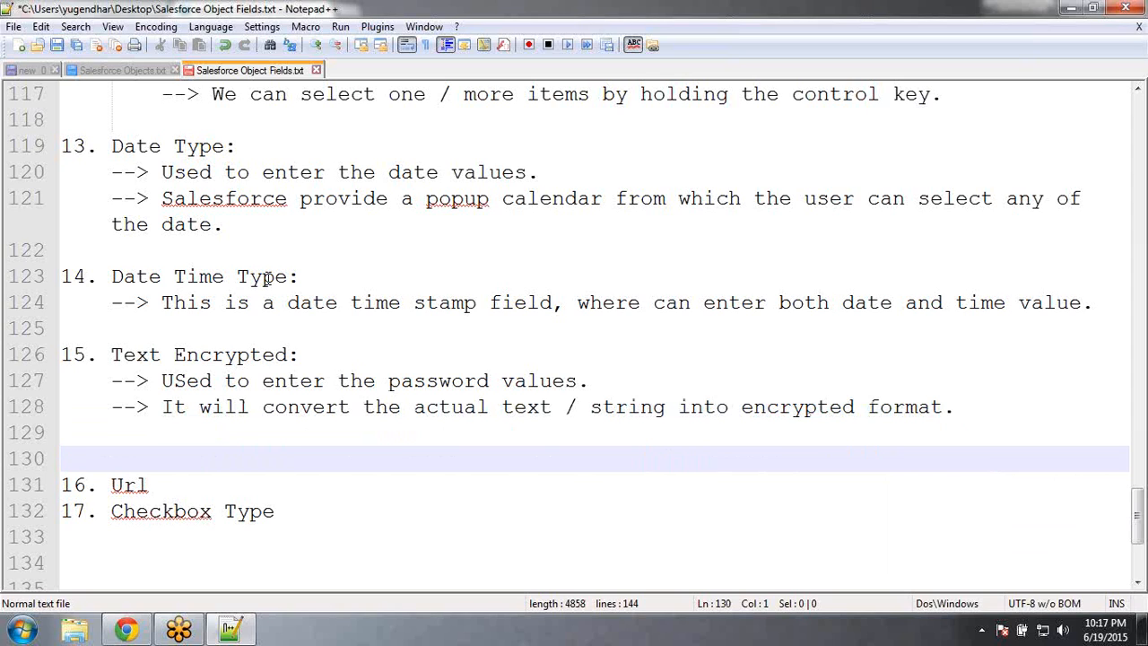
# Add a colon after the "16. Url" heading and insert six blank lines beneath it
pyautogui.press('Down')
pyautogui.press('End')
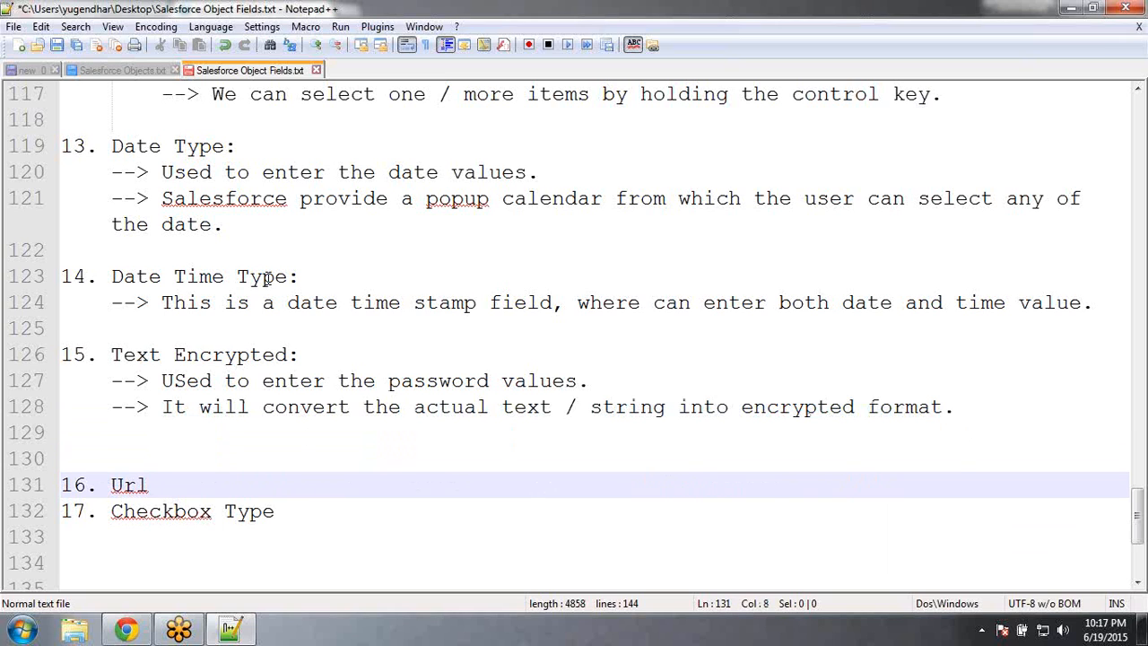
pyautogui.write(':')
pyautogui.press('Return')
pyautogui.press('Return')
pyautogui.press('Return')
pyautogui.press('Return')
pyautogui.press('Return')
pyautogui.press('Return')
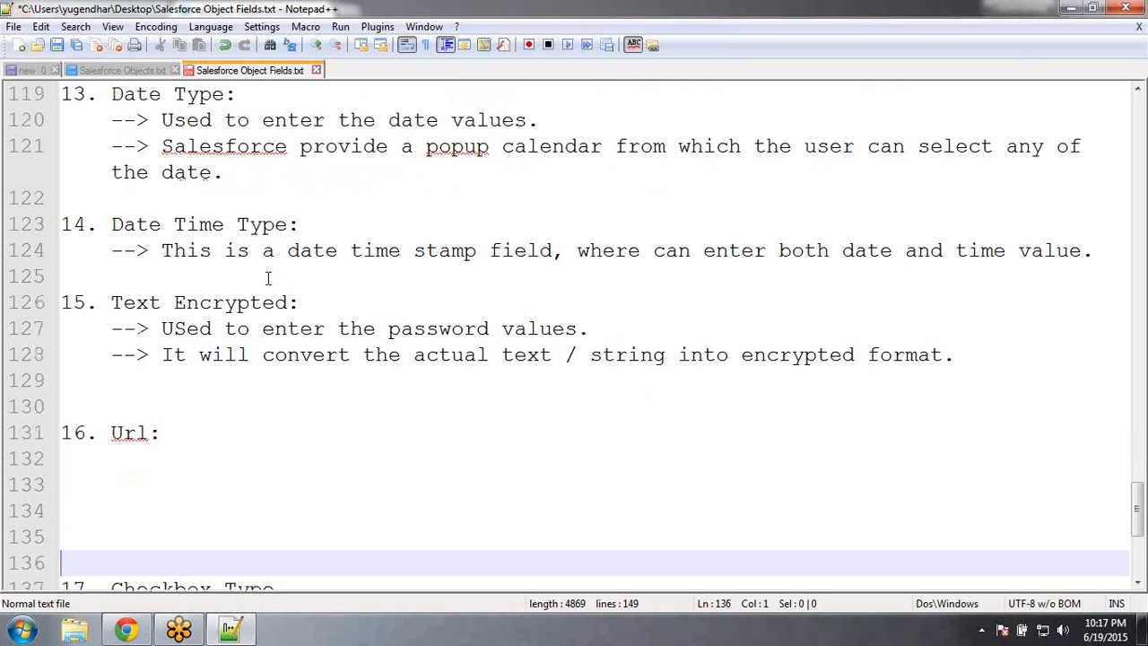
# Write the indented bullet "--> Used to enter the Website / URL names." directly under the Url heading
pyautogui.press('Up')
pyautogui.press('Up')
pyautogui.press('Up')
pyautogui.press('Up')
pyautogui.press('Up')
pyautogui.press('Tab')
pyautogui.write('-->')
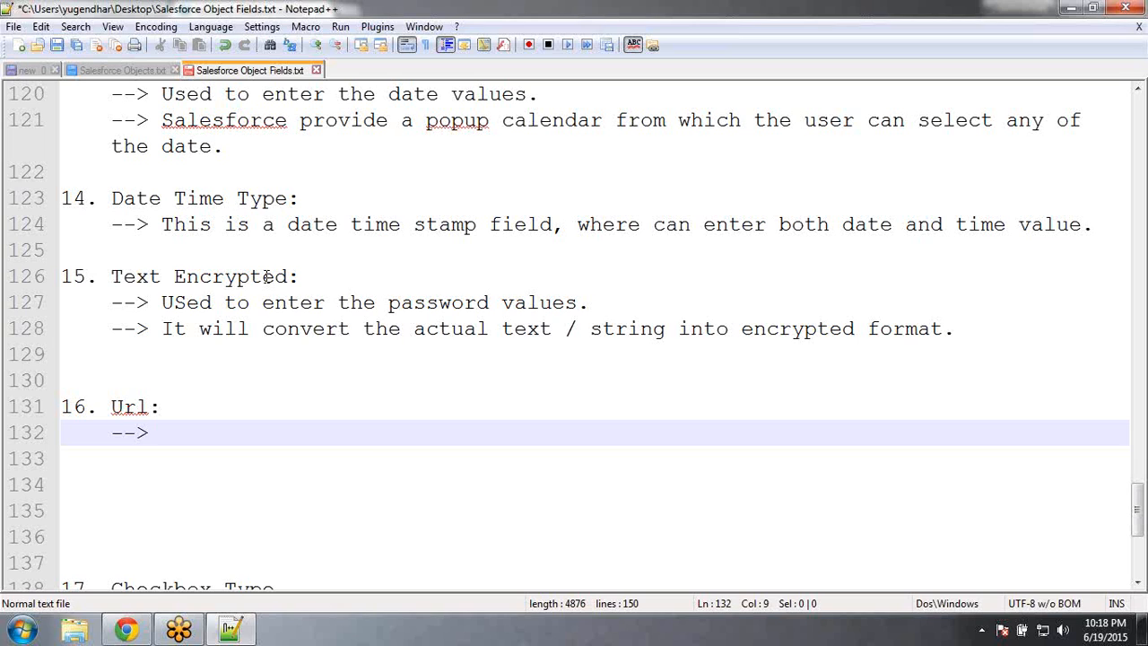
pyautogui.write('Used to en')
pyautogui.click(267, 278)
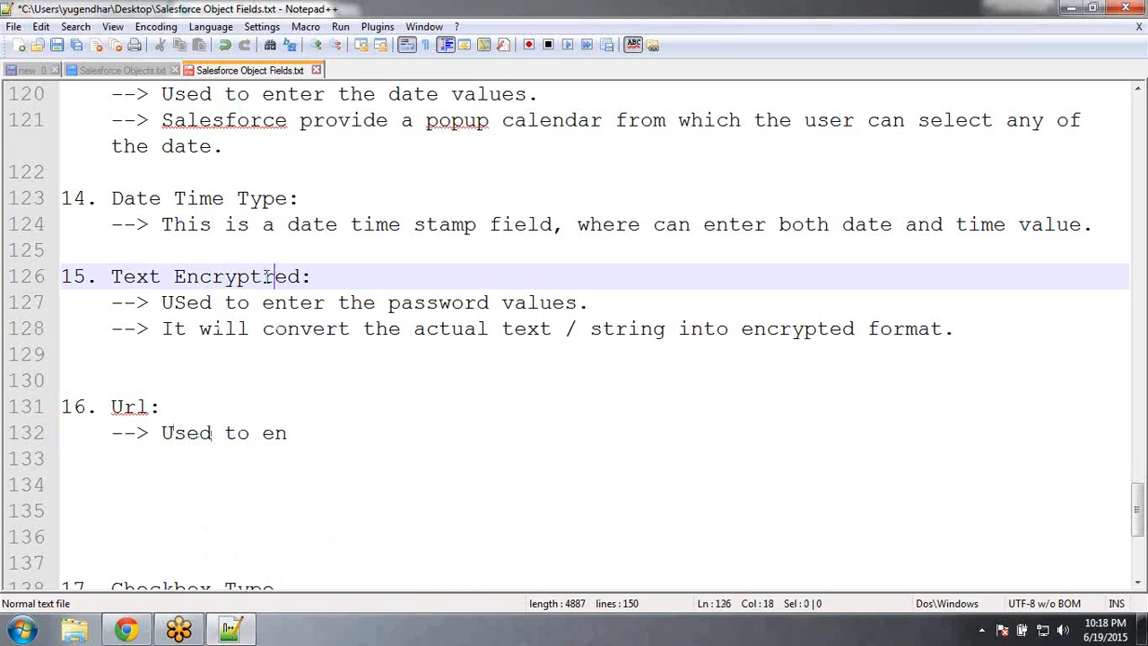
pyautogui.click(313, 431)
pyautogui.write('ter t')
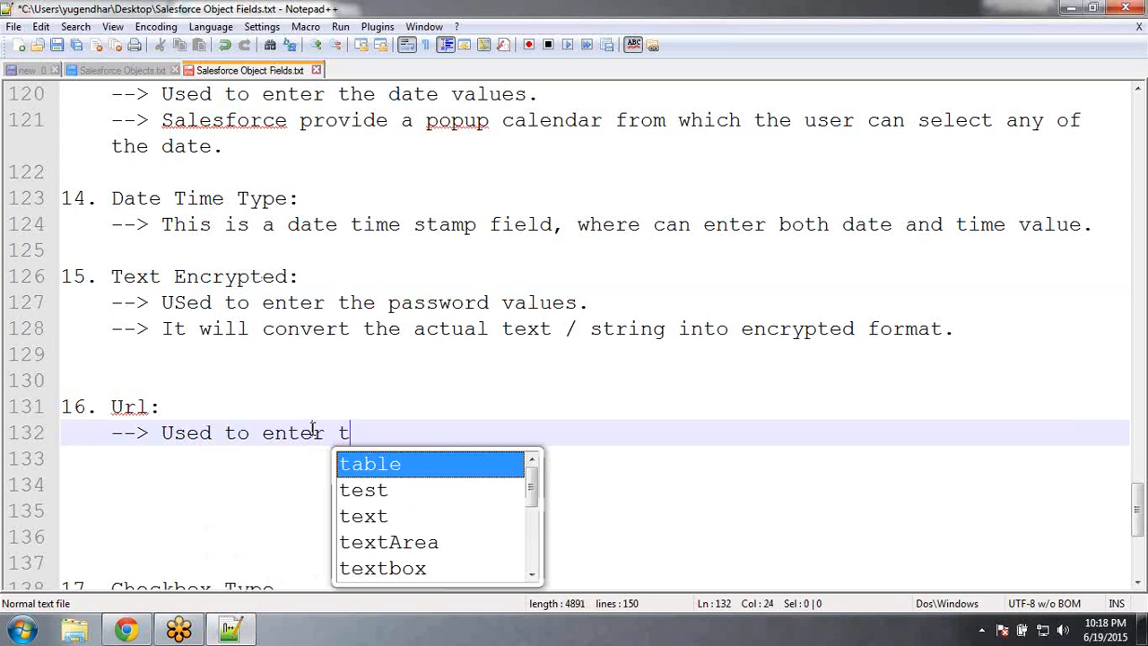
pyautogui.write('he Website / ')
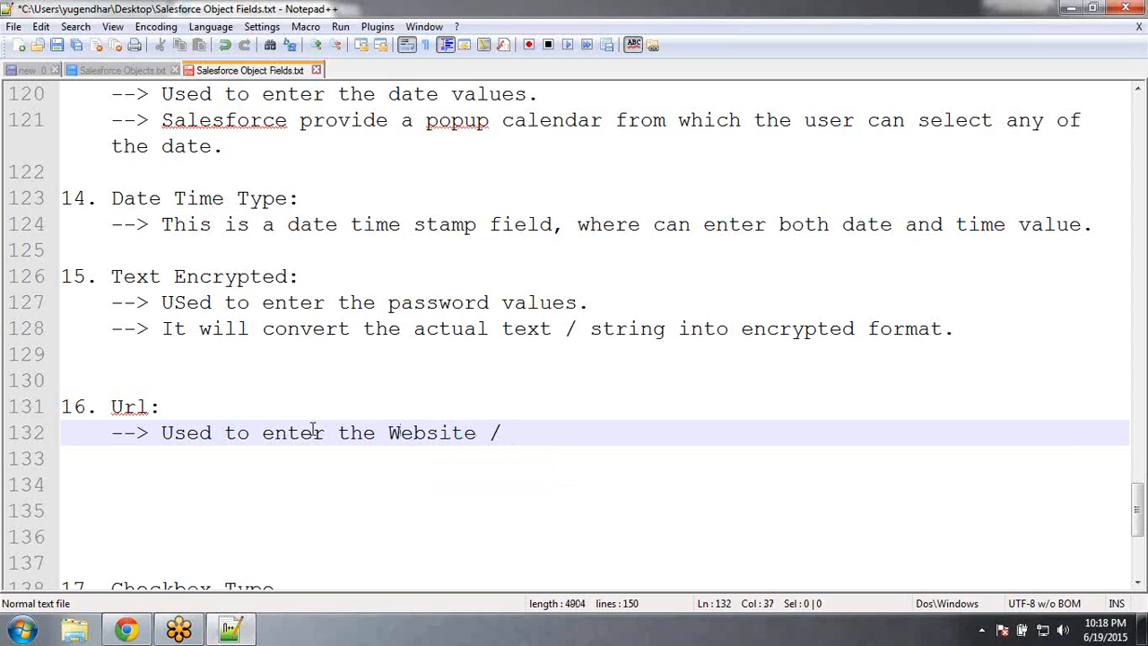
pyautogui.write('URL n')
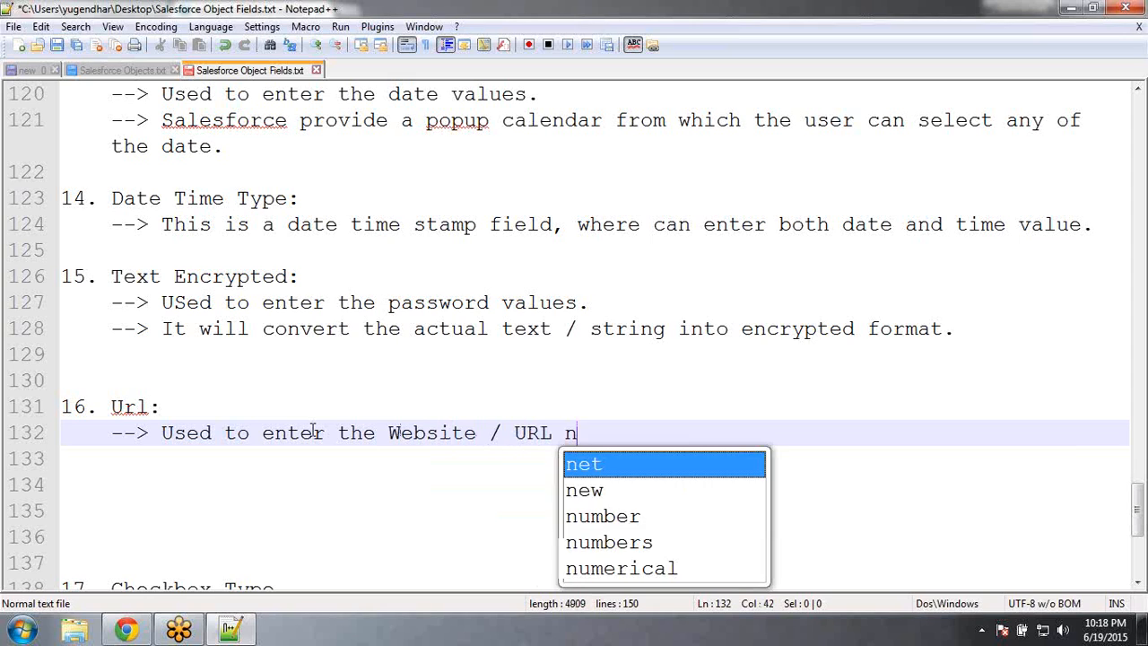
pyautogui.write('ames.')
pyautogui.press('Return')
pyautogui.press('Return')
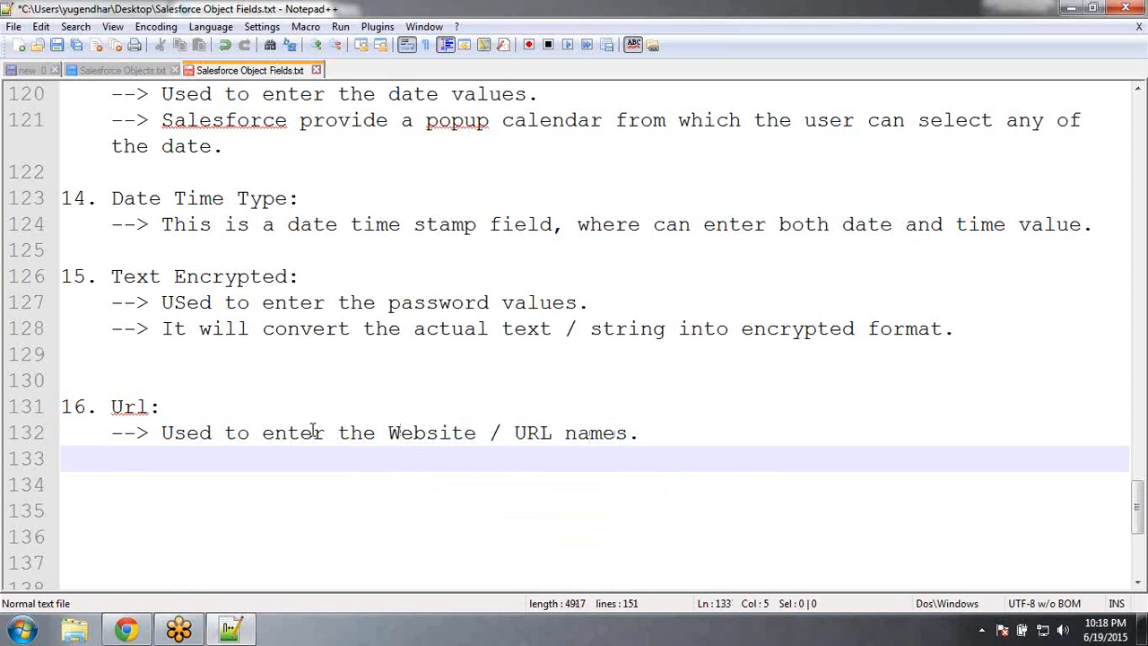
pyautogui.write('Ex: ww')
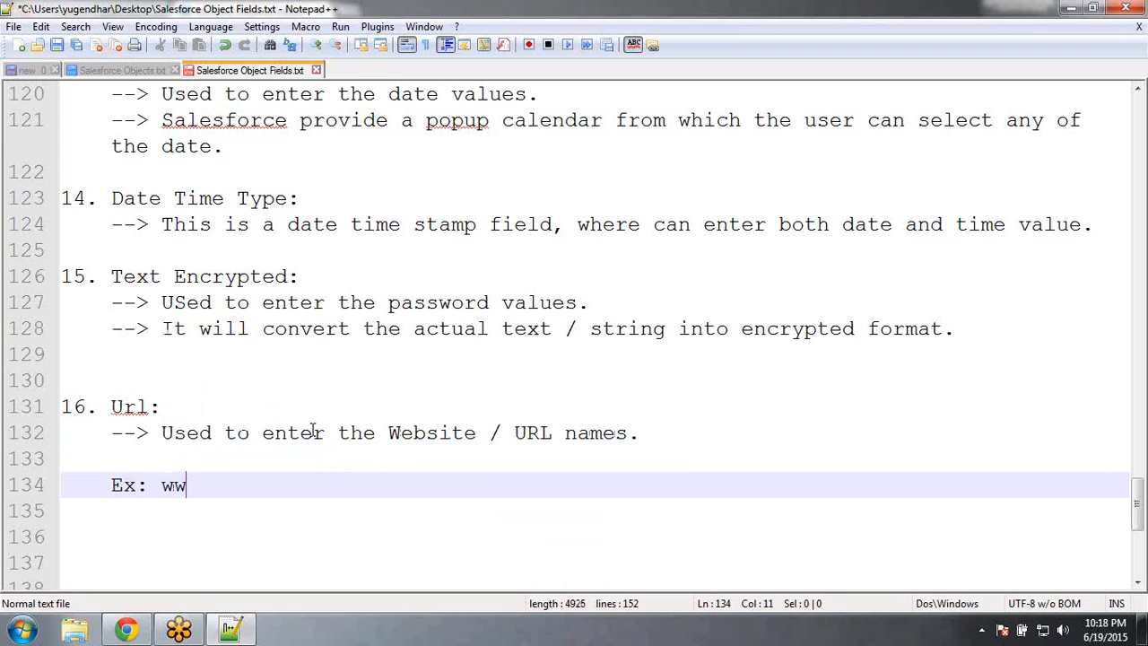
pyautogui.write('w.tcs.com')
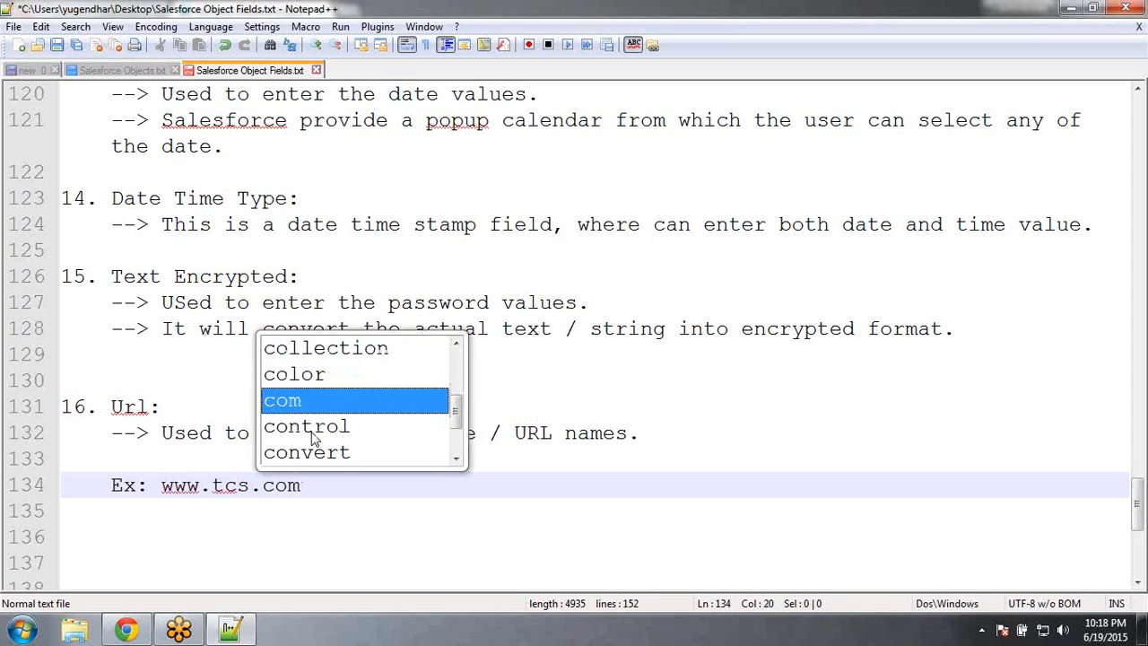
pyautogui.press('Escape')
pyautogui.write('/ ')
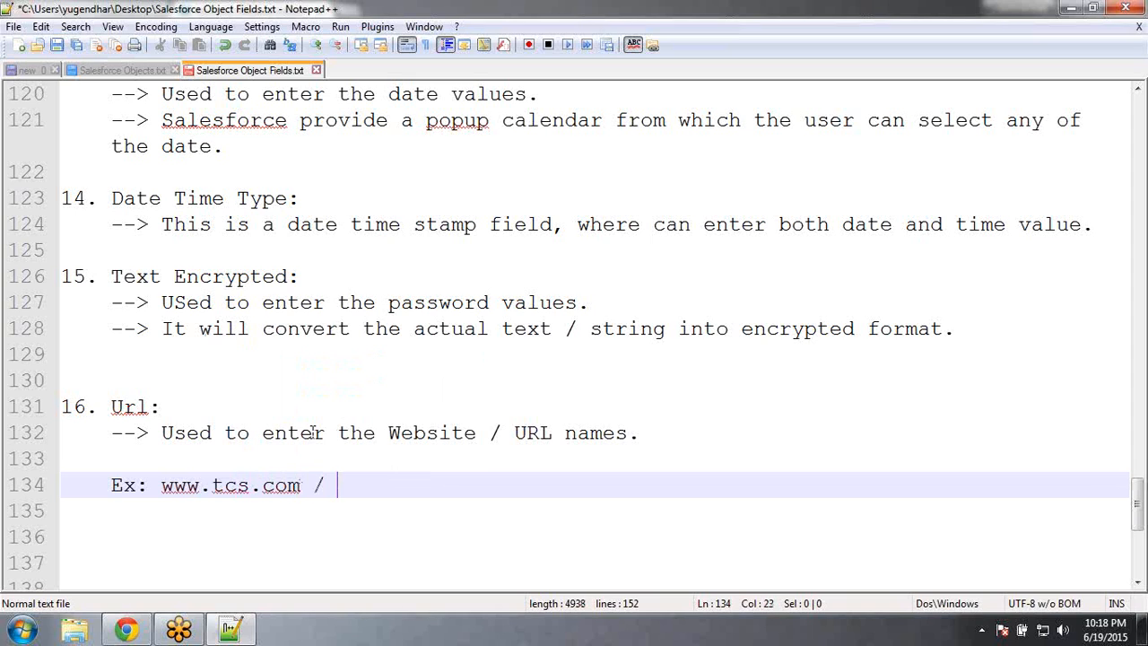
pyautogui.write('https')
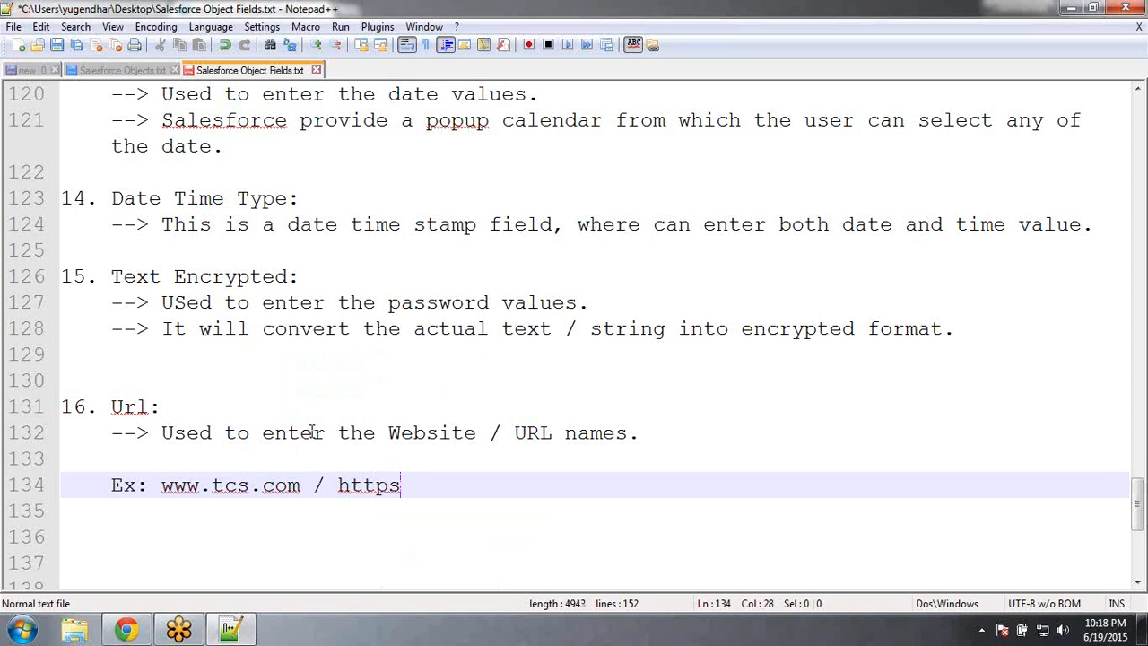
pyautogui.write('://login')
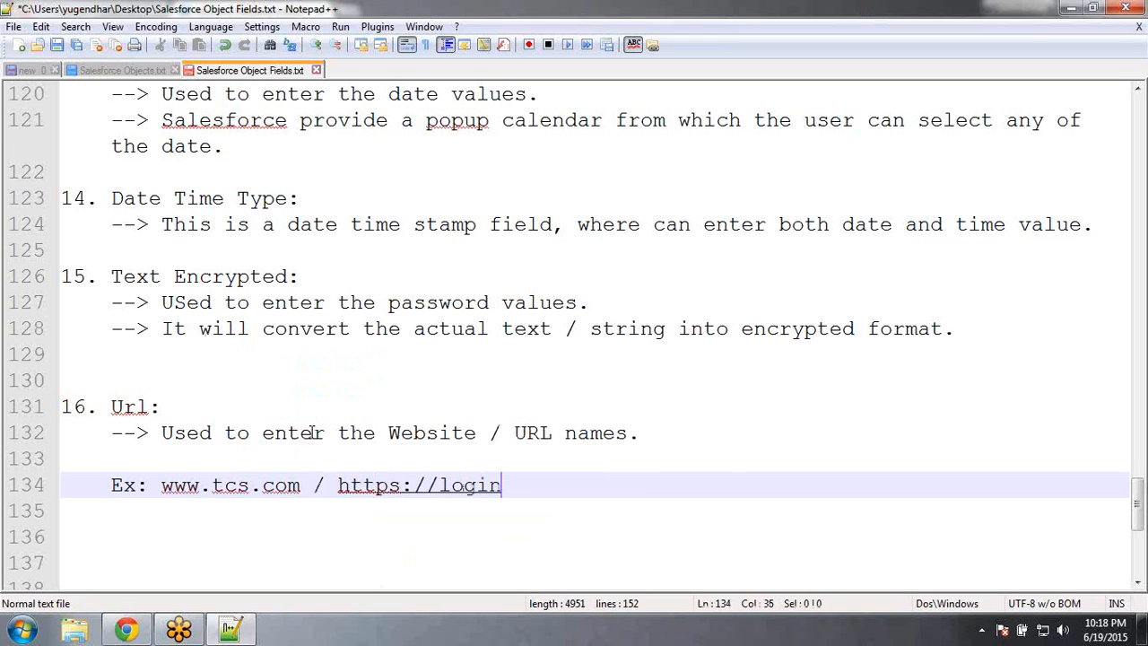
pyautogui.write('.salesforce.com /')
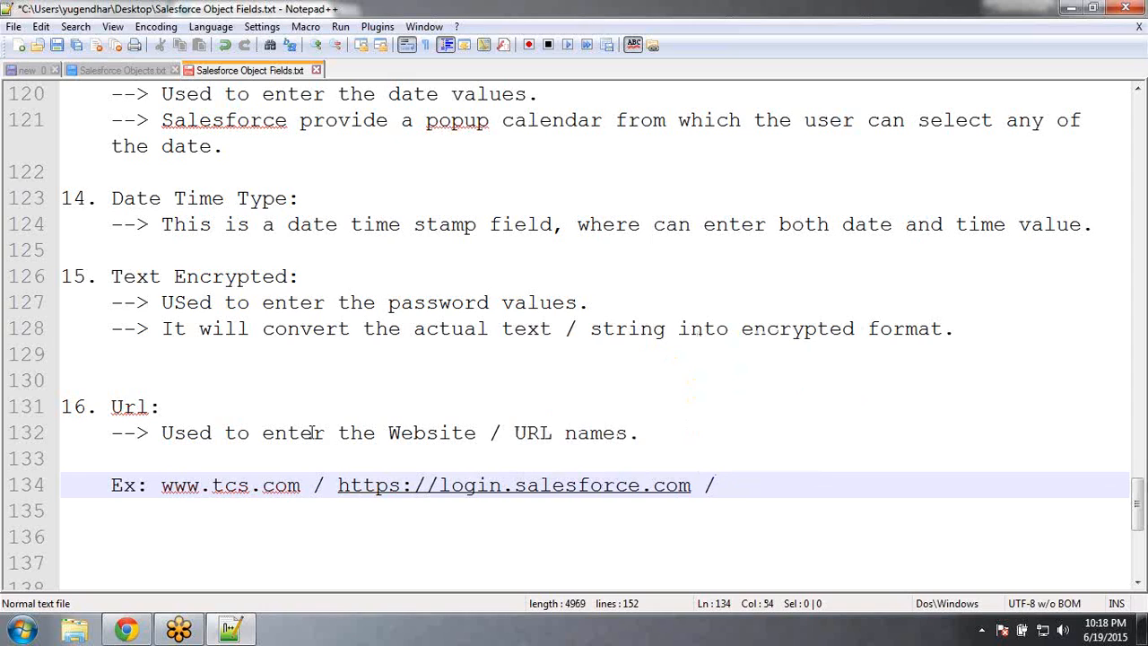
pyautogui.write(' h')
pyautogui.click(313, 432)
pyautogui.write('tt')
pyautogui.press('BackSpace')
pyautogui.press('BackSpace')
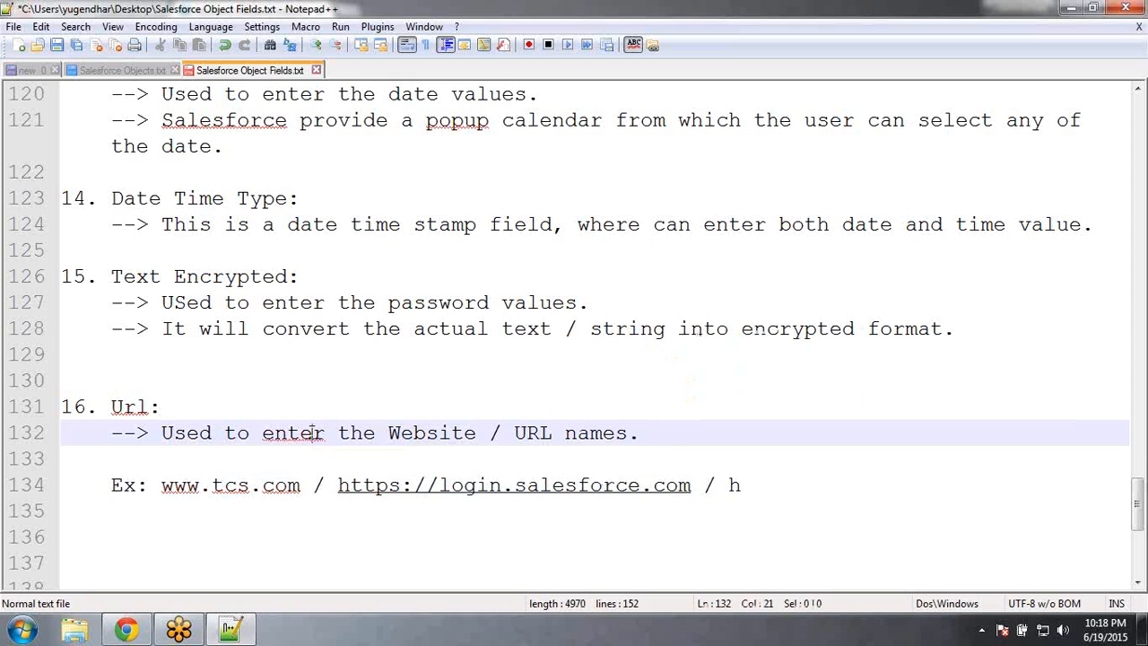
pyautogui.click(807, 486)
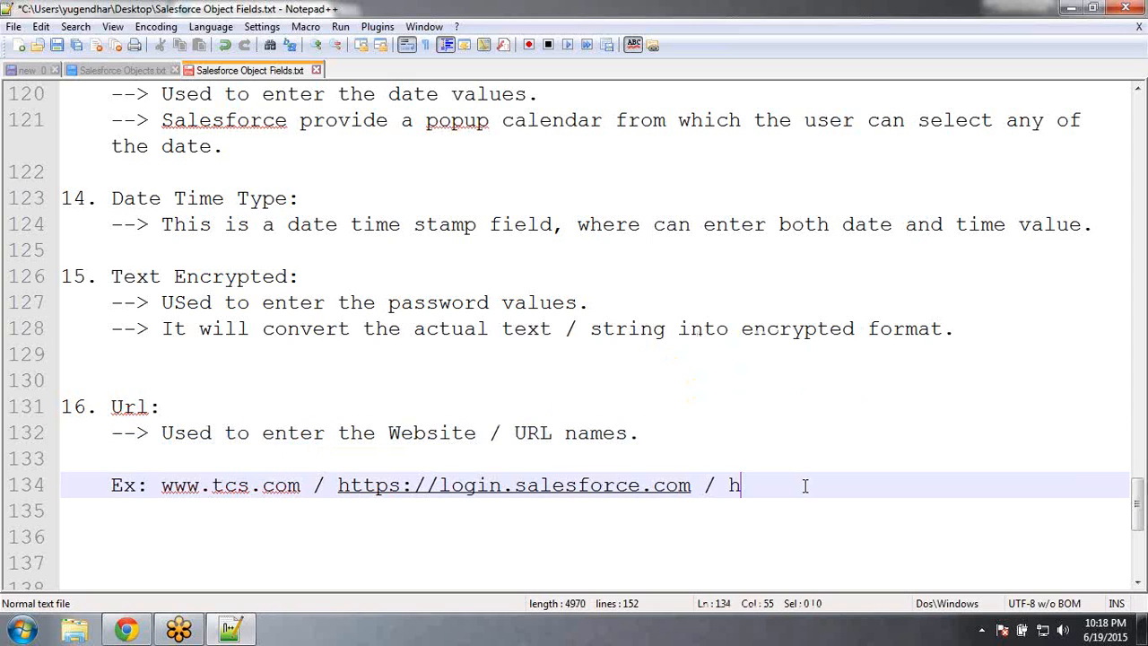
pyautogui.press('BackSpace')
pyautogui.write('www')
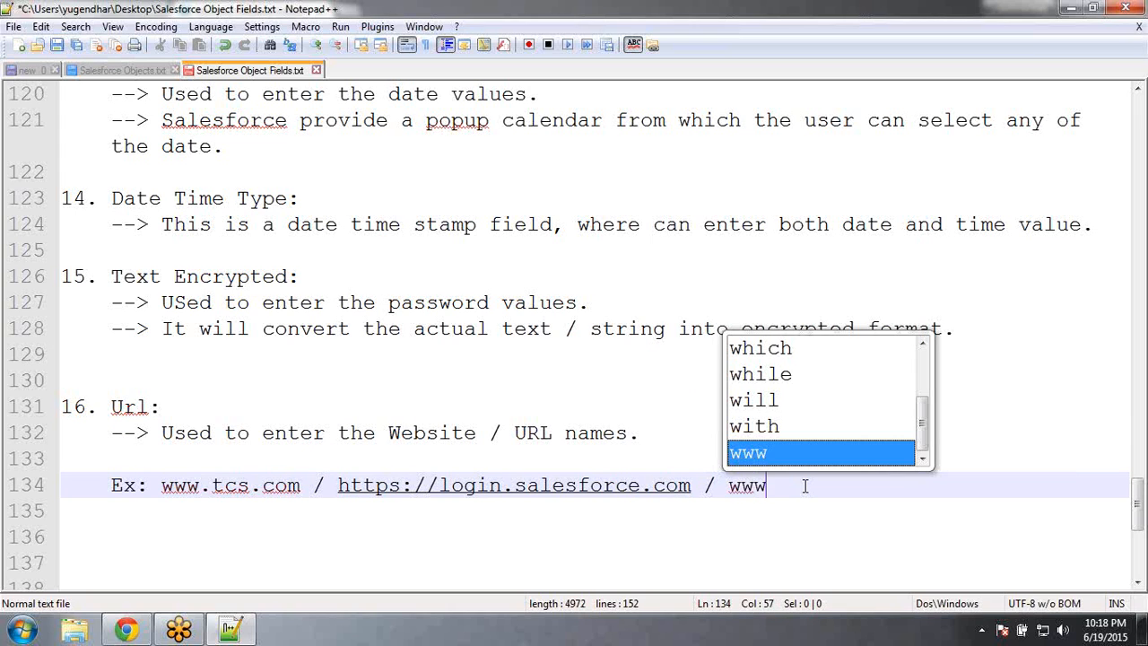
pyautogui.write('.google.co.in')
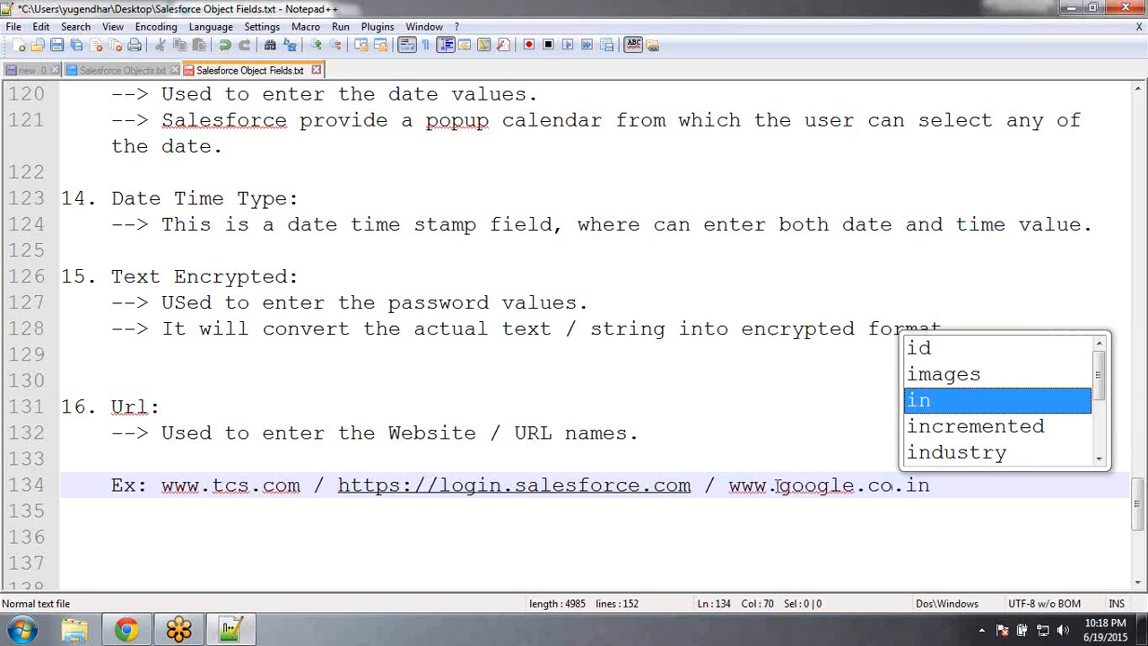
# Remove four surplus blank lines between the Url example and the "17. Checkbox Type" heading
pyautogui.click(683, 506)
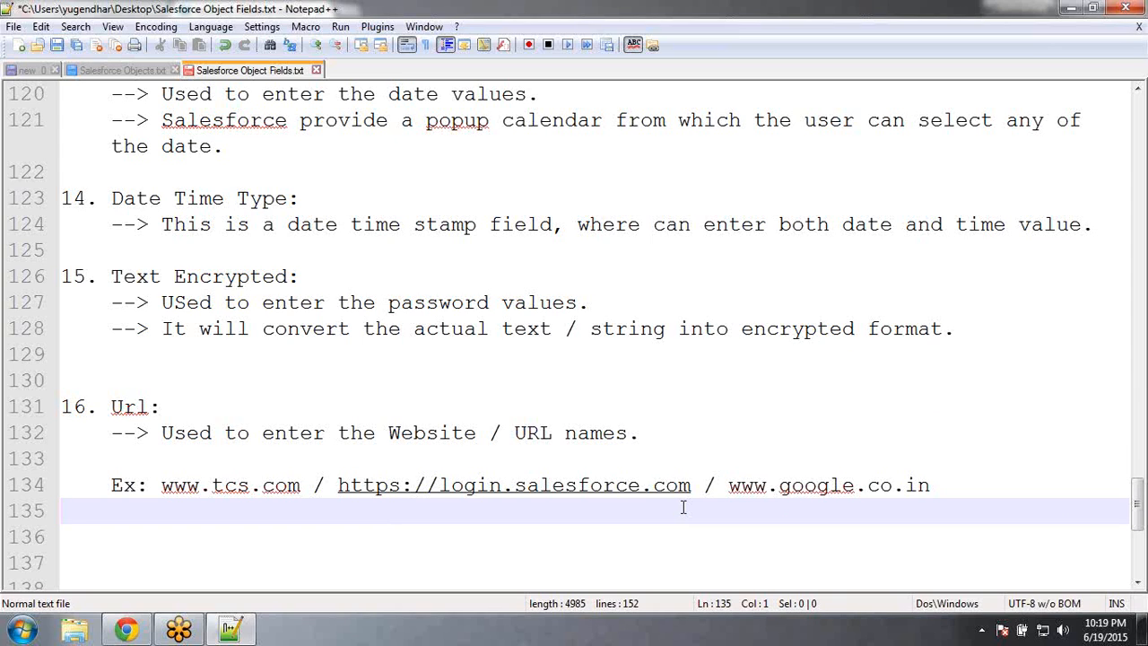
pyautogui.press('Delete')
pyautogui.press('Delete')
pyautogui.press('Delete')
pyautogui.press('Delete')
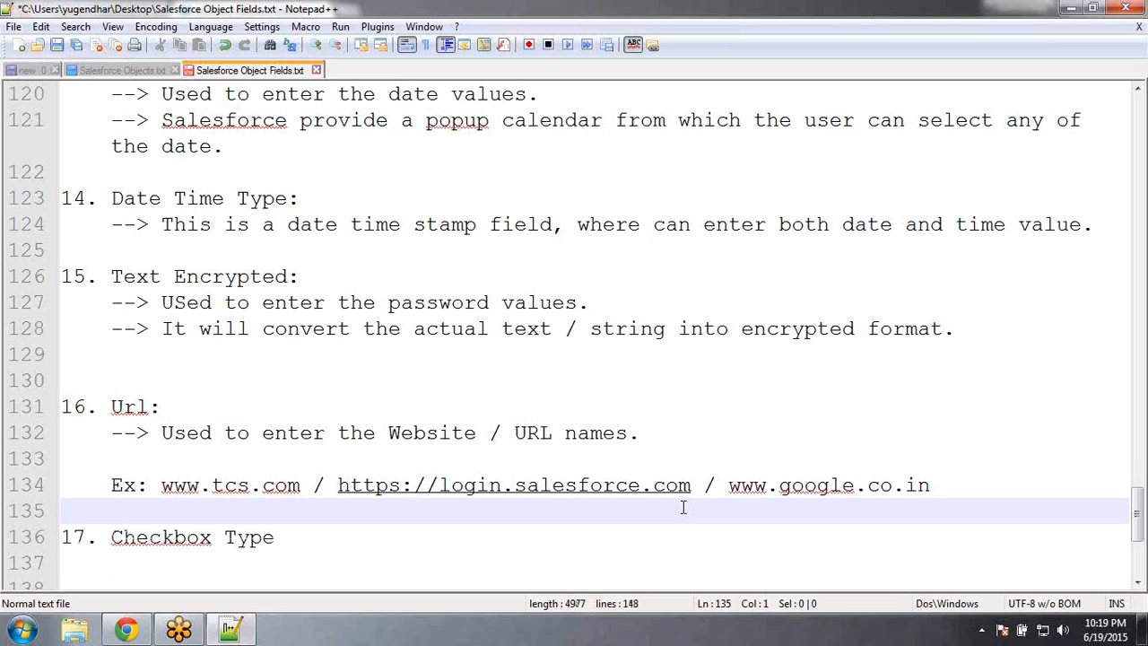
# Add a colon after the "17. Checkbox Type" heading and insert four blank lines beneath it
pyautogui.press('Down')
pyautogui.press('End')
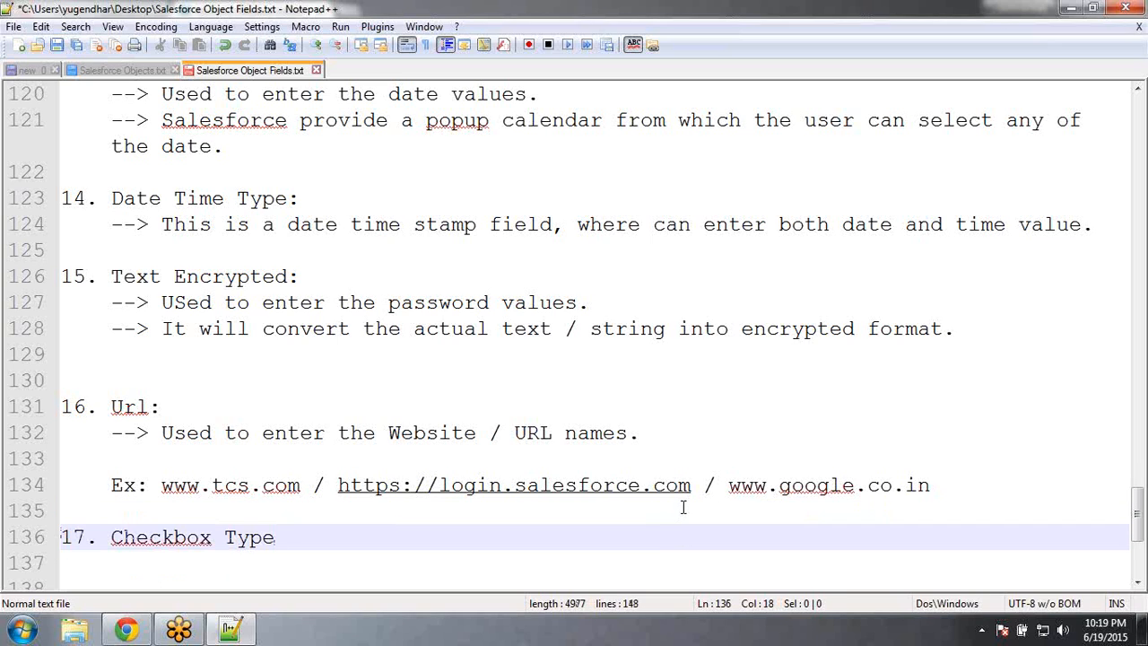
pyautogui.write(':')
pyautogui.press('Return')
pyautogui.press('Return')
pyautogui.press('Return')
pyautogui.press('Return')
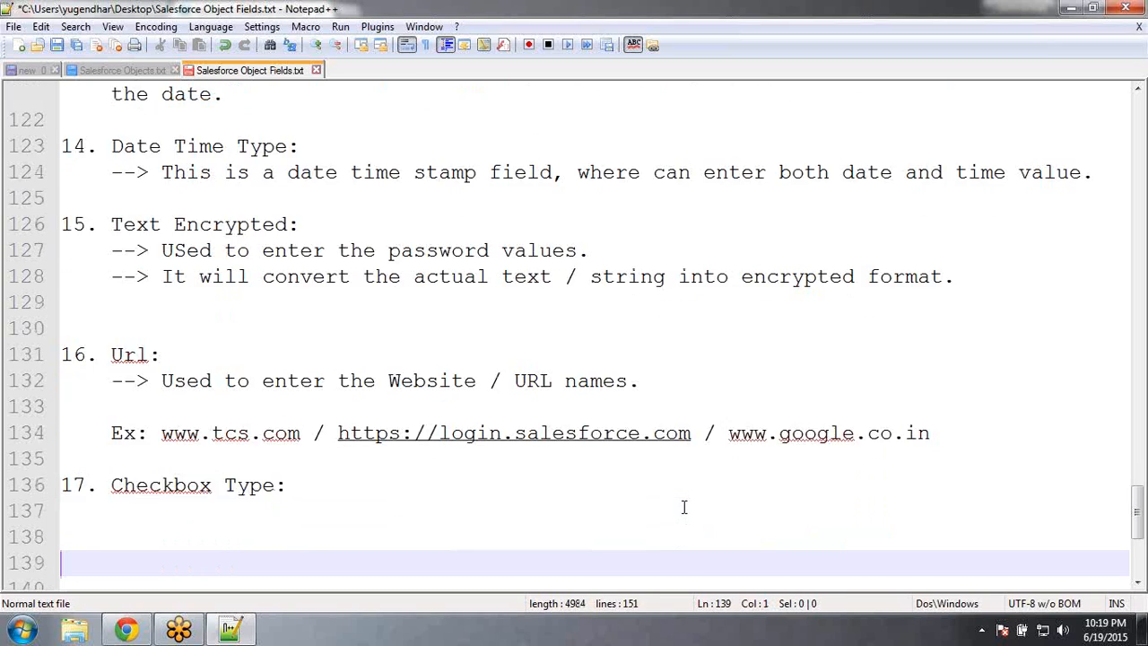
# Write the indented bullet "--> Used to store the TRUE / FALSE values." directly under the Checkbox Type heading
pyautogui.press('Up')
pyautogui.press('Up')
pyautogui.press('Up')
pyautogui.press('Tab')
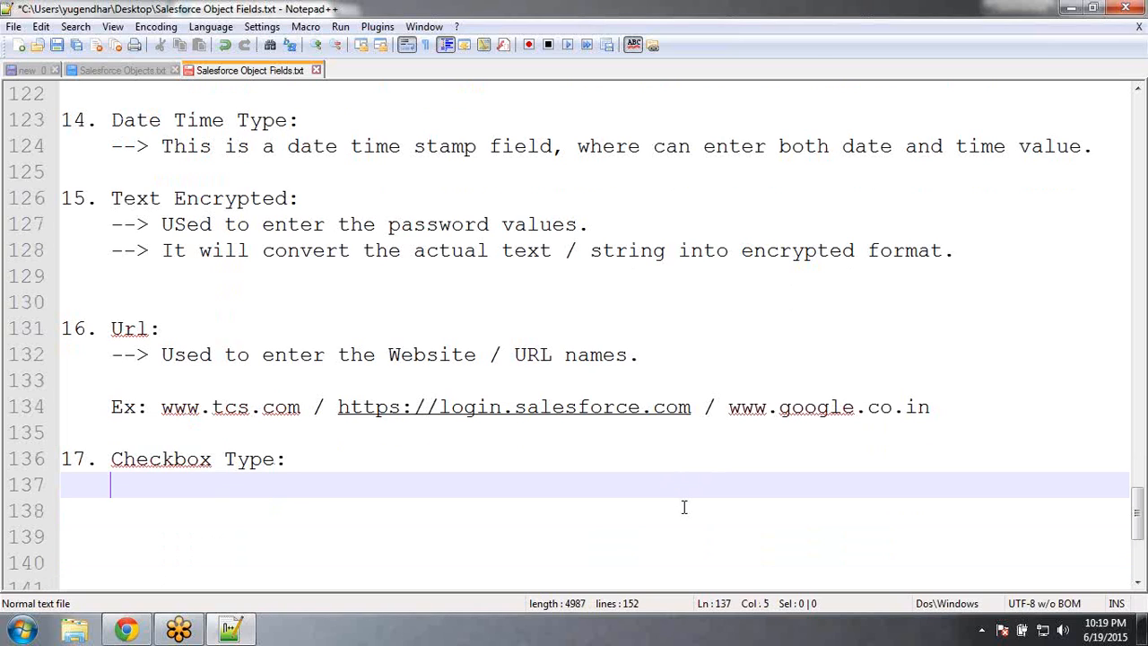
pyautogui.write('-->')
pyautogui.write('Us')
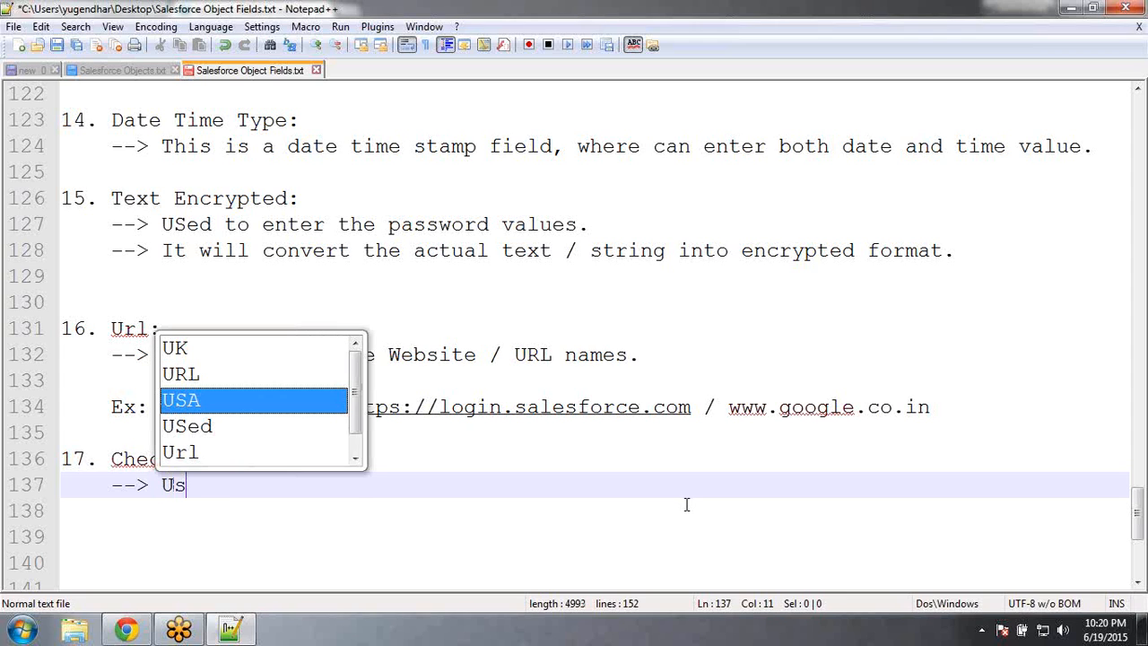
pyautogui.write('ed to st')
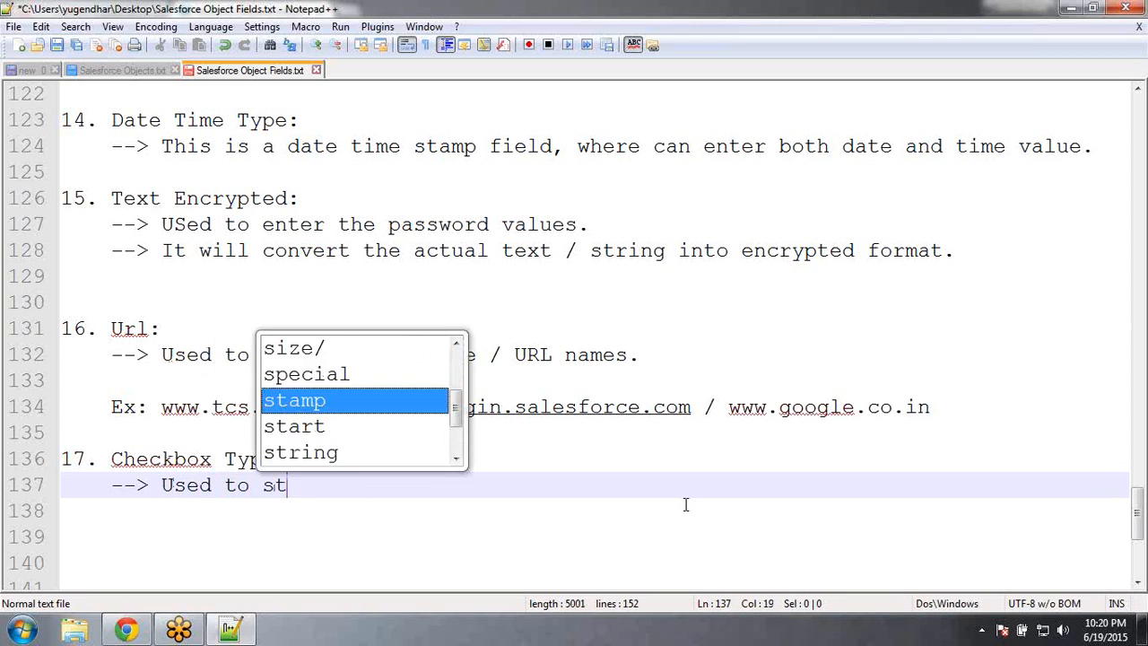
pyautogui.write('ore the TRU')
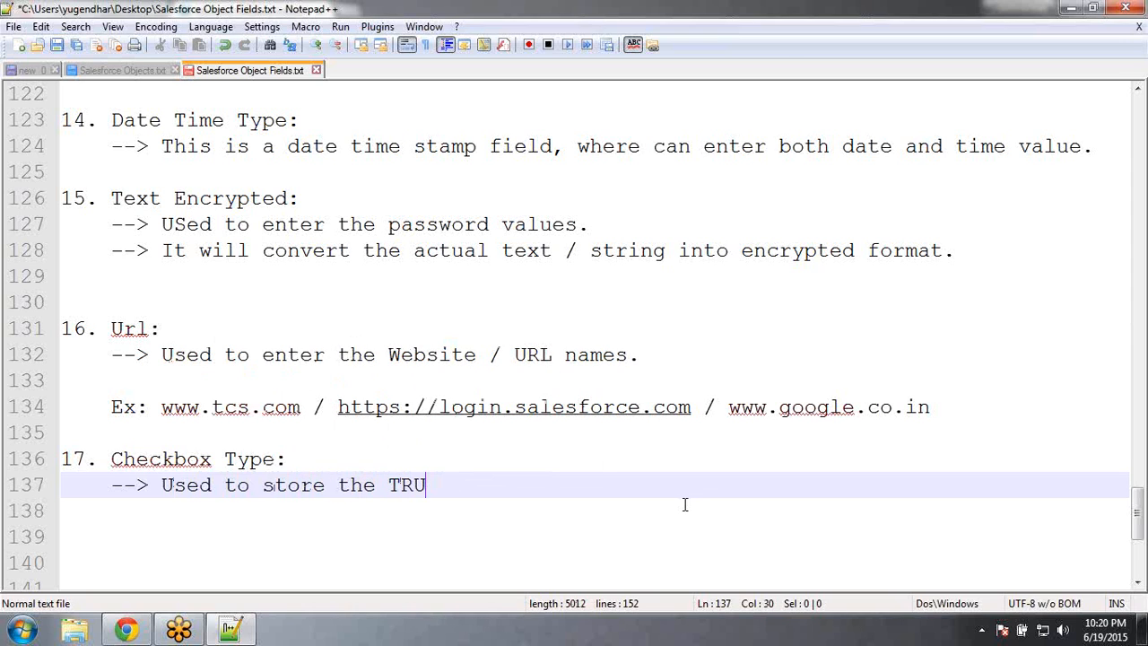
pyautogui.write('E / FALSE values.')
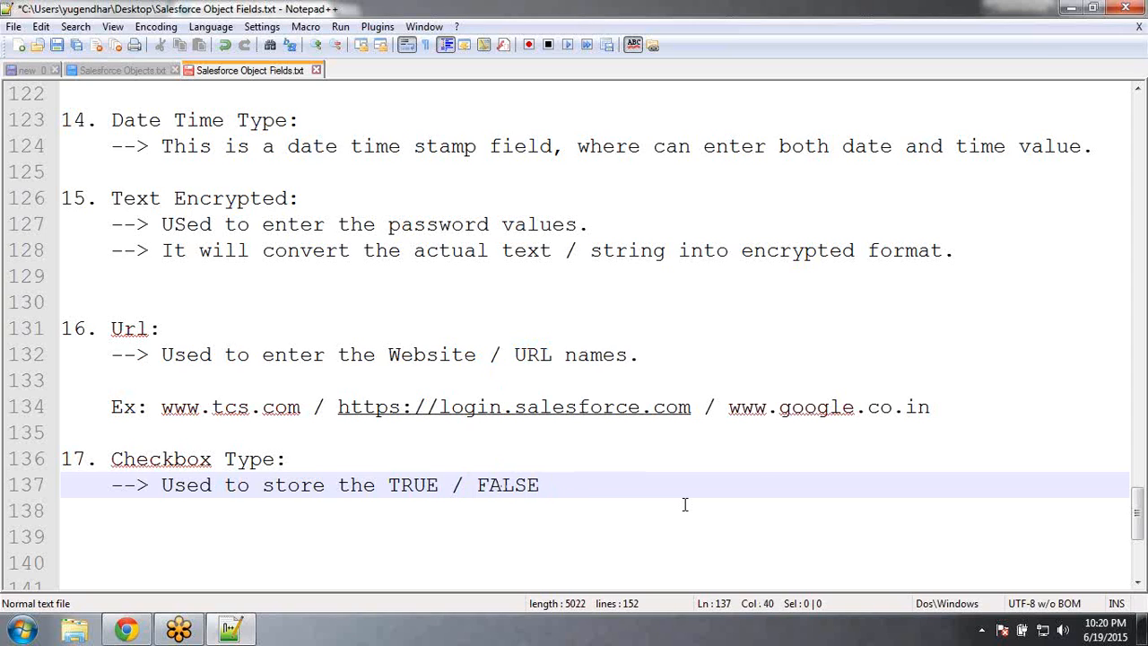
# Start a second Checkbox Type bullet on the following line with "--> It returns TRUE, when"
pyautogui.press('Return')
pyautogui.write('--> It re')
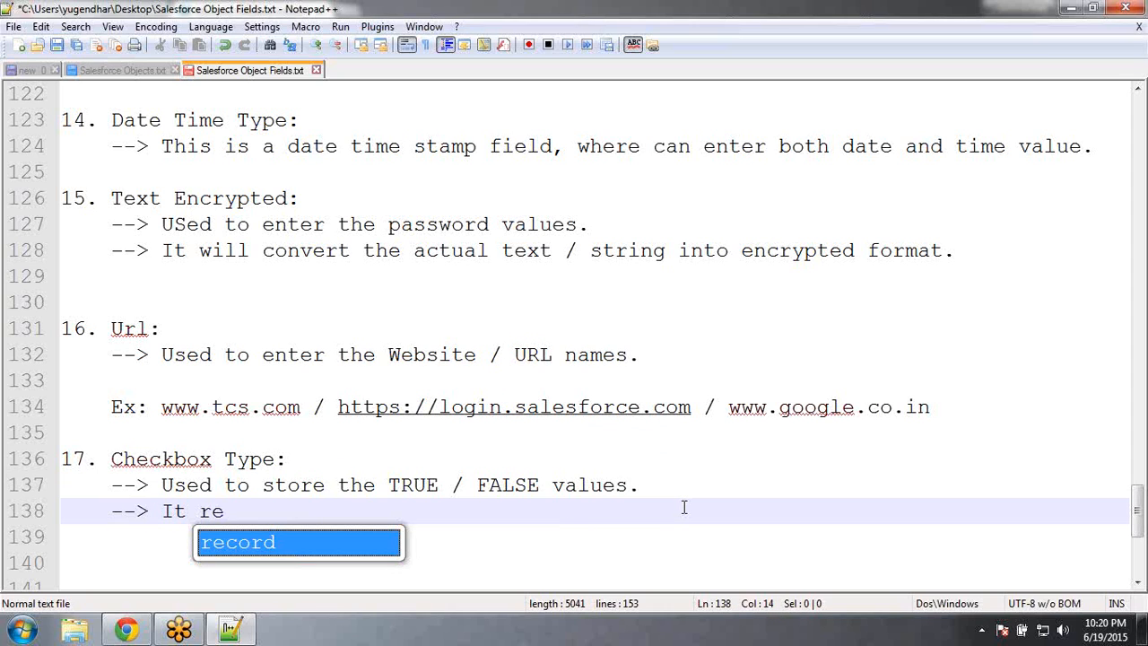
pyautogui.write('turnf')
pyautogui.press('BackSpace')
pyautogui.press('BackSpace')
pyautogui.write('s')
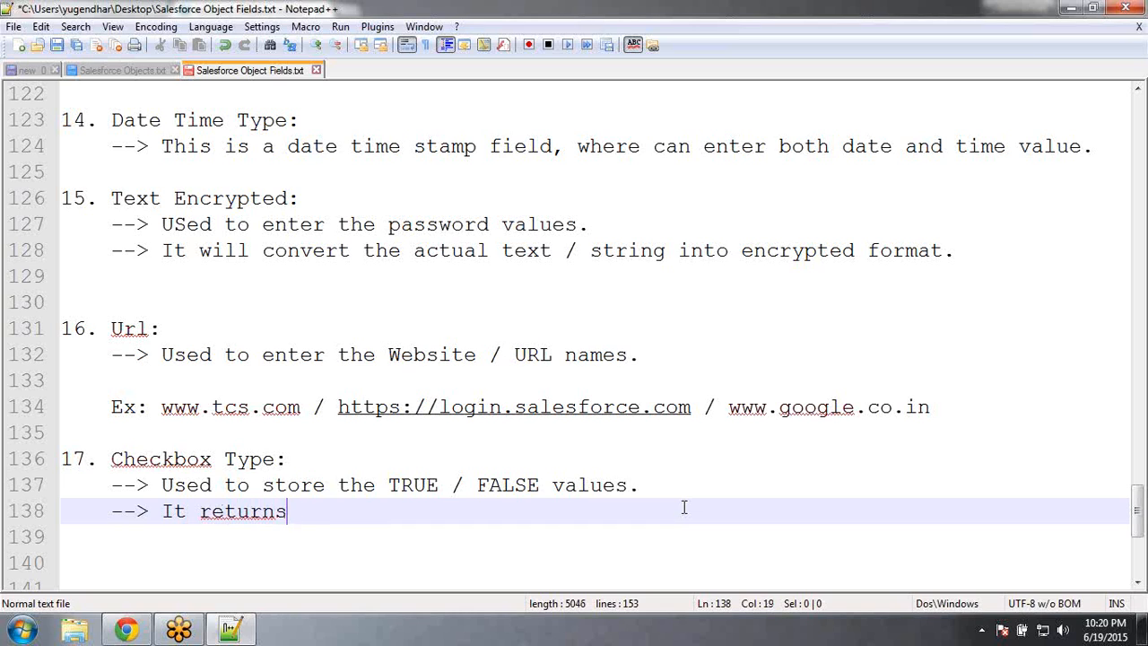
pyautogui.write(' TRU')
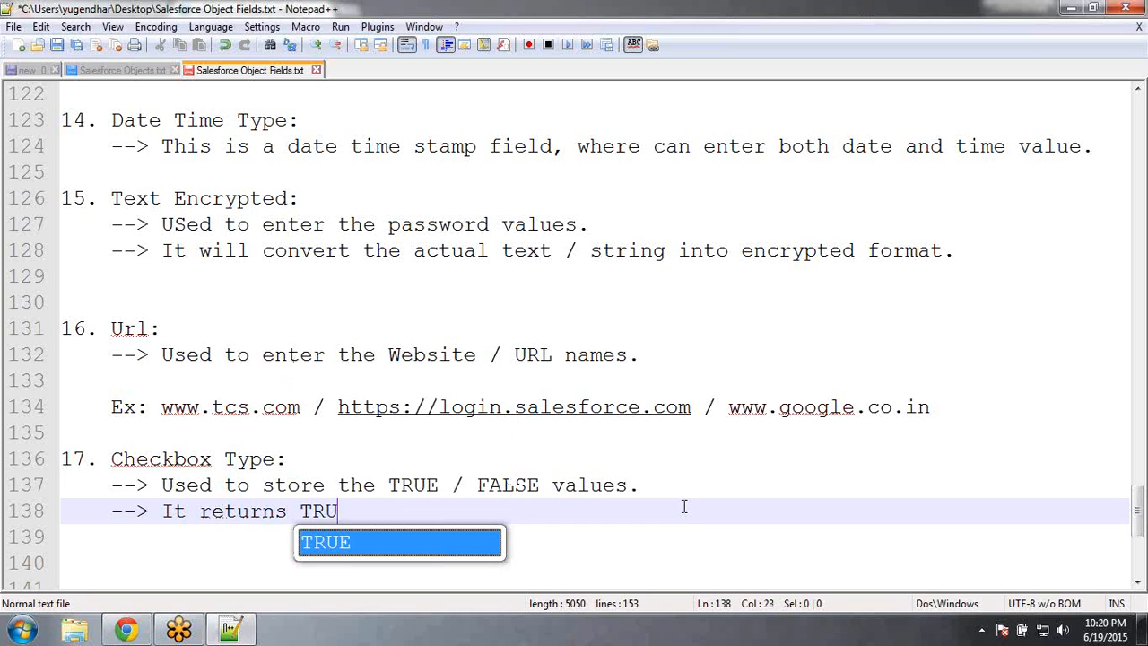
pyautogui.write('E, whc')
pyautogui.press('BackSpace')
pyautogui.write('en th')
pyautogui.press('BackSpace')
pyautogui.press('BackSpace')
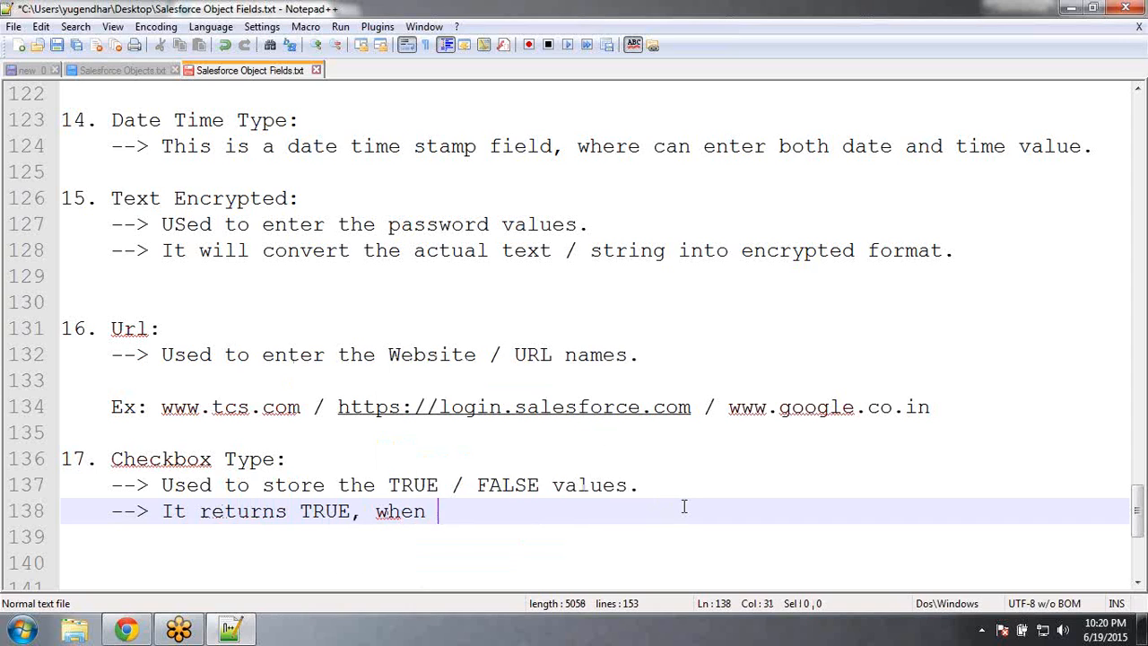
# Complete the second Checkbox Type bullet with "the checkbox is selected."
pyautogui.write('the')
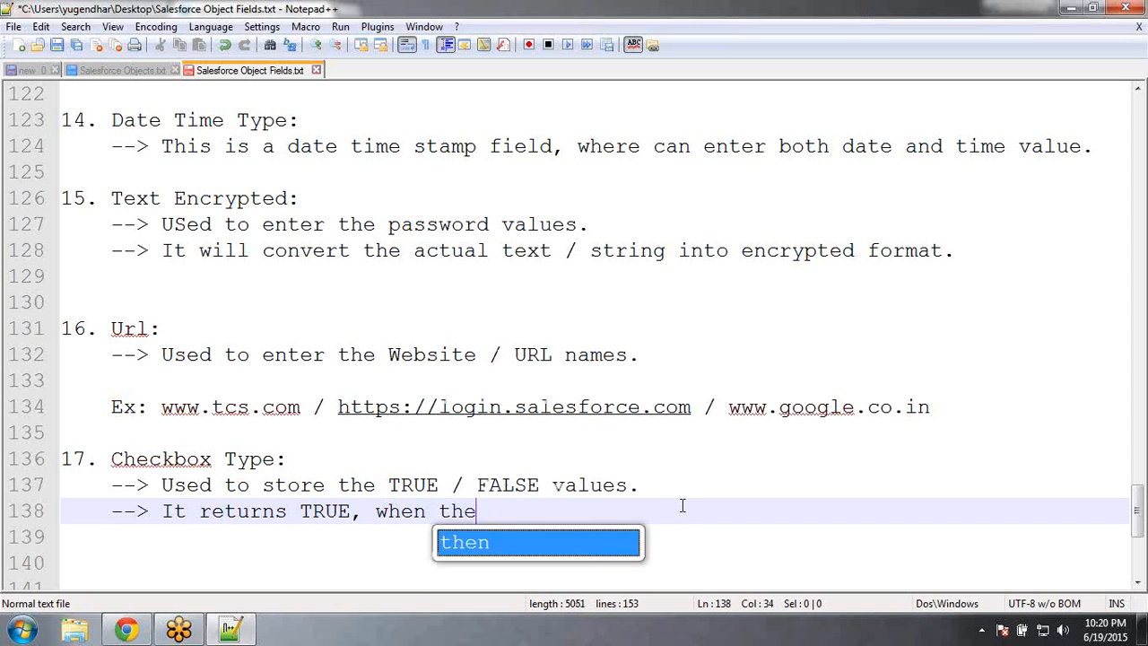
pyautogui.write(' ch')
pyautogui.press('BackSpace')
pyautogui.press('BackSpace')
pyautogui.press('BackSpace')
pyautogui.press('BackSpace')
pyautogui.press('BackSpace')
pyautogui.press('BackSpace')
pyautogui.write('e')
pyautogui.press('BackSpace')
pyautogui.write('the che')
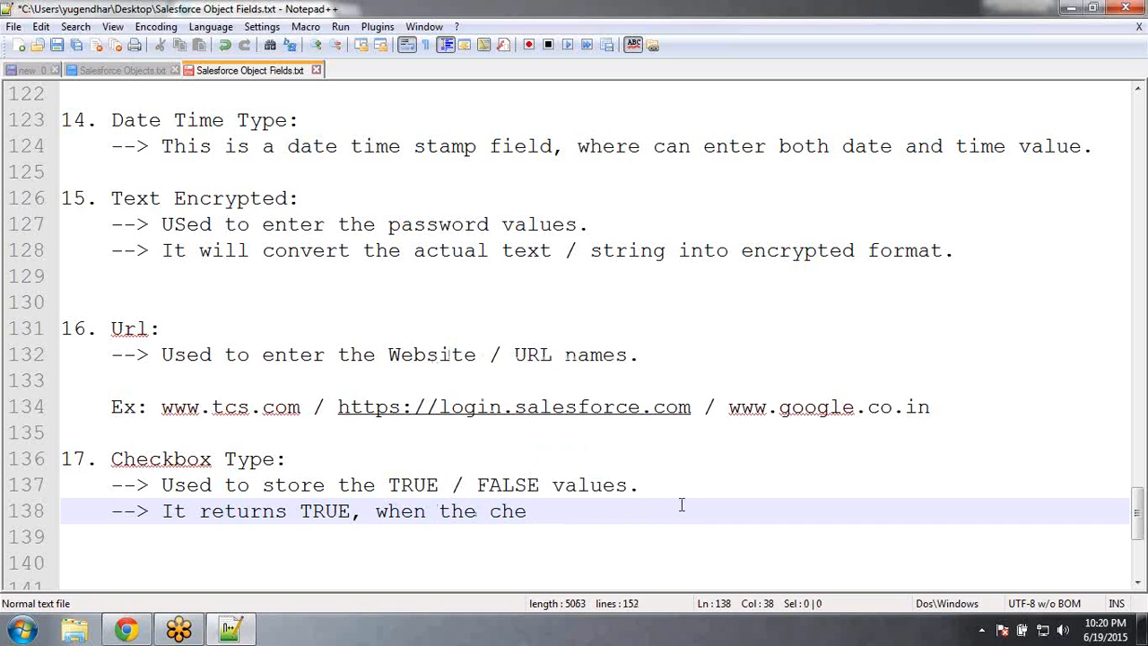
pyautogui.write('ckbox is sel')
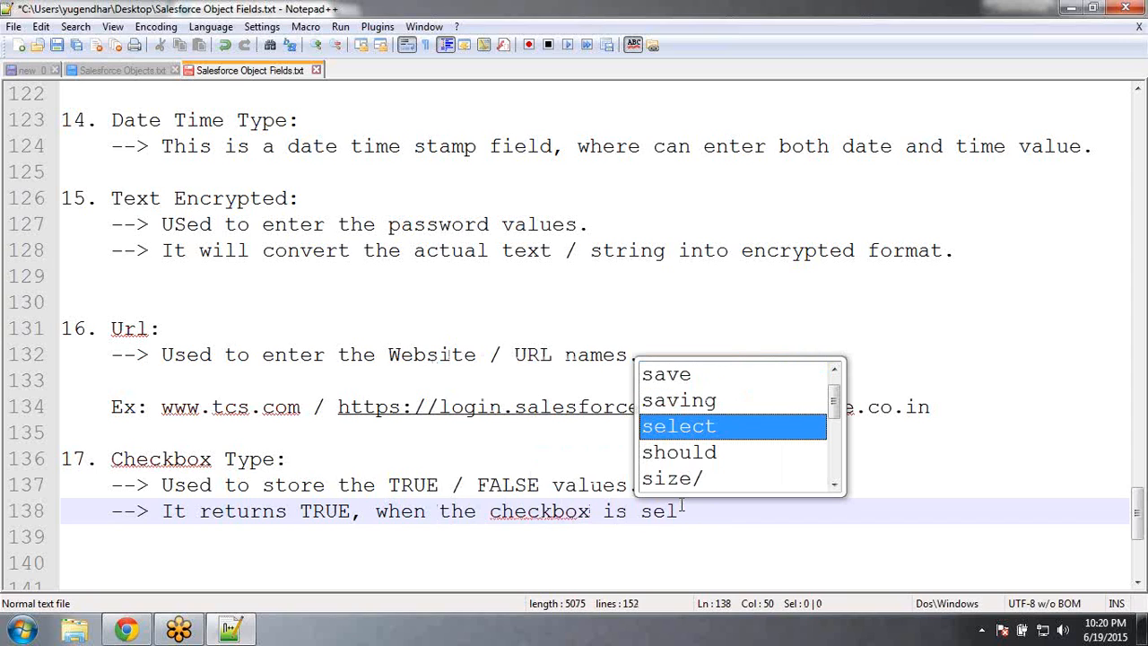
pyautogui.write('ected. ')
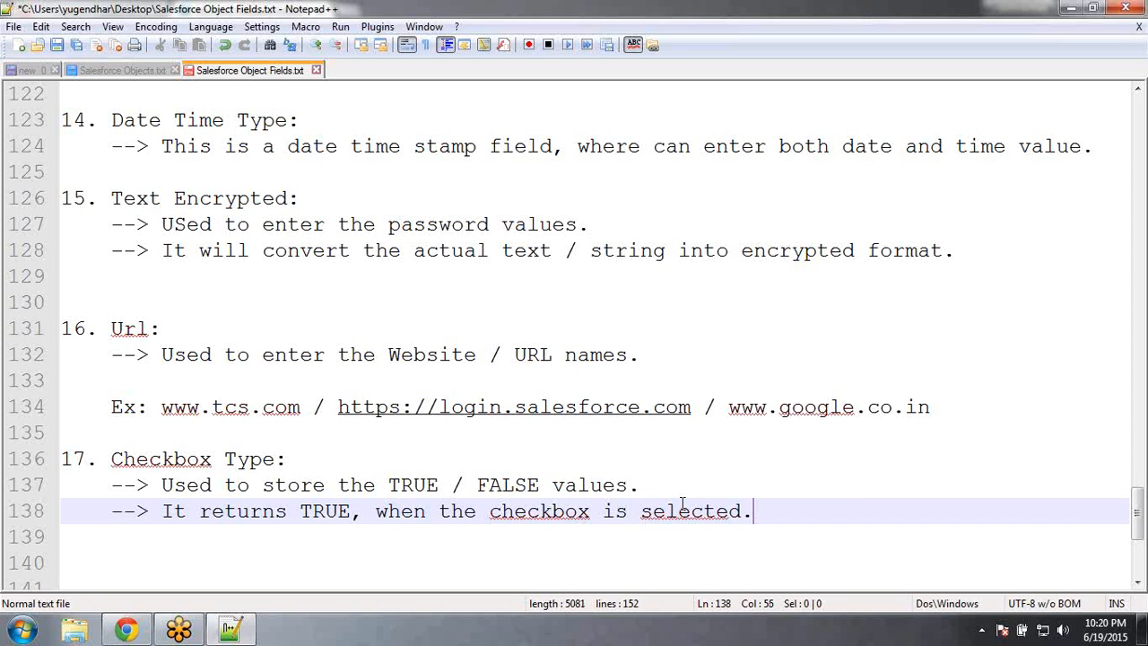
# Append "Else it will returns FALSE." to the second Checkbox Type bullet
pyautogui.write('Else it will re')
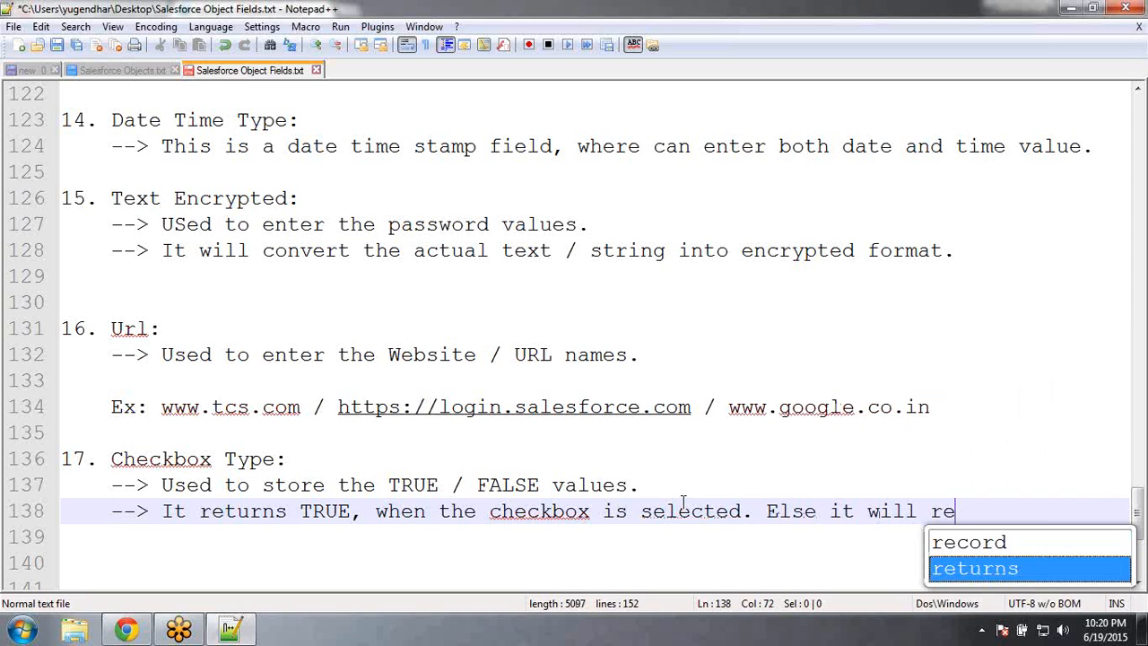
pyautogui.press('Return')
pyautogui.write('FALSE')
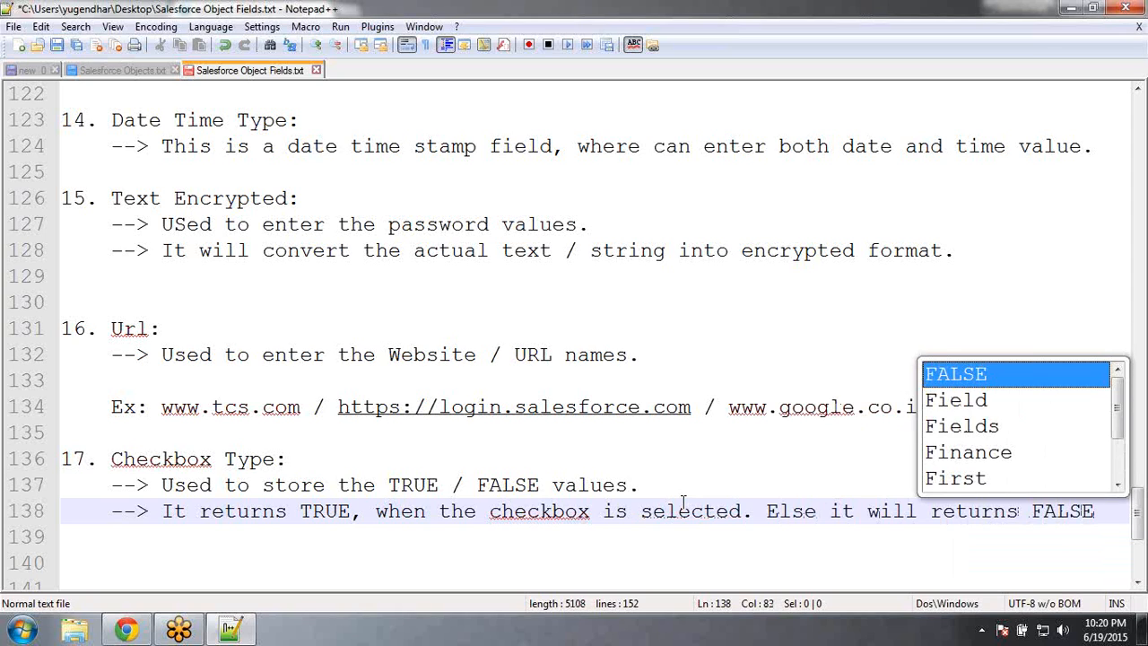
pyautogui.write('.')
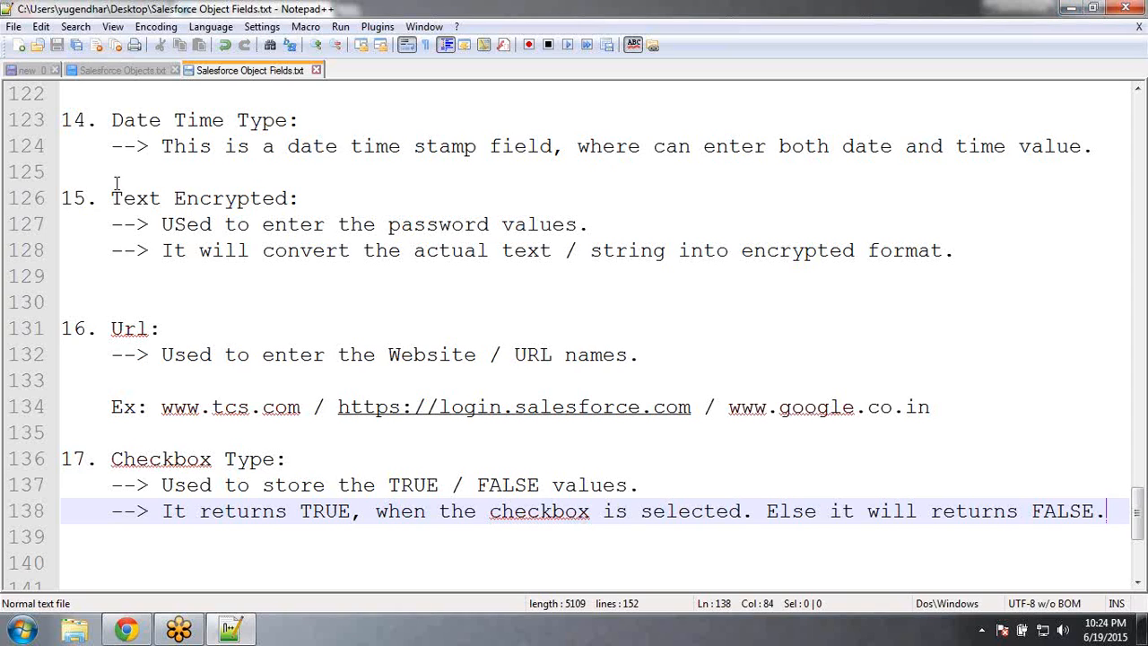
# Create a new blank document and enter the heading "Position Object:" on its first line
pyautogui.click(19, 47)
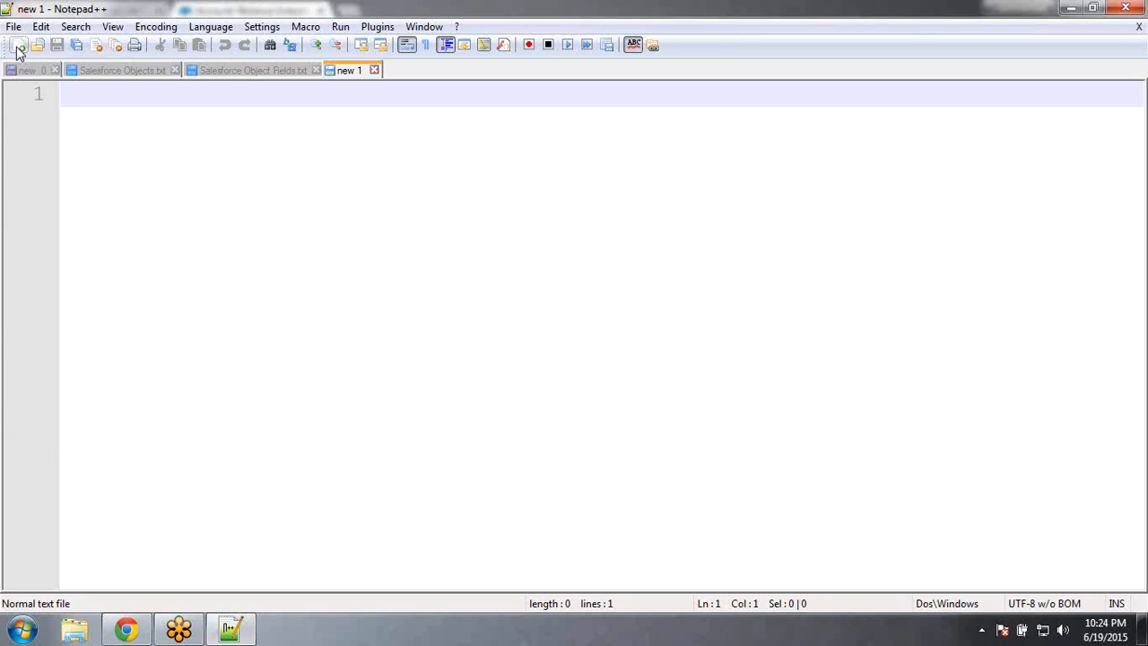
pyautogui.write('pOSITIO')
pyautogui.press('BackSpace')
pyautogui.press('BackSpace')
pyautogui.press('BackSpace')
pyautogui.press('BackSpace')
pyautogui.press('BackSpace')
pyautogui.press('BackSpace')
pyautogui.press('BackSpace')
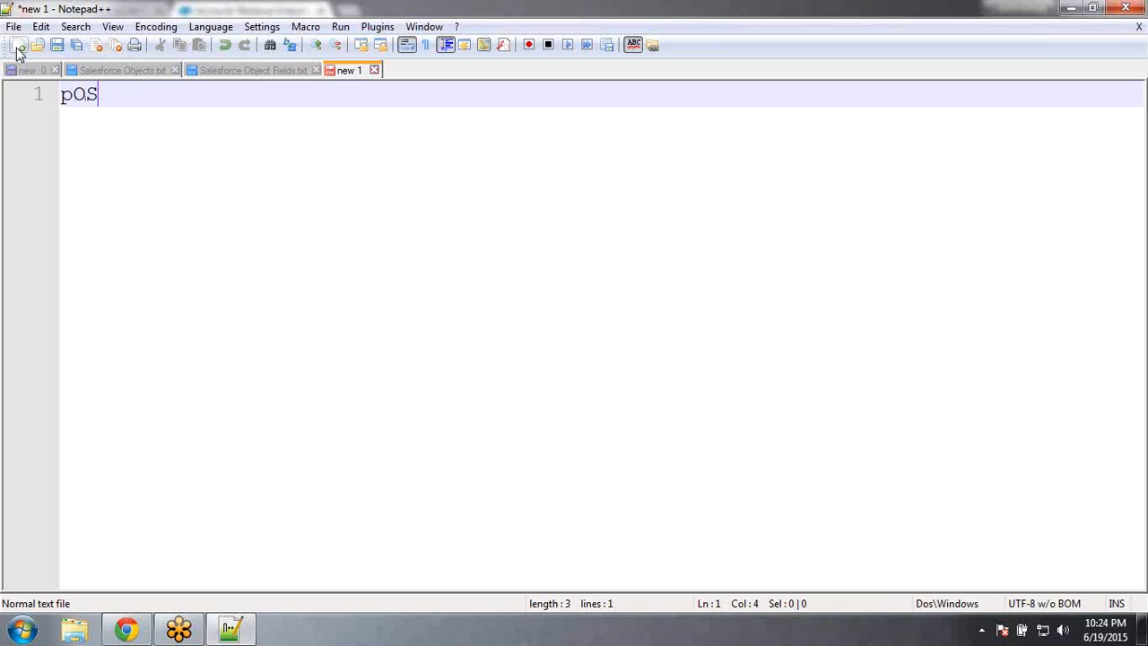
pyautogui.write('Position Object')
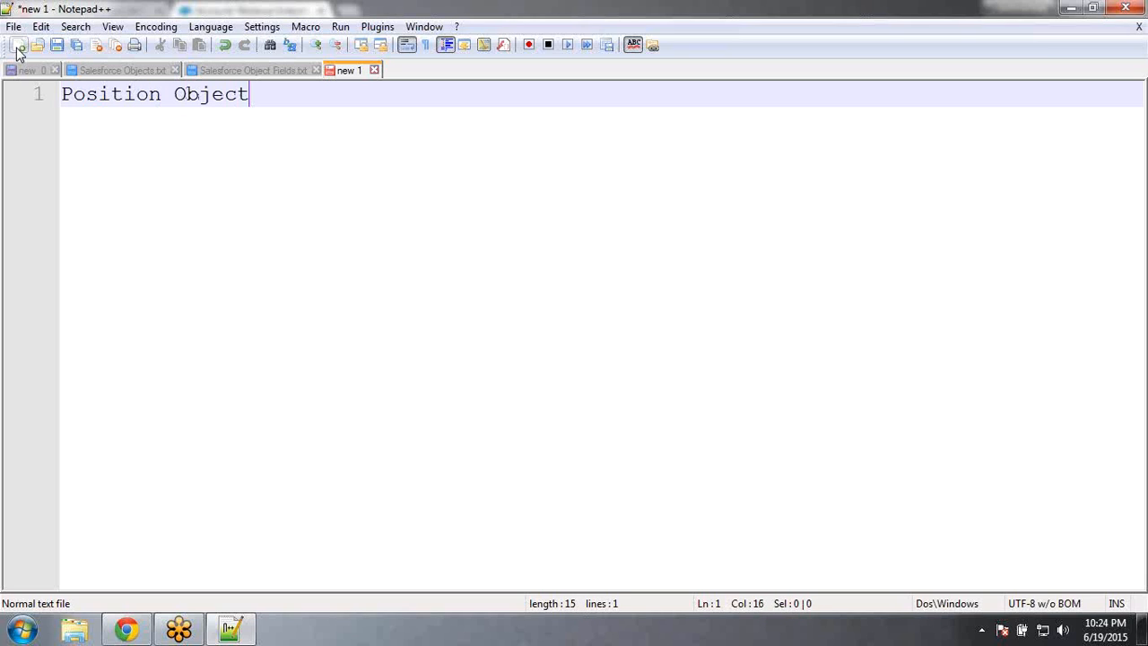
pyautogui.write(':')
# Underline the Position Object heading with a row of equals signs and add two blank lines beneath it
pyautogui.press('Return')
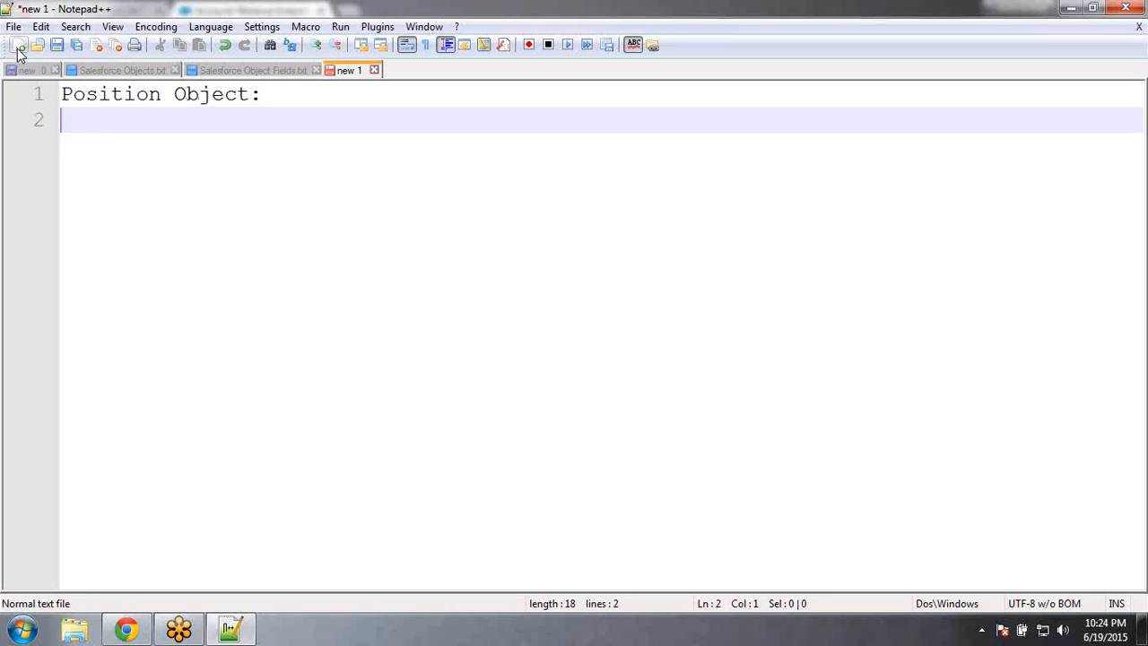
pyautogui.write('================')
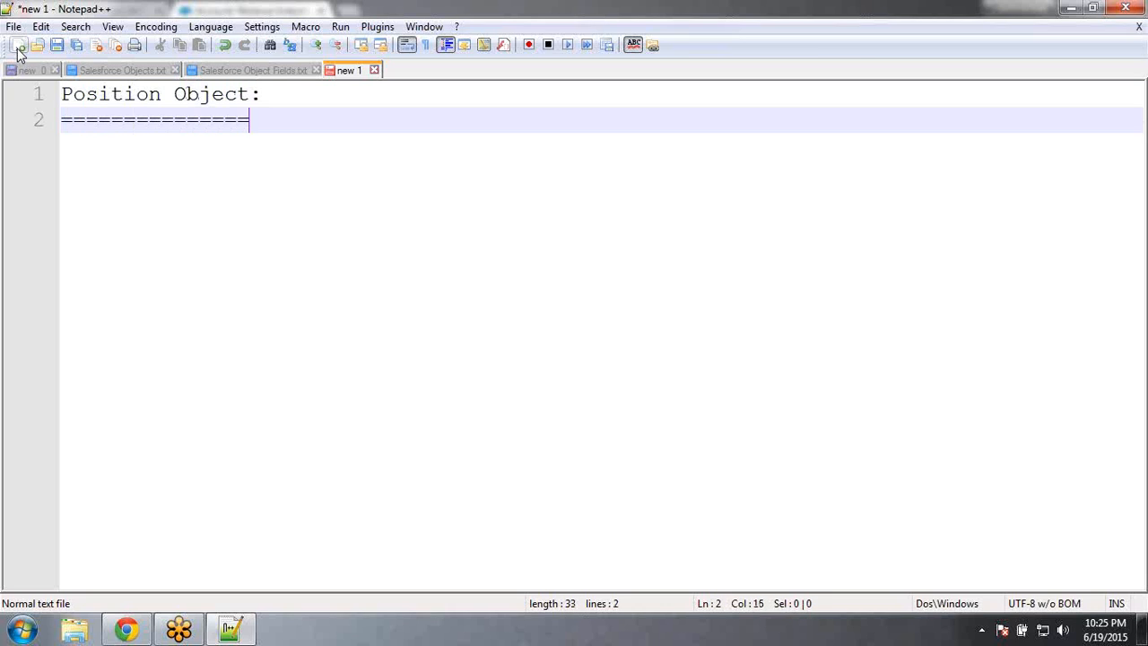
pyautogui.press('Return')
pyautogui.press('Return')
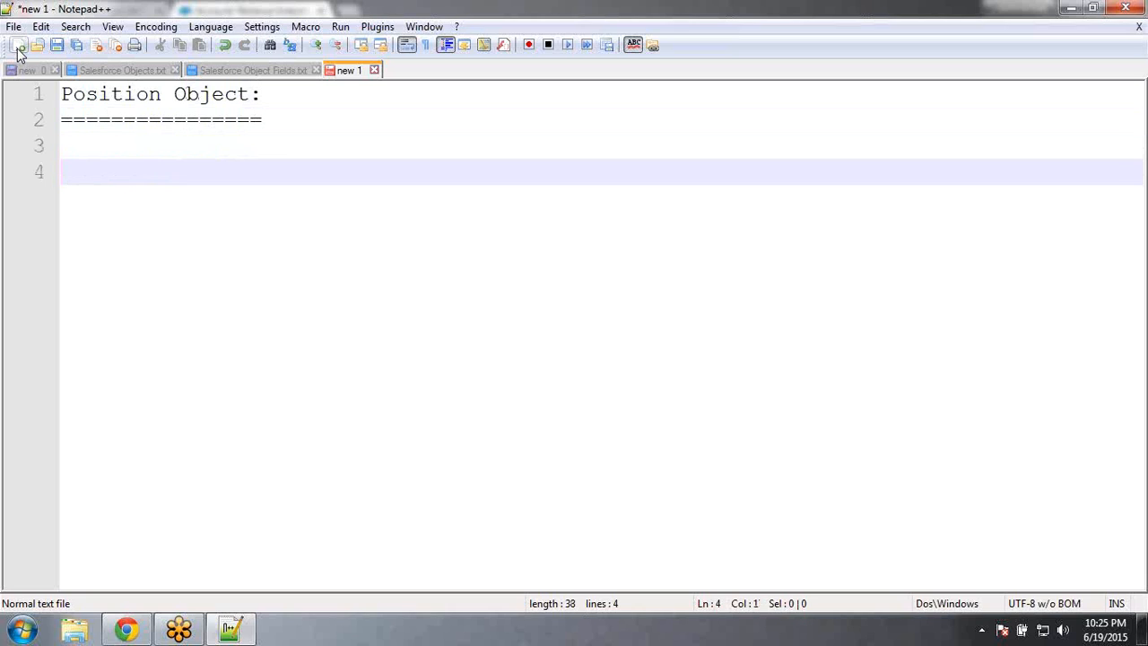
pyautogui.press('Up')
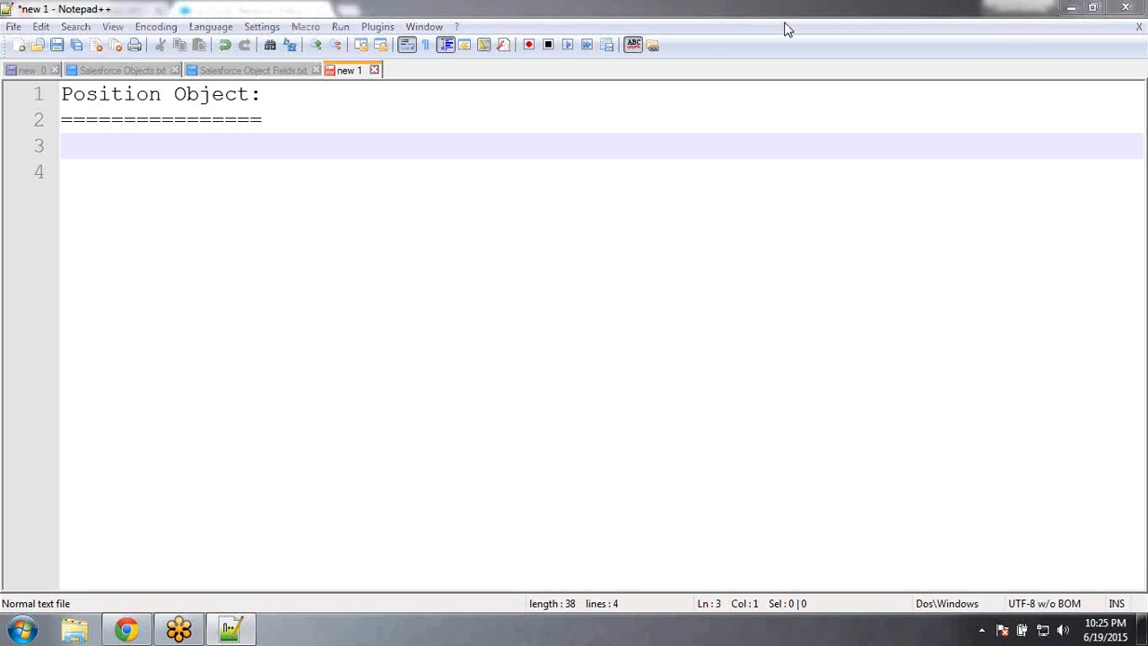
pyautogui.doubleClick(911, 14)
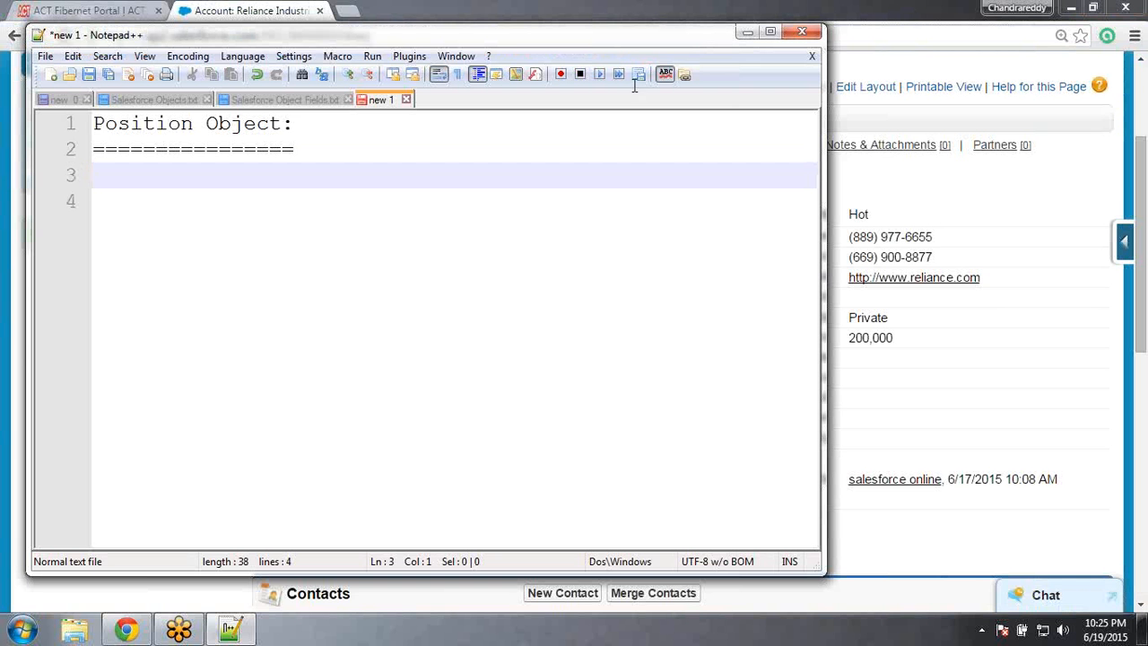
pyautogui.doubleClick(449, 45)
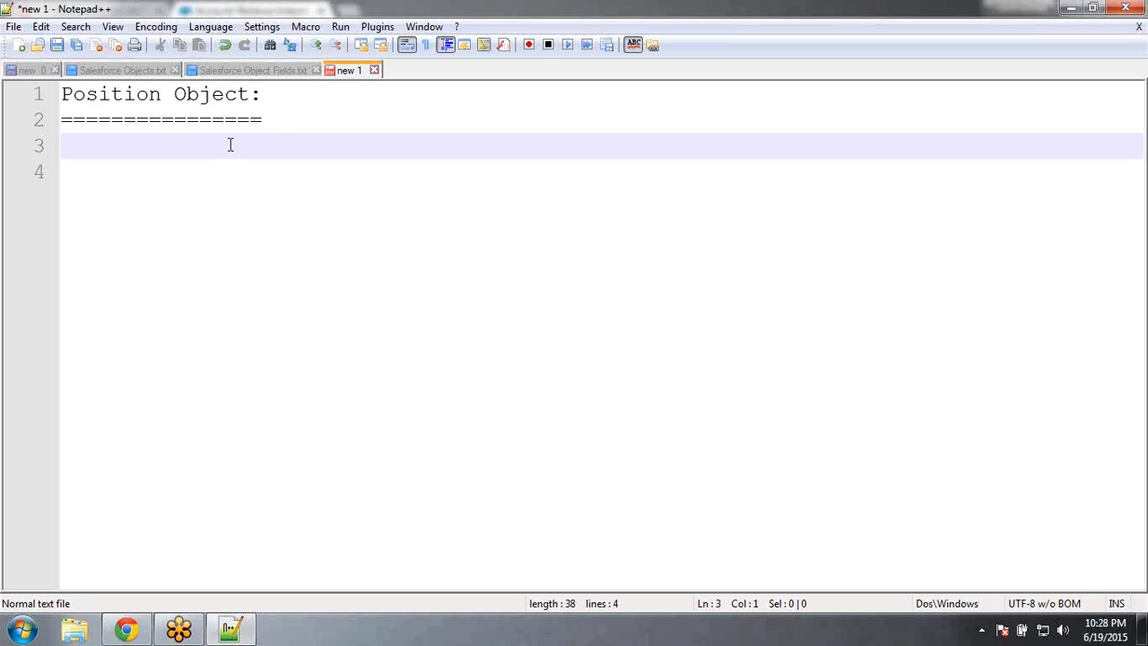
# Add a "Position ID -->" entry on a new line directly below the heading's underline
pyautogui.click(290, 112)
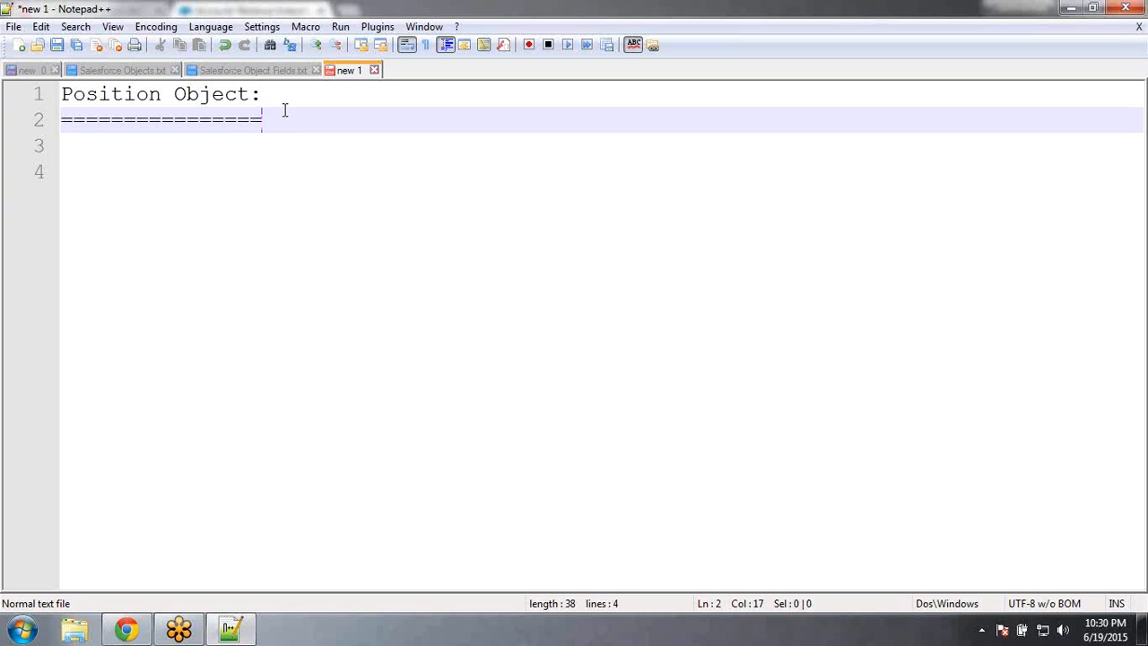
pyautogui.press('Return')
pyautogui.write('Pi')
pyautogui.press('BackSpace')
pyautogui.write('osition ')
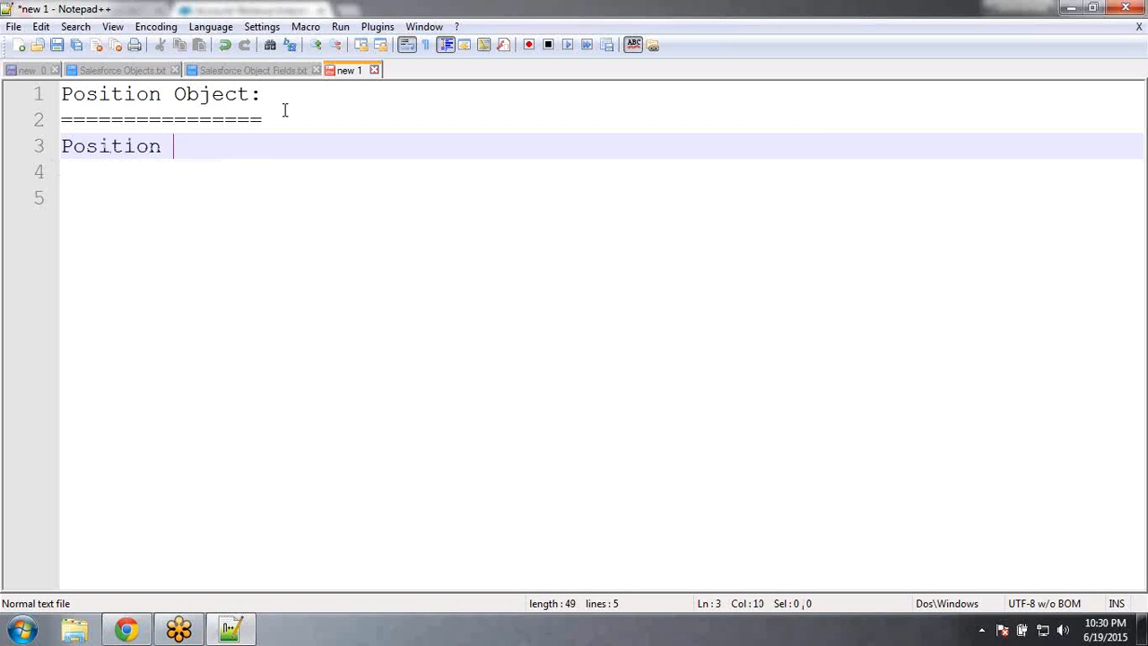
pyautogui.write('ID')
pyautogui.write('--> A')
pyautogui.press('BackSpace')
pyautogui.press('Return')
pyautogui.press('Return')
# Add a "Position Name -->" entry below the Position ID line and start a new line after it
pyautogui.write('Nam')
pyautogui.press('BackSpace')
pyautogui.press('BackSpace')
pyautogui.press('BackSpace')
pyautogui.press('BackSpace')
pyautogui.write('Pos')
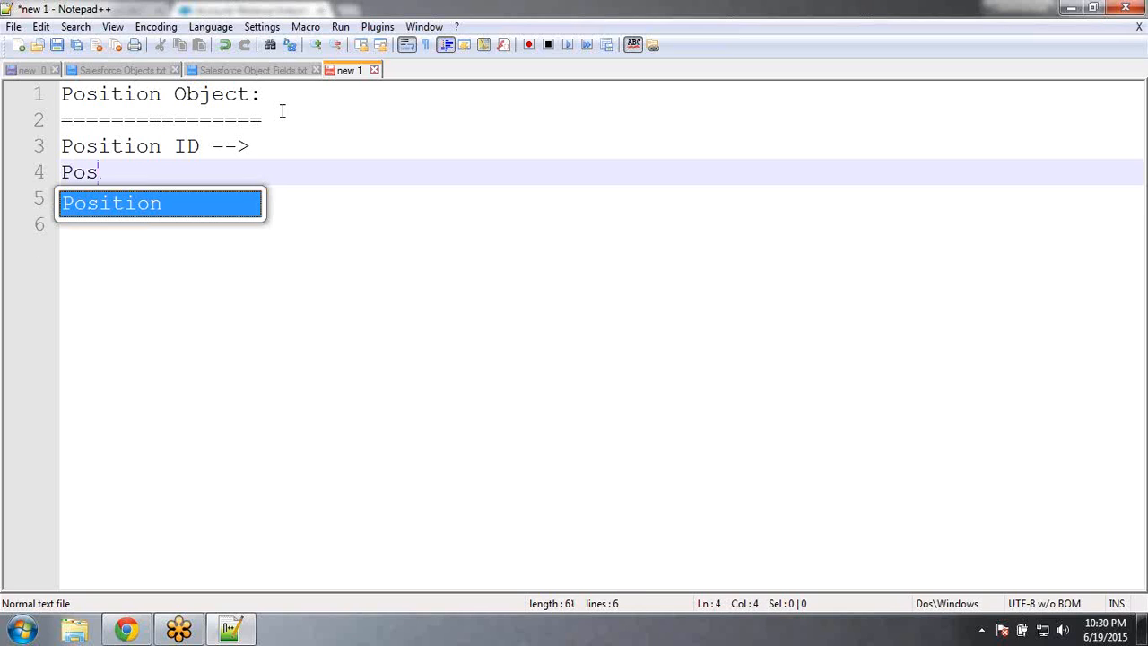
pyautogui.write('ition N')
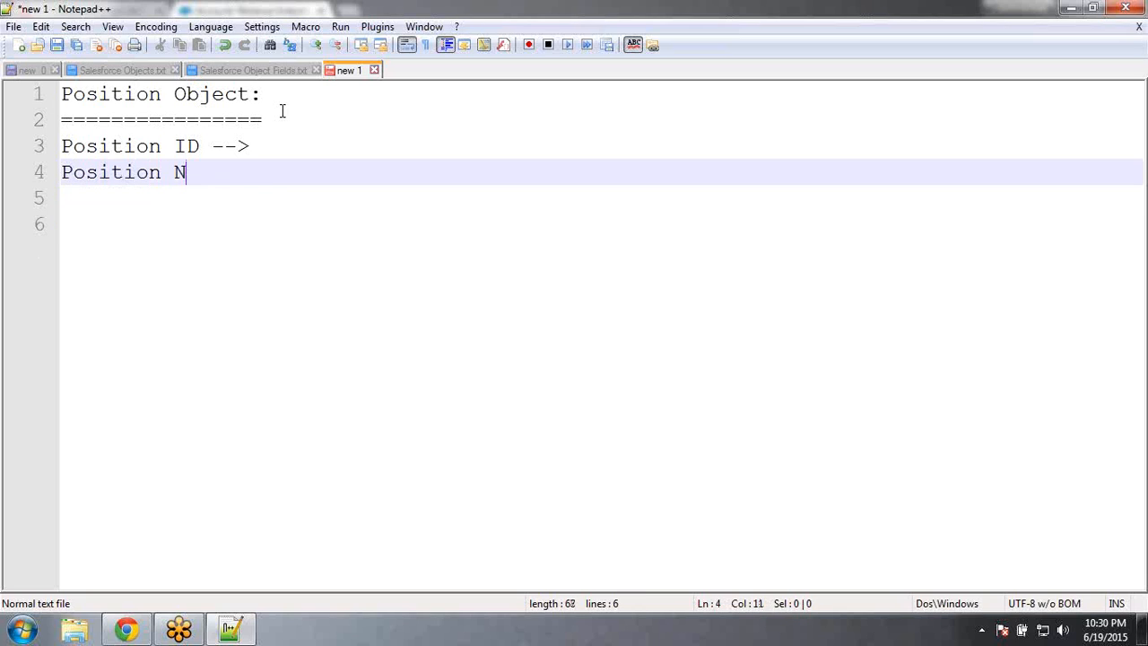
pyautogui.write('ame -->')
pyautogui.press('Return')
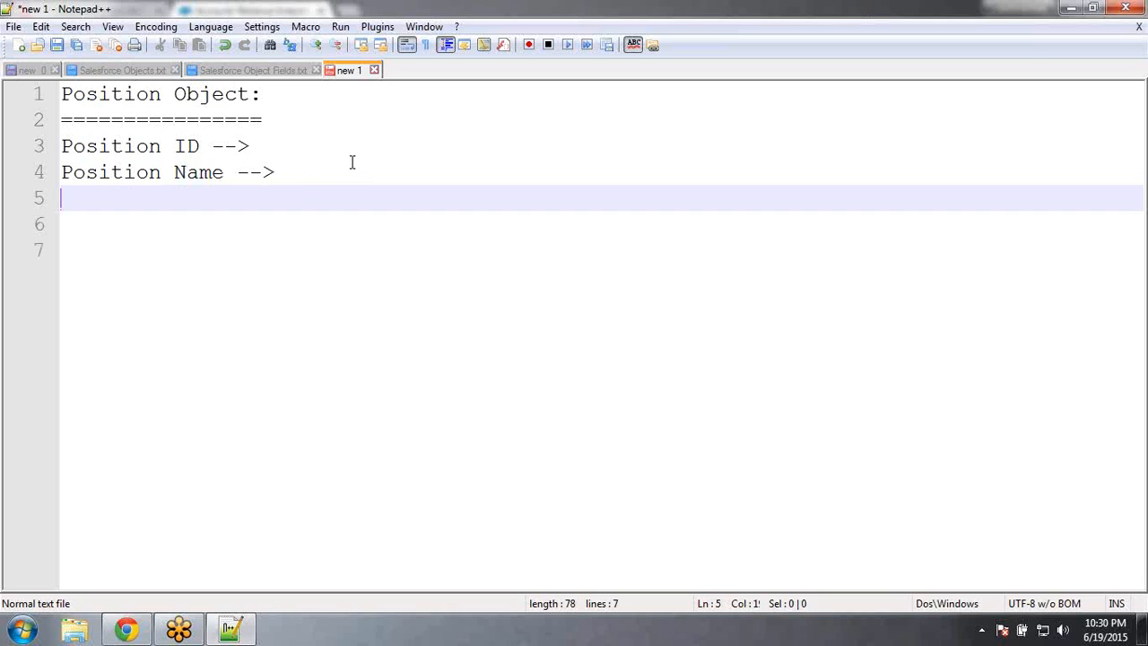
# Enter "Auto Number." as the field type after the Position ID arrow, correcting the stray characters
pyautogui.click(295, 145)
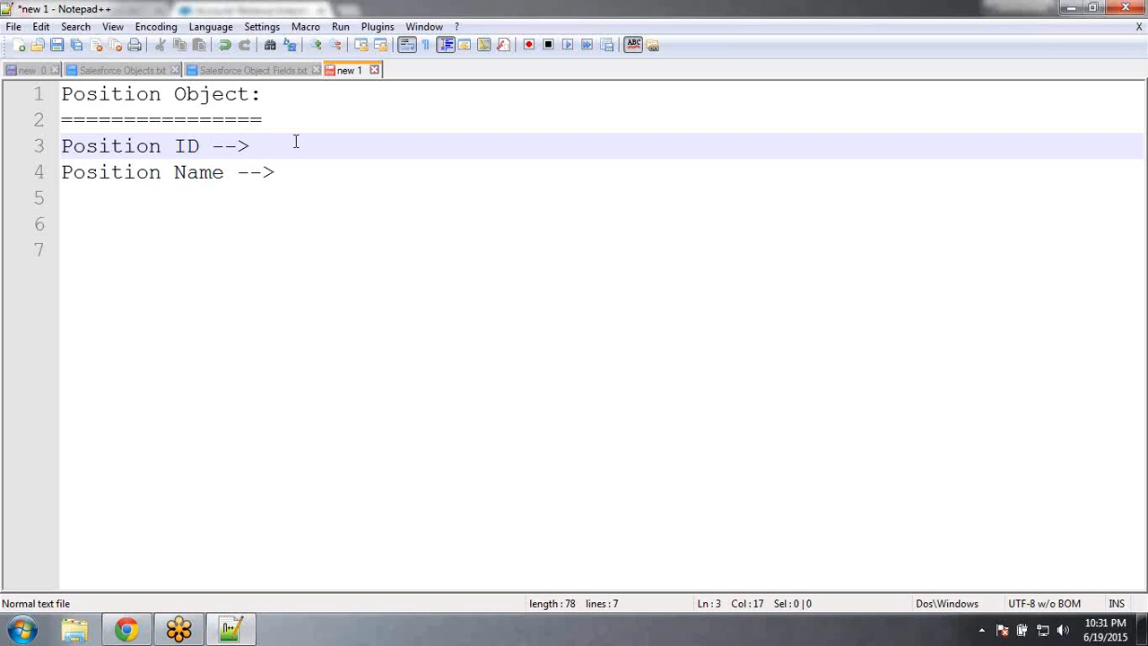
pyautogui.write('Auto')
pyautogui.write(' Ge')
pyautogui.press('BackSpace')
pyautogui.press('BackSpace')
pyautogui.write('Numb')
pyautogui.click(294, 142)
pyautogui.write('e')
pyautogui.press('Delete')
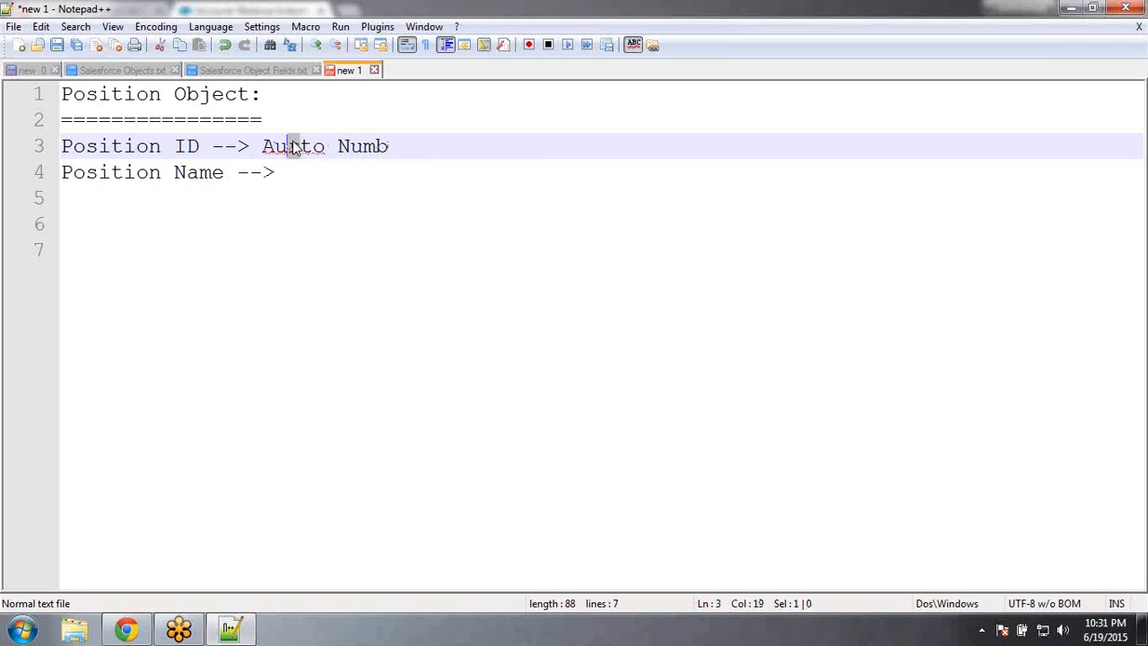
pyautogui.press('End')
pyautogui.write('er.')
# Enter "Text" as the field type after the Position Name arrow and start a new line
pyautogui.press('Down')
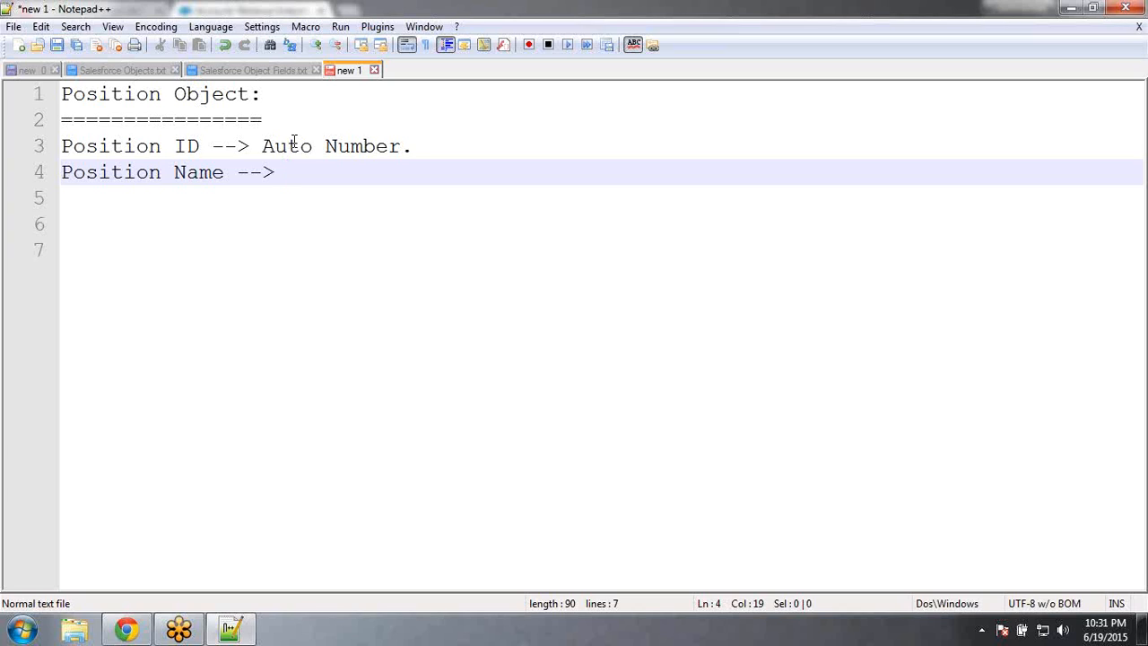
pyautogui.write('Text')
pyautogui.press('Return')
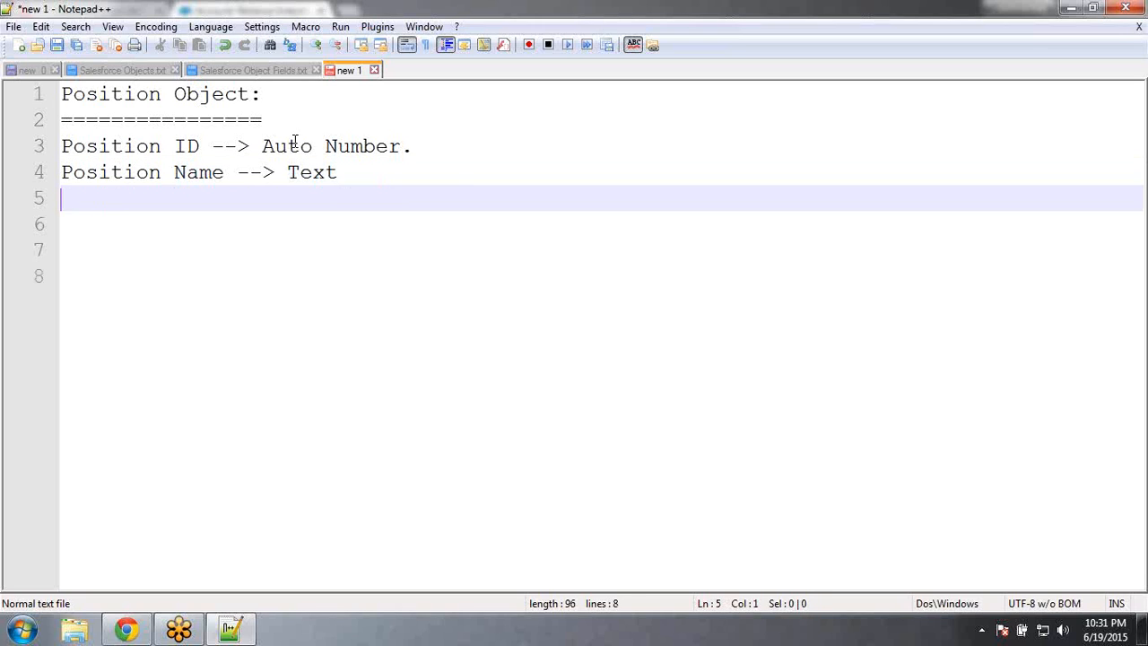
# Write a "Location -->" entry on the line below Position Name and insert empty parentheses before its arrow
pyautogui.write('Location')
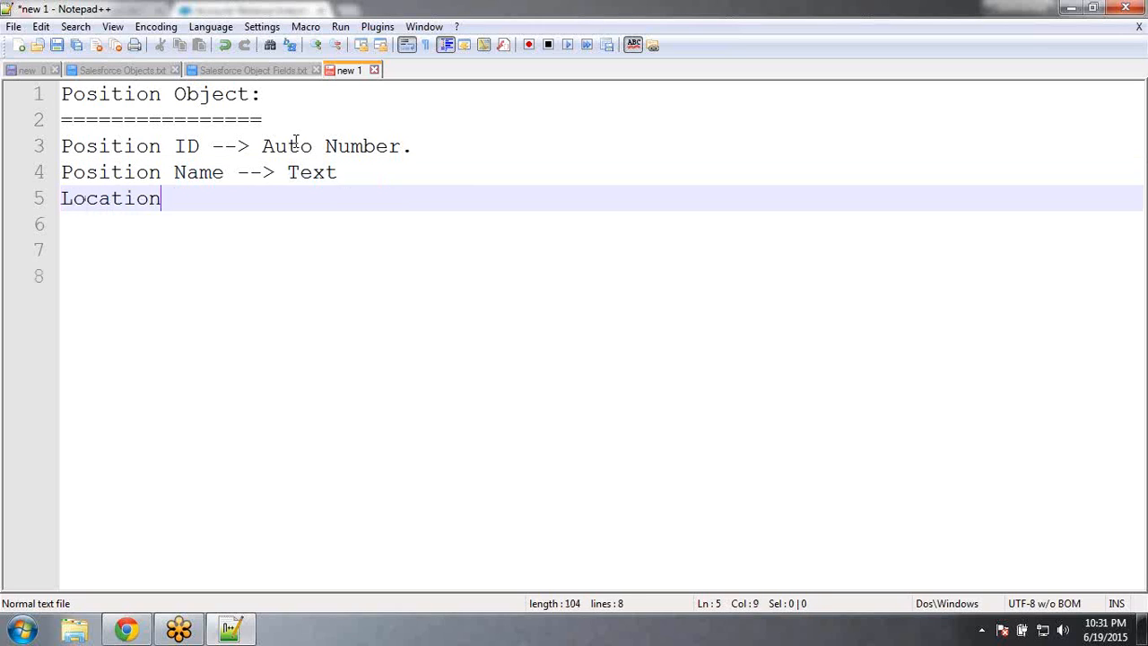
pyautogui.write(' -->')
pyautogui.press('Left')
pyautogui.press('Left')
pyautogui.press('Left')
pyautogui.press('Left')
pyautogui.press('Left')
pyautogui.write('(')
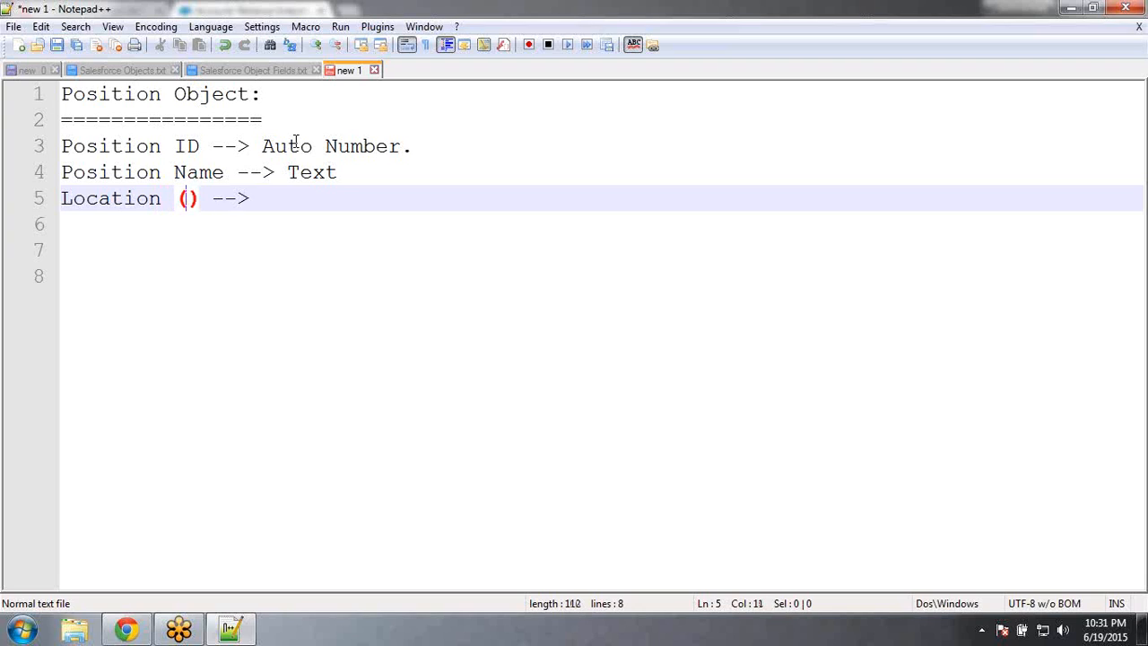
# Fill the Location parentheses with "Hyderabad, Bangalore, Mumbai, Delh"
pyautogui.write('Hyderabad, Bangalore, Mum')
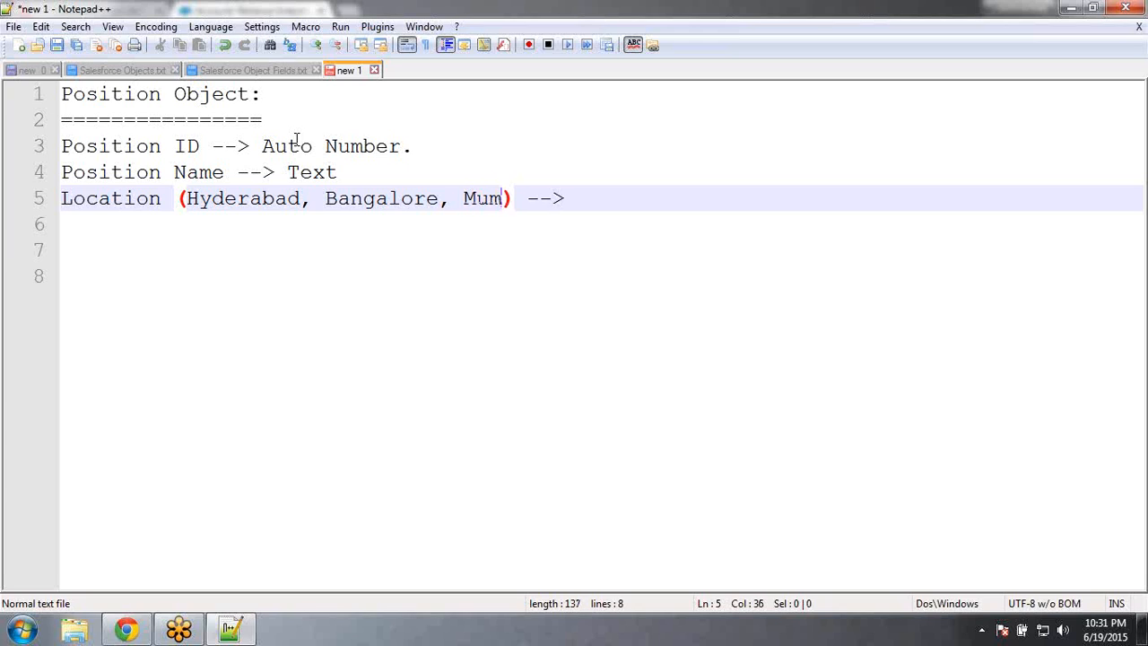
pyautogui.write('bau')
pyautogui.press('BackSpace')
pyautogui.write('i, Delh')
pyautogui.click(297, 143)
pyautogui.write('i')
pyautogui.press('BackSpace')
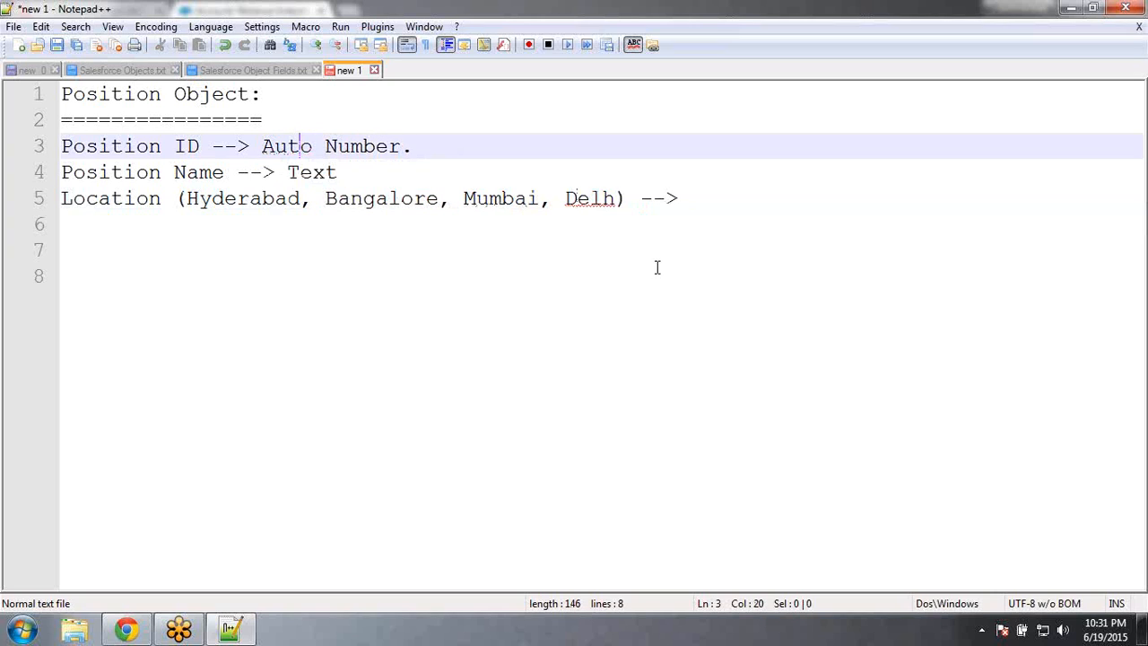
# Complete the last city as "Delhi" and add "Chennai" to the Location list, removing the stray letter from the Position Name line
pyautogui.click(615, 188)
pyautogui.write('i,')
pyautogui.press('Up')
pyautogui.write('c')
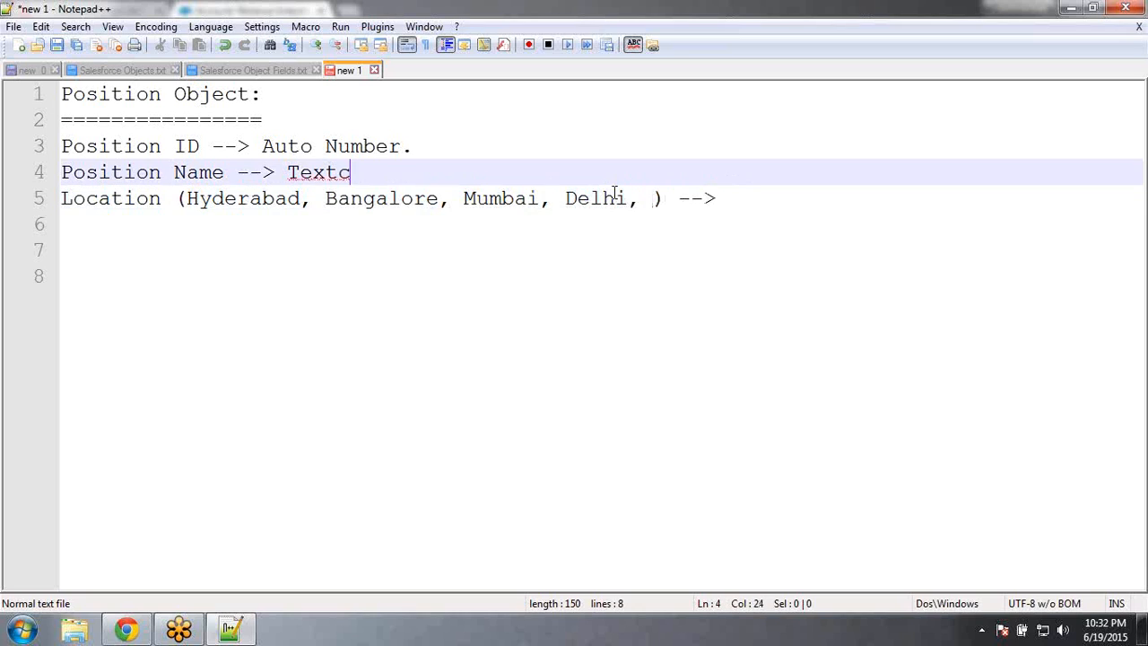
pyautogui.press('BackSpace')
pyautogui.click(652, 201)
pyautogui.write('Ch')
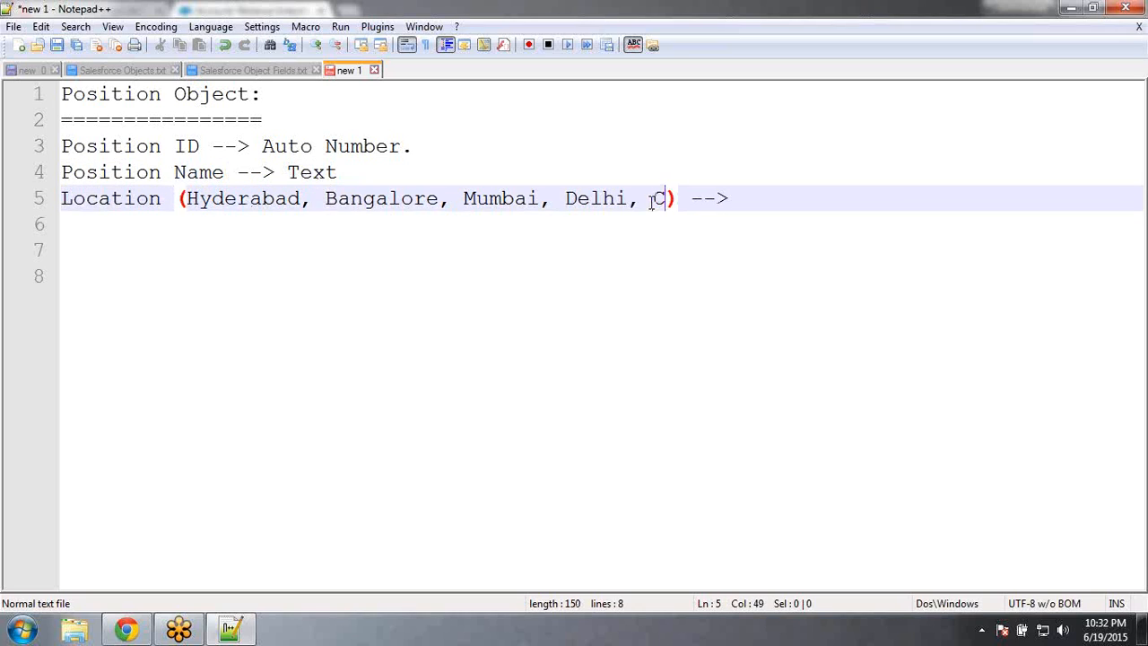
pyautogui.write('ennai')
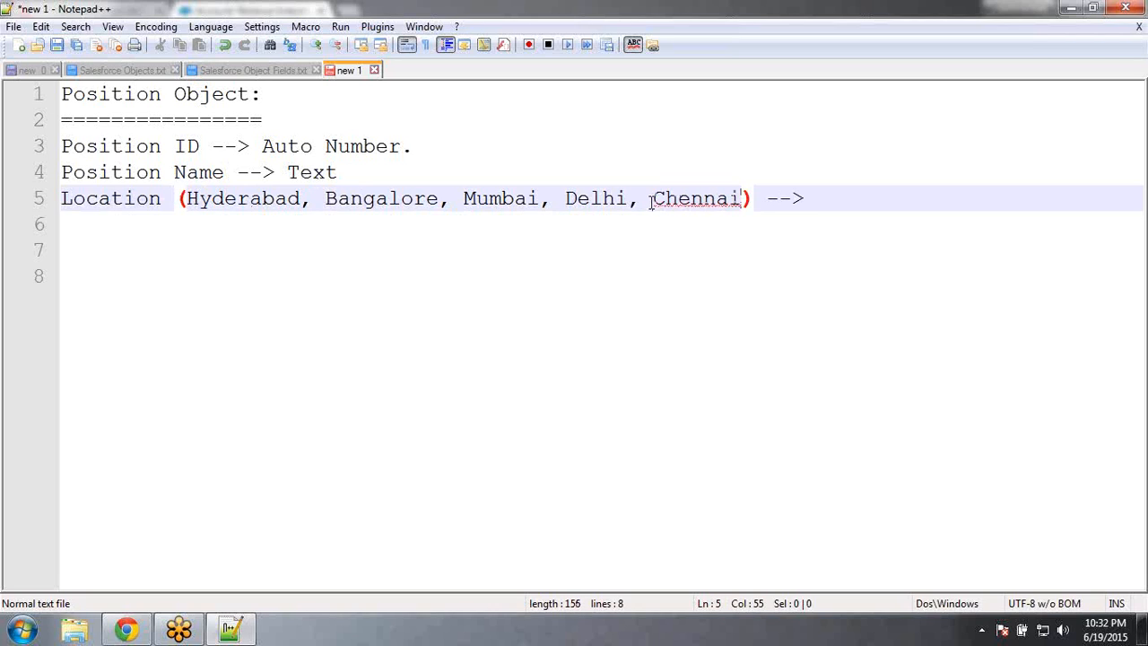
# Enter "Picklist" as the field type after the Location arrow and start a new line
pyautogui.click(869, 201)
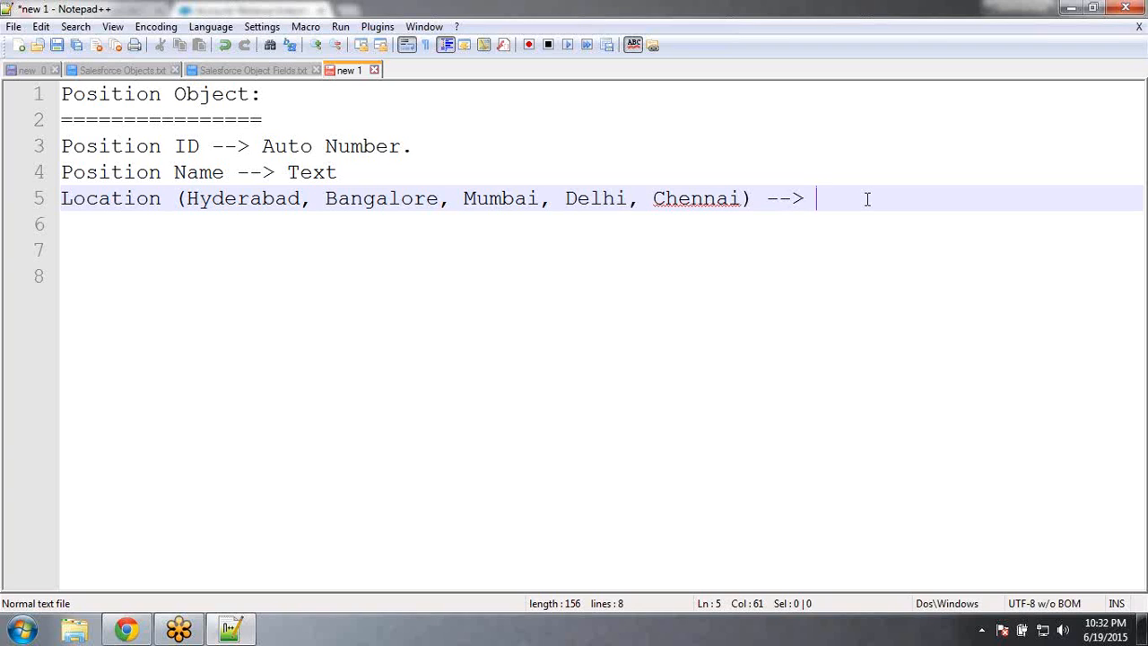
pyautogui.write('Pick')
pyautogui.write('lict')
pyautogui.press('BackSpace')
pyautogui.press('BackSpace')
pyautogui.write('st')
pyautogui.press('Return')
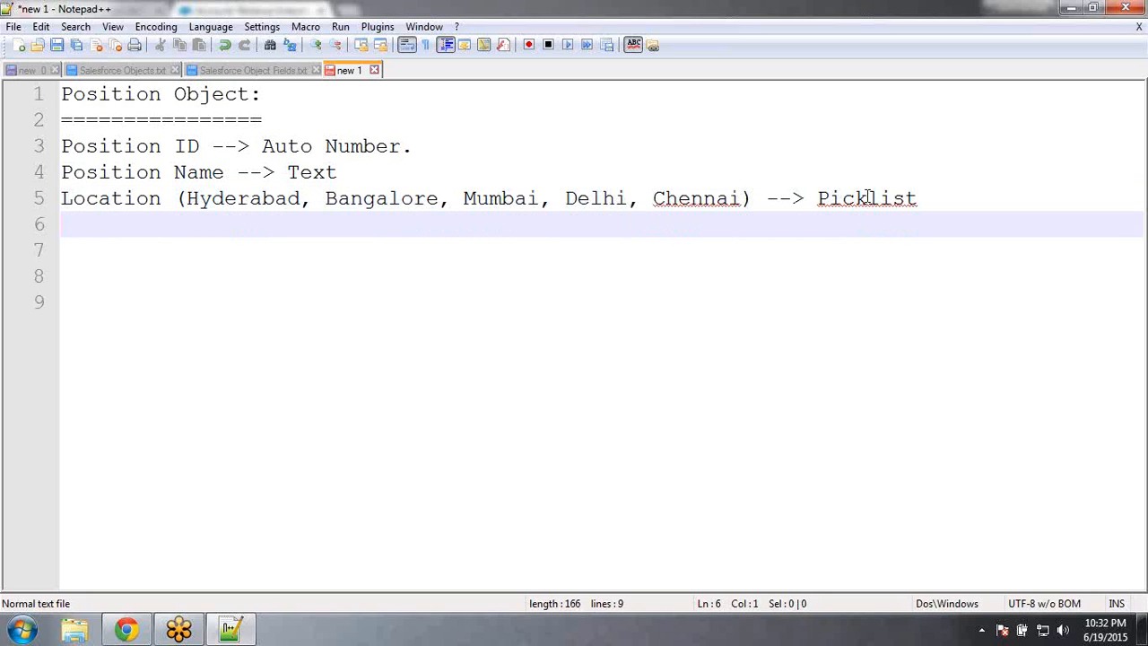
# Start a "Position Status" entry on the line below Location, listing "New Position, Open - Approved," inside parentheses
pyautogui.write('Pos')
pyautogui.press('Return')
pyautogui.write('S')
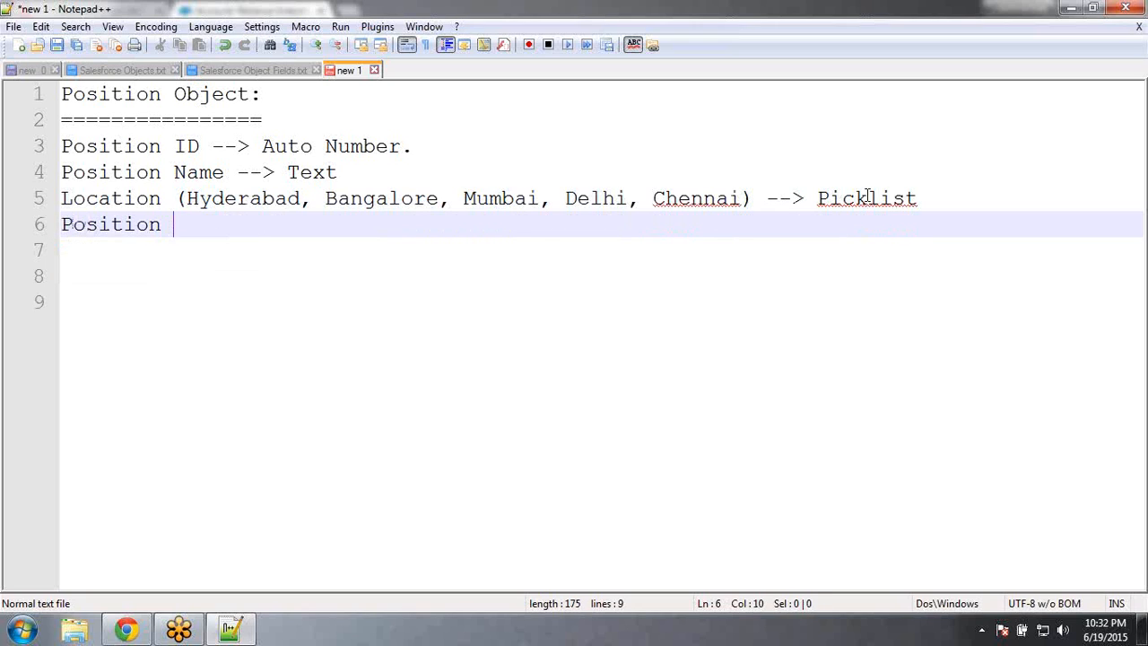
pyautogui.write('tatus (New P')
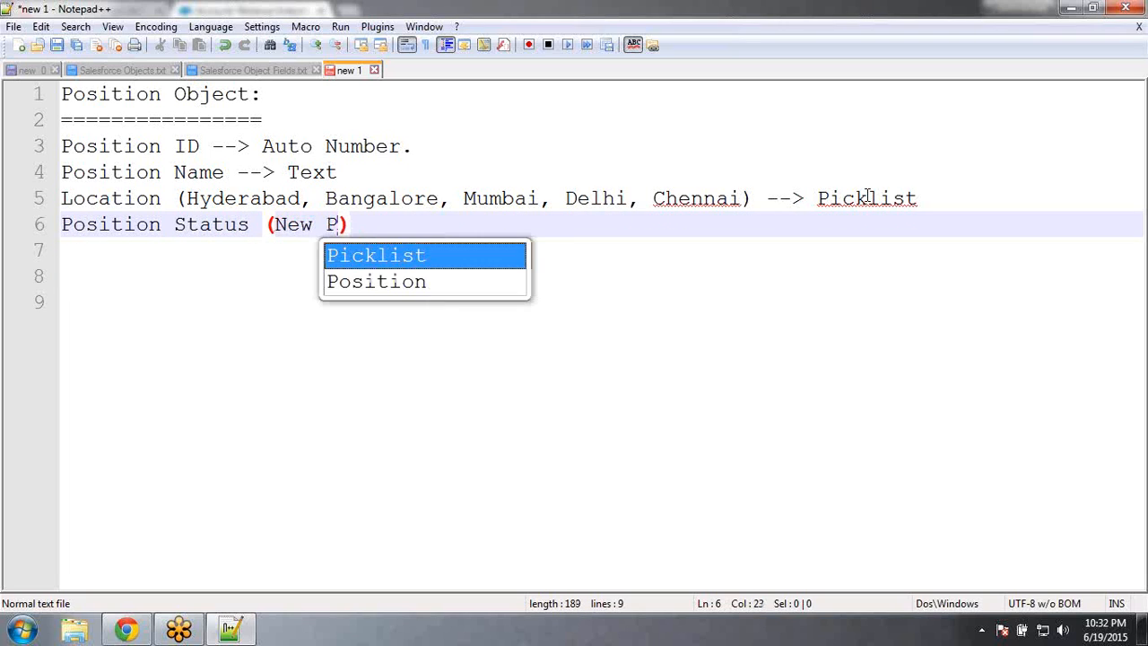
pyautogui.write('osition,')
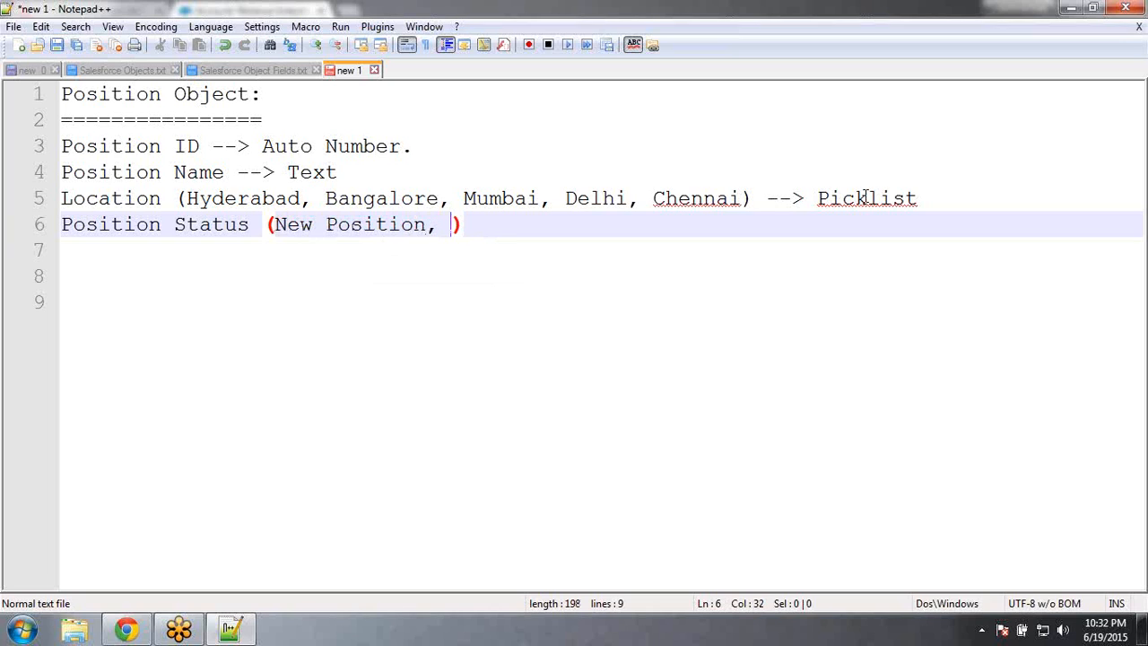
pyautogui.write(' Open - ')
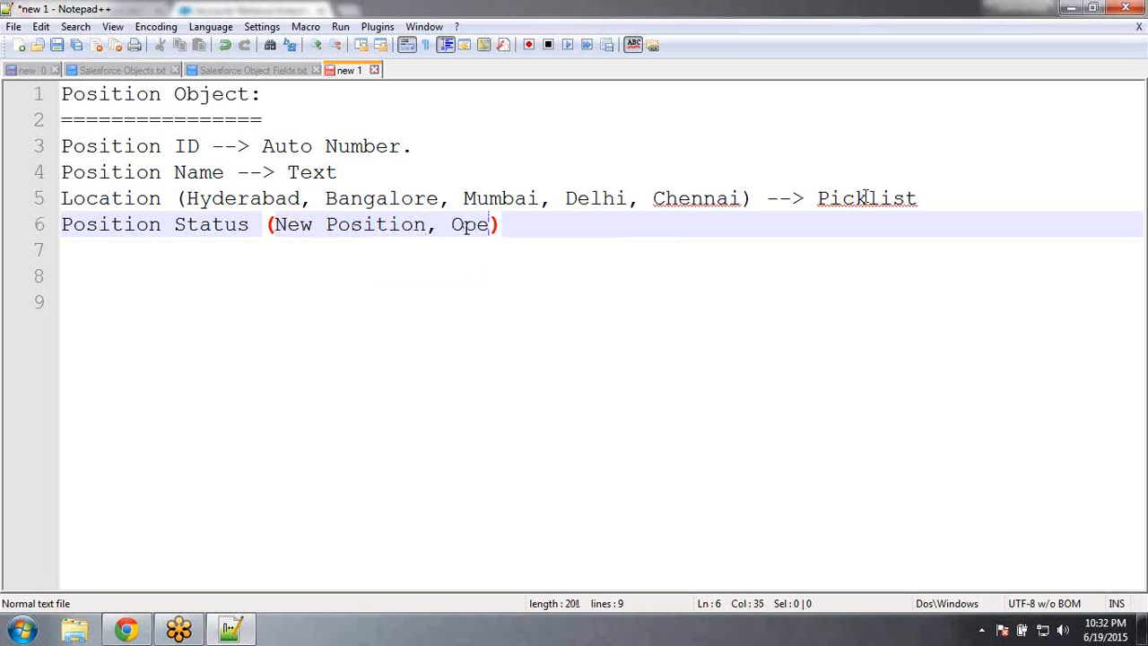
pyautogui.write('Approve')
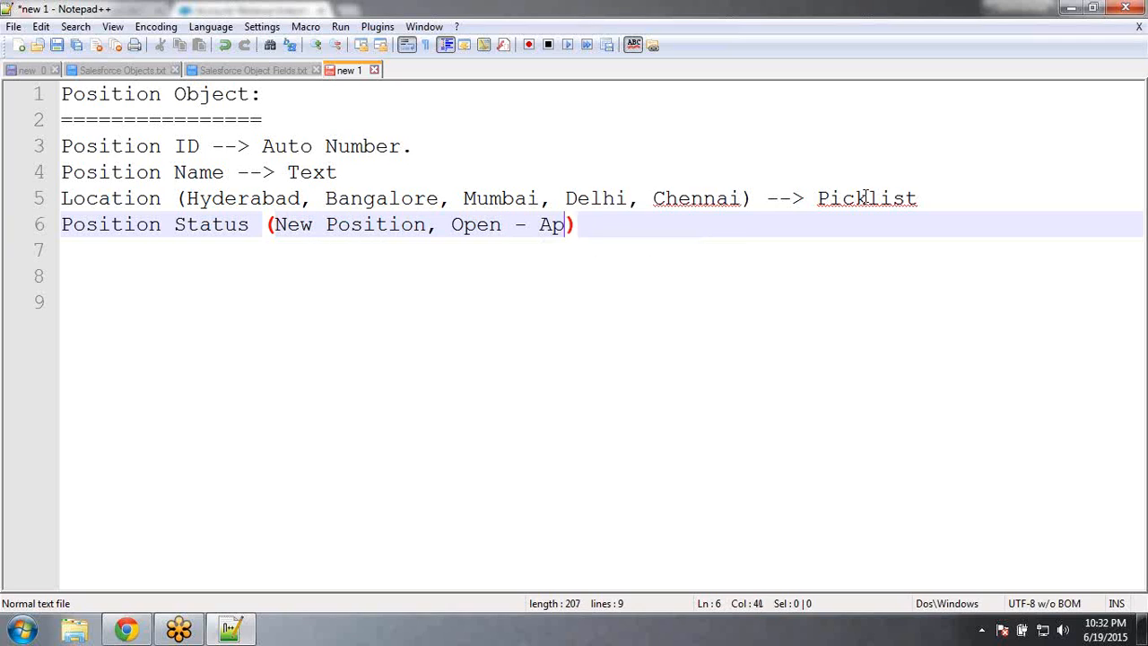
pyautogui.write('d,')
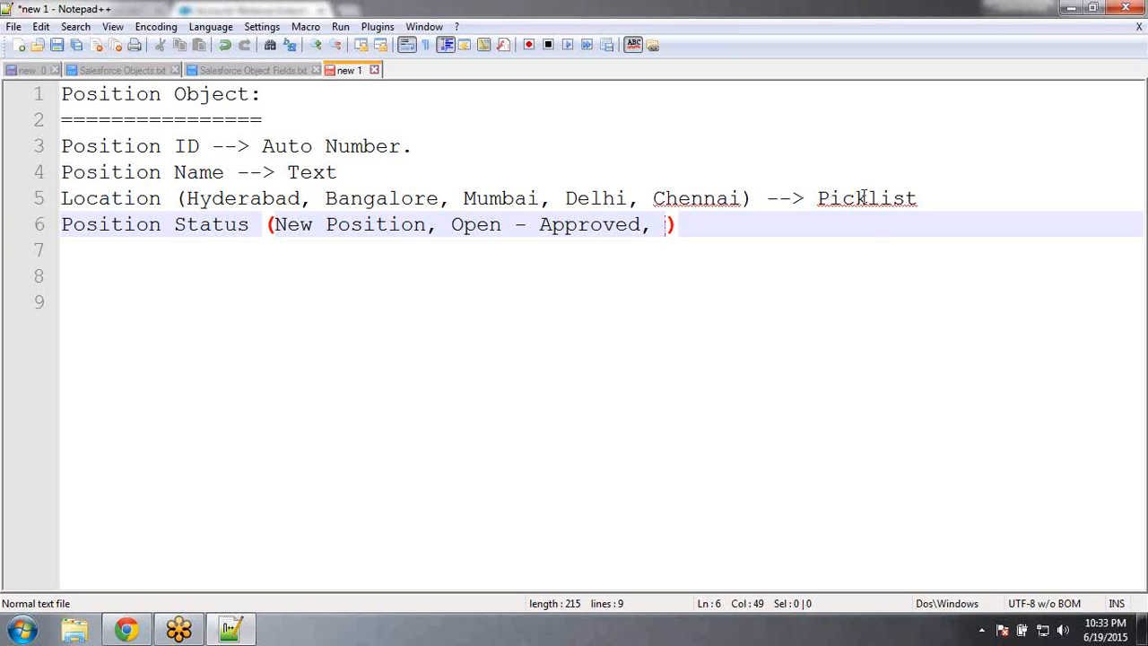
# Add "In Progrss, On Hold, Closed" to the Position Status list and put a "-->" arrow after the closing parenthesis
pyautogui.write('In Progr')
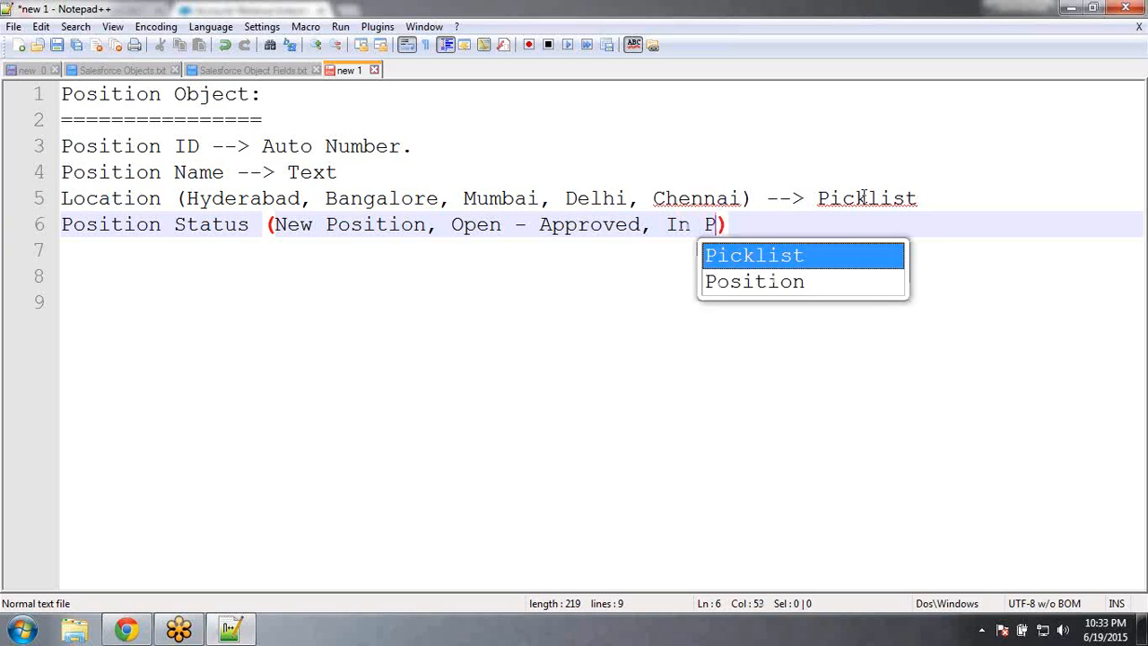
pyautogui.write('ss, ')
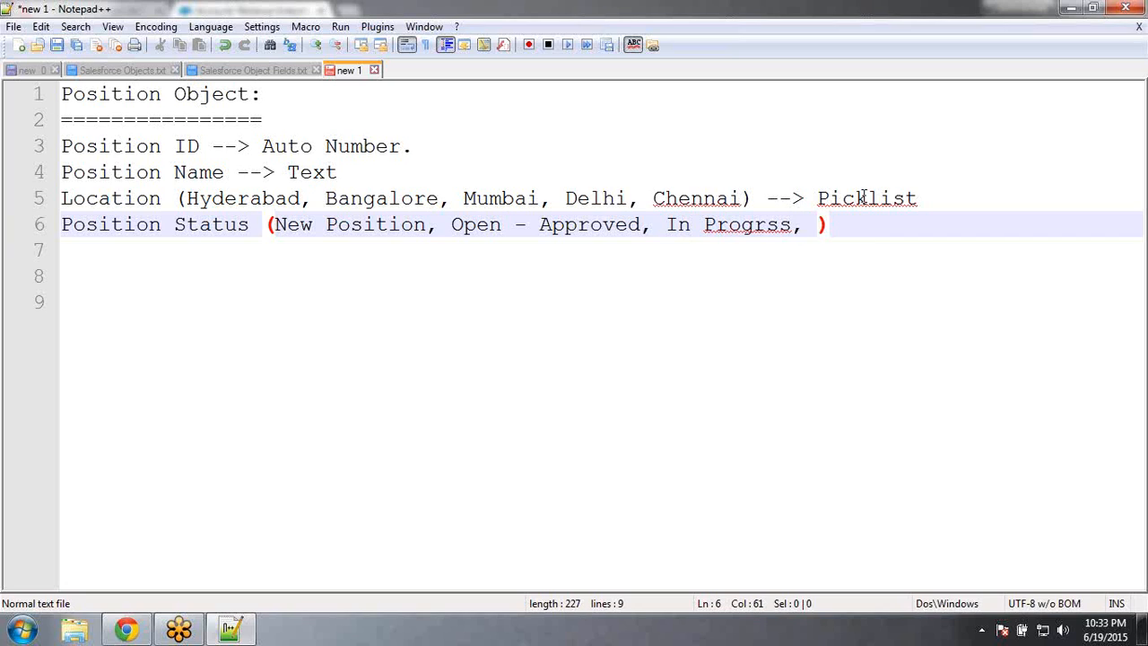
pyautogui.write('On Hold, Closed')
pyautogui.press('End')
pyautogui.write('--')
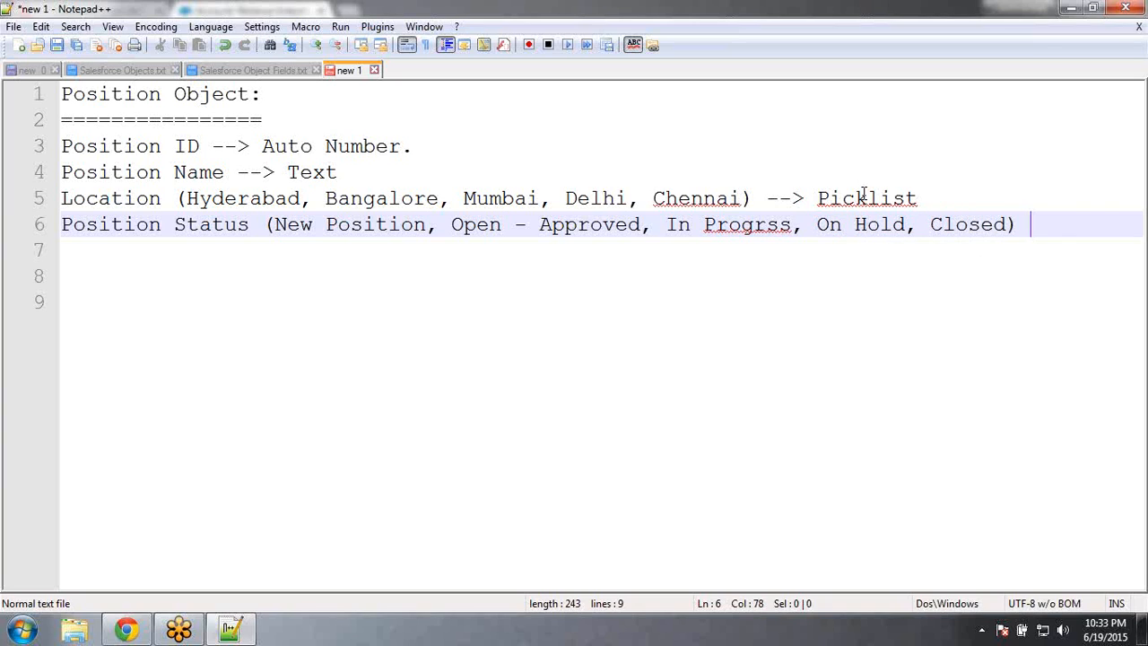
pyautogui.write('>')
# Correct the misspelled status to "Progress", and enter "Picklist" as the Position Status type, ending with a new line
pyautogui.click(767, 226)
pyautogui.write('e')
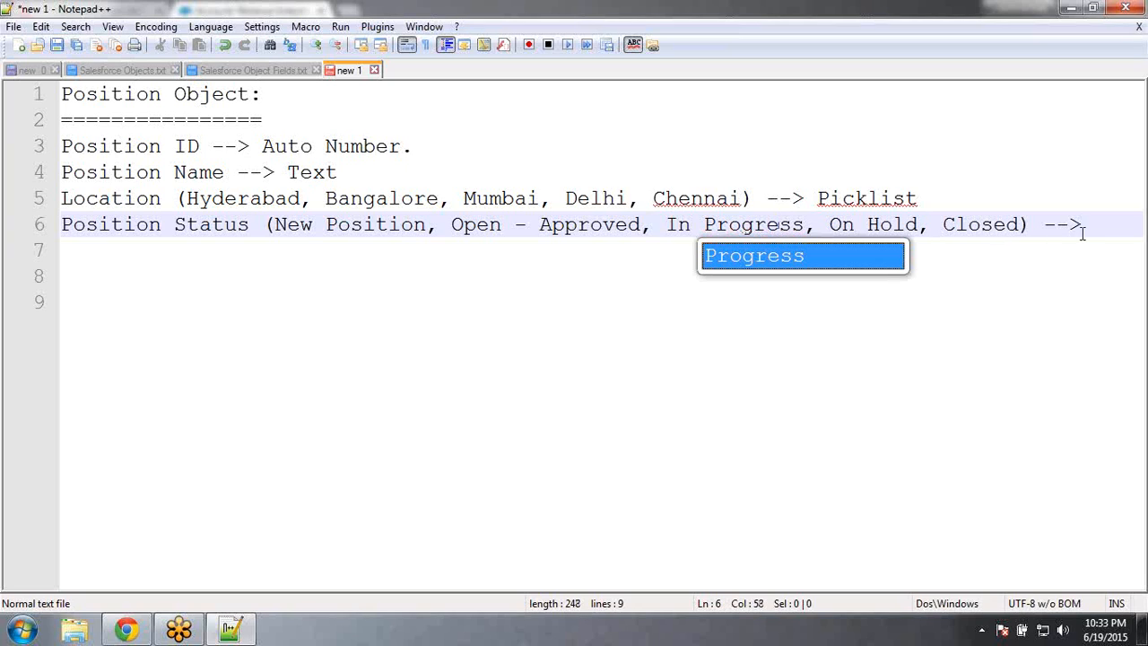
pyautogui.click(1098, 224)
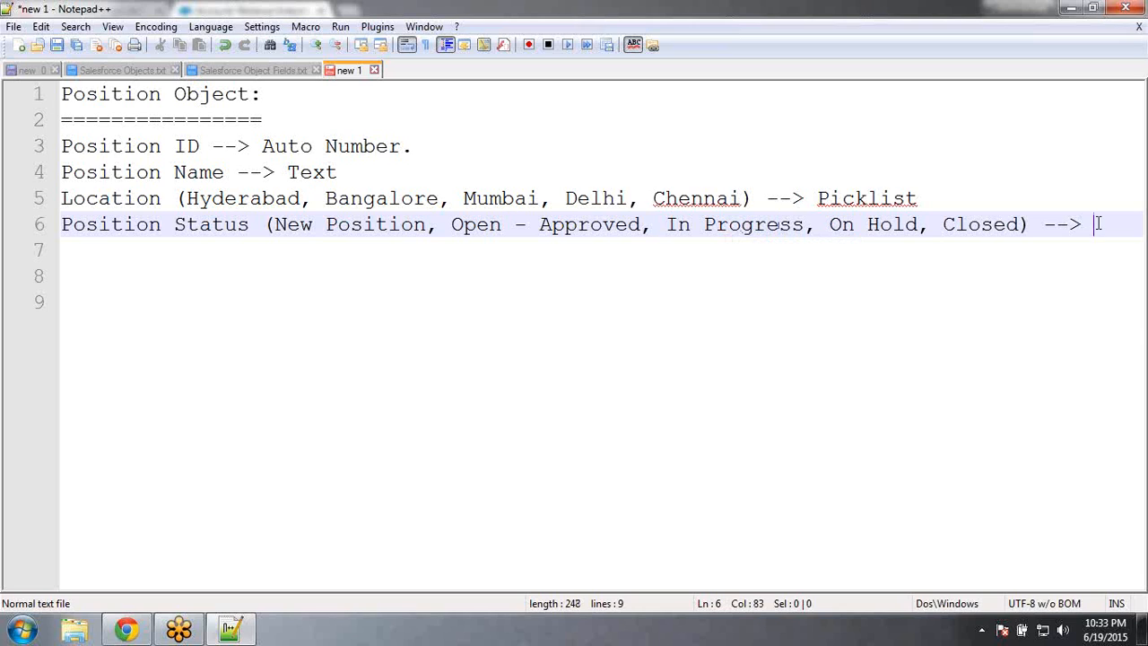
pyautogui.write('Pick')
pyautogui.press('Return')
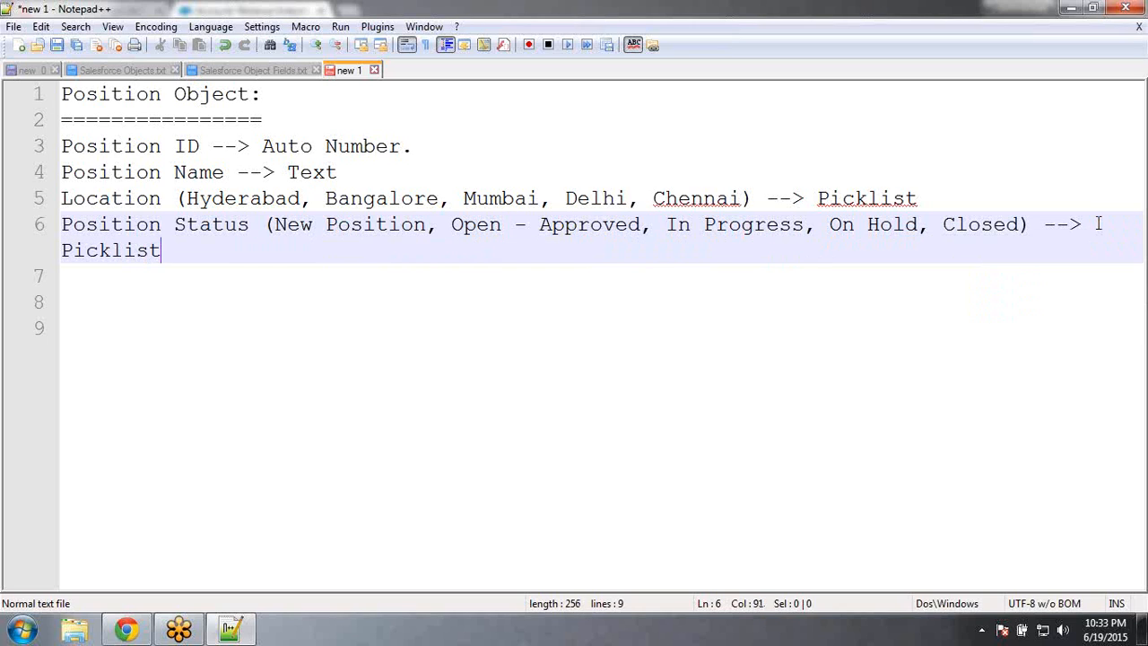
pyautogui.press('Return')
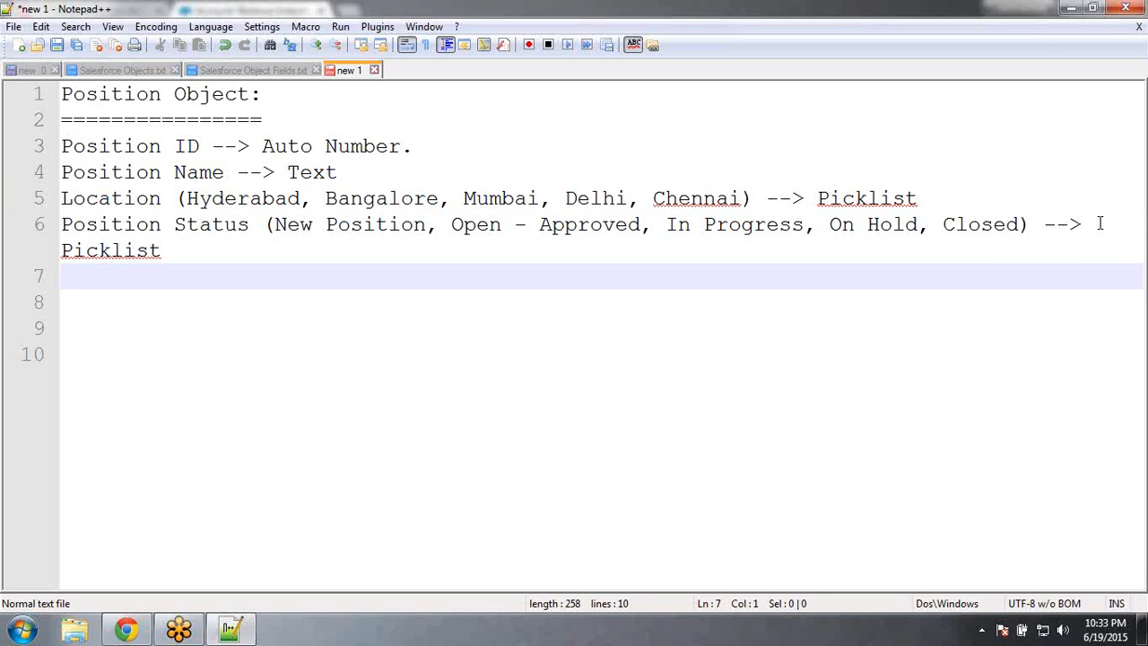
# Write the entry "Open Date --> Date" below Position Status and start a new line
pyautogui.write('Open Date -->')
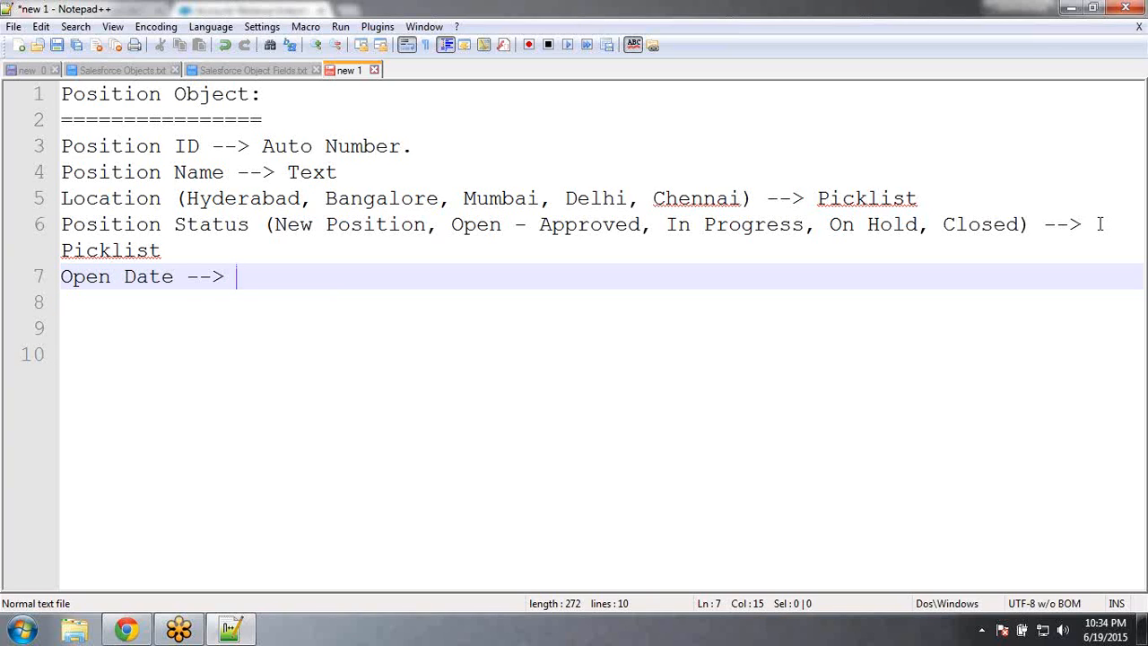
pyautogui.write('Date')
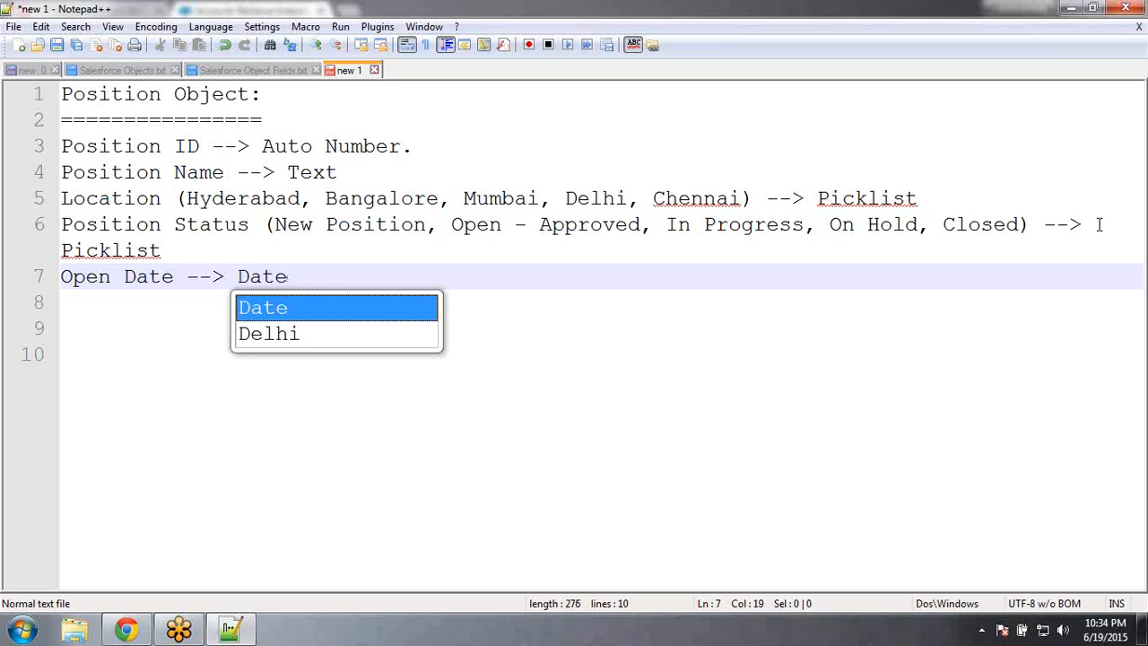
pyautogui.press('Return')
pyautogui.press('Return')
# Write the entry "Close Date --> Date" below Open Date and start a new line
pyautogui.write('Clos')
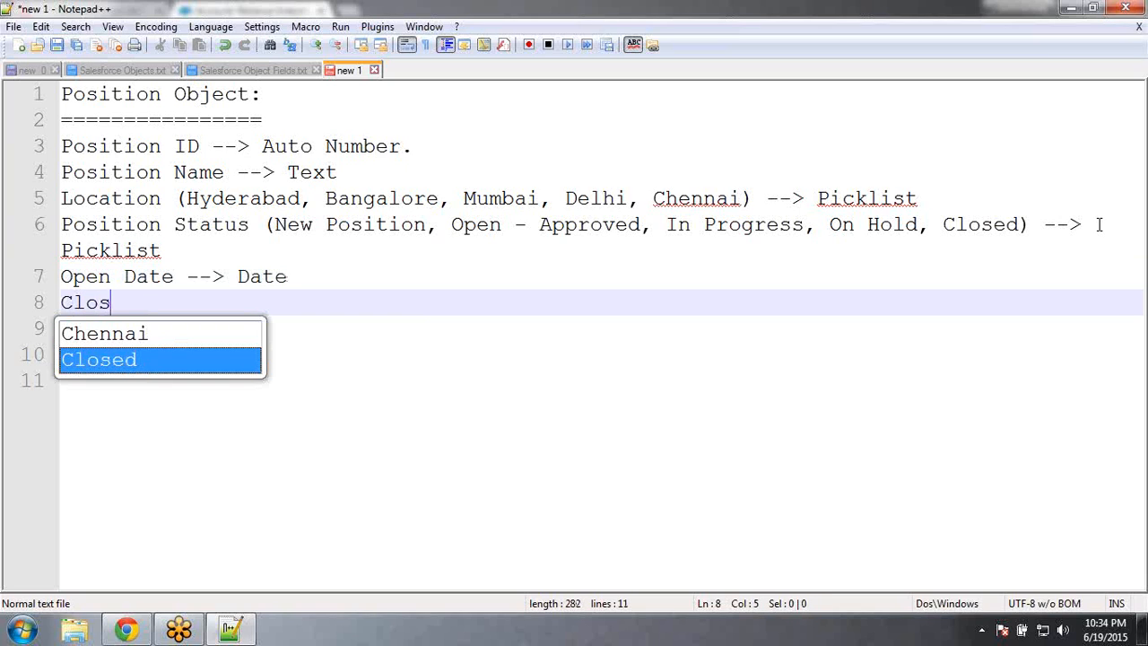
pyautogui.press('Return')
pyautogui.press('BackSpace')
pyautogui.write('Date -->')
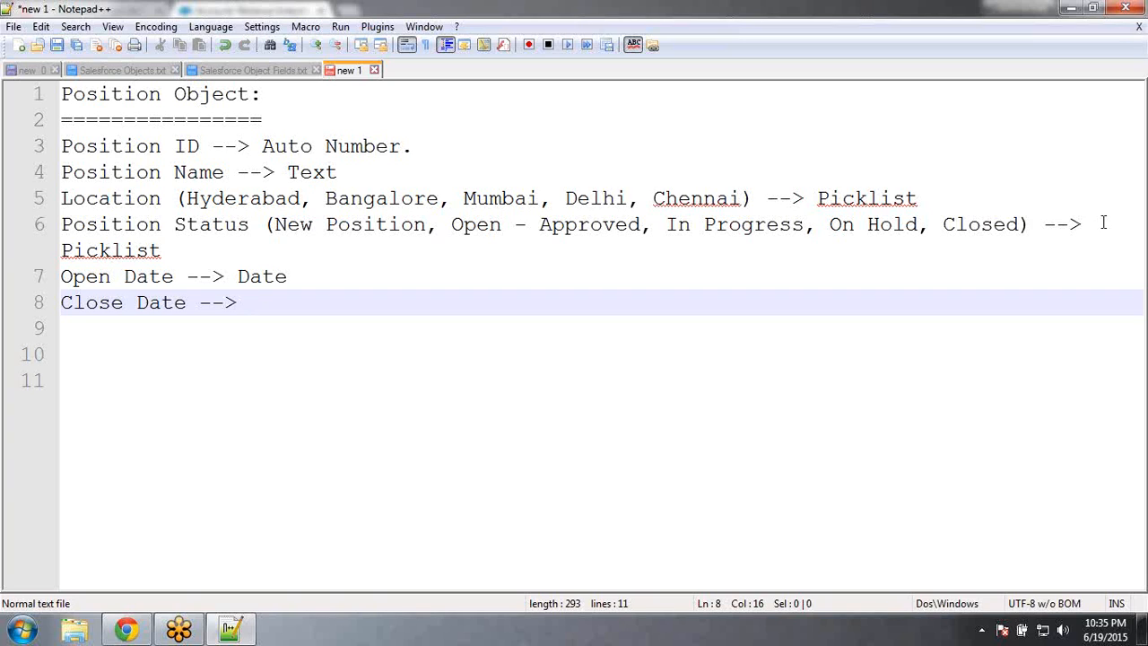
pyautogui.write('Date')
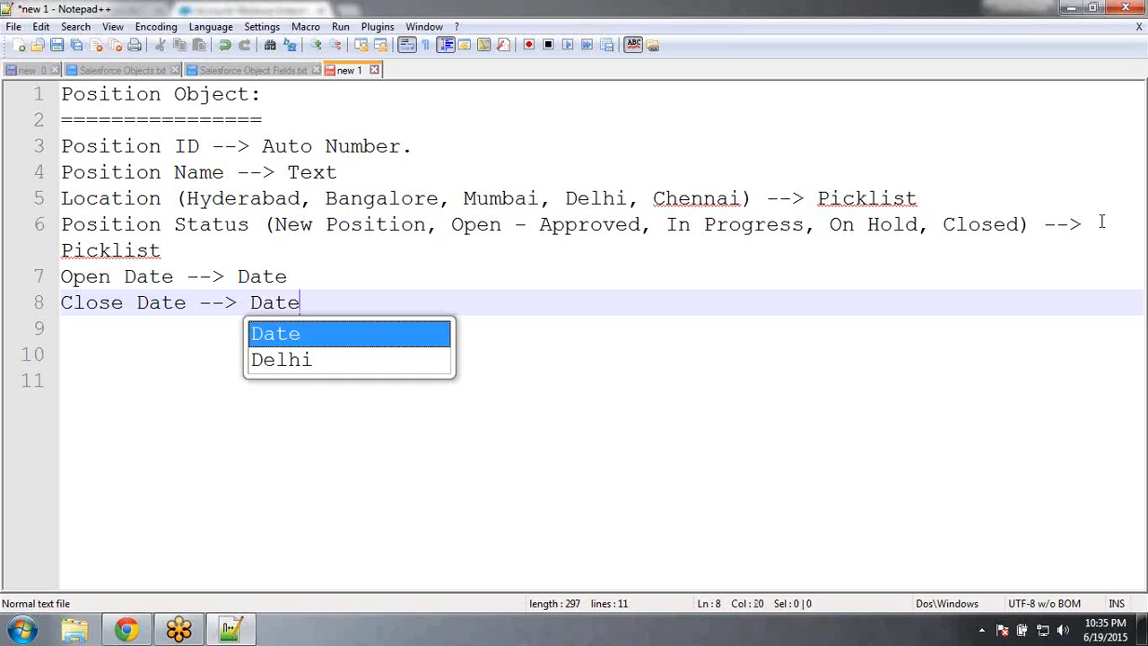
pyautogui.press('Return')
pyautogui.press('Return')
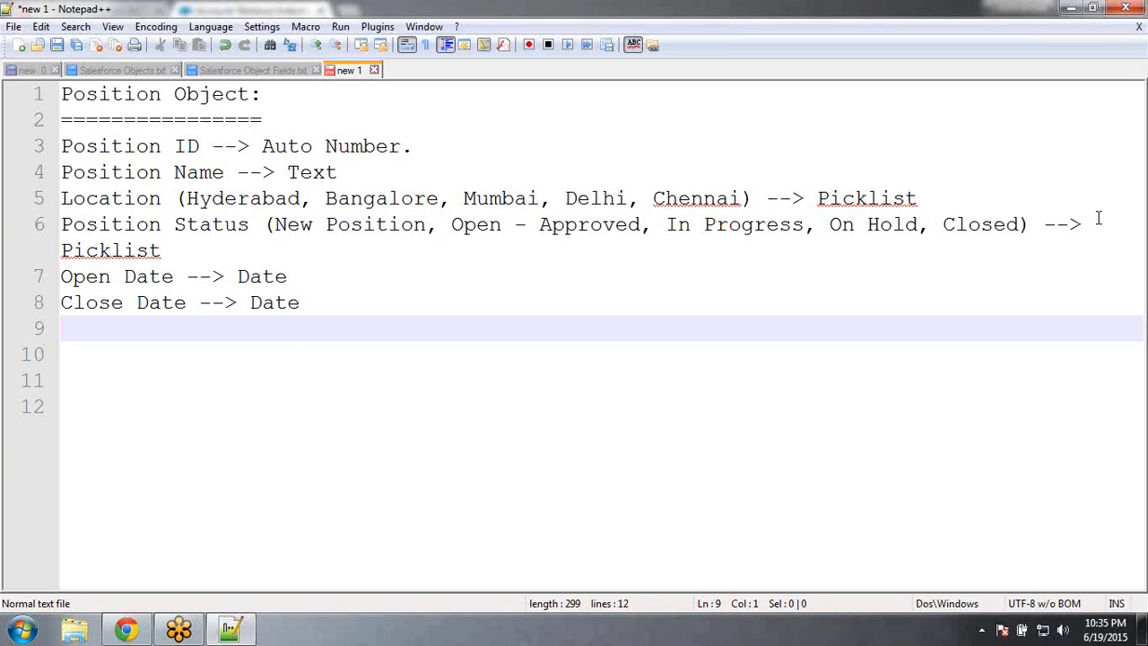
# Write the entry "Minimum Pay --> Currency" below Close Date and start a new line
pyautogui.write('M')
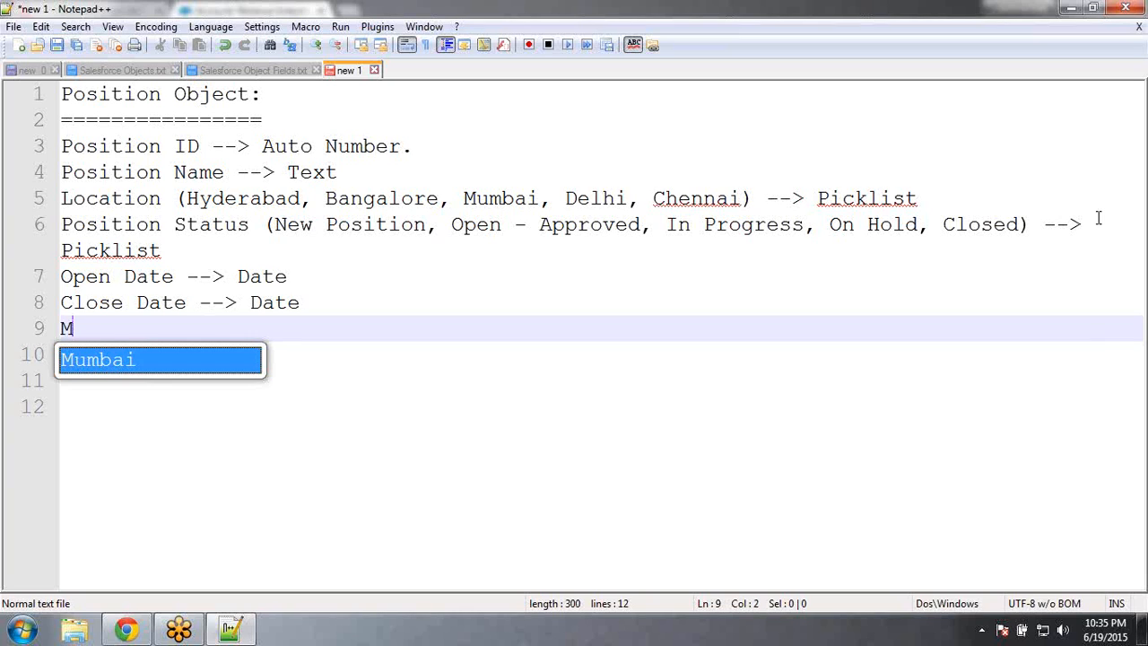
pyautogui.write('inimum ')
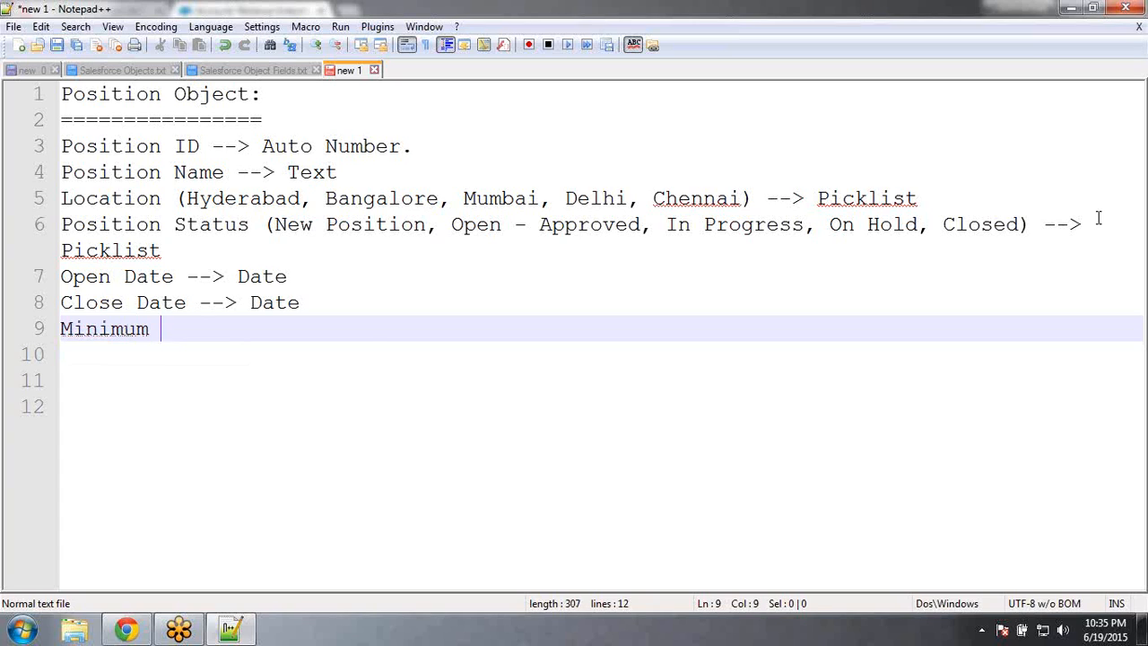
pyautogui.write('Pay -->')
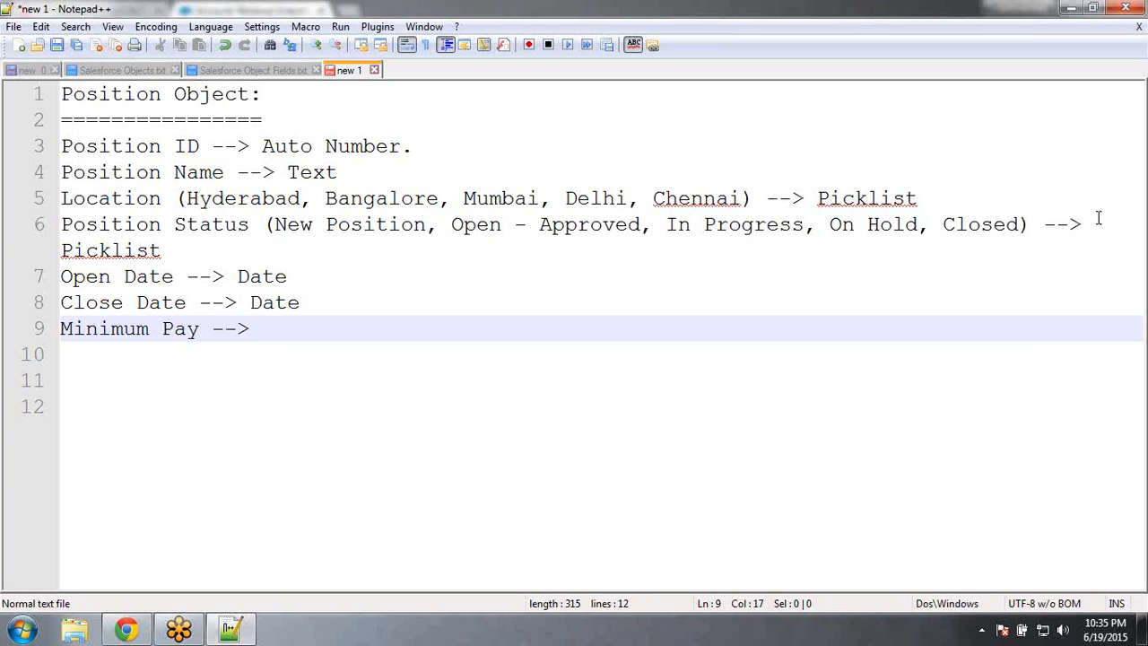
pyautogui.write('Currency')
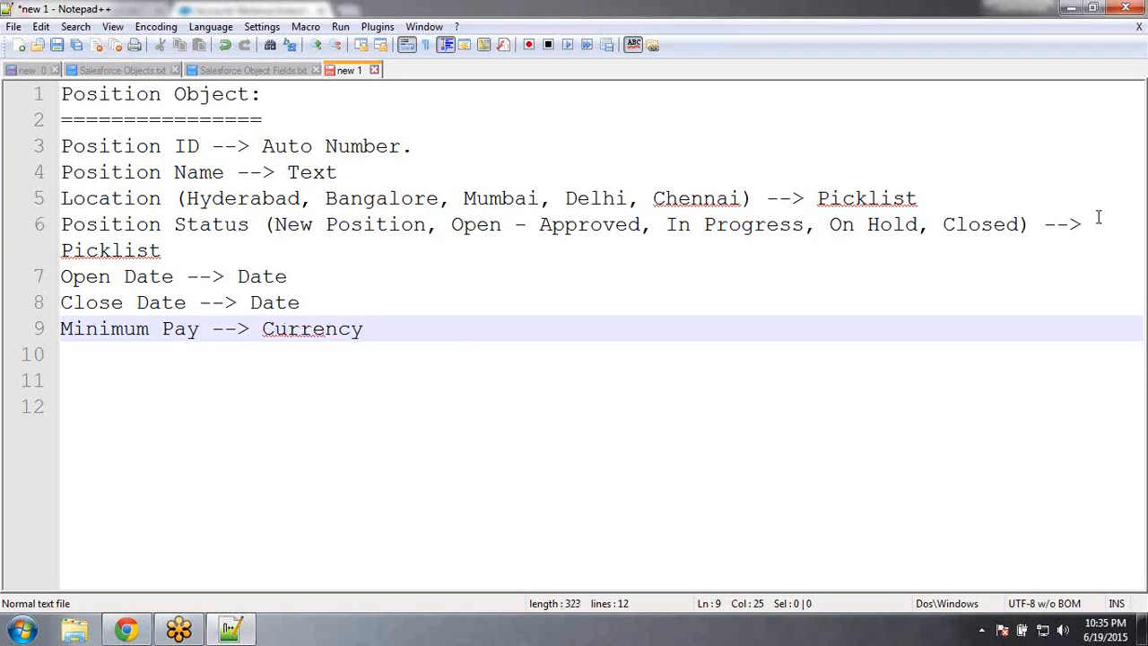
pyautogui.press('Return')
# Write the entry "Maximum Pay --> Currency" below Minimum Pay and start a new line
pyautogui.write('Ma')
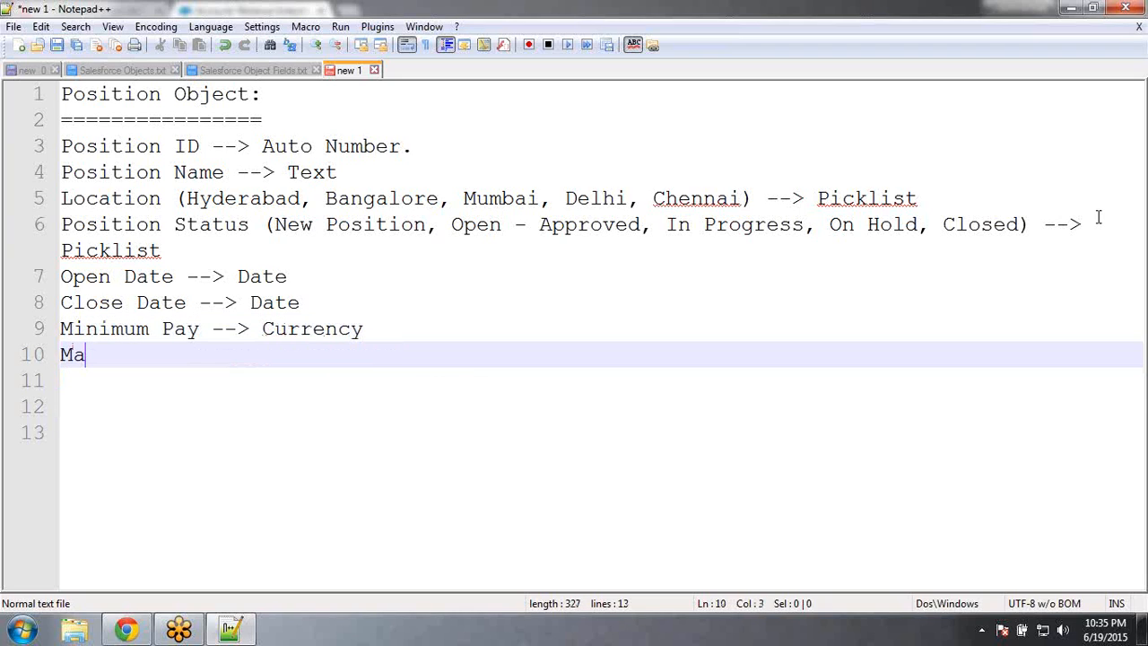
pyautogui.write('ximum Pay ')
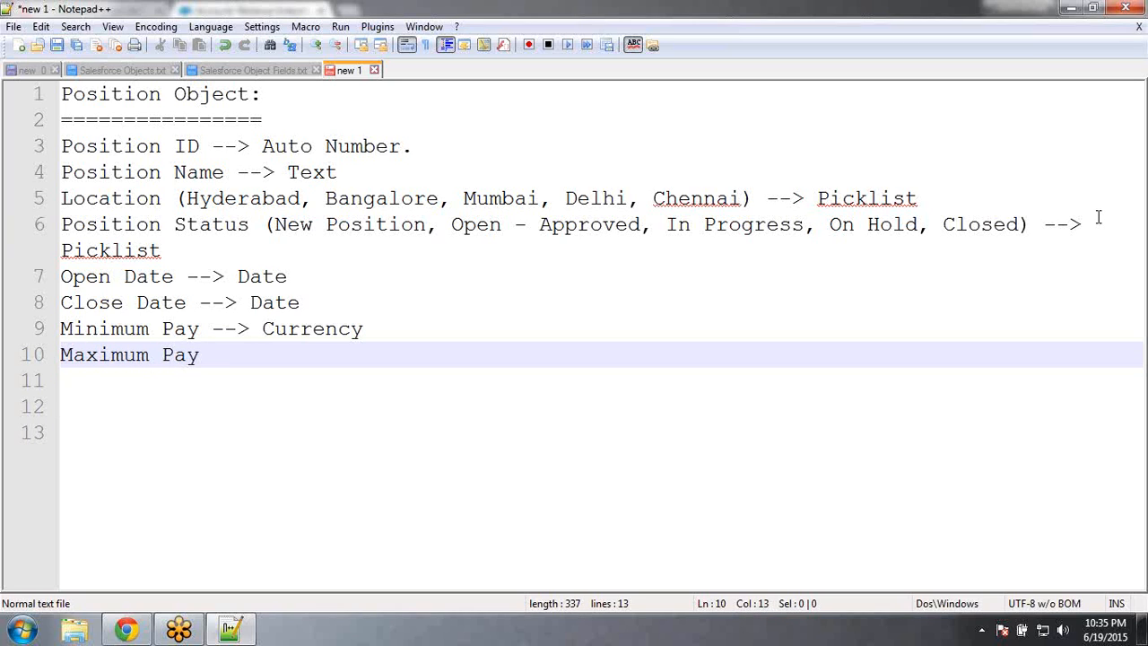
pyautogui.write('-->')
pyautogui.write('Cu')
pyautogui.click(1098, 217)
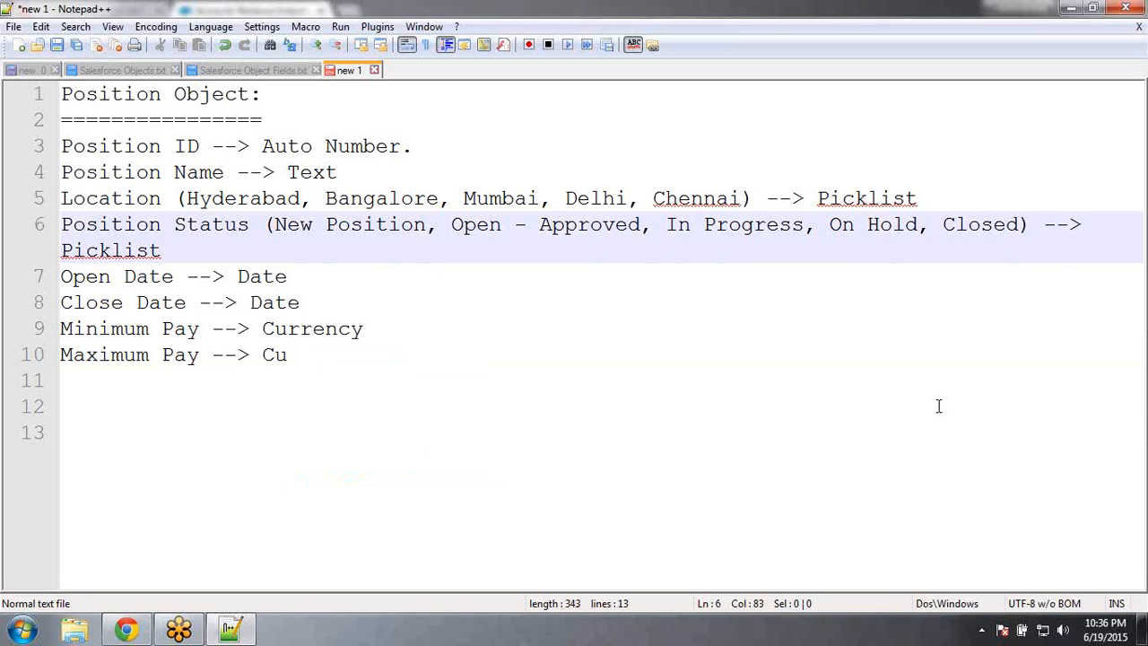
pyautogui.click(351, 360)
pyautogui.write('rr')
pyautogui.press('Return')
pyautogui.press('Return')
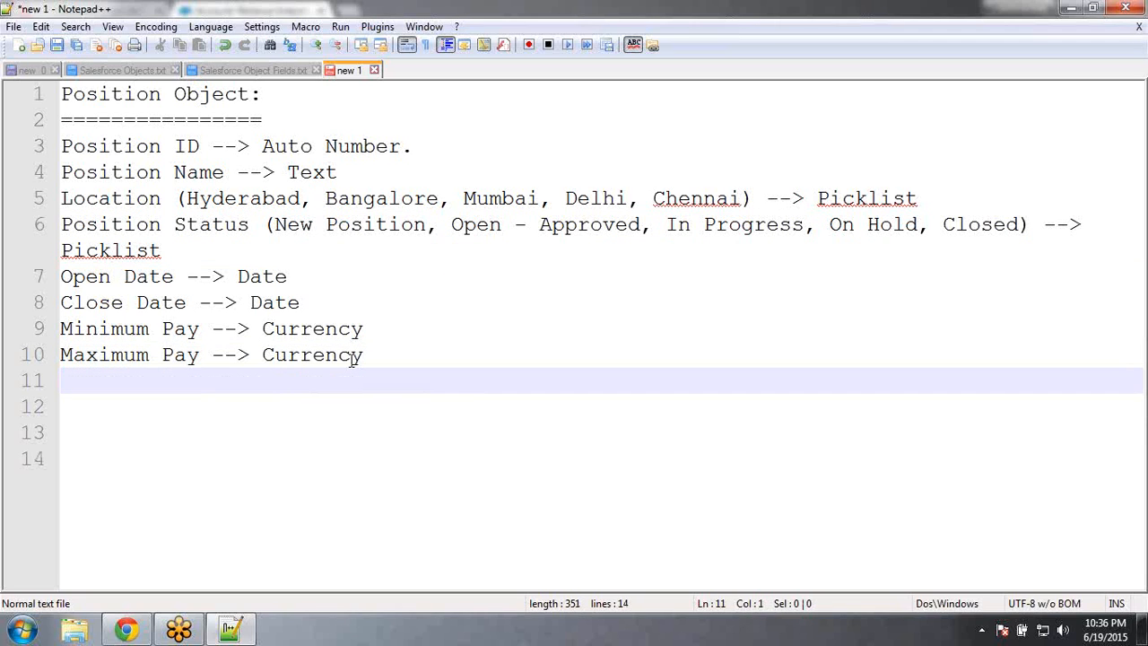
# Write "Position Description -->" below Maximum Pay, inserting the letter missing from "Description"
pyautogui.write('Positio')
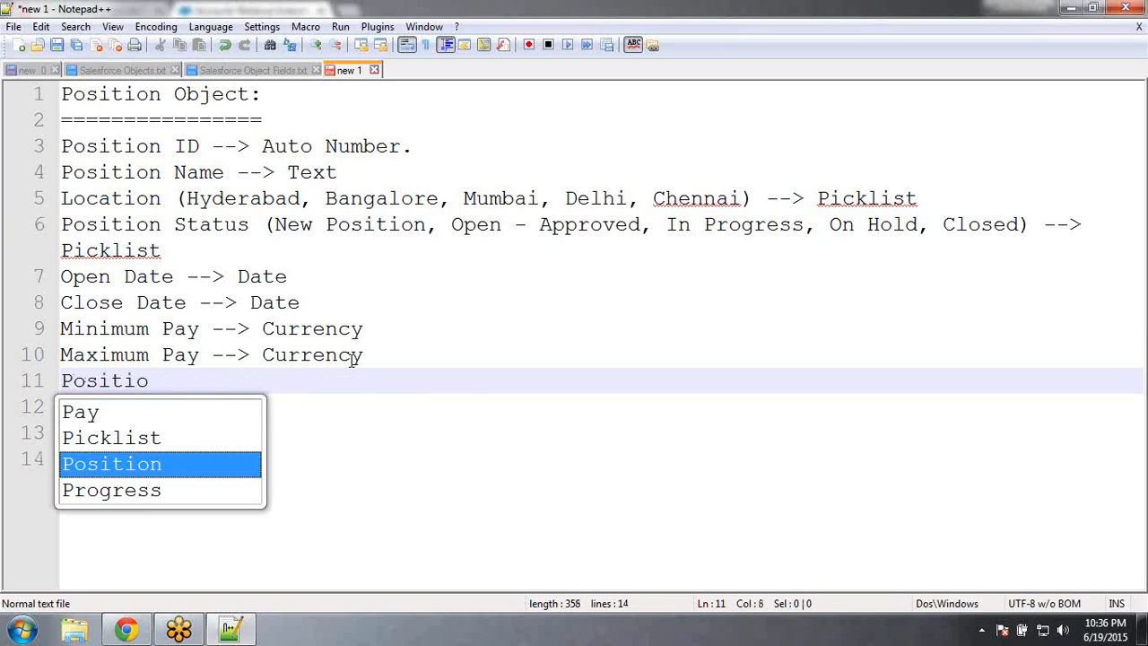
pyautogui.write('n Desc')
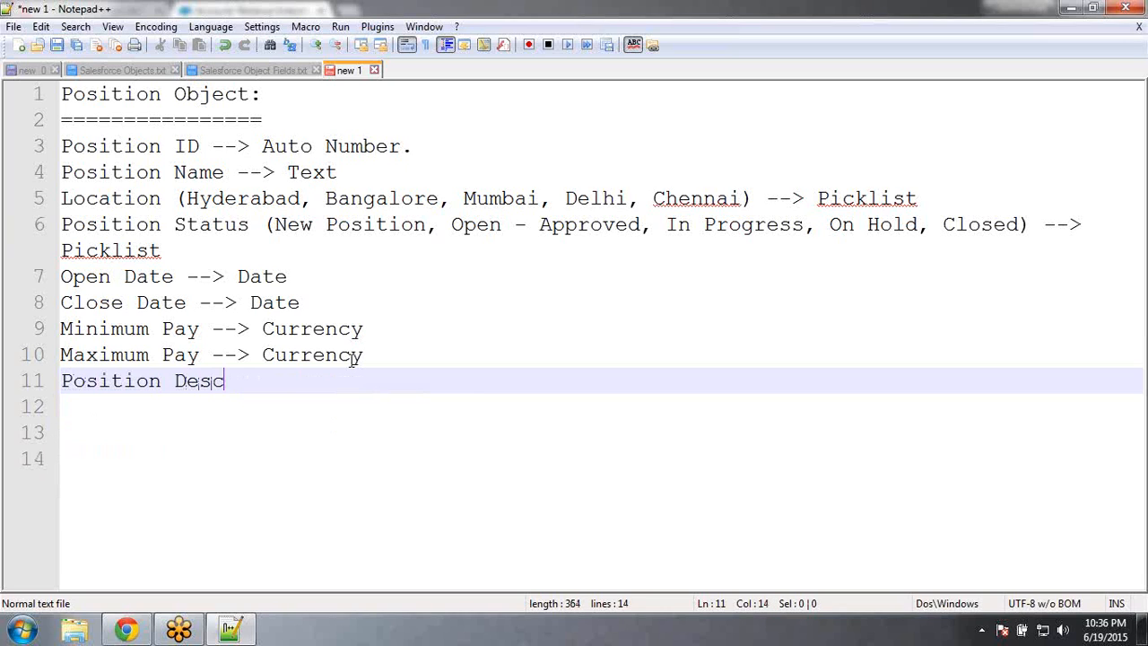
pyautogui.write('iption -')
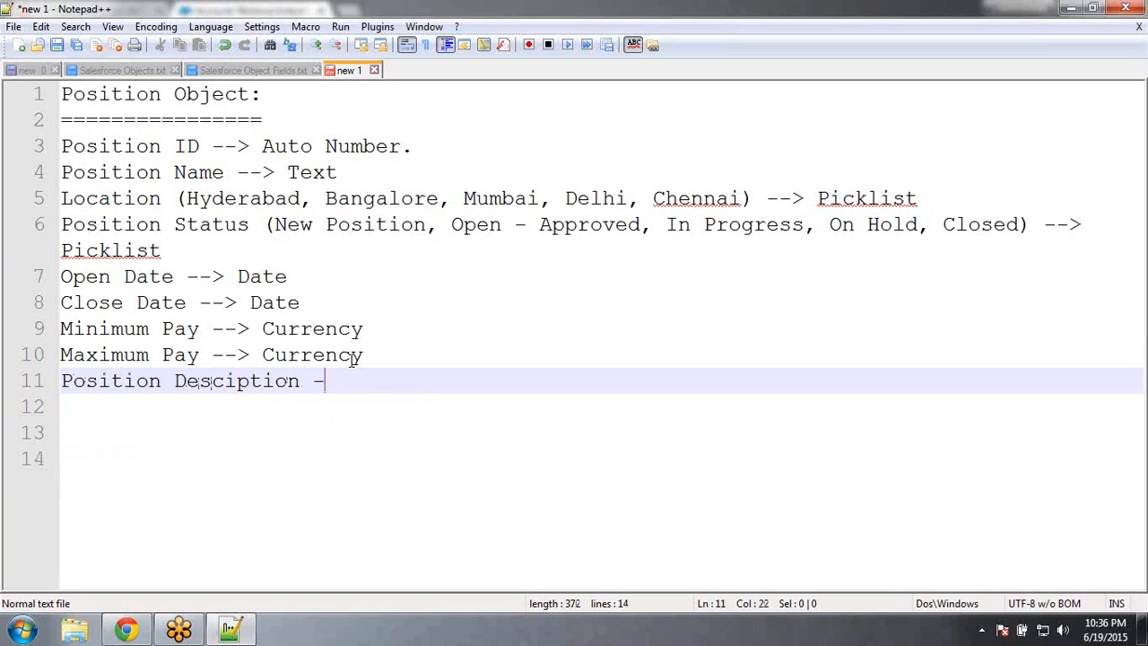
pyautogui.write('->')
pyautogui.click(227, 381)
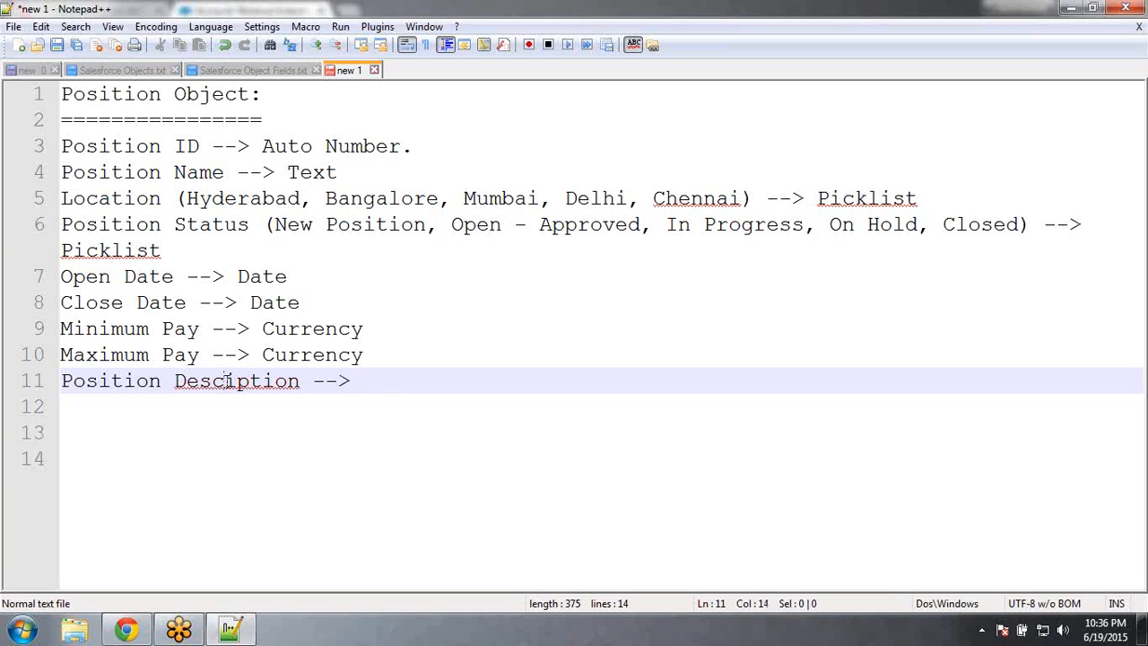
pyautogui.write('r')
# Enter "Text Area." as the field type after the Position Description arrow and start a new line
pyautogui.click(387, 381)
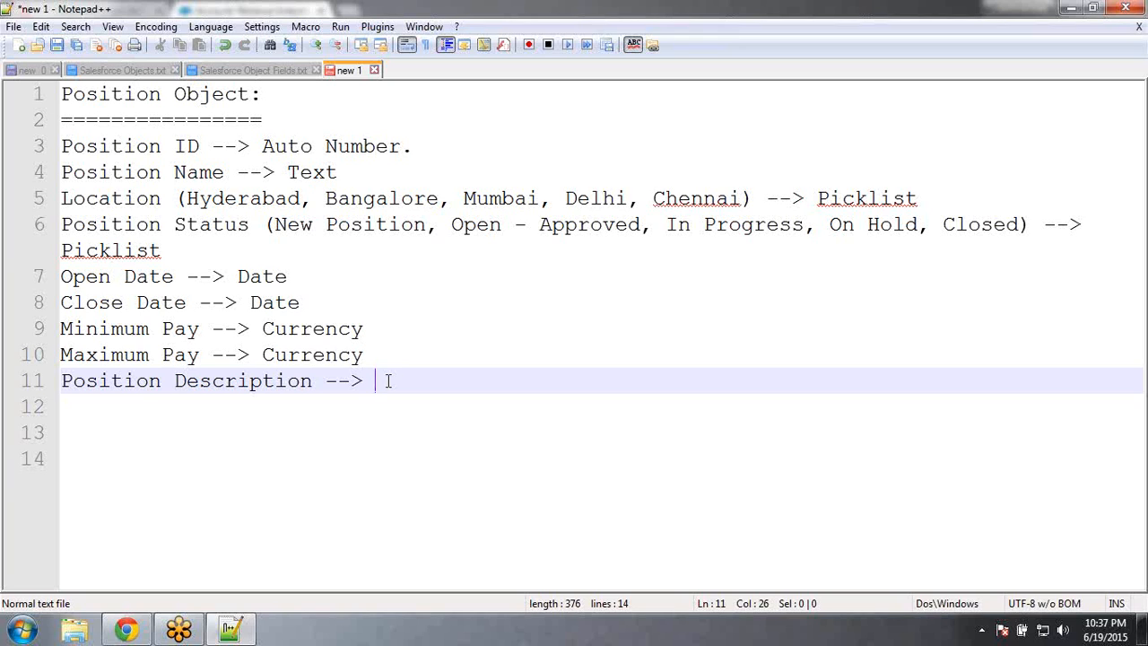
pyautogui.write('T')
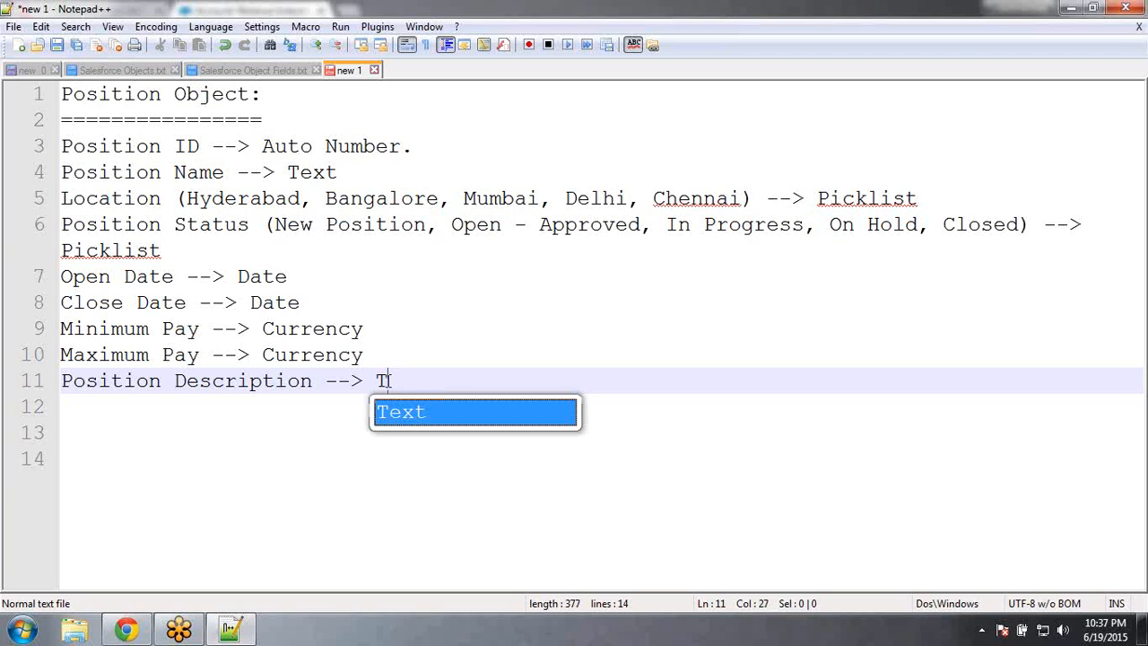
pyautogui.write('ext Ares')
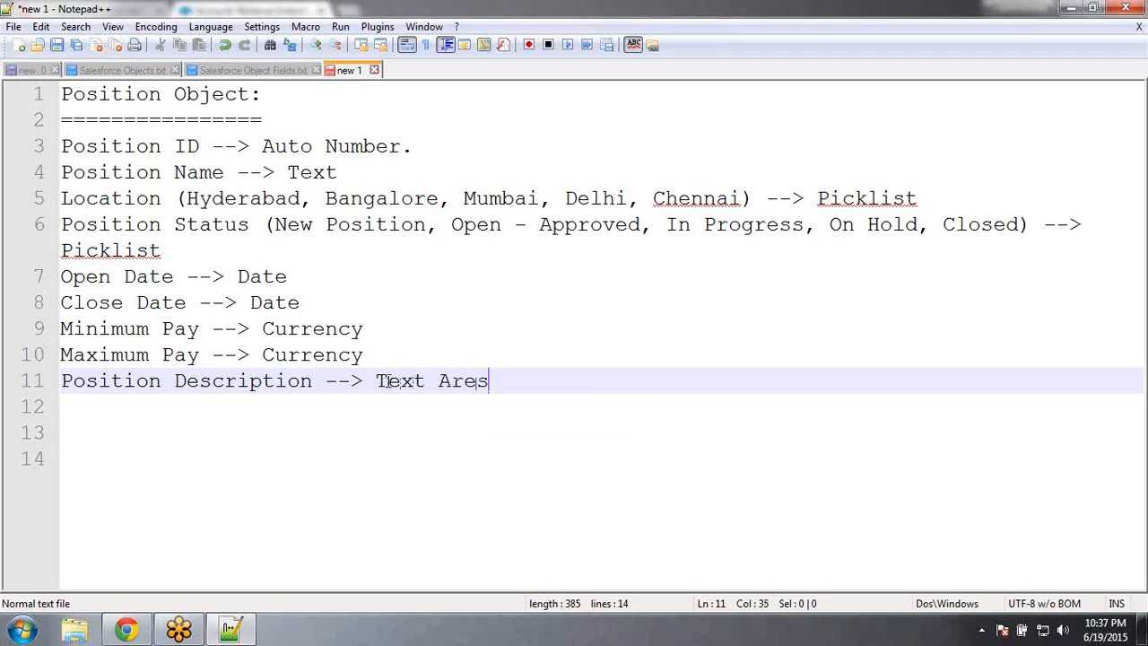
pyautogui.press('BackSpace')
pyautogui.write('a.')
pyautogui.press('Return')
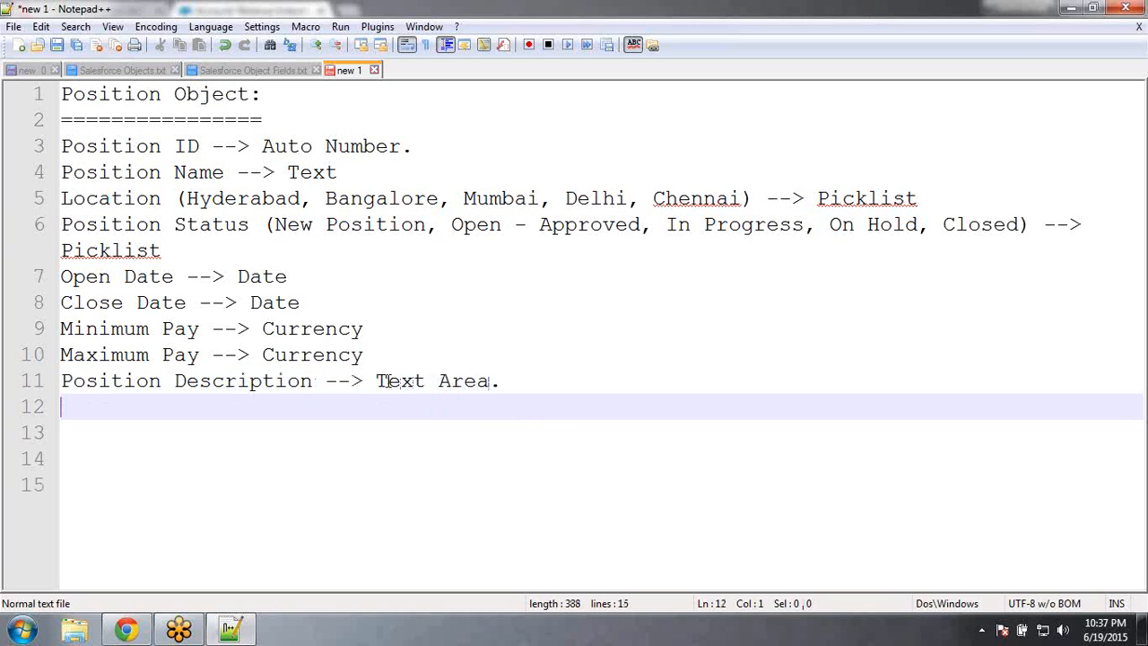
# Write the entry "Skills Required --> Text Area" below Position Description and start a new line
pyautogui.write('P')
pyautogui.press('BackSpace')
pyautogui.write('Skill')
pyautogui.press('BackSpace')
pyautogui.write('s Requiresd')
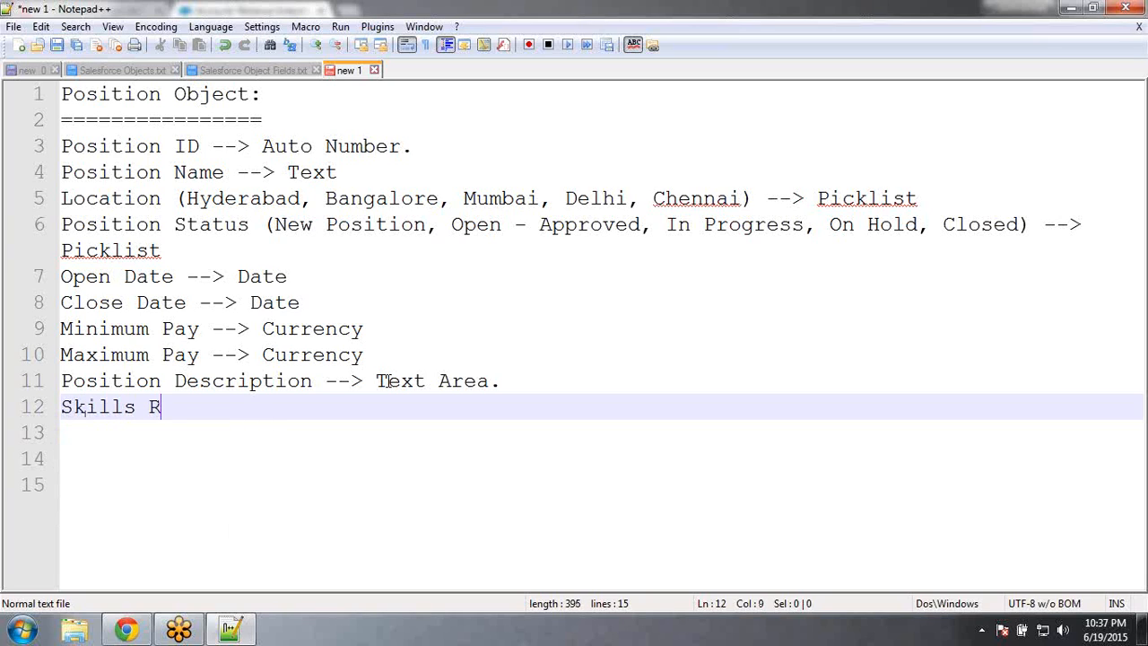
pyautogui.press('BackSpace')
pyautogui.press('BackSpace')
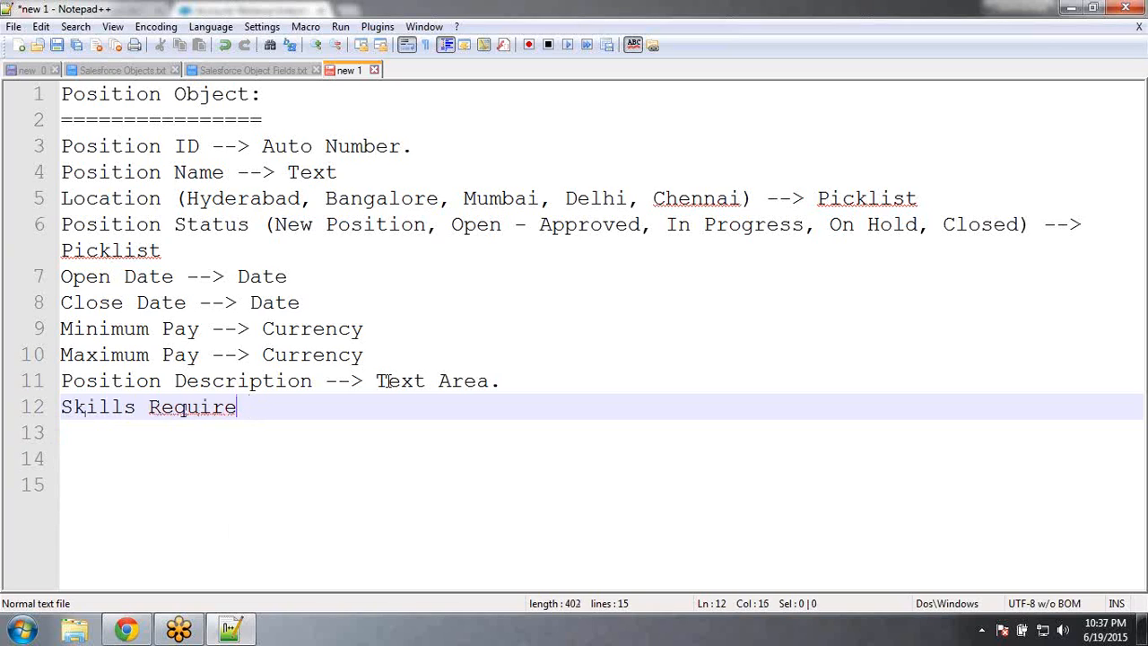
pyautogui.write('d -->')
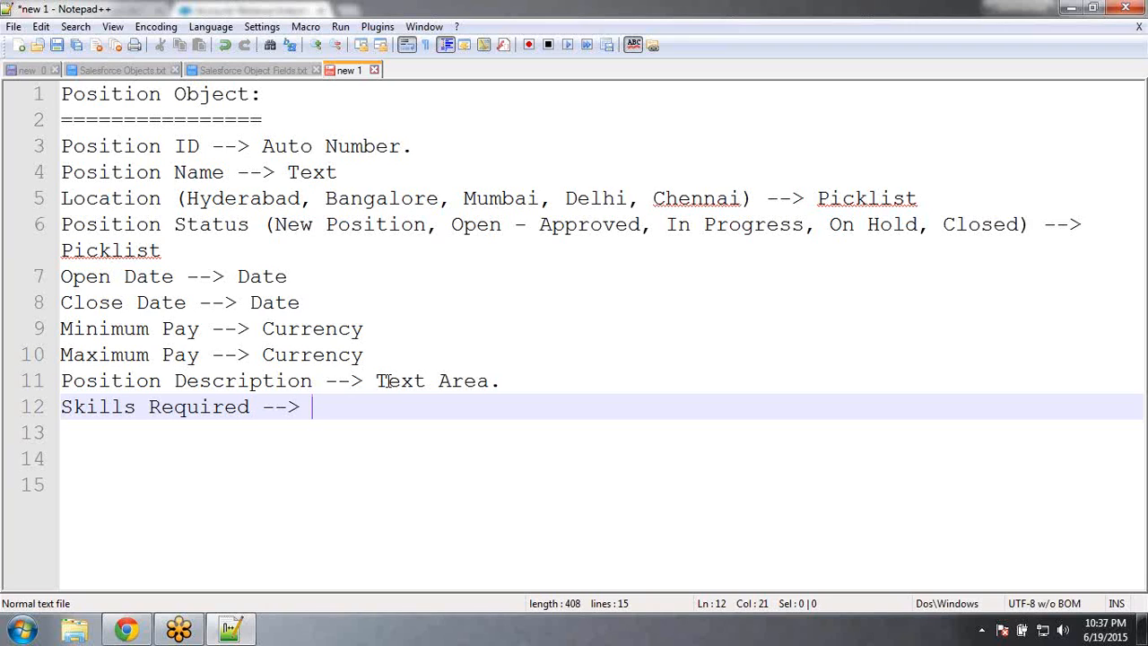
pyautogui.write('Text Area')
pyautogui.press('Return')
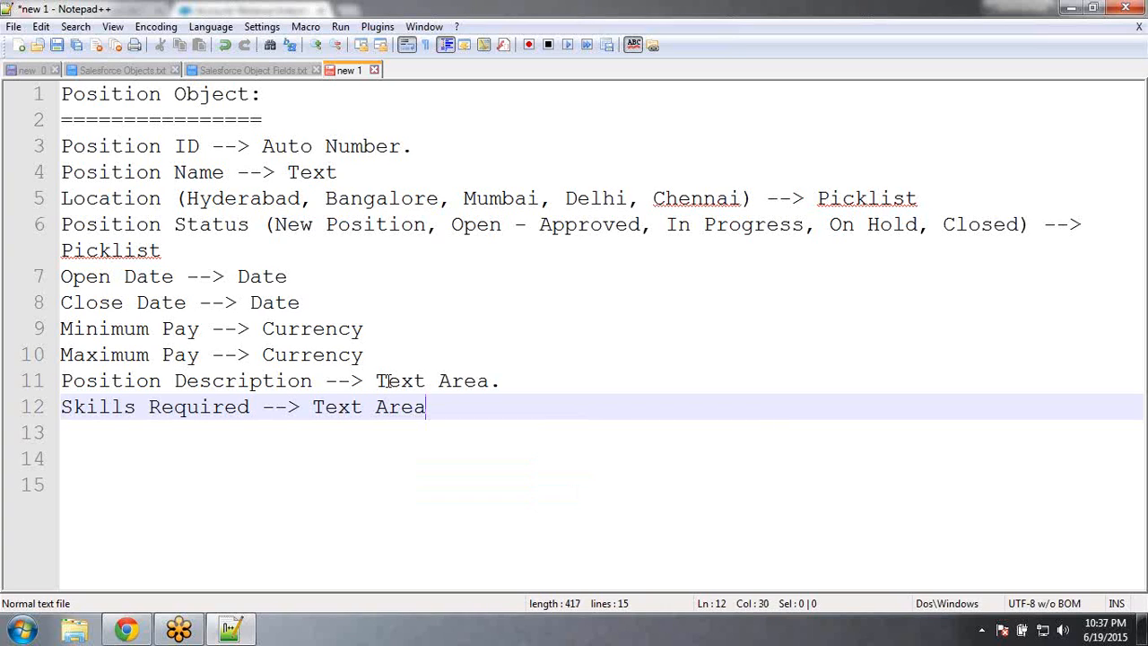
pyautogui.press('Return')
# Write "Password Required -->" on the line below Skills Required
pyautogui.write('Pas')
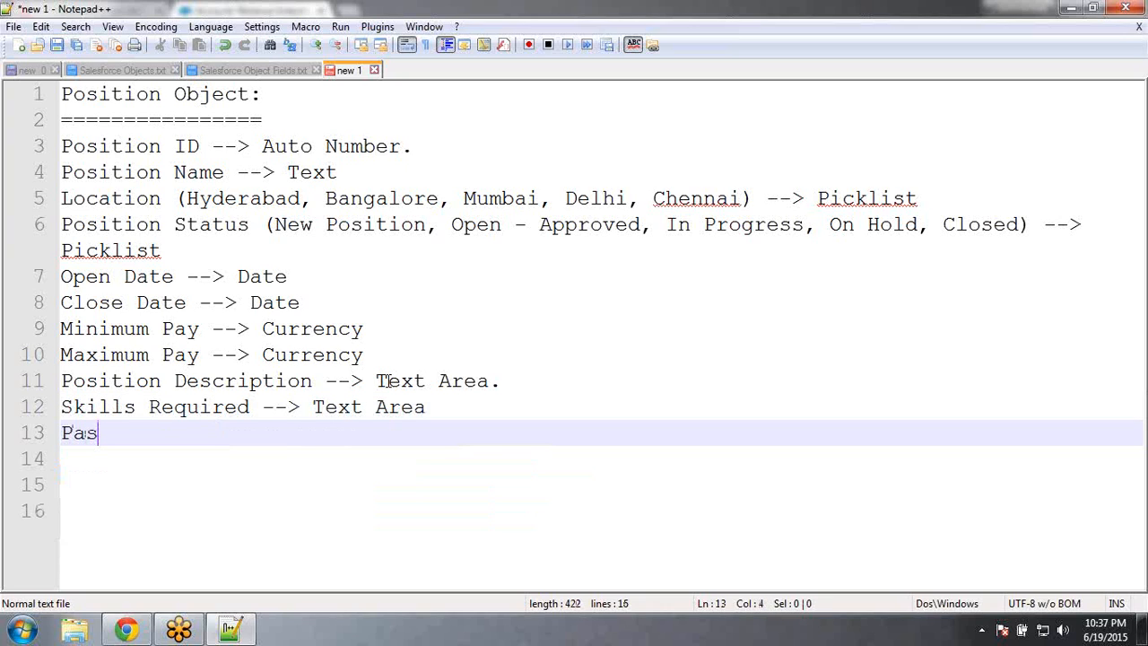
pyautogui.write('sword')
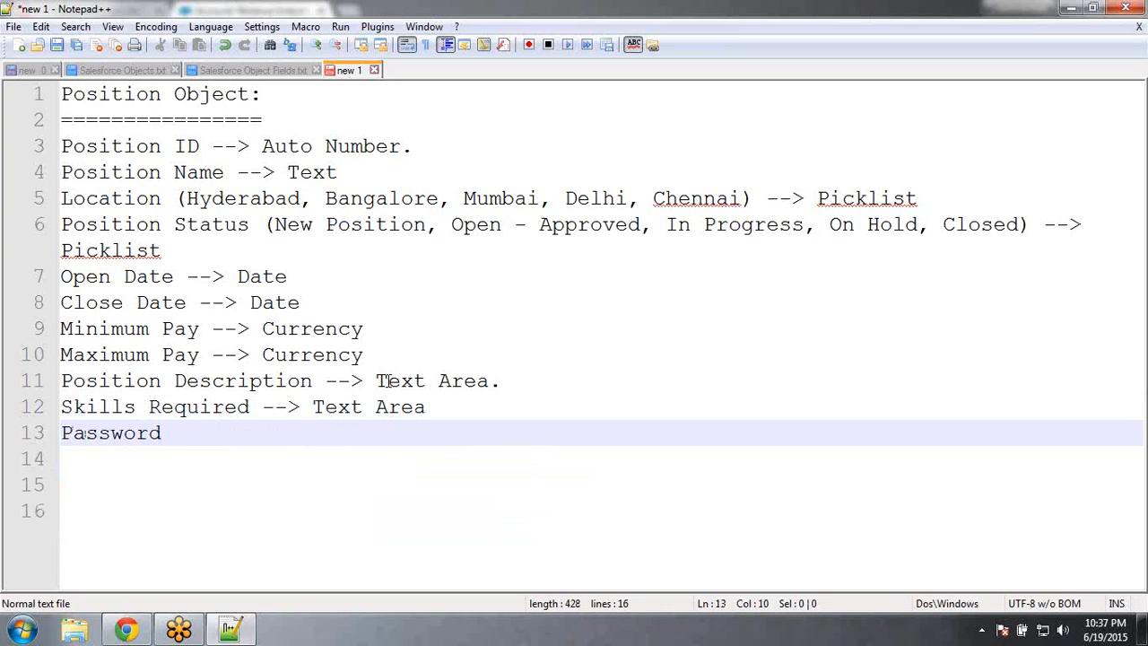
pyautogui.write(' Required -->')
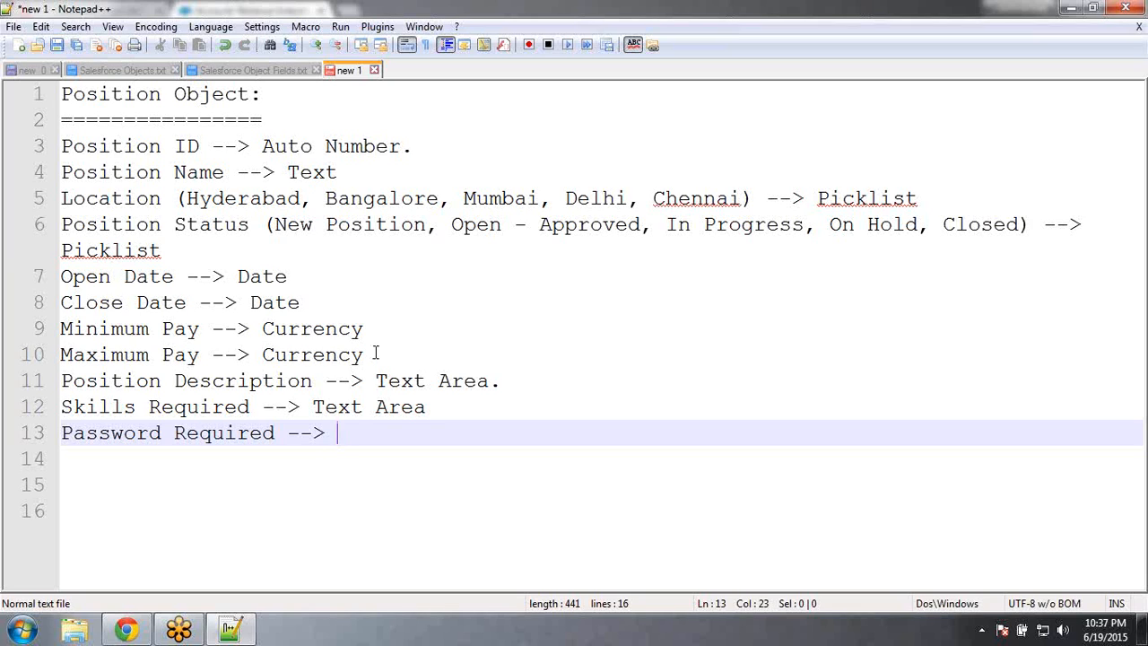
# Replace "word" with "port" in the last entry so that it reads "Passport Required -->"
pyautogui.press('Left')
pyautogui.press('Left')
pyautogui.press('Left')
pyautogui.press('Left')
pyautogui.press('Left')
pyautogui.press('Left')
pyautogui.press('Left')
pyautogui.press('Left')
pyautogui.press('Left')
pyautogui.press('Left')
pyautogui.press('Left')
pyautogui.press('Left')
pyautogui.press('Left')
pyautogui.press('Left')
pyautogui.press('Left')
pyautogui.press('Left')
pyautogui.press('Left')
pyautogui.press('Left')
pyautogui.press('Left')
pyautogui.press('Left')
pyautogui.press('Right')
pyautogui.press('Right')
pyautogui.press('Right')
pyautogui.hotkey('shift', 'Right')
pyautogui.hotkey('shift', 'Right')
pyautogui.hotkey('shift', 'Right')
pyautogui.hotkey('shift', 'Right')
pyautogui.hotkey('shift', 'Right')
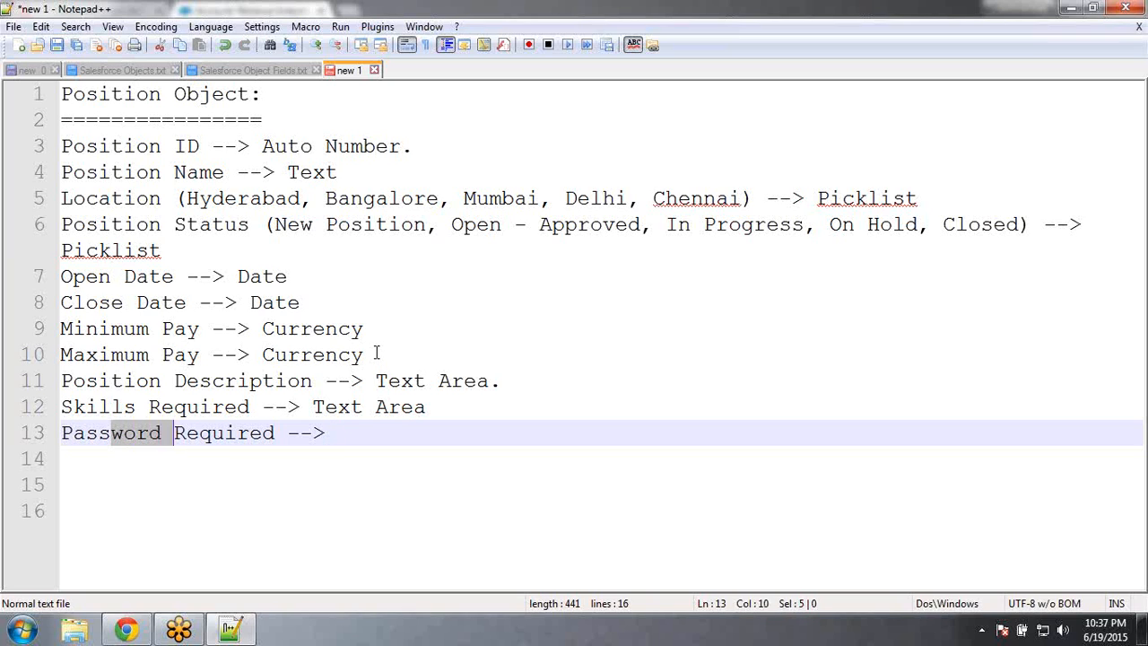
pyautogui.hotkey('shift', 'Left')
pyautogui.write('port')
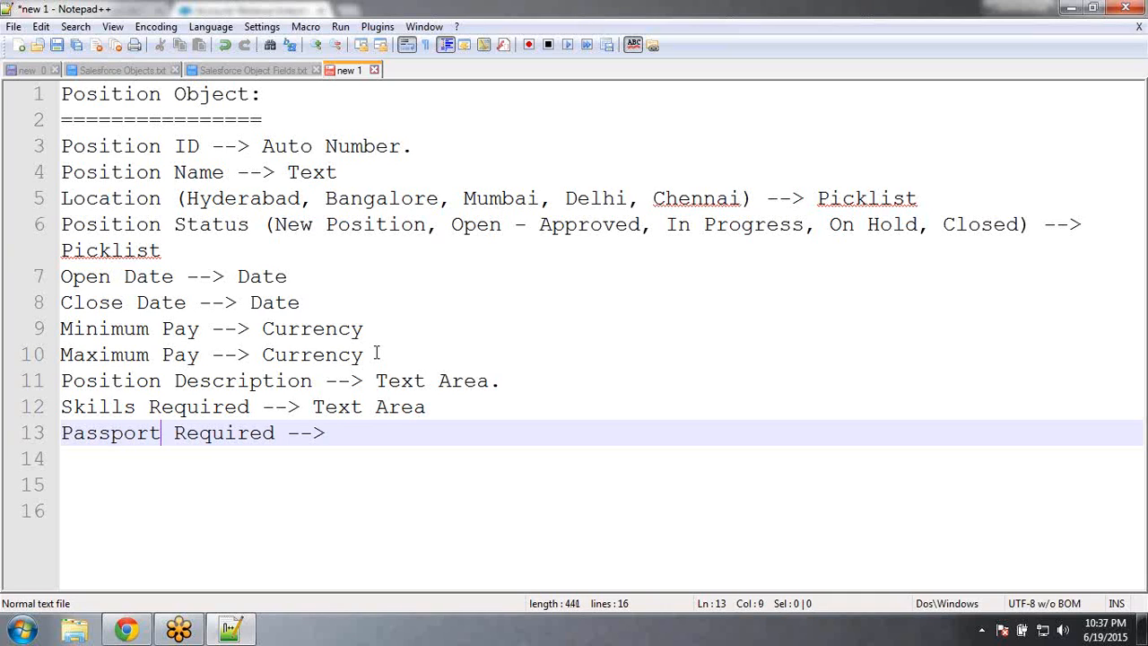
# Enter "Checkbox" as the field type after the Passport Required arrow
pyautogui.press('End')
pyautogui.write('Ch')
pyautogui.click(378, 354)
pyautogui.write('e')
pyautogui.press('BackSpace')
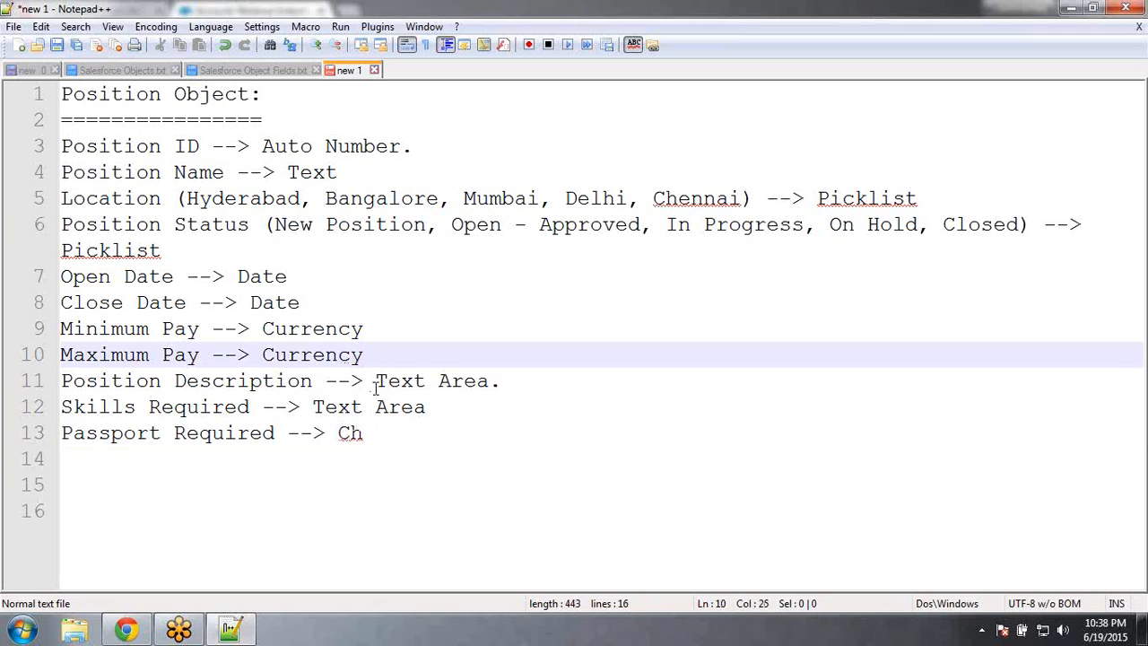
pyautogui.click(376, 434)
pyautogui.write('e')
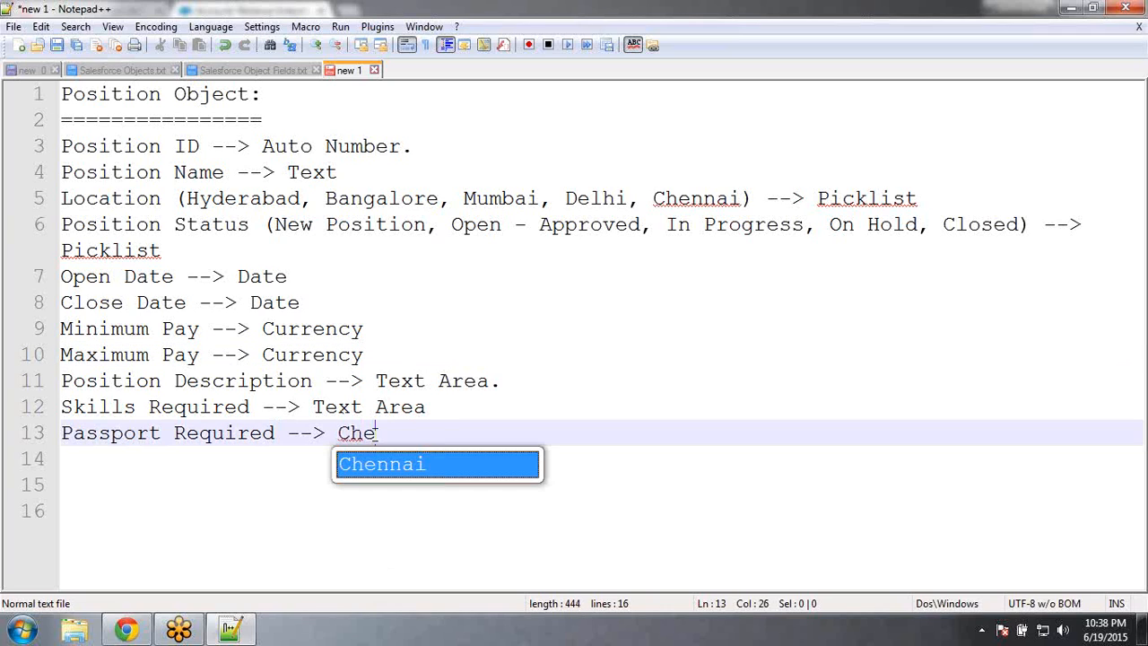
pyautogui.write('ckbox')
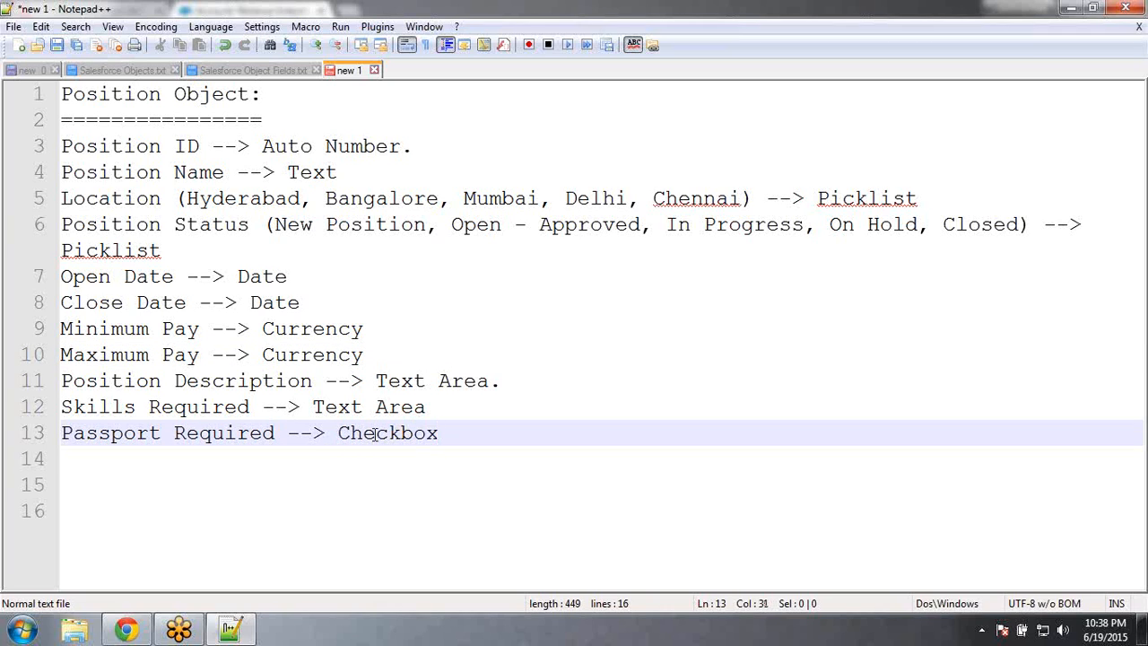
# Write "Travel Required -->" on a new line below Passport Required, leaving the word "Checkbox" above intact
pyautogui.press('Return')
pyautogui.write('Travel')
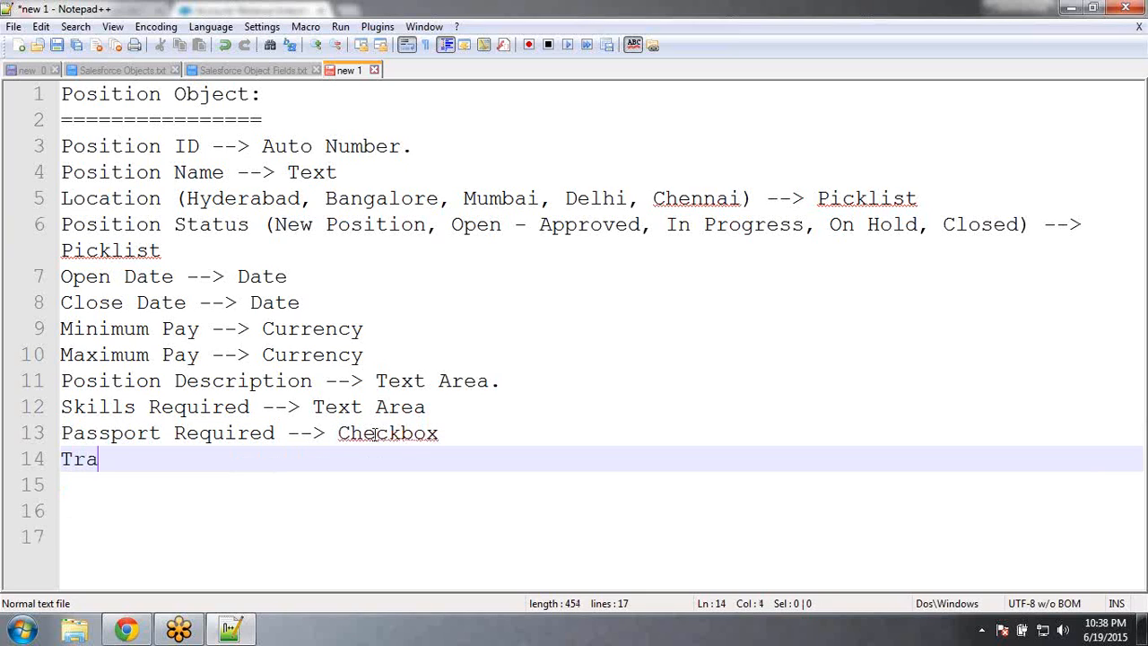
pyautogui.click(376, 434)
pyautogui.write('R')
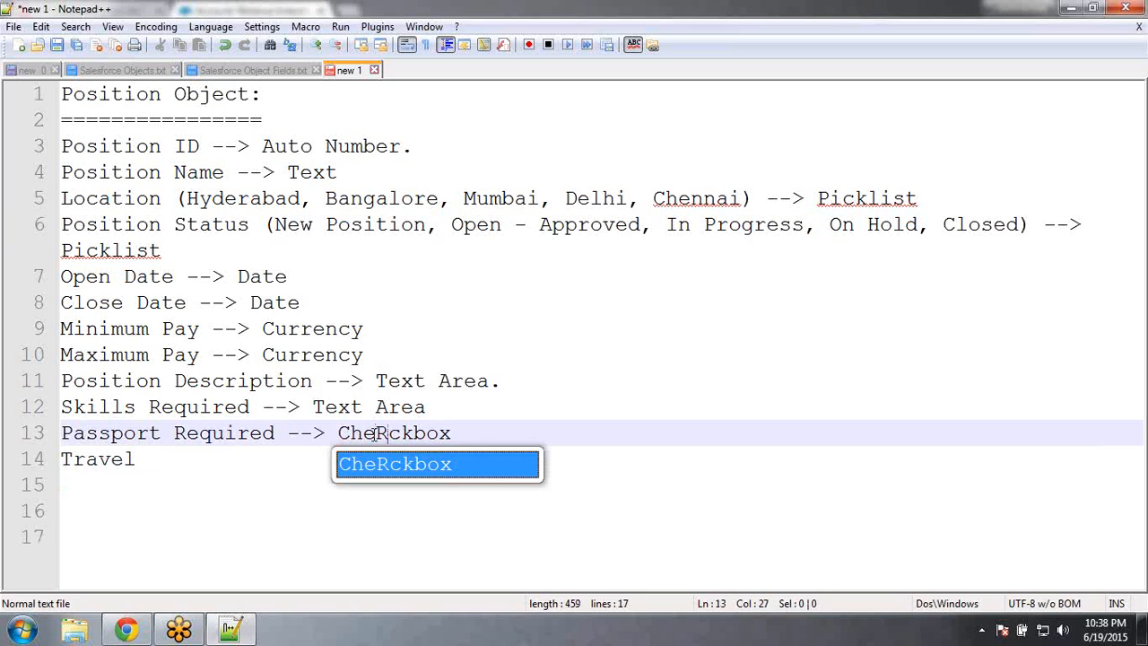
pyautogui.press('BackSpace')
pyautogui.click(207, 465)
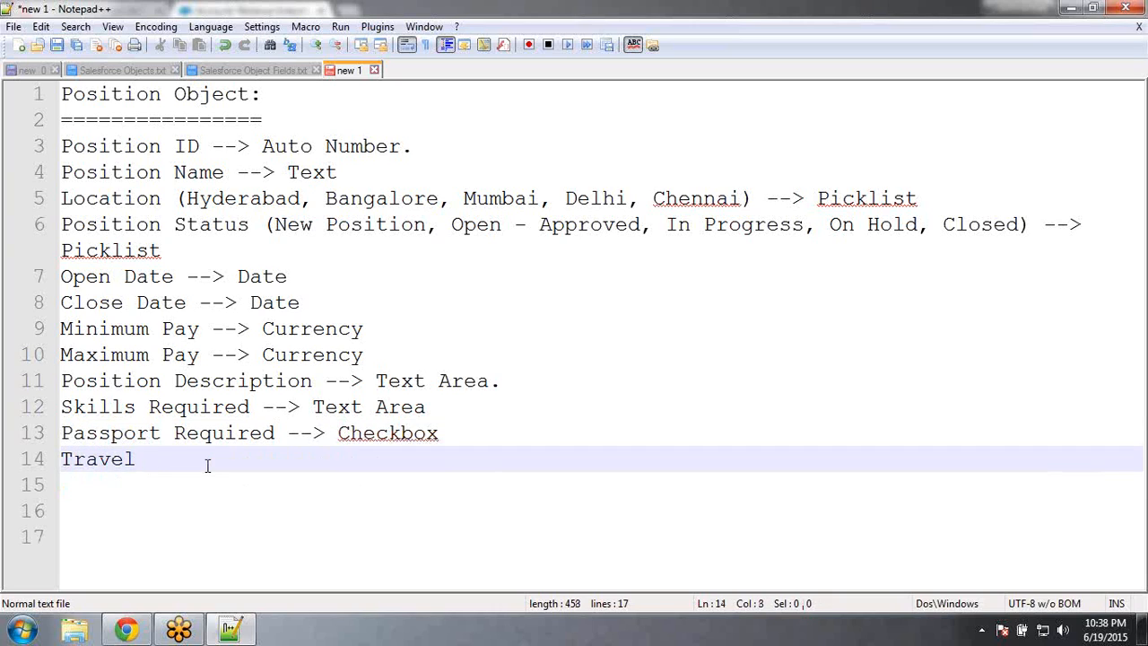
pyautogui.write('Re')
pyautogui.press('Return')
pyautogui.write('--> ')
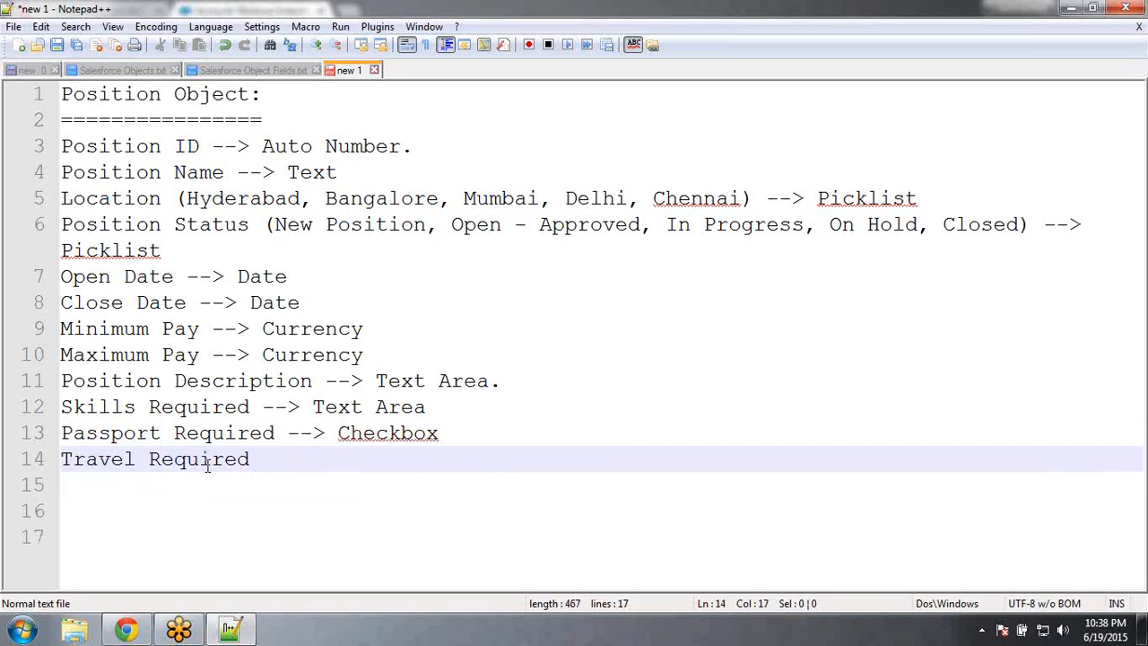
# Enter "Checkbox" as the field type after the Travel Required arrow, removing the stray letter from "Required"
pyautogui.write('ch')
pyautogui.click(207, 466)
pyautogui.write('e')
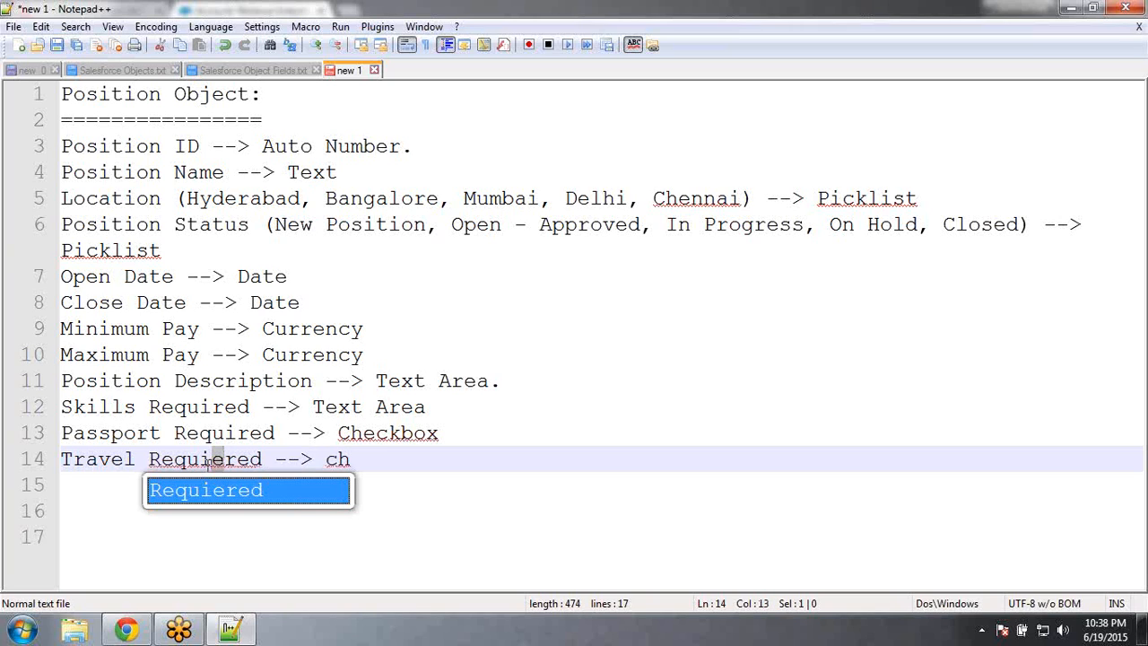
pyautogui.press('Escape')
pyautogui.press('BackSpace')
pyautogui.click(368, 460)
pyautogui.press('BackSpace')
pyautogui.press('BackSpace')
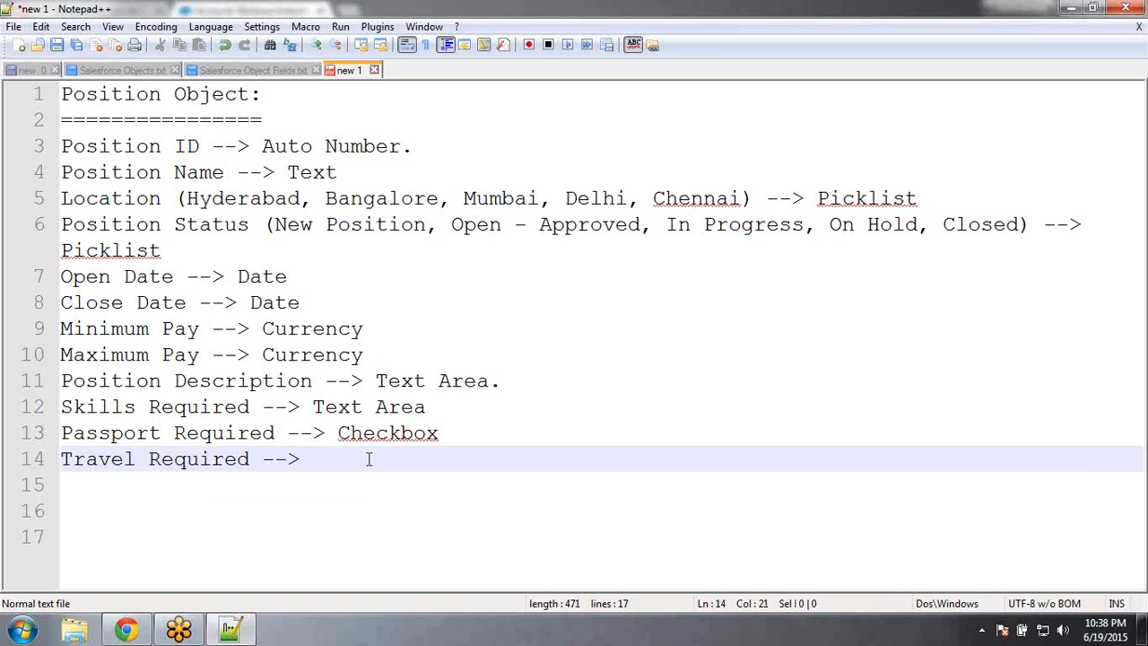
pyautogui.write('Ch')
pyautogui.press('Return')
# Insert the entry "Number Of Positions --> Number." on a new line between Position Status and Open Date
pyautogui.click(206, 517)
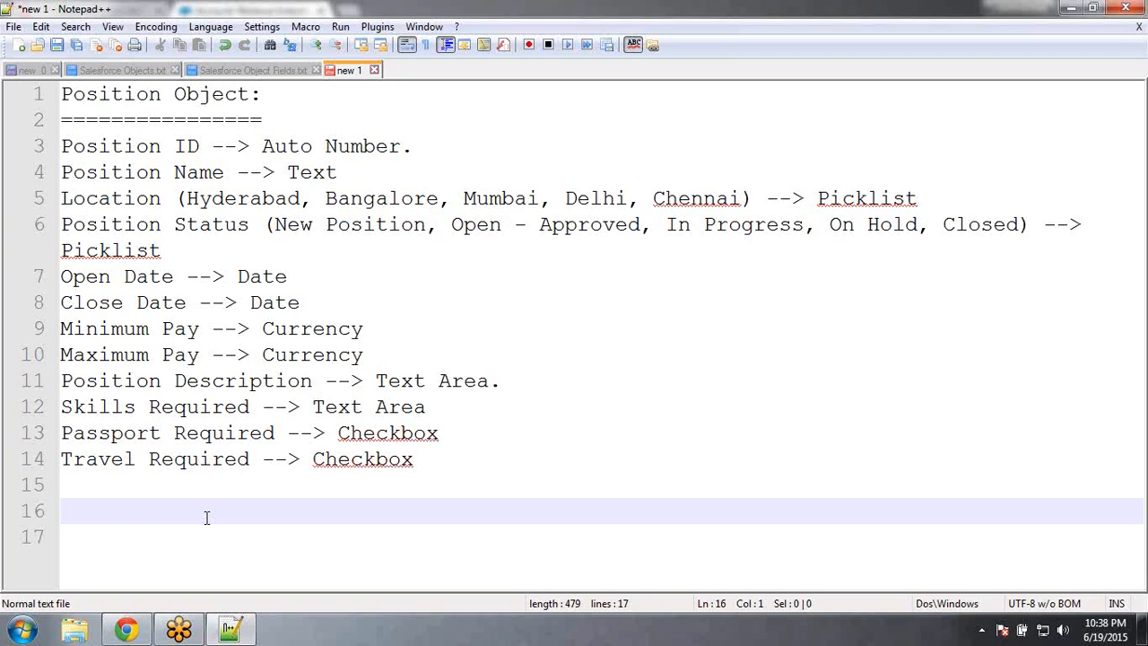
pyautogui.press('Up')
pyautogui.press('Up')
pyautogui.press('Up')
pyautogui.press('Up')
pyautogui.press('Up')
pyautogui.press('Up')
pyautogui.press('Up')
pyautogui.press('Up')
pyautogui.press('Up')
pyautogui.press('Up')
pyautogui.press('Up')
pyautogui.press('End')
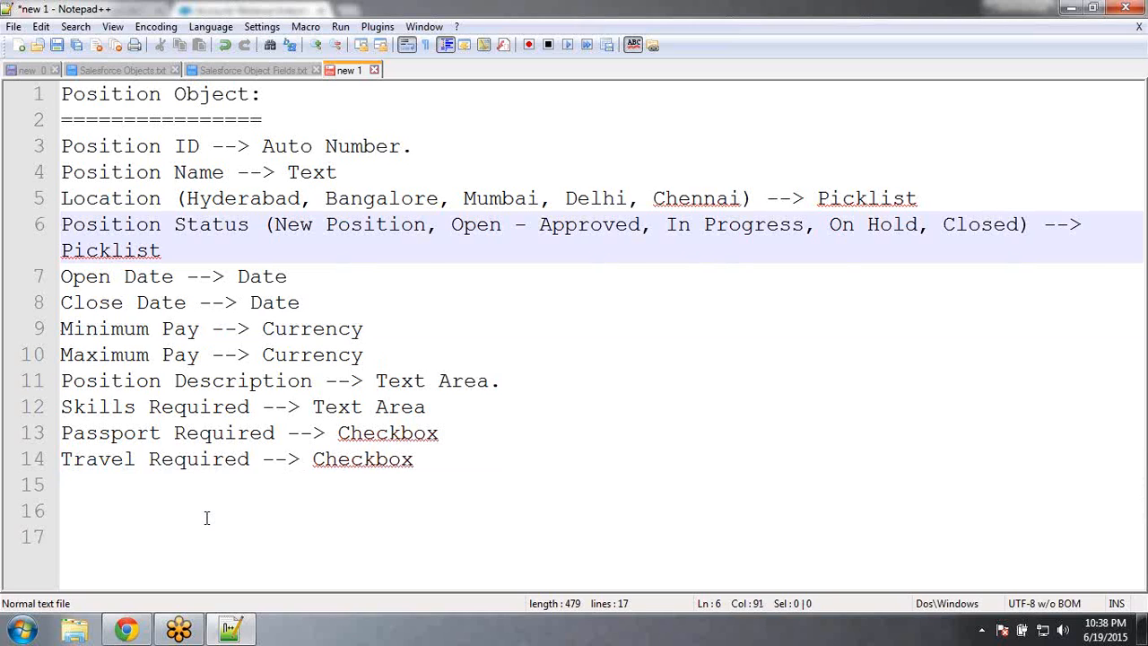
pyautogui.press('Return')
pyautogui.write('Nu')
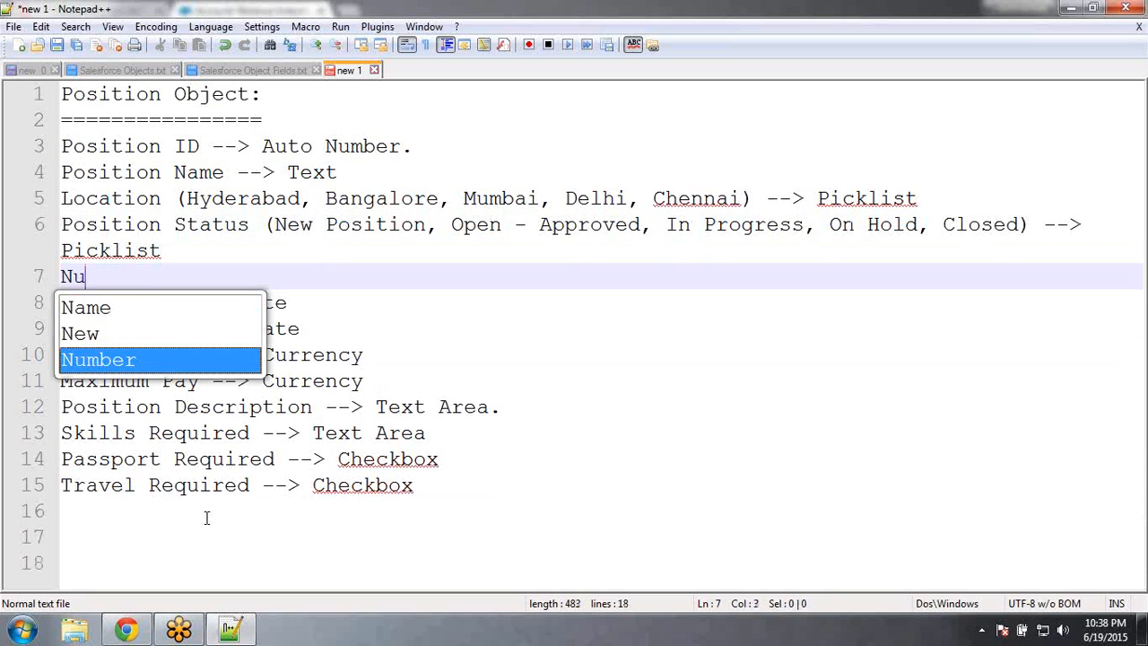
pyautogui.write('mber Of Ps')
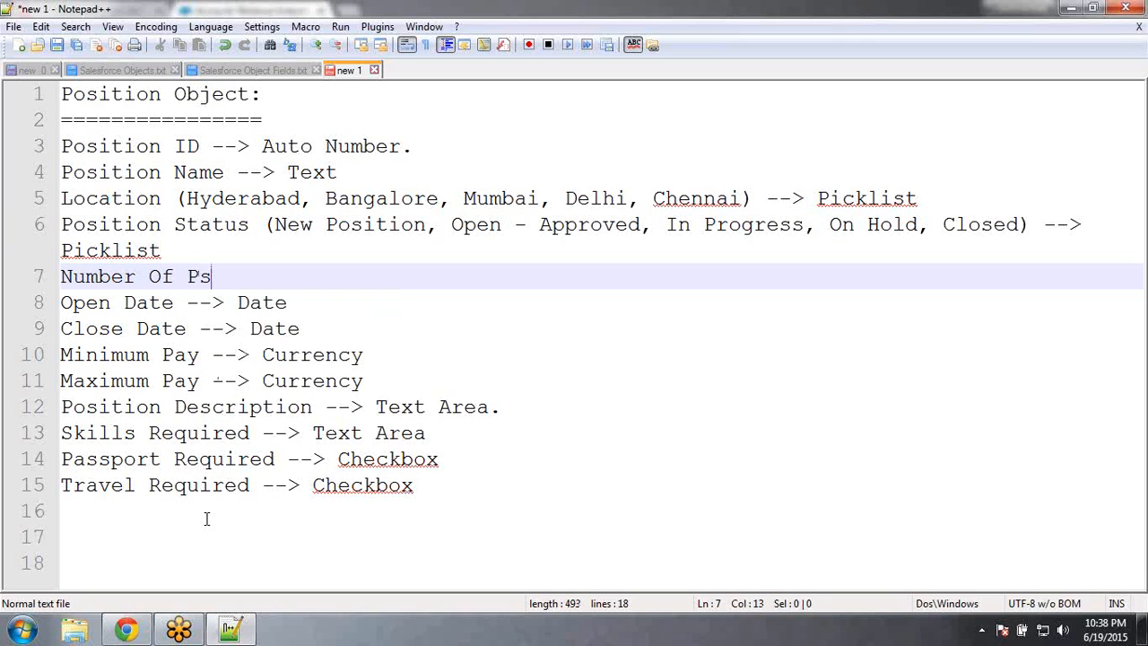
pyautogui.press('BackSpace')
pyautogui.write('o')
pyautogui.press('Return')
pyautogui.write('s -->')
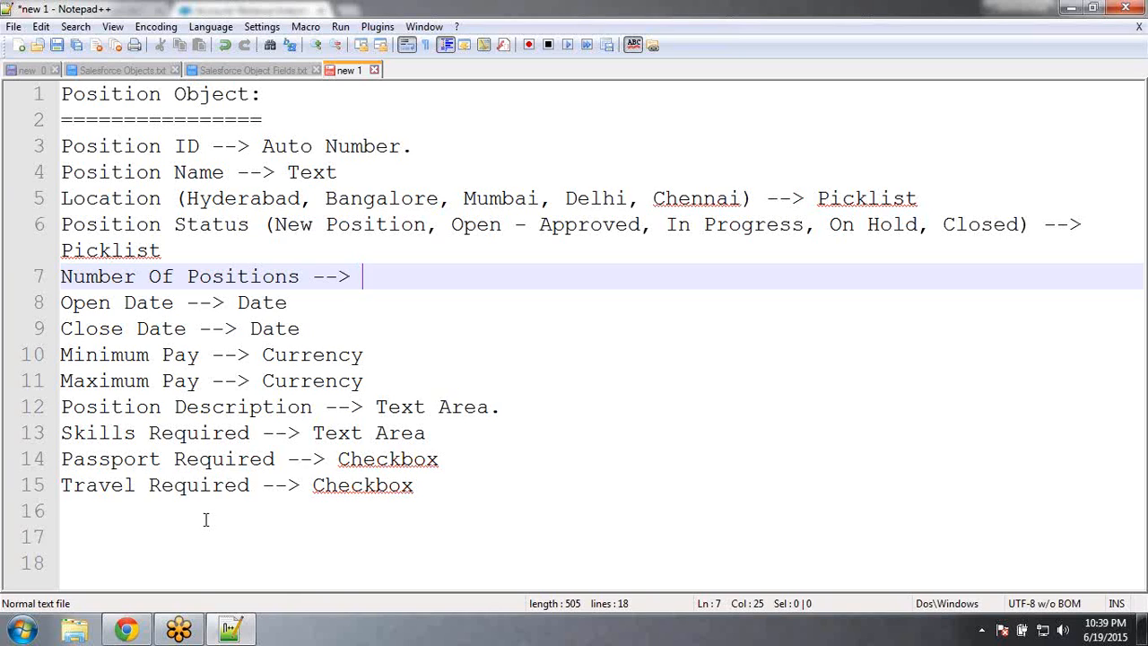
pyautogui.write('Number')
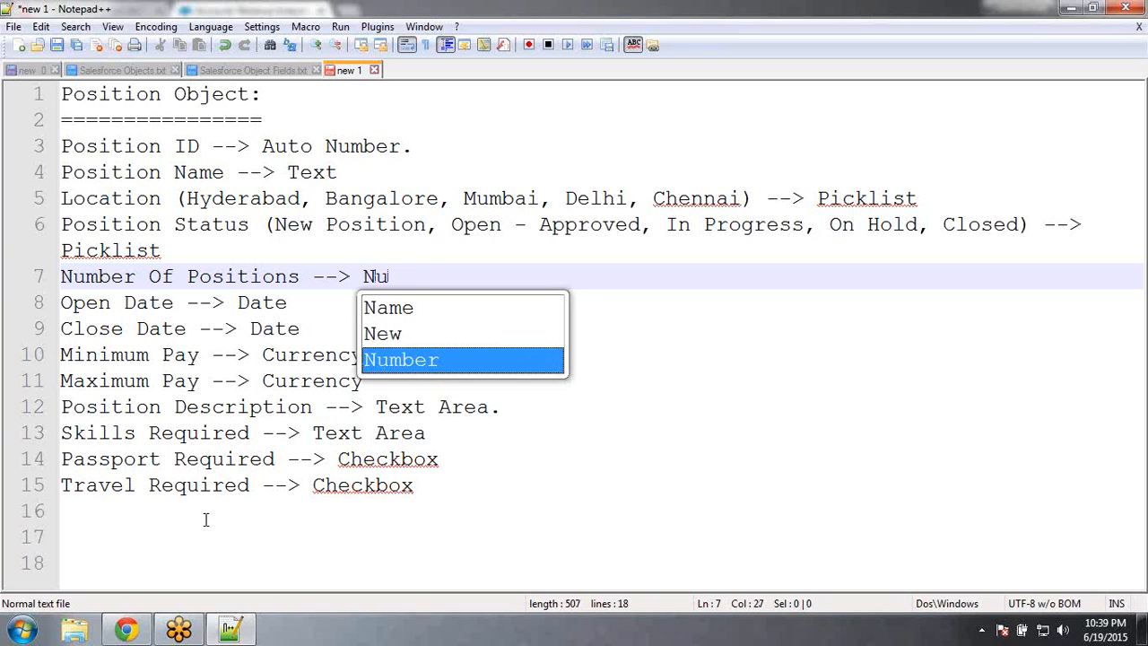
pyautogui.write('.')
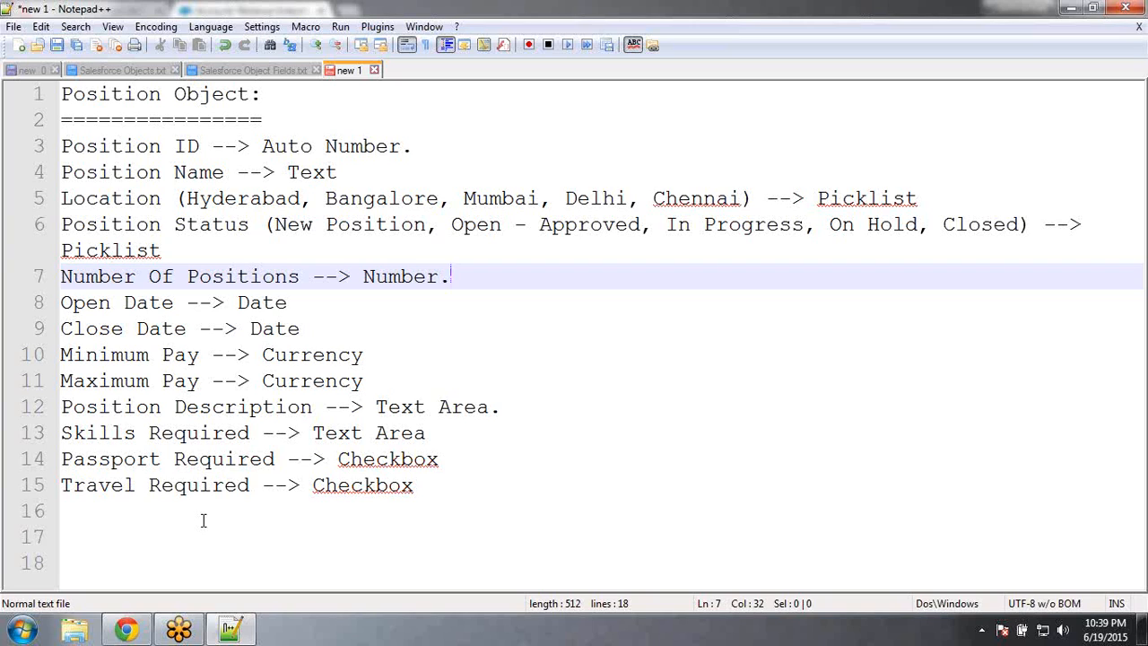
# Switch to Salesforce in Chrome and open the form for a new opportunity
pyautogui.moveTo(123, 630)
pyautogui.click(129, 630)
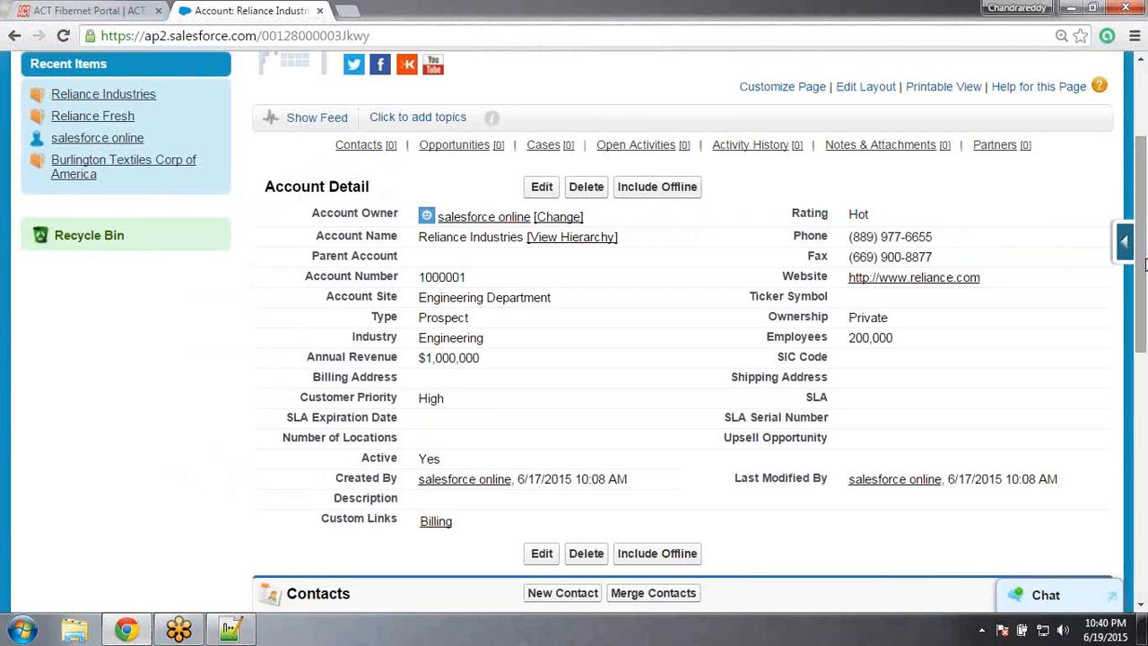
pyautogui.moveTo(1146, 257); pyautogui.dragTo(1145, 186)
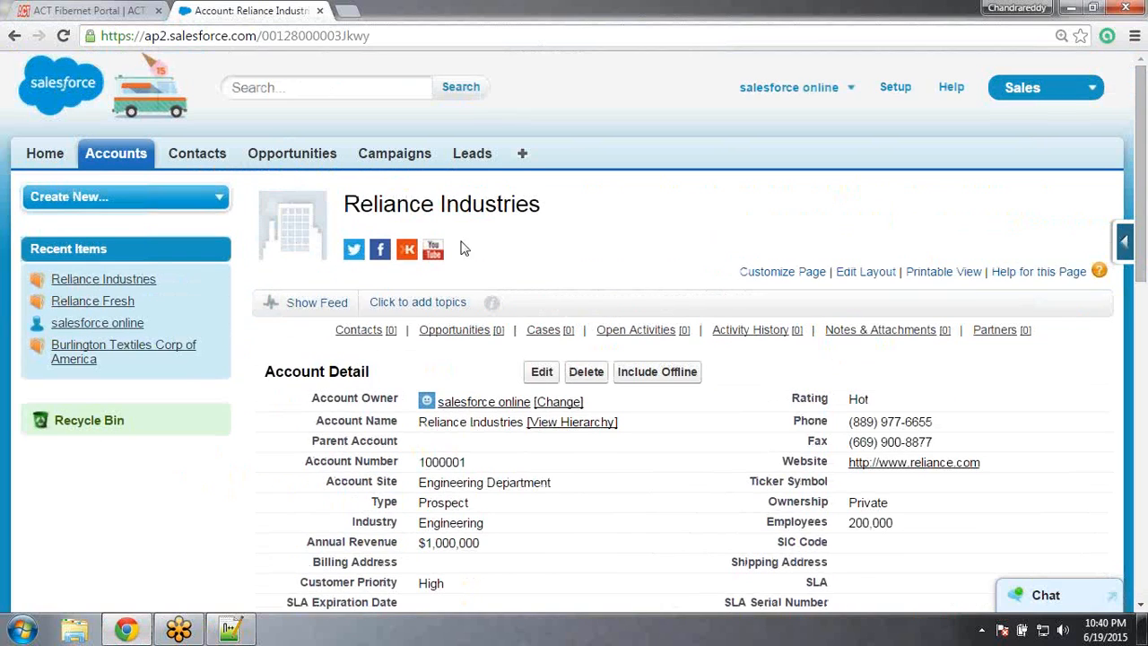
pyautogui.click(288, 155)
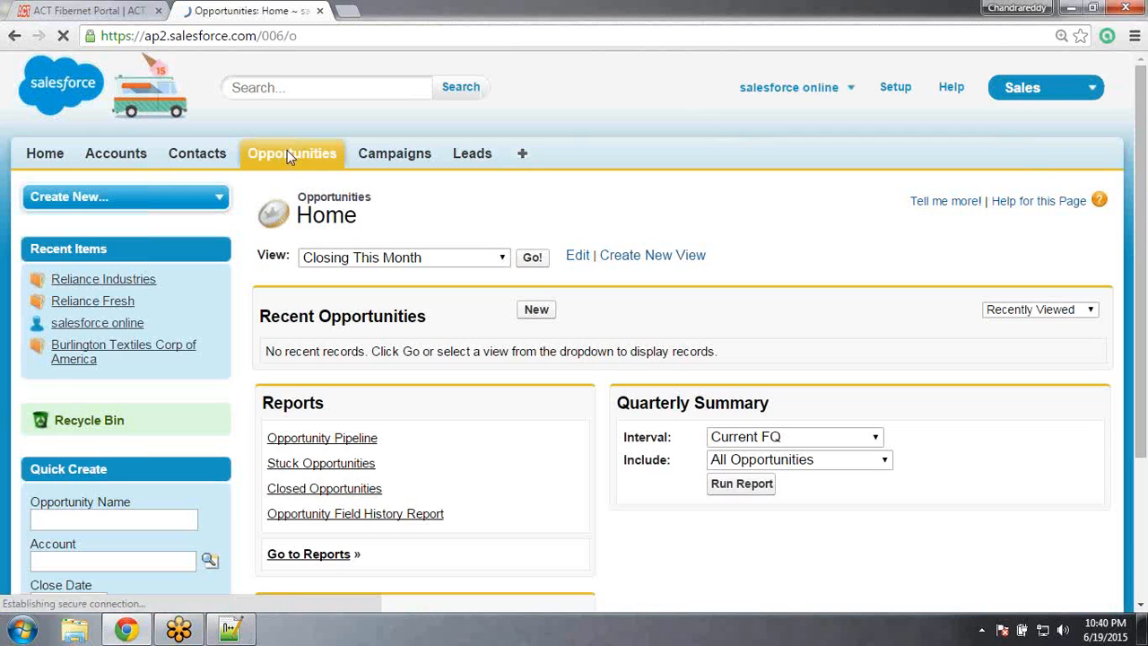
pyautogui.click(544, 314)
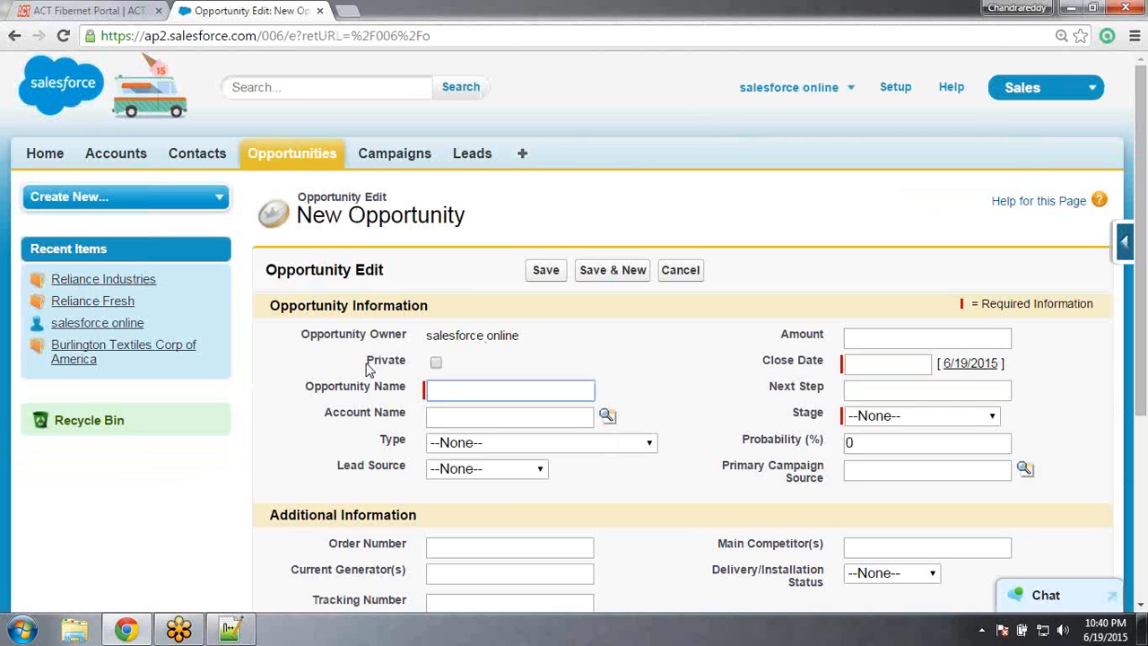
# Toggle the Private checkbox on and off in the new opportunity form to see how a checkbox field behaves
pyautogui.click(715, 52)
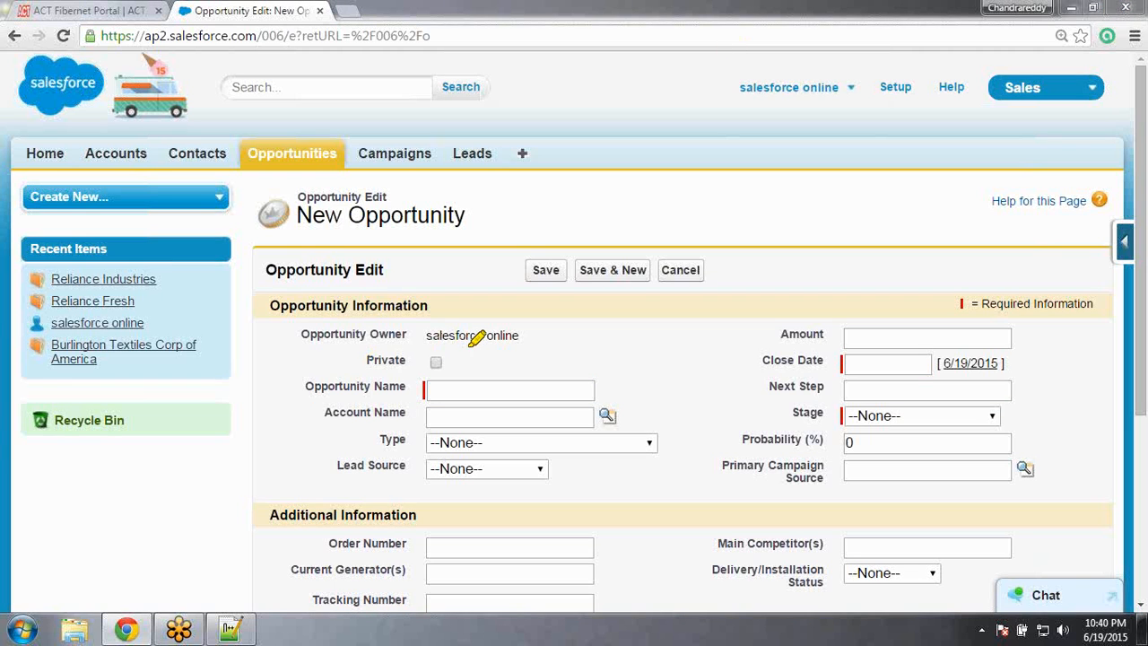
pyautogui.moveTo(366, 339); pyautogui.dragTo(382, 341)
pyautogui.moveTo(389, 371); pyautogui.dragTo(473, 370)
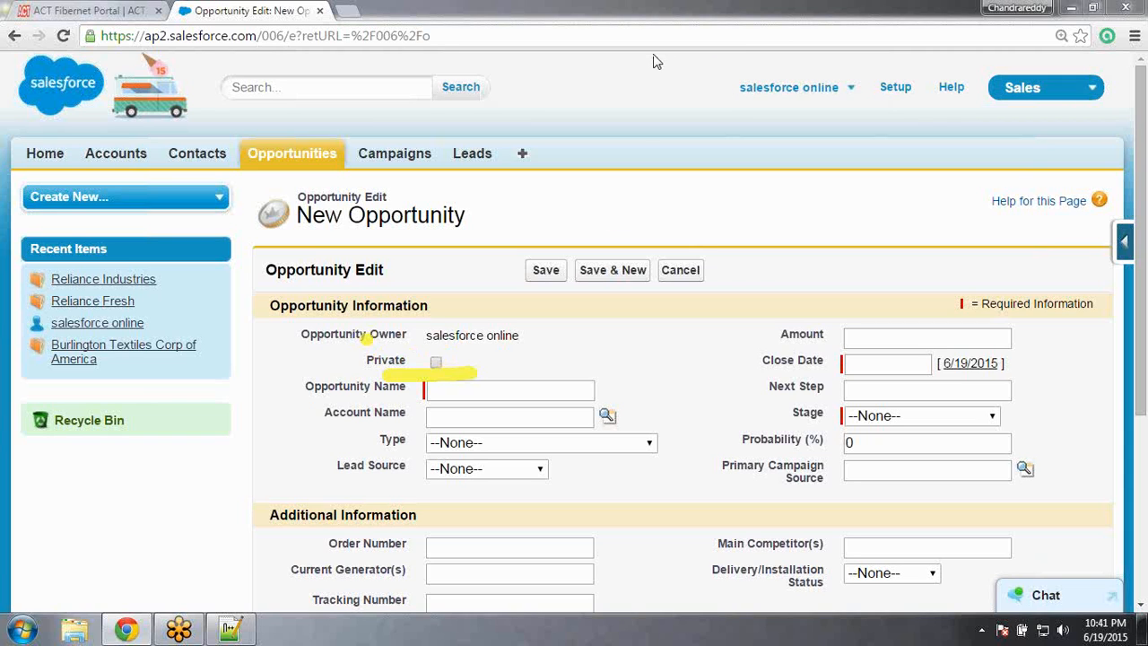
pyautogui.click(436, 364)
pyautogui.click(436, 365)
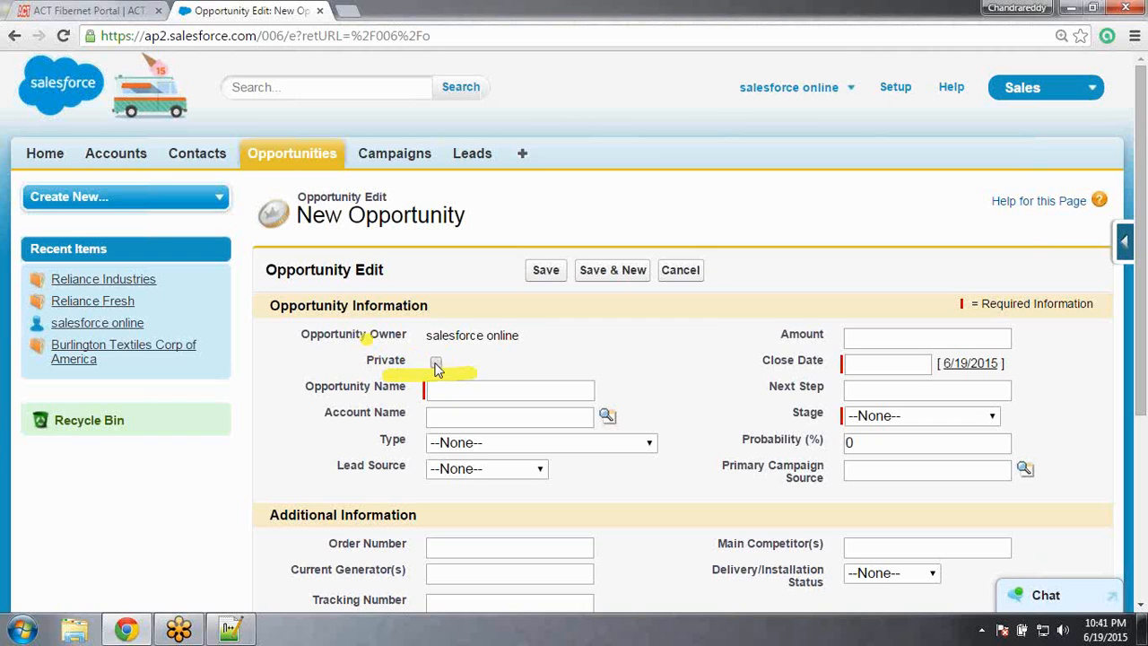
pyautogui.click(436, 364)
pyautogui.click(436, 363)
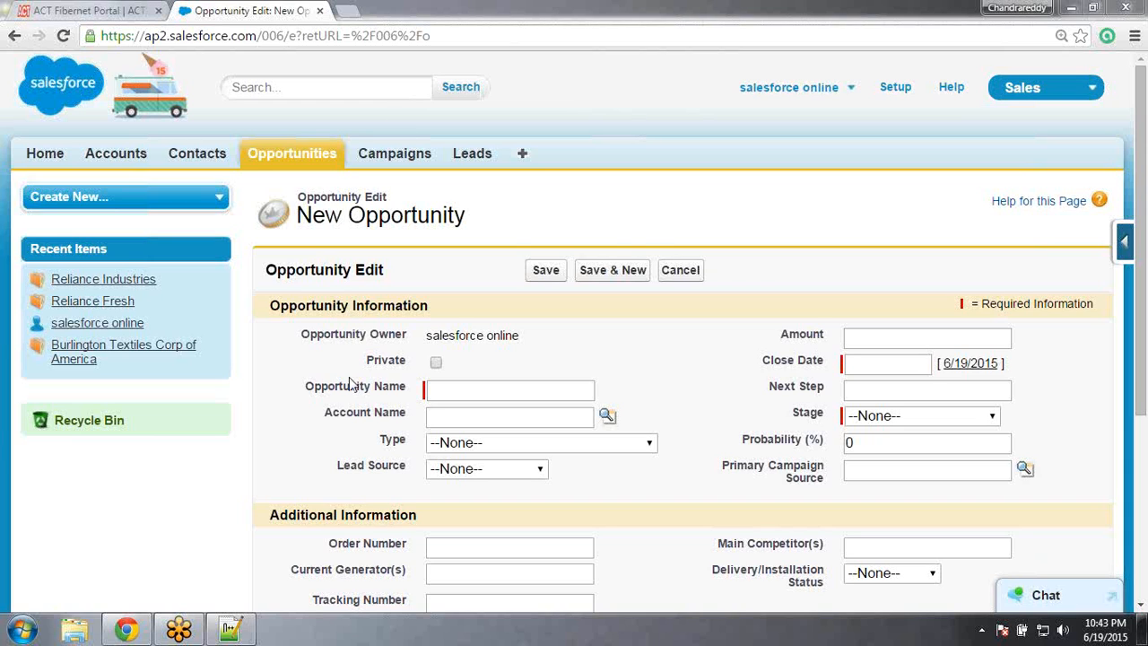
# Switch to Notepad++ and add the heading "Creating an Object:" below the Position field list, underlined with a row of equals signs
pyautogui.click(235, 629)
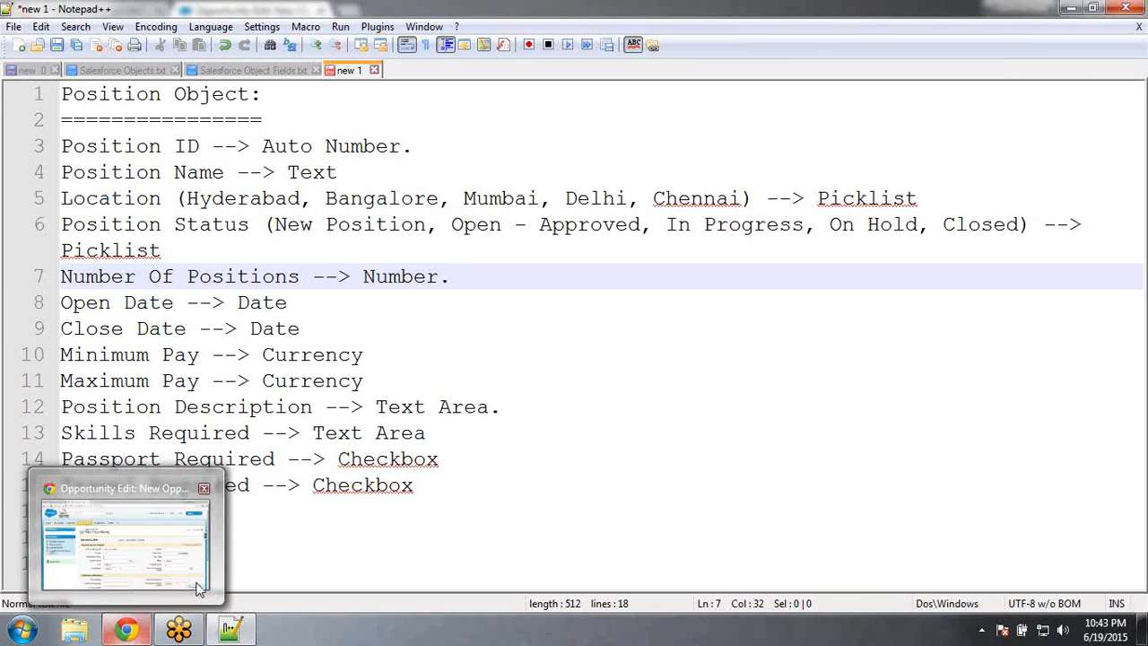
pyautogui.click(309, 536)
pyautogui.write('Creating an')
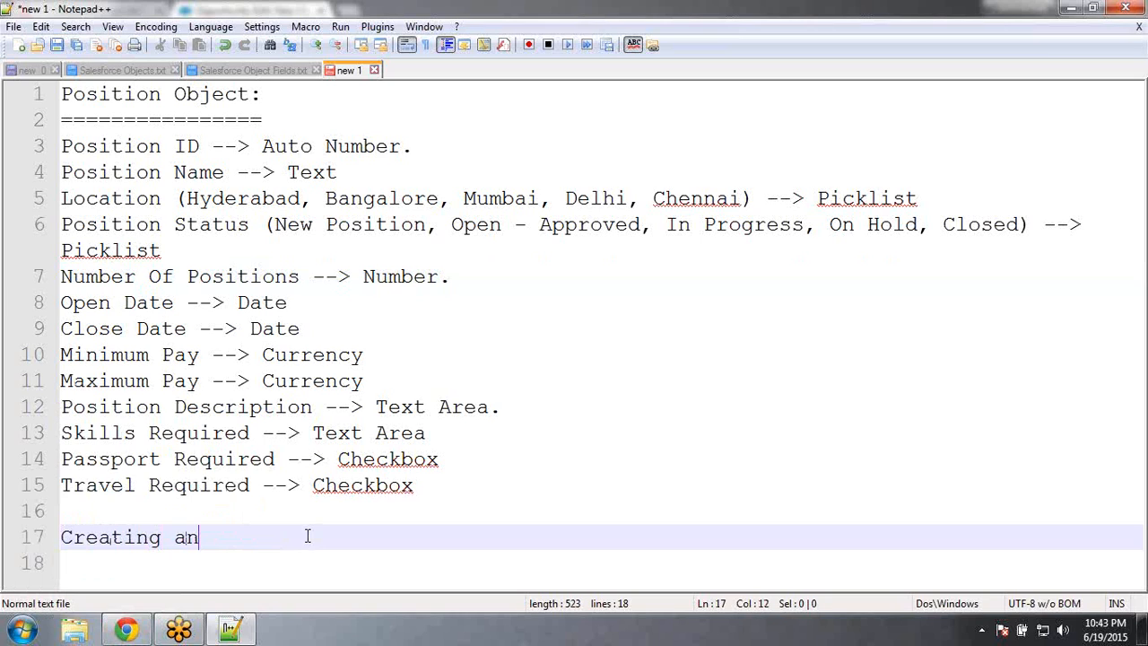
pyautogui.write(' Object:')
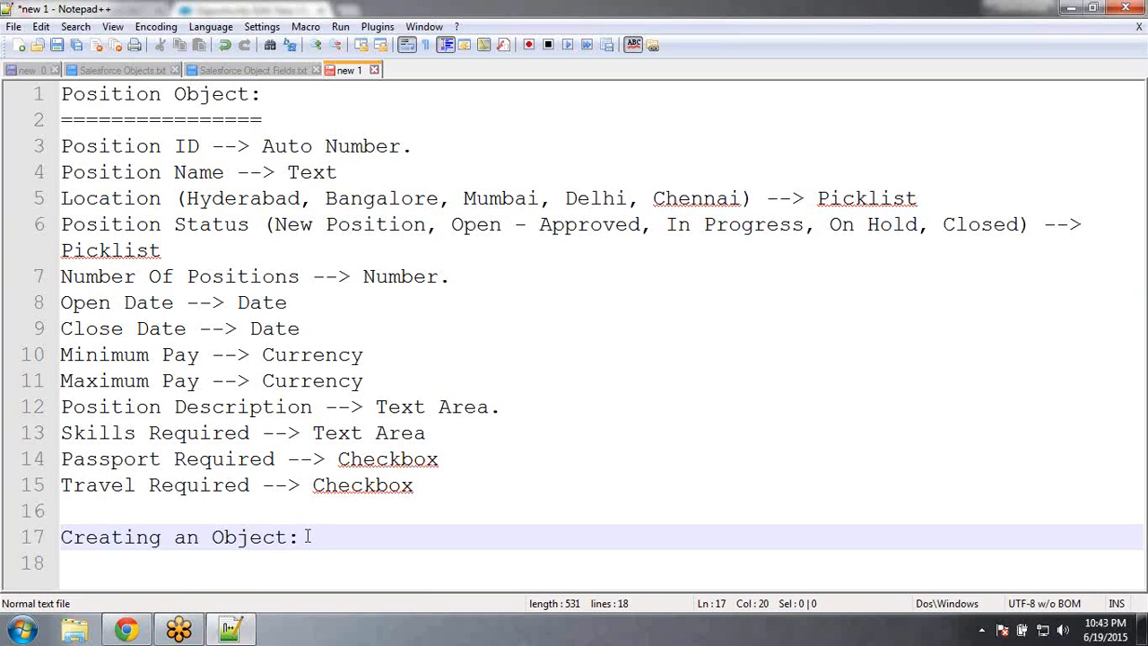
pyautogui.press('Return')
pyautogui.write('===================')
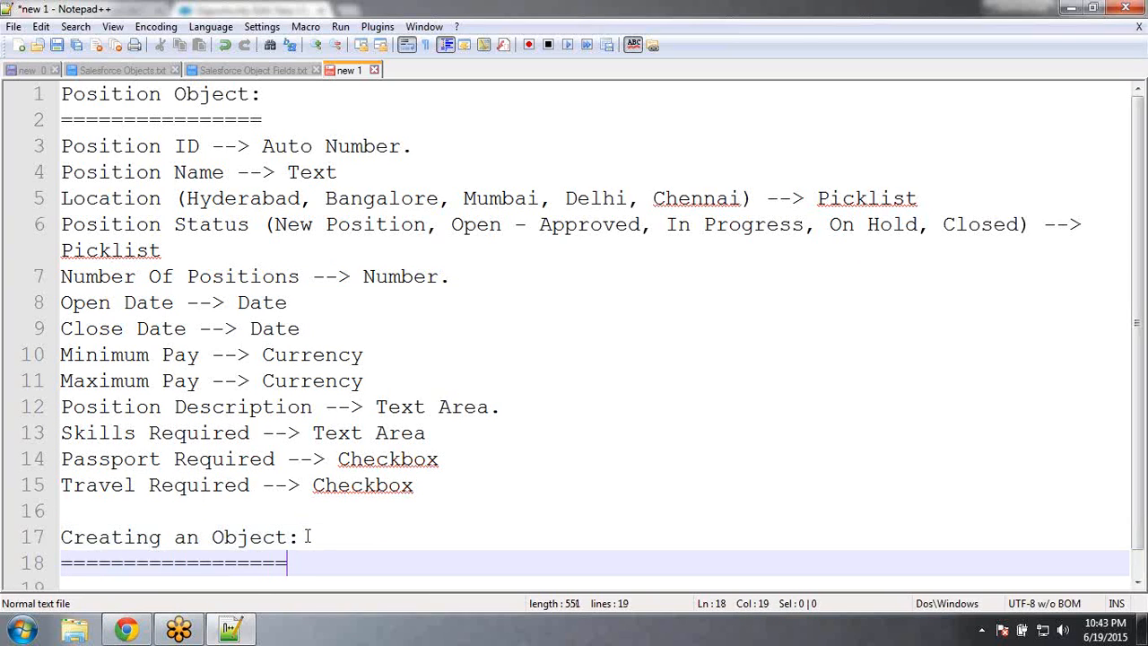
# Add a block of blank lines below the heading's underline and return to the first of them
pyautogui.press('Return')
pyautogui.press('Return')
pyautogui.press('Return')
pyautogui.press('Return')
pyautogui.press('Return')
pyautogui.press('Return')
pyautogui.press('Return')
pyautogui.press('Return')
pyautogui.press('Return')
pyautogui.press('Return')
pyautogui.press('Return')
pyautogui.press('Return')
pyautogui.press('Return')
pyautogui.press('Return')
pyautogui.press('Return')
pyautogui.press('Return')
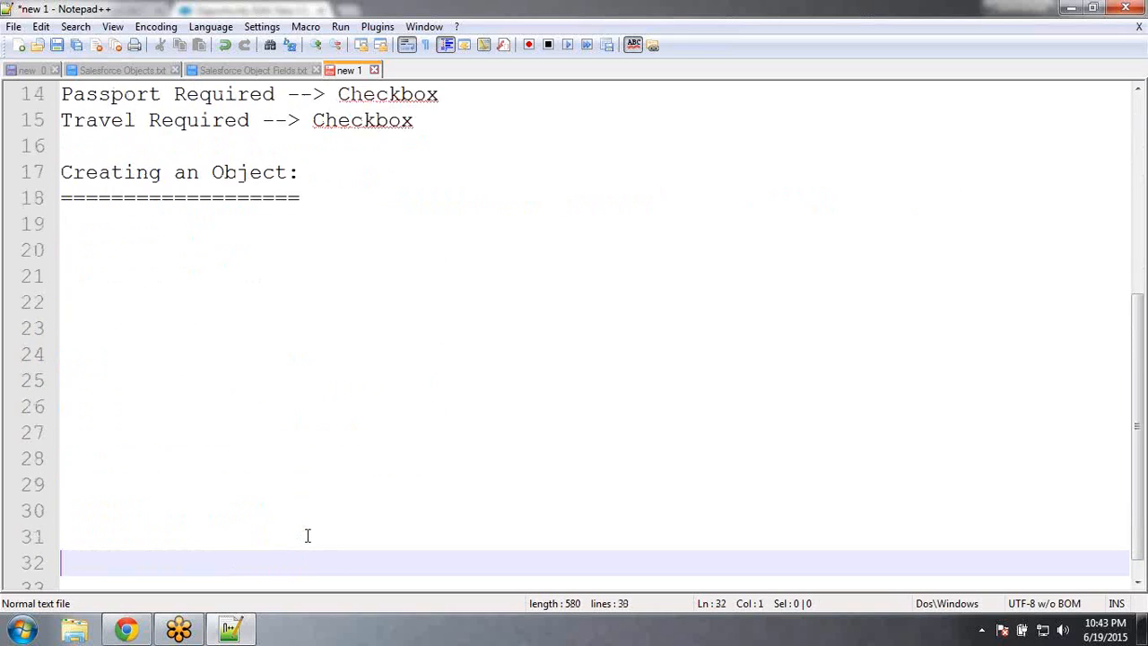
pyautogui.press('Up')
pyautogui.press('Up')
pyautogui.press('Up')
pyautogui.press('Up')
pyautogui.press('Up')
pyautogui.press('Up')
pyautogui.press('Up')
pyautogui.press('Up')
pyautogui.press('Up')
pyautogui.press('Up')
pyautogui.press('Up')
pyautogui.press('Up')
pyautogui.press('Up')
pyautogui.press('Up')
pyautogui.press('Up')
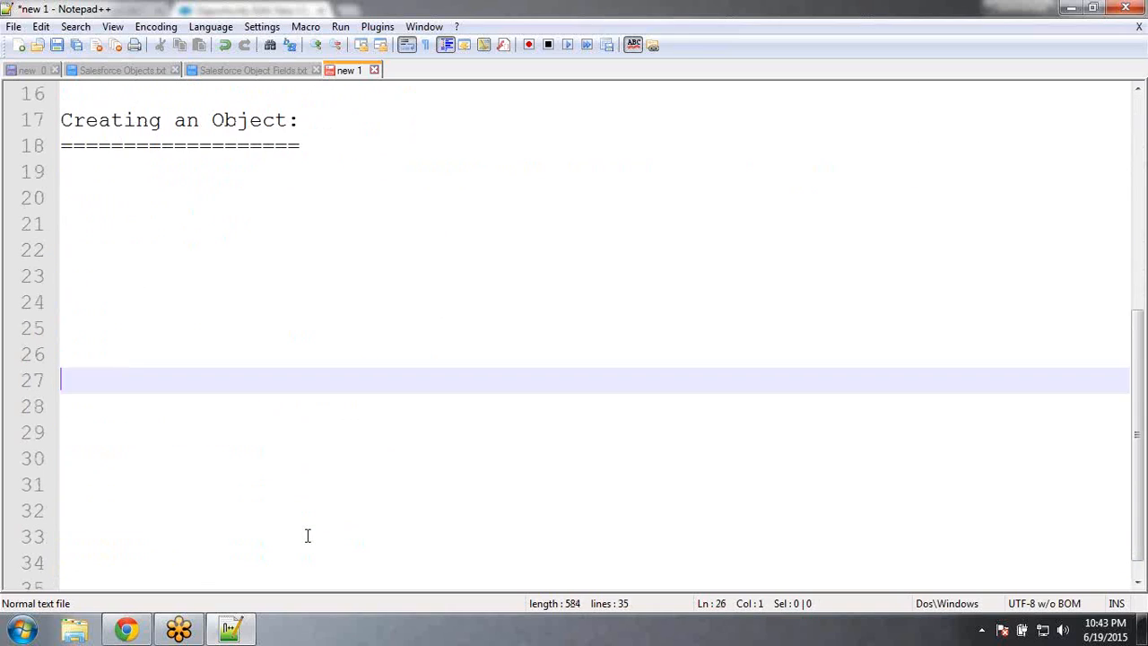
# Start the first bullet under the heading with "- We can have max of 500"
pyautogui.write('- W')
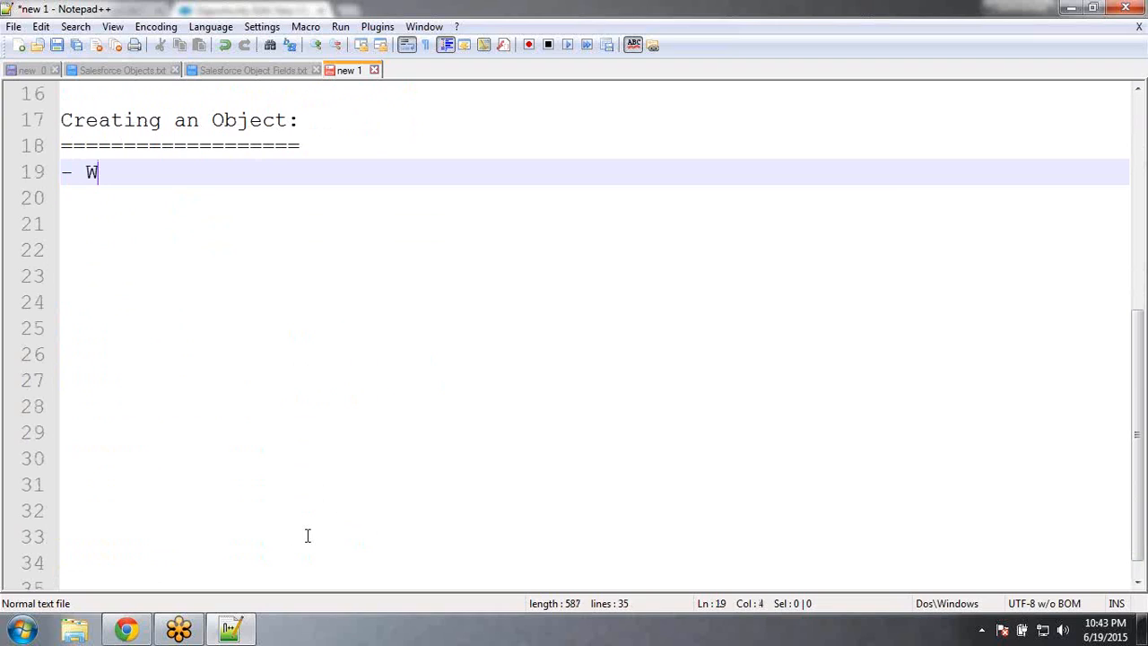
pyautogui.write('e can have ma')
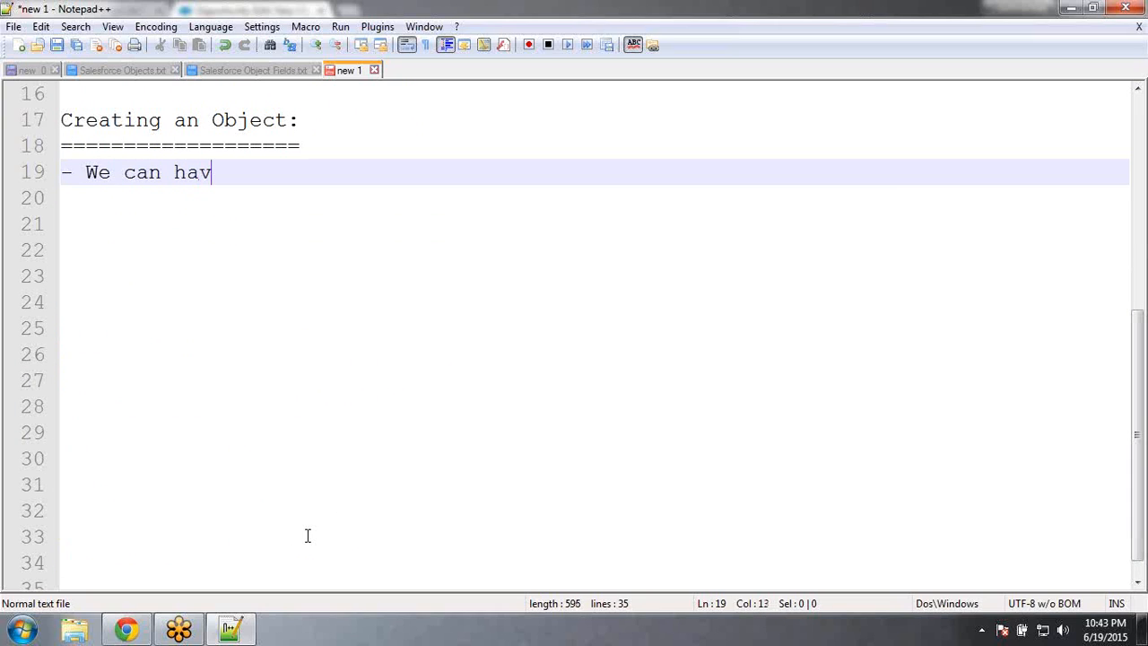
pyautogui.write('of')
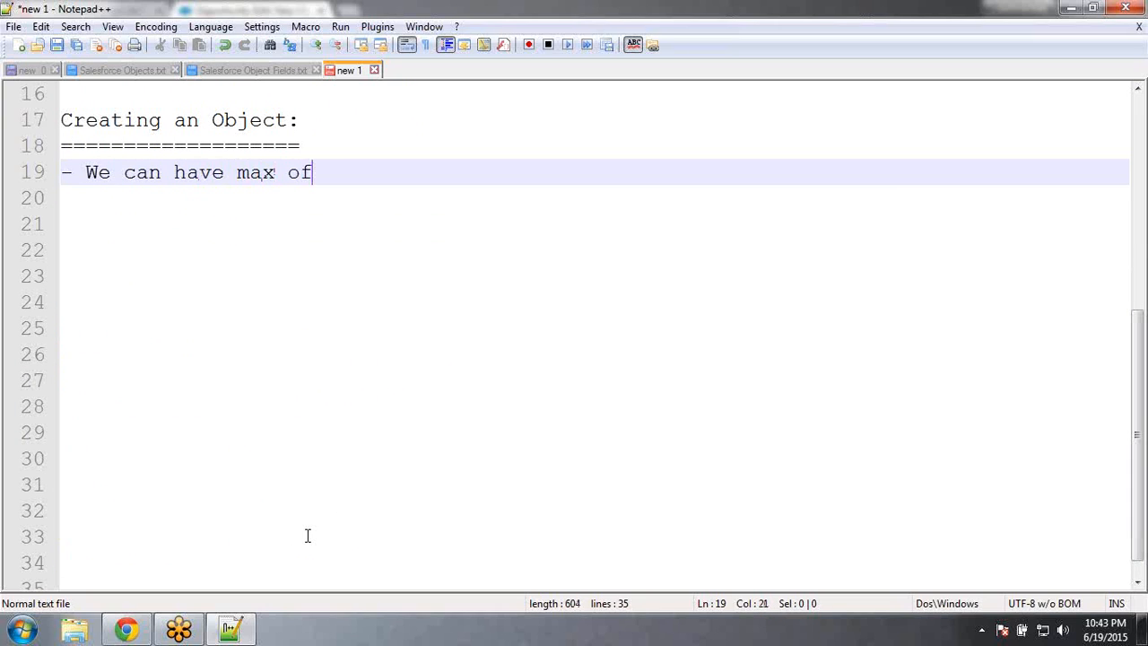
pyautogui.write(' 500 customerob')
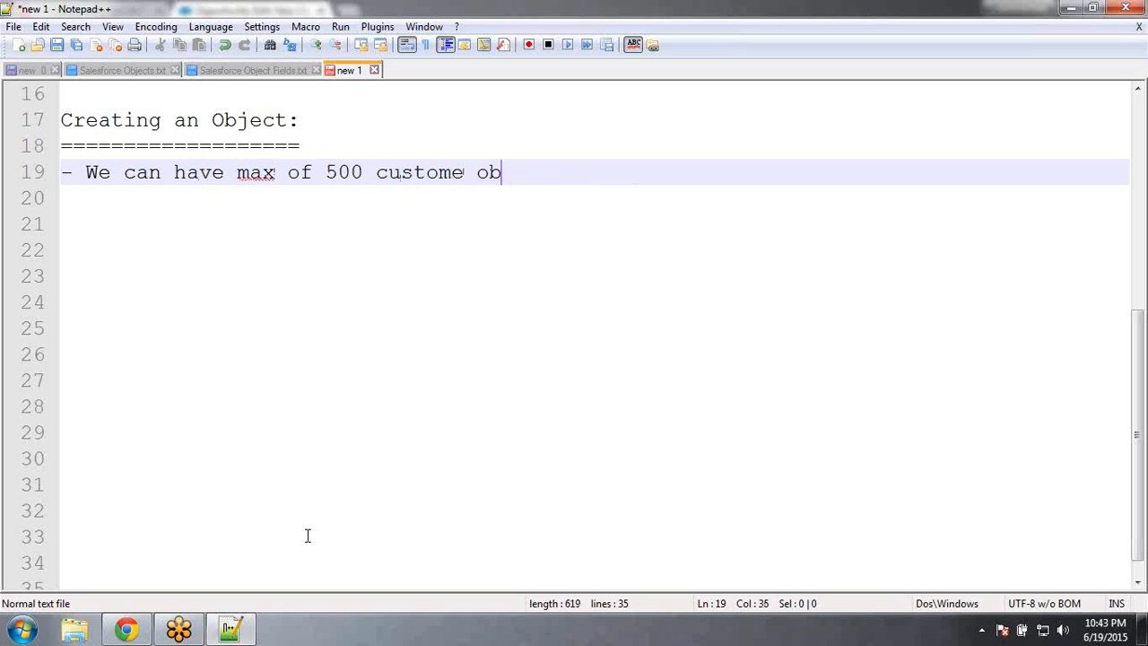
pyautogui.click(307, 536)
pyautogui.write('joc')
pyautogui.press('BackSpace')
pyautogui.press('BackSpace')
pyautogui.press('BackSpace')
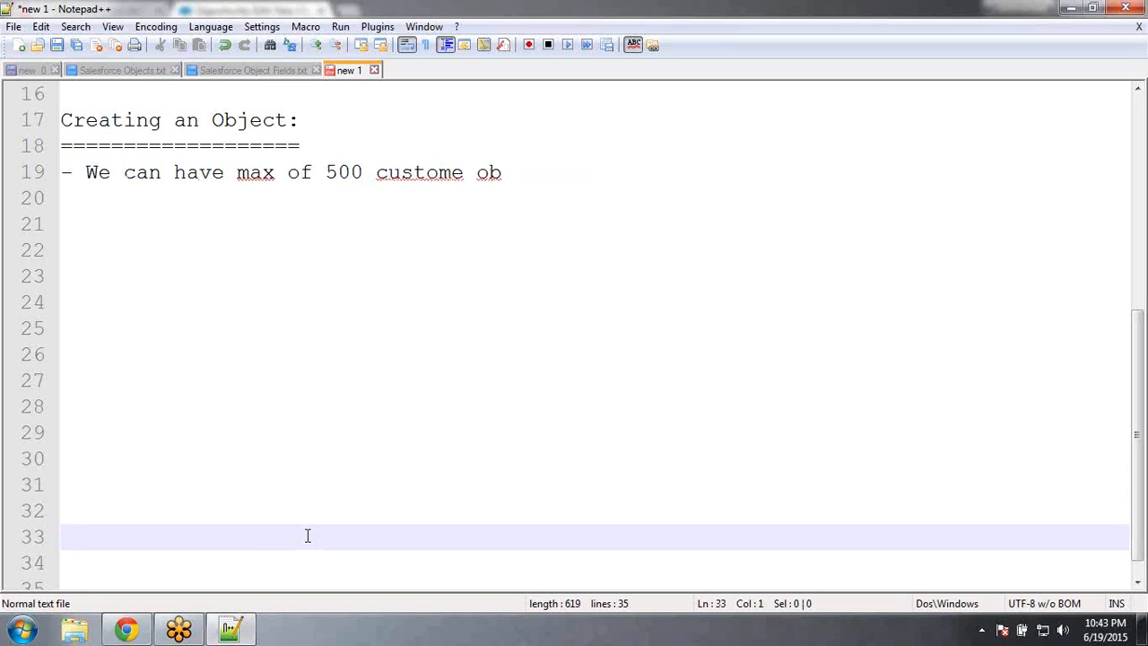
# Correct the misspelled "custome" to "custom" in the bullet and continue it with "objects in Developer Edition"
pyautogui.click(564, 174)
pyautogui.press('BackSpace')
pyautogui.press('BackSpace')
pyautogui.press('BackSpace')
pyautogui.write('o')
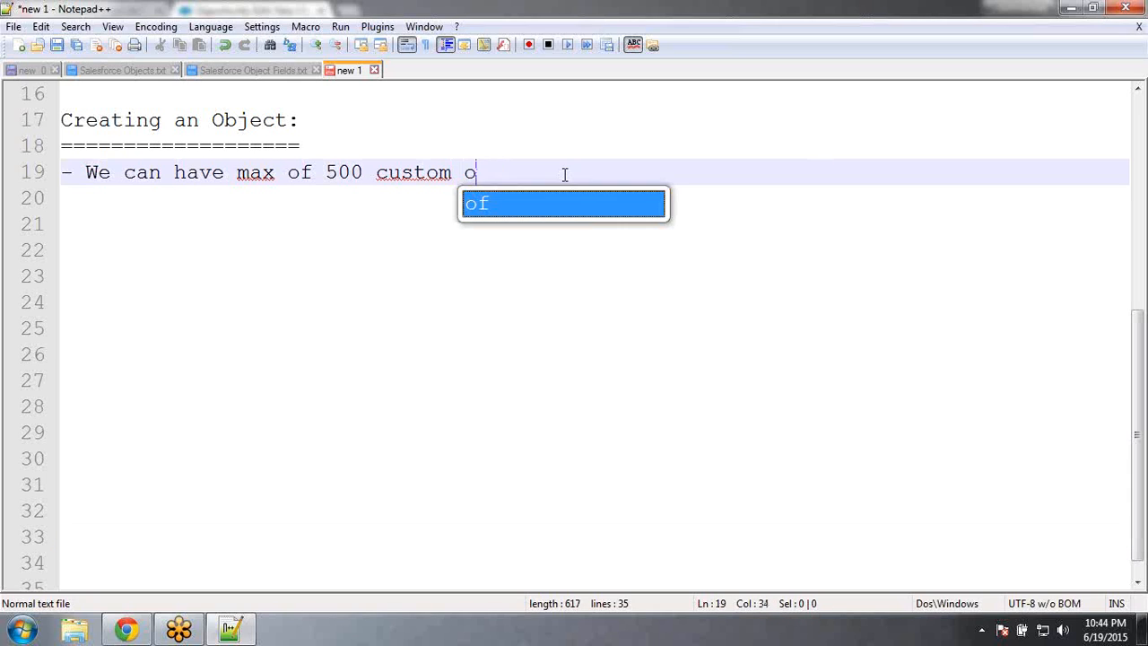
pyautogui.write('bjects in')
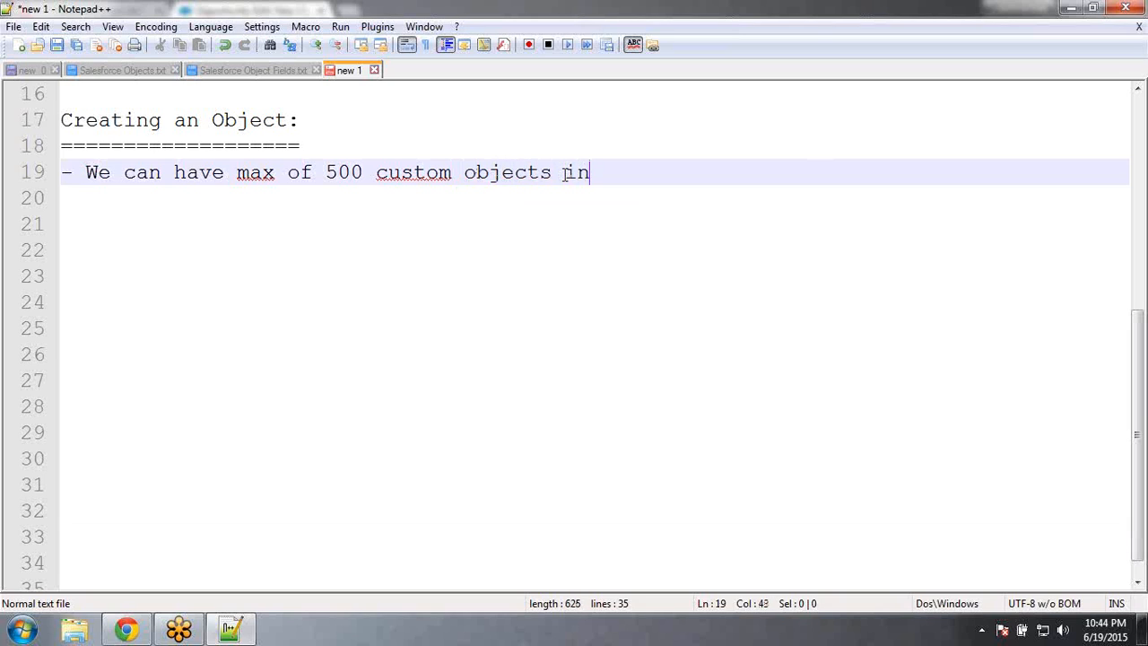
pyautogui.write(' Devel')
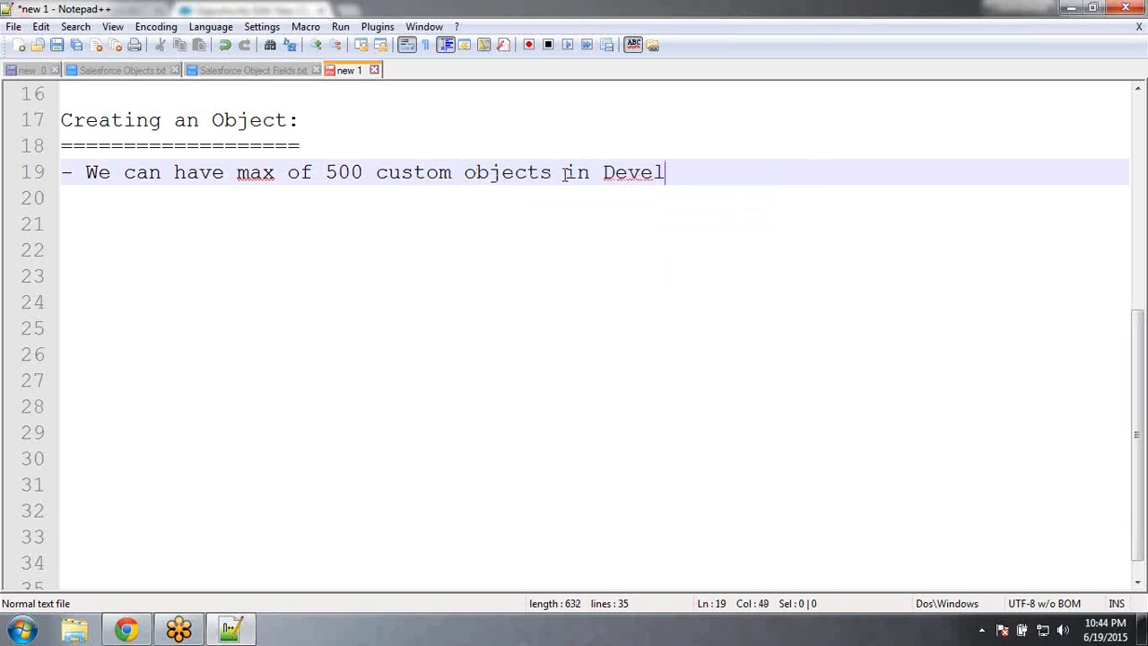
pyautogui.write('oper Editiond')
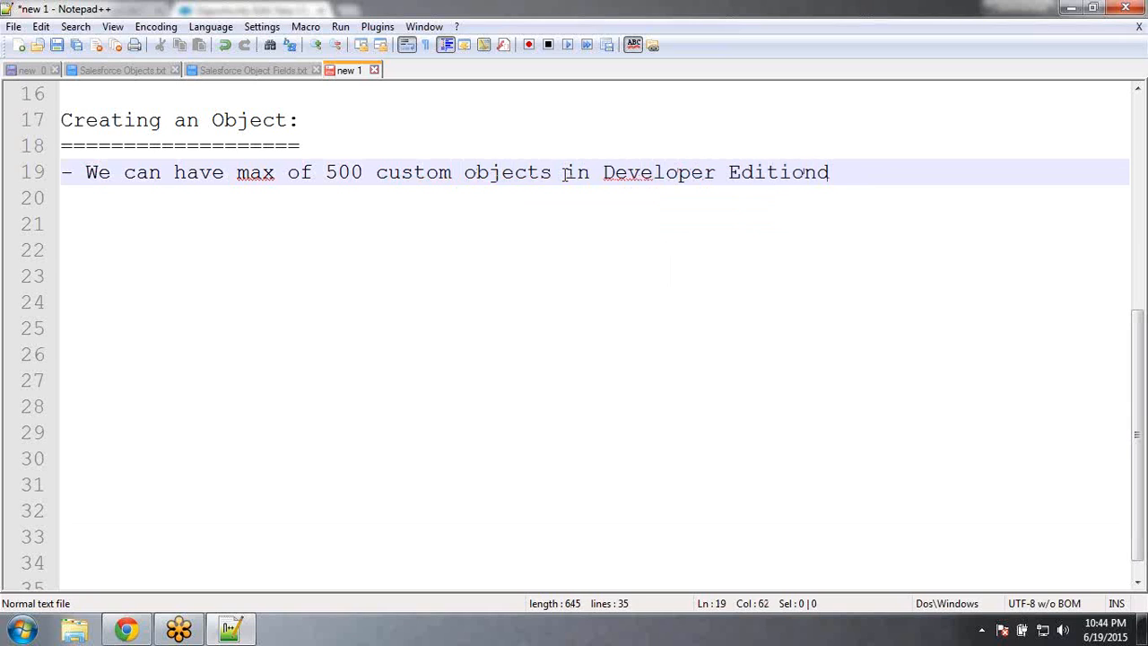
# Complete the bullet with "and 2000 Custom objects in Unlimited Edition of salesforce."
pyautogui.press('BackSpace')
pyautogui.write('and 2000 C')
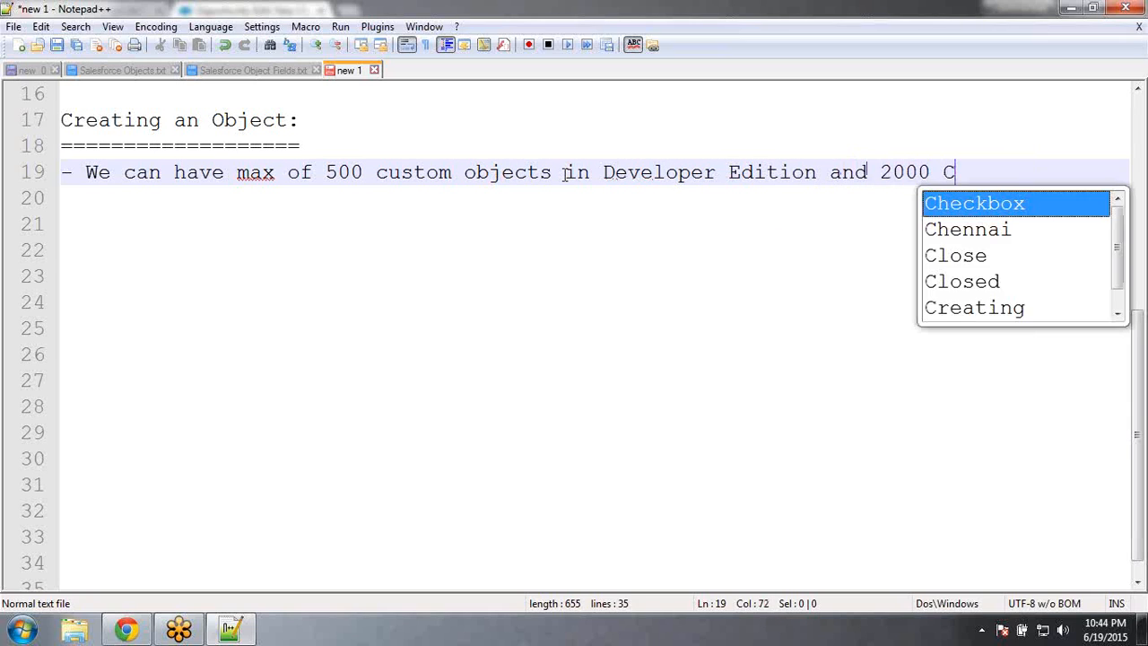
pyautogui.write('ustom o')
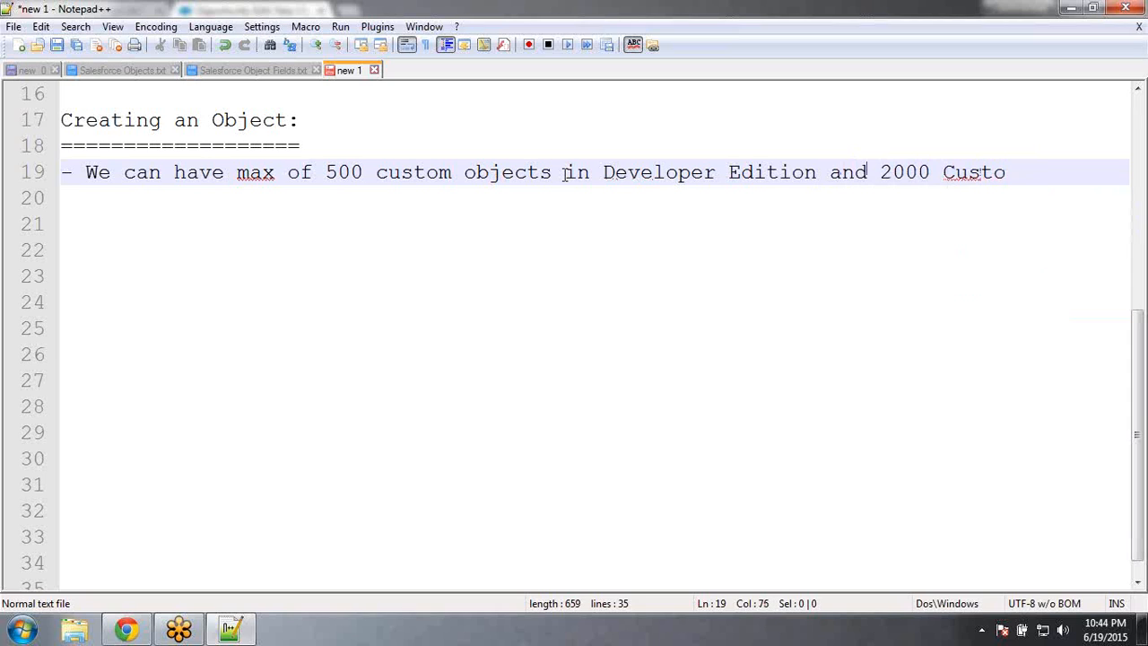
pyautogui.write('bjects in ')
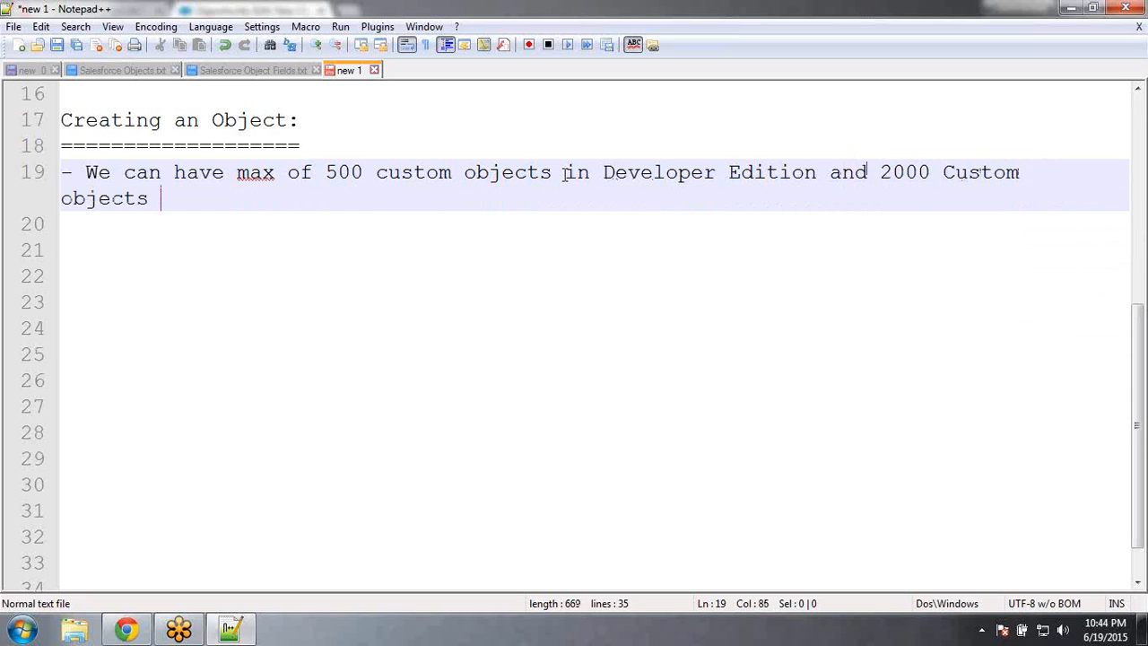
pyautogui.write('Unlm')
pyautogui.press('BackSpace')
pyautogui.write('imi')
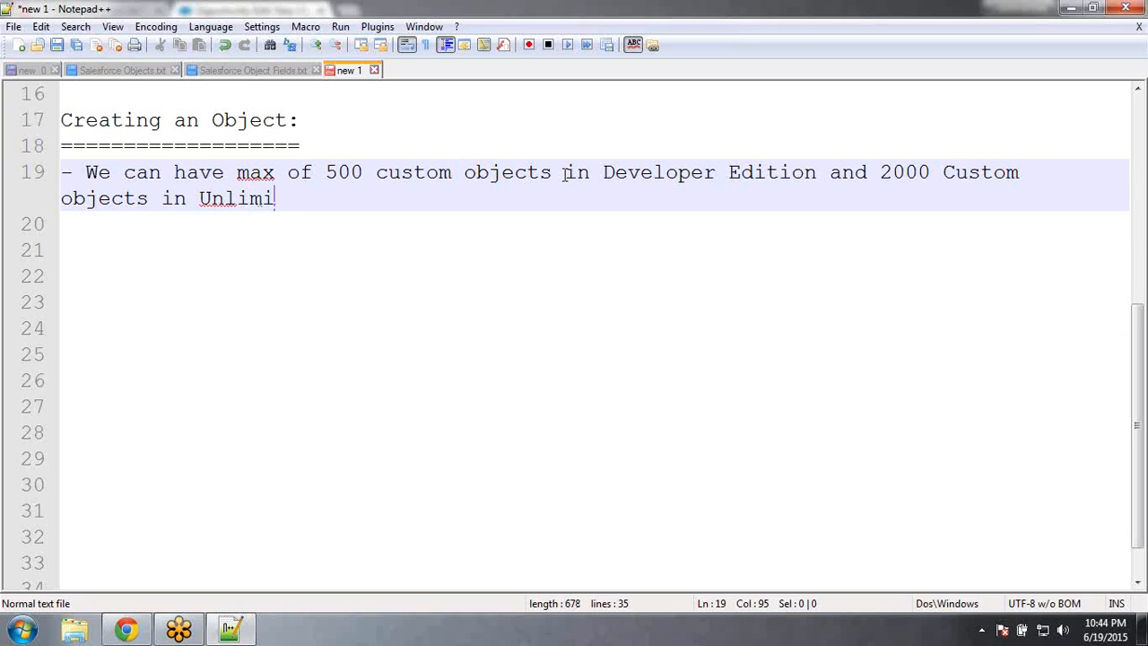
pyautogui.write('ted Edi')
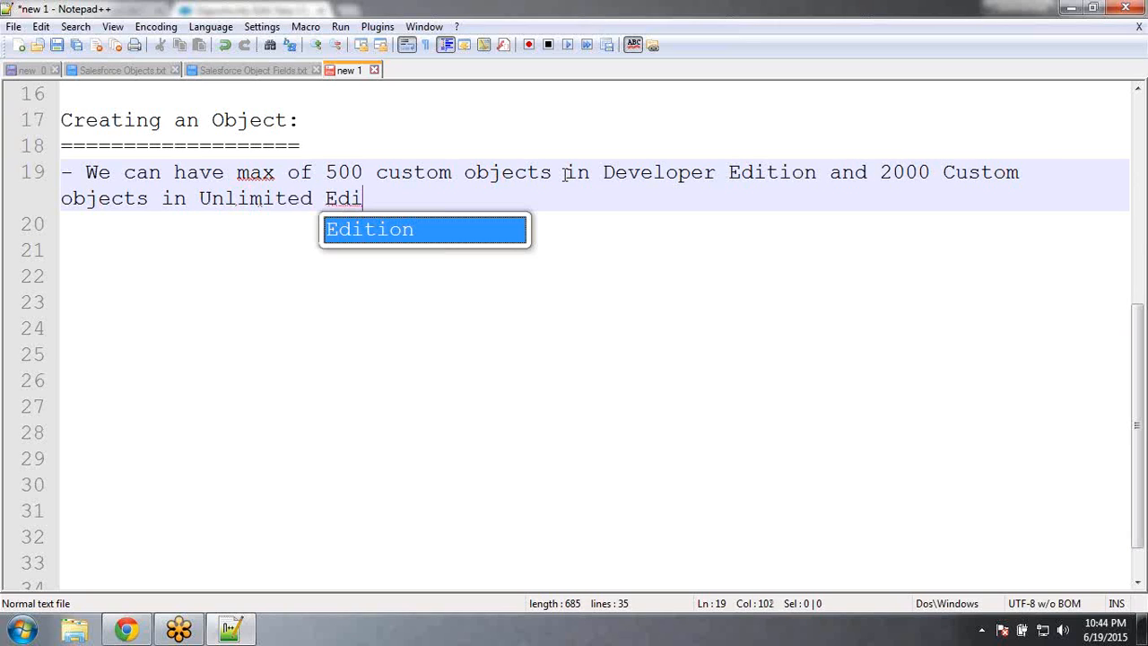
pyautogui.press('Return')
pyautogui.write('of ')
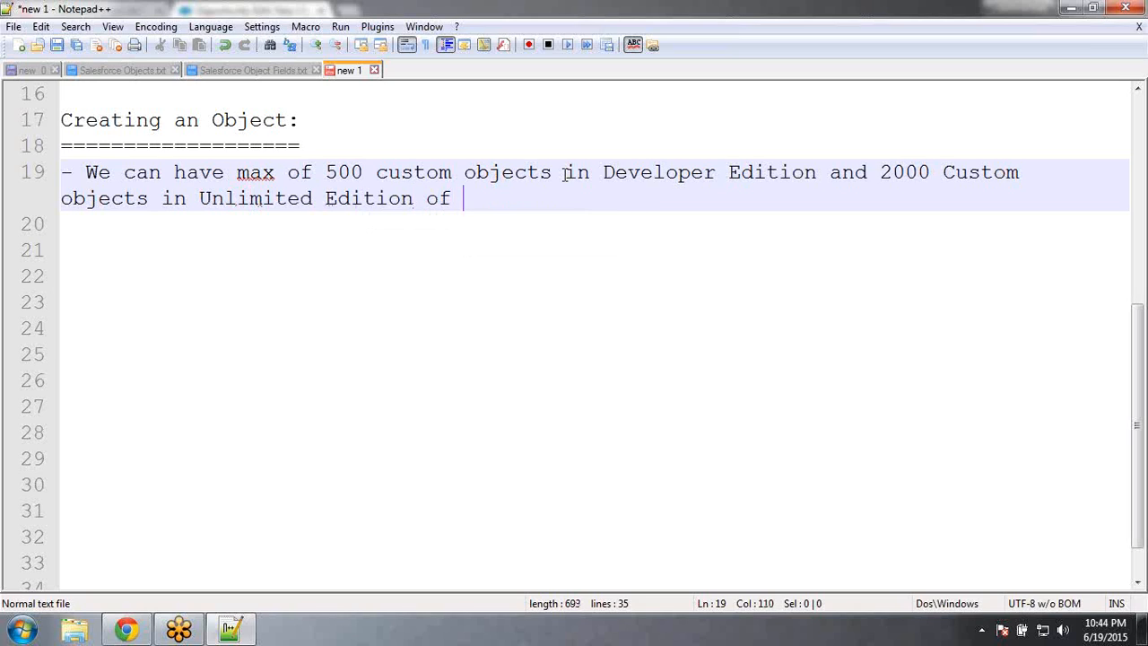
pyautogui.write('salesof')
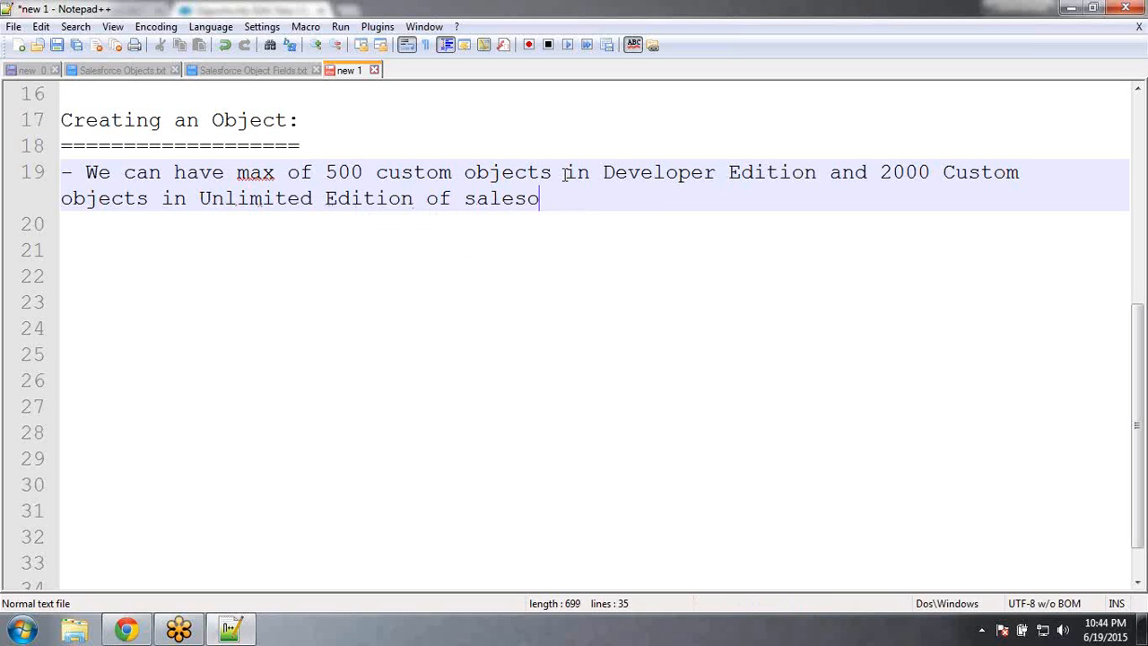
pyautogui.press('BackSpace')
pyautogui.press('BackSpace')
pyautogui.write('froc')
pyautogui.press('BackSpace')
pyautogui.press('BackSpace')
pyautogui.press('BackSpace')
pyautogui.write('orce.')
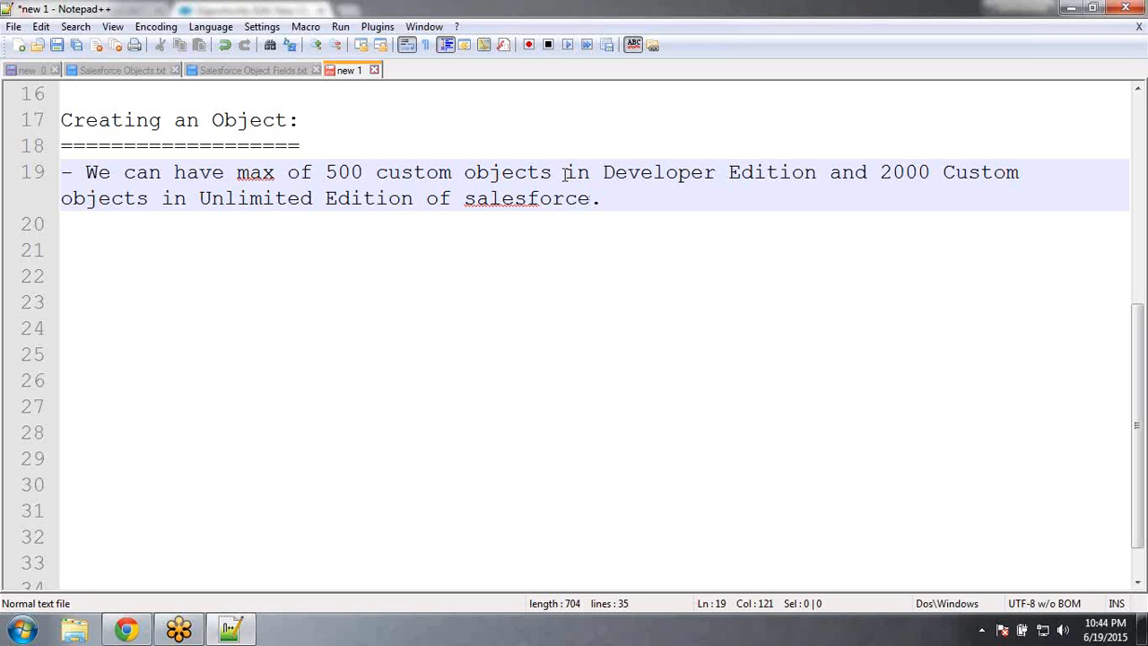
# Add a second bullet reading "- To Create an object use the below navigation."
pyautogui.press('Return')
pyautogui.press('Return')
pyautogui.press('Up')
pyautogui.write('- To')
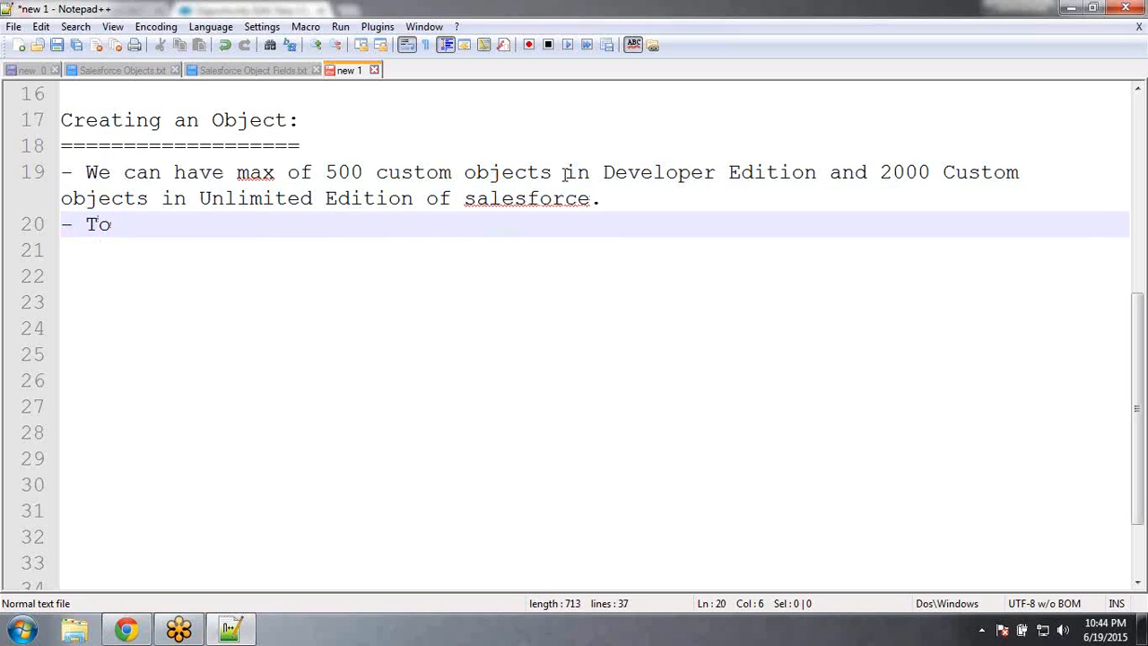
pyautogui.write(' Create an object')
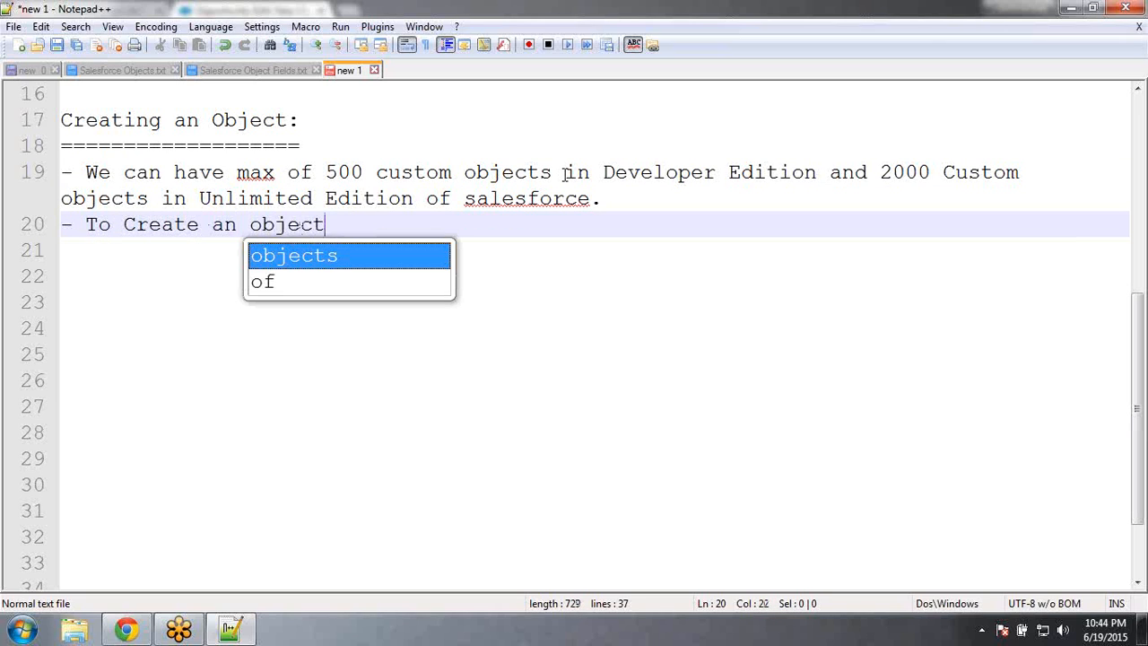
pyautogui.write(' use ')
pyautogui.write('the below')
pyautogui.press('BackSpace')
pyautogui.write('elow')
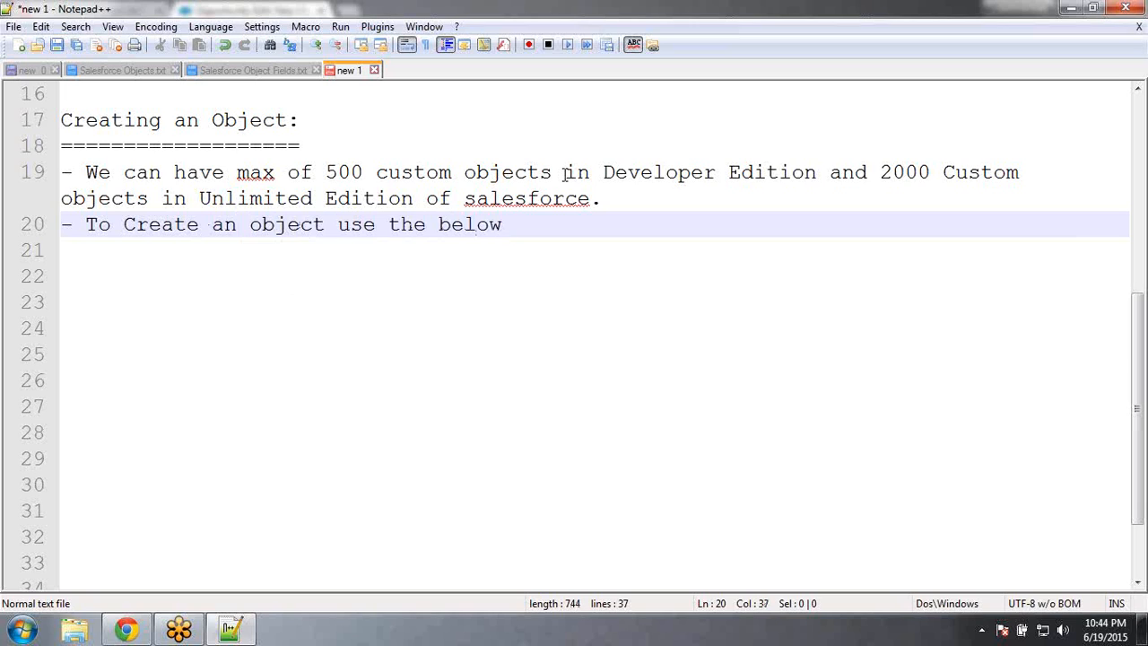
pyautogui.write(' naviga')
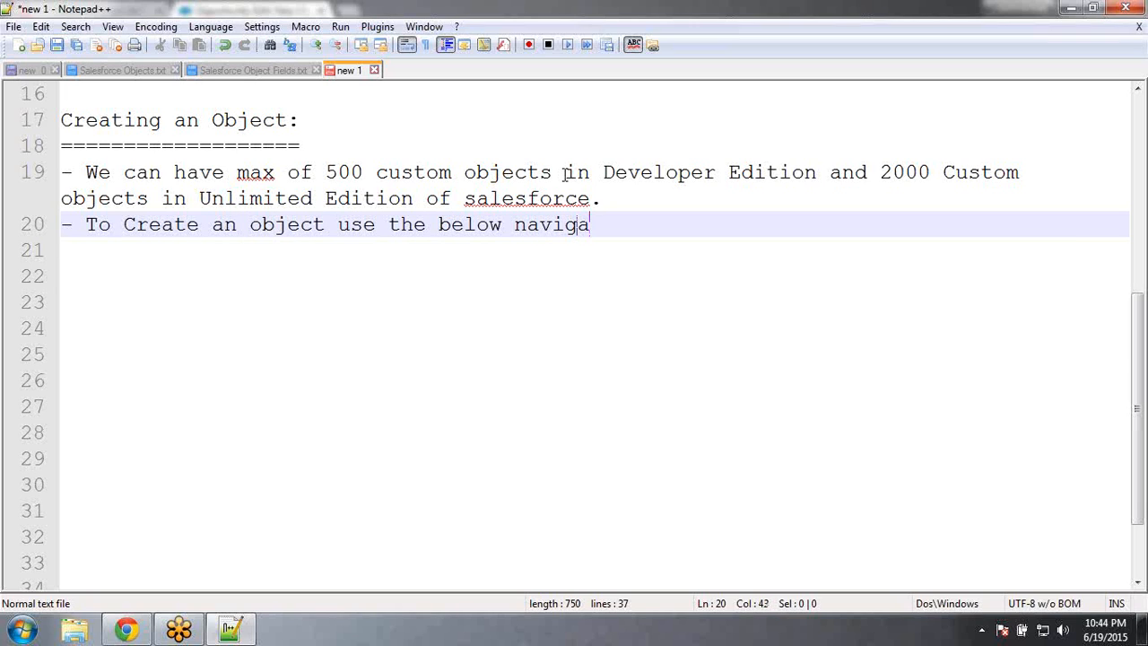
pyautogui.write('tion')
# Leave a blank line below the bullets and begin the navigation path with "Goto Setup --> Got to Build Menu in Left Panel"
pyautogui.press('Return')
pyautogui.press('Return')
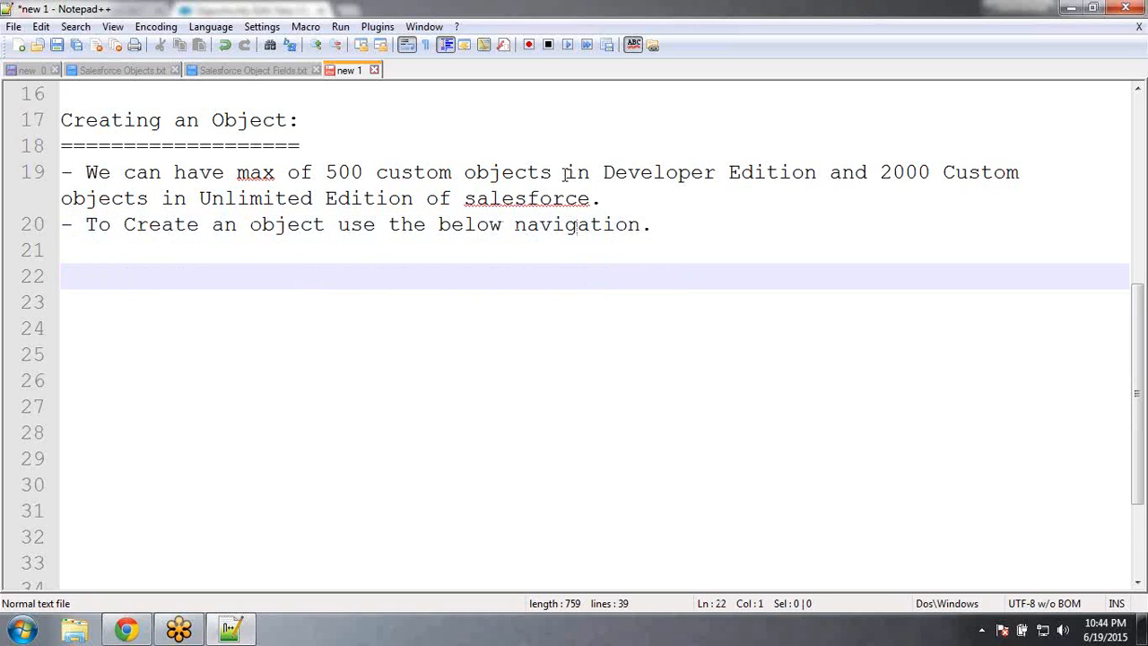
pyautogui.write('Goto Setup --> Got to Bu')
pyautogui.click(563, 173)
pyautogui.press('BackSpace')
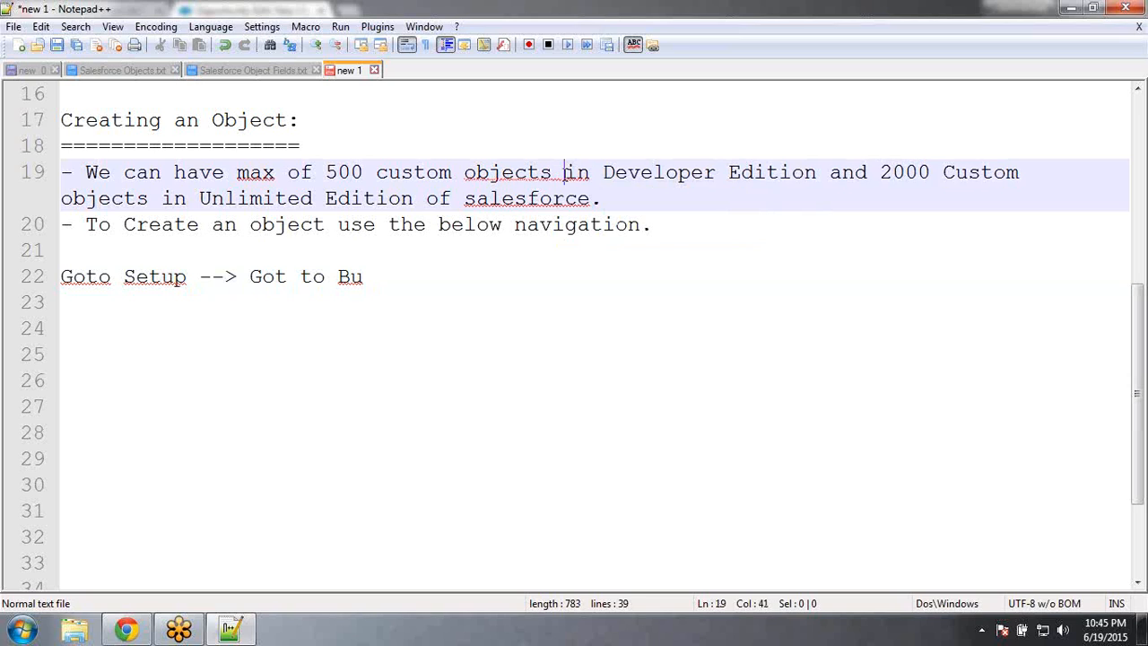
pyautogui.click(384, 294)
pyautogui.click(388, 284)
pyautogui.write('ild Menu in Lefe')
pyautogui.press('BackSpace')
pyautogui.write('t Panel -')
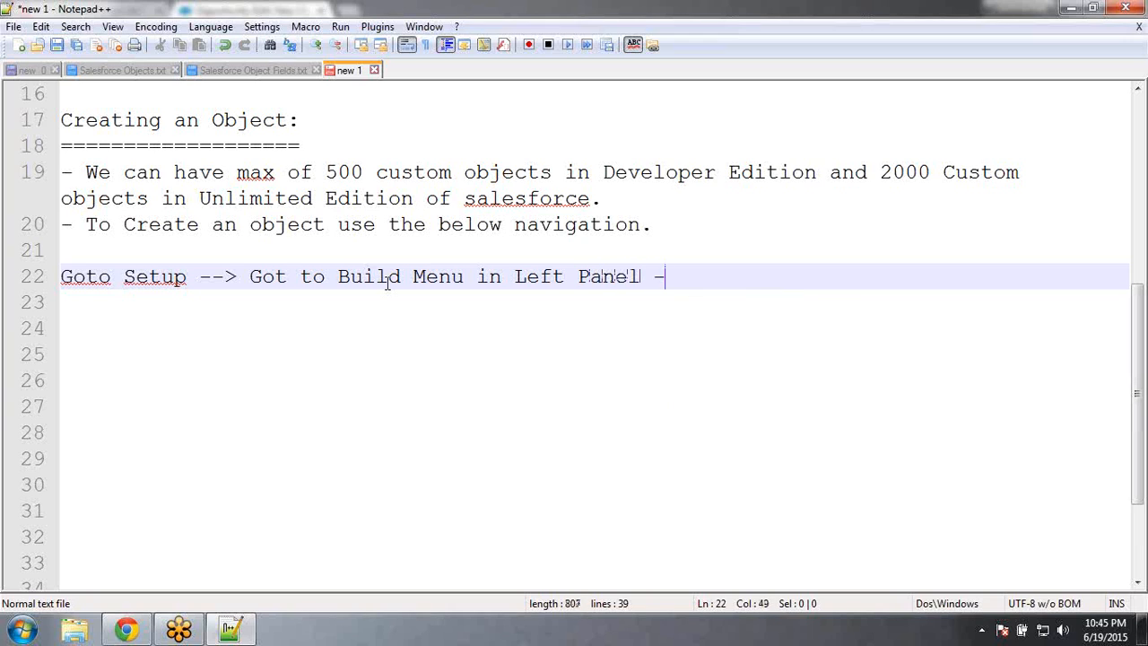
# Extend the navigation path with "--> Goto Create Option and Expand it"
pyautogui.write('-> Goto ')
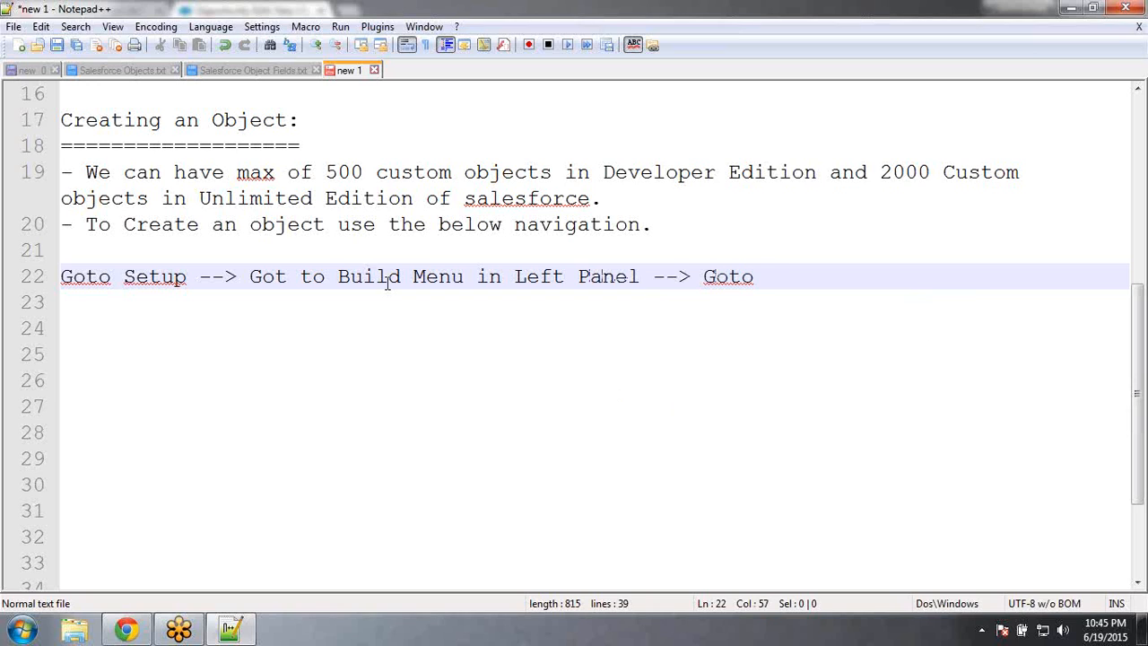
pyautogui.write('Create Opt')
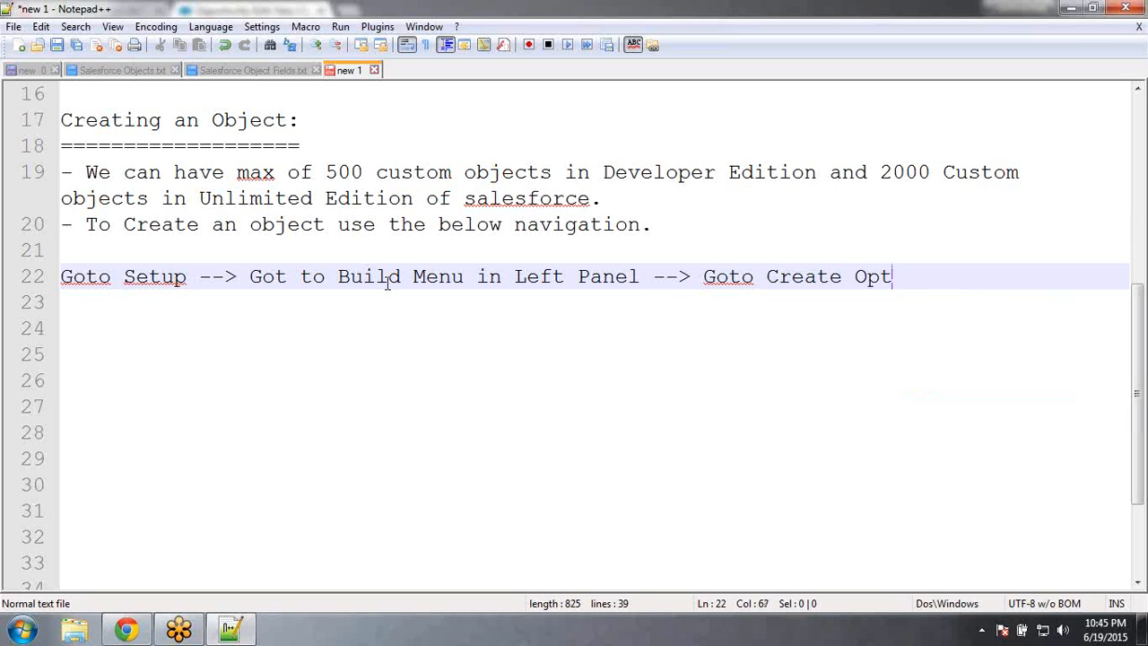
pyautogui.write('ion and ')
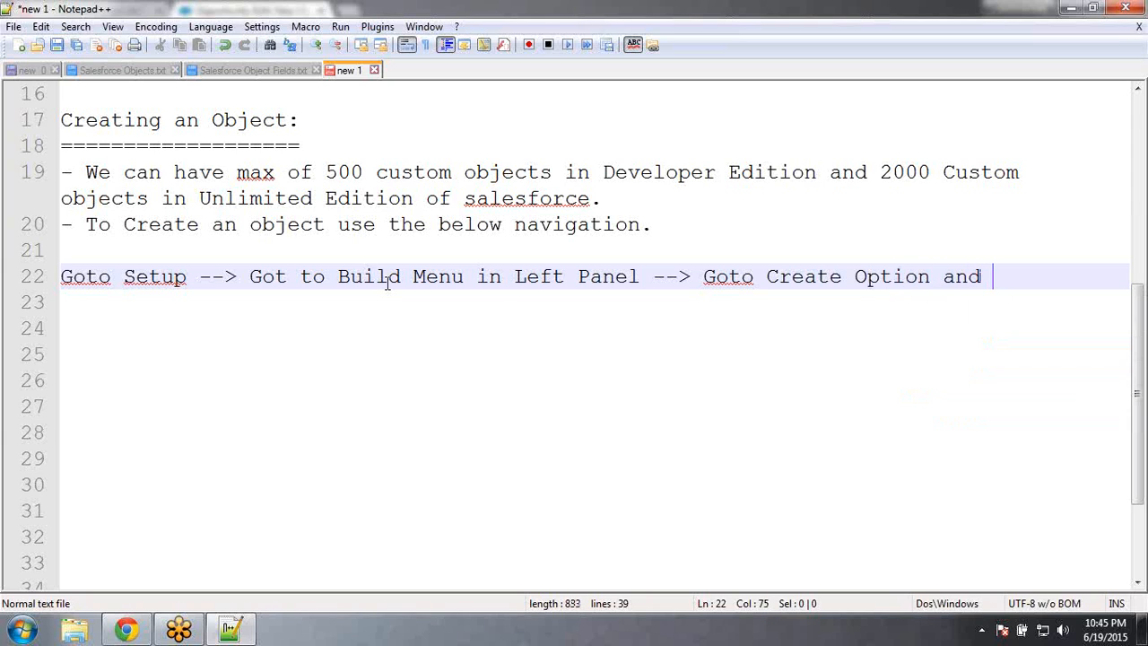
pyautogui.write('Expand ')
pyautogui.write('it -')
# Extend the navigation path on line 22 with '--> Click on "Objects"'
pyautogui.write('-> Click')
pyautogui.write(' on ')
pyautogui.write('"O"')
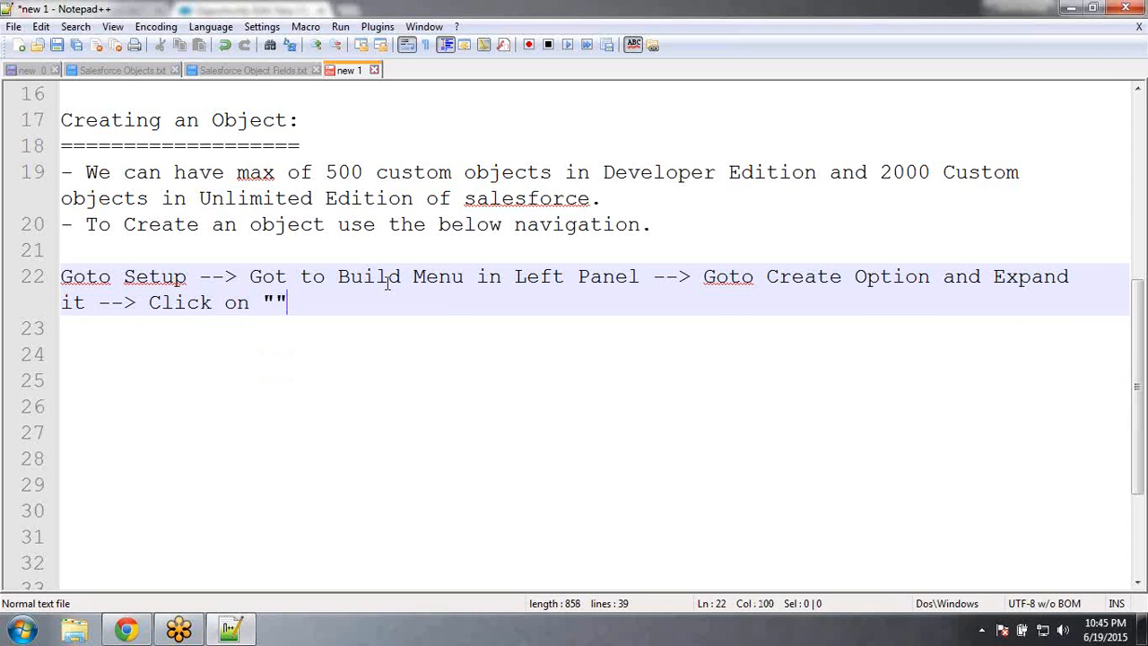
pyautogui.press('Left')
pyautogui.write('Obje')
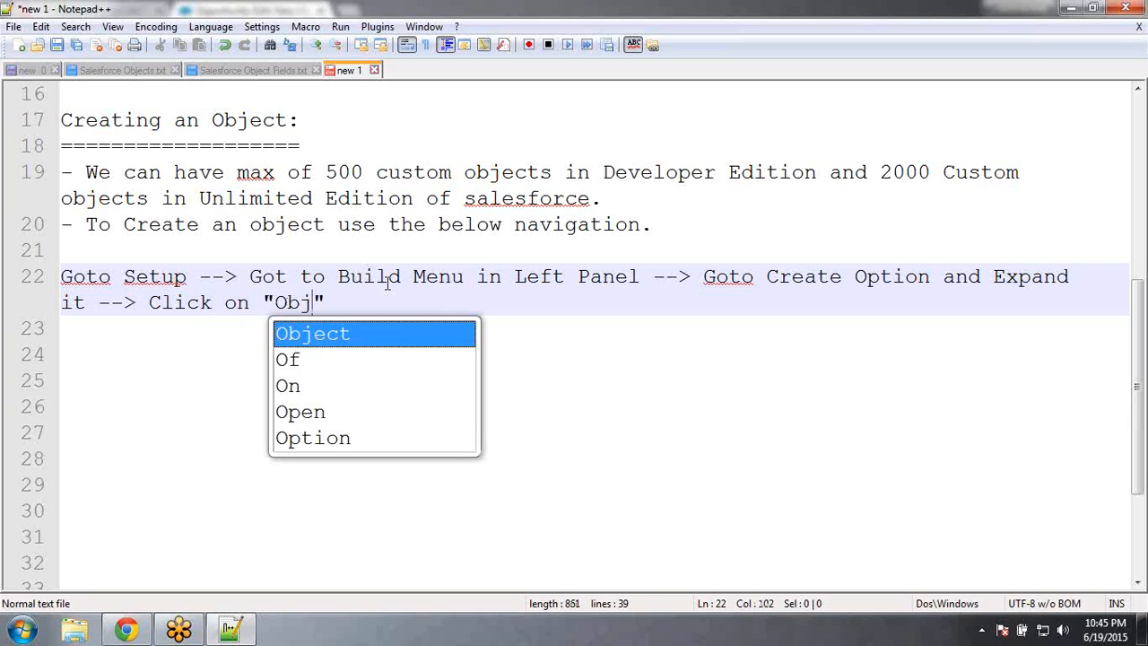
pyautogui.press('Return')
pyautogui.write('s"')
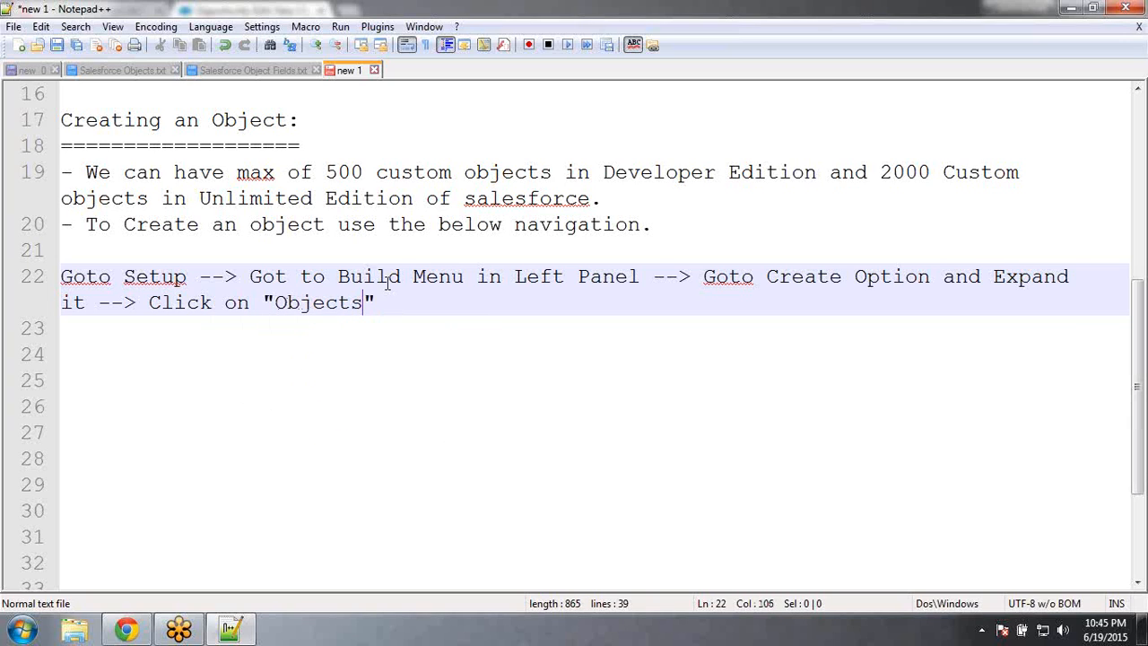
# Complete the navigation path with "--> Click on Custom Object." after "Objects"
pyautogui.write(' --> Click on ')
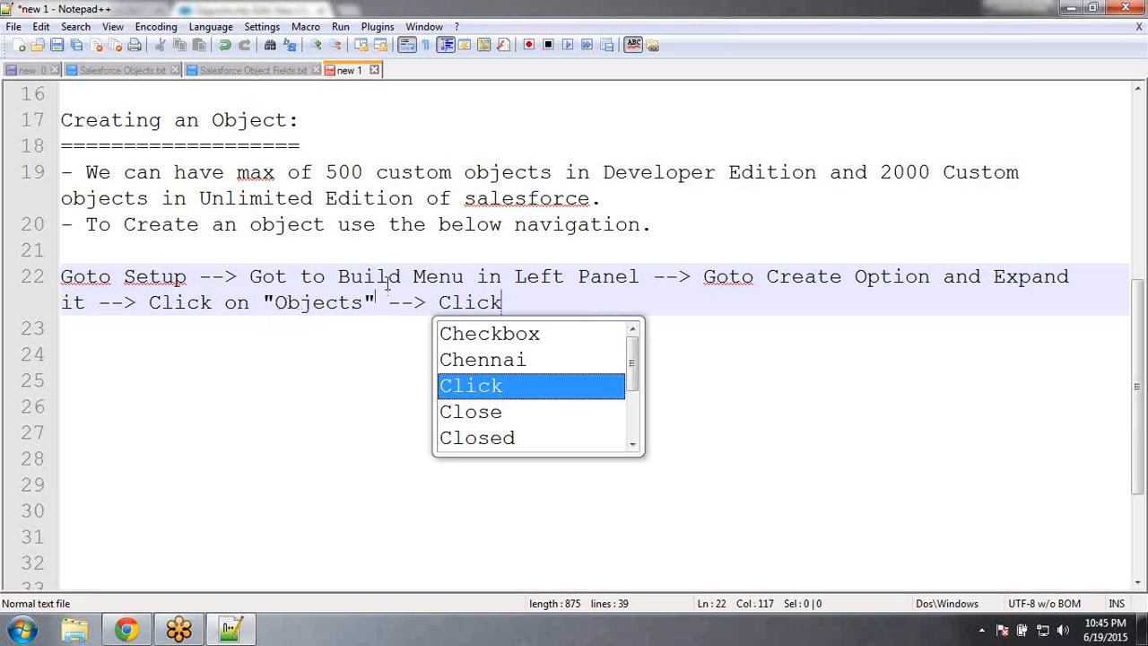
pyautogui.write('New')
pyautogui.press('BackSpace')
pyautogui.press('BackSpace')
pyautogui.press('BackSpace')
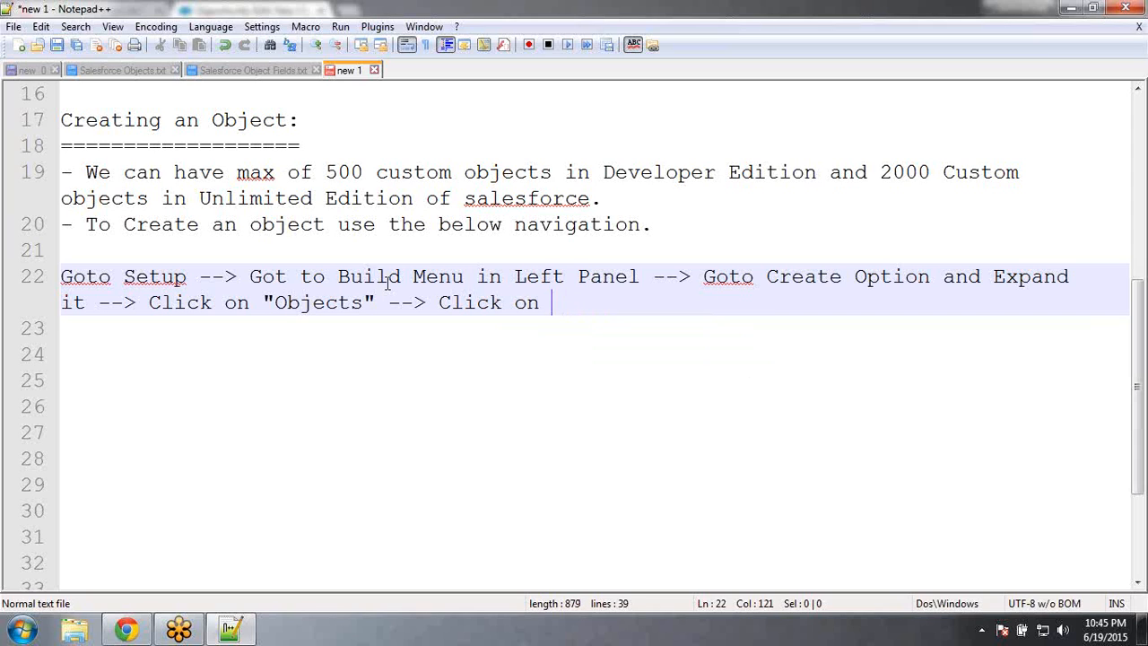
pyautogui.write('C')
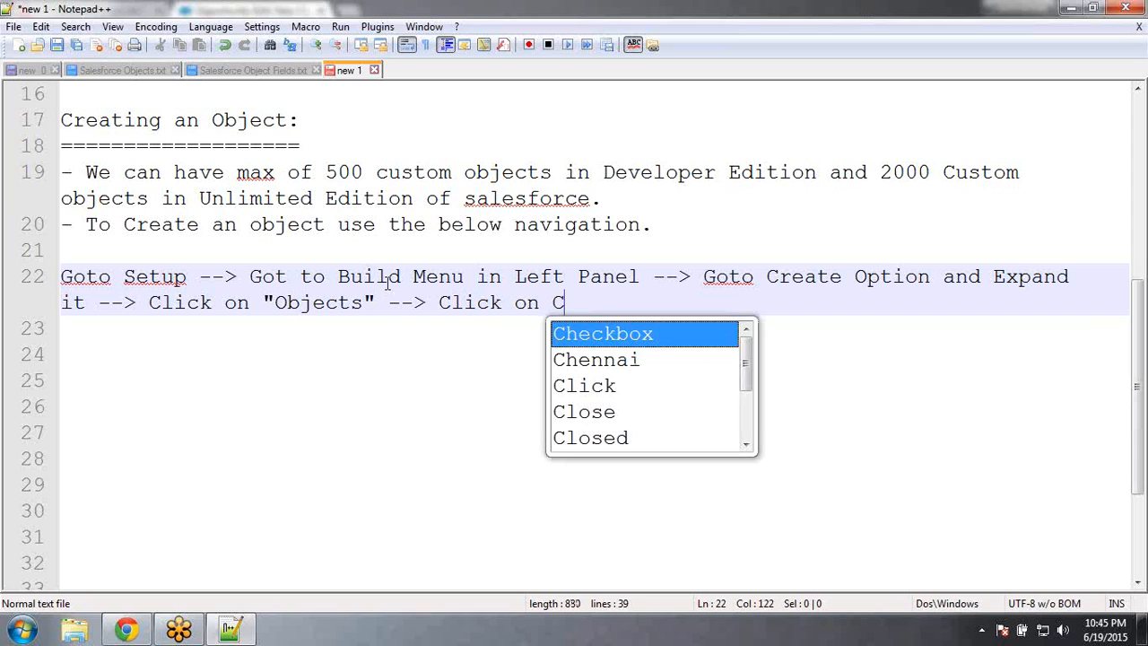
pyautogui.write('ustom O')
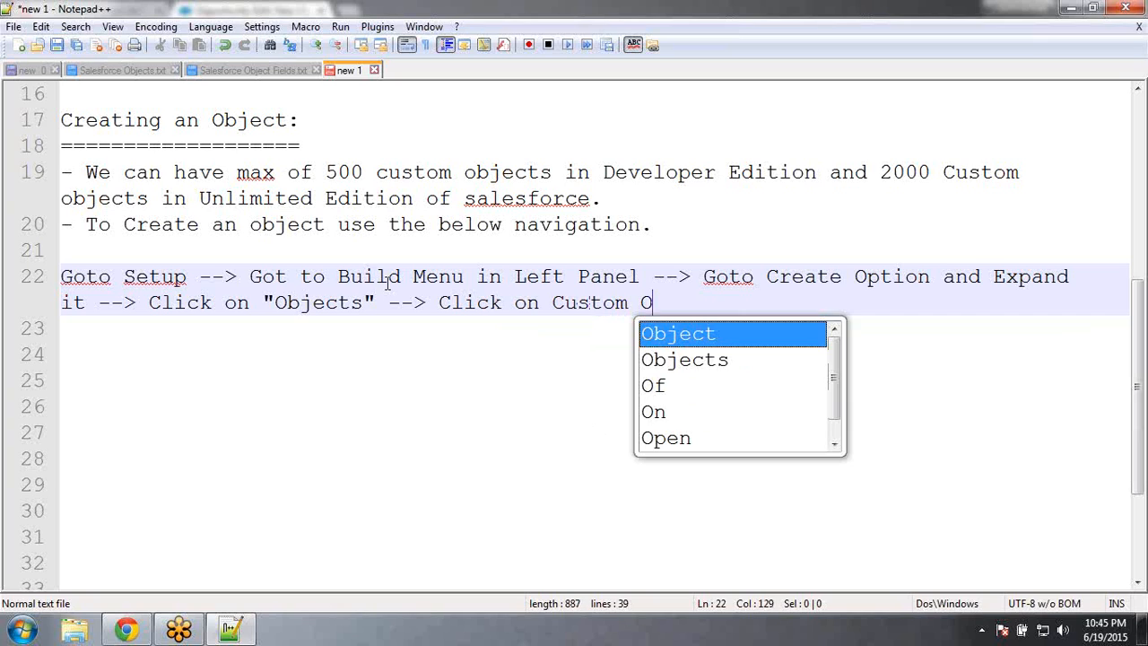
pyautogui.write('bject.')
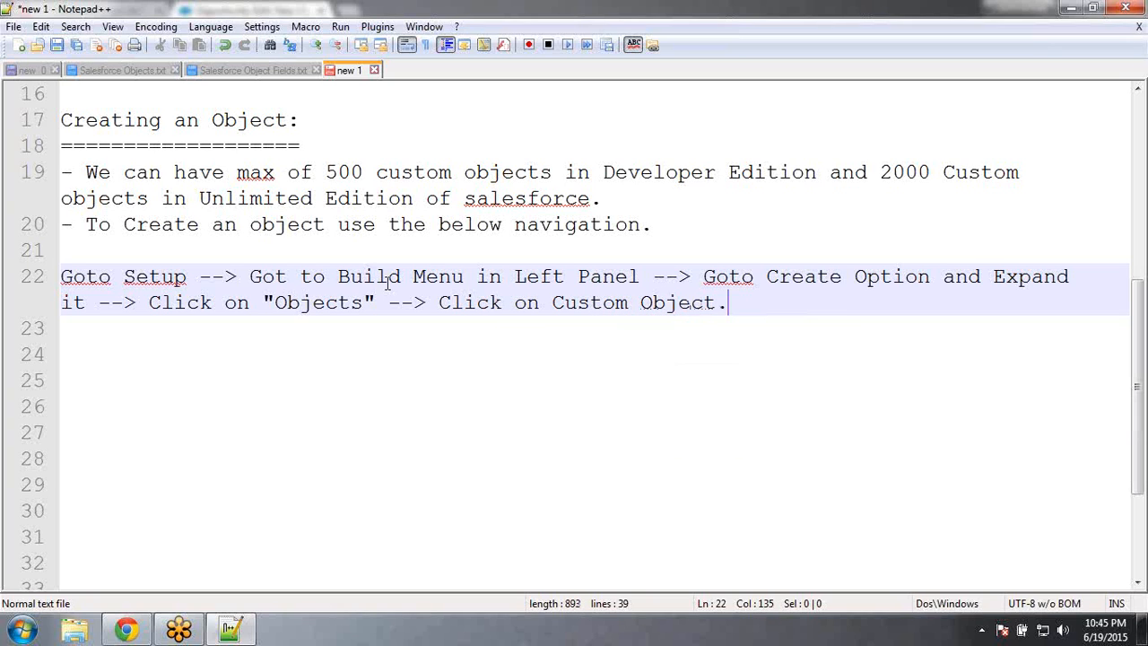
# Insert the word "New" before "Custom Object" in the navigation path and add two new lines below it
pyautogui.press('Left')
pyautogui.press('Left')
pyautogui.press('Left')
pyautogui.press('Left')
pyautogui.press('Left')
pyautogui.press('Left')
pyautogui.write('New')
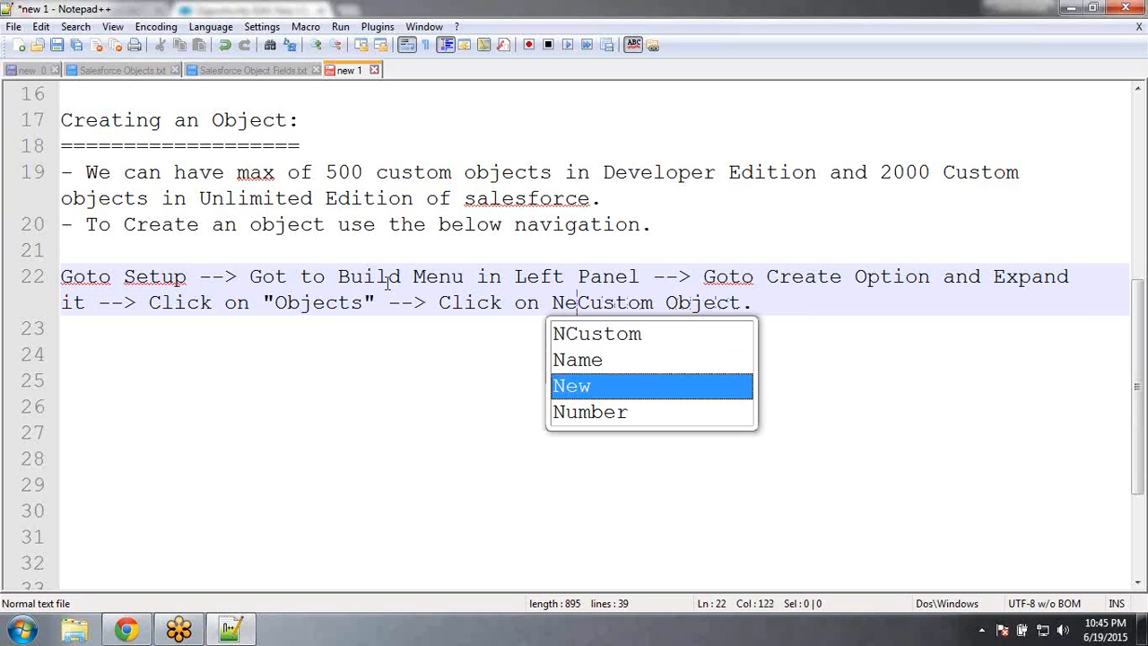
pyautogui.press('End')
pyautogui.write('.')
pyautogui.press('BackSpace')
pyautogui.press('Return')
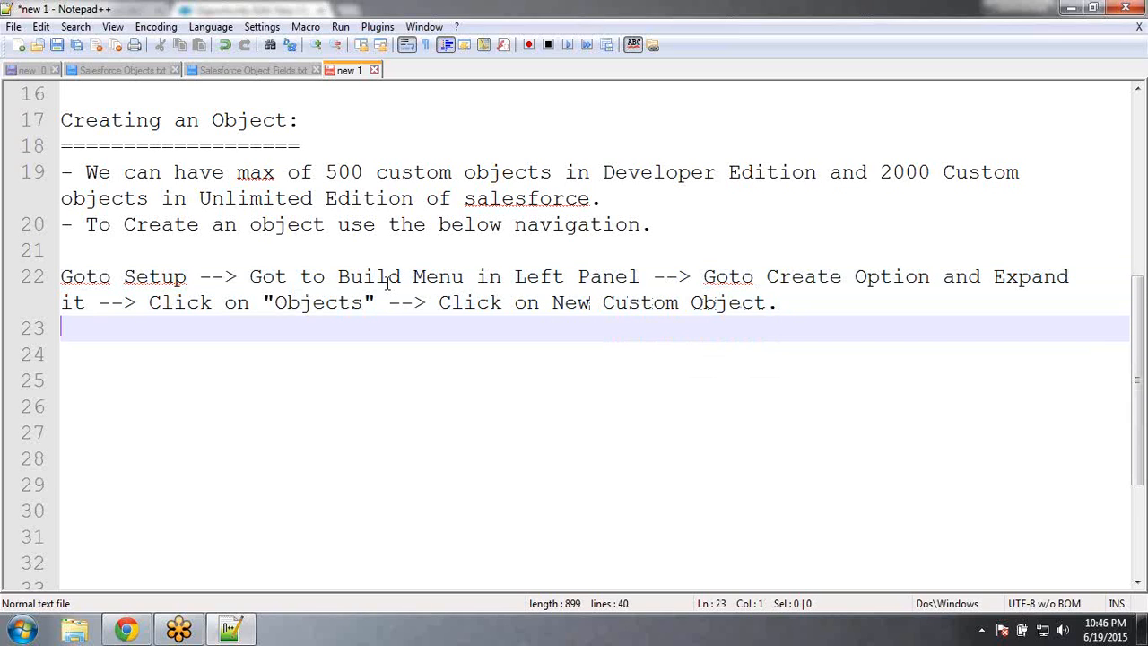
pyautogui.press('Return')
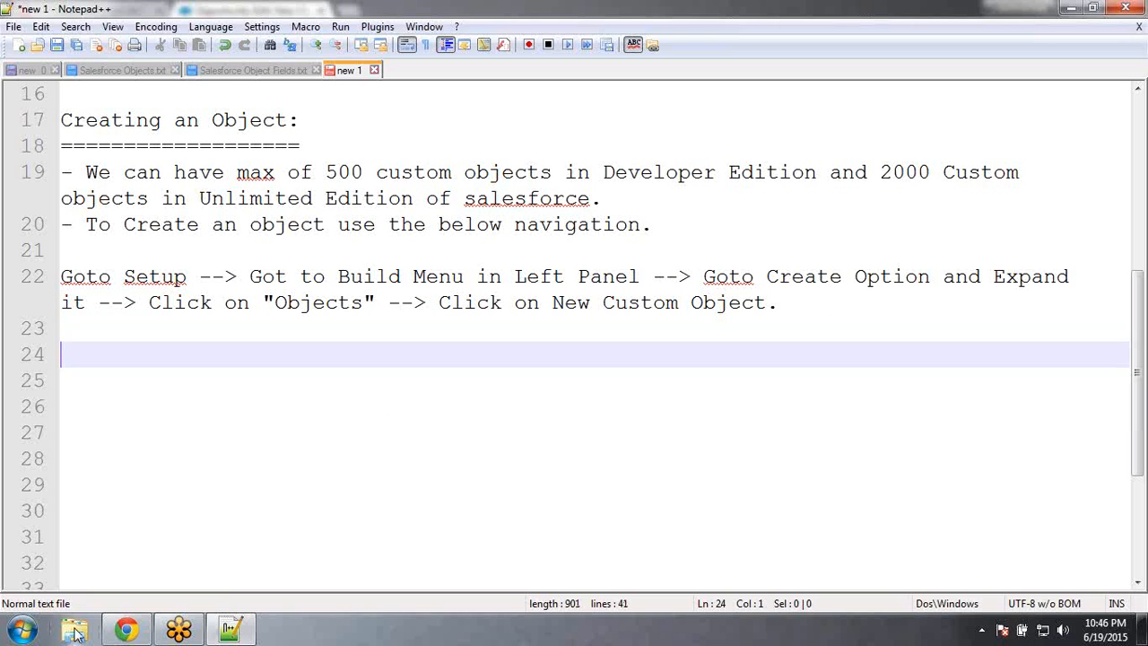
# Switch to Salesforce in Chrome and open the Custom Objects setup page, highlighting its description of custom objects
pyautogui.click(126, 631)
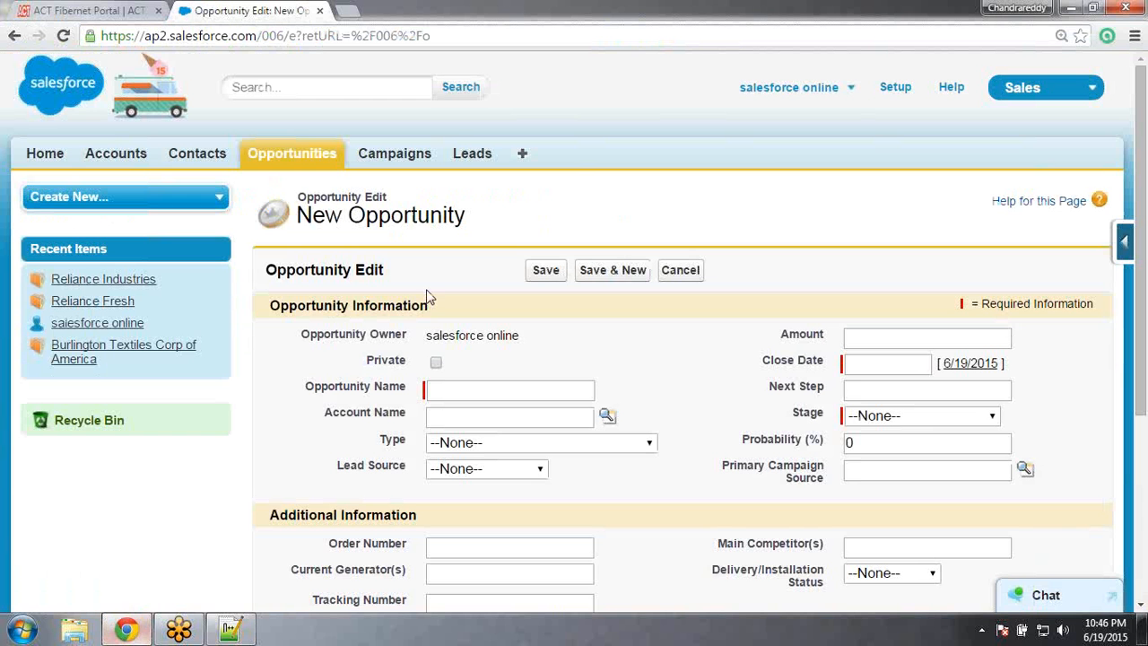
pyautogui.click(895, 90)
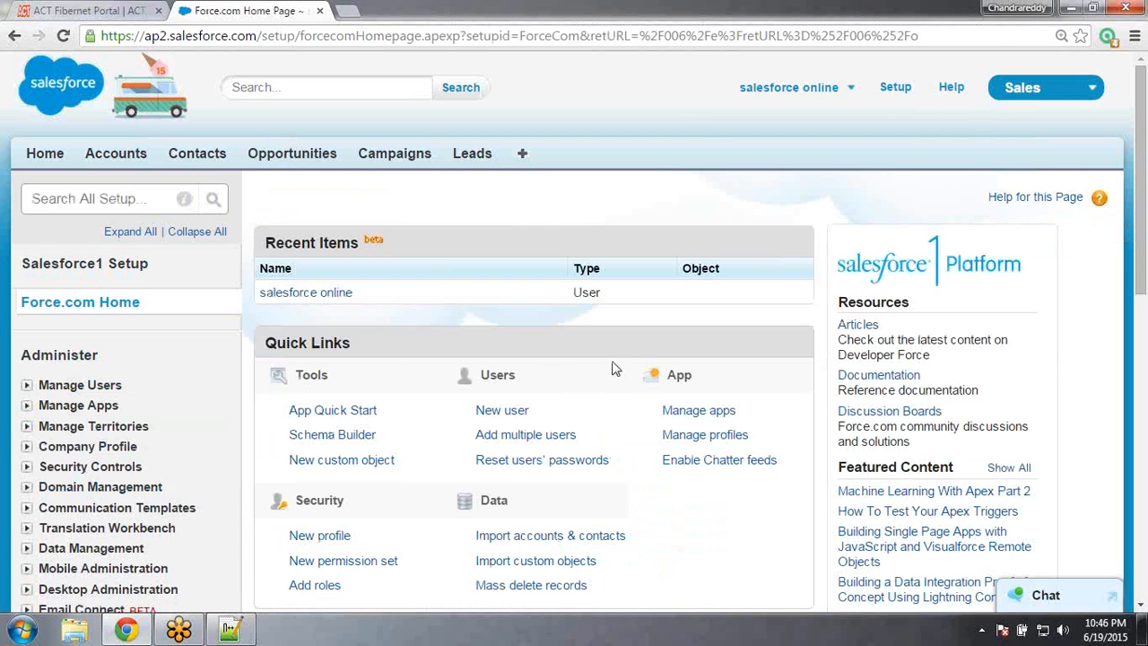
pyautogui.moveTo(1144, 222); pyautogui.dragTo(899, 482)
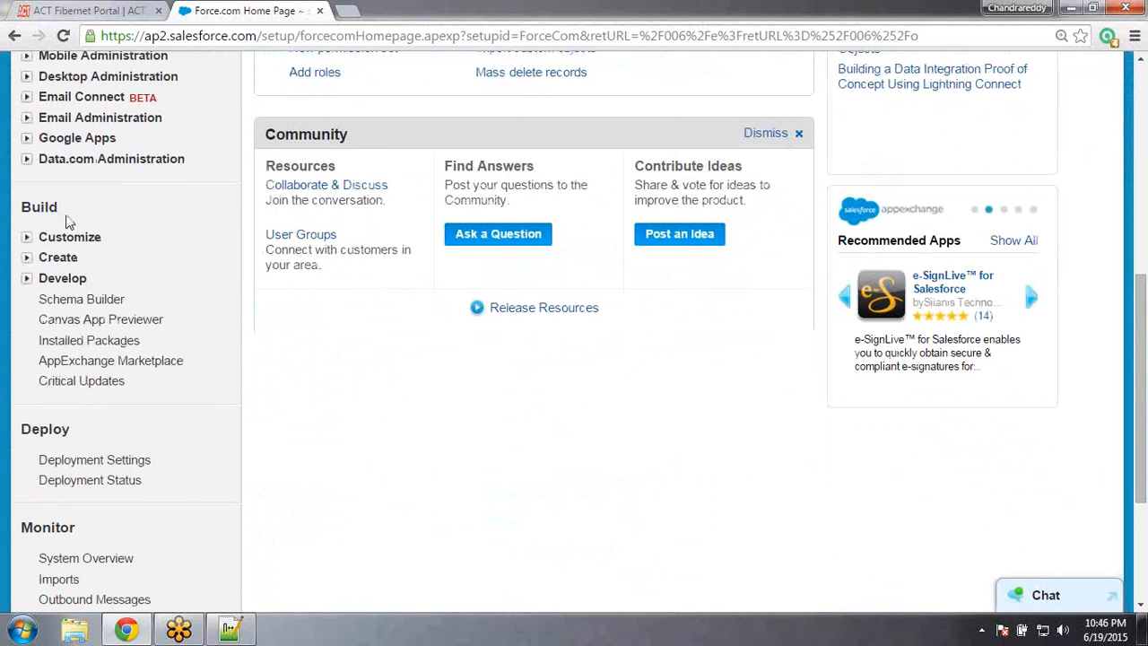
pyautogui.click(26, 257)
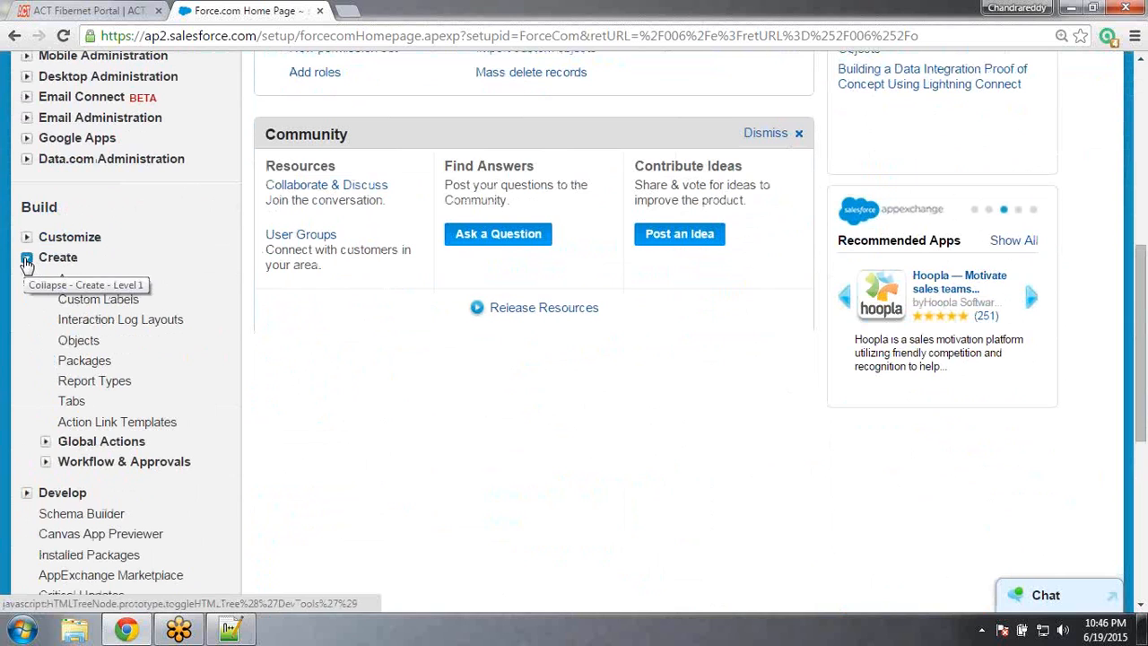
pyautogui.click(79, 341)
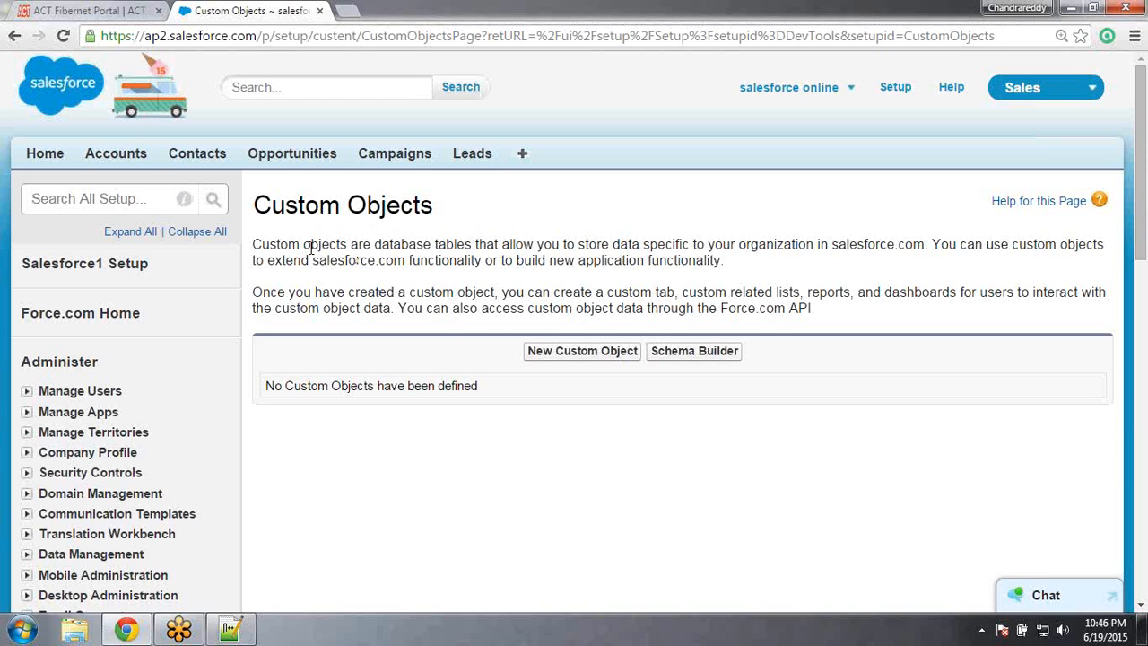
pyautogui.moveTo(256, 244); pyautogui.dragTo(605, 276)
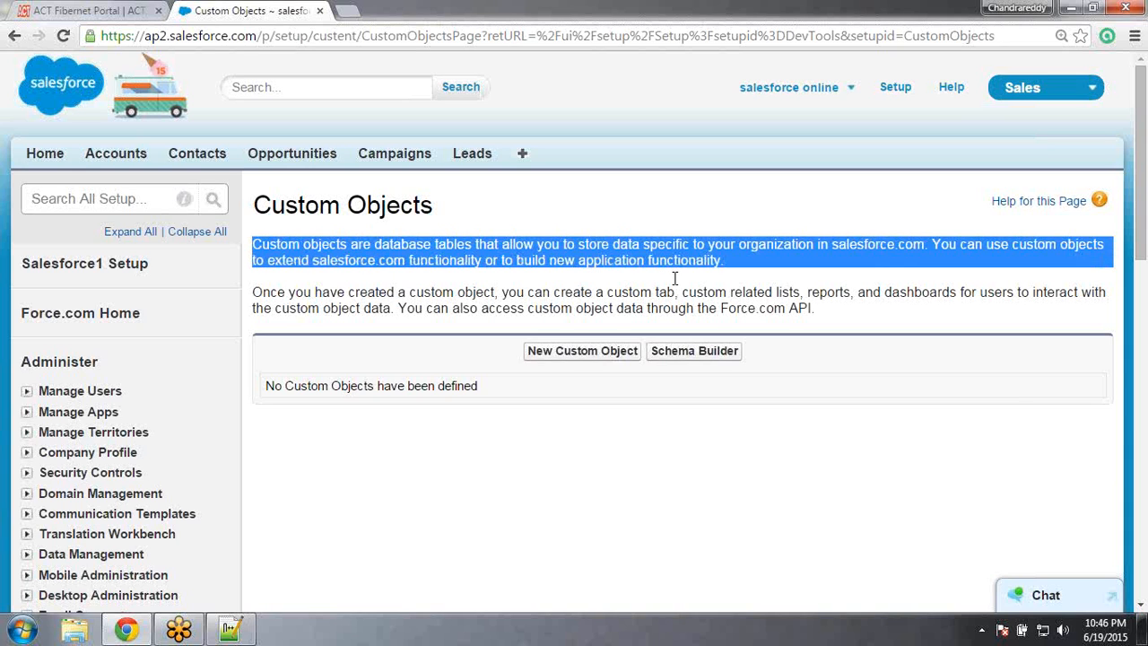
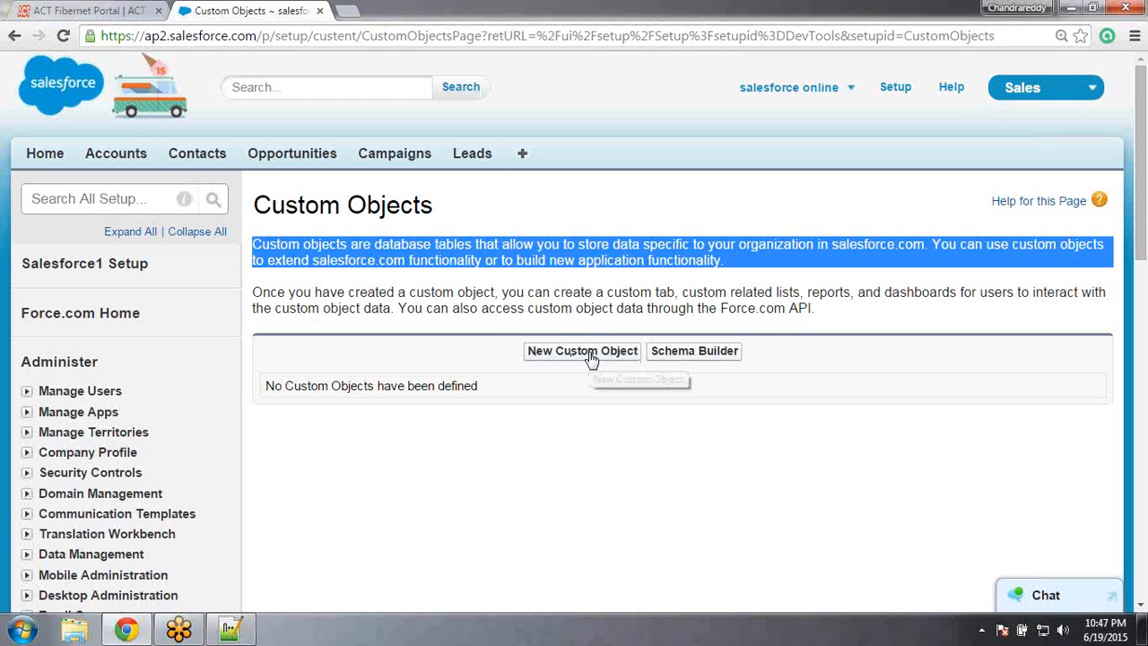
# Start a new custom object definition and review the example singular and plural labels
pyautogui.click(590, 355)
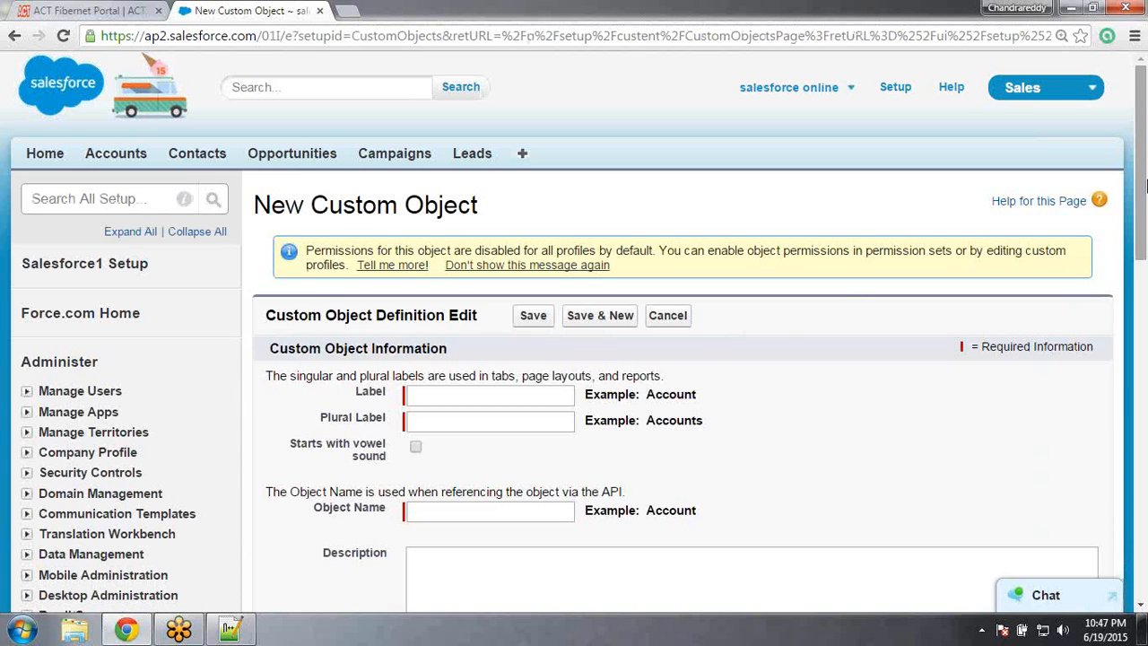
pyautogui.moveTo(1142, 179); pyautogui.dragTo(1145, 253)
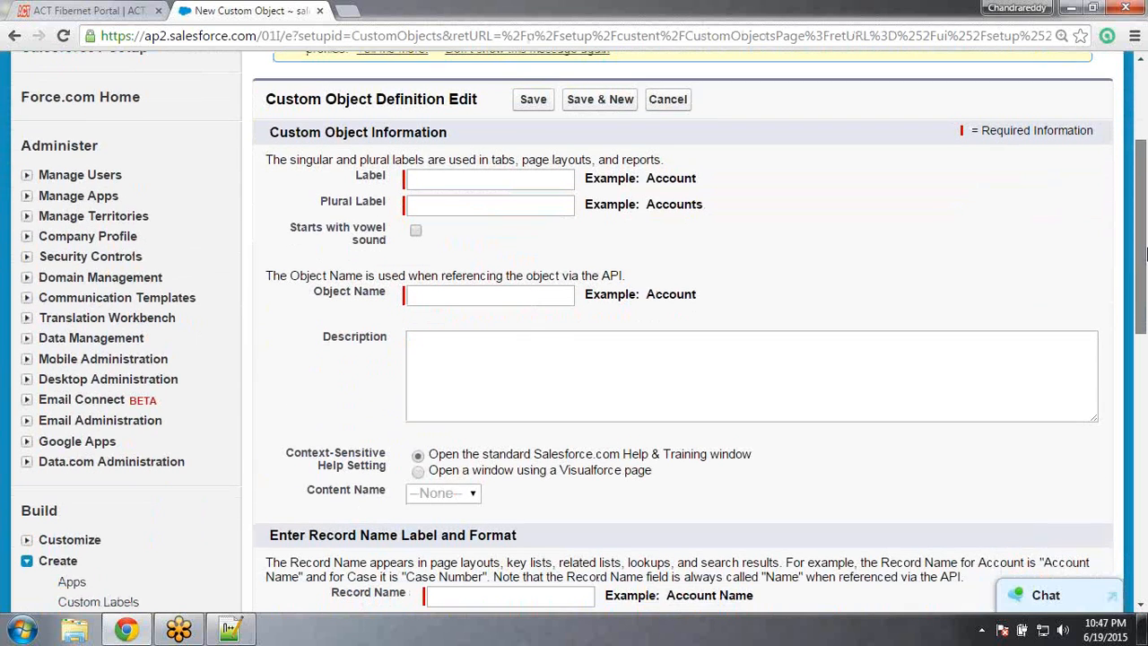
pyautogui.click(501, 179)
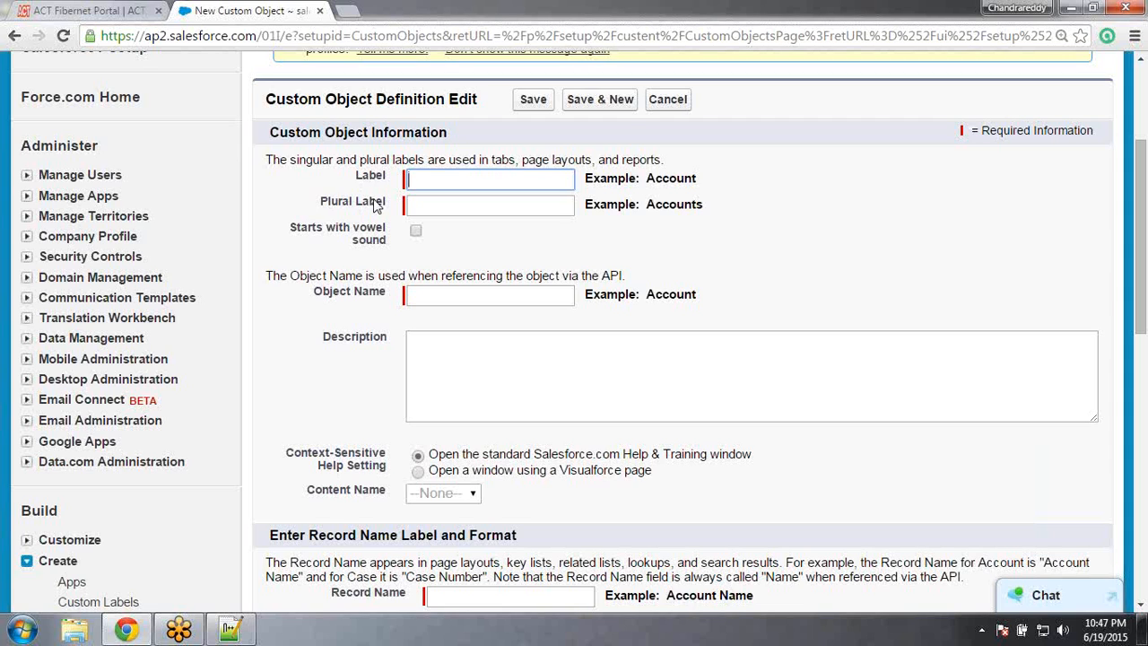
pyautogui.click(588, 180)
pyautogui.moveTo(588, 180); pyautogui.dragTo(704, 189)
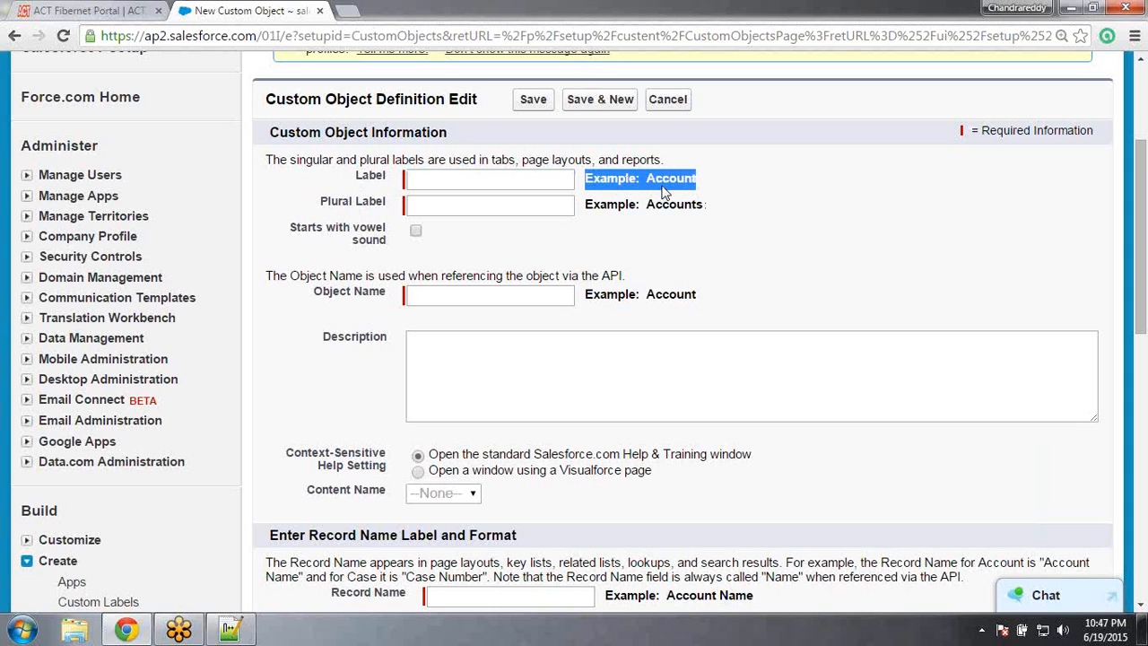
pyautogui.moveTo(584, 205); pyautogui.dragTo(707, 206)
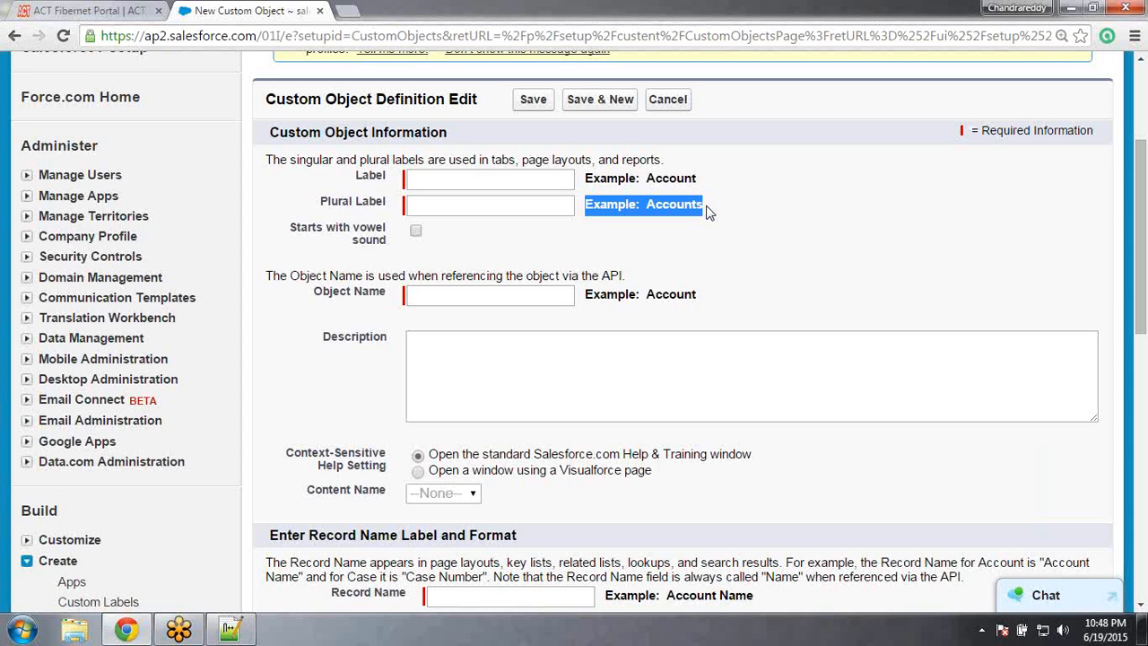
# Give the custom object the label Position and the plural label Positions, and check its object name
pyautogui.click(466, 184)
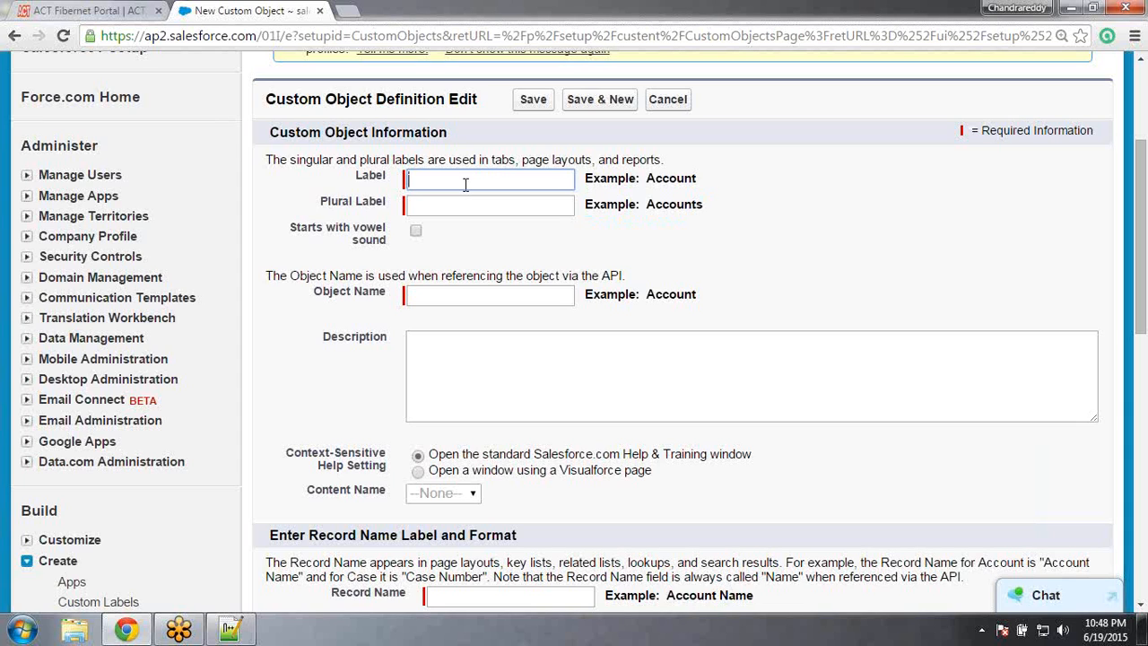
pyautogui.write('Position')
pyautogui.press('Tab')
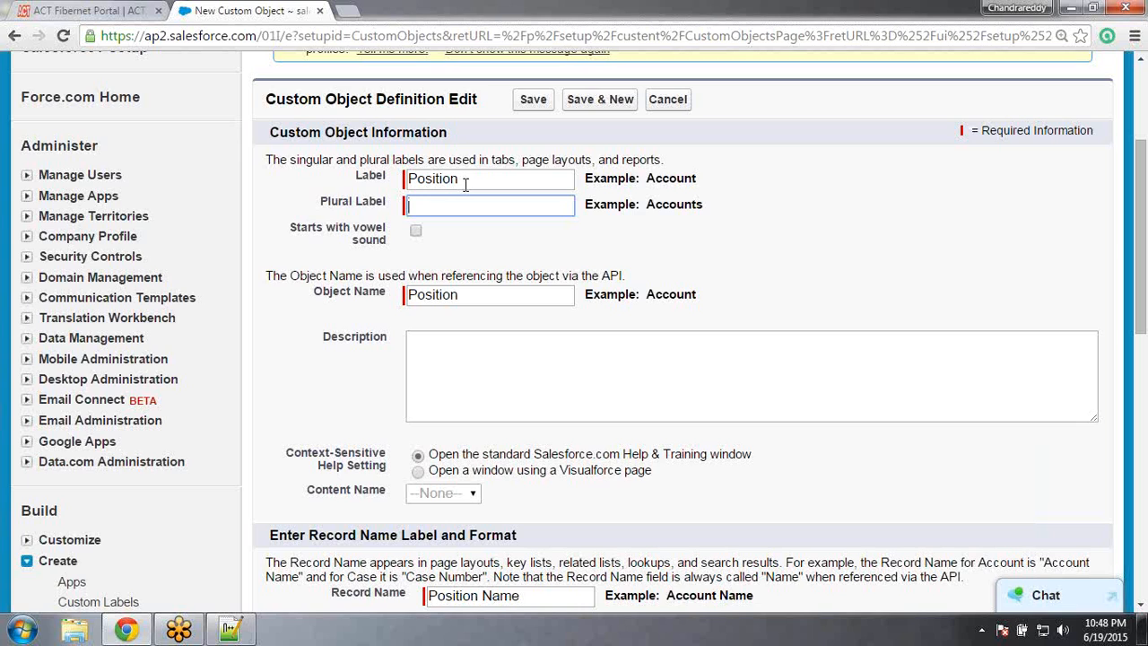
pyautogui.write('Positions')
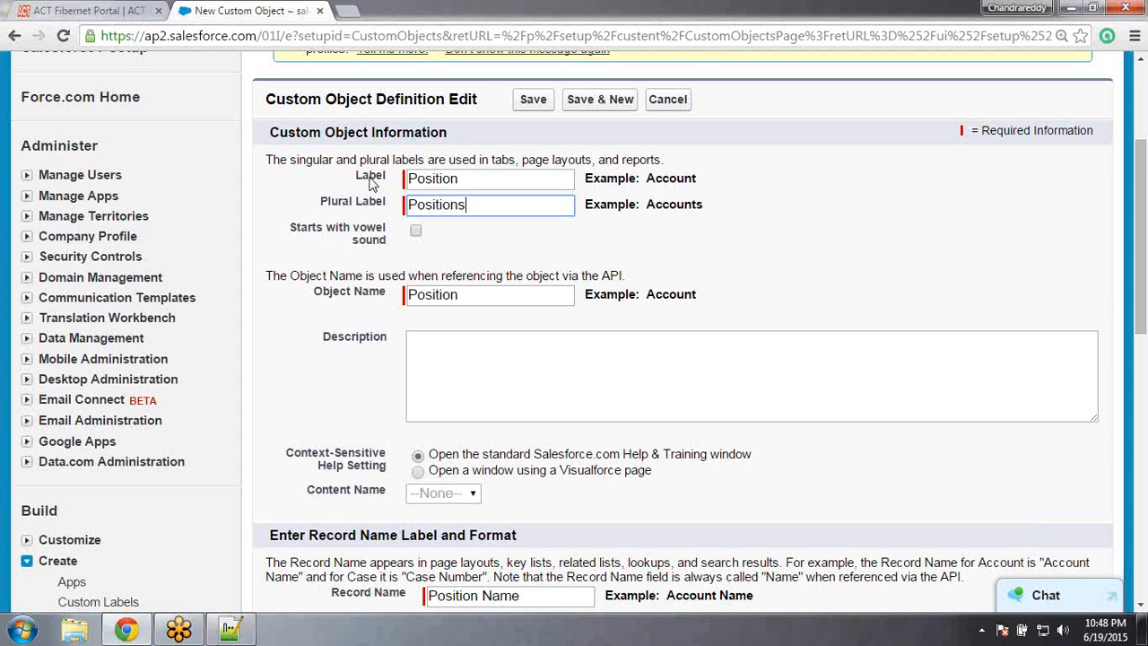
pyautogui.moveTo(315, 293); pyautogui.dragTo(404, 299)
pyautogui.click(447, 316)
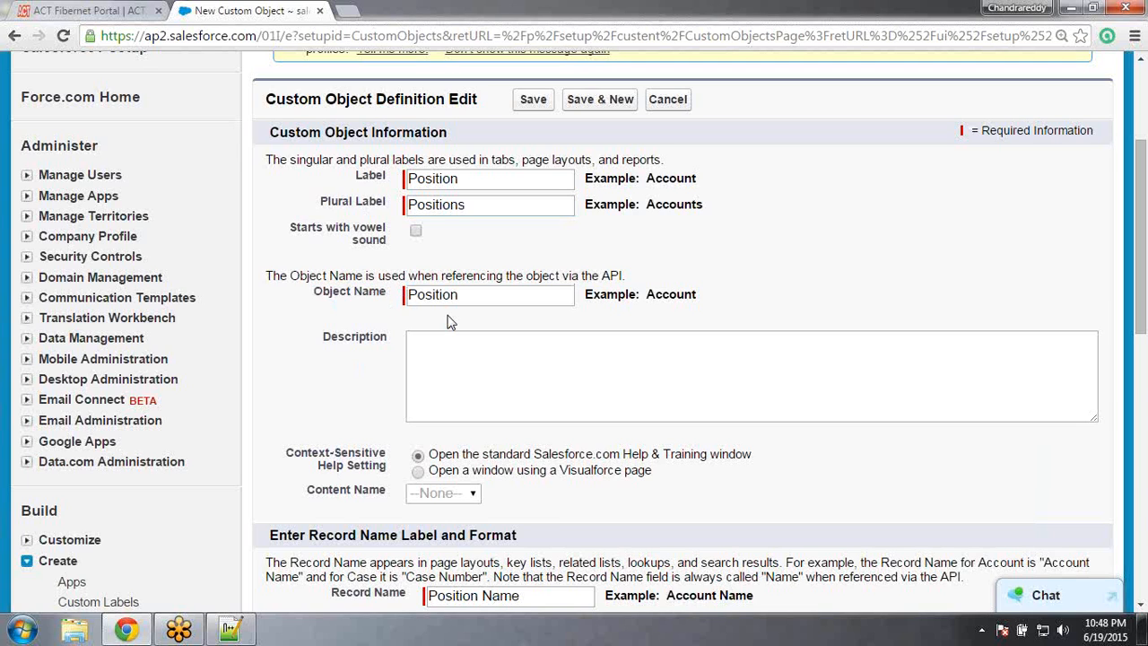
pyautogui.moveTo(477, 300); pyautogui.dragTo(408, 297)
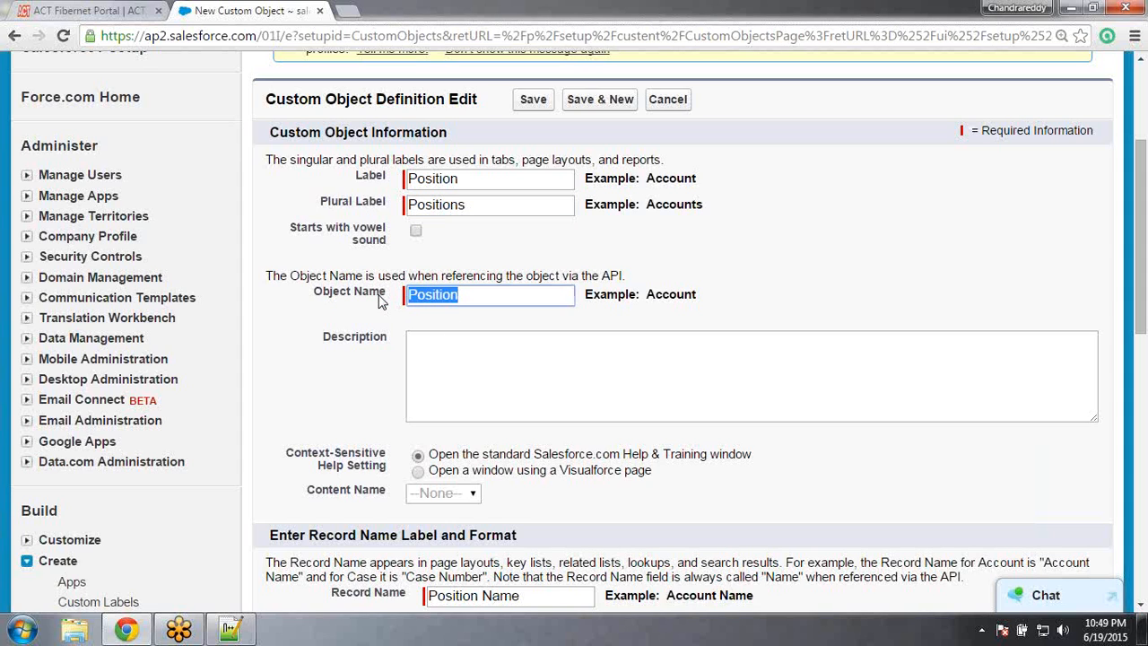
pyautogui.click(370, 310)
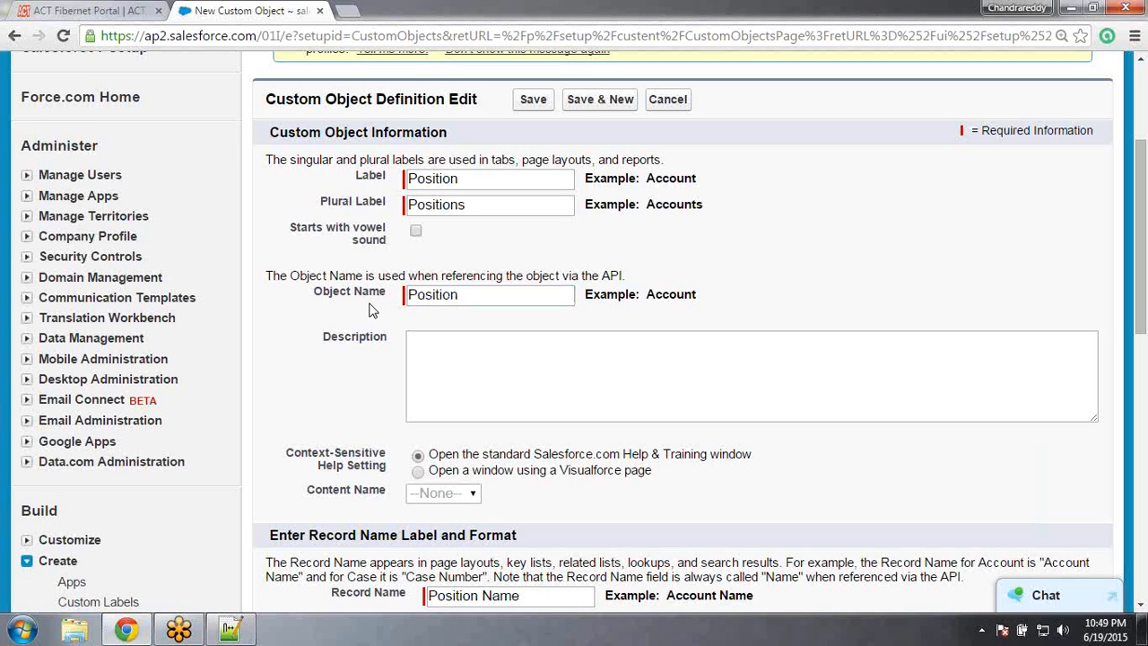
pyautogui.doubleClick(428, 299)
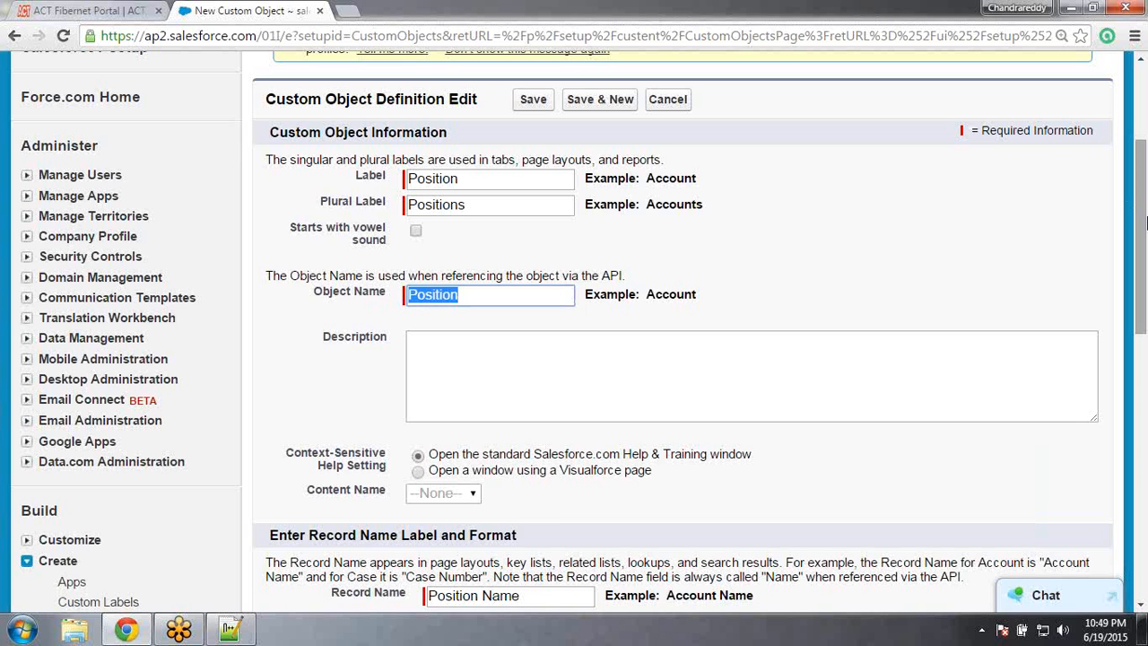
# Review the custom object's optional features and enable Allow Reports
pyautogui.moveTo(1144, 222); pyautogui.dragTo(1146, 401)
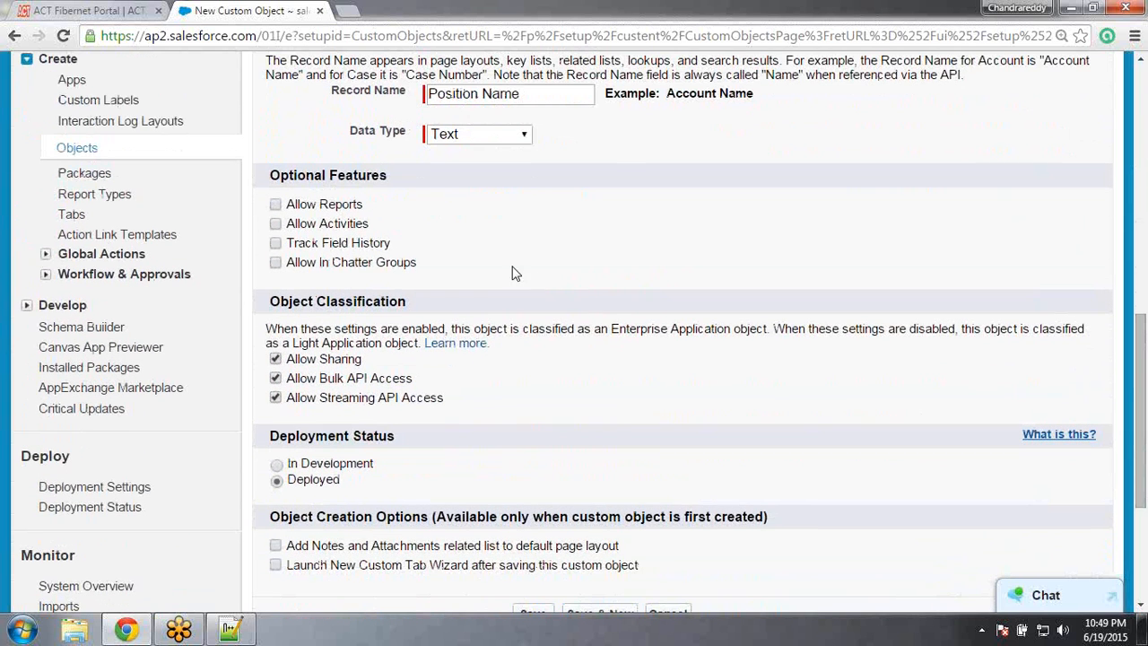
pyautogui.moveTo(271, 176); pyautogui.dragTo(391, 184)
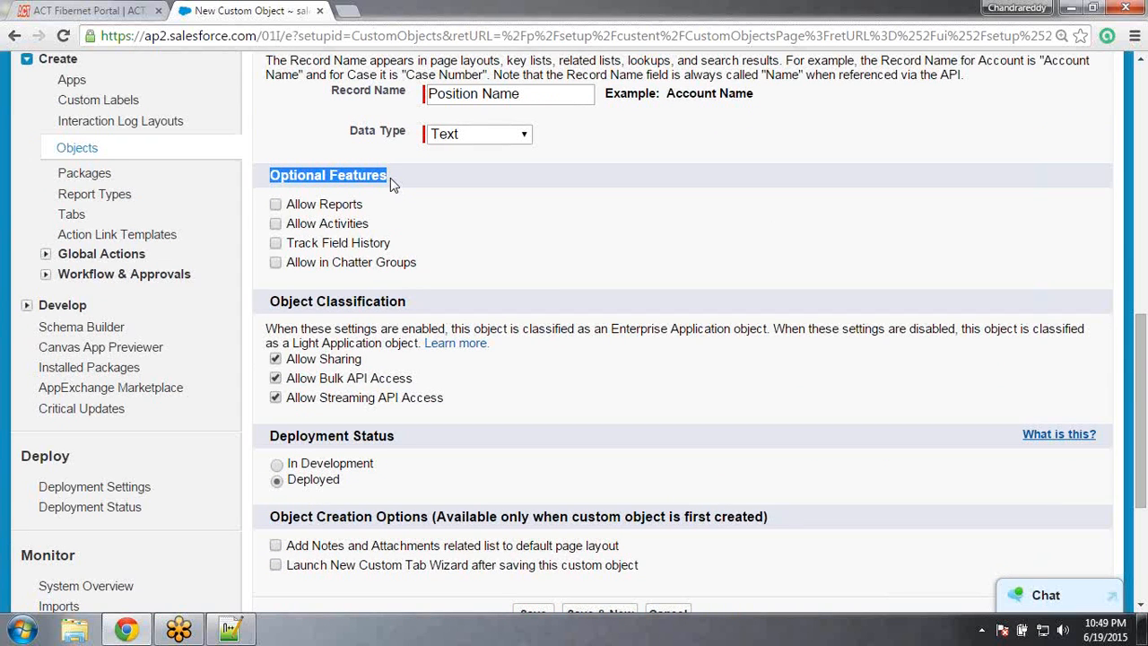
pyautogui.click(313, 182)
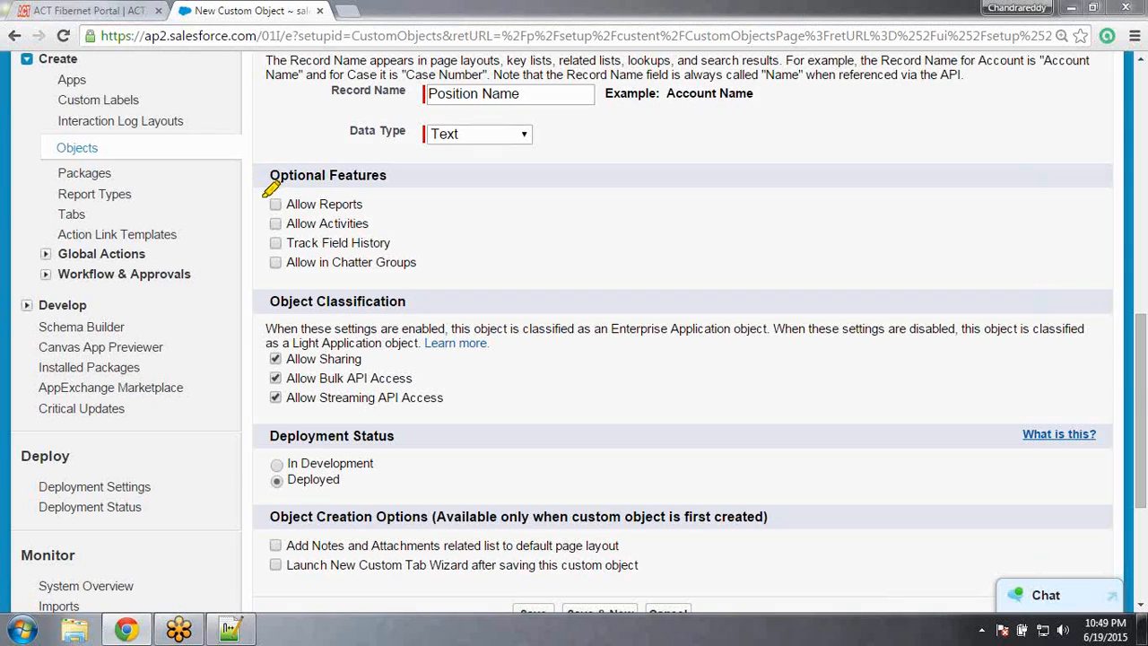
pyautogui.moveTo(268, 191)
pyautogui.mouseDown()
pyautogui.moveTo(285, 300)
pyautogui.moveTo(414, 256)
pyautogui.moveTo(433, 225)
pyautogui.moveTo(343, 179)
pyautogui.moveTo(279, 172)
pyautogui.moveTo(261, 185)
pyautogui.mouseUp()
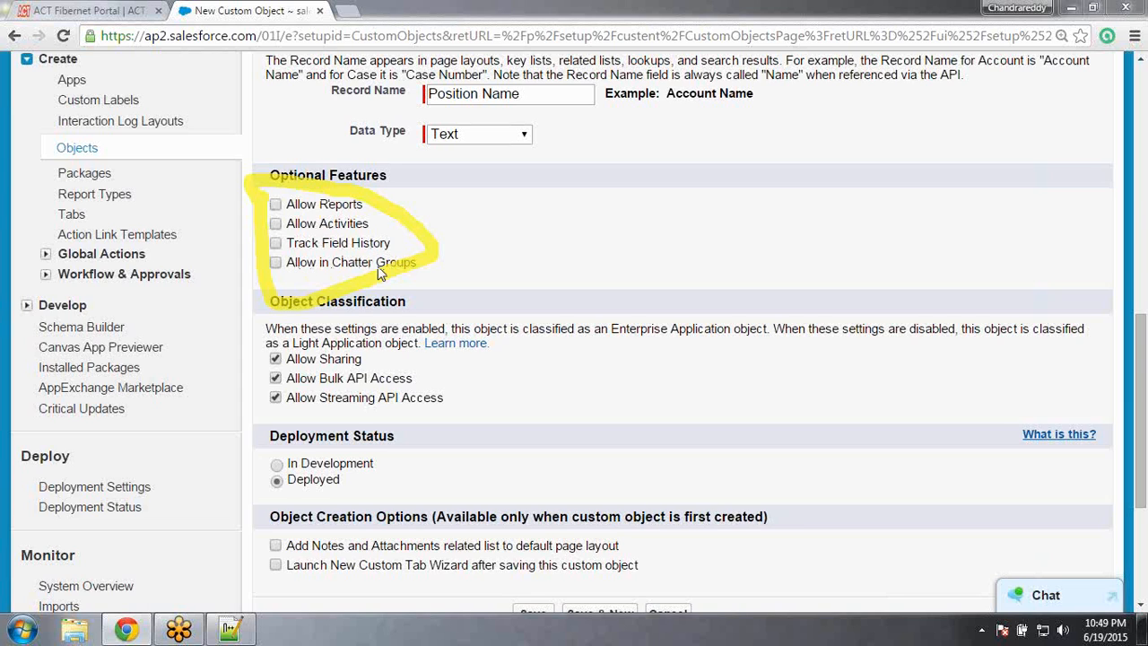
pyautogui.click(276, 205)
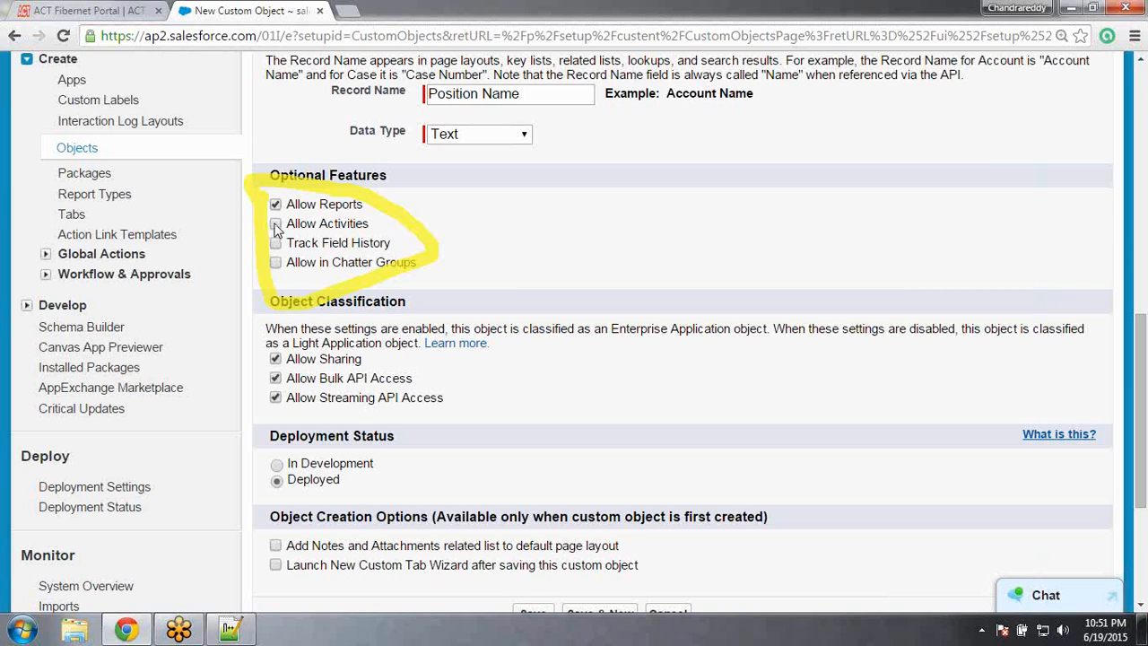
# Enable Allow Activities, Track Field History and Allow in Chatter Groups for the Position object
pyautogui.click(276, 225)
pyautogui.click(276, 244)
pyautogui.click(276, 264)
# Review the object creation options and enable launching the New Custom Tab Wizard after saving the custom object
pyautogui.moveTo(1143, 310); pyautogui.dragTo(1143, 489)
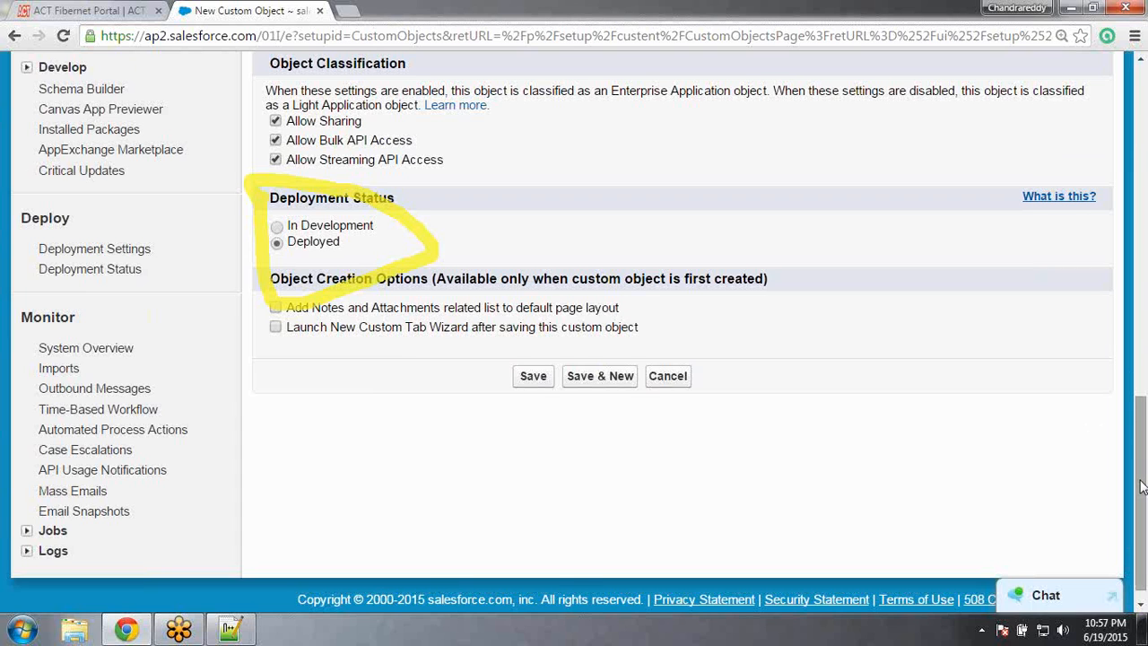
pyautogui.scroll(-1, 1141, 462)
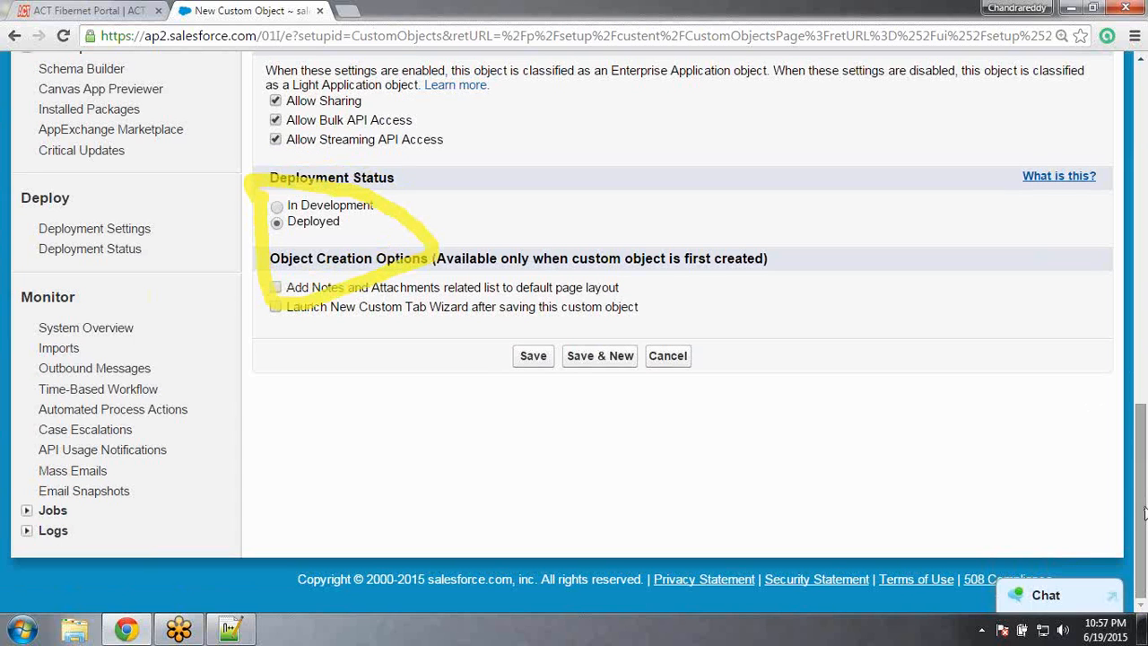
pyautogui.click(815, 54)
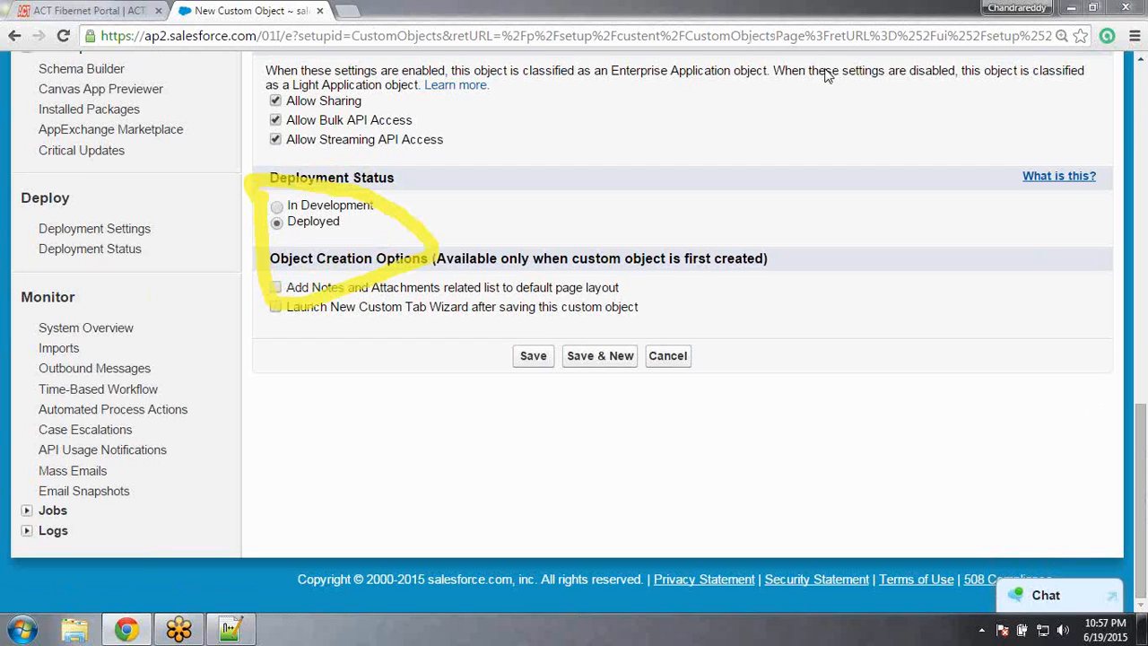
pyautogui.click(826, 69)
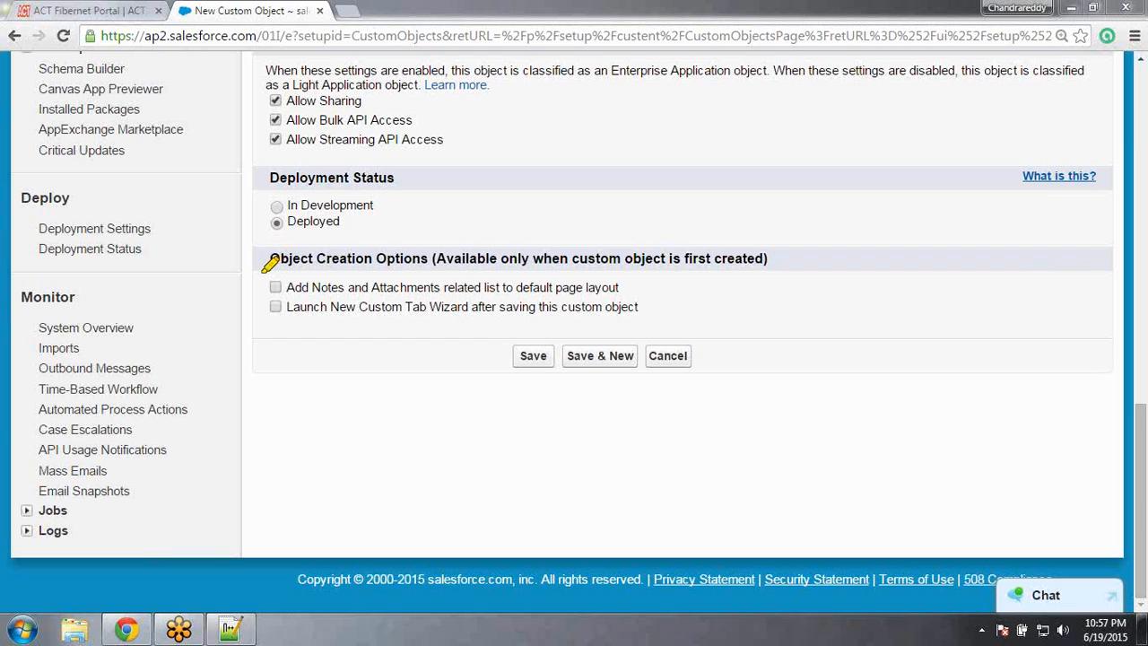
pyautogui.moveTo(257, 275)
pyautogui.mouseDown()
pyautogui.moveTo(269, 332)
pyautogui.moveTo(348, 349)
pyautogui.moveTo(633, 321)
pyautogui.moveTo(533, 248)
pyautogui.moveTo(271, 260)
pyautogui.mouseUp()
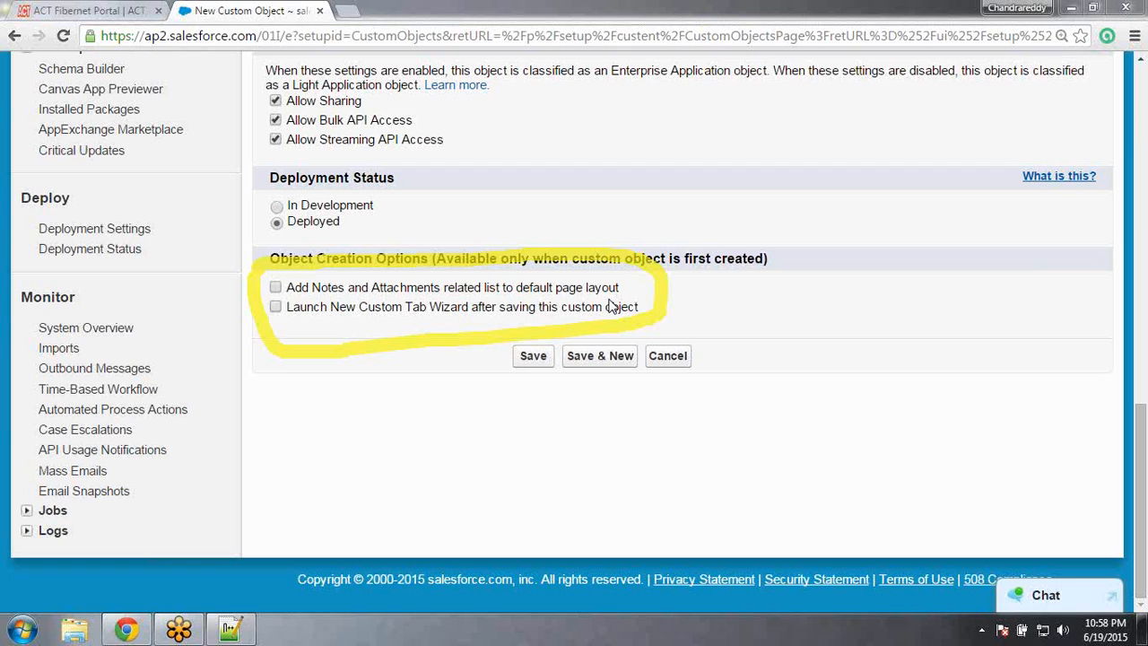
pyautogui.click(276, 307)
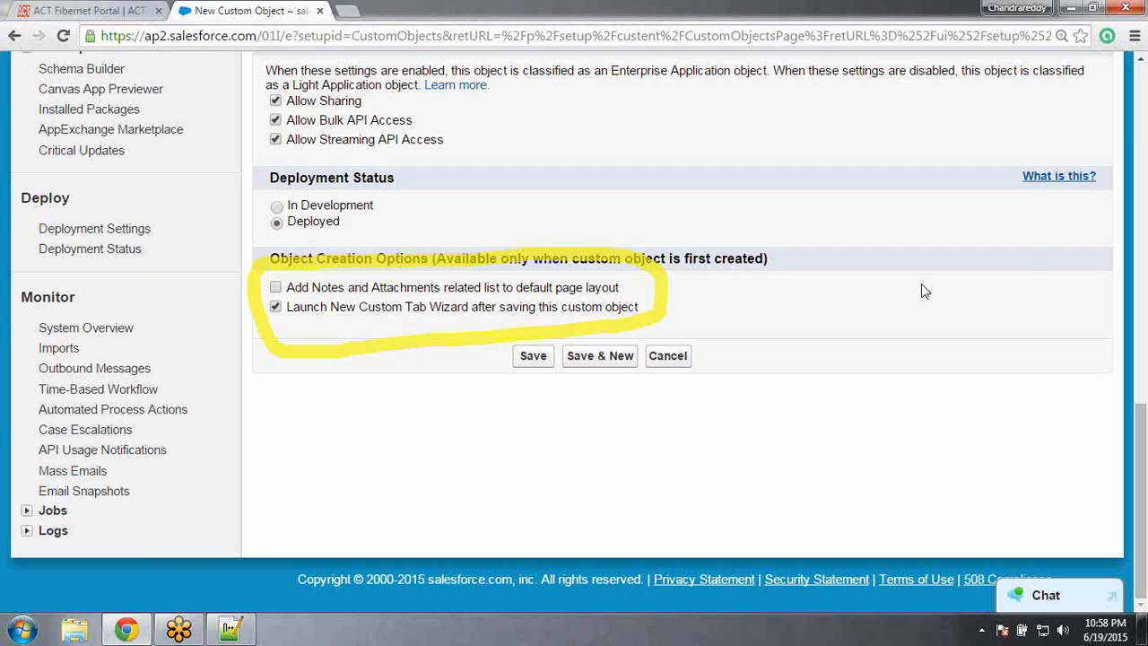
# Recheck the Position object's definition and save it to start the custom tab wizard
pyautogui.moveTo(1141, 473); pyautogui.dragTo(1143, 114)
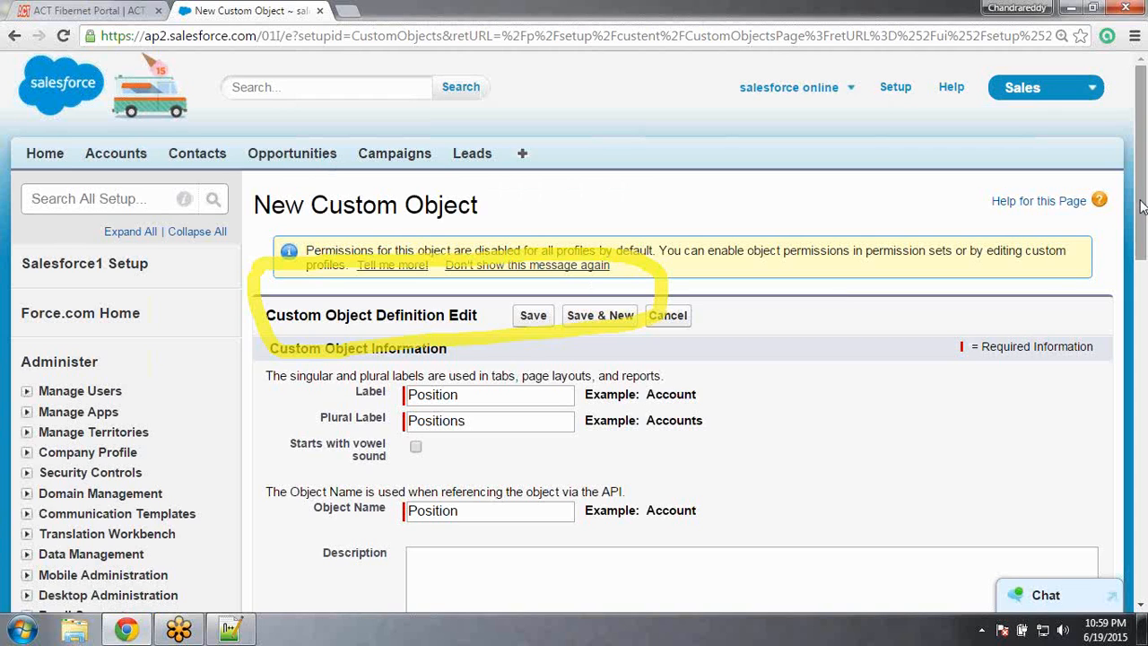
pyautogui.moveTo(1140, 206); pyautogui.dragTo(1143, 538)
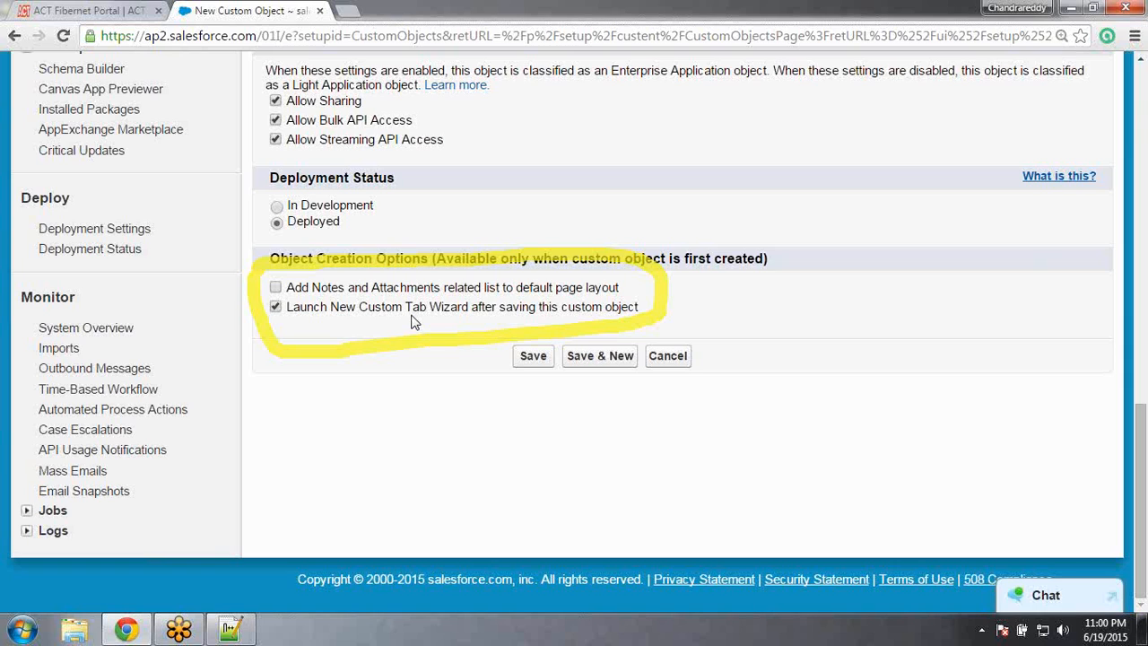
pyautogui.click(534, 357)
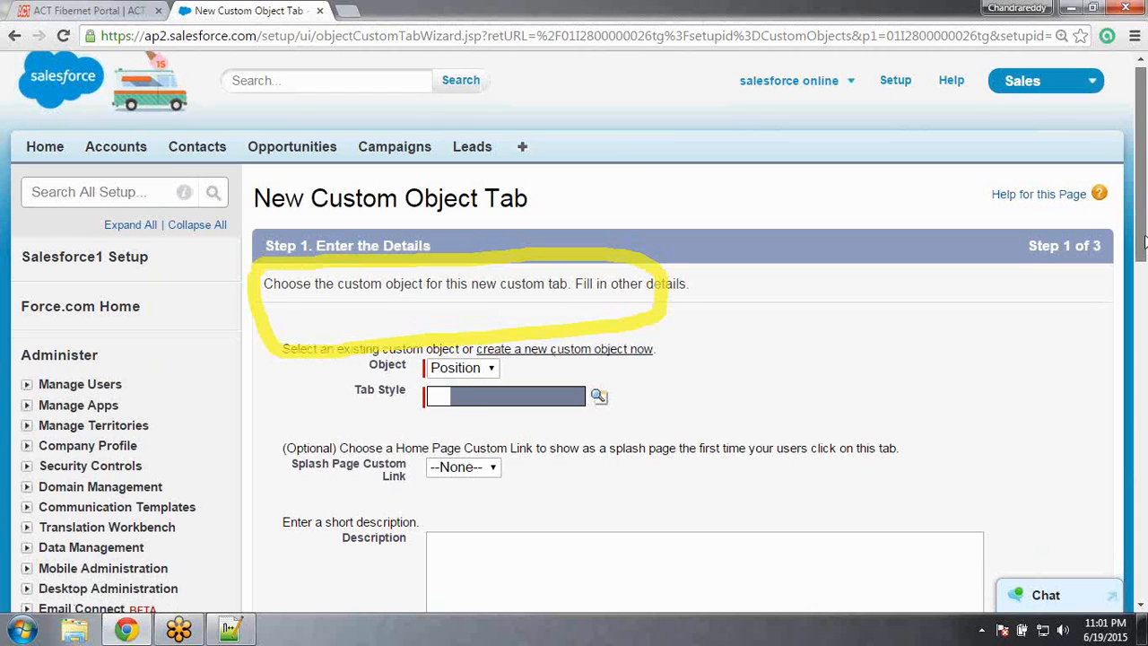
# Open Contacts in a separate browser tab and compare the icons and tab colours of Contacts, Opportunities, Campaigns and Leads
pyautogui.scroll(-1, 1141, 231)
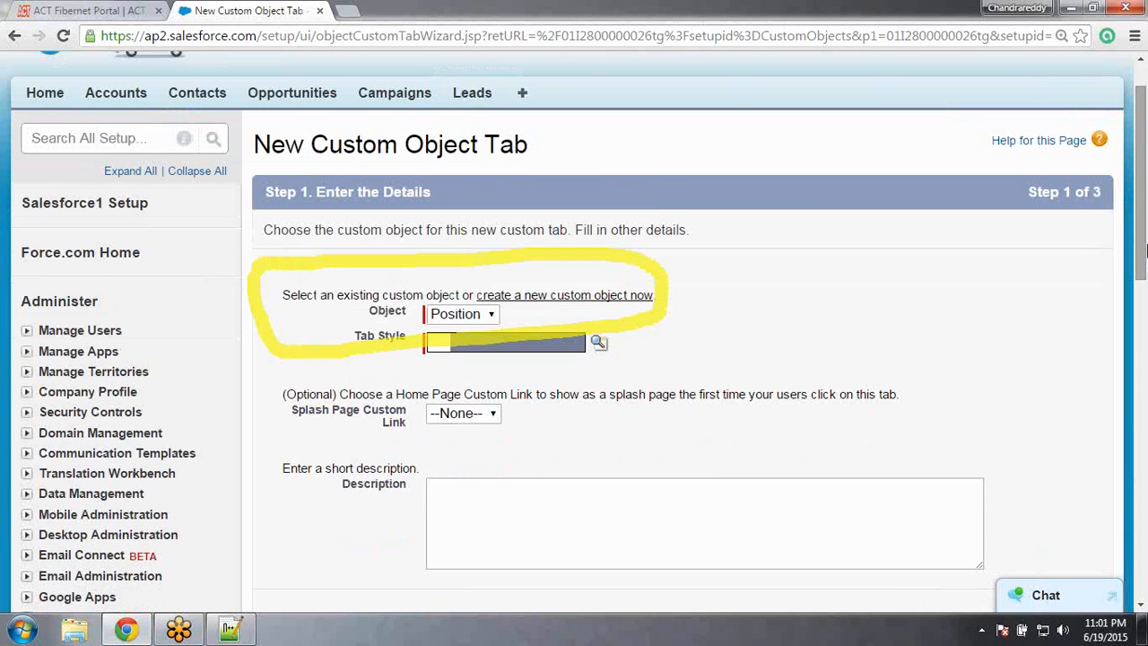
pyautogui.rightClick(183, 97)
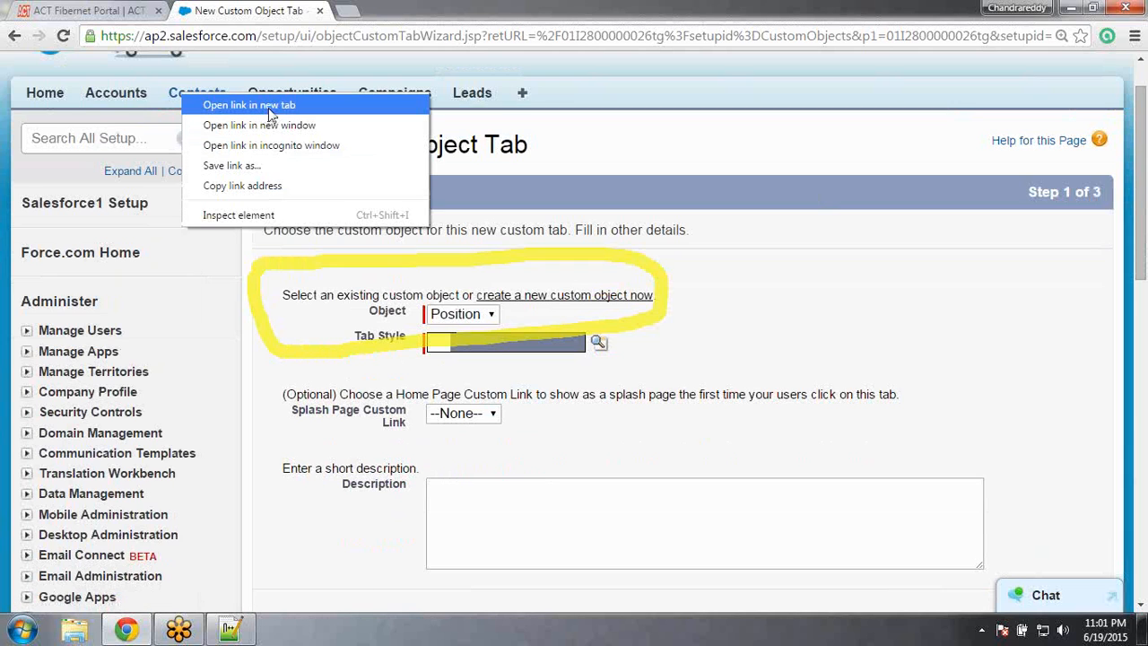
pyautogui.click(250, 105)
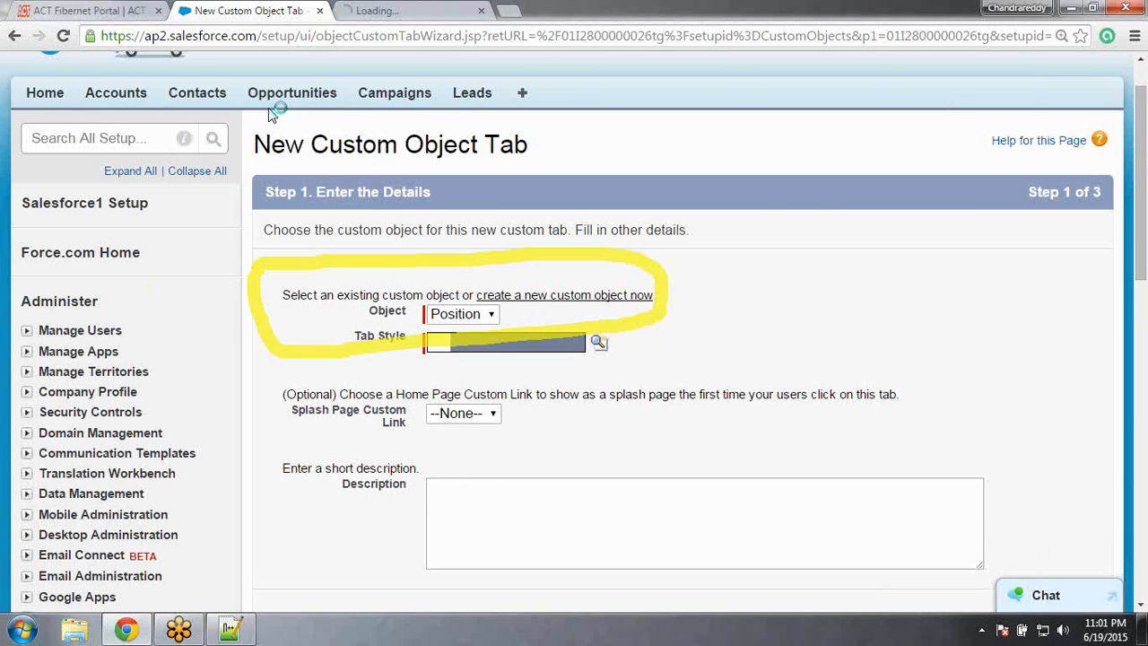
pyautogui.click(401, 13)
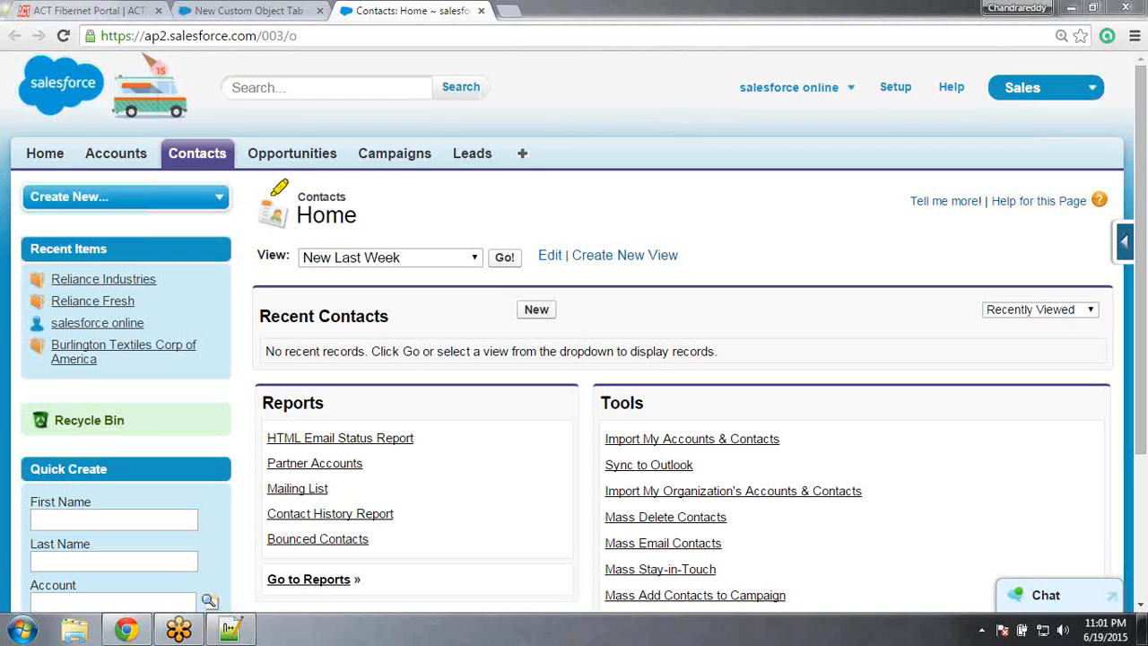
pyautogui.moveTo(255, 188)
pyautogui.mouseDown()
pyautogui.moveTo(264, 228)
pyautogui.moveTo(314, 224)
pyautogui.moveTo(285, 180)
pyautogui.moveTo(260, 183)
pyautogui.mouseUp()
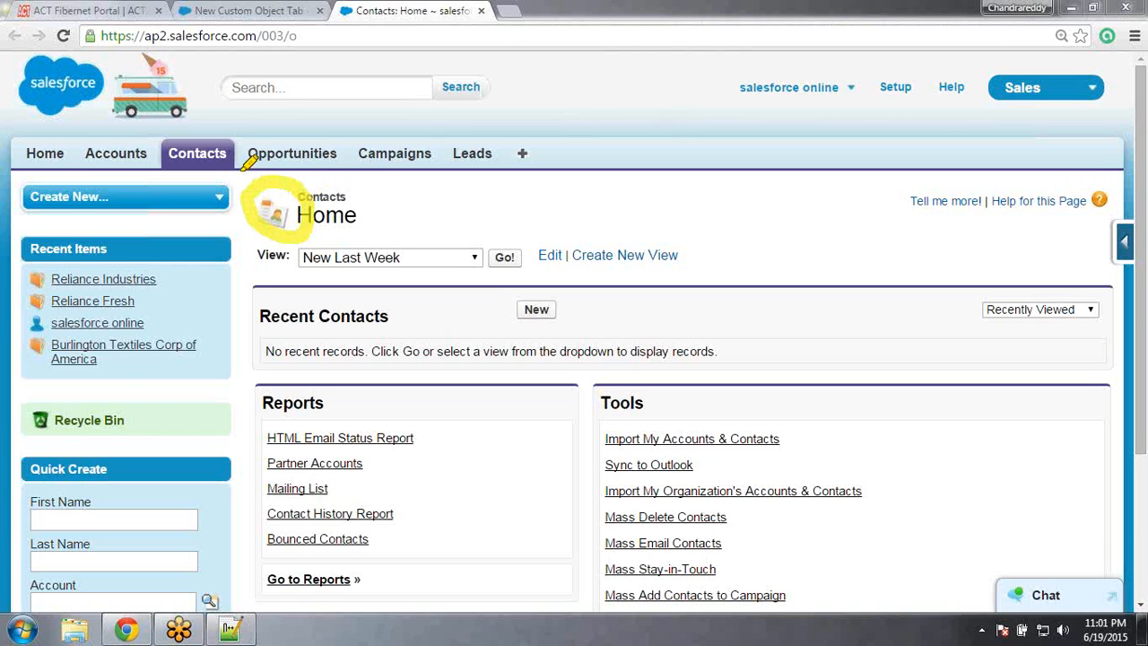
pyautogui.moveTo(231, 141)
pyautogui.mouseDown()
pyautogui.moveTo(180, 140)
pyautogui.moveTo(172, 164)
pyautogui.moveTo(229, 169)
pyautogui.moveTo(219, 137)
pyautogui.mouseUp()
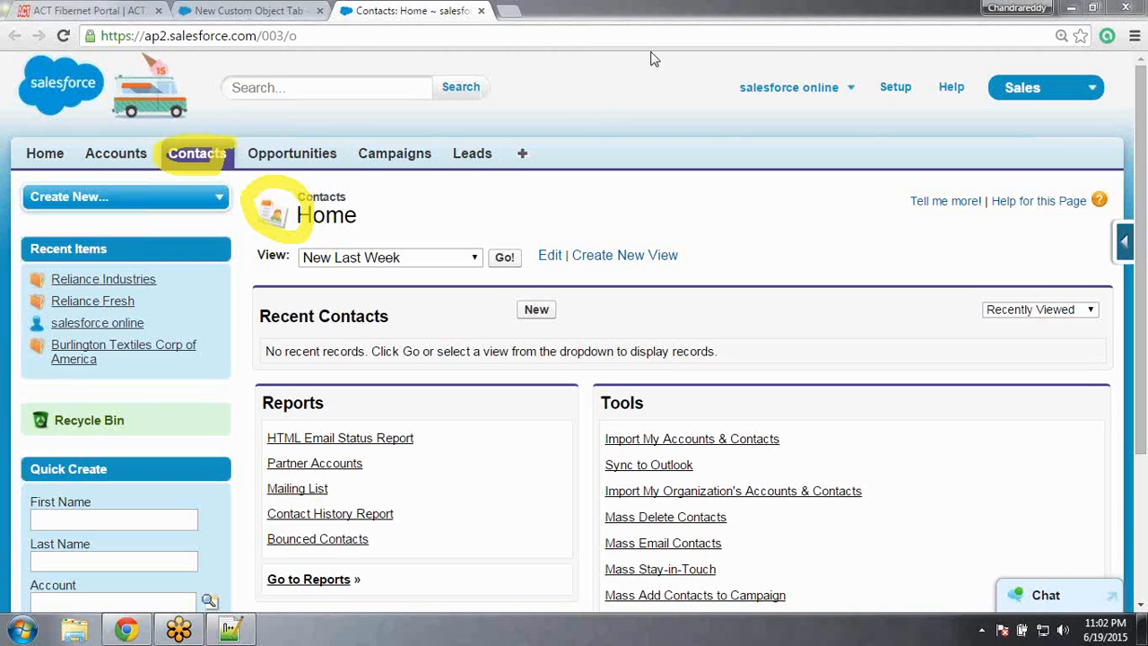
pyautogui.click(292, 157)
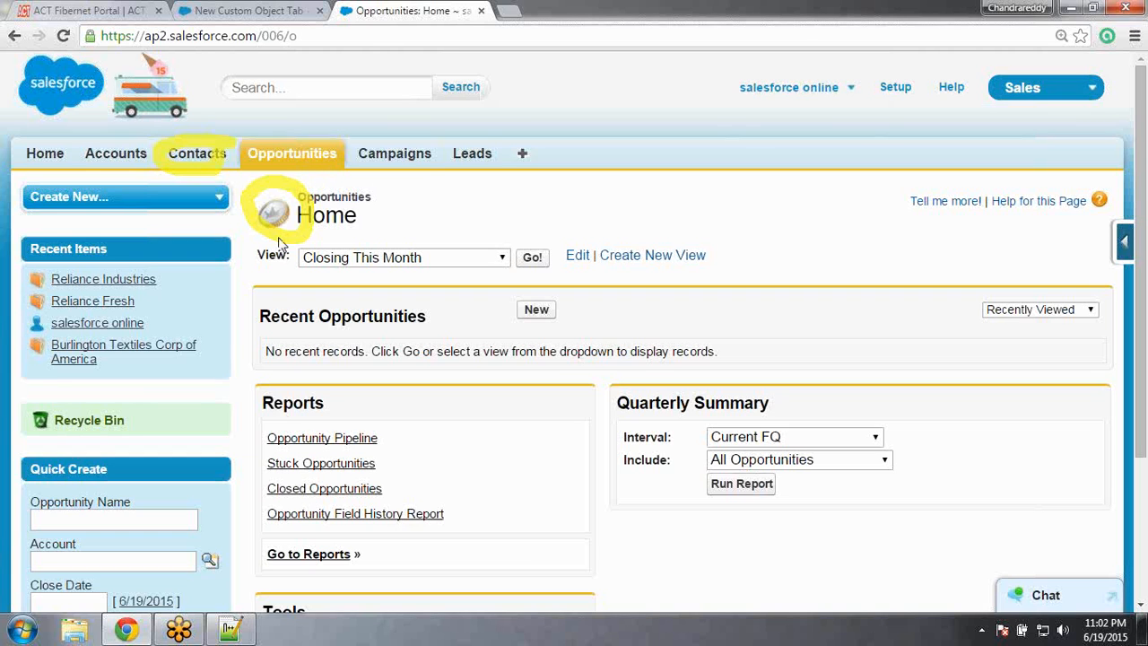
pyautogui.click(403, 156)
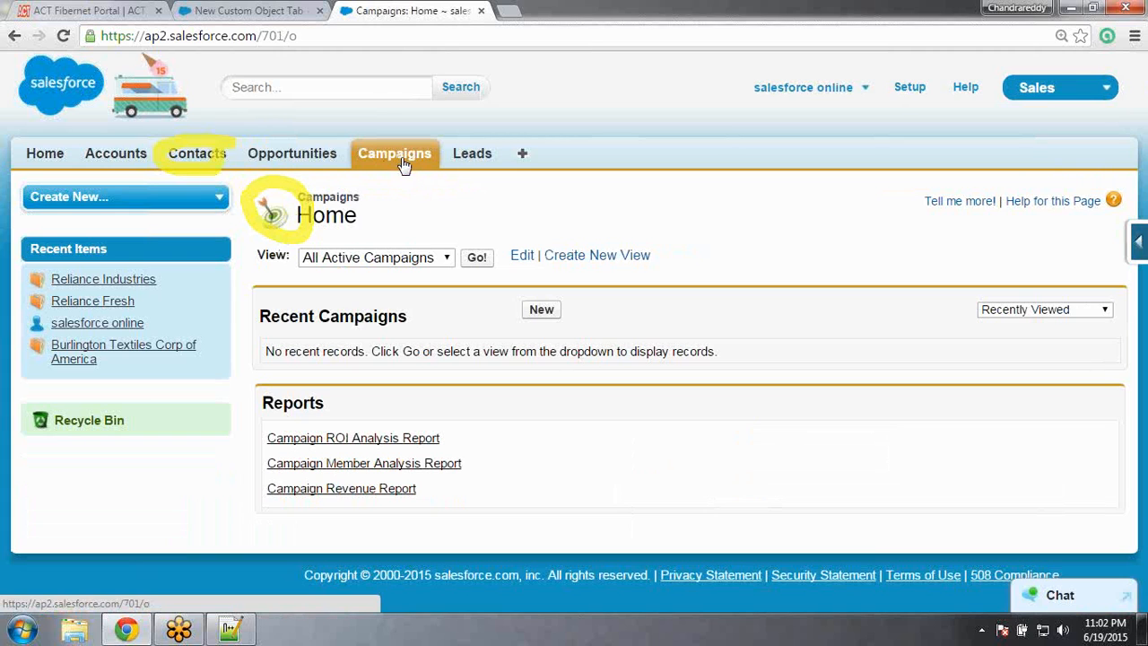
pyautogui.click(469, 157)
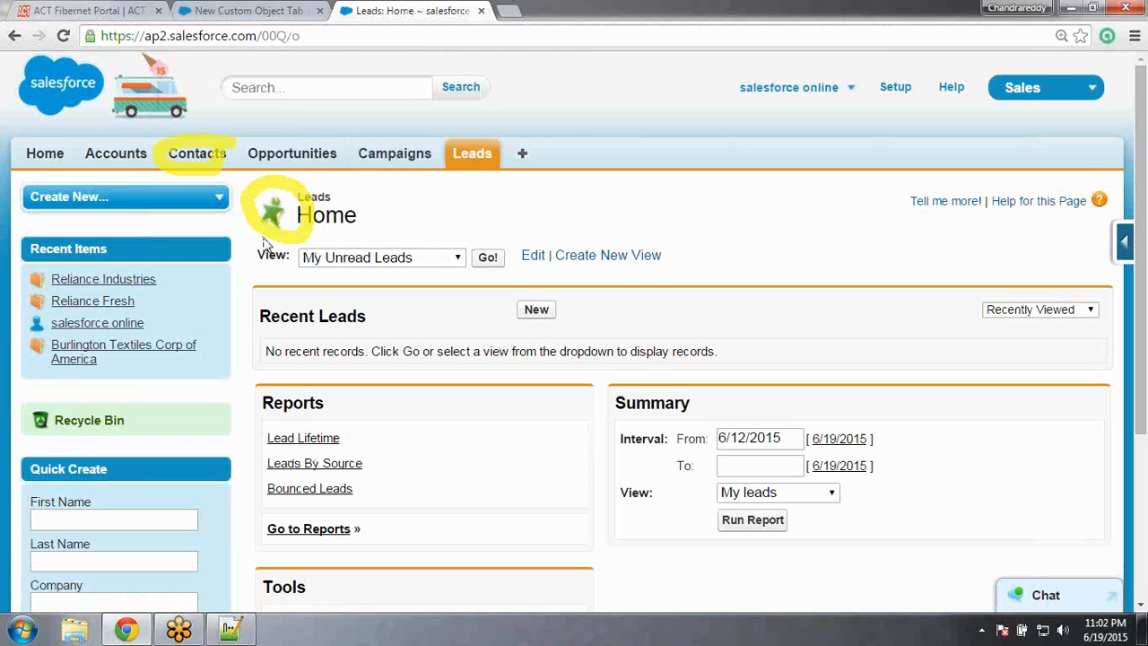
# Return to the custom object tab wizard and review its Object and Tab Style fields
pyautogui.click(245, 10)
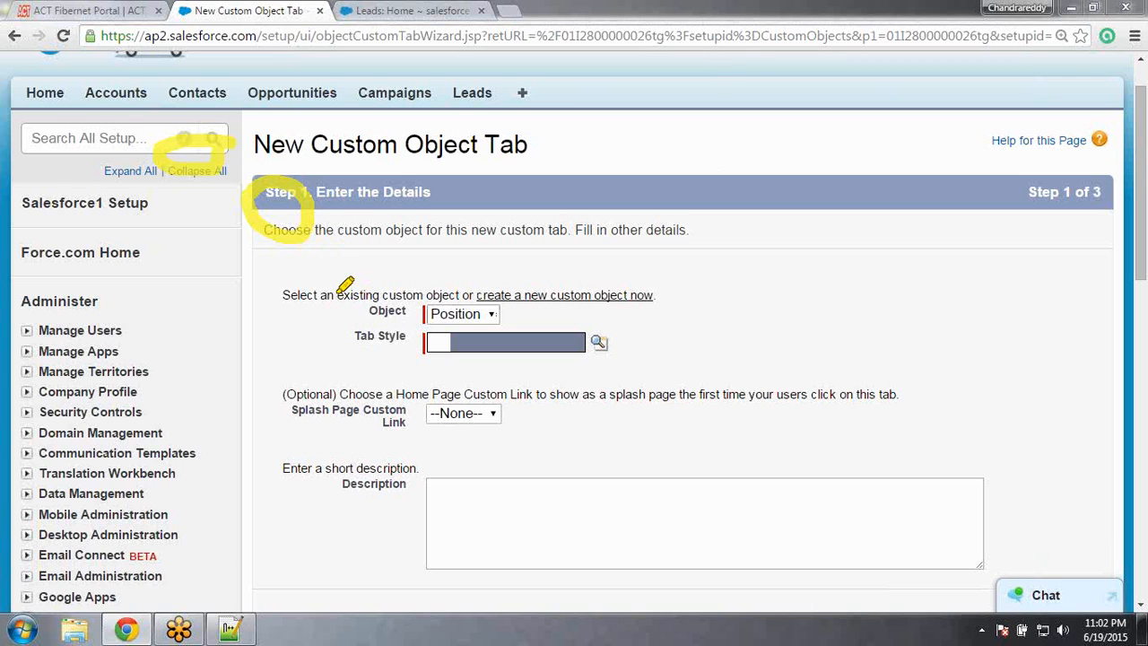
pyautogui.moveTo(333, 289)
pyautogui.mouseDown()
pyautogui.moveTo(361, 371)
pyautogui.moveTo(607, 366)
pyautogui.moveTo(585, 296)
pyautogui.moveTo(349, 280)
pyautogui.mouseUp()
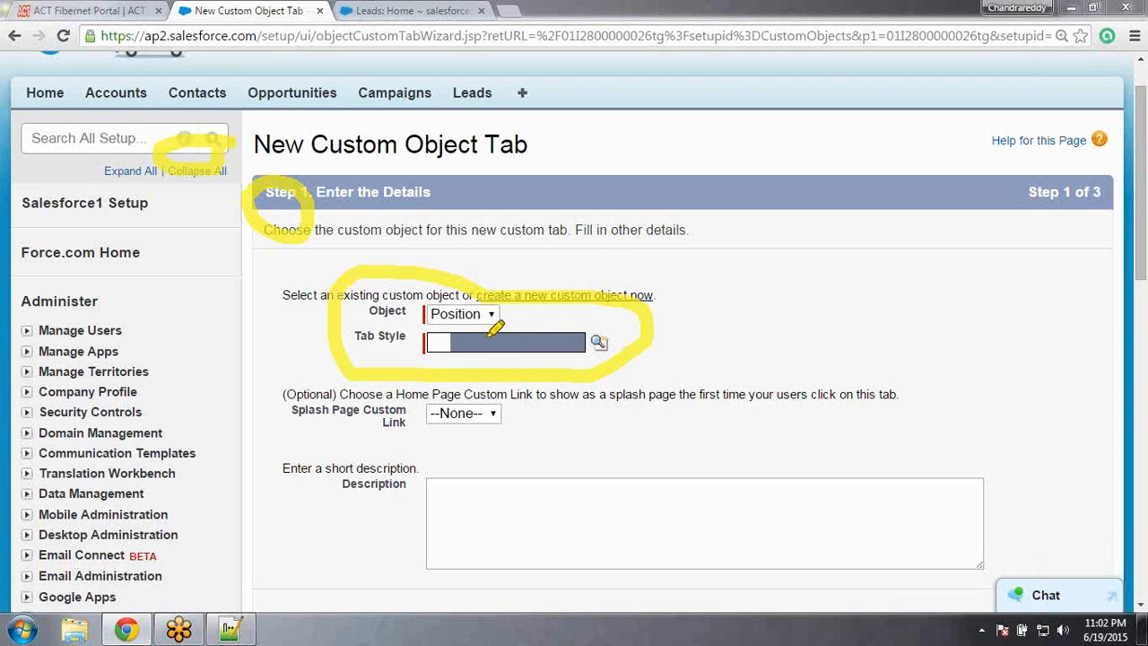
pyautogui.moveTo(456, 343)
pyautogui.mouseDown()
pyautogui.moveTo(574, 339)
pyautogui.moveTo(459, 344)
pyautogui.moveTo(487, 346)
pyautogui.mouseUp()
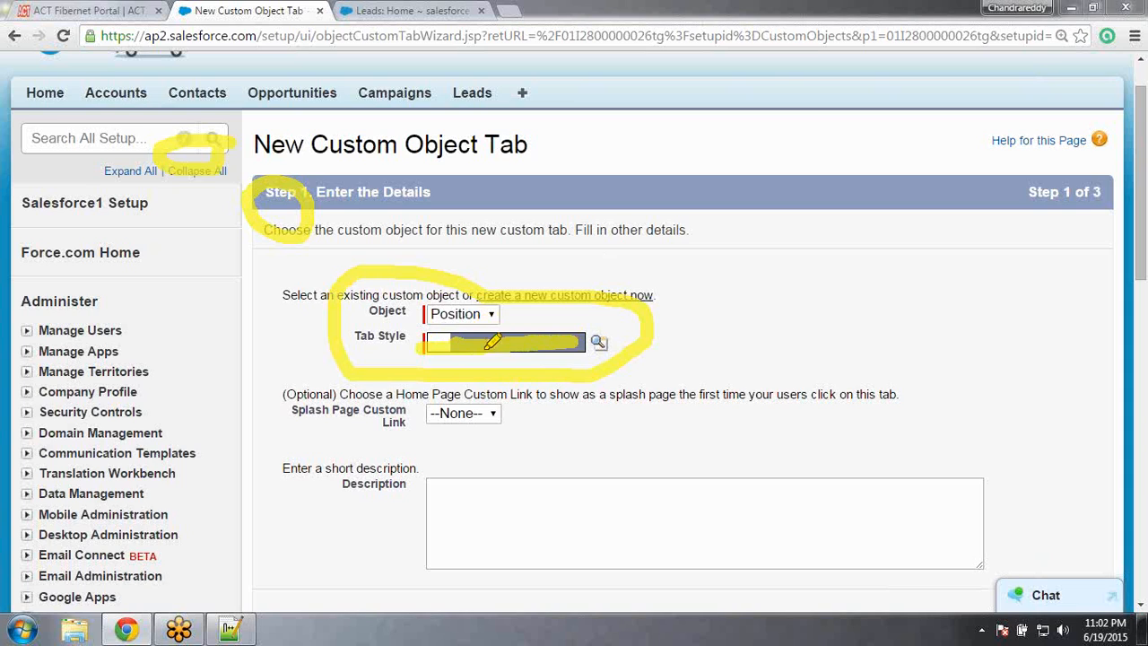
pyautogui.click(843, 65)
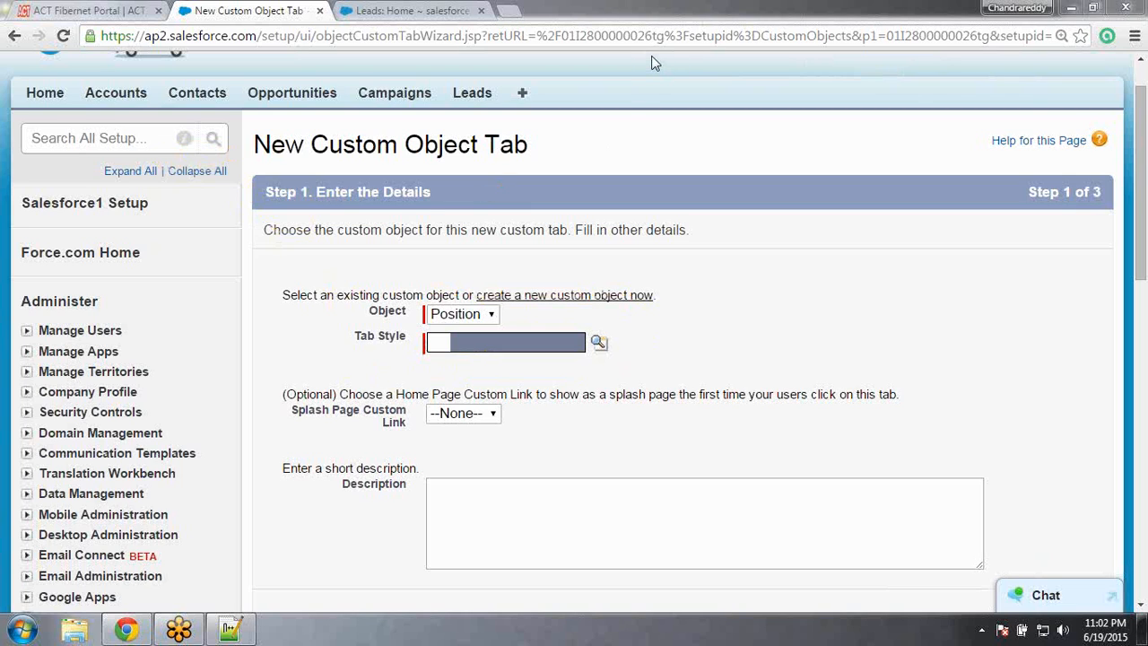
# Browse the available tab styles in an enlarged selector window and pick the Bank style for the Position tab
pyautogui.click(600, 350)
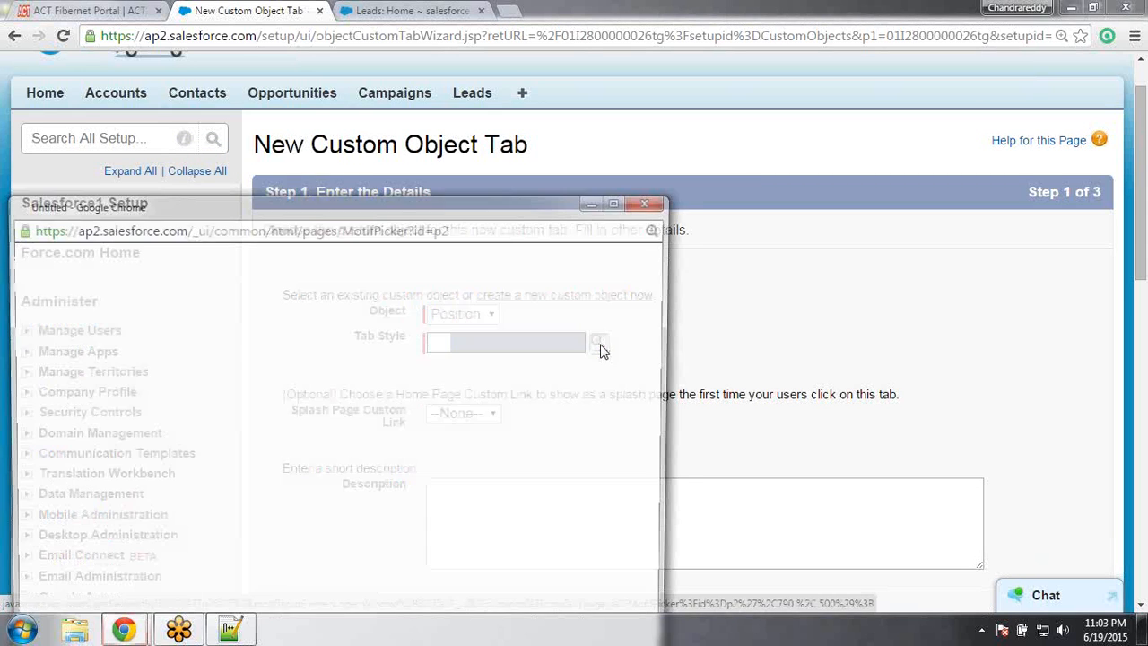
pyautogui.click(622, 206)
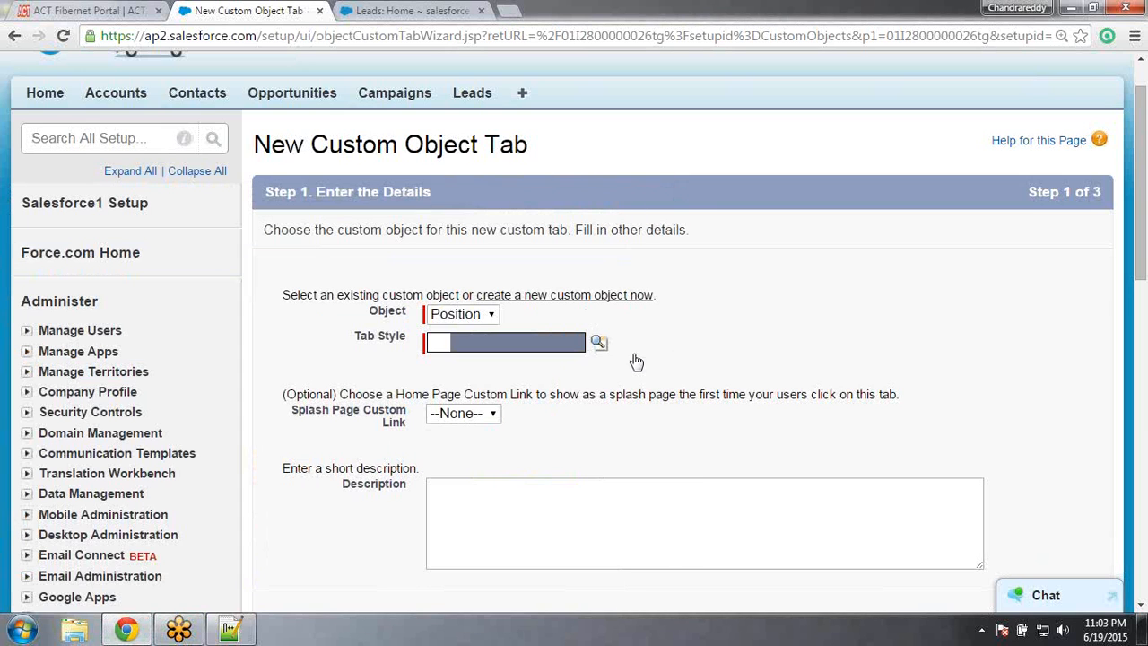
pyautogui.click(598, 342)
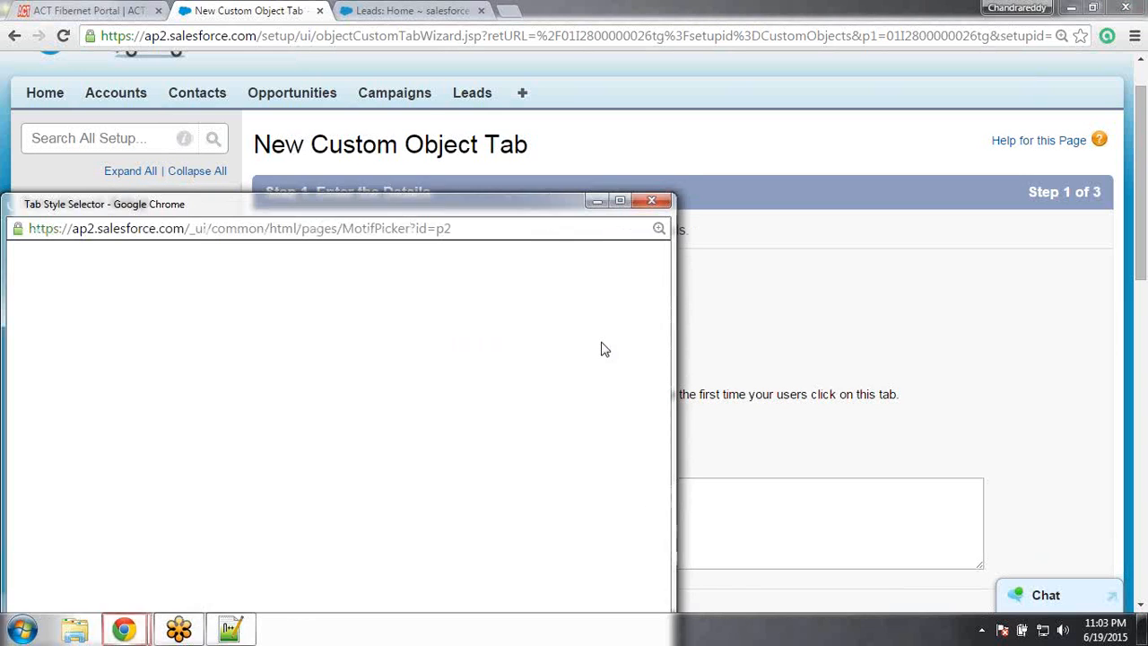
pyautogui.click(607, 202)
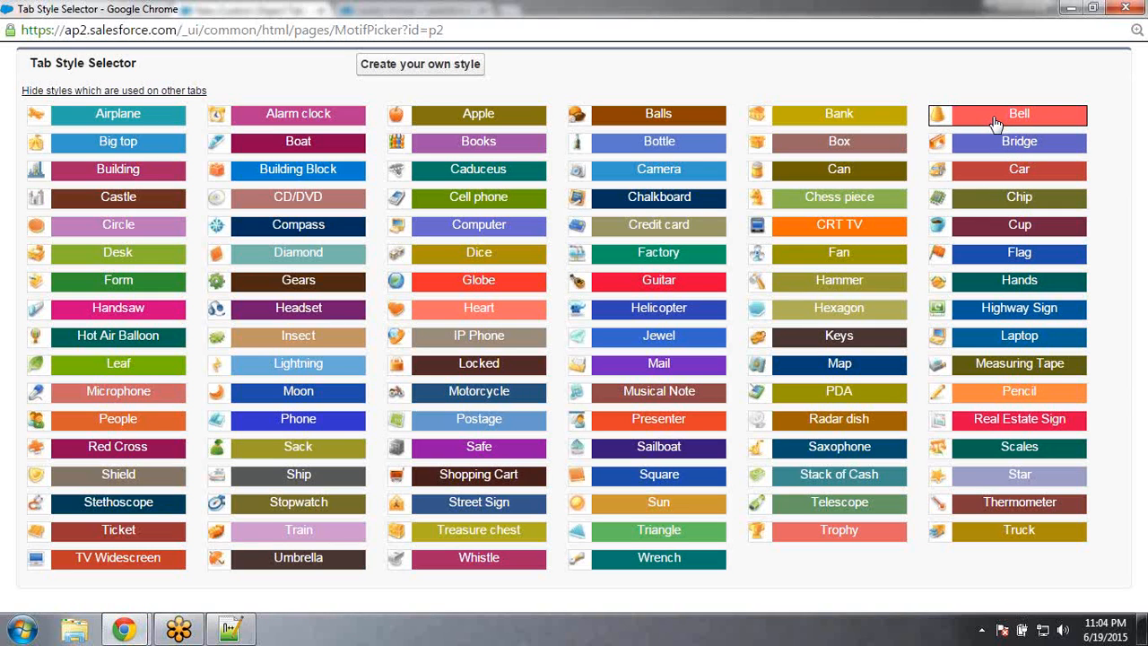
pyautogui.click(837, 119)
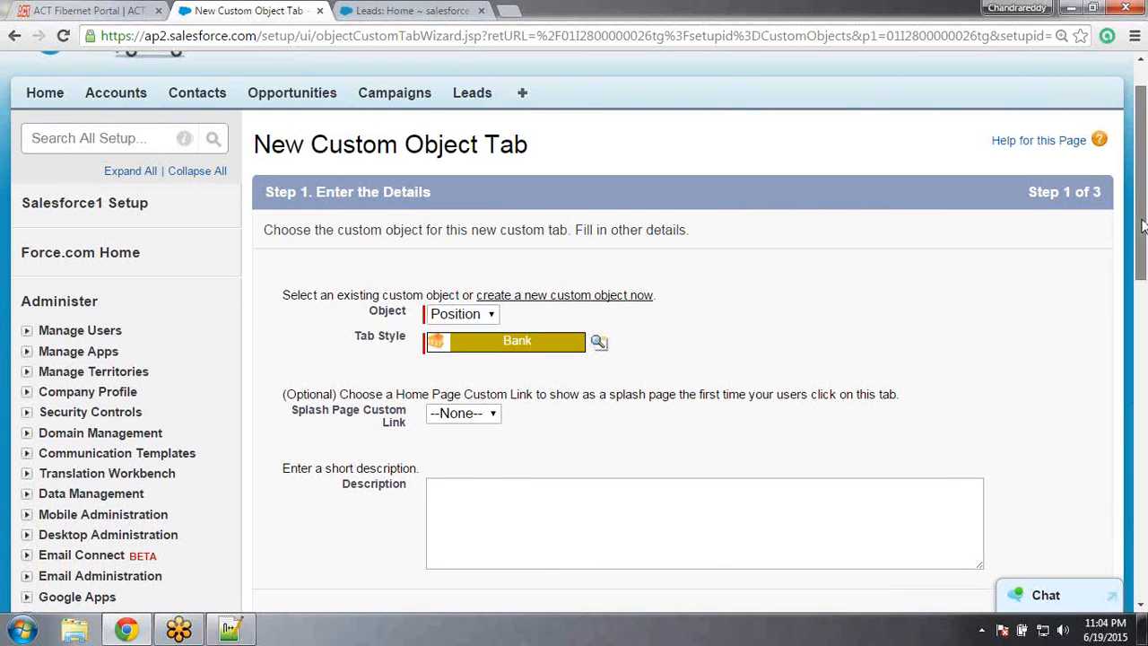
# Keep the tab Default On for all profiles and included in all custom apps, and save it
pyautogui.moveTo(1142, 226); pyautogui.dragTo(1143, 311)
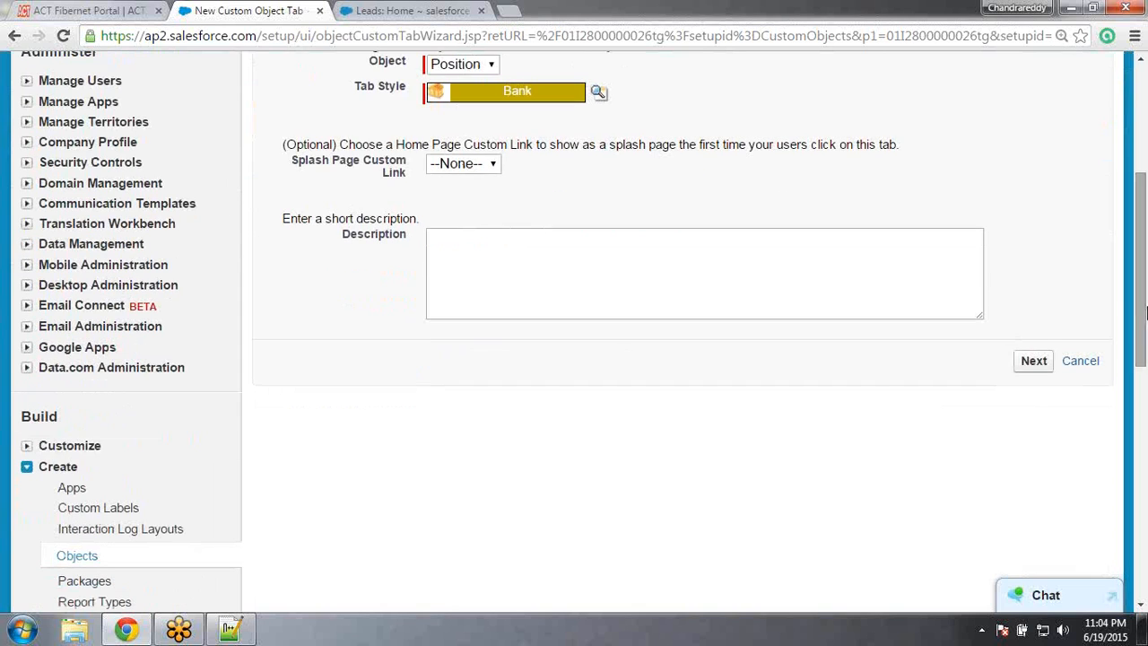
pyautogui.click(1034, 363)
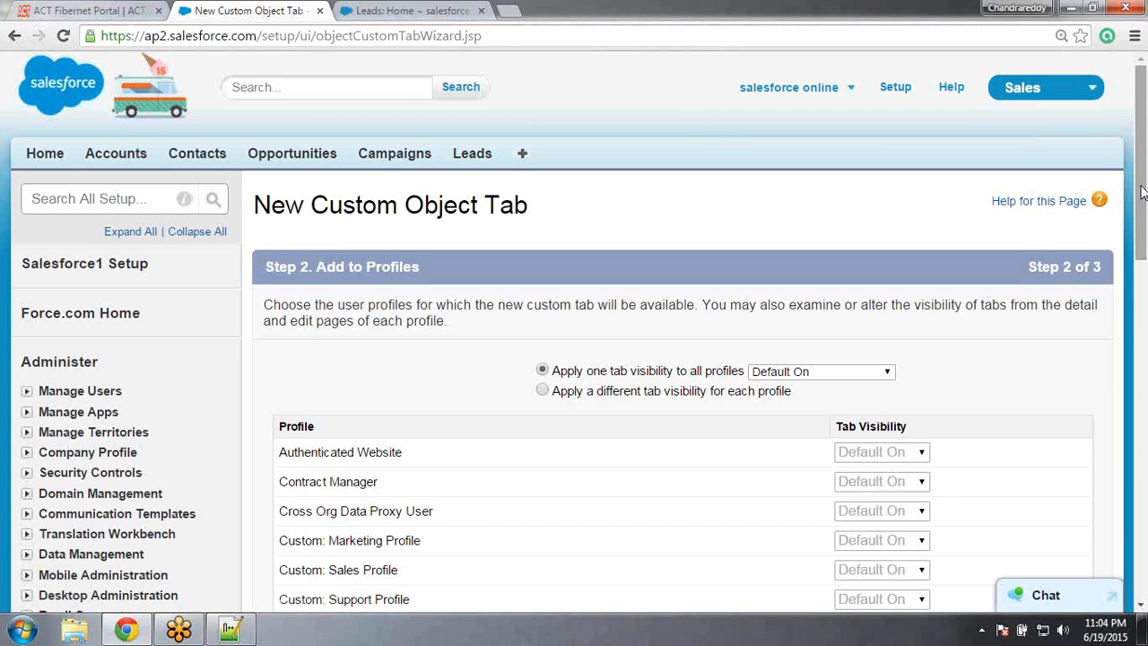
pyautogui.moveTo(1144, 193); pyautogui.dragTo(1134, 507)
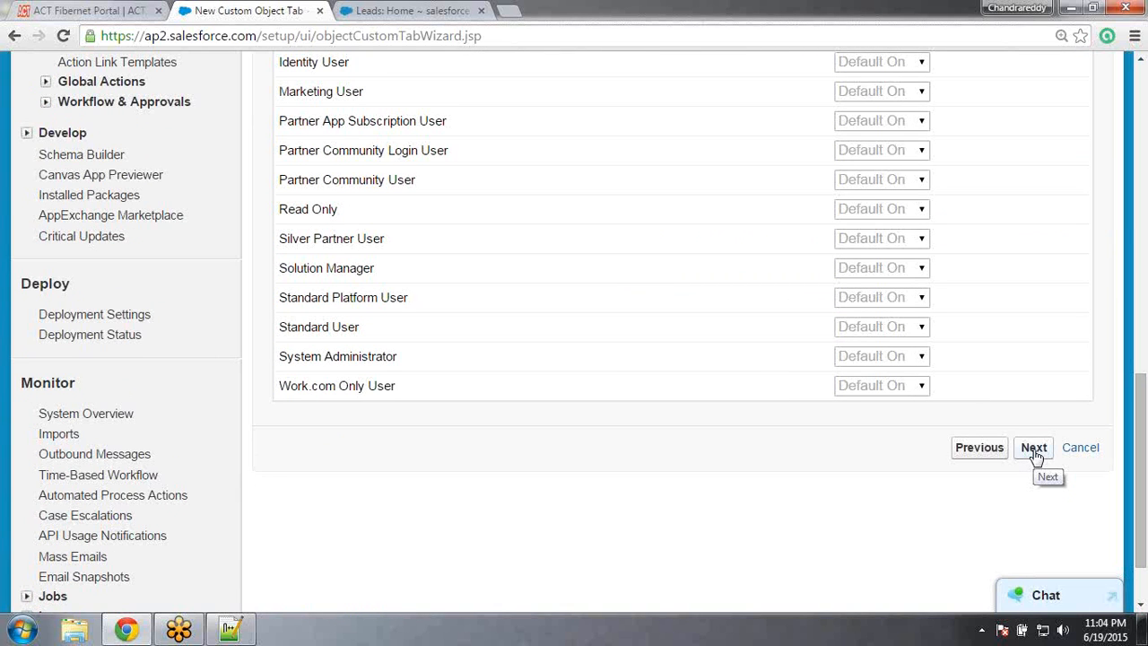
pyautogui.click(1034, 448)
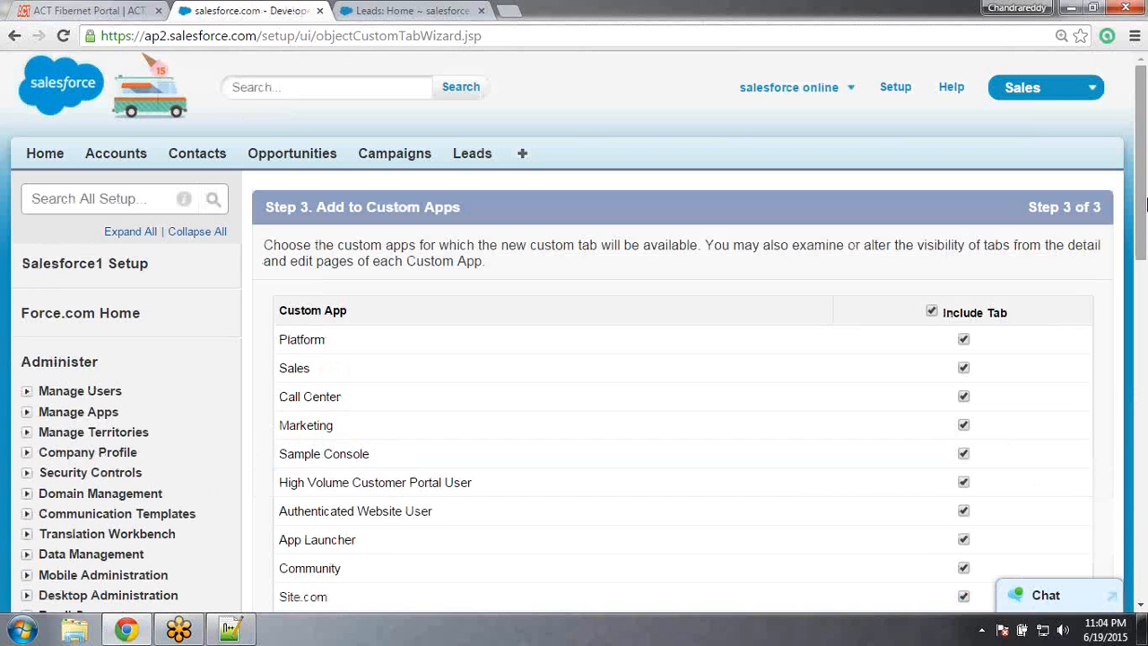
pyautogui.moveTo(1142, 176); pyautogui.dragTo(1145, 316)
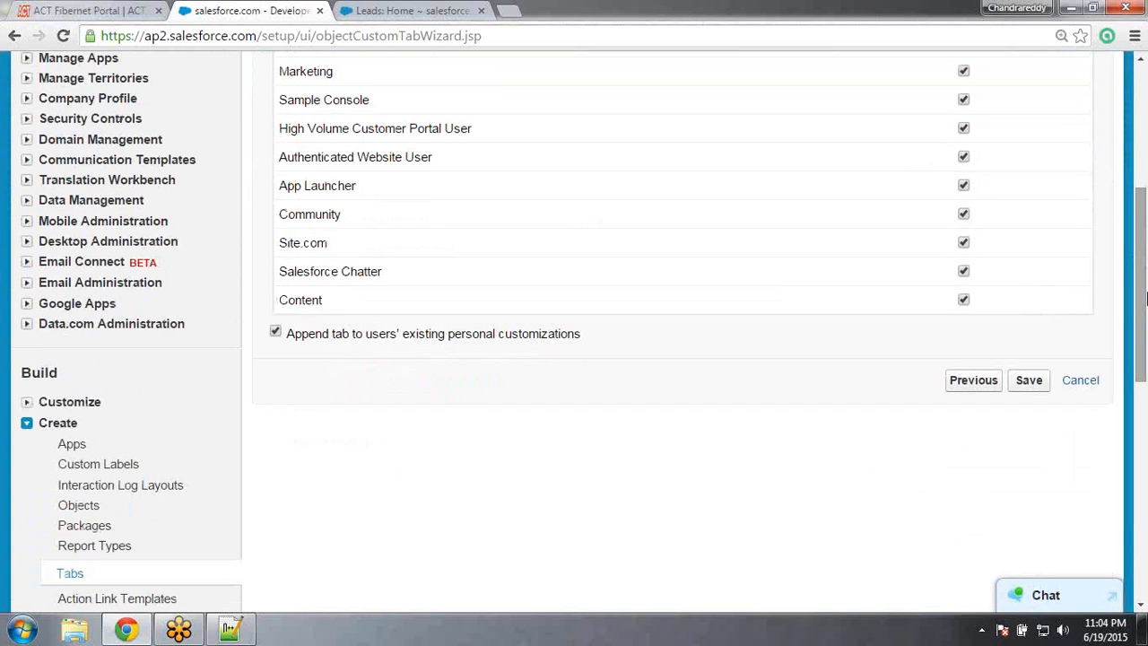
pyautogui.click(1029, 381)
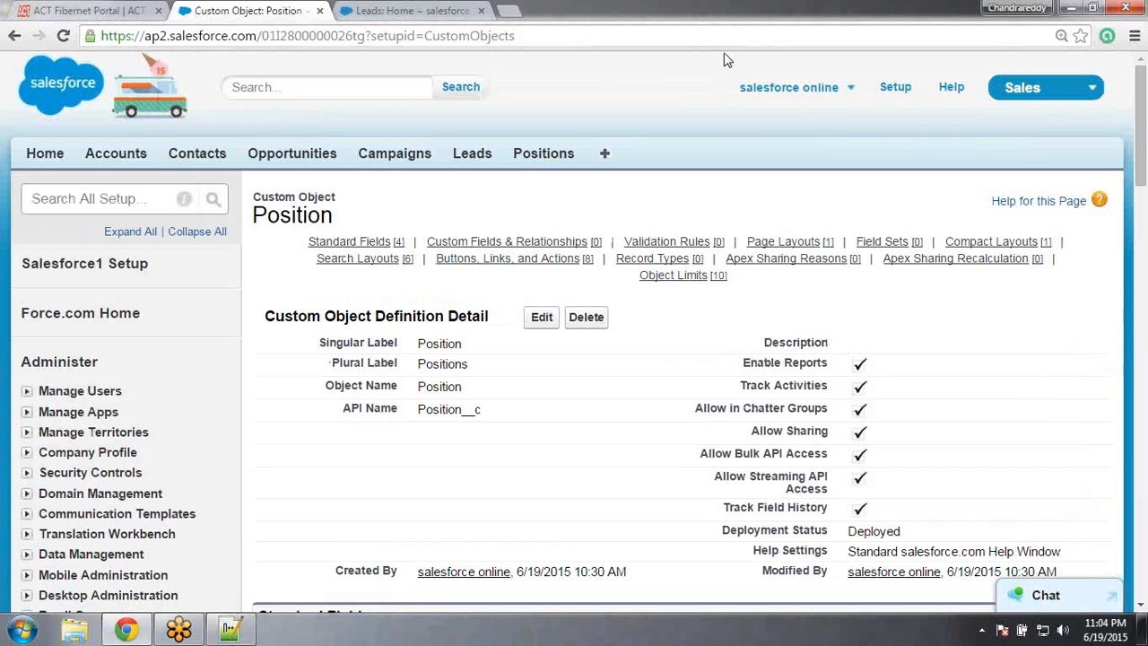
# Examine the Position custom object's detail page, checking its title and API name
pyautogui.moveTo(355, 186)
pyautogui.mouseDown()
pyautogui.moveTo(292, 176)
pyautogui.moveTo(241, 190)
pyautogui.moveTo(278, 224)
pyautogui.moveTo(345, 215)
pyautogui.moveTo(343, 186)
pyautogui.mouseUp()
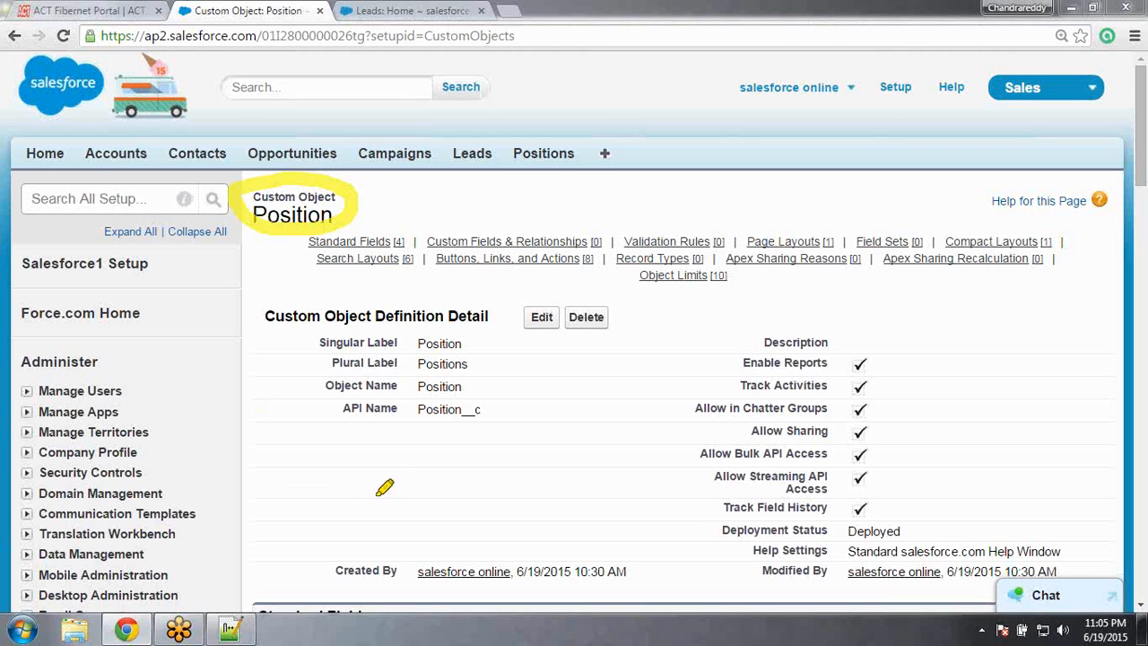
pyautogui.moveTo(345, 421); pyautogui.dragTo(504, 428)
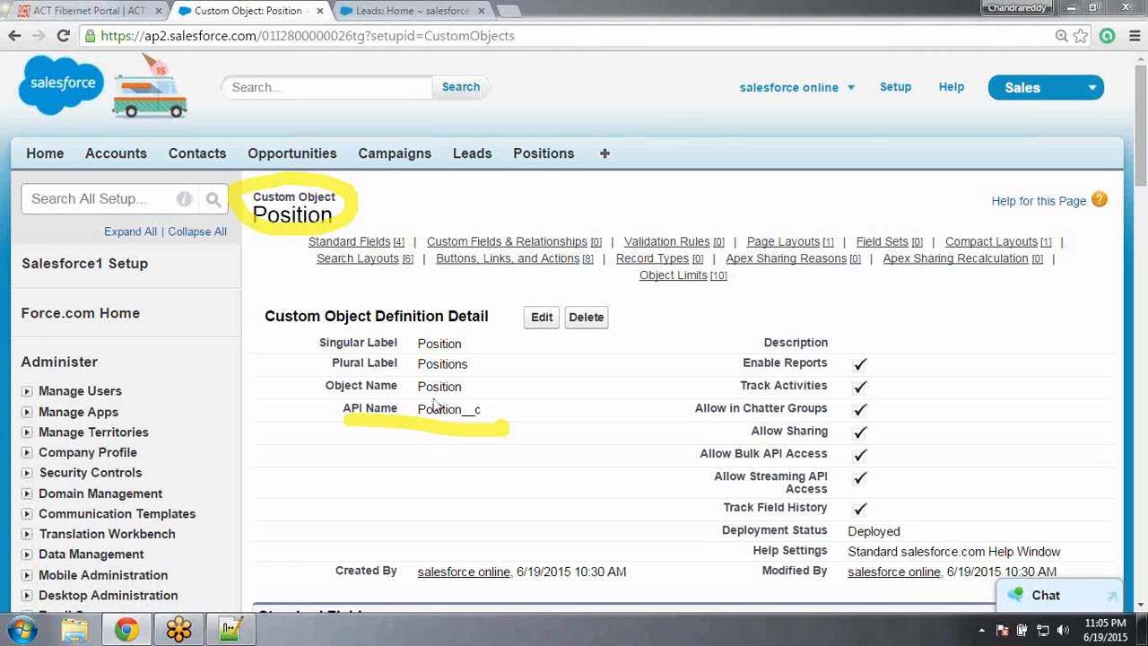
# Review the Position object's object name, plural label and singular label on its detail page
pyautogui.click(235, 632)
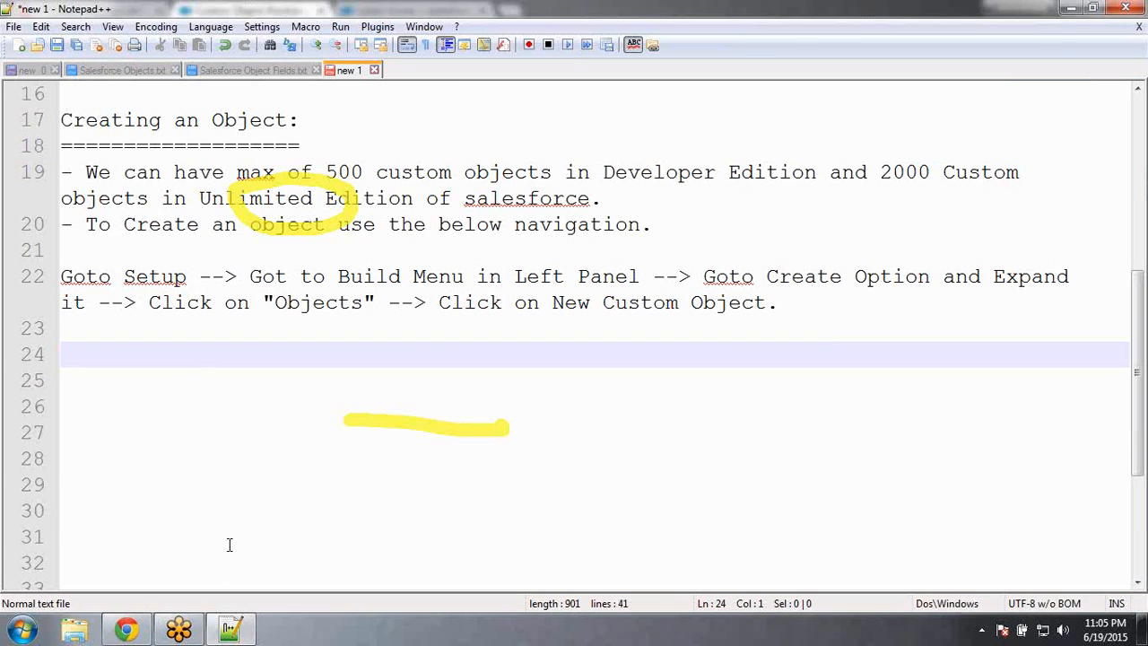
pyautogui.click(811, 53)
pyautogui.click(836, 71)
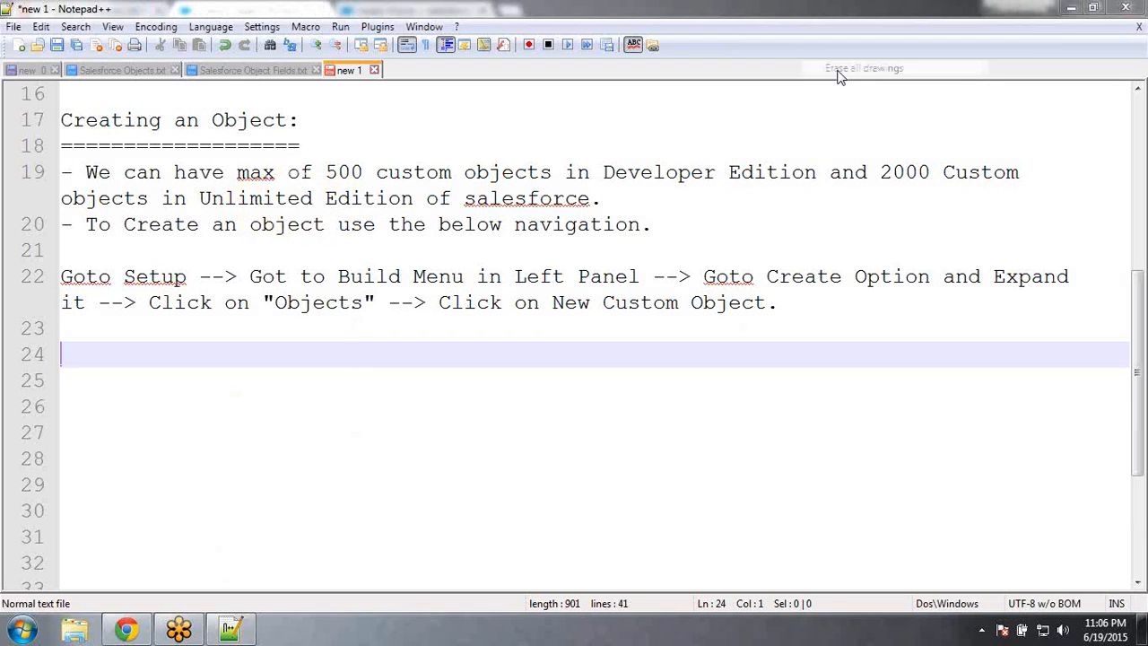
pyautogui.click(126, 631)
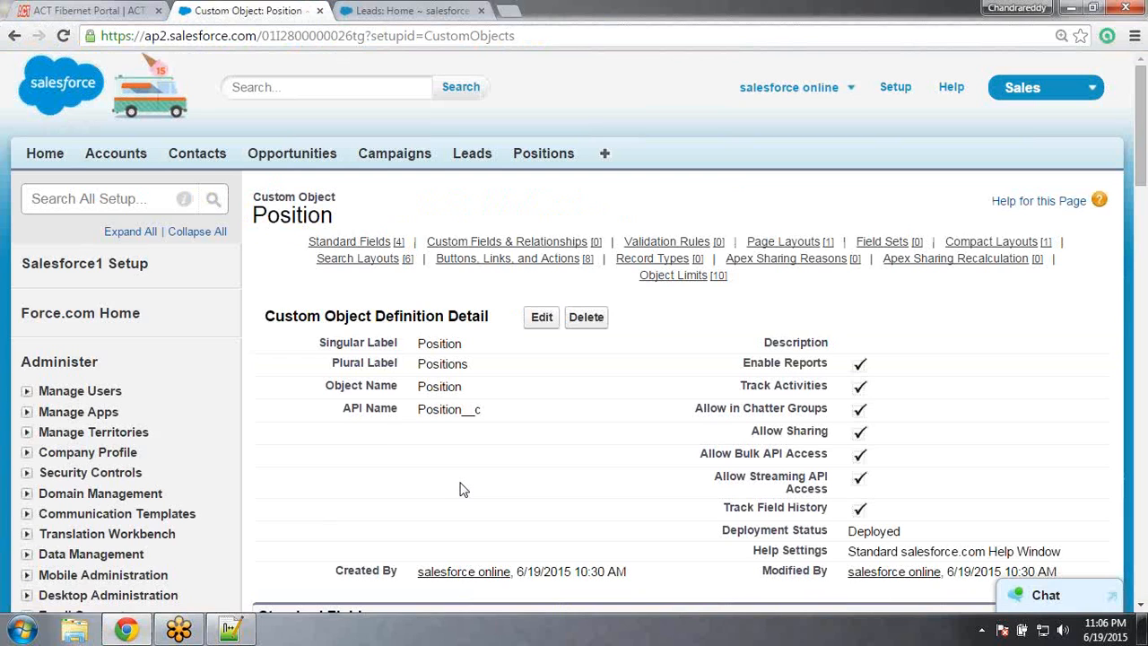
pyautogui.doubleClick(437, 385)
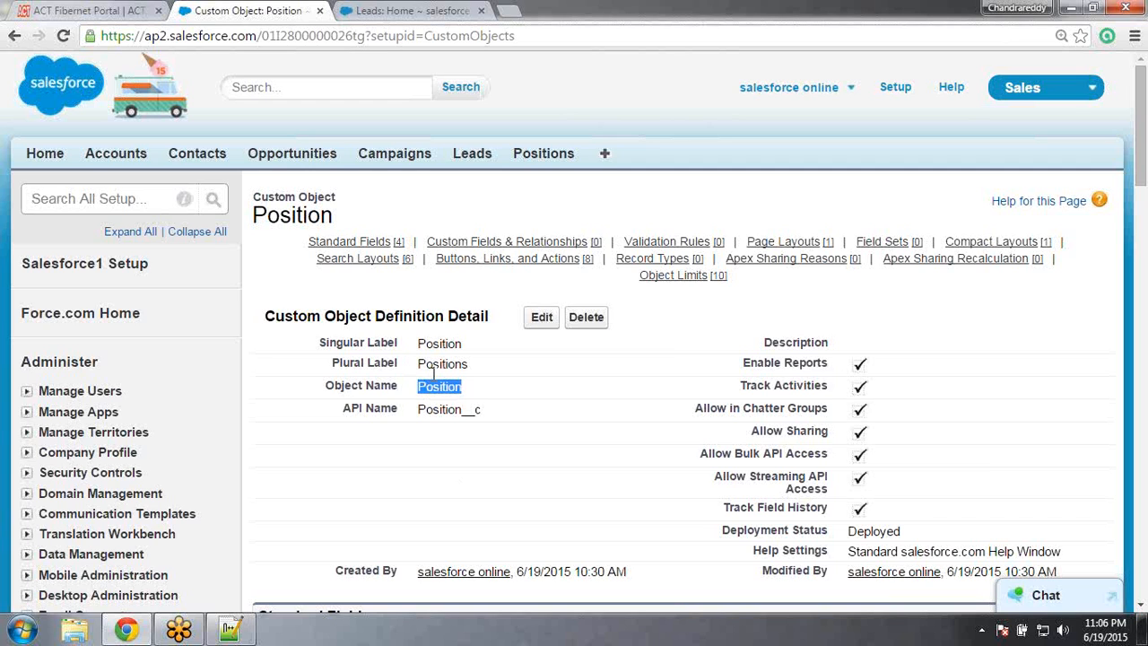
pyautogui.doubleClick(437, 365)
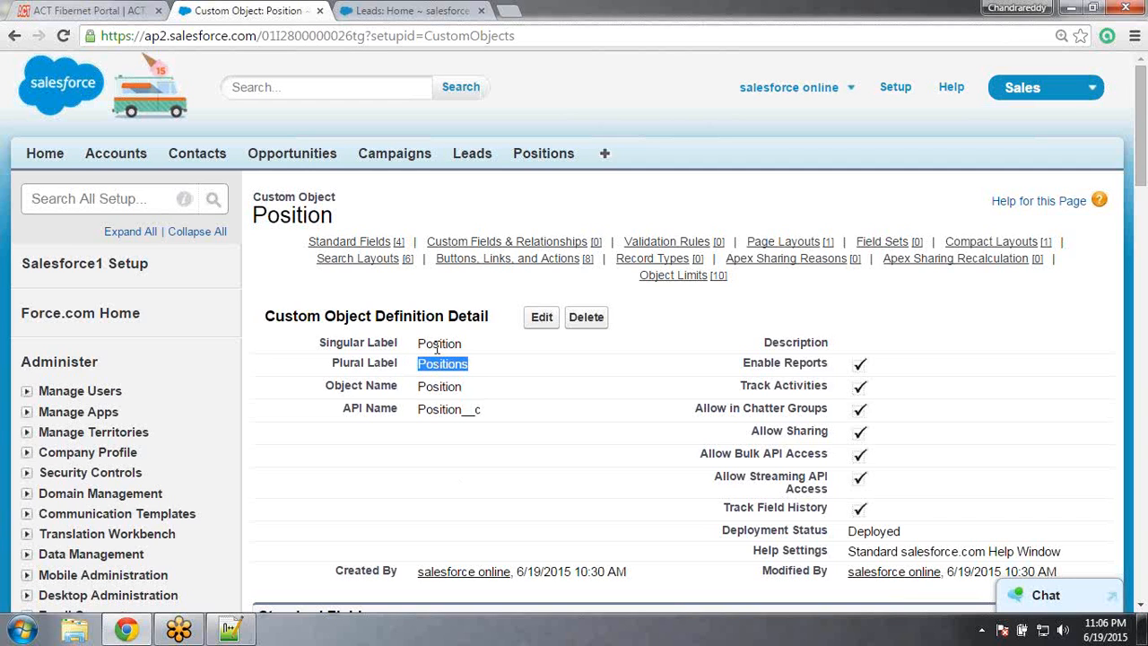
pyautogui.click(295, 215)
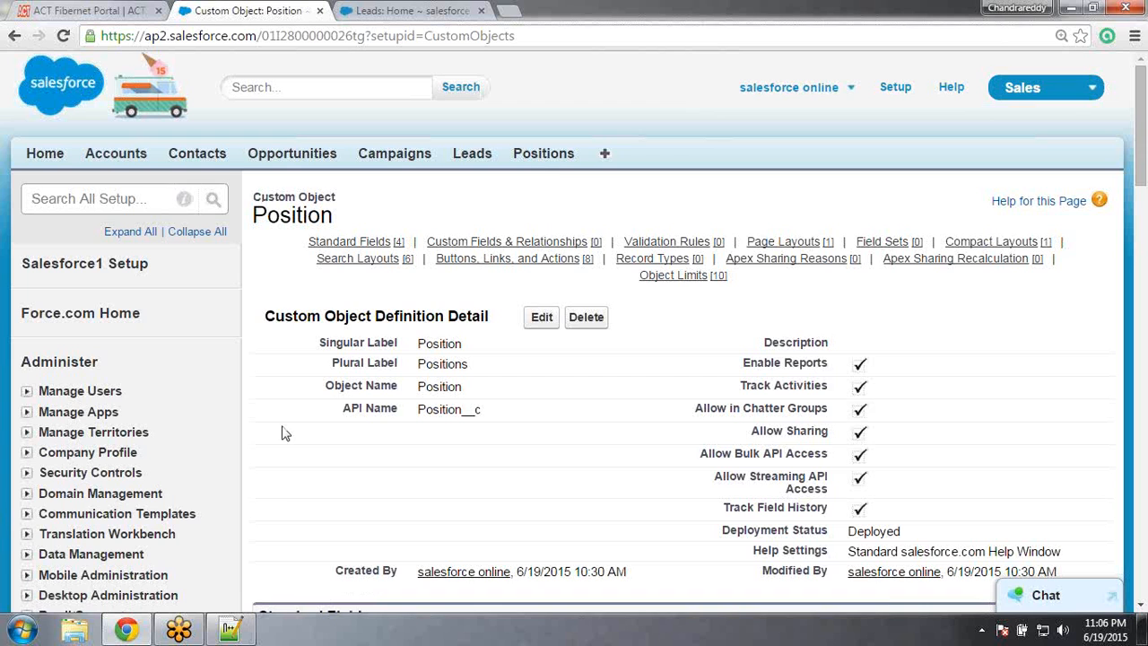
# Switch to the Notepad++ notes and begin a line below the navigation path reading "Note: While creating a new"
pyautogui.click(235, 632)
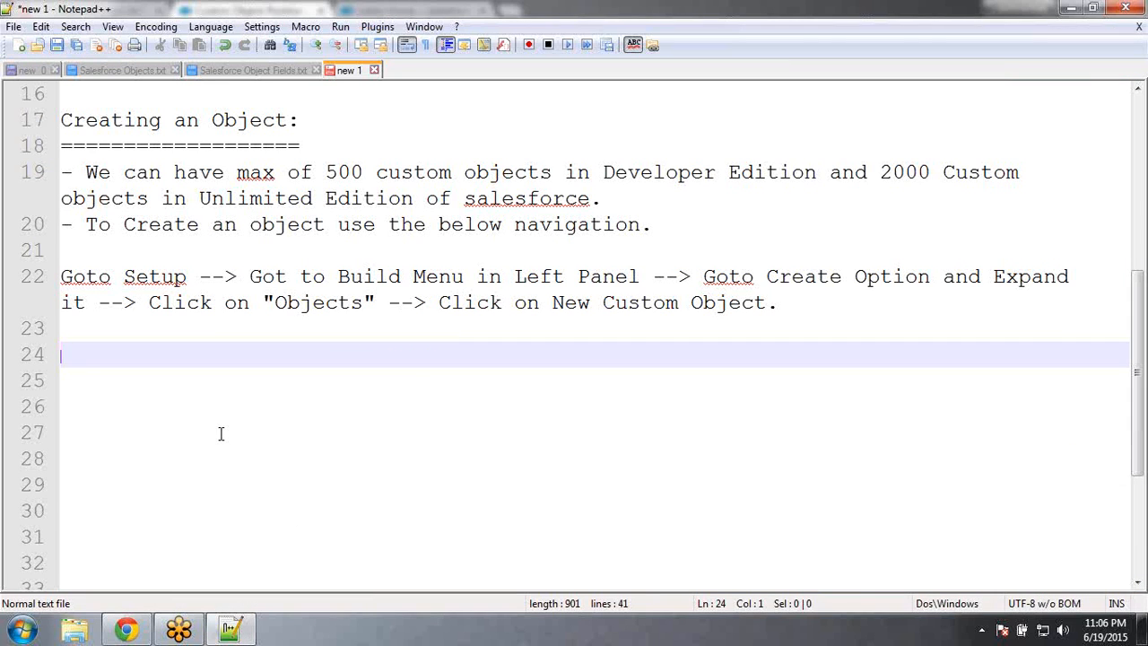
pyautogui.write('--')
pyautogui.press('BackSpace')
pyautogui.press('BackSpace')
pyautogui.write('Note: Wh')
pyautogui.click(221, 434)
pyautogui.write('e')
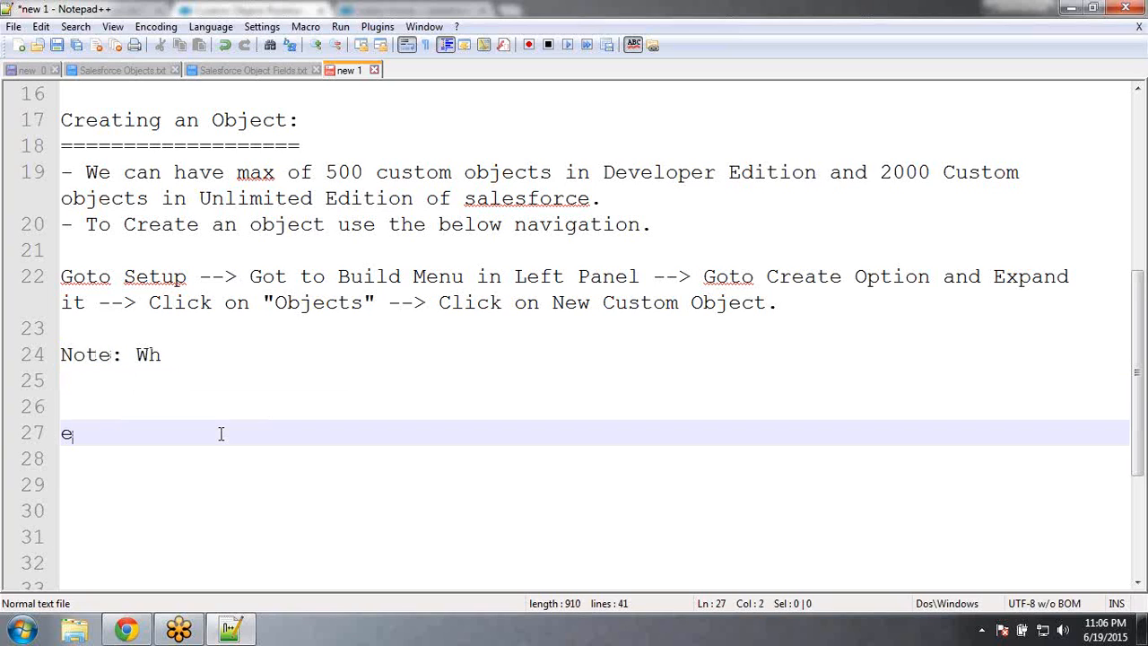
pyautogui.press('BackSpace')
pyautogui.press('BackSpace')
pyautogui.press('BackSpace')
pyautogui.press('BackSpace')
pyautogui.write('ile creat')
pyautogui.write('ng')
pyautogui.press('BackSpace')
pyautogui.press('BackSpace')
pyautogui.press('BackSpace')
pyautogui.write('ing a new')
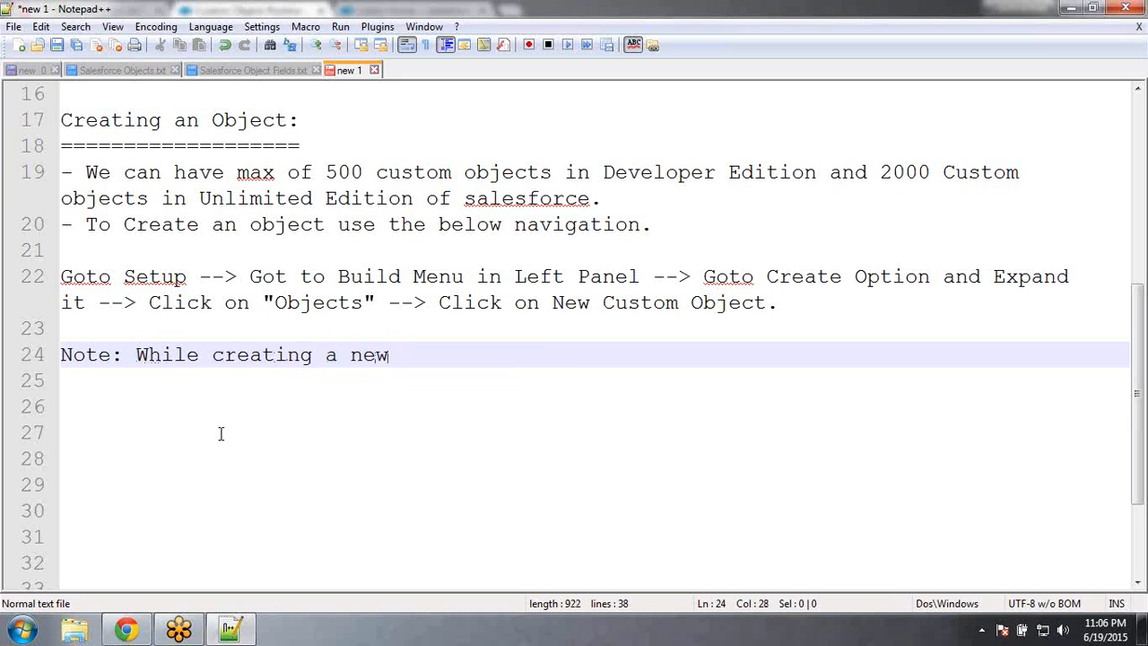
# Complete the note line with "custom object, salesforce provides 4 standard fields by default." and leave a blank line below it
pyautogui.write(' custom c')
pyautogui.write('bject, sal')
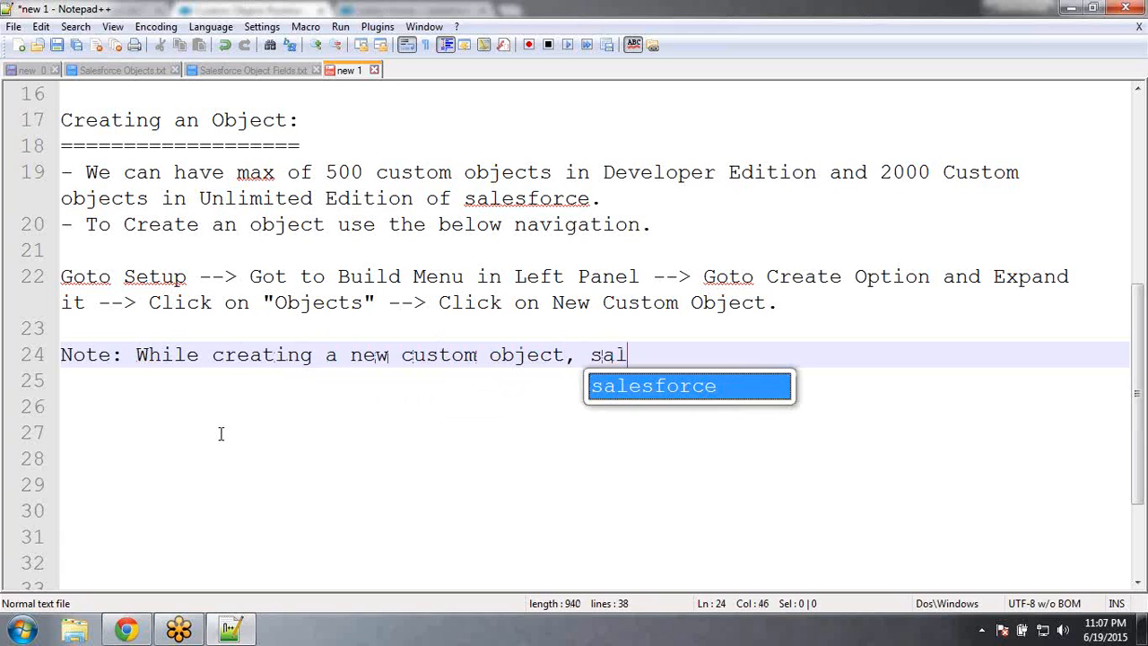
pyautogui.press('Return')
pyautogui.write('providess')
pyautogui.press('BackSpace')
pyautogui.write('4 standard fields by')
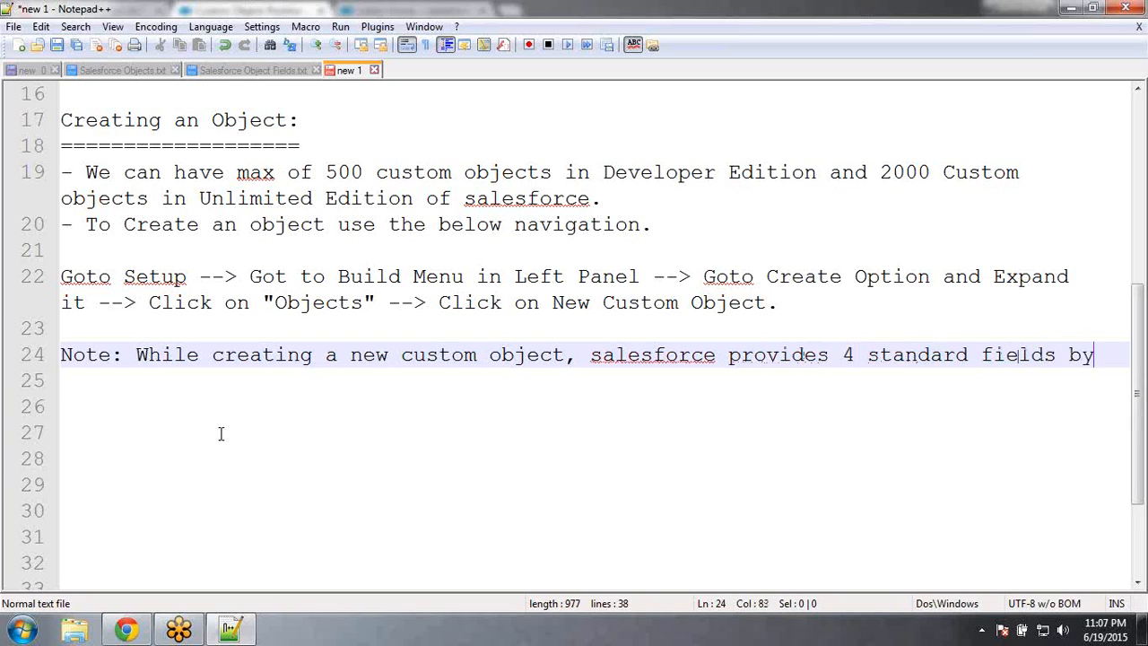
pyautogui.write(' defau')
pyautogui.write('.')
pyautogui.press('Return')
pyautogui.press('Return')
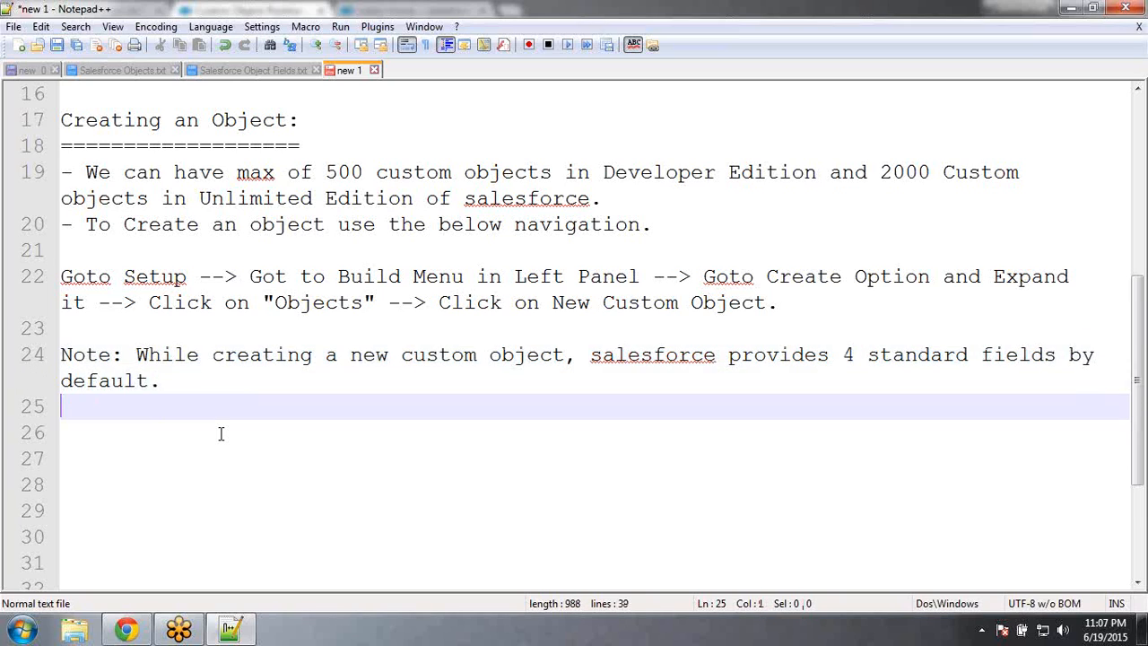
# List the first two standard fields under the note as "1. Name" and "2. Owner"
pyautogui.write('1. ')
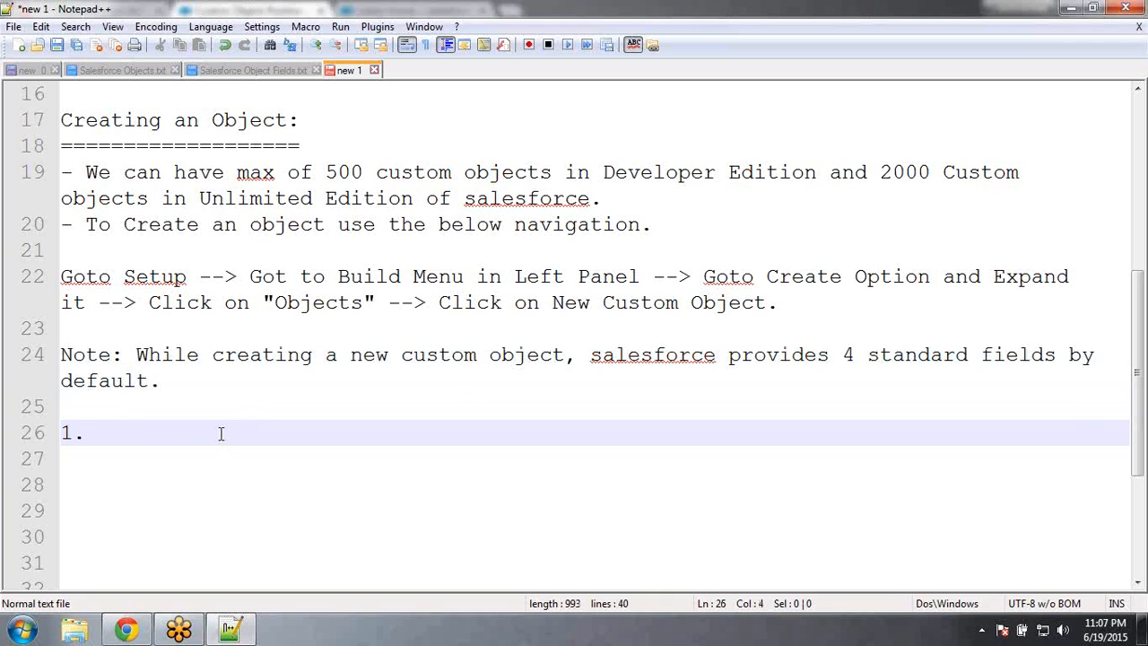
pyautogui.write('Name')
pyautogui.press('Return')
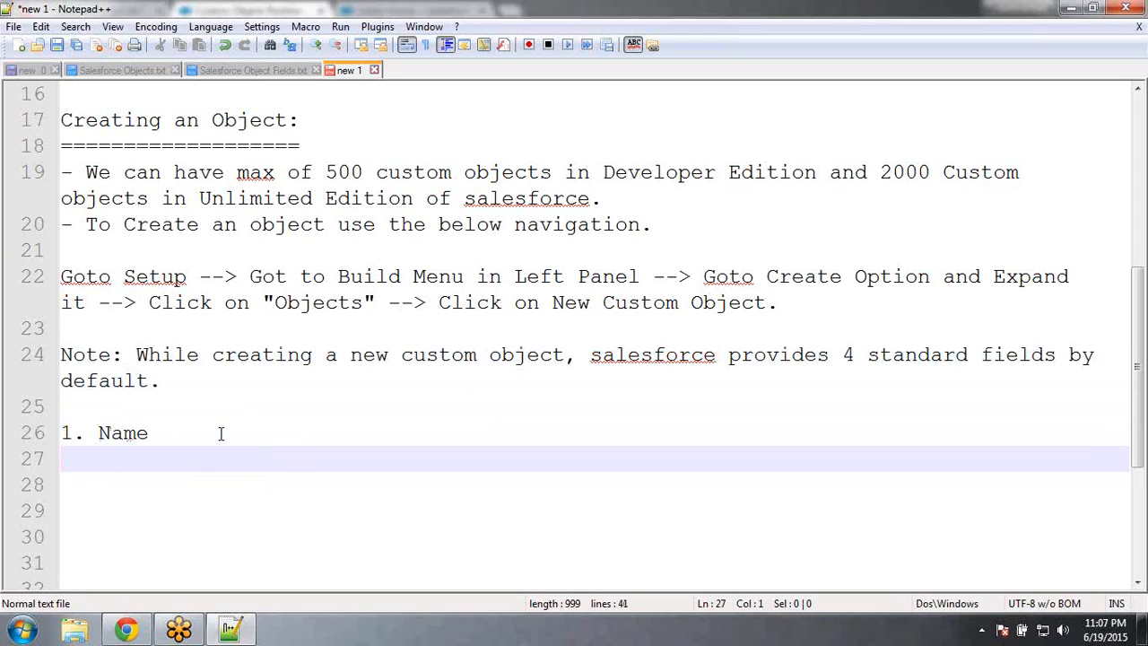
pyautogui.write('2. Owner')
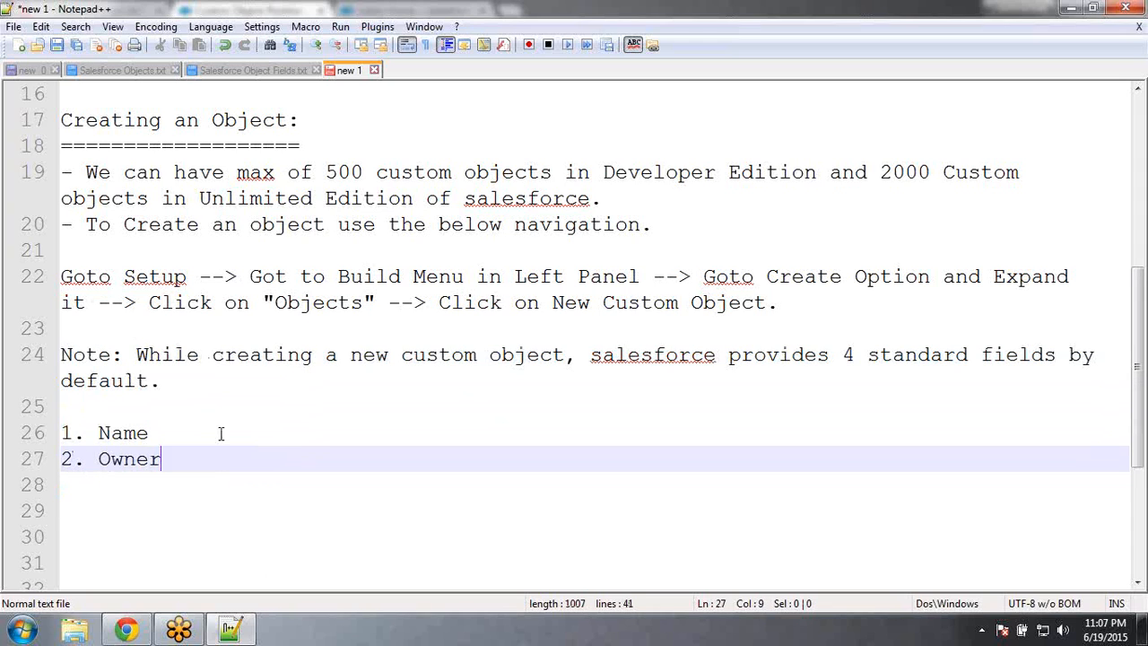
# Add "3. Created By" as the third entry of the standard fields list
pyautogui.press('Return')
pyautogui.write('3. ')
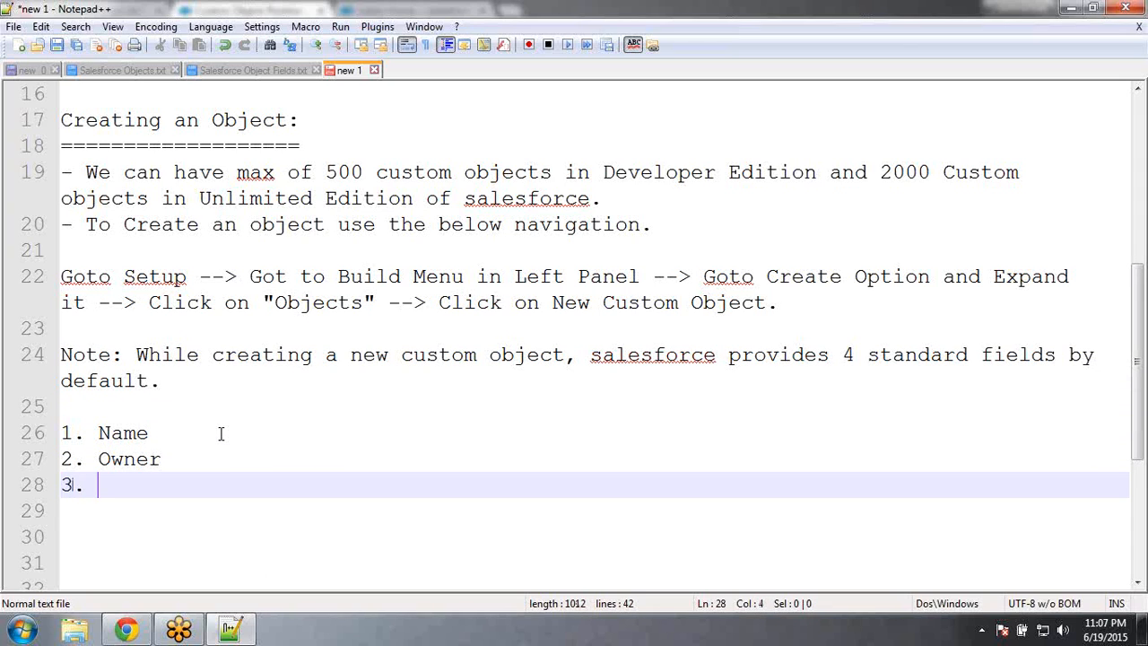
pyautogui.write('Created')
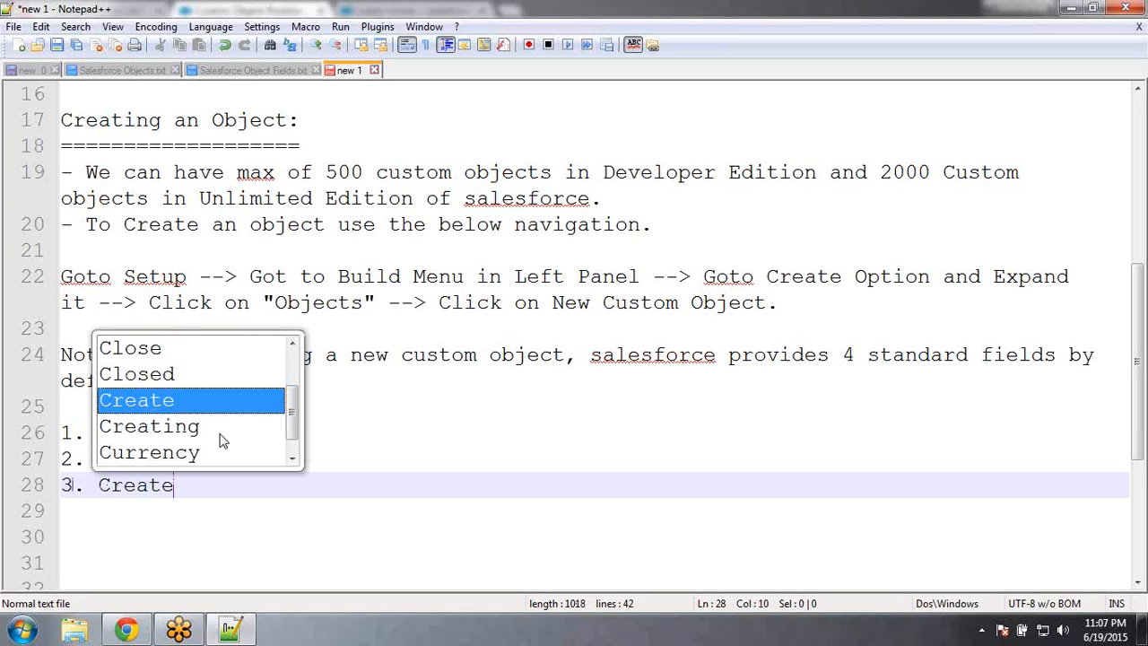
pyautogui.click(220, 433)
pyautogui.write('by')
pyautogui.press('BackSpace')
pyautogui.press('BackSpace')
pyautogui.click(222, 482)
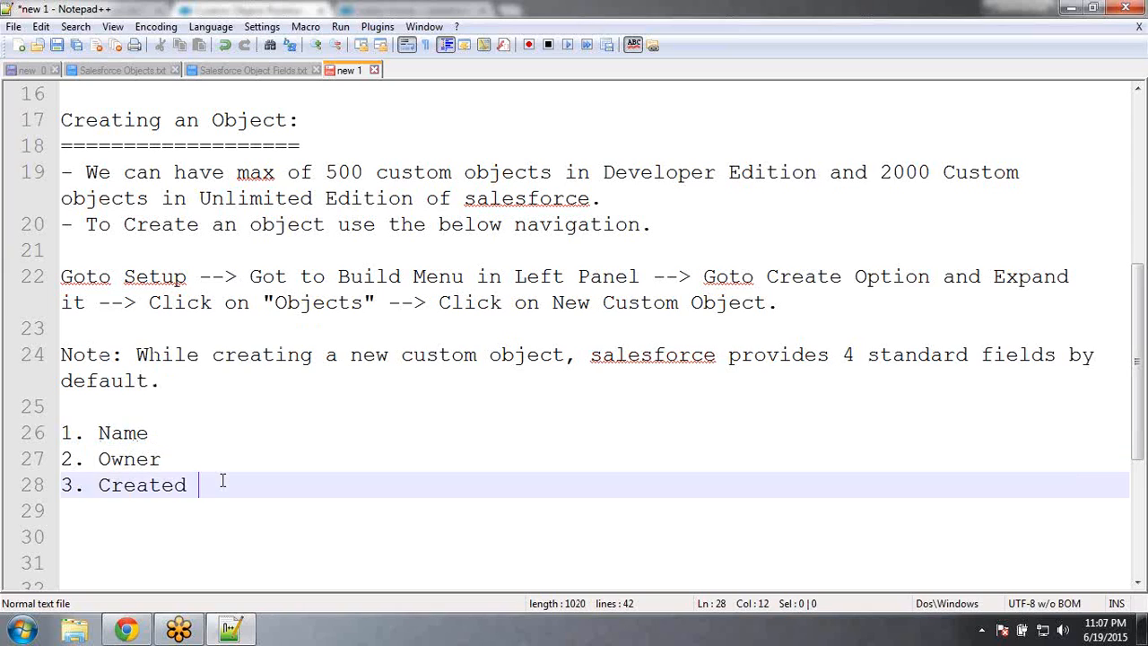
pyautogui.press('BackSpace')
pyautogui.write('By')
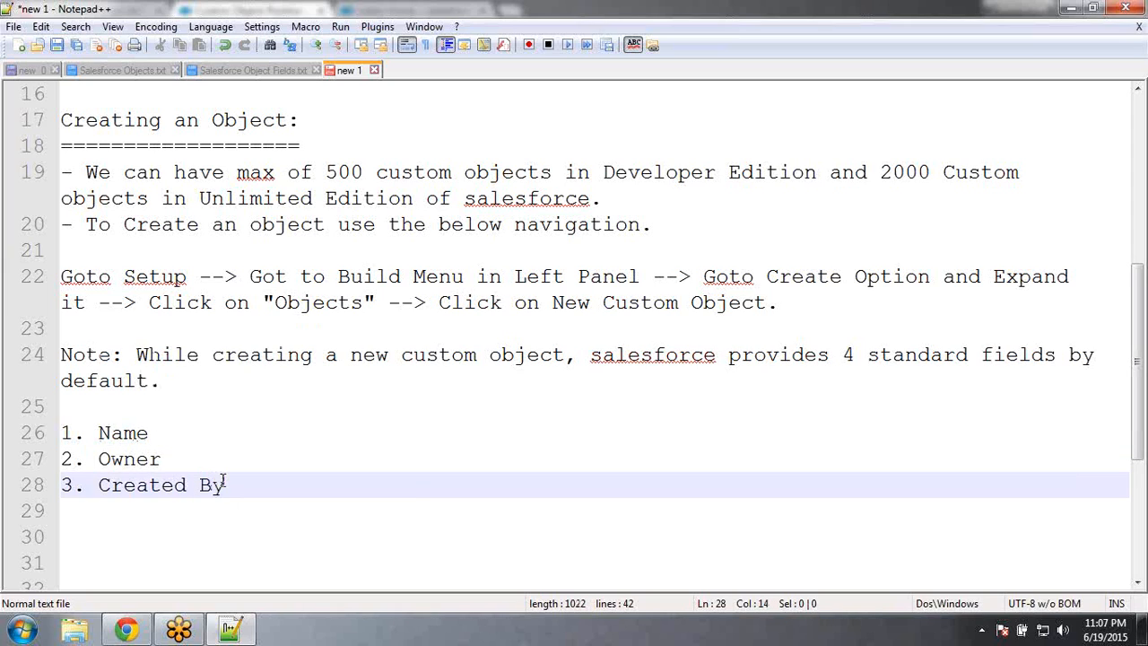
# Add "4. Last Modified By." as the fourth entry of the standard fields list
pyautogui.press('Return')
pyautogui.write('4. ')
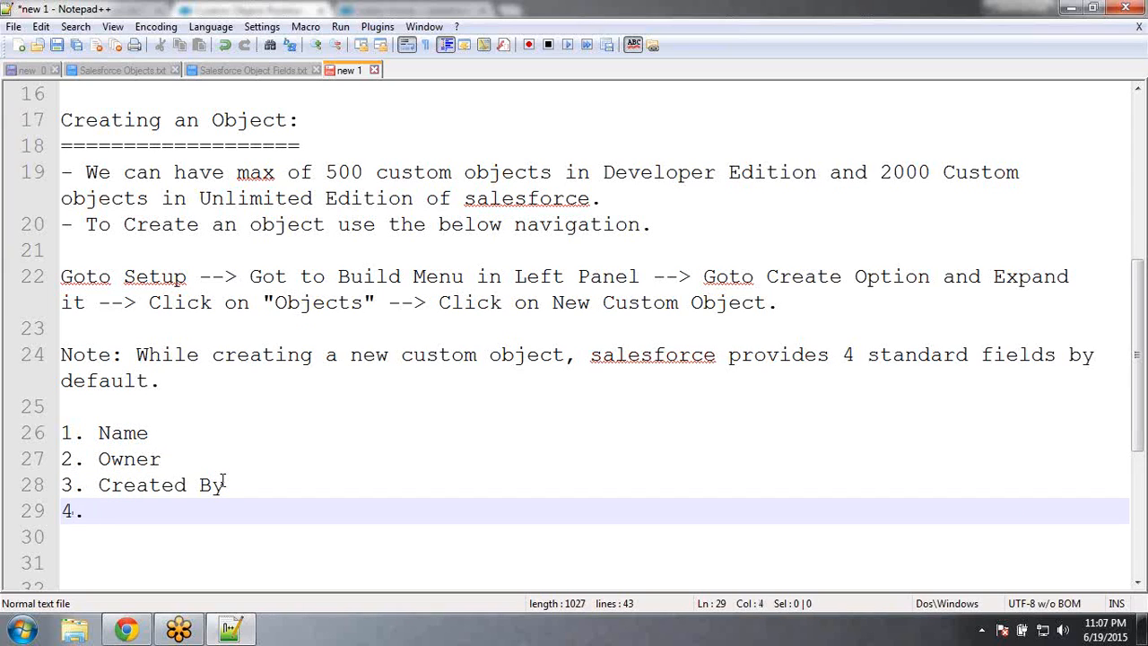
pyautogui.write('Last M')
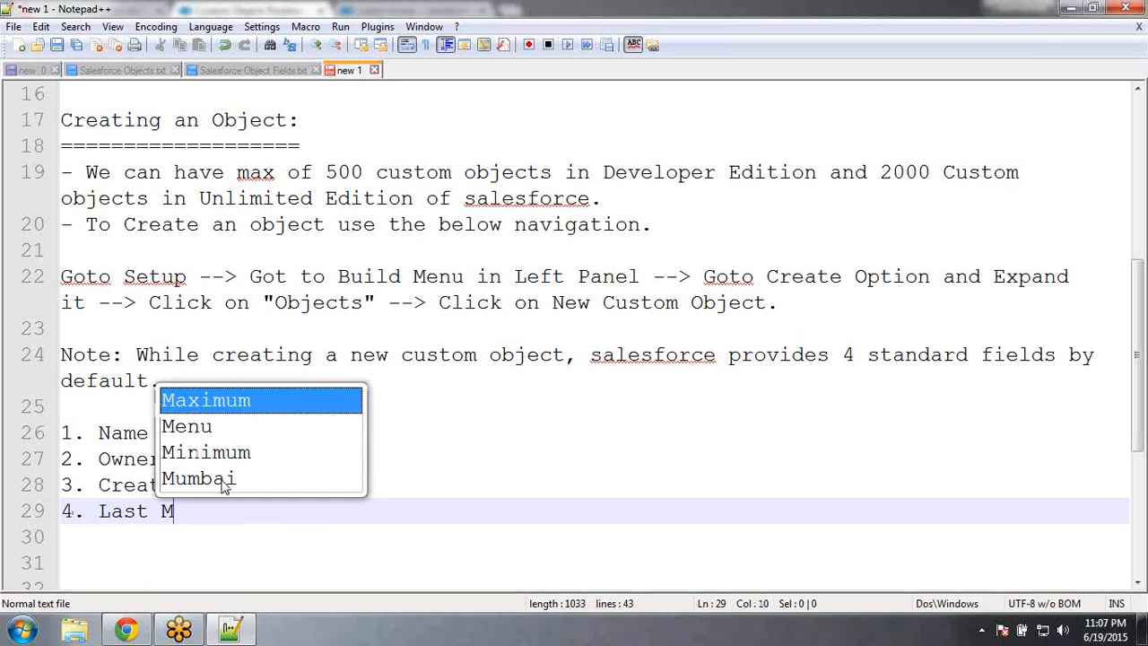
pyautogui.write('odifie')
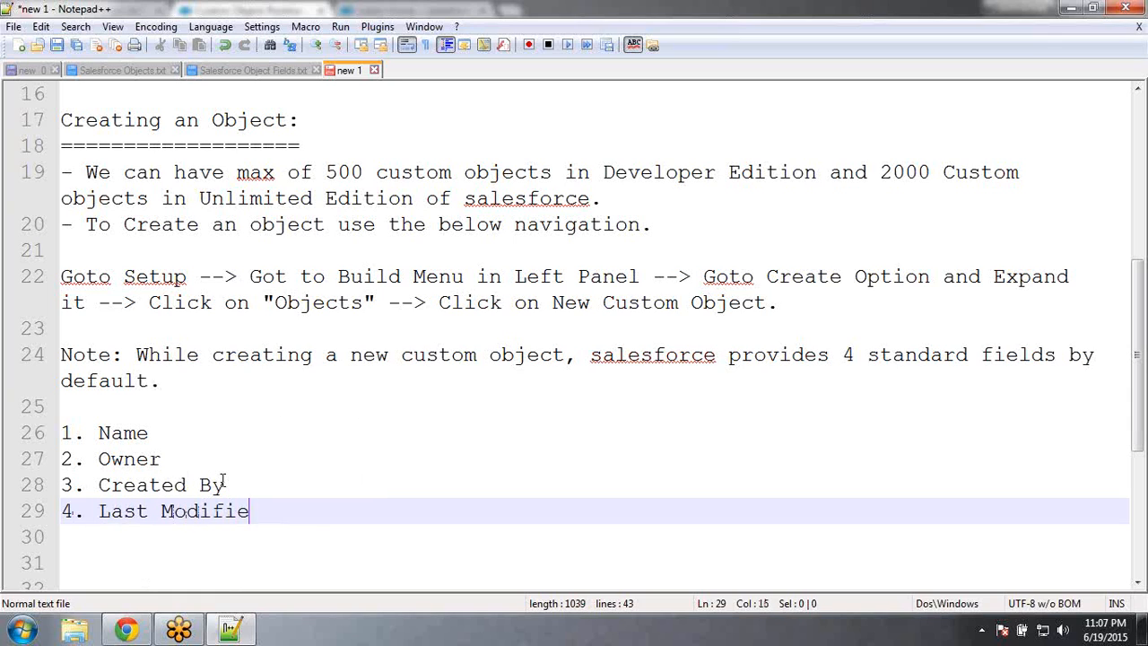
pyautogui.write('d N')
pyautogui.press('BackSpace')
pyautogui.write('Bt')
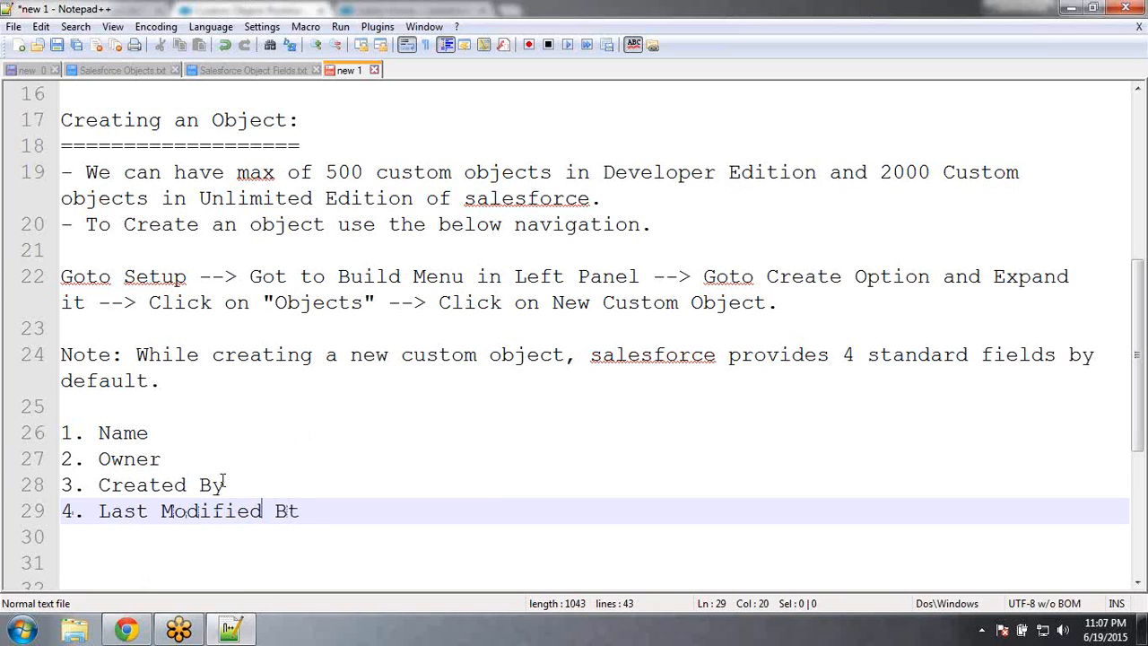
pyautogui.press('BackSpace')
pyautogui.write('y.')
# Switch to Chrome and examine the Standard Fields section of the Position object, going through each field name
pyautogui.click(134, 631)
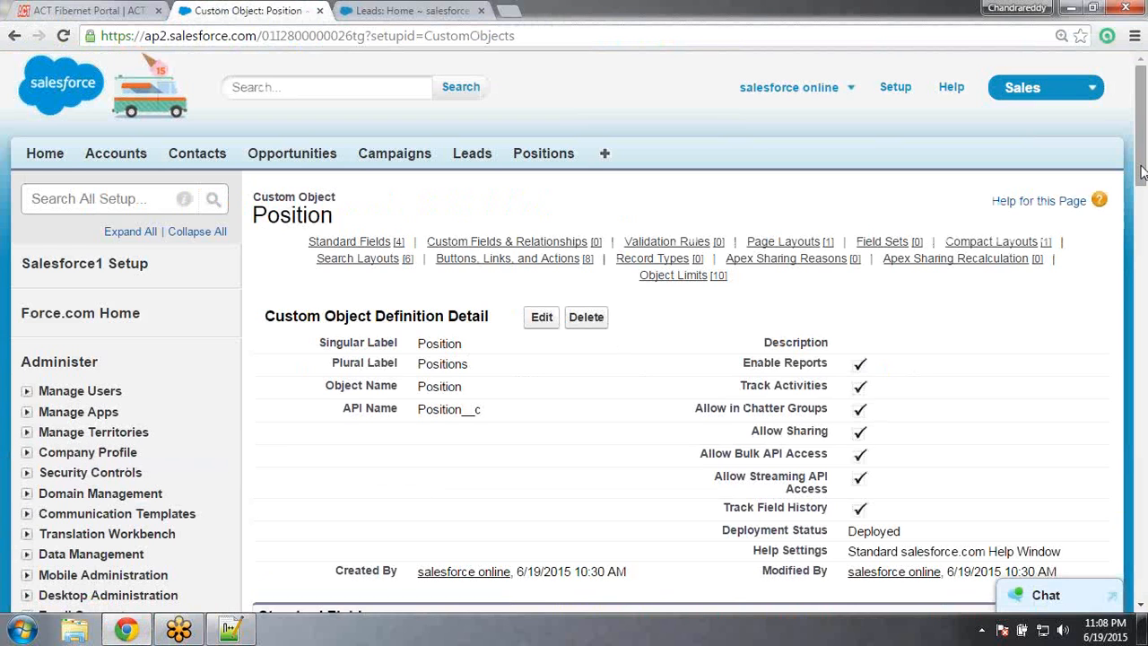
pyautogui.moveTo(1142, 172); pyautogui.dragTo(1143, 261)
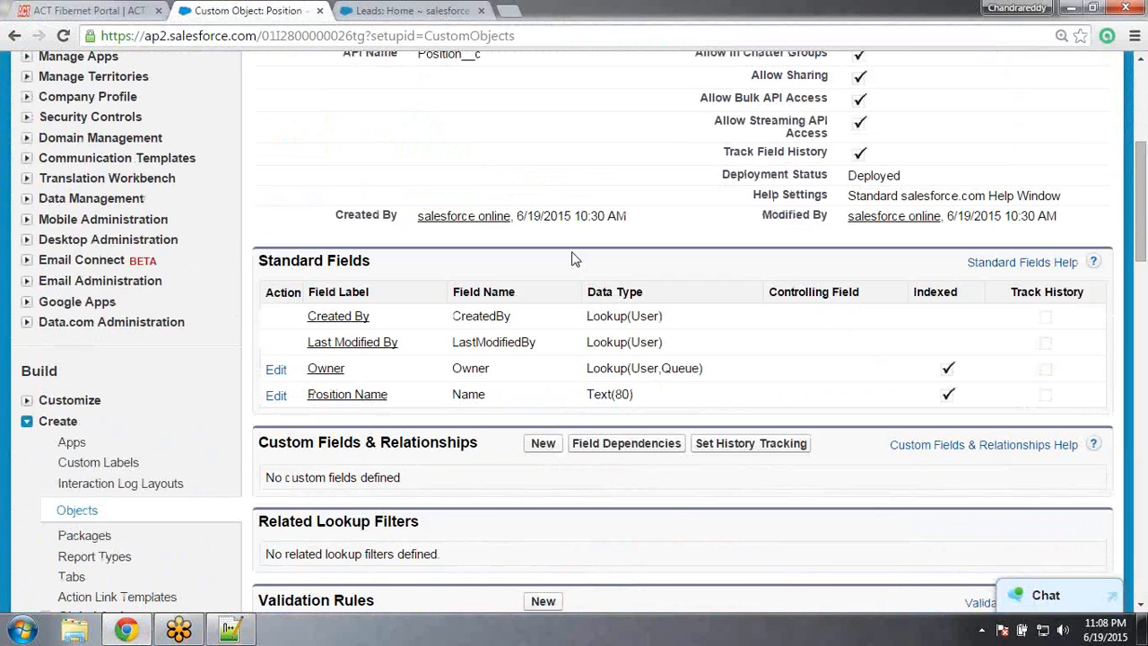
pyautogui.click(690, 112)
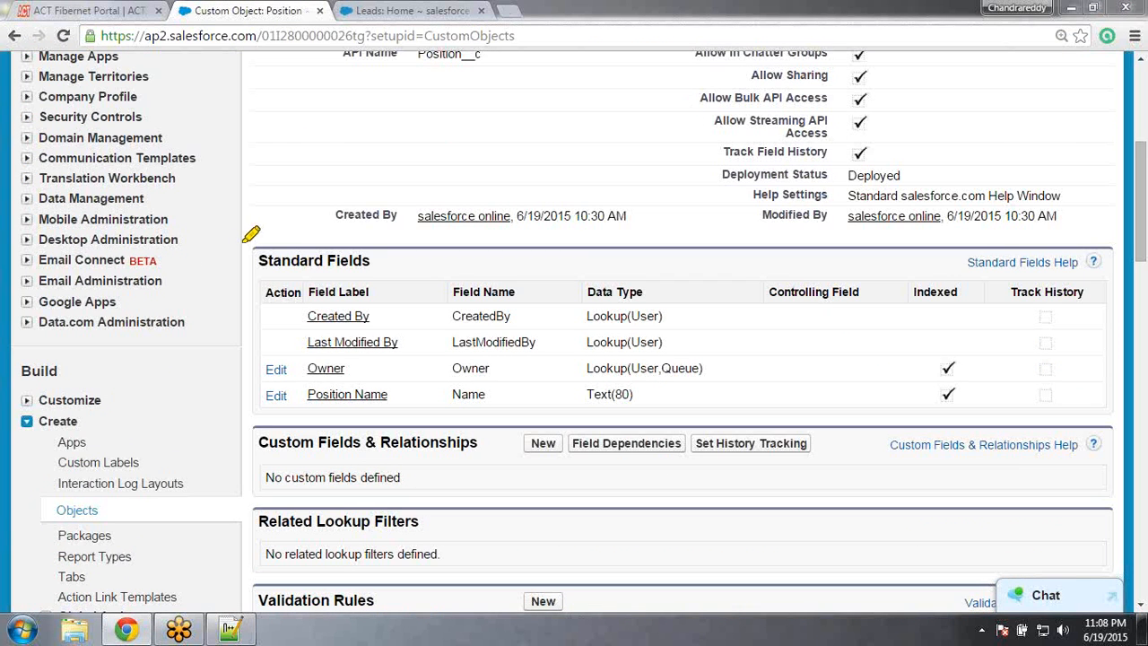
pyautogui.moveTo(261, 244)
pyautogui.mouseDown()
pyautogui.moveTo(267, 313)
pyautogui.moveTo(305, 418)
pyautogui.moveTo(498, 423)
pyautogui.moveTo(795, 404)
pyautogui.mouseUp()
pyautogui.moveTo(870, 362)
pyautogui.mouseDown()
pyautogui.moveTo(487, 262)
pyautogui.moveTo(379, 216)
pyautogui.moveTo(266, 235)
pyautogui.mouseUp()
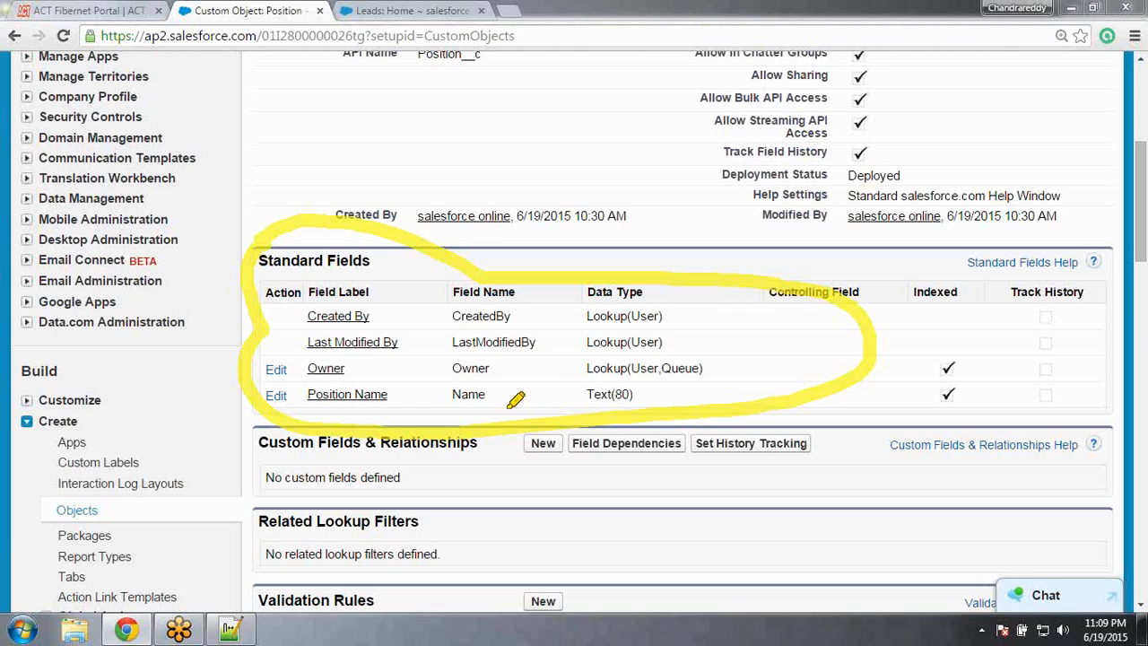
pyautogui.moveTo(454, 402)
pyautogui.mouseDown()
pyautogui.moveTo(491, 403)
pyautogui.moveTo(506, 350)
pyautogui.moveTo(555, 350)
pyautogui.mouseUp()
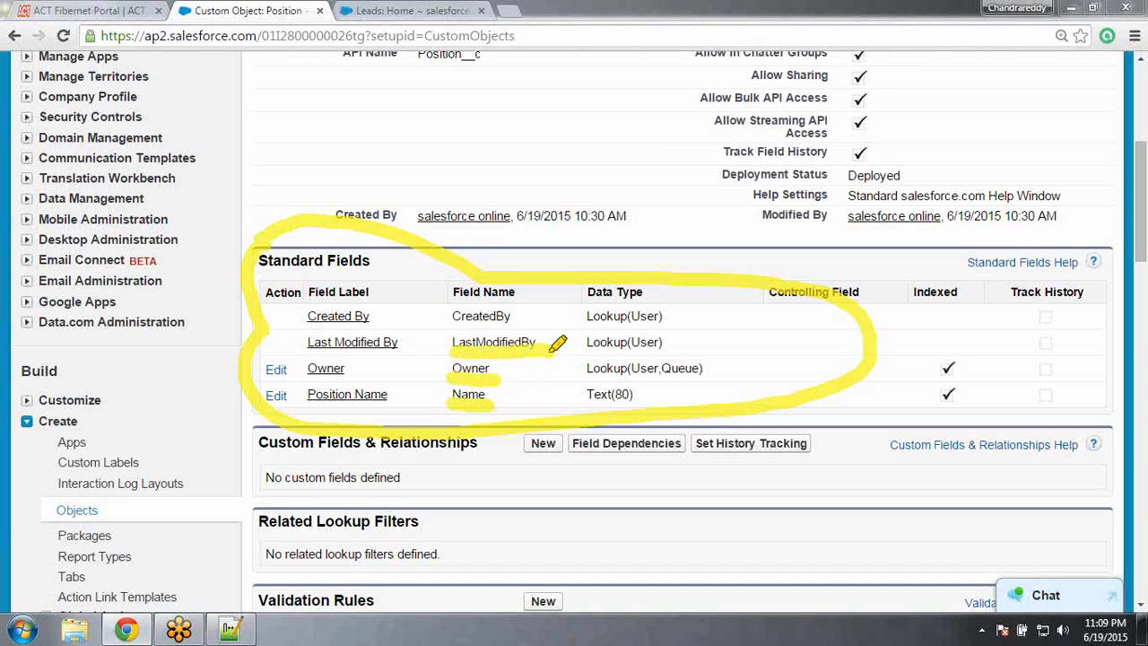
pyautogui.moveTo(455, 326); pyautogui.dragTo(514, 331)
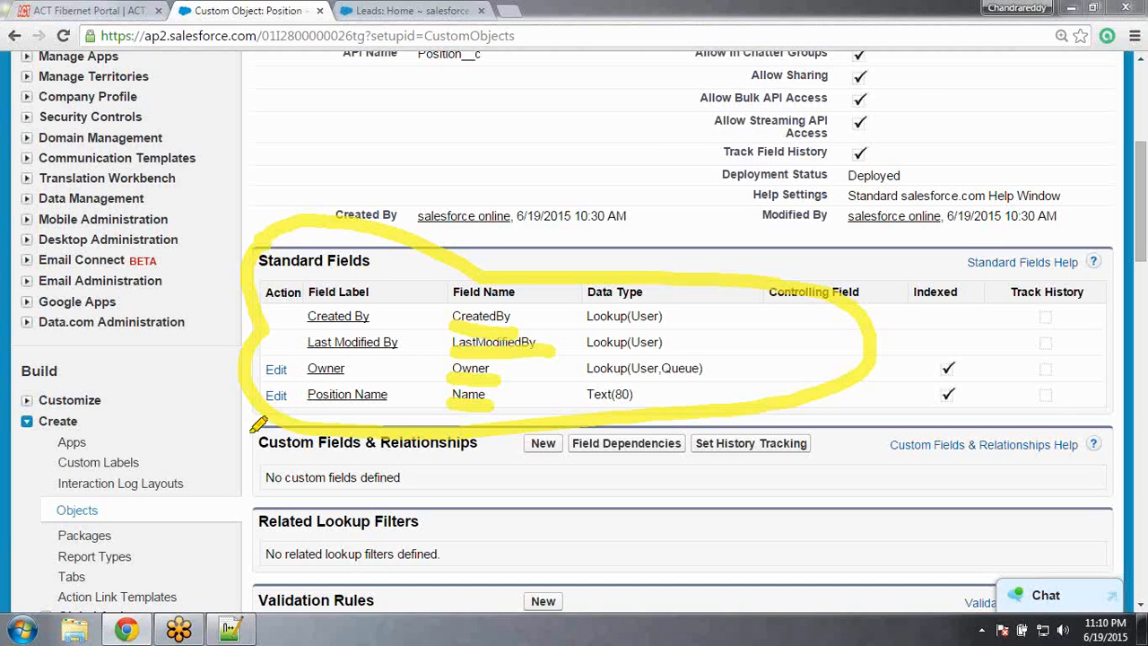
# Examine the Custom Fields & Relationships section of the Position object and its option for creating a new field
pyautogui.moveTo(253, 429)
pyautogui.mouseDown()
pyautogui.moveTo(423, 458)
pyautogui.moveTo(536, 444)
pyautogui.moveTo(444, 410)
pyautogui.moveTo(315, 427)
pyautogui.moveTo(232, 420)
pyautogui.mouseUp()
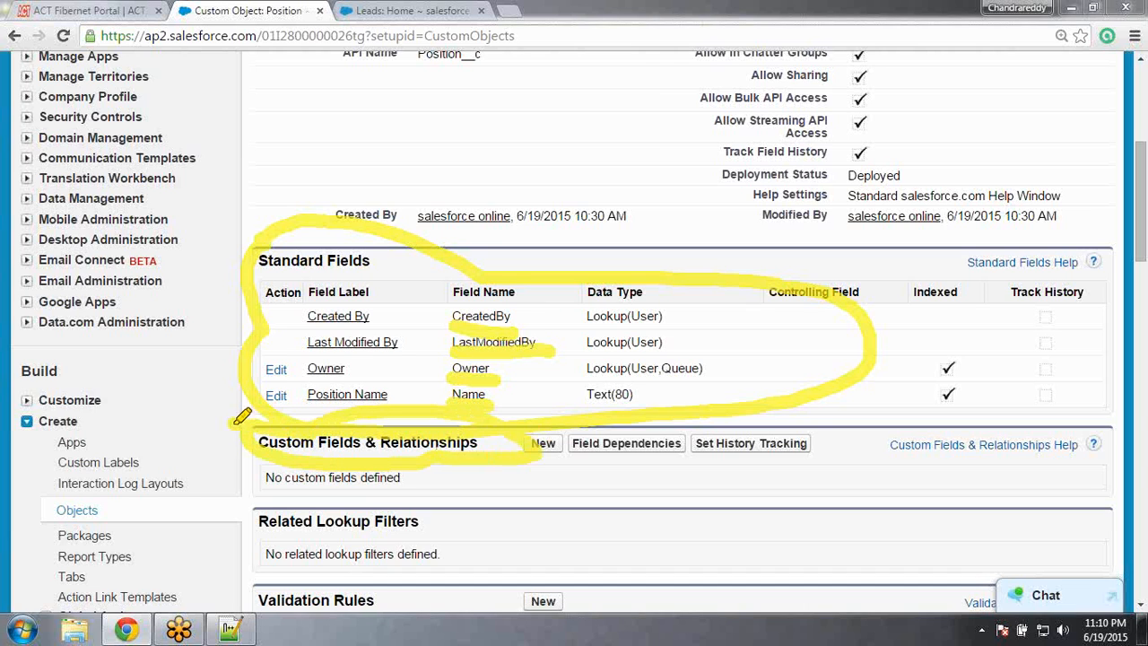
pyautogui.moveTo(535, 456)
pyautogui.mouseDown()
pyautogui.moveTo(578, 450)
pyautogui.moveTo(517, 461)
pyautogui.mouseUp()
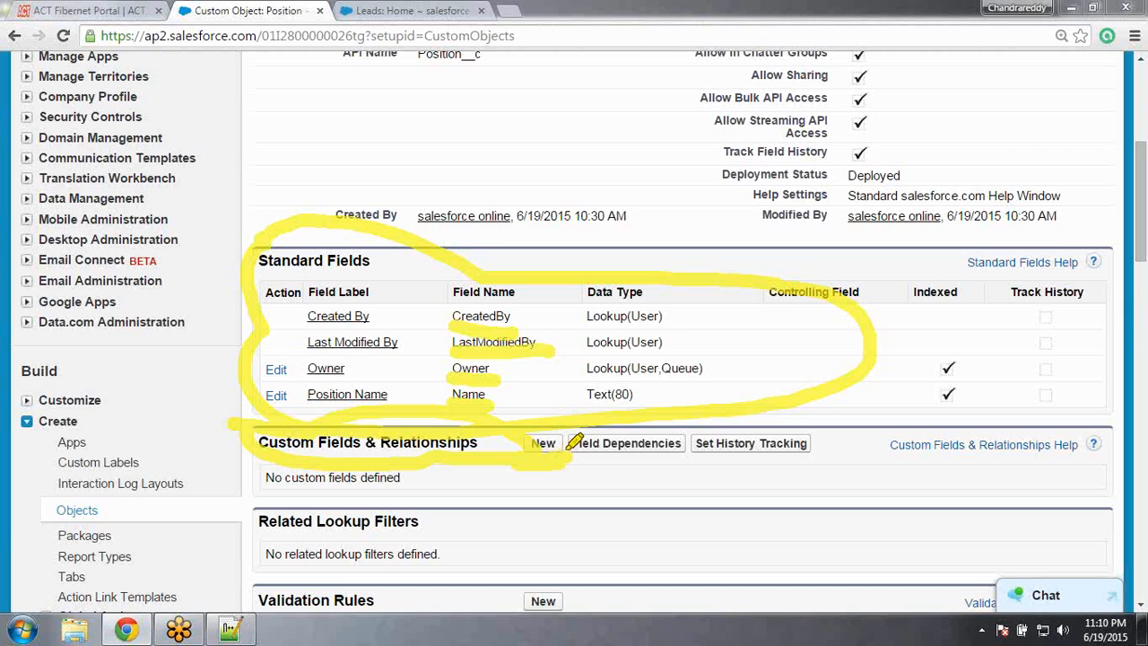
pyautogui.click(834, 65)
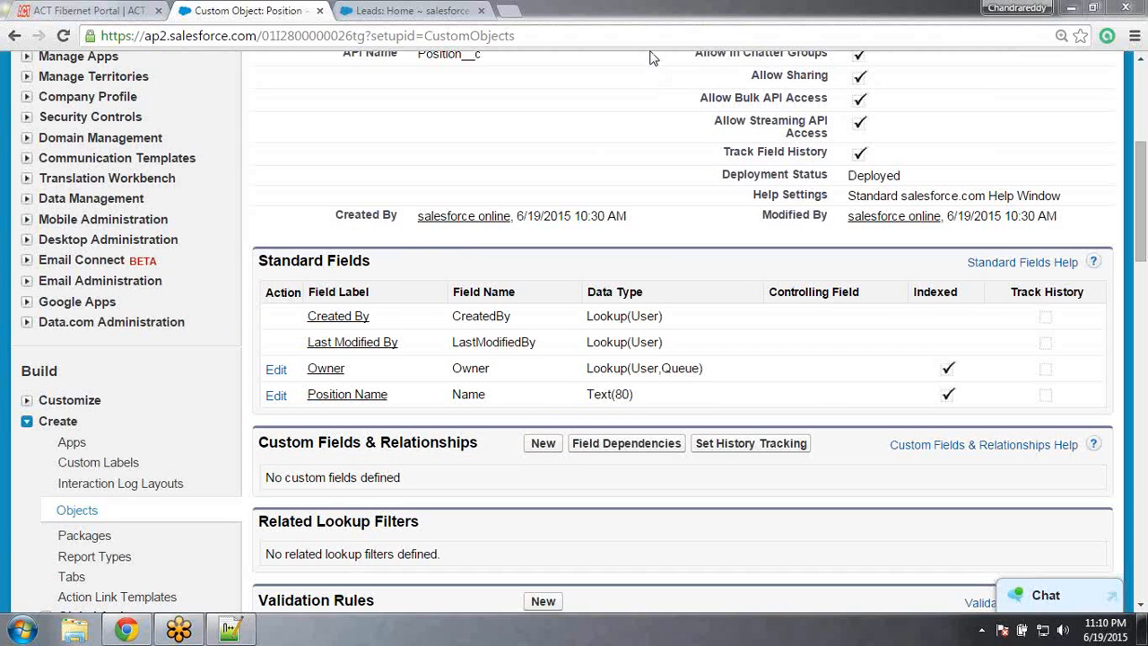
# Check the Position object's Object Name and API Name in the custom object definition detail
pyautogui.moveTo(1141, 256); pyautogui.dragTo(1141, 150)
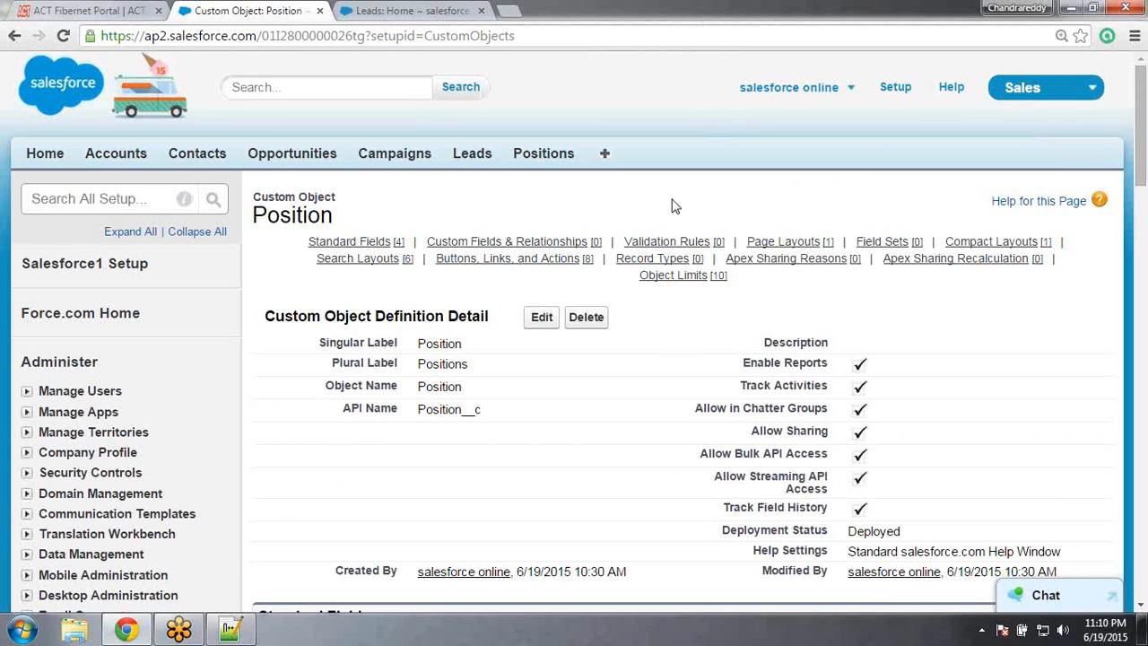
pyautogui.moveTo(502, 258)
pyautogui.doubleClick(435, 388)
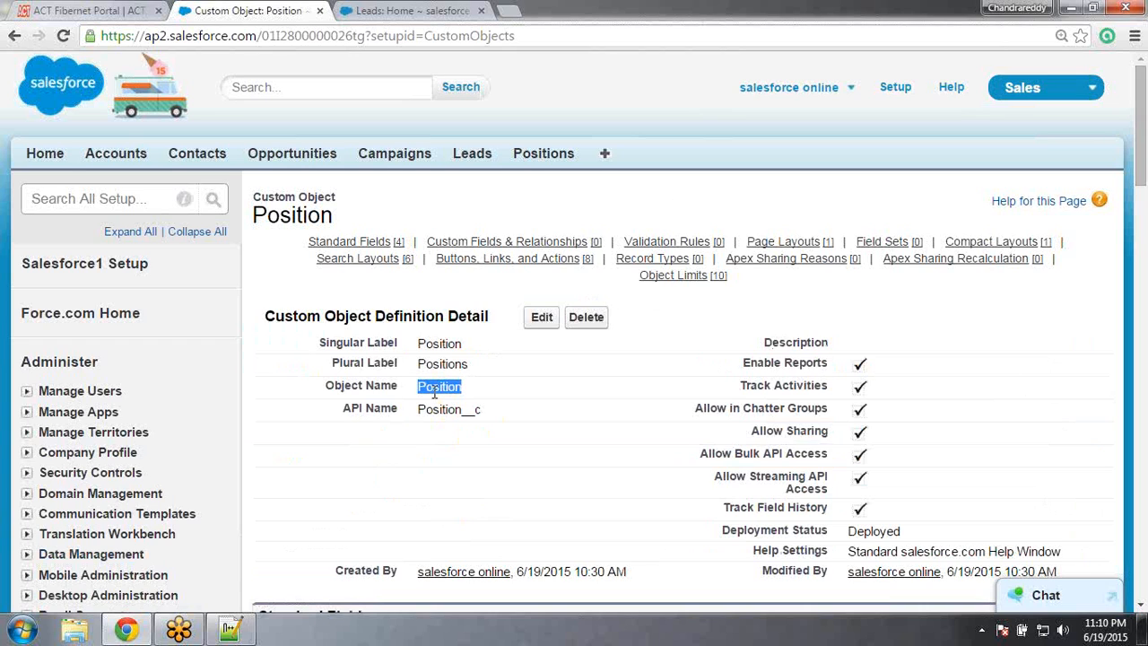
pyautogui.doubleClick(442, 410)
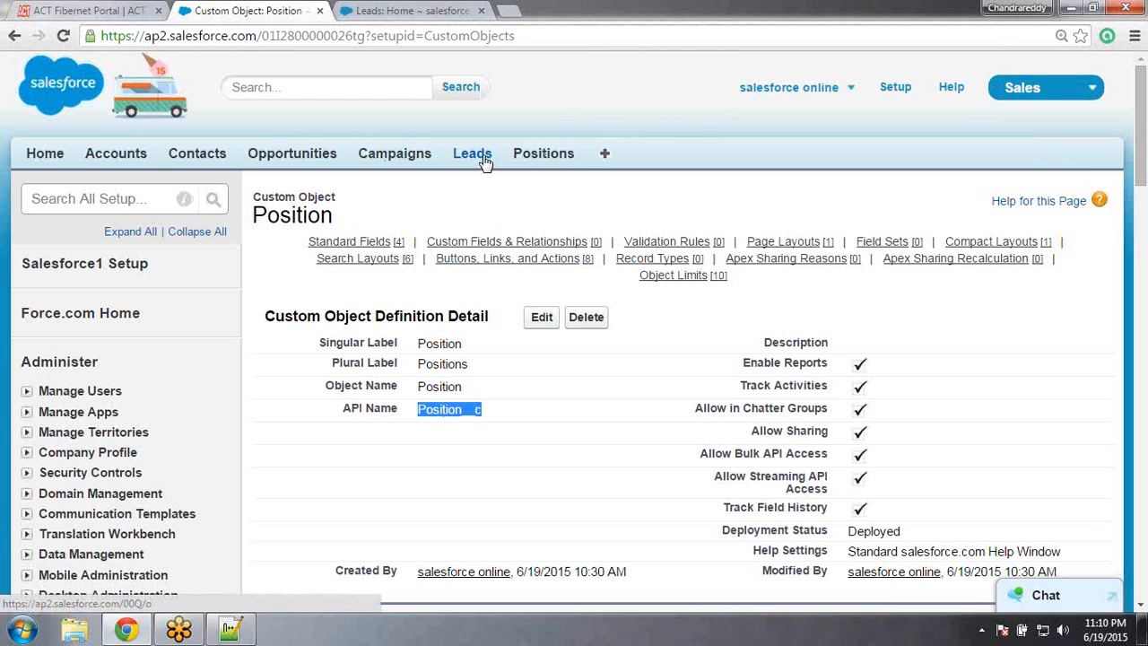
# Open the Positions home page and start a new Position record
pyautogui.click(548, 154)
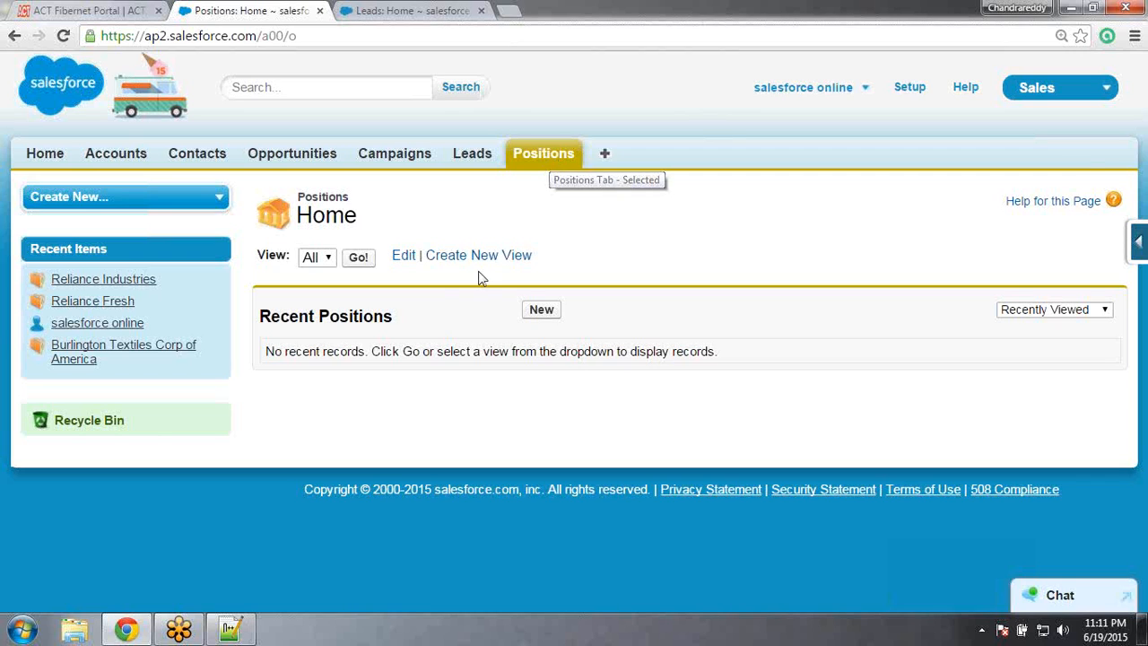
pyautogui.doubleClick(319, 196)
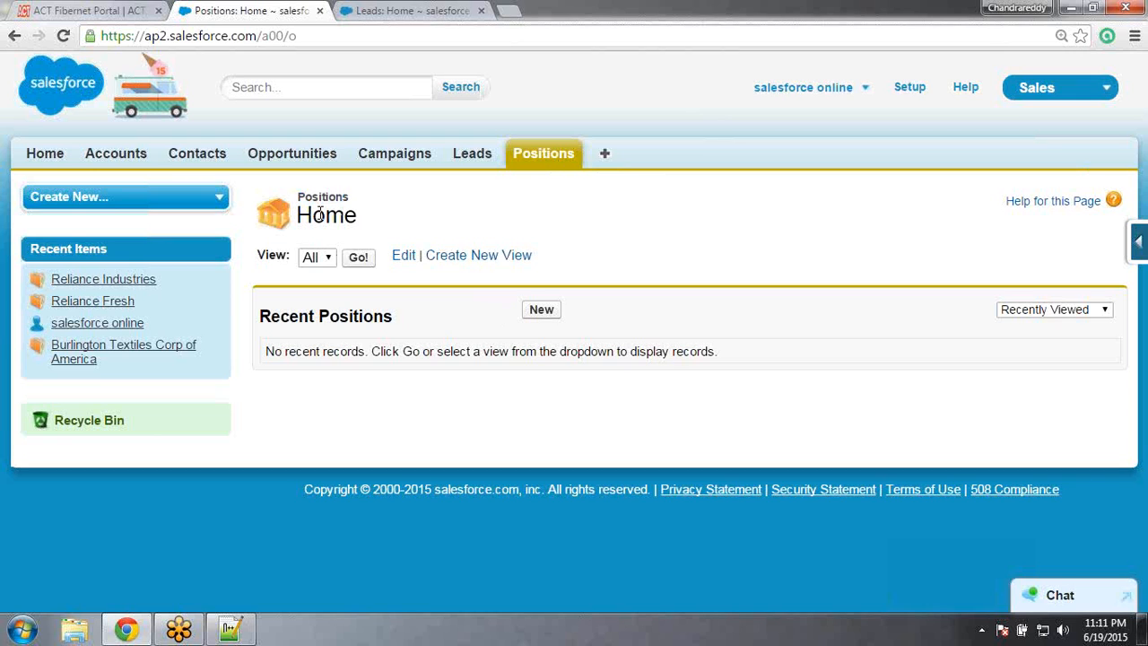
pyautogui.doubleClick(319, 214)
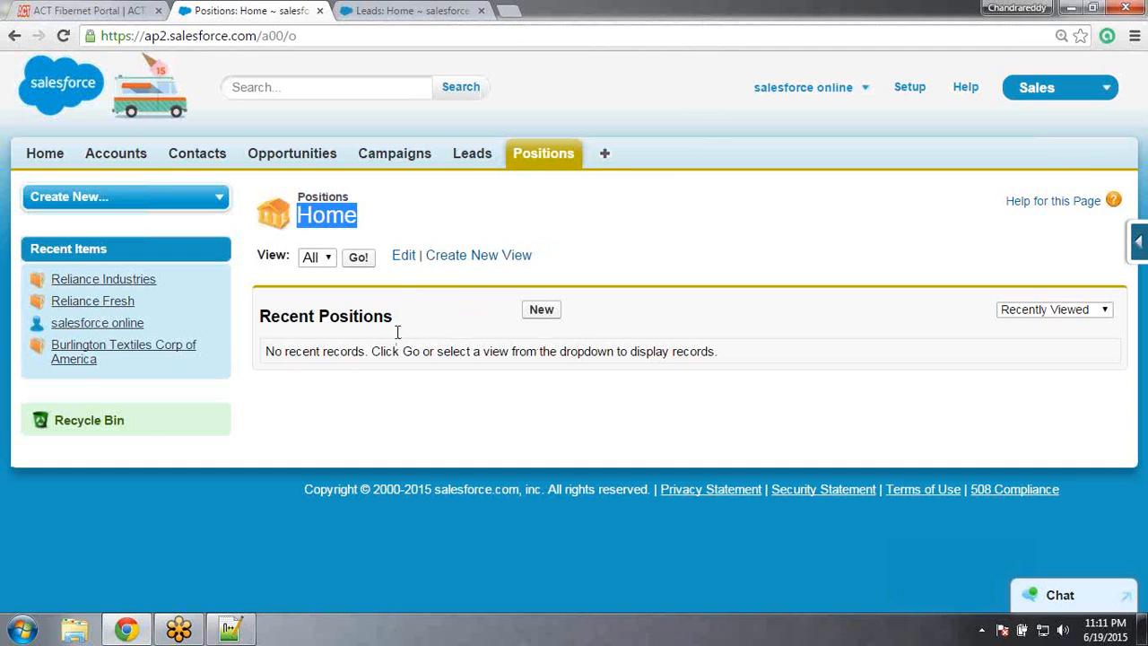
pyautogui.click(542, 311)
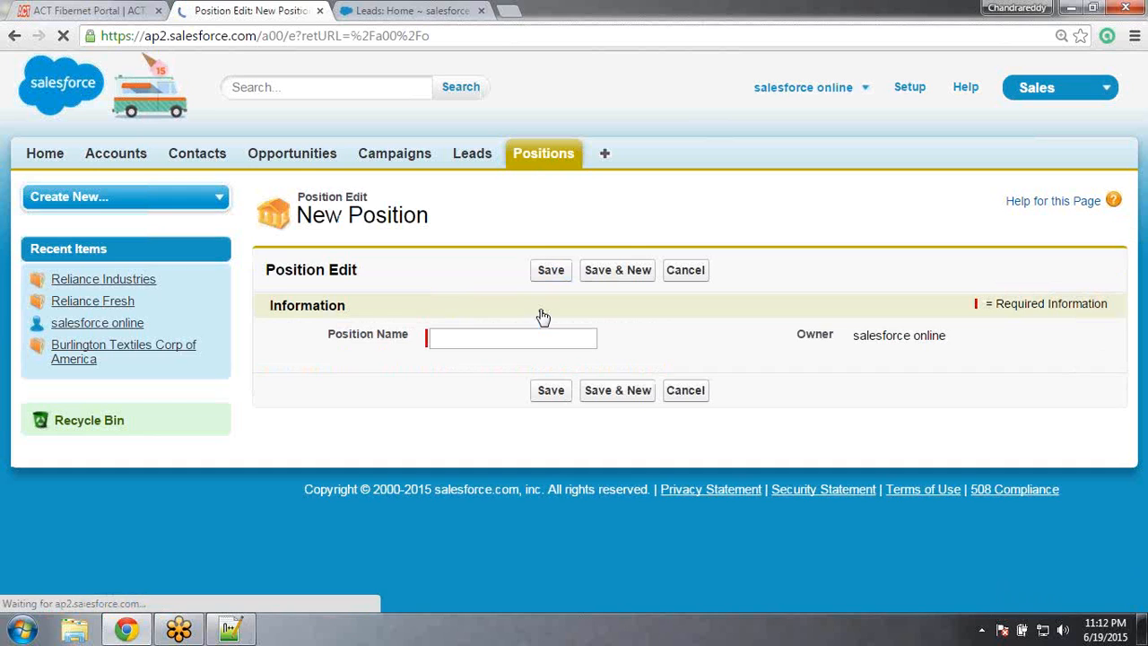
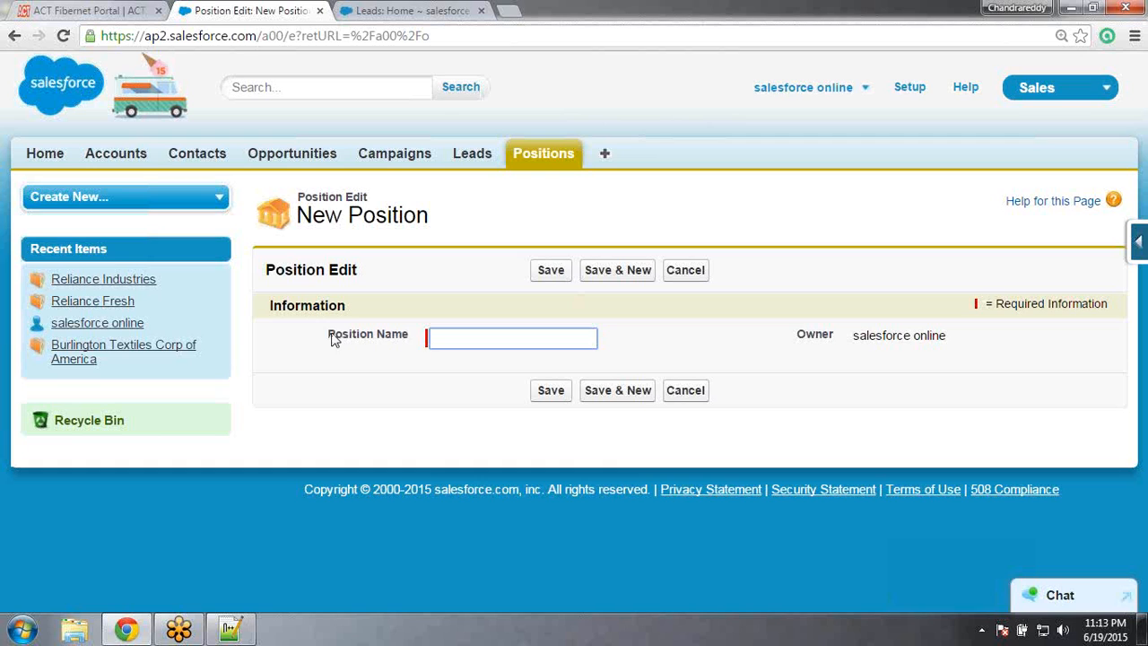
# Examine the Position Name and Owner fields on the New Position form, along with its Position Edit heading
pyautogui.moveTo(332, 339); pyautogui.dragTo(411, 340)
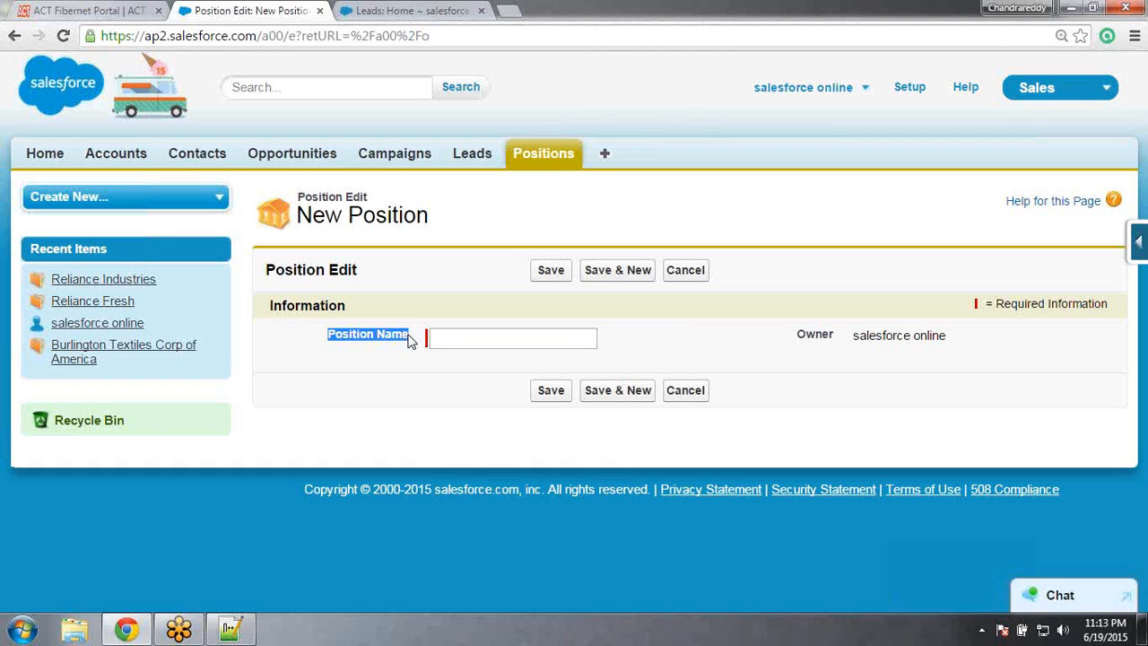
pyautogui.moveTo(797, 338); pyautogui.dragTo(837, 333)
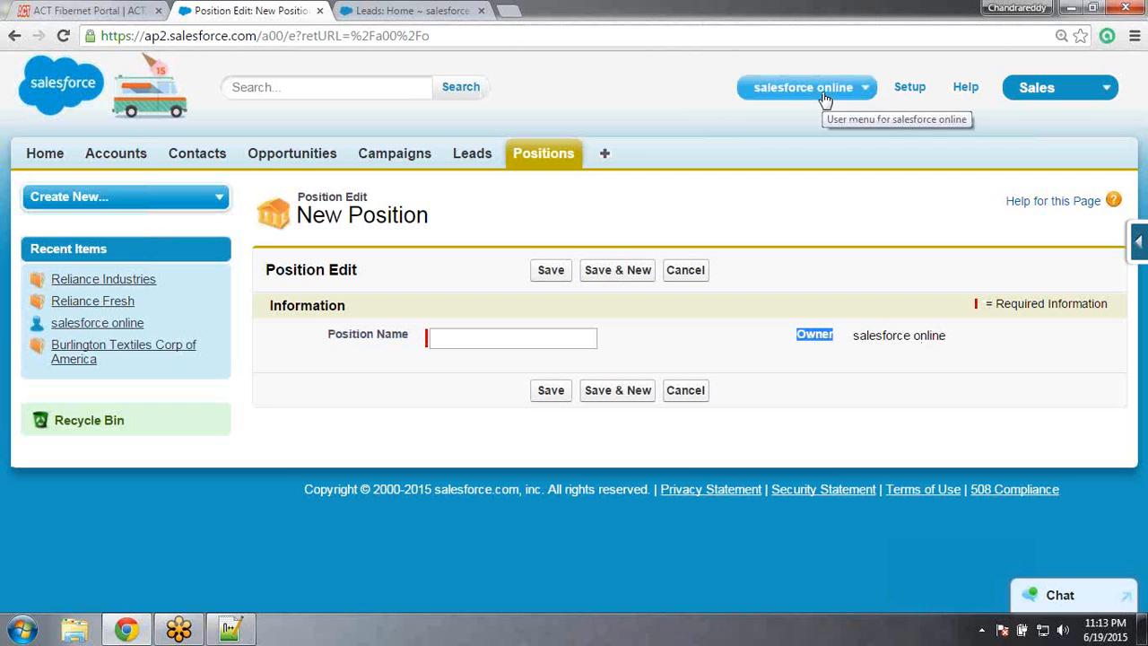
pyautogui.moveTo(854, 338); pyautogui.dragTo(953, 337)
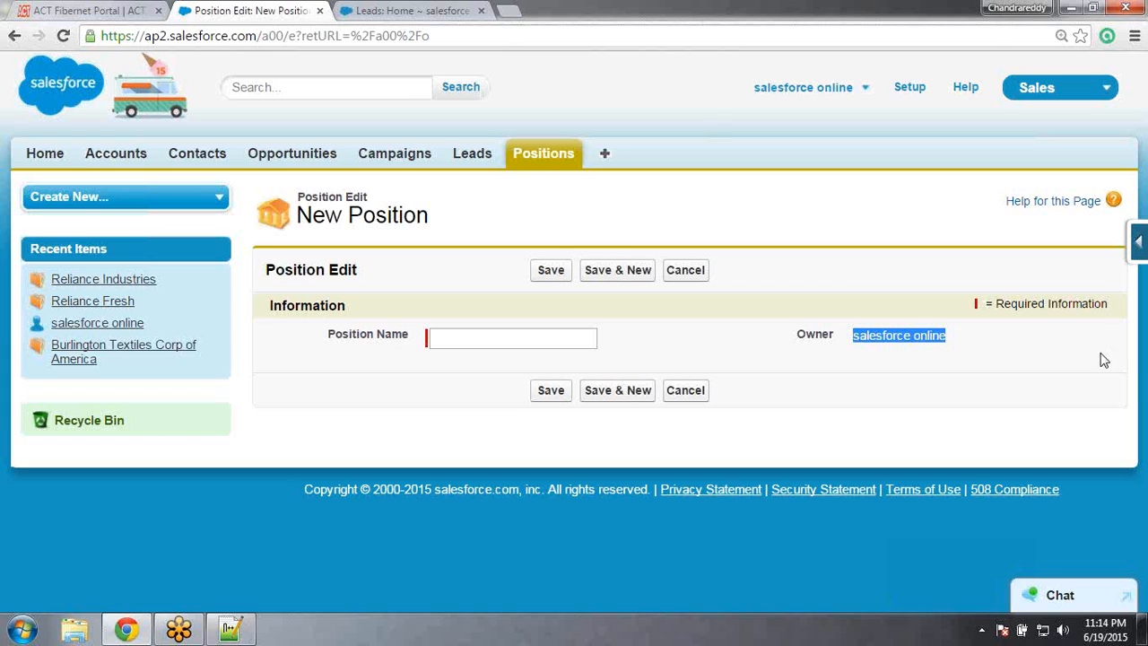
pyautogui.click(816, 339)
pyautogui.doubleClick(816, 339)
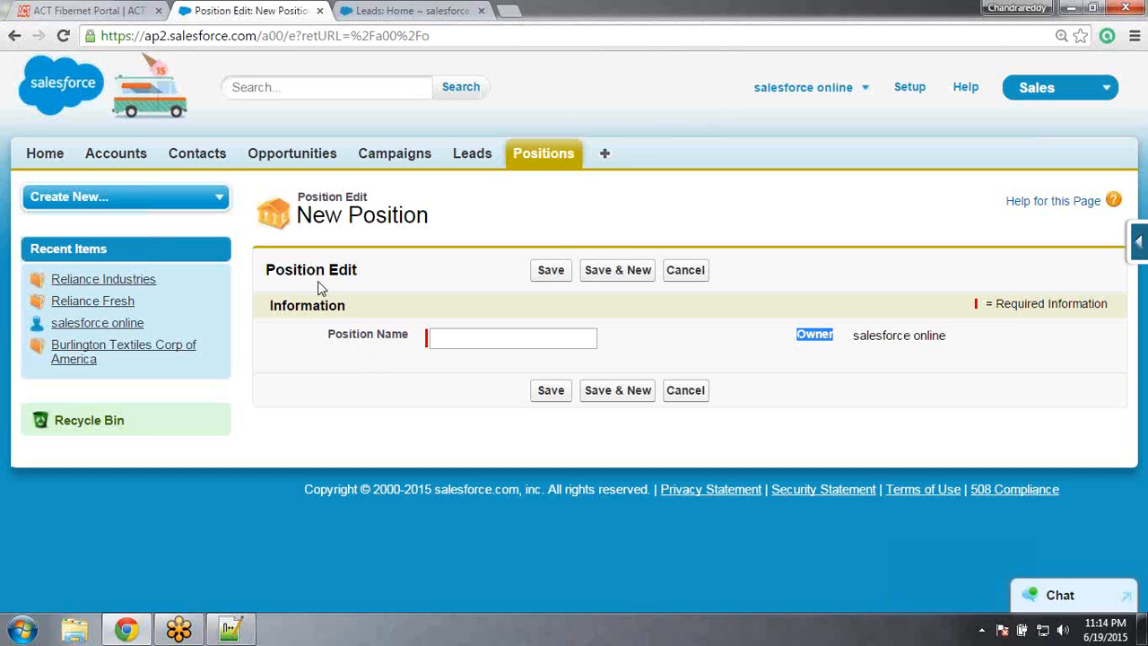
pyautogui.moveTo(266, 269); pyautogui.dragTo(365, 279)
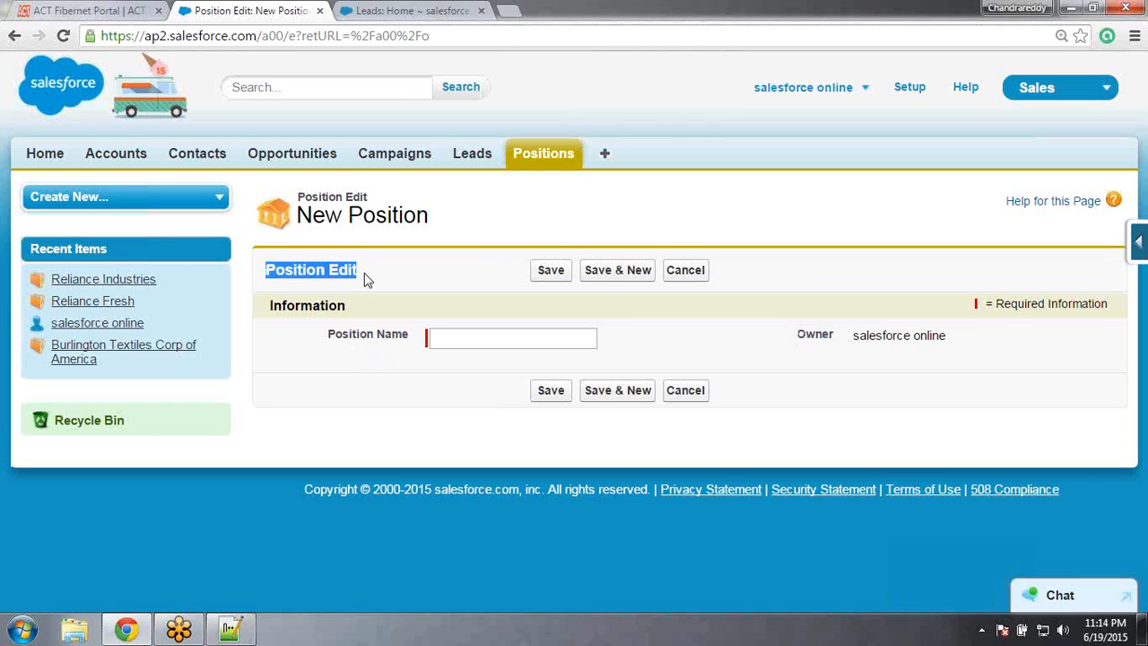
pyautogui.click(457, 337)
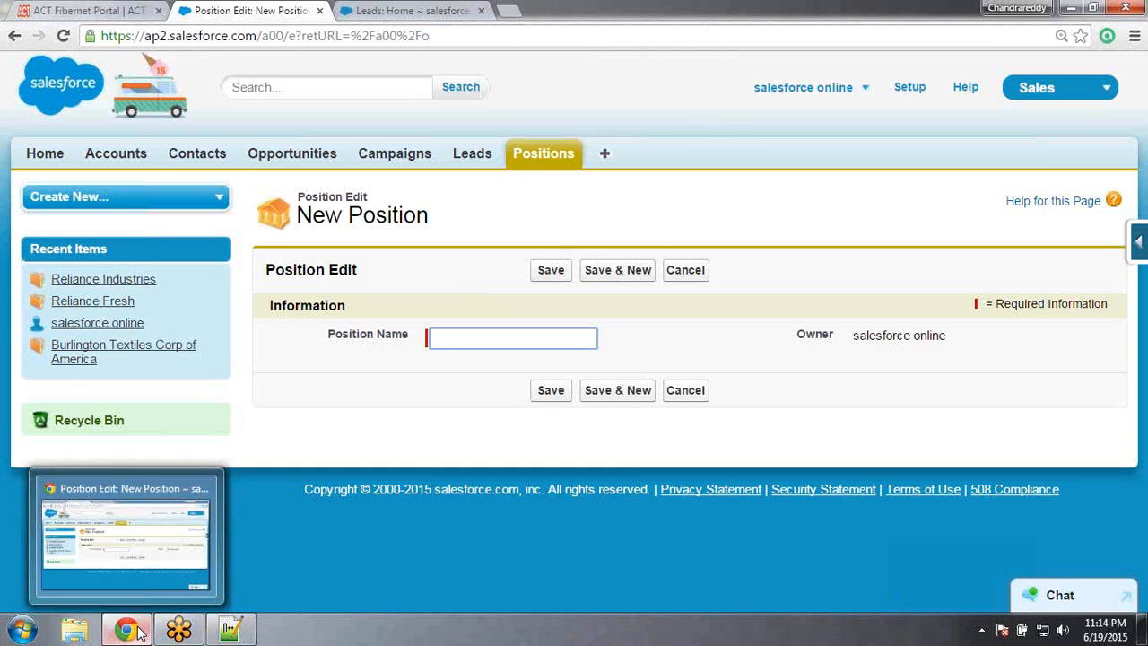
# Switch to Notepad++ and go back up the notes to review the Position Object field list at Position Name
pyautogui.click(232, 632)
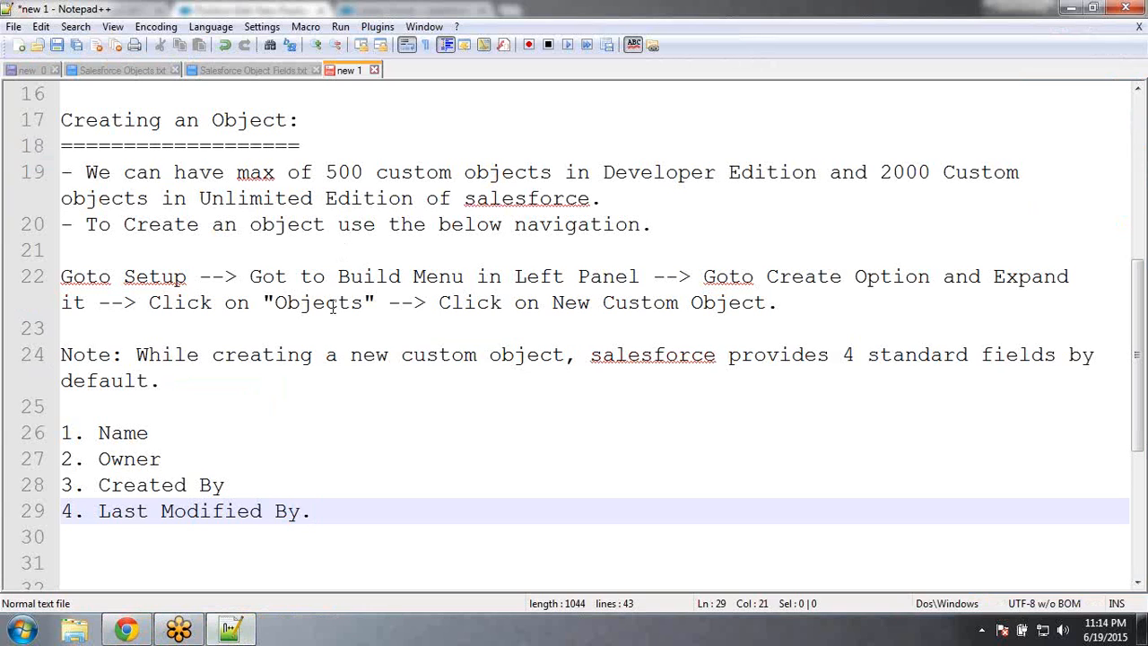
pyautogui.click(346, 201)
pyautogui.press('Up')
pyautogui.press('Up')
pyautogui.press('Up')
pyautogui.press('Up')
pyautogui.press('Up')
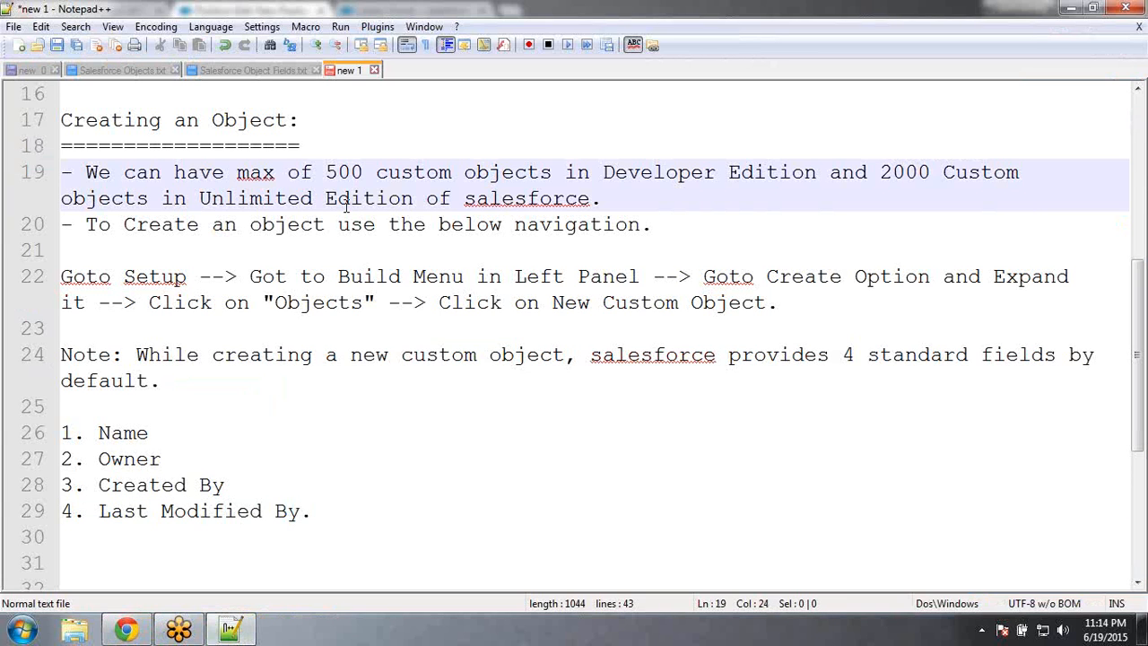
pyautogui.press('Up')
pyautogui.press('Up')
pyautogui.press('Up')
pyautogui.press('Up')
pyautogui.press('Up')
pyautogui.press('Up')
pyautogui.press('Up')
pyautogui.press('Up')
pyautogui.press('Up')
pyautogui.press('Up')
pyautogui.press('Up')
pyautogui.press('Up')
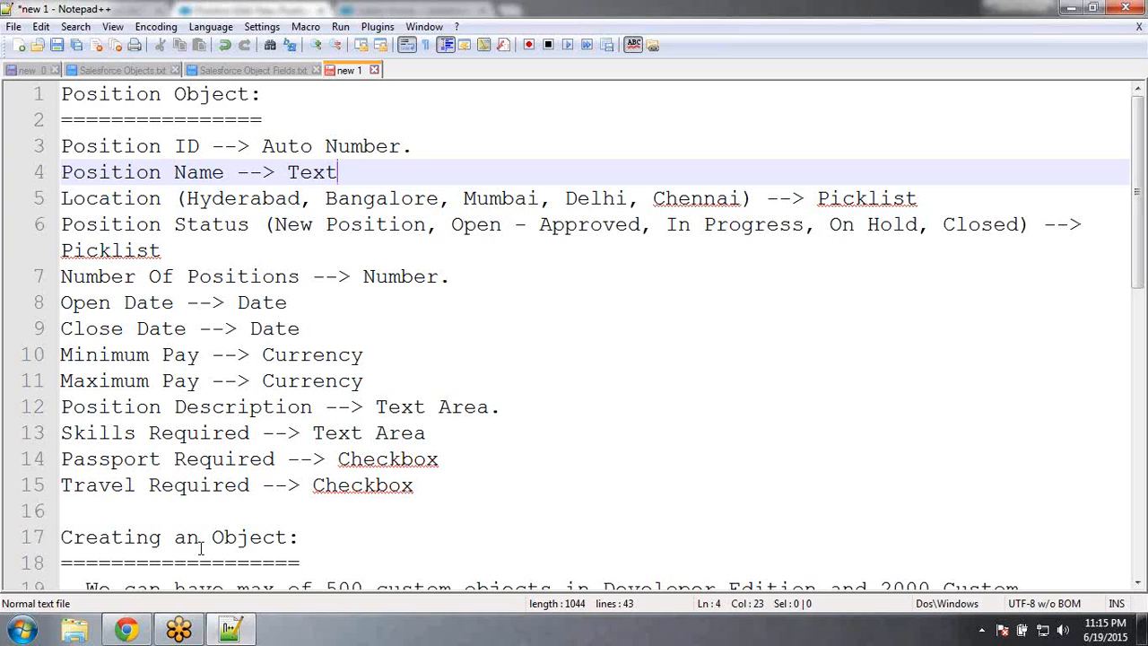
# Bring Chrome forward, and minimize both the Chrome and Notepad++ windows to show the desktop
pyautogui.moveTo(130, 629)
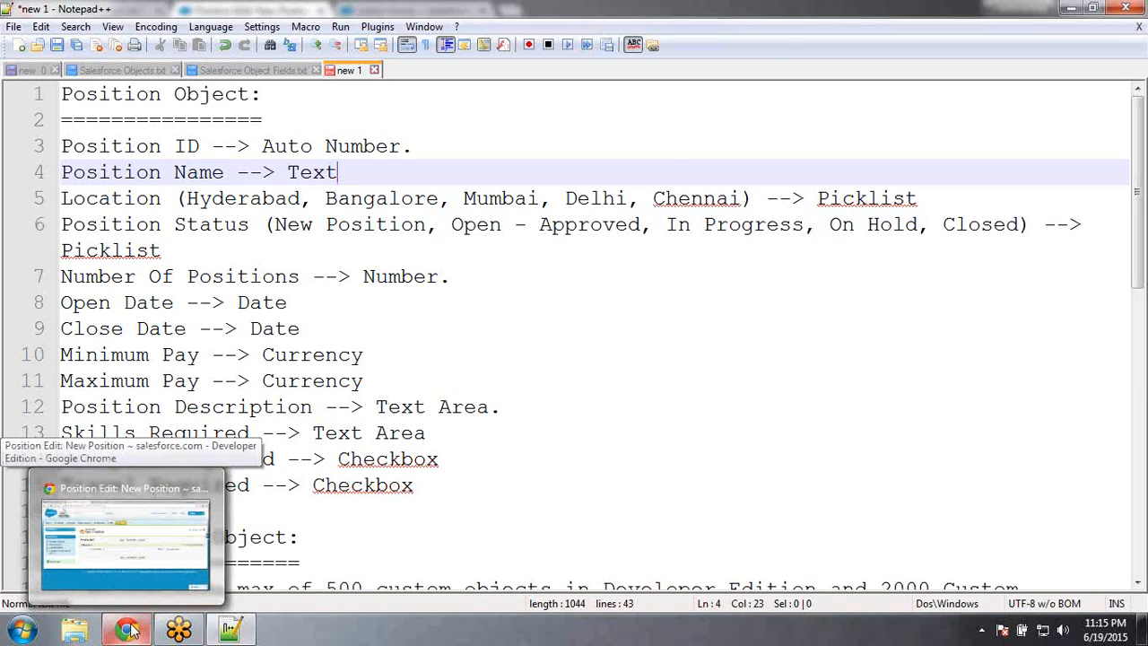
pyautogui.click(130, 629)
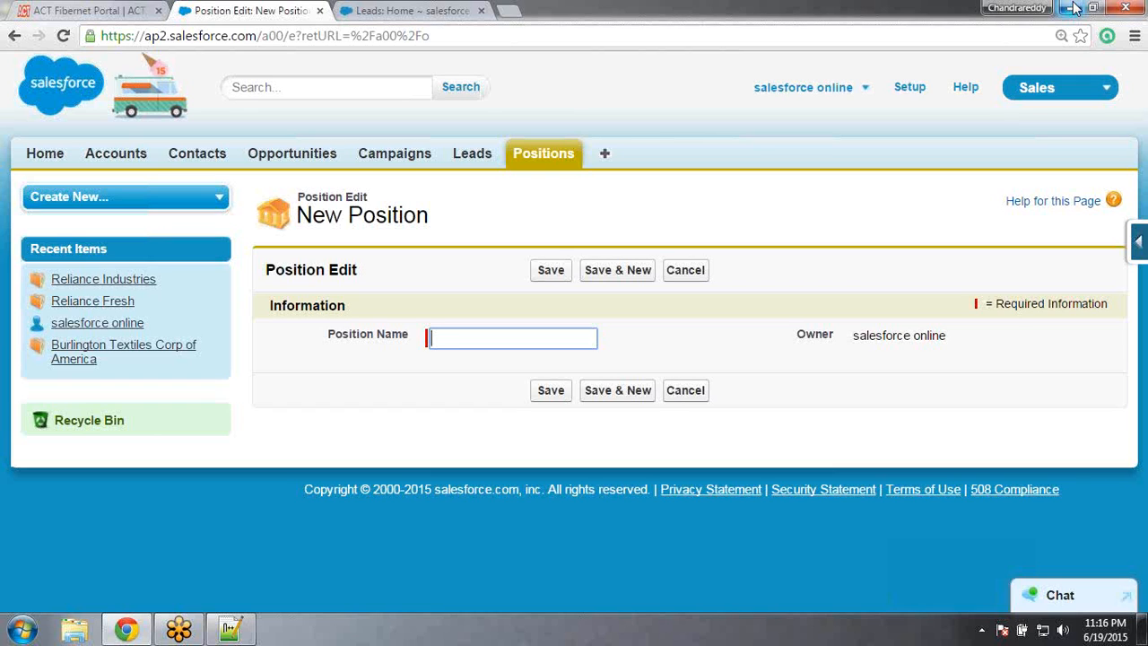
pyautogui.click(1073, 8)
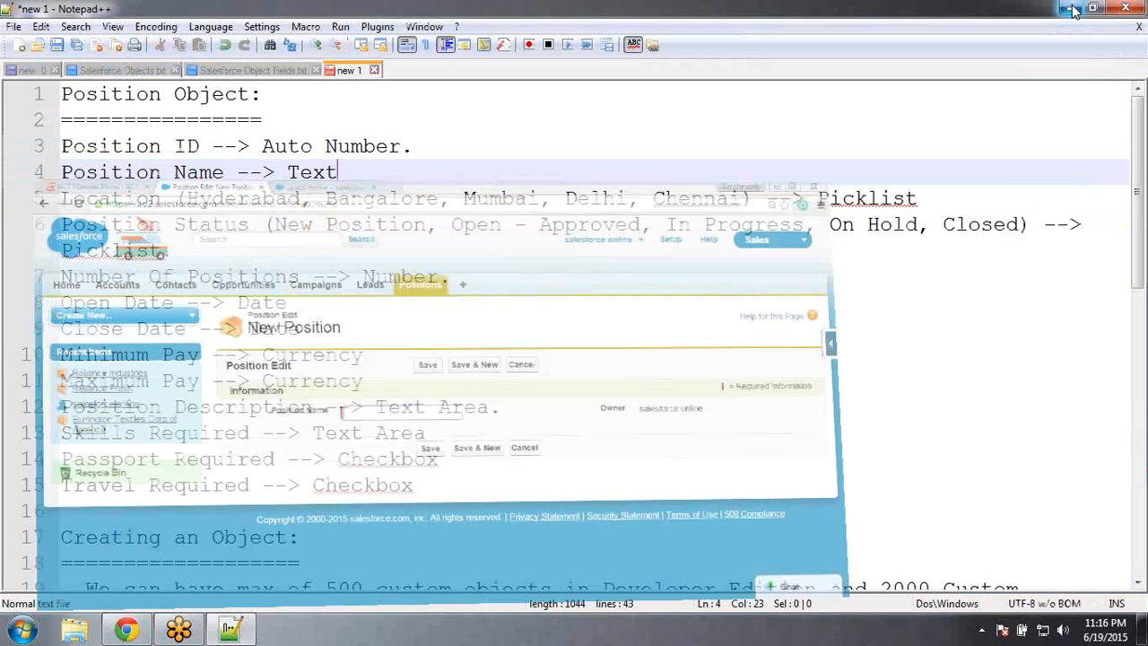
pyautogui.click(1072, 7)
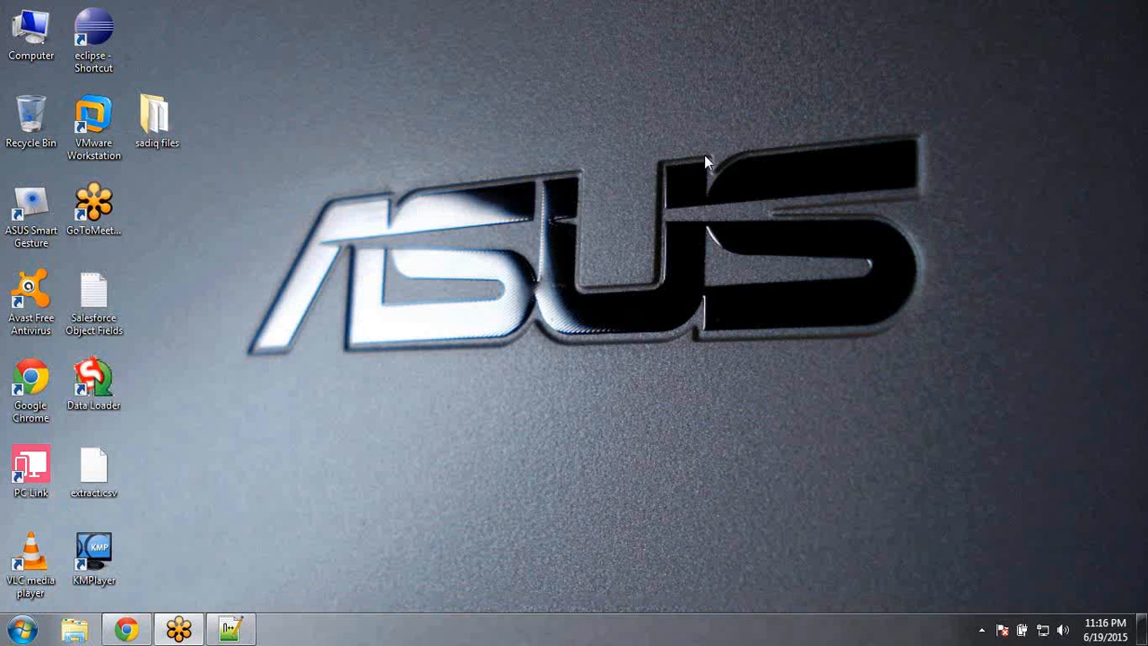
# Look through all installed programs in Windows, including the Accessories folder
pyautogui.click(21, 629)
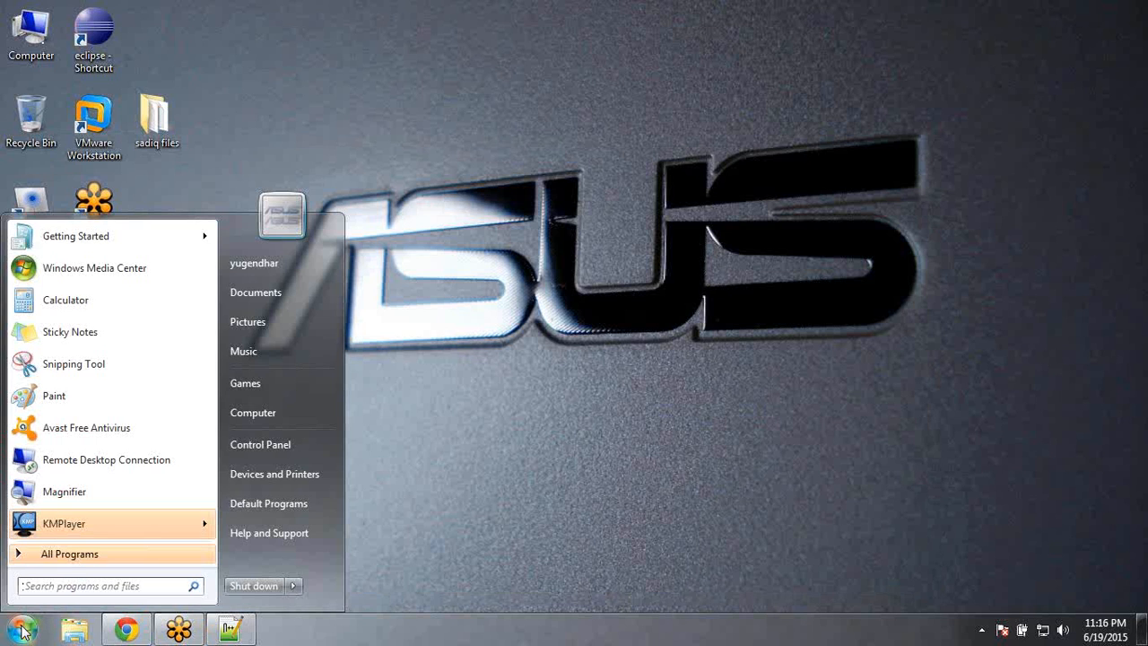
pyautogui.click(96, 557)
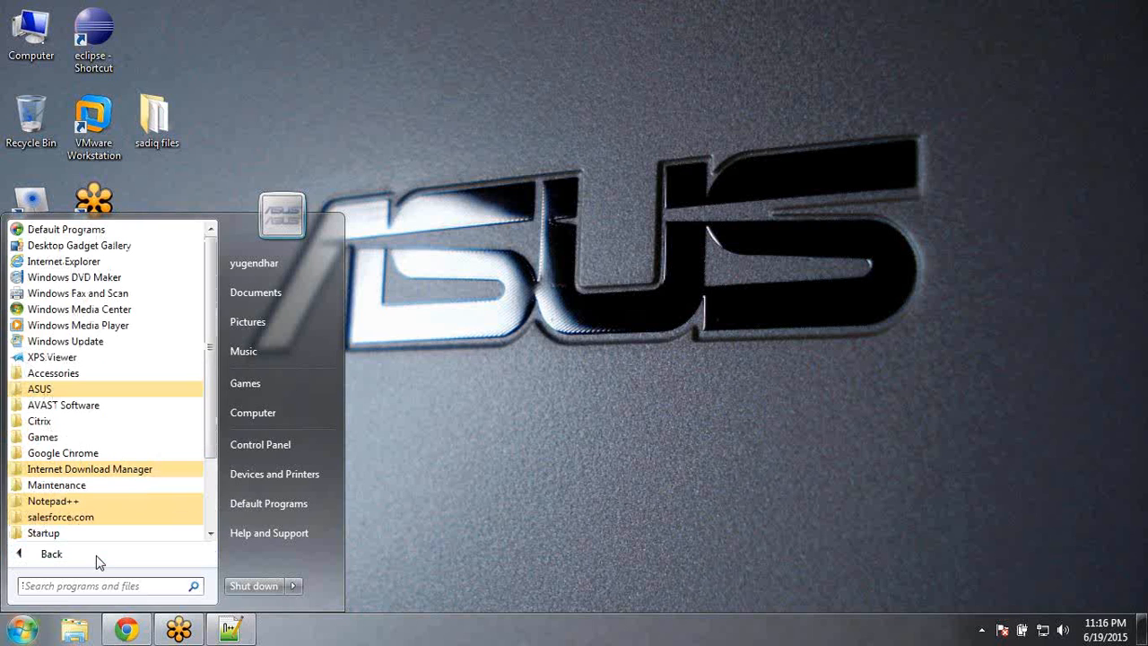
pyautogui.click(119, 374)
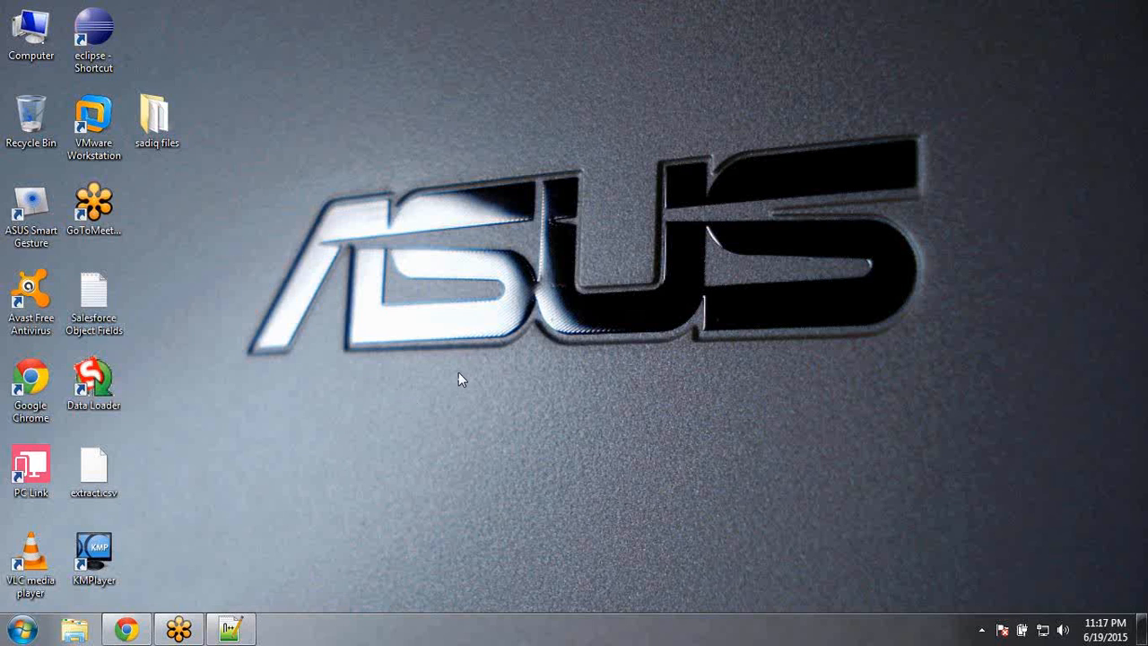
# Create a new text document on the desktop, keeping its default name
pyautogui.rightClick(331, 297)
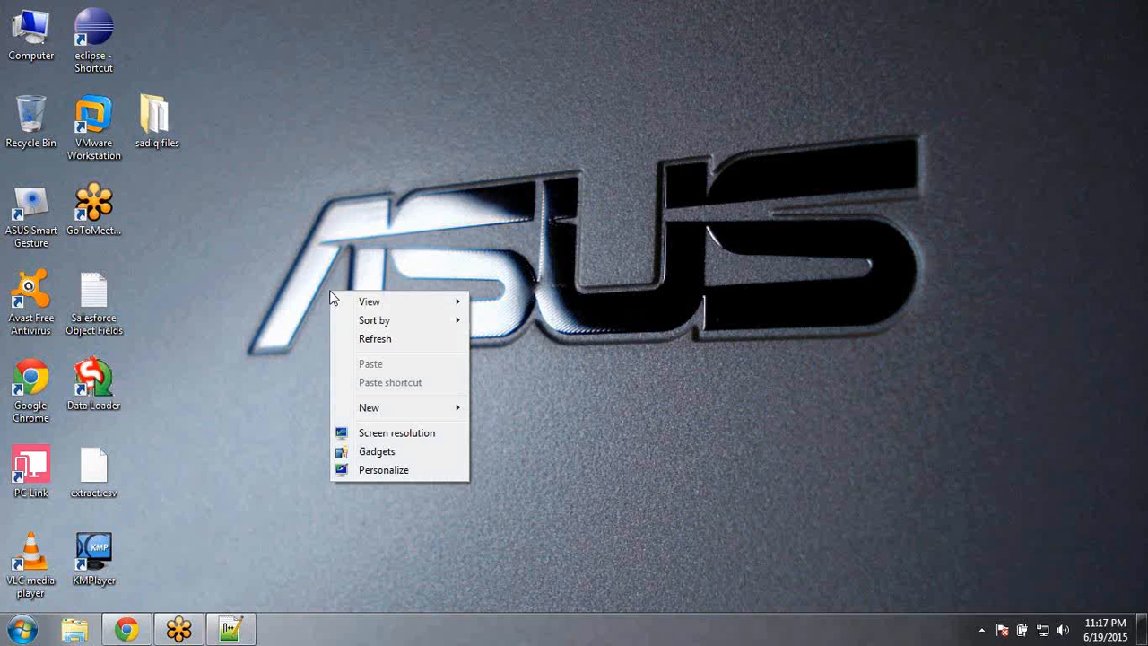
pyautogui.moveTo(399, 306)
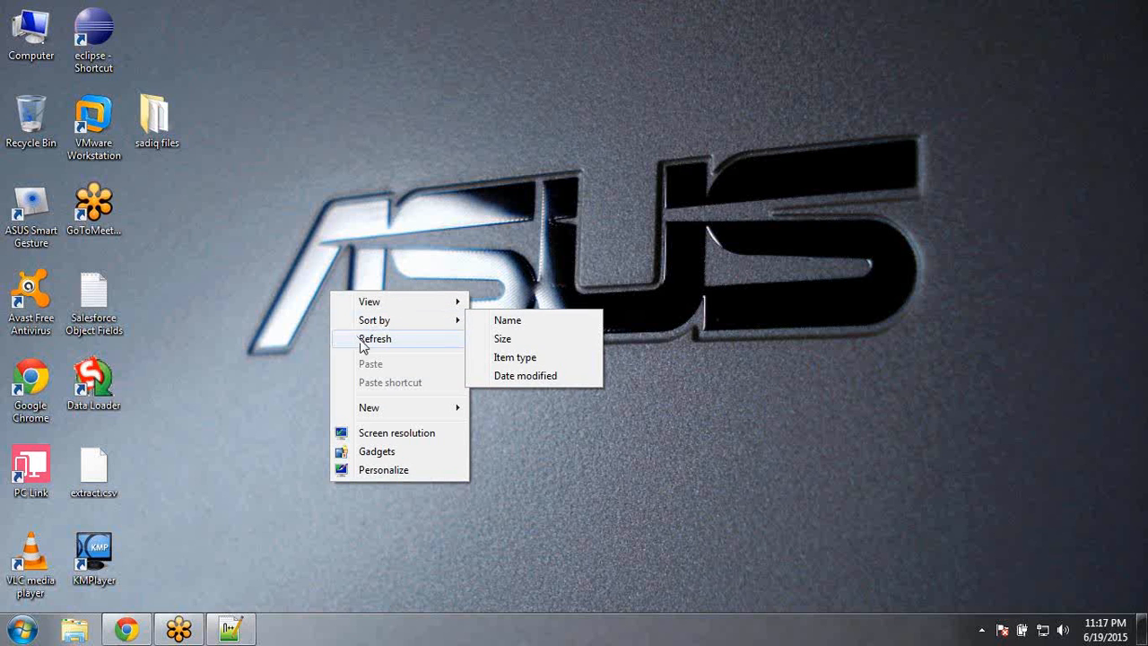
pyautogui.moveTo(384, 414)
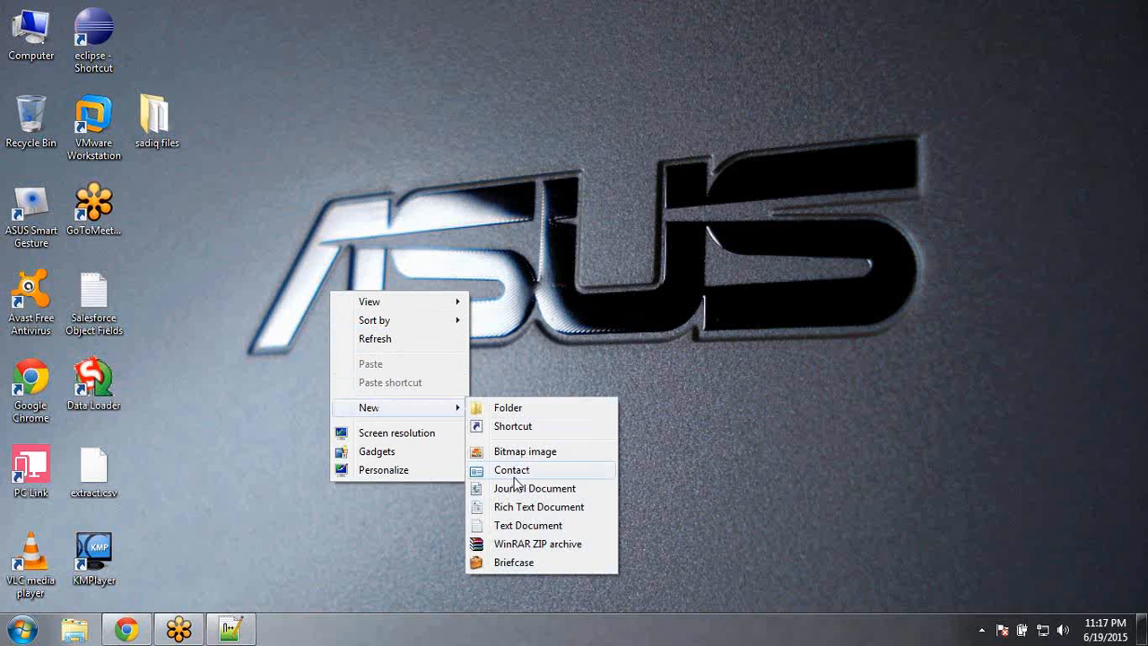
pyautogui.click(528, 526)
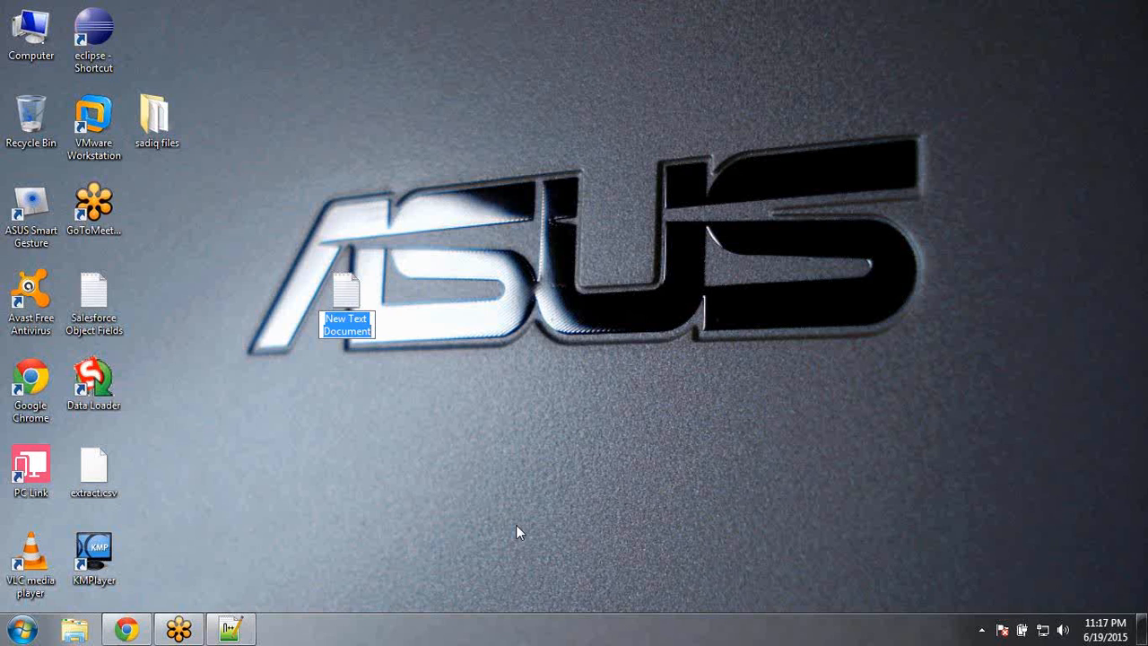
pyautogui.press('Return')
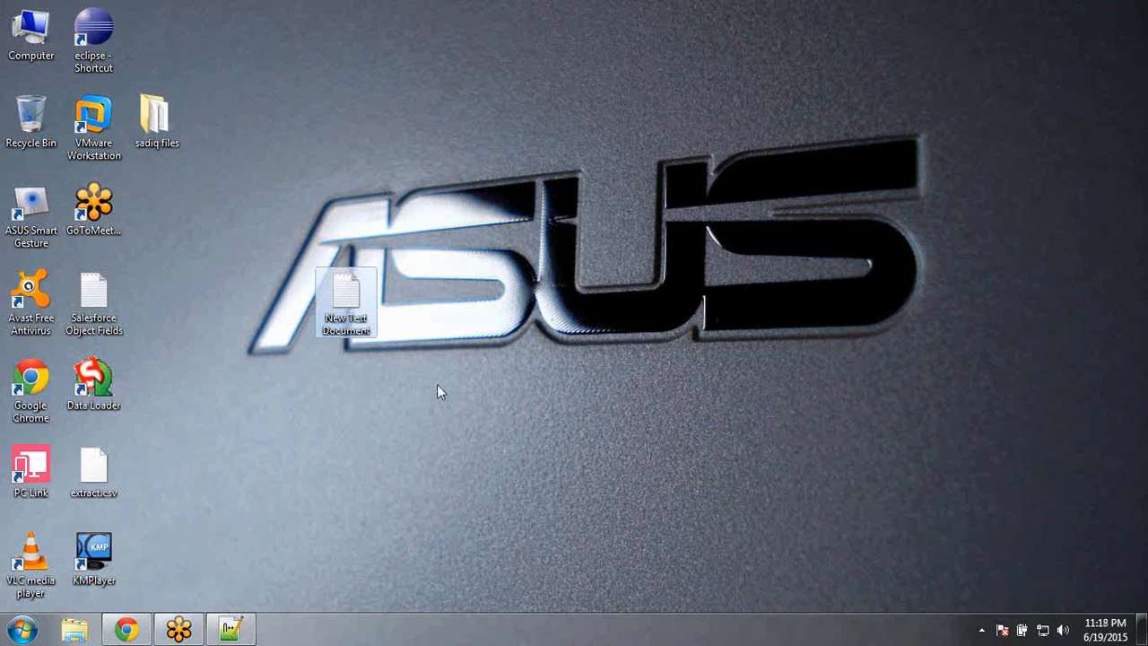
# Bring Chrome back, switch to the Notepad++ notes and move to the Creating an Object section
pyautogui.click(124, 631)
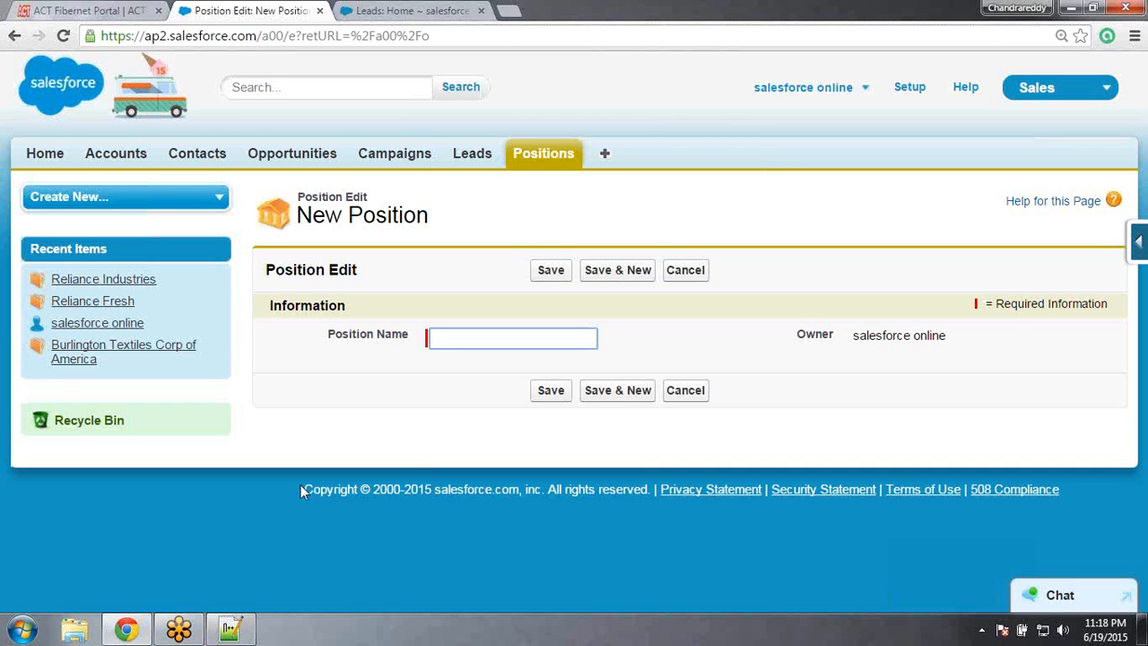
pyautogui.click(240, 621)
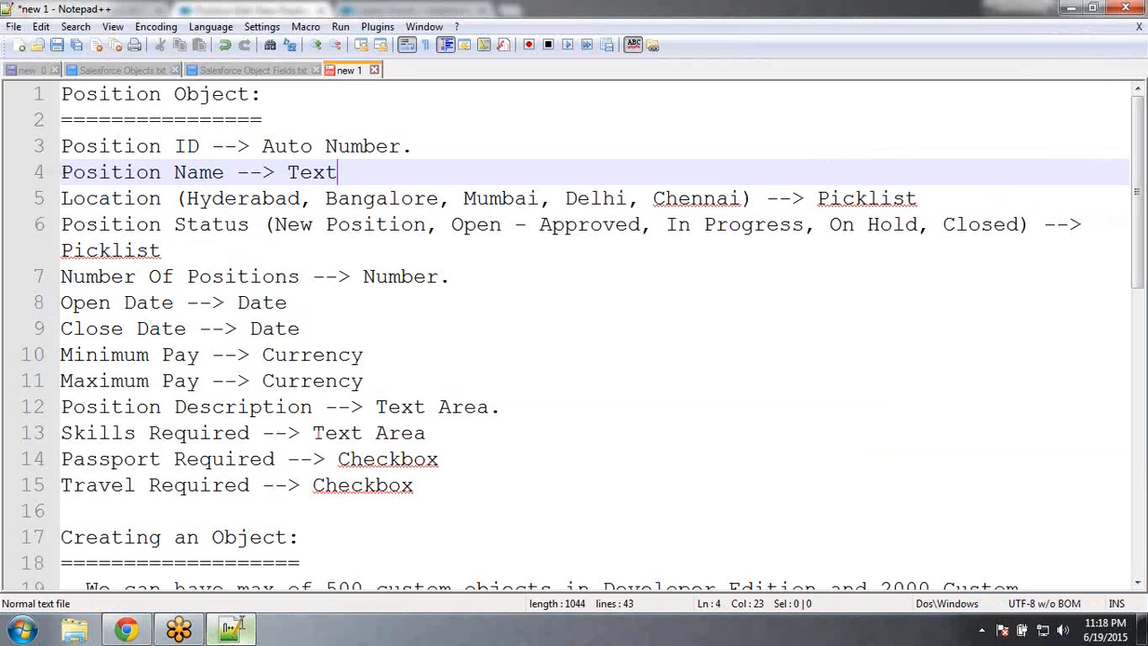
pyautogui.click(261, 538)
pyautogui.press('Down')
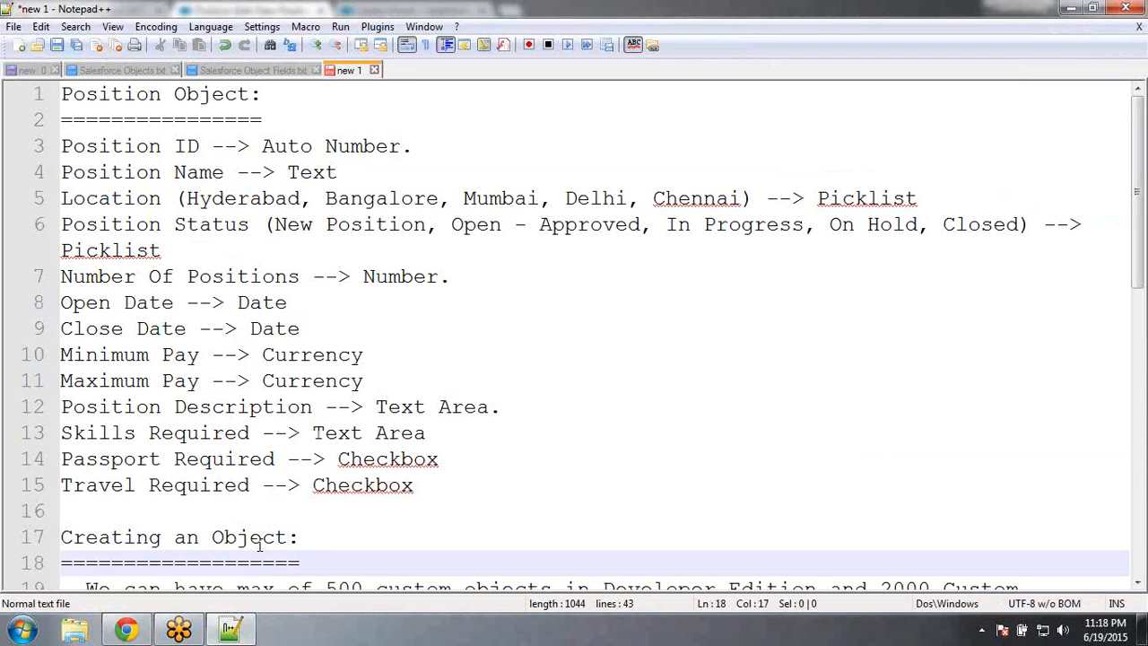
# Add the heading "Creating Fields:" below the list of four standard fields and underline it with a row of equals signs
pyautogui.press('Down')
pyautogui.press('Down')
pyautogui.press('Down')
pyautogui.press('Down')
pyautogui.press('Down')
pyautogui.press('Down')
pyautogui.press('Down')
pyautogui.press('Down')
pyautogui.press('Down')
pyautogui.press('Down')
pyautogui.press('Down')
pyautogui.press('Down')
pyautogui.press('Down')
pyautogui.press('Down')
pyautogui.press('Down')
pyautogui.press('Down')
pyautogui.press('Down')
pyautogui.press('Down')
pyautogui.press('Down')
pyautogui.press('Up')
pyautogui.press('Up')
pyautogui.press('Up')
pyautogui.press('Up')
pyautogui.press('Up')
pyautogui.press('Up')
pyautogui.write('C')
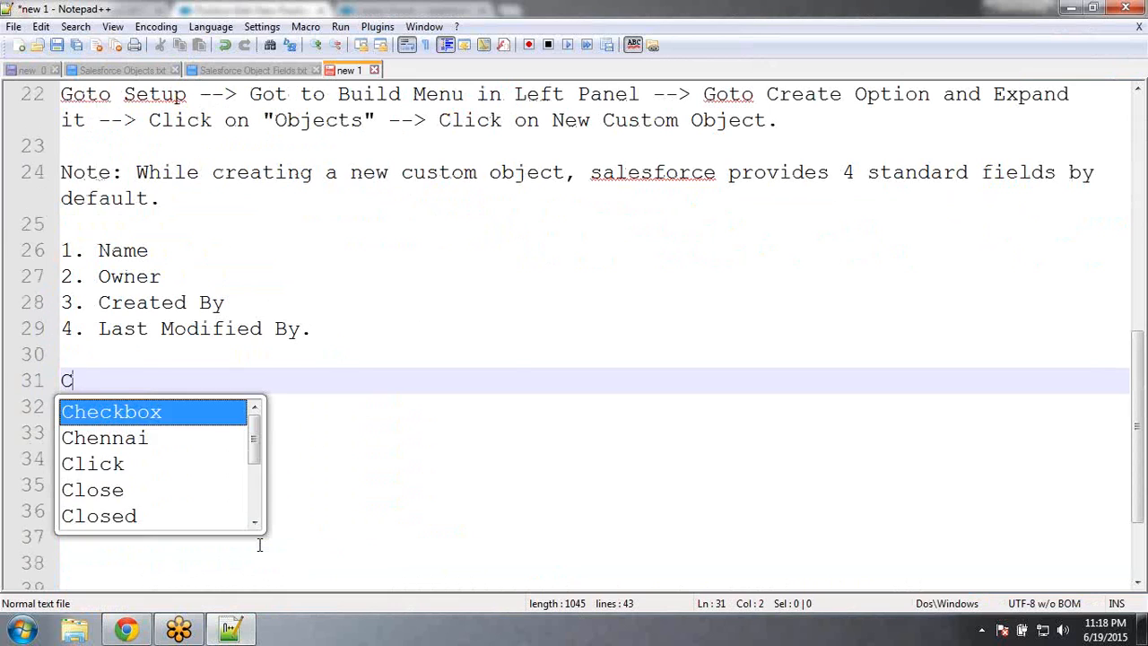
pyautogui.write('reating Fields')
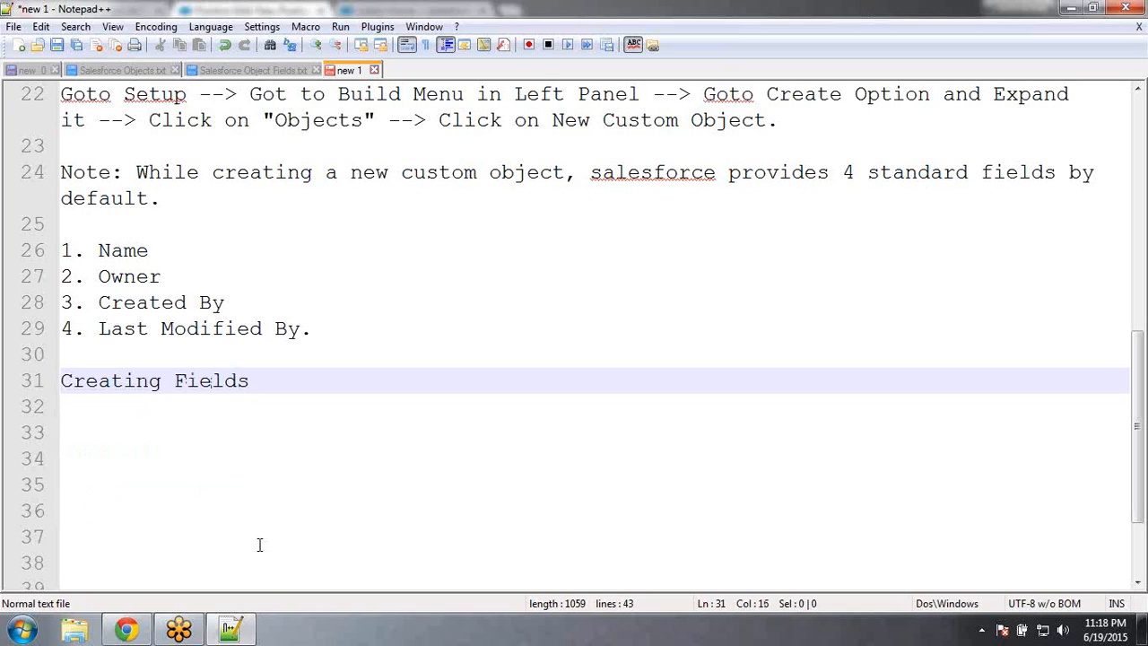
pyautogui.write(':')
pyautogui.press('Return')
pyautogui.write('================')
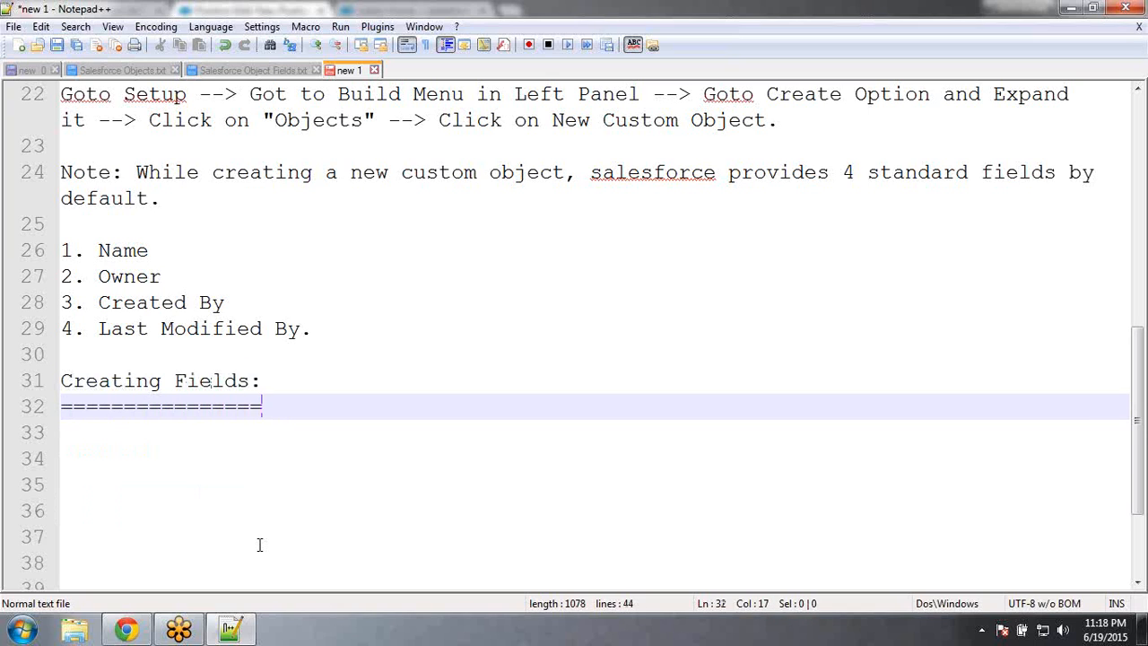
# Write the first list item, "1 .Standard Navigation", directly under the Creating Fields heading
pyautogui.press('Return')
pyautogui.write('1 .Standard')
pyautogui.click(259, 544)
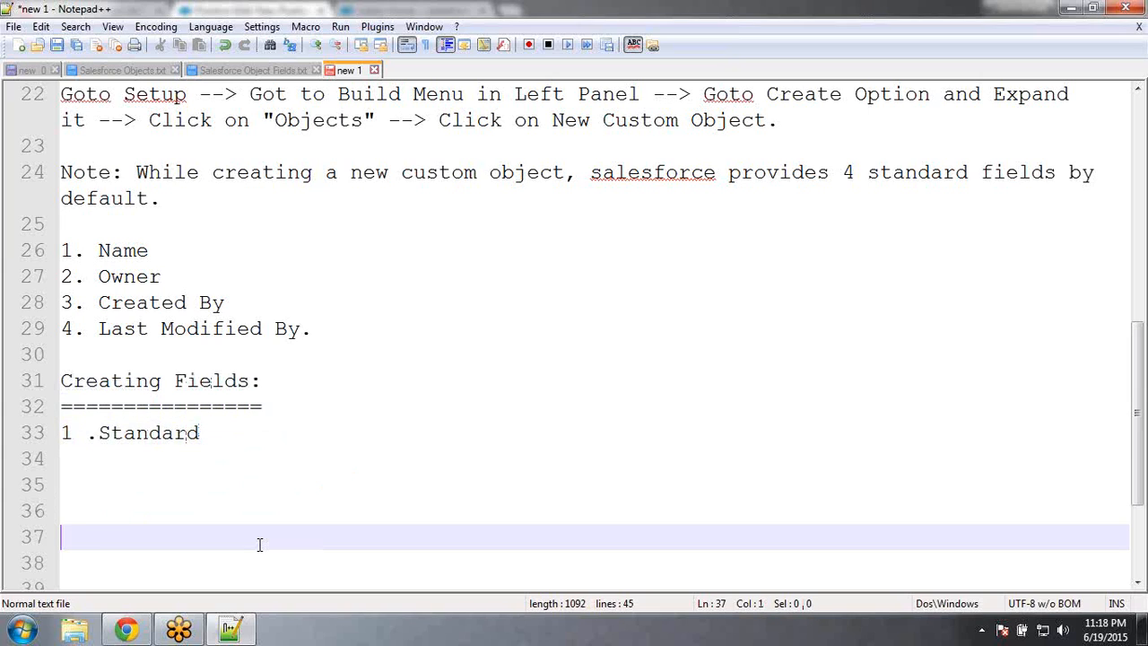
pyautogui.write('Na')
pyautogui.press('BackSpace')
pyautogui.press('BackSpace')
pyautogui.press('BackSpace')
pyautogui.press('BackSpace')
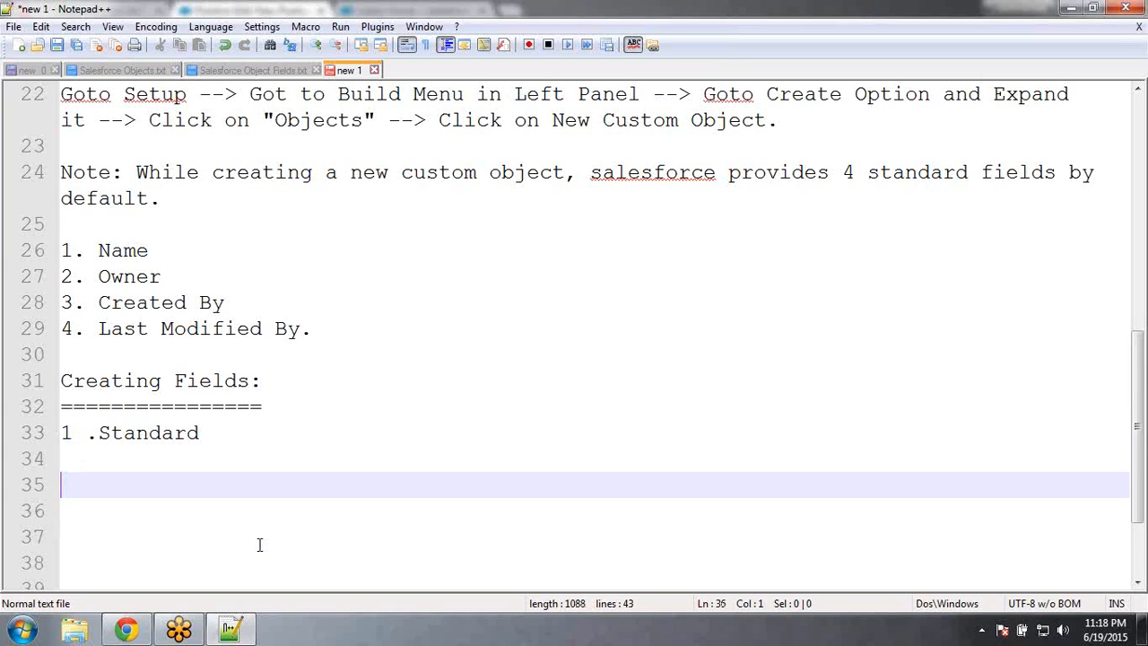
pyautogui.press('BackSpace')
pyautogui.press('BackSpace')
pyautogui.write('Na')
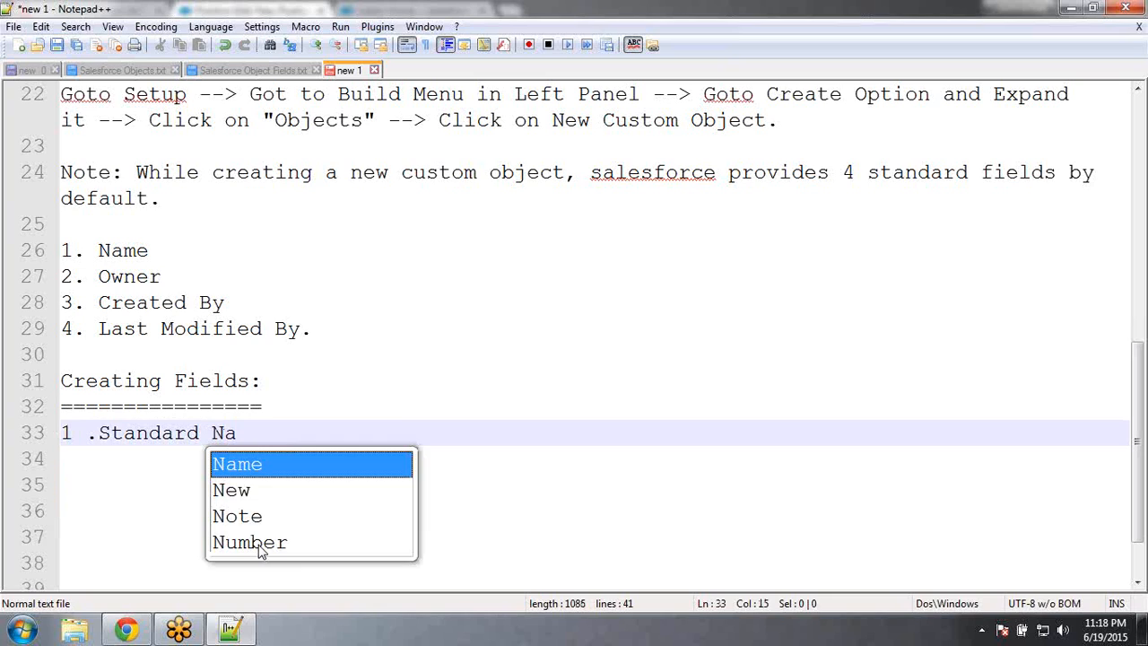
pyautogui.write('vigation')
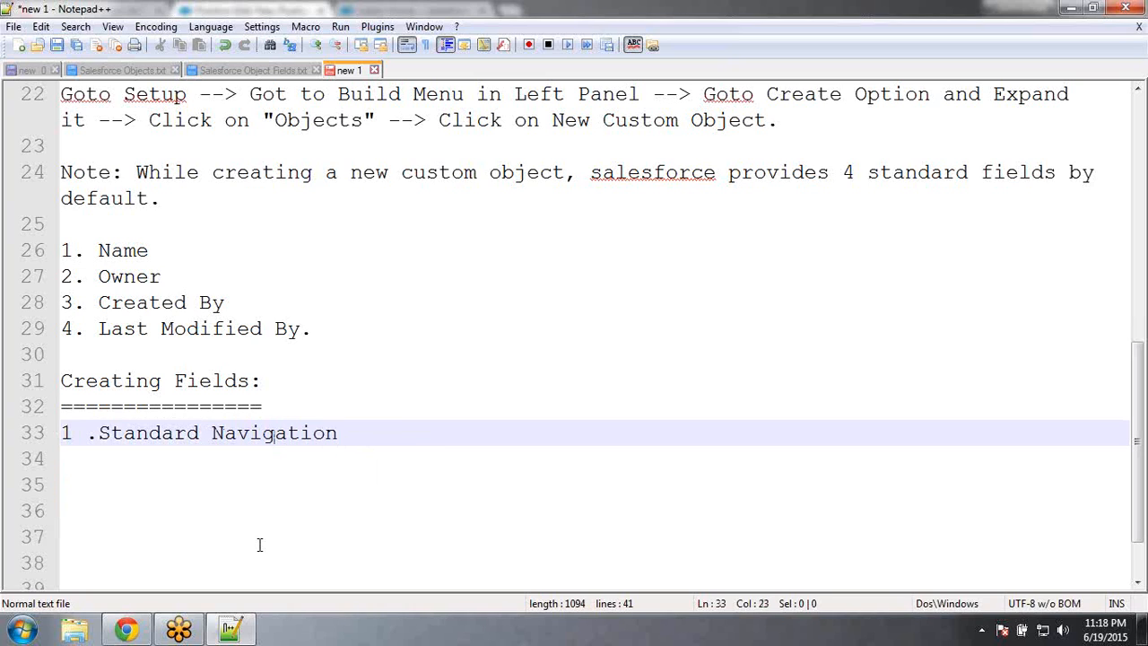
# Add the second list item, "2. Force.com Quick Access Menu.", under the Standard Navigation item
pyautogui.press('Return')
pyautogui.write('2. Force.com Quic')
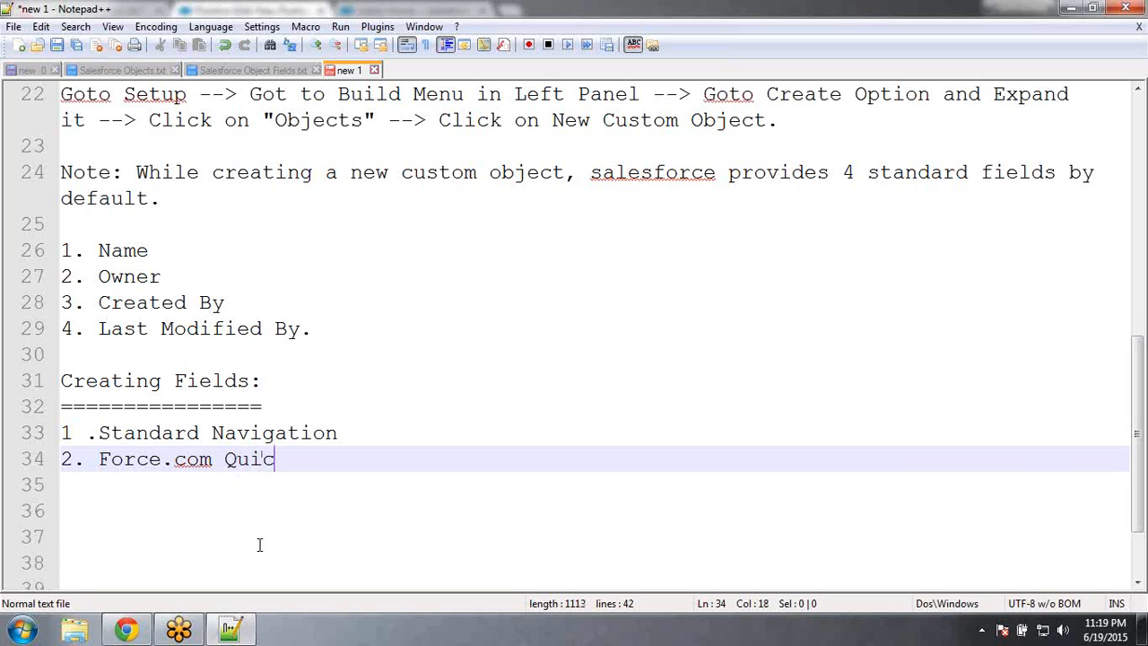
pyautogui.write('k Access Menu.')
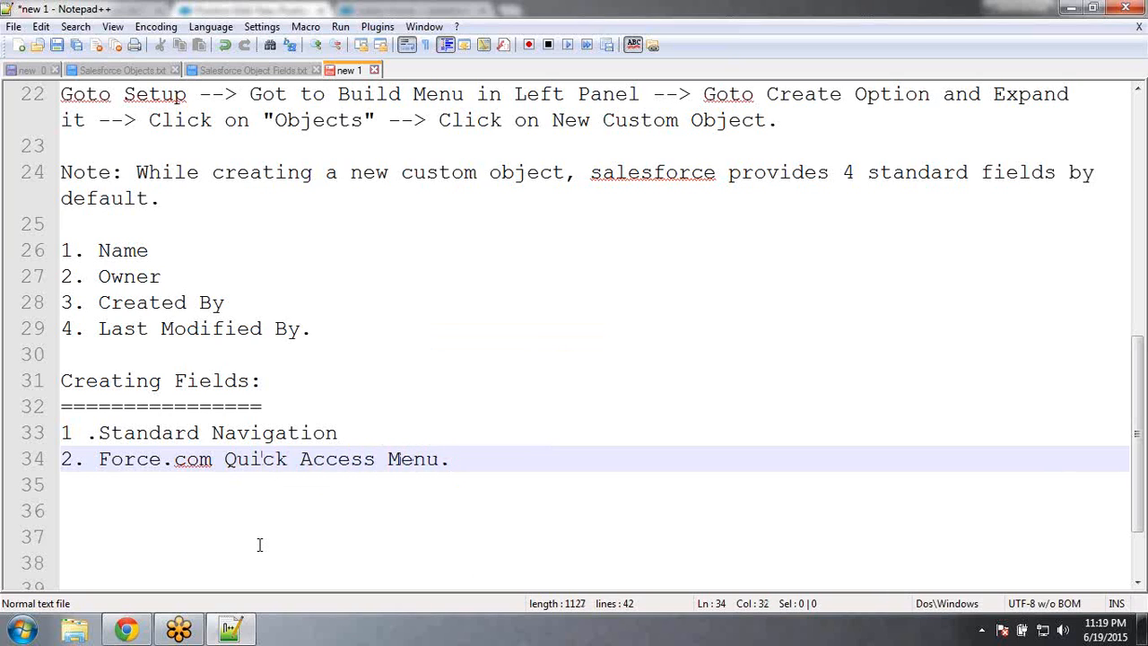
# Insert a large block of blank lines between the Standard Navigation and Force.com Quick Access Menu items
pyautogui.press('Up')
pyautogui.press('Return')
pyautogui.press('Down')
pyautogui.press('Return')
pyautogui.press('Return')
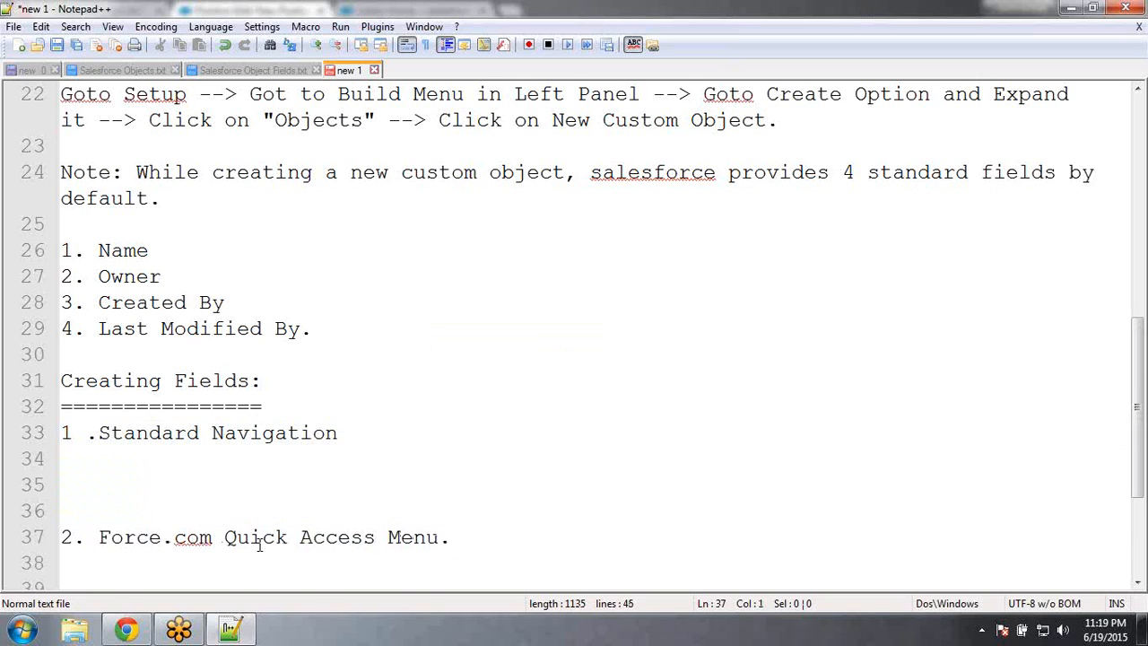
pyautogui.press('Return')
pyautogui.press('Return')
pyautogui.press('Return')
pyautogui.press('Up')
pyautogui.press('Up')
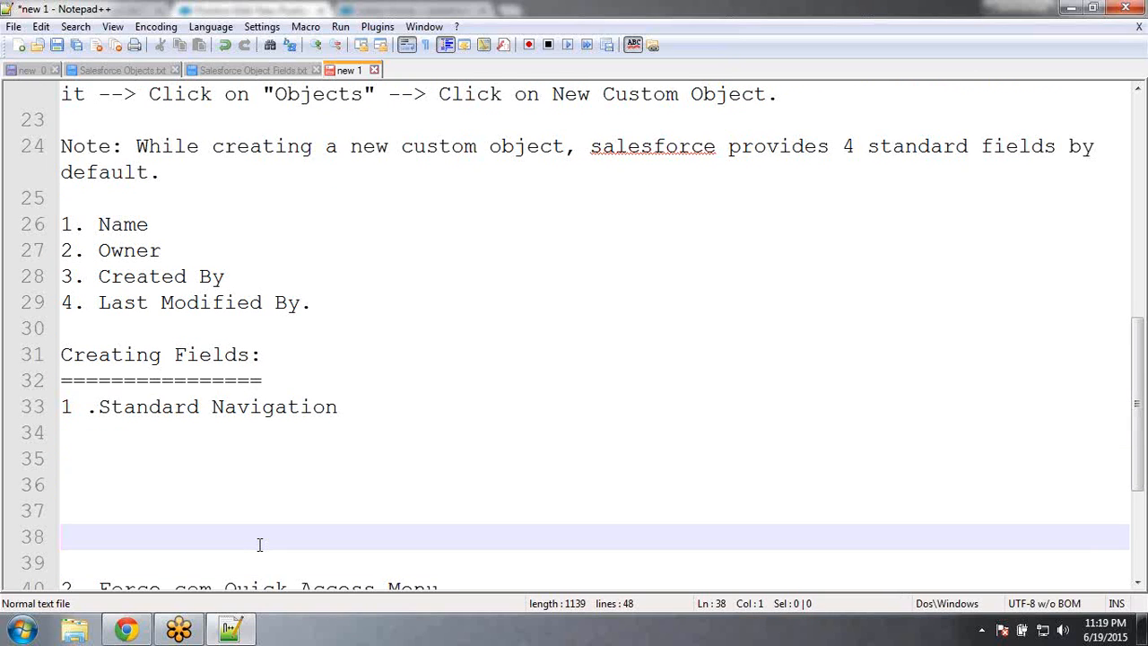
pyautogui.press('Return')
pyautogui.press('Return')
pyautogui.press('Return')
pyautogui.press('Return')
pyautogui.press('Return')
pyautogui.press('Return')
pyautogui.press('Return')
pyautogui.press('Return')
pyautogui.press('Return')
pyautogui.press('Return')
pyautogui.press('Return')
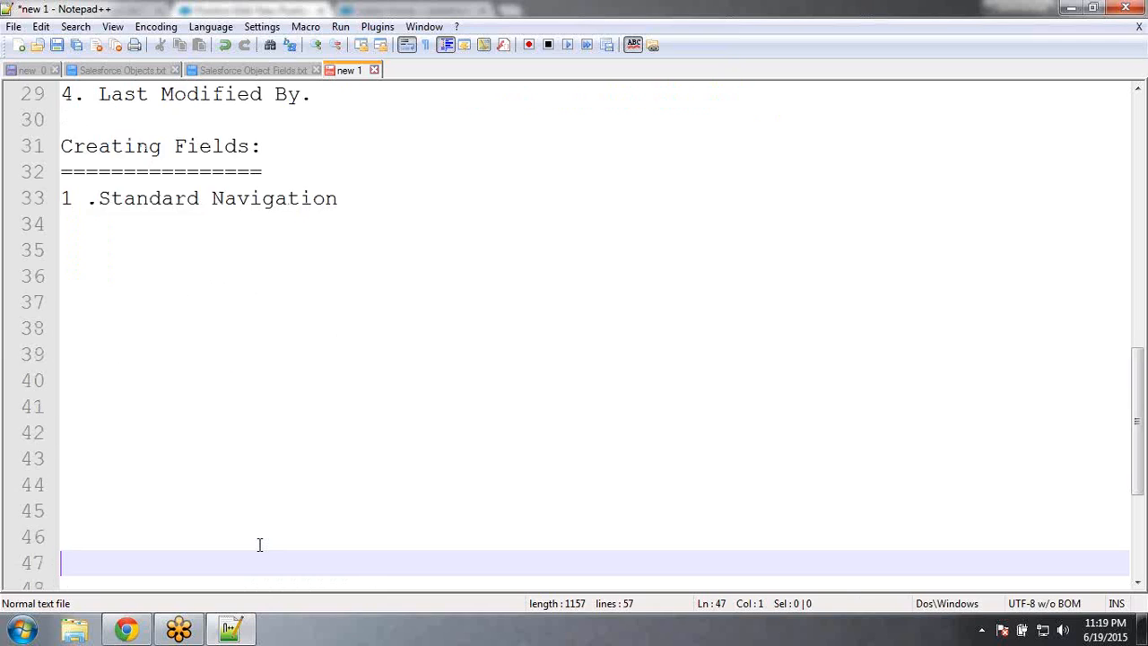
# Write the indented line "Goto Setup --> Goto Build Menu --> Goto Create --> Click on Objects" directly under Standard Navigation
pyautogui.press('Up')
pyautogui.press('Up')
pyautogui.press('Up')
pyautogui.press('Up')
pyautogui.press('Up')
pyautogui.press('Up')
pyautogui.press('Up')
pyautogui.press('Up')
pyautogui.press('Up')
pyautogui.press('Up')
pyautogui.press('Up')
pyautogui.press('Up')
pyautogui.press('Up')
pyautogui.press('Up')
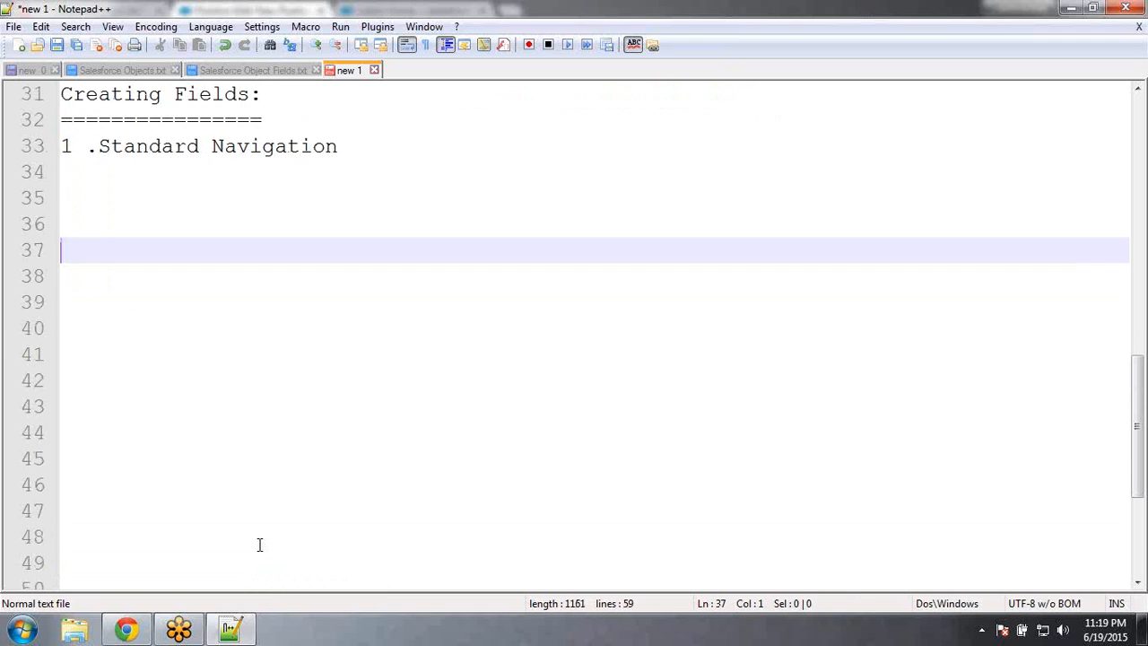
pyautogui.press('Up')
pyautogui.press('Tab')
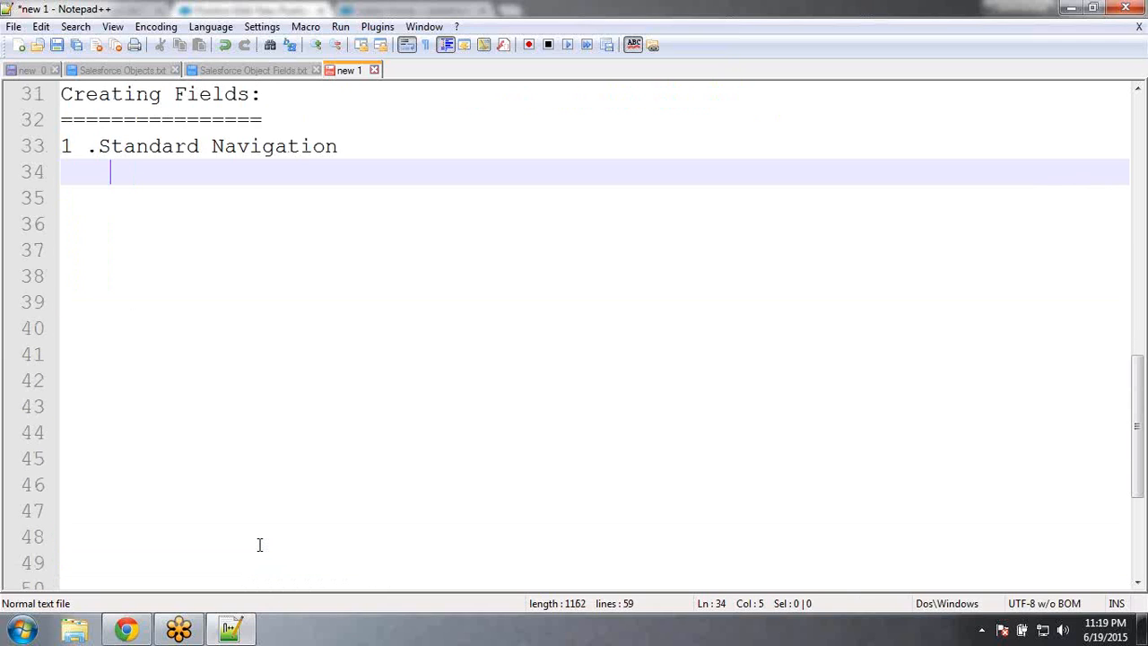
pyautogui.write('Goto Setup --> Goto')
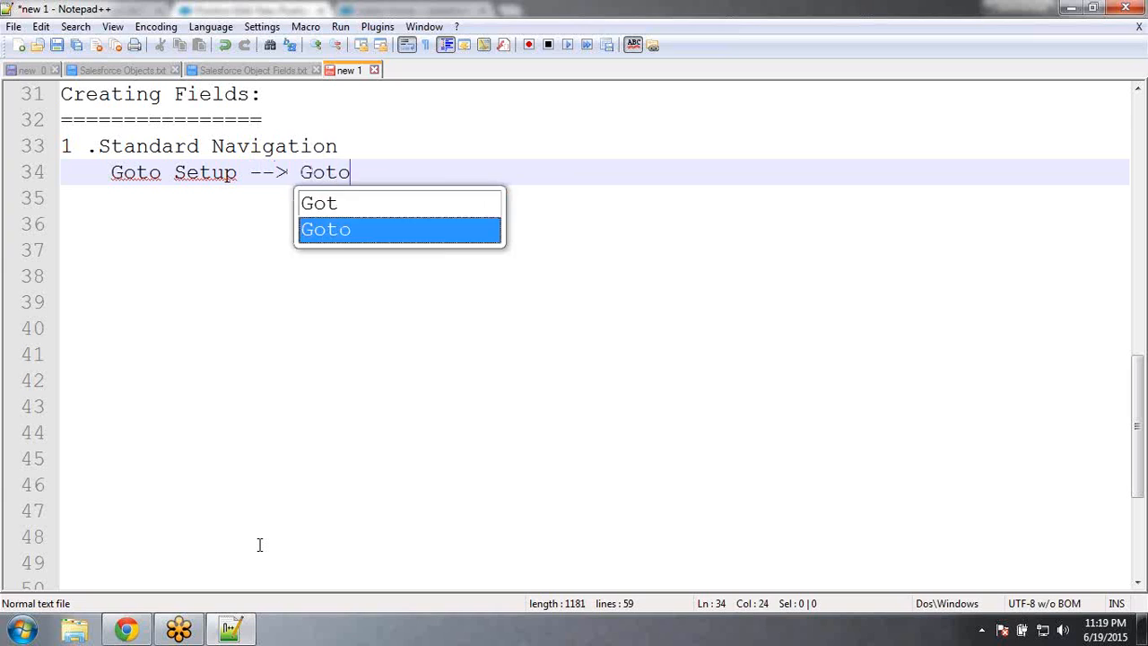
pyautogui.write(' Build M')
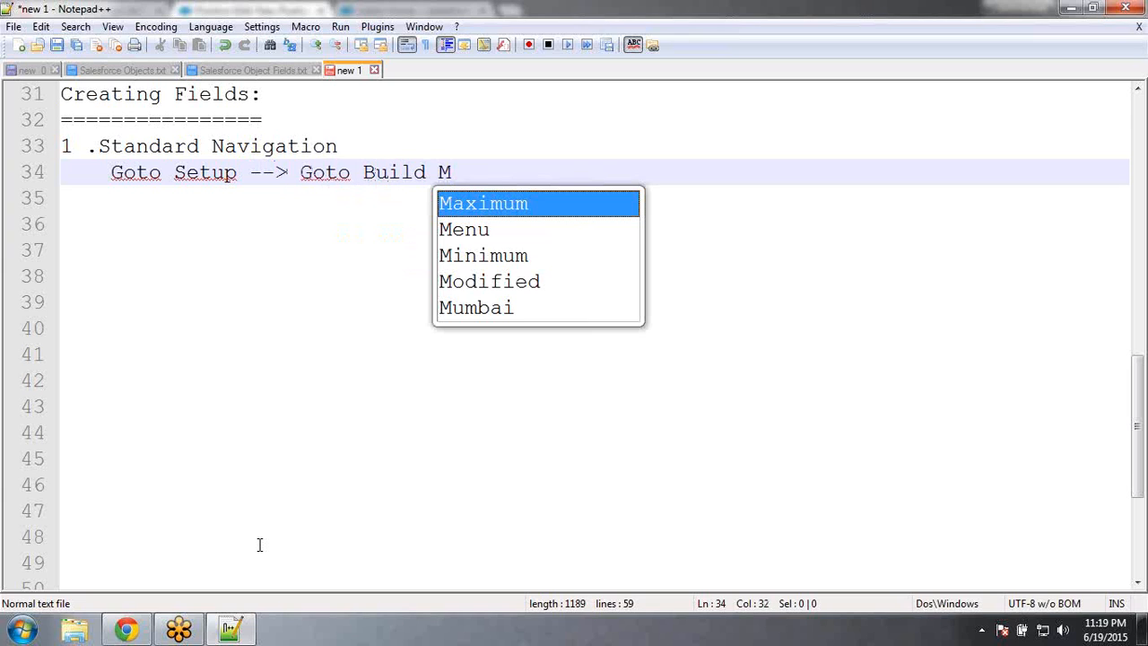
pyautogui.write('enu --')
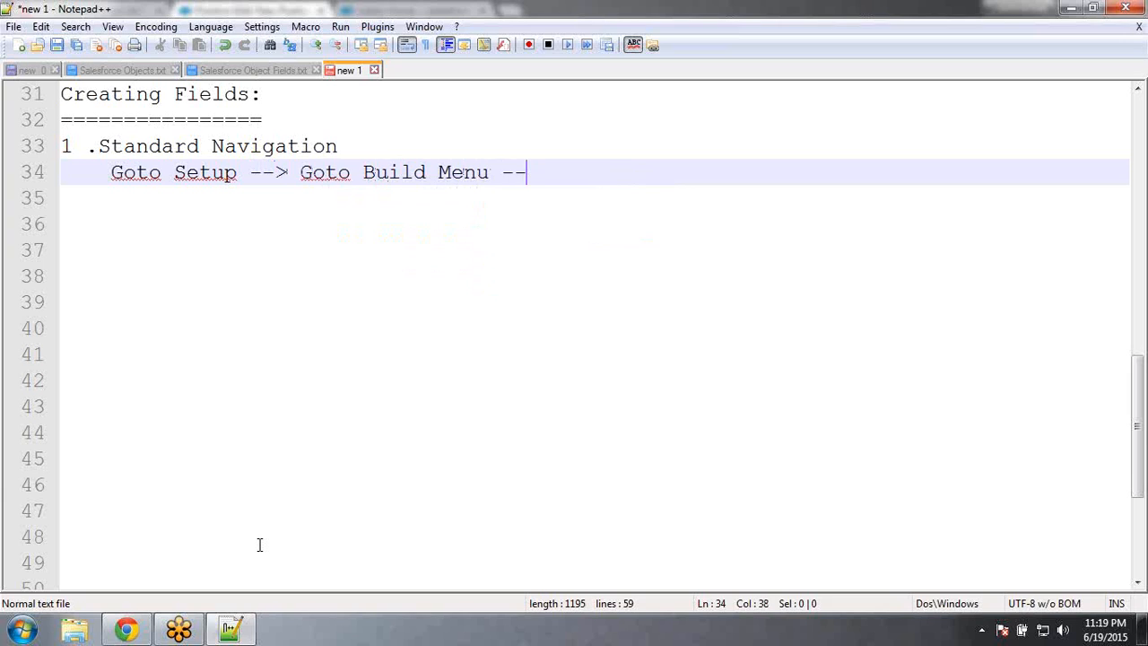
pyautogui.write('> Goto ')
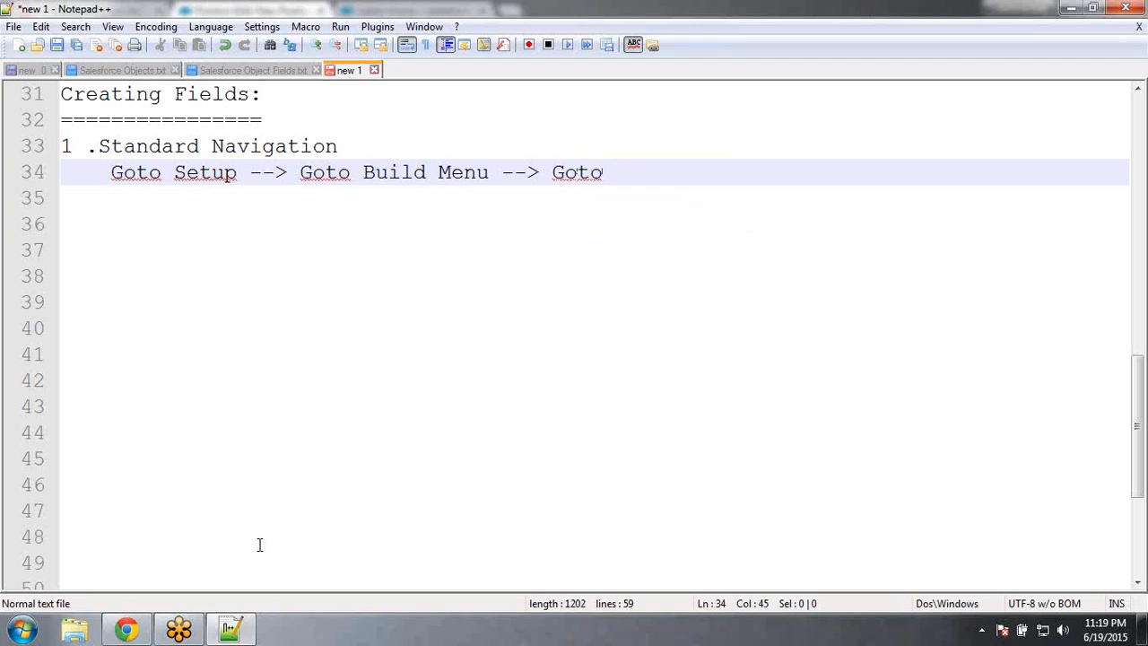
pyautogui.write('Create --> ')
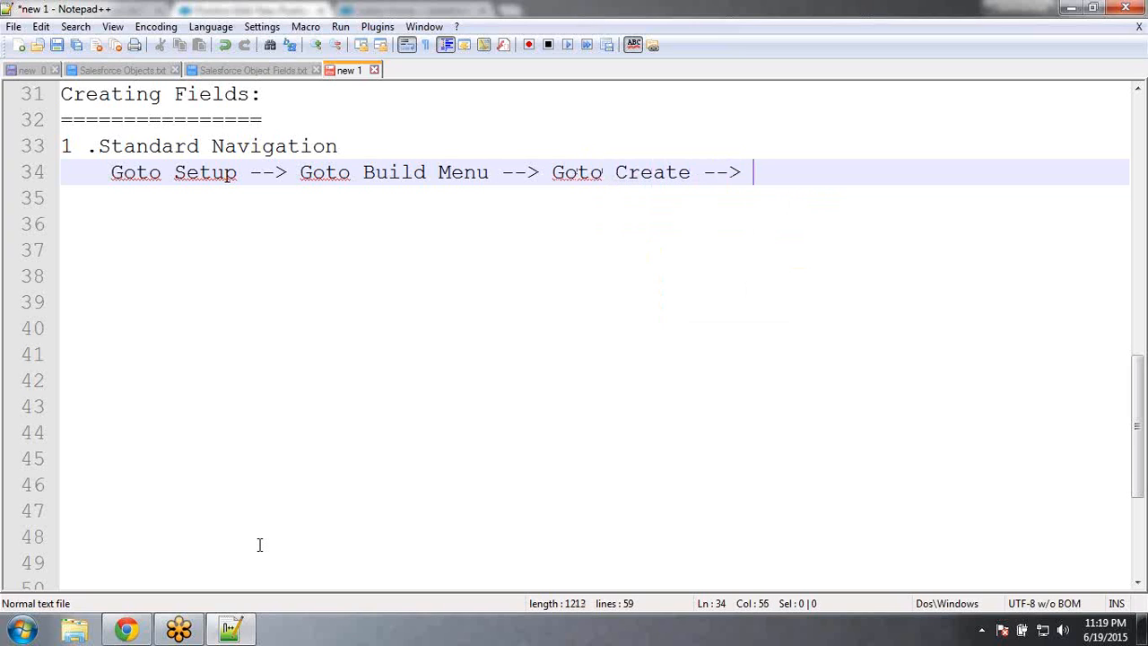
pyautogui.write('Click')
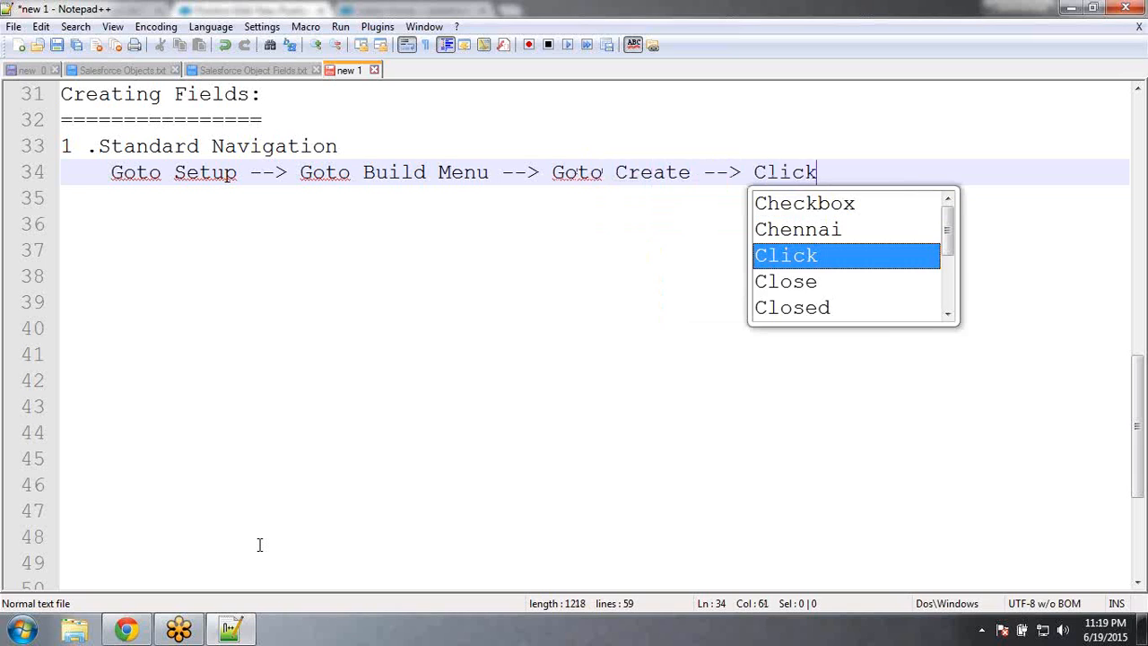
pyautogui.write(' on Ob')
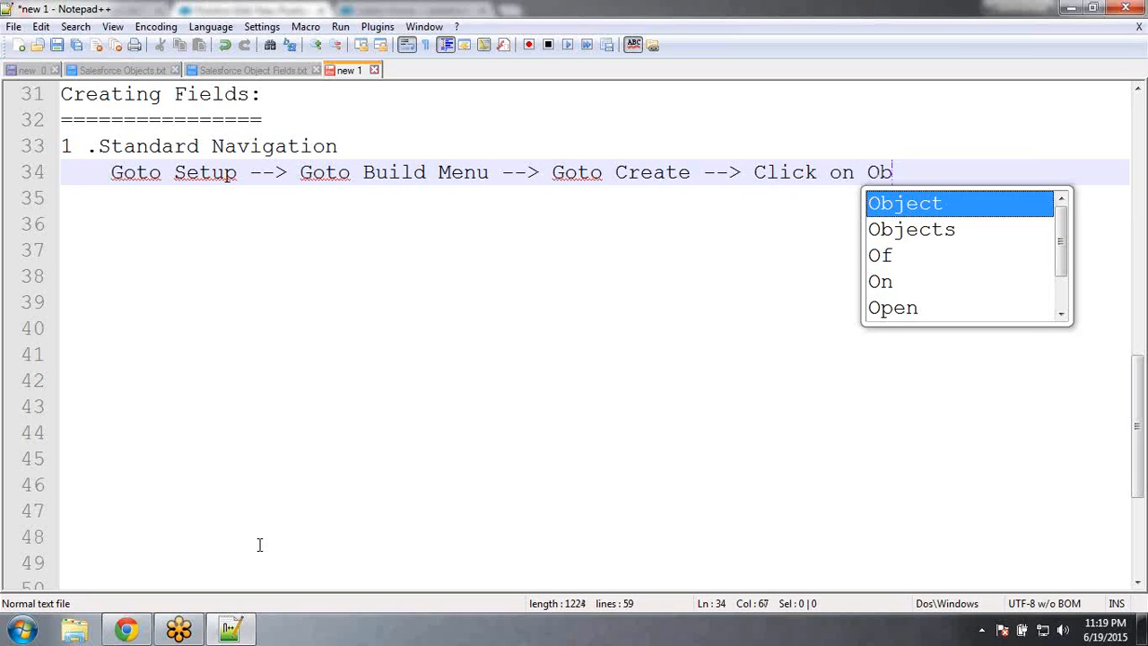
pyautogui.press('Down')
pyautogui.press('Return')
pyautogui.write('--')
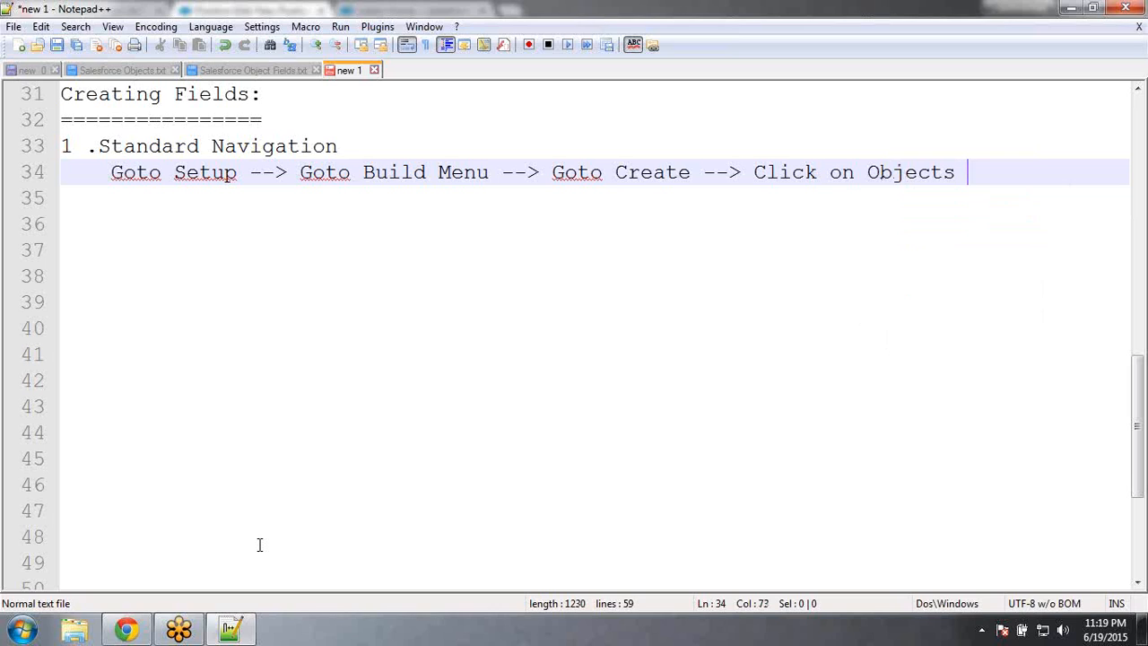
pyautogui.press('BackSpace')
pyautogui.press('BackSpace')
pyautogui.press('BackSpace')
# Add the further-indented line "-> It will list out all the custom objects exist." below the Setup navigation path
pyautogui.press('Return')
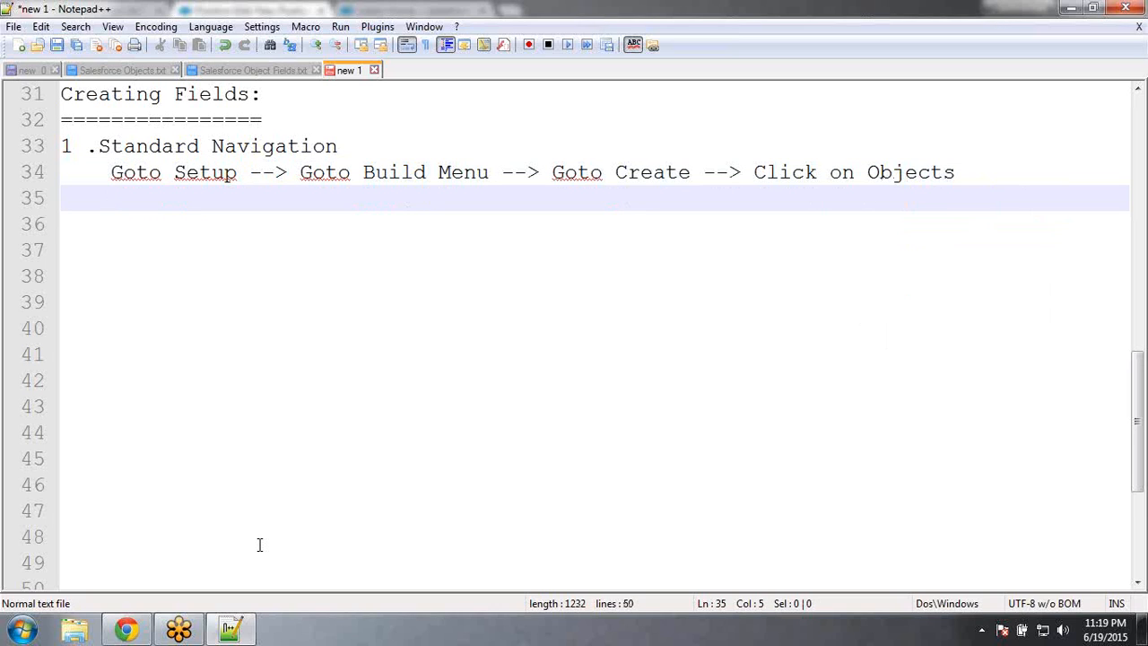
pyautogui.write('-> It wil')
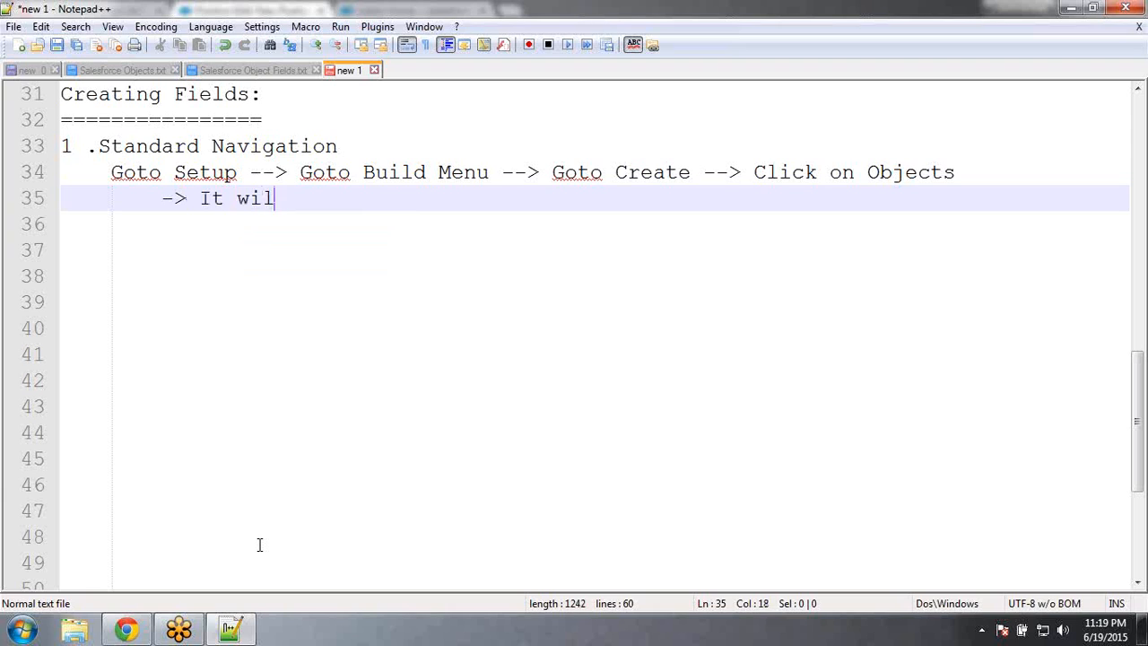
pyautogui.write('l list ou')
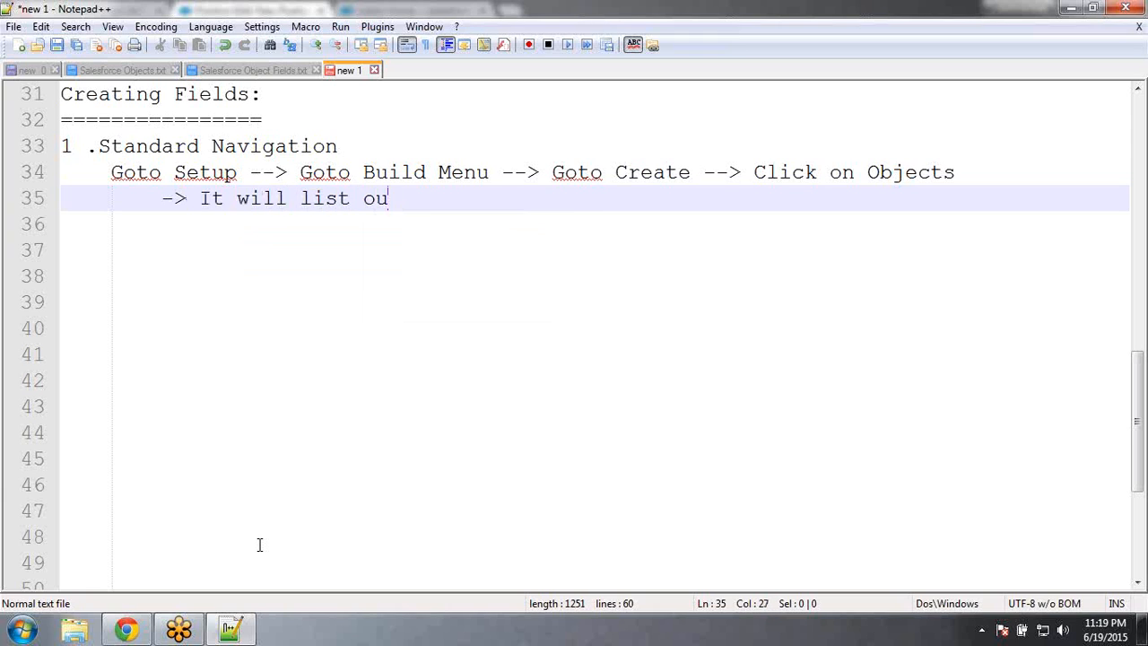
pyautogui.write('t all the custom')
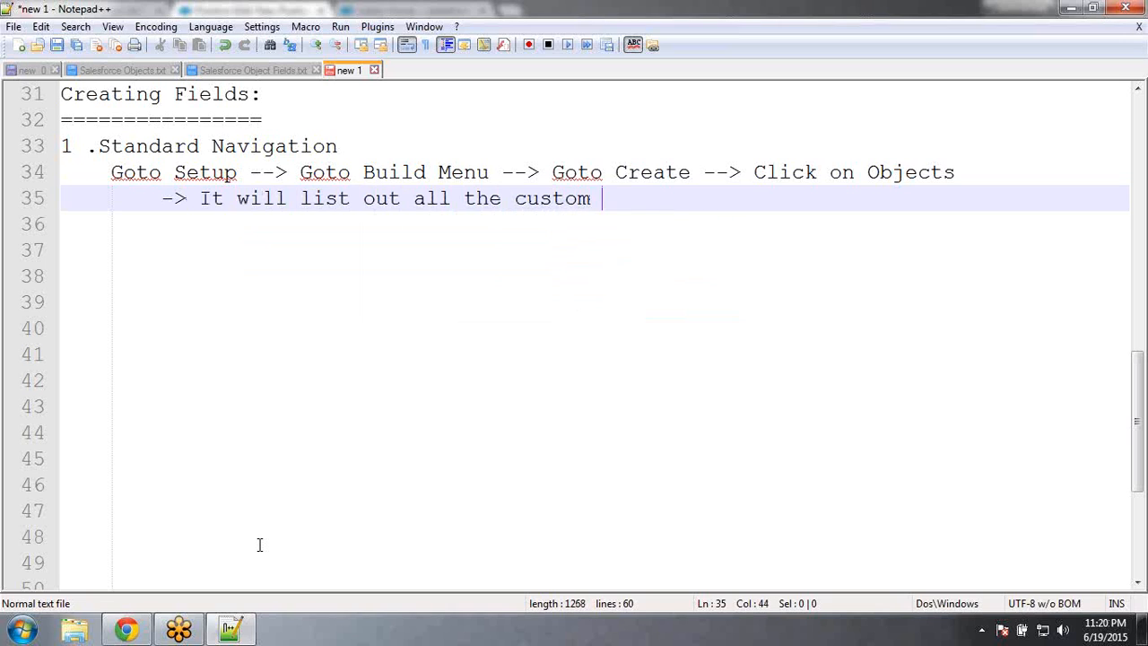
pyautogui.write(' objected')
pyautogui.press('BackSpace')
pyautogui.press('BackSpace')
pyautogui.write('s exist.')
pyautogui.press('Return')
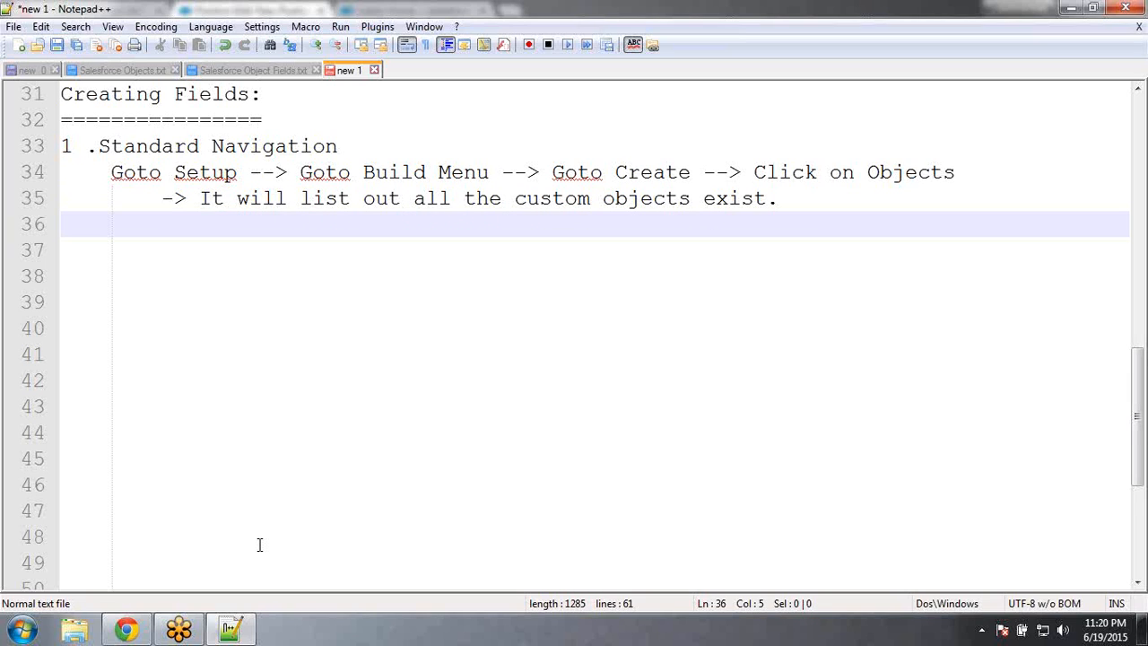
# Add the line "--> Click on the required custom object to add custom fields" at the same deeper indent on line 36
pyautogui.press('Tab')
pyautogui.write('--> Cli')
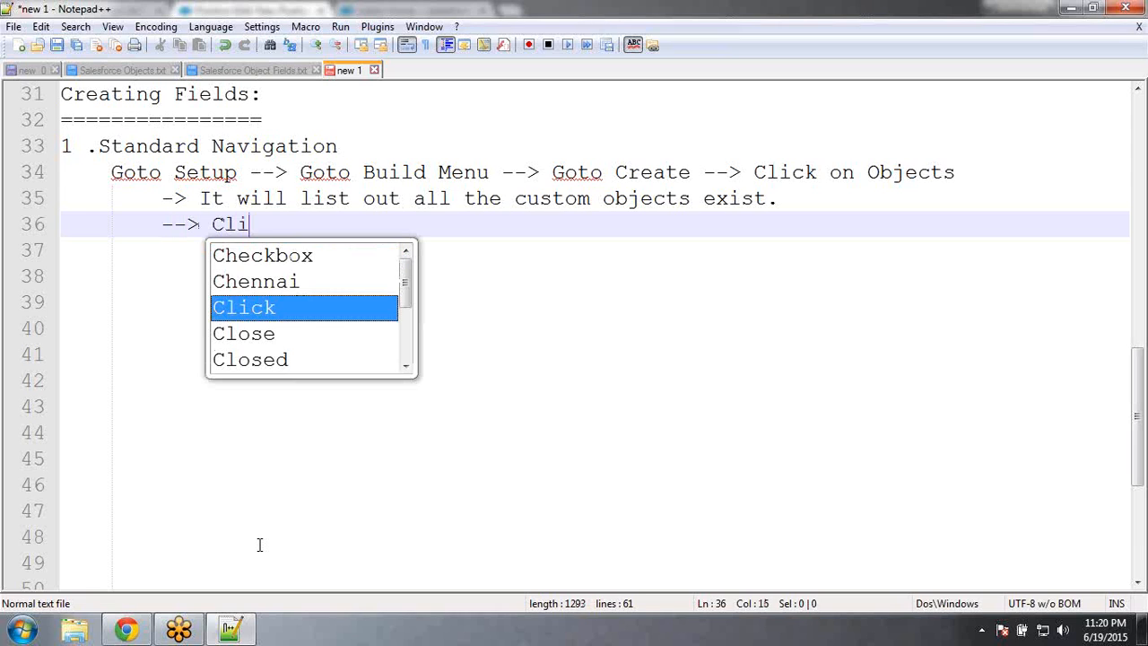
pyautogui.write('ck on th')
pyautogui.click(260, 545)
pyautogui.write('e')
pyautogui.press('BackSpace')
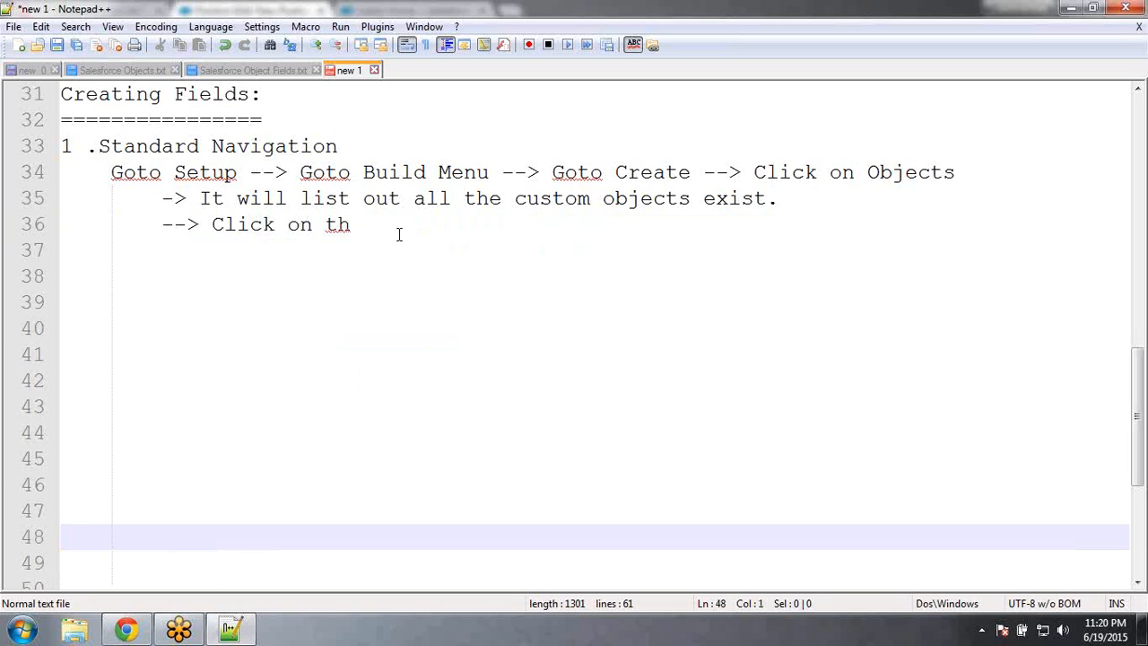
pyautogui.click(389, 230)
pyautogui.write('e re')
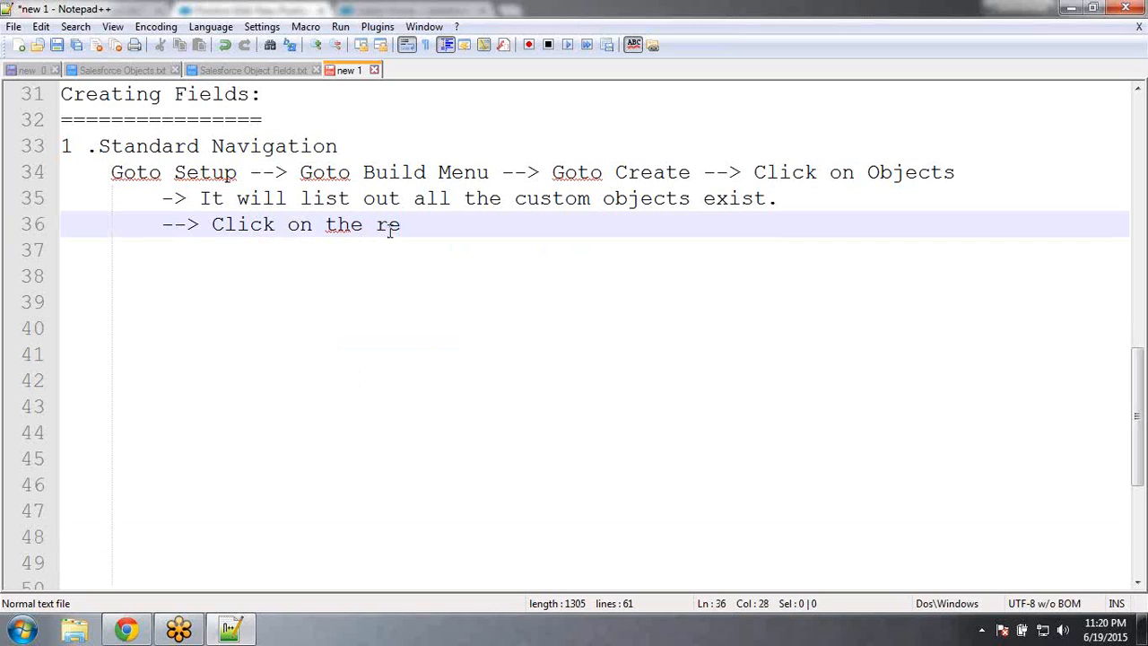
pyautogui.write('quired c')
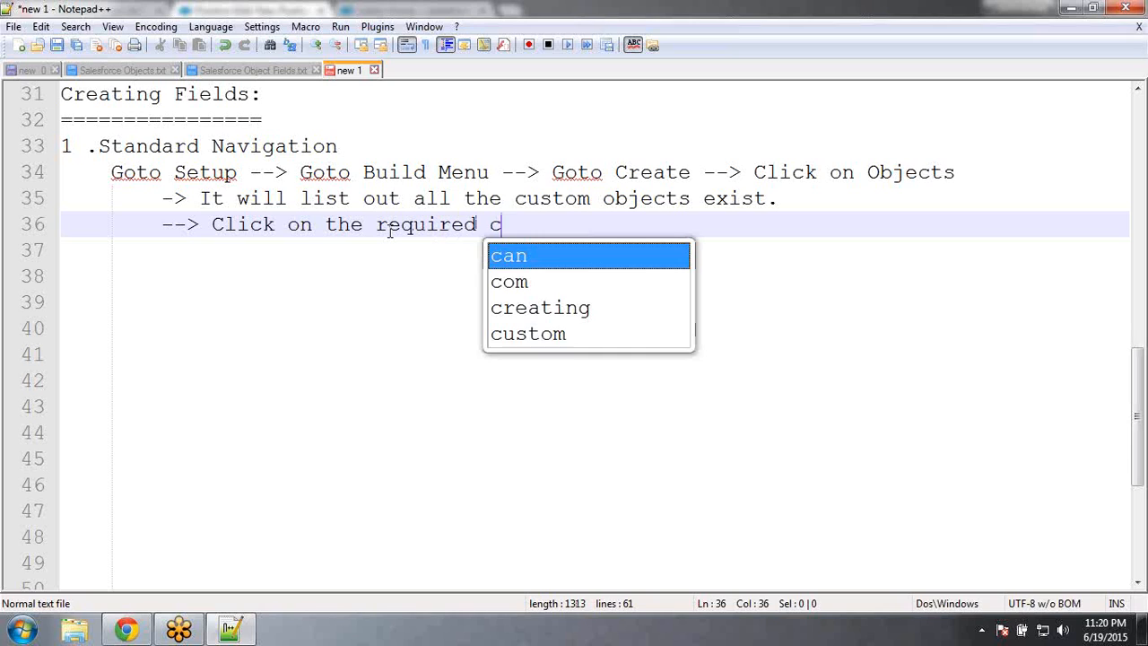
pyautogui.write('ustom')
pyautogui.click(389, 230)
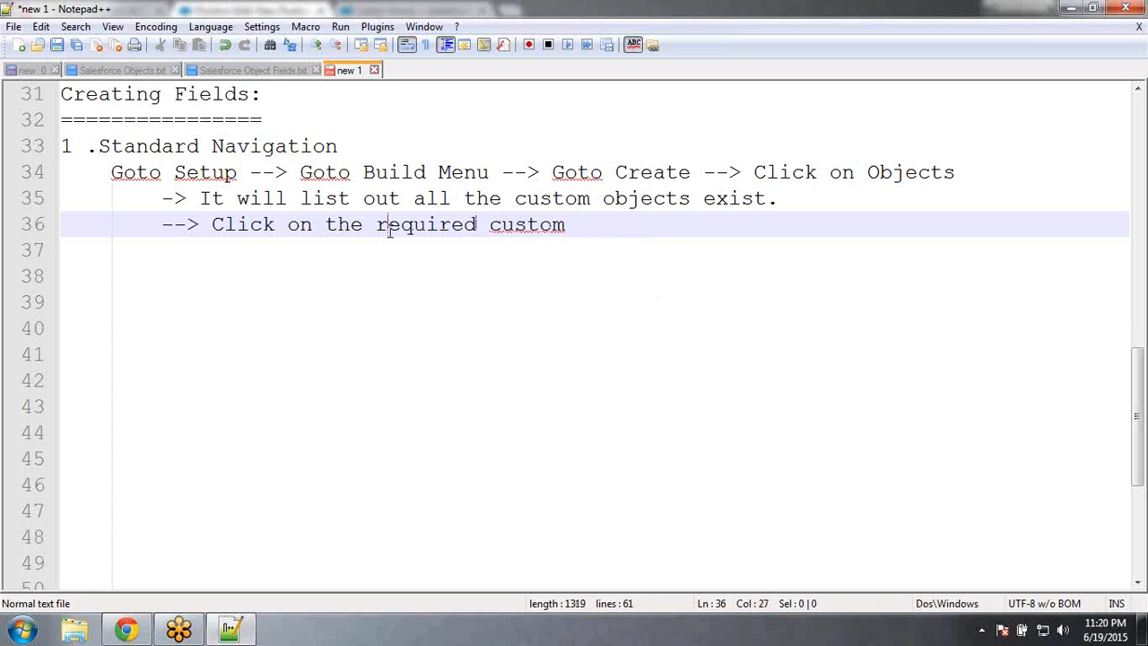
pyautogui.write('ob')
pyautogui.press('BackSpace')
pyautogui.press('BackSpace')
pyautogui.press('End')
pyautogui.write('object to')
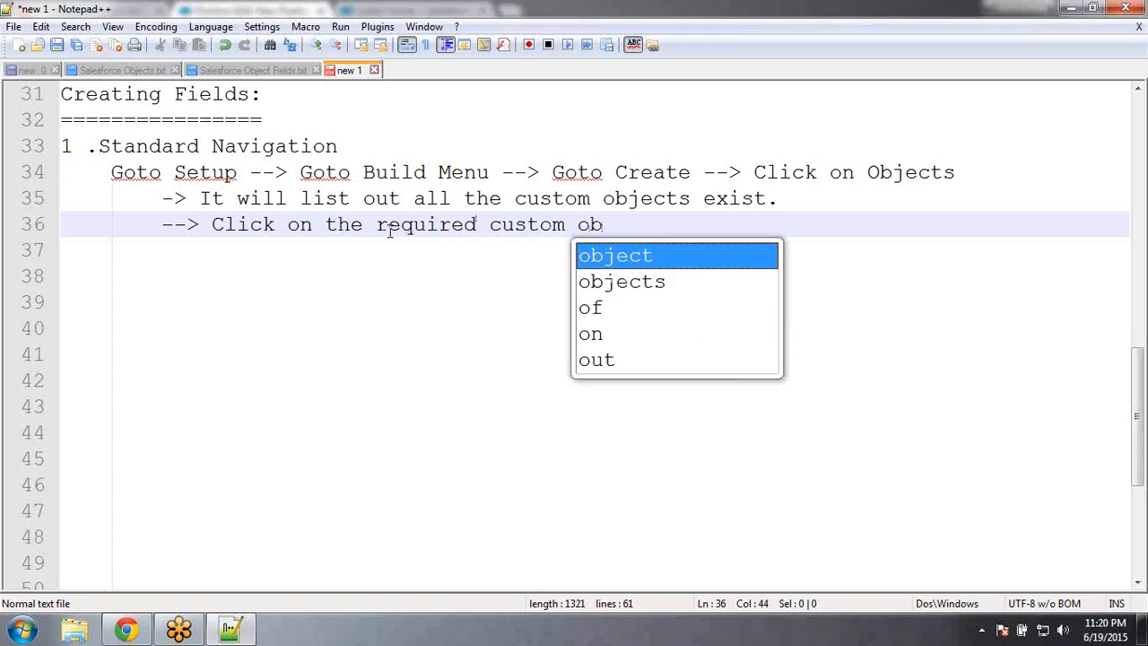
pyautogui.write('dd custom ')
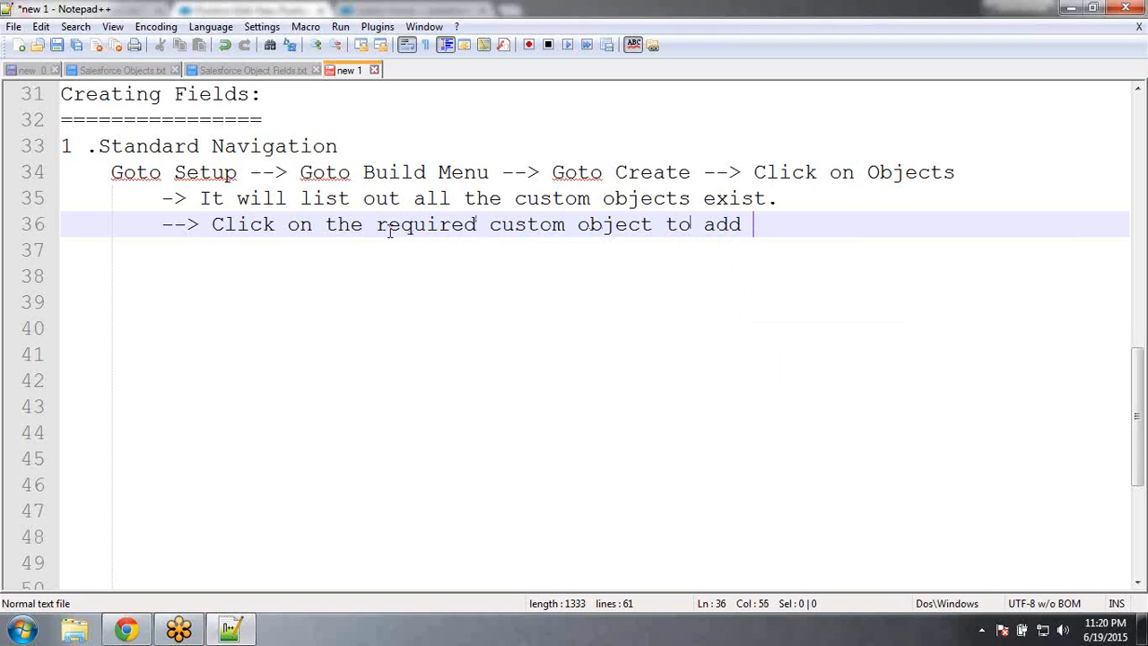
pyautogui.write('fields')
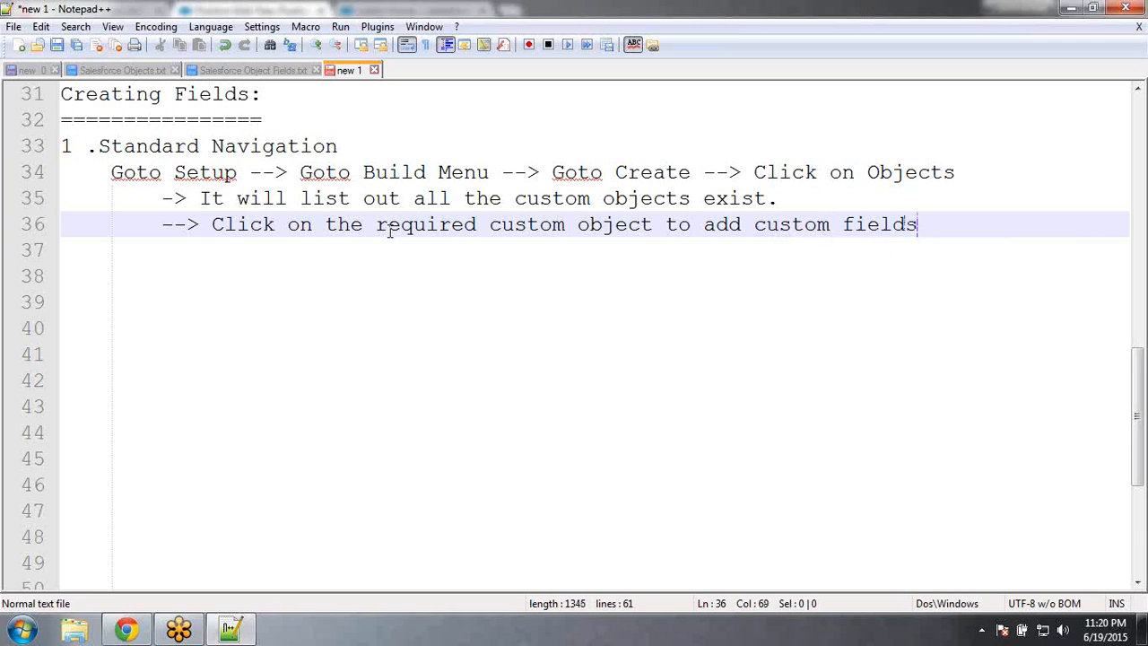
# Add the line "--> Goto Custom Fields & Relationship section" below the line about choosing the required custom object
pyautogui.press('Return')
pyautogui.write('-->')
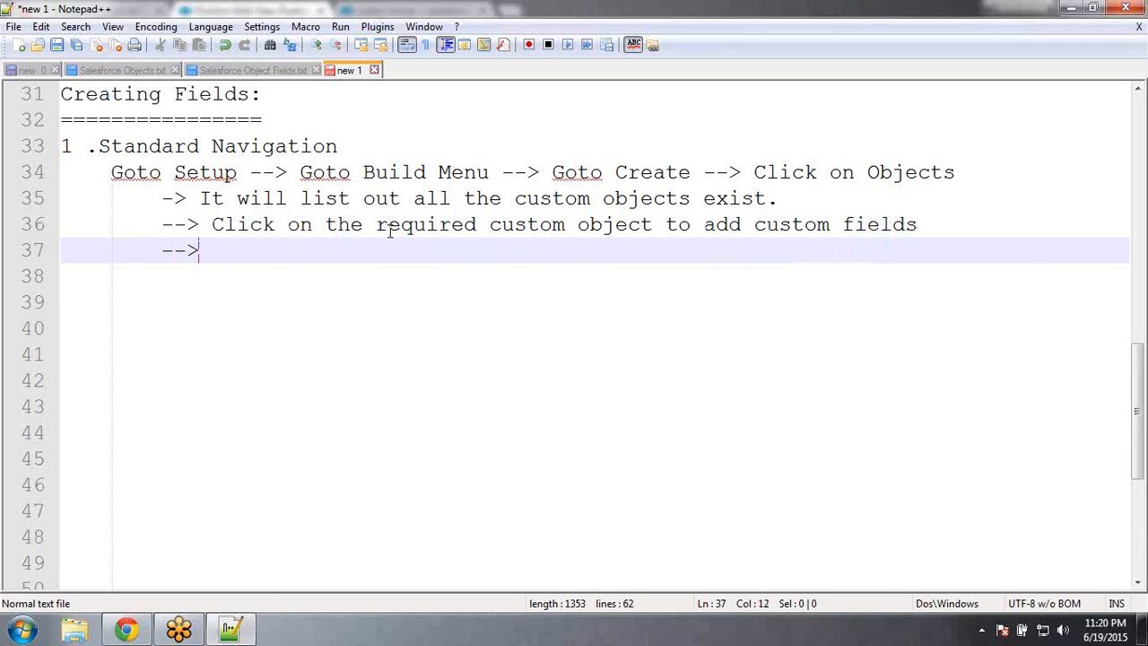
pyautogui.write(' Goto')
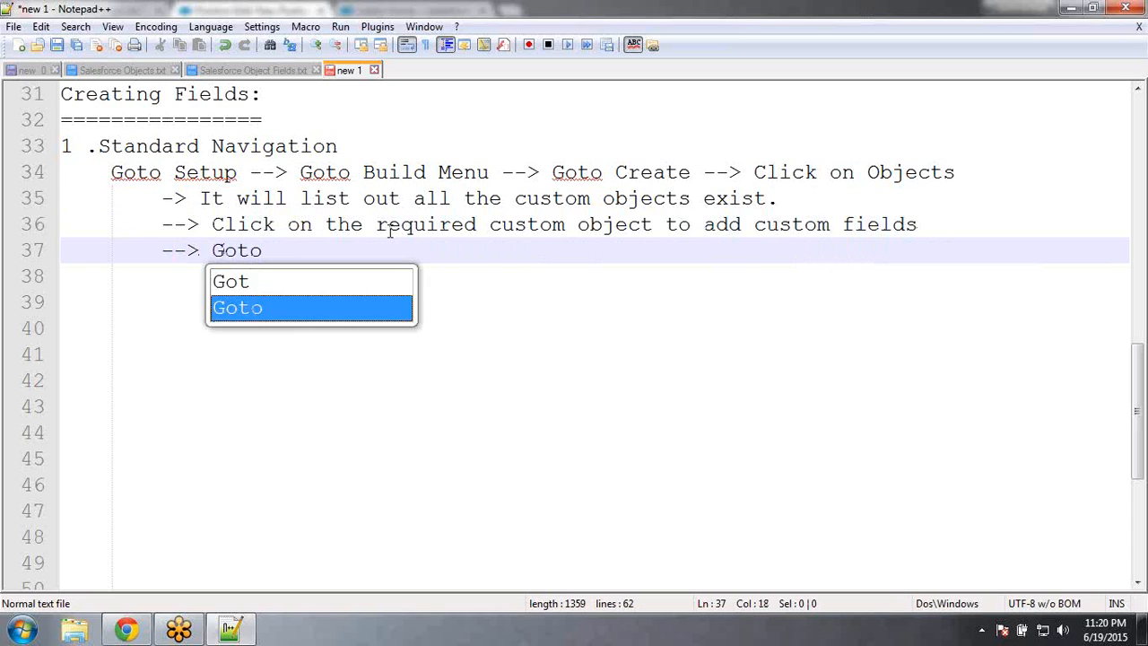
pyautogui.write(' the')
pyautogui.press('BackSpace')
pyautogui.press('BackSpace')
pyautogui.press('BackSpace')
pyautogui.press('BackSpace')
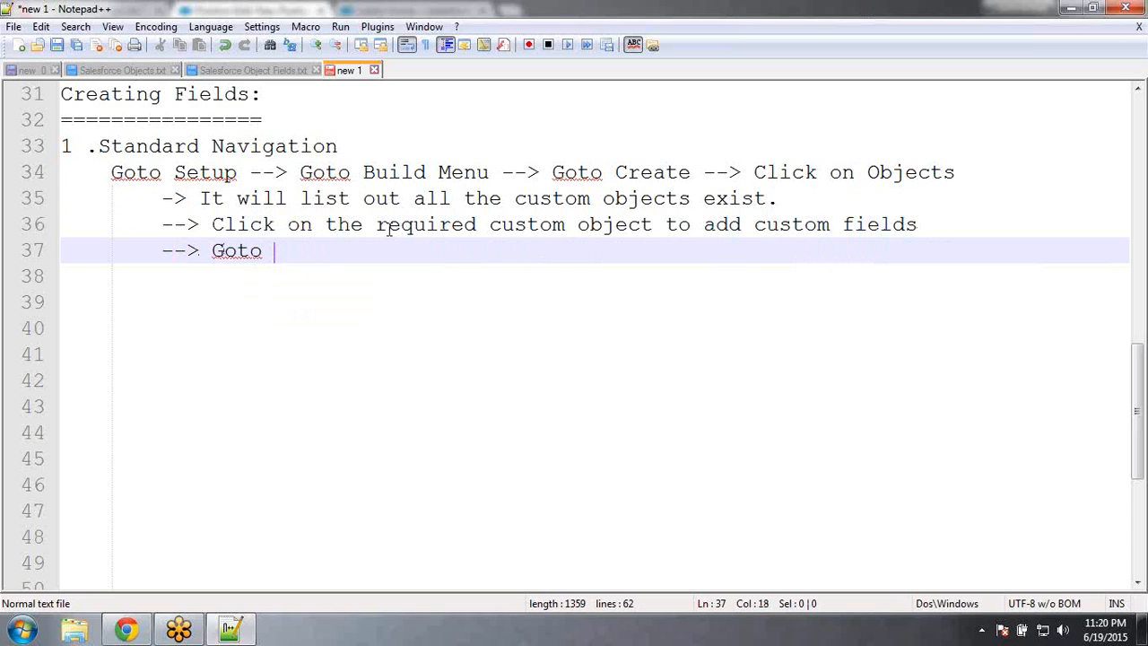
pyautogui.write('Custom')
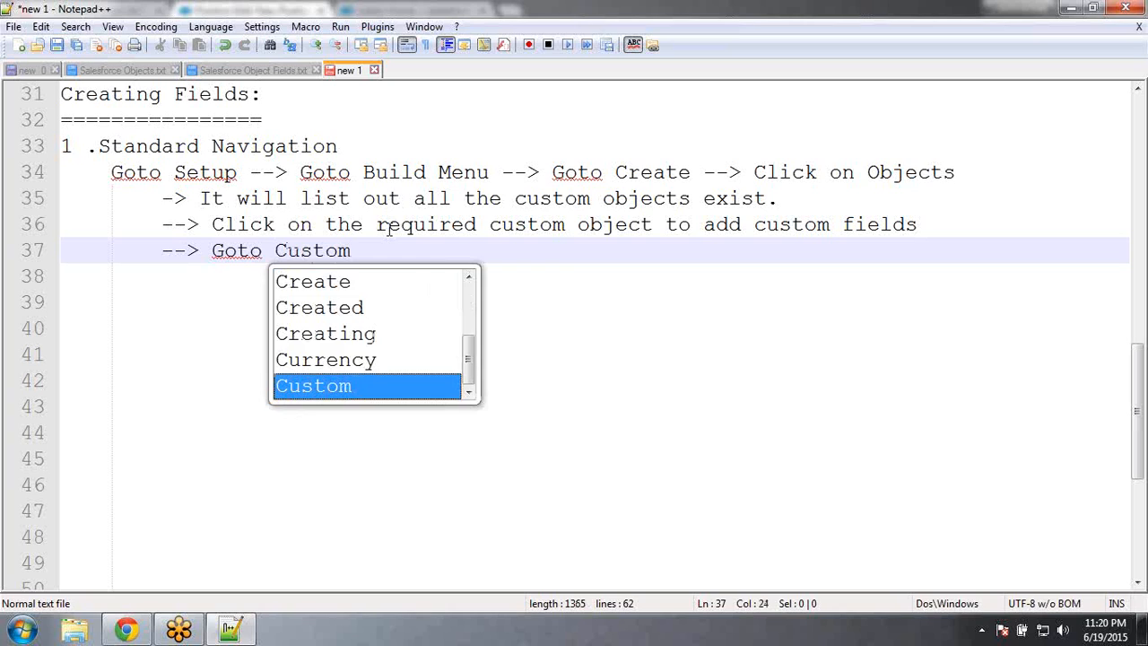
pyautogui.write(' f')
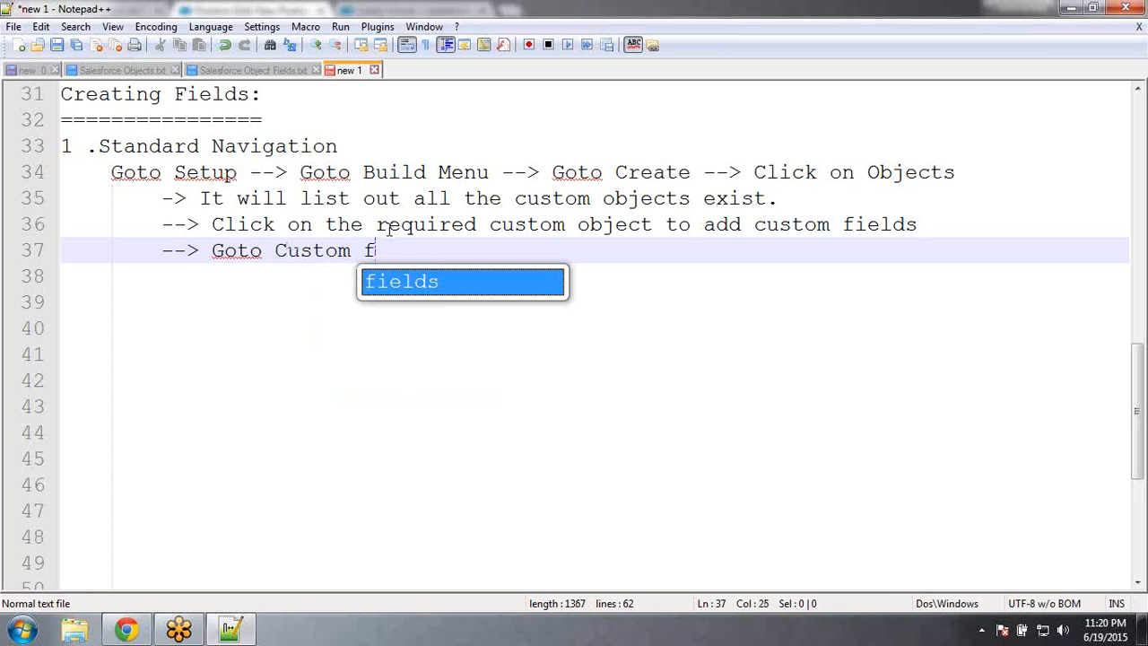
pyautogui.write("'")
pyautogui.press('Return')
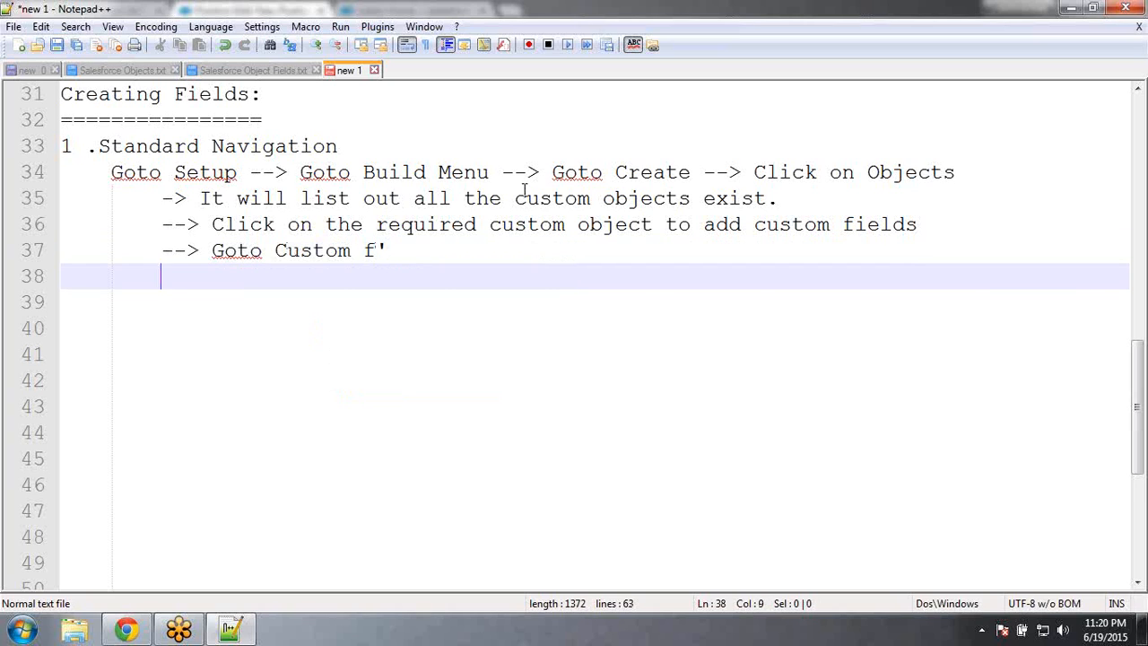
pyautogui.click(384, 251)
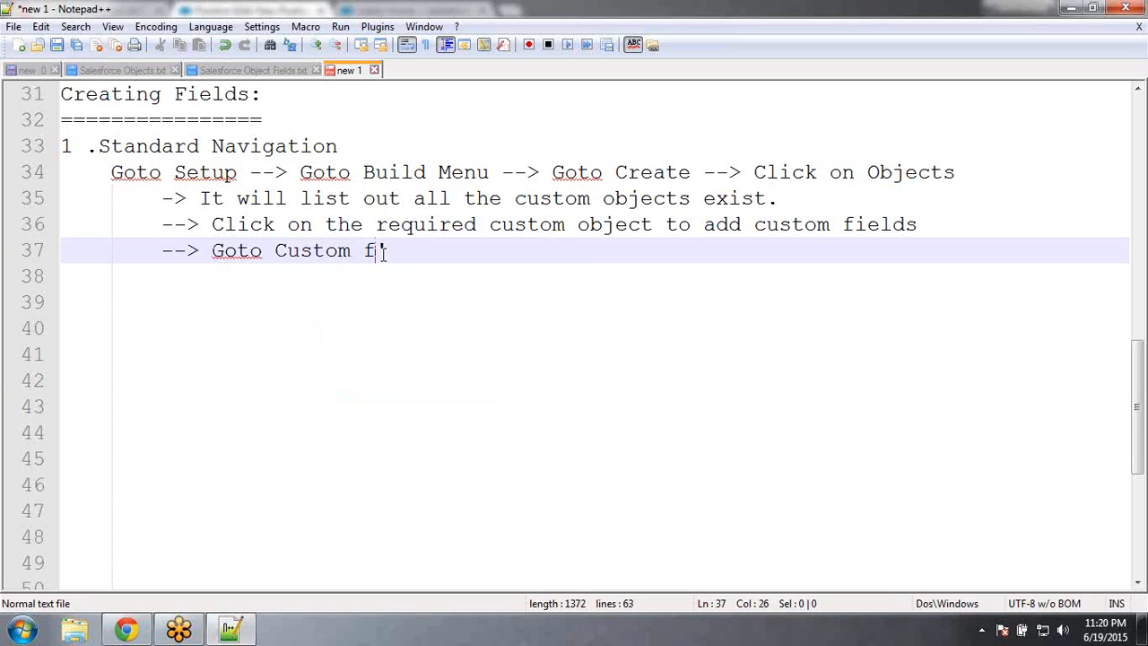
pyautogui.press('BackSpace')
pyautogui.press('BackSpace')
pyautogui.write('Fi')
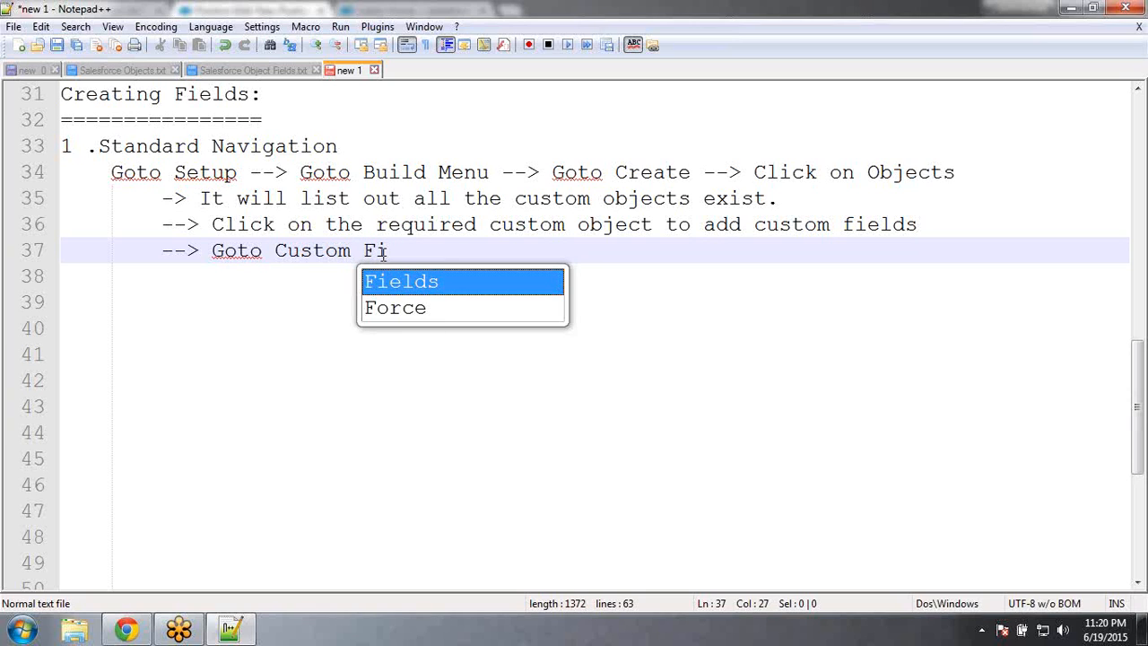
pyautogui.press('Return')
pyautogui.write('&')
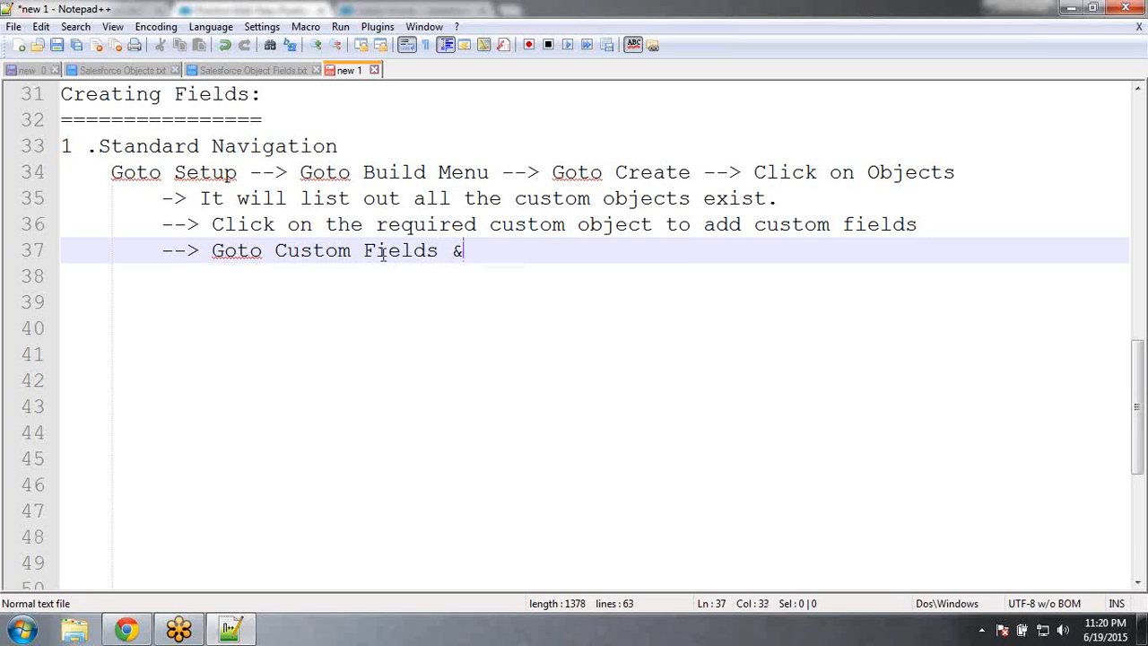
pyautogui.write(' Relatio')
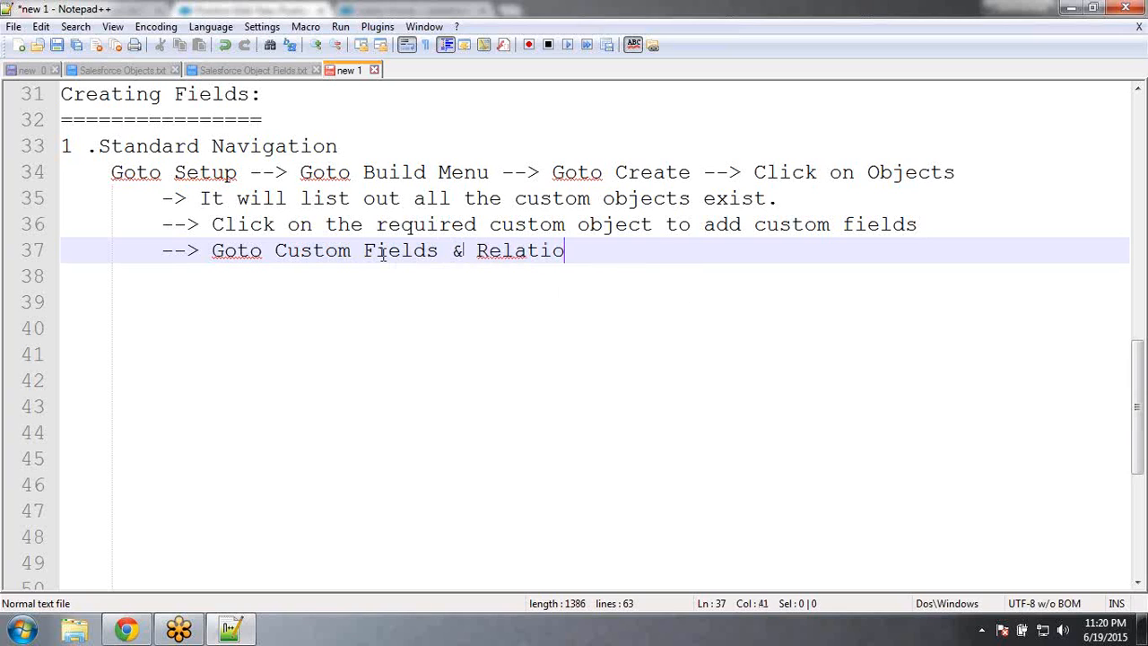
pyautogui.write('nship s')
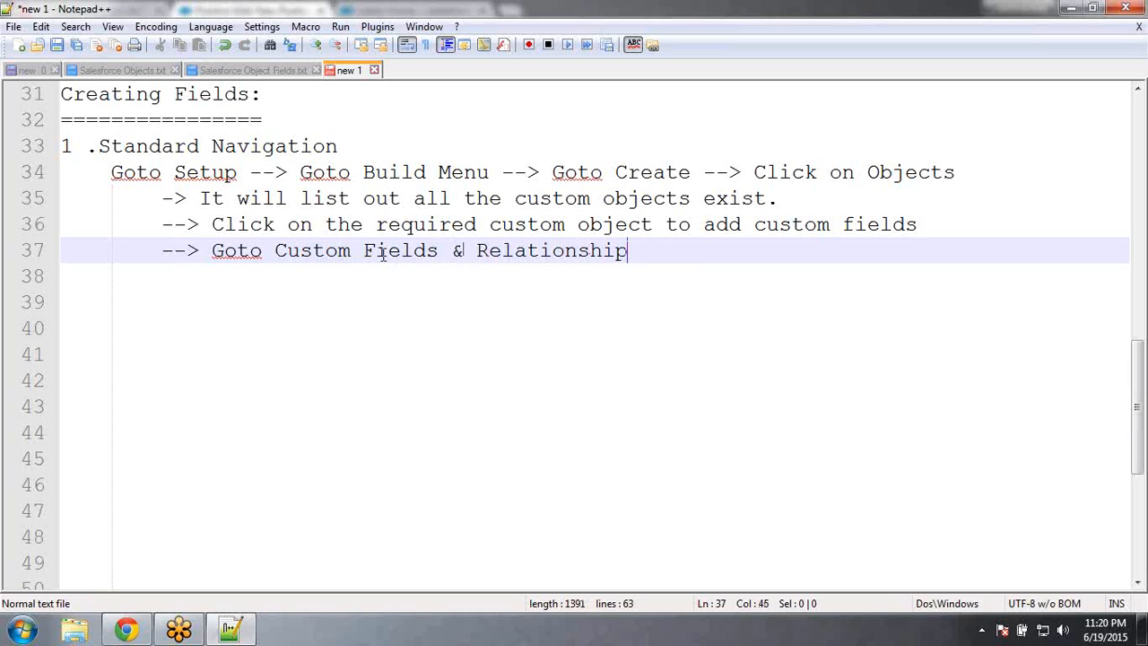
pyautogui.press('BackSpace')
pyautogui.write('section')
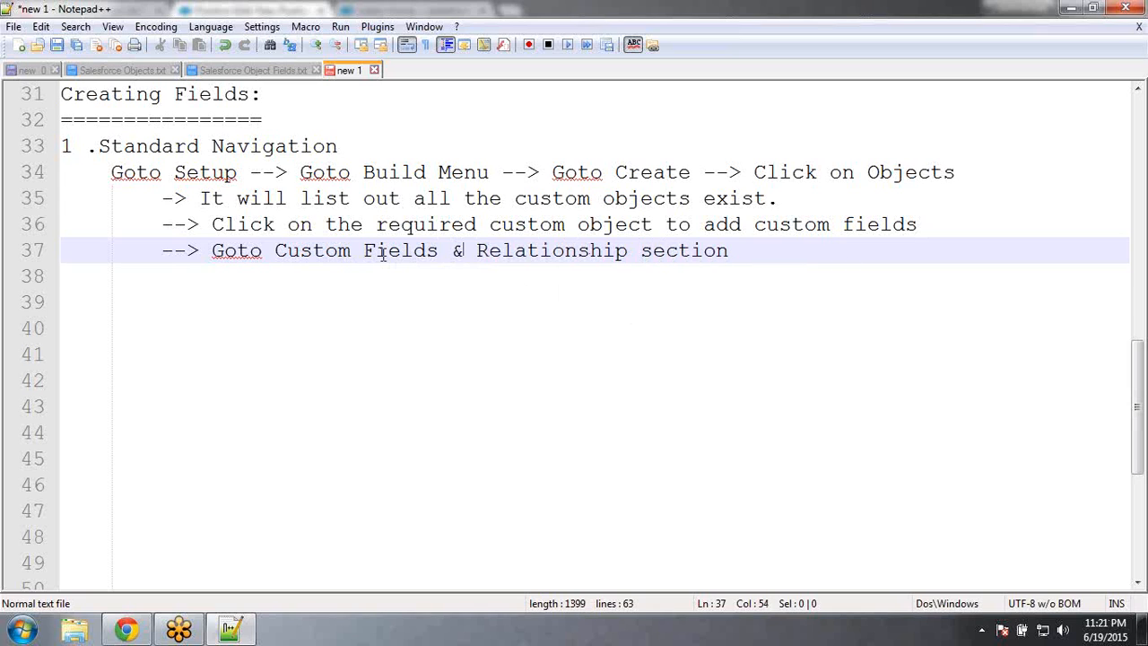
# Add the line "--> Click on New button." at the same indent, followed by an empty line
pyautogui.press('Return')
pyautogui.write('--')
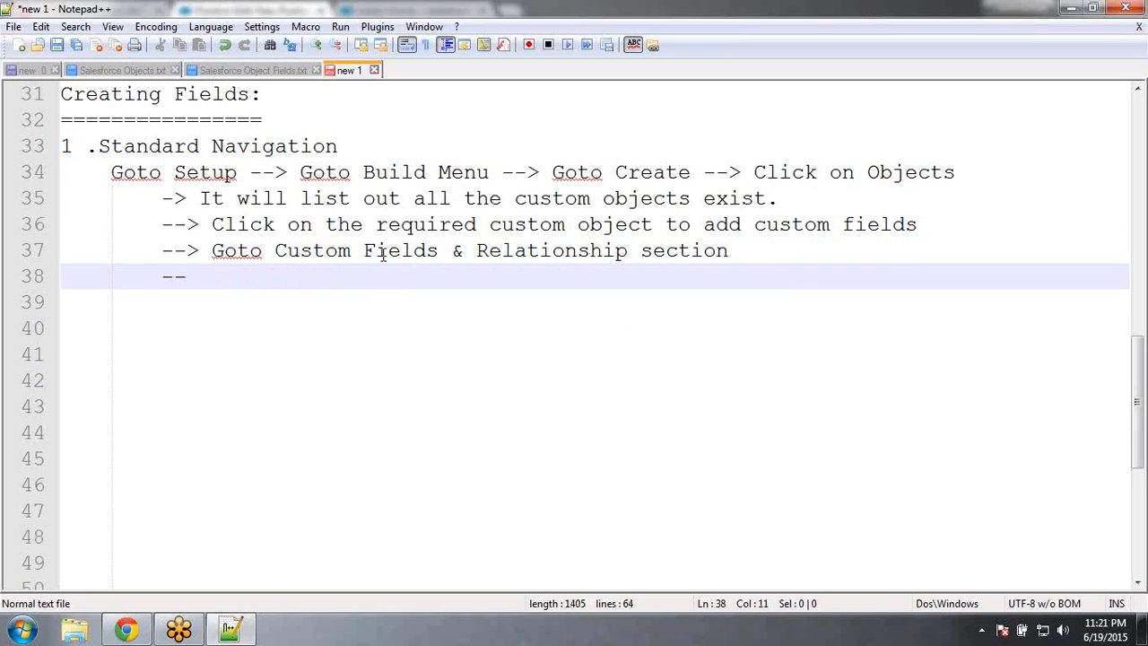
pyautogui.write('> Click on New')
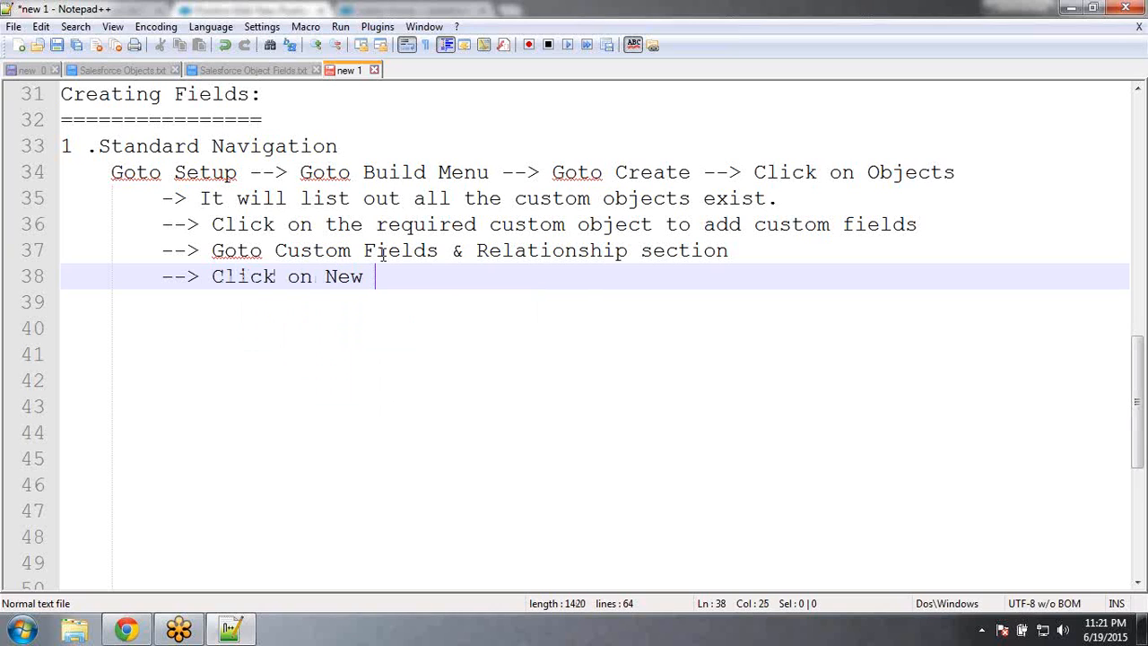
pyautogui.write(' button.')
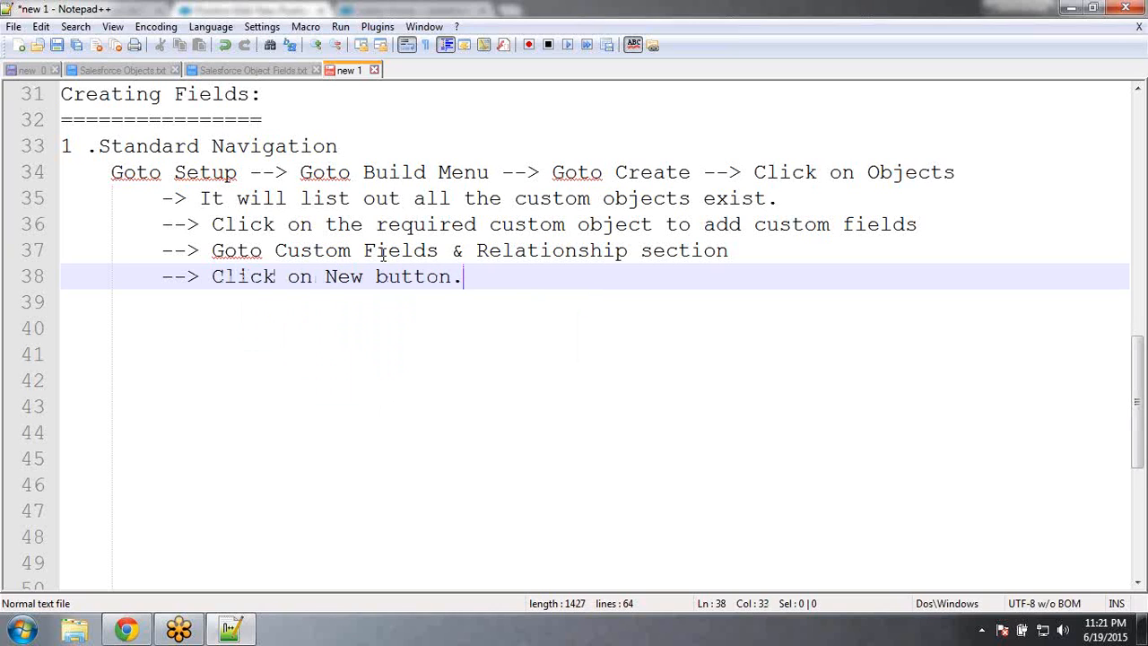
pyautogui.press('Return')
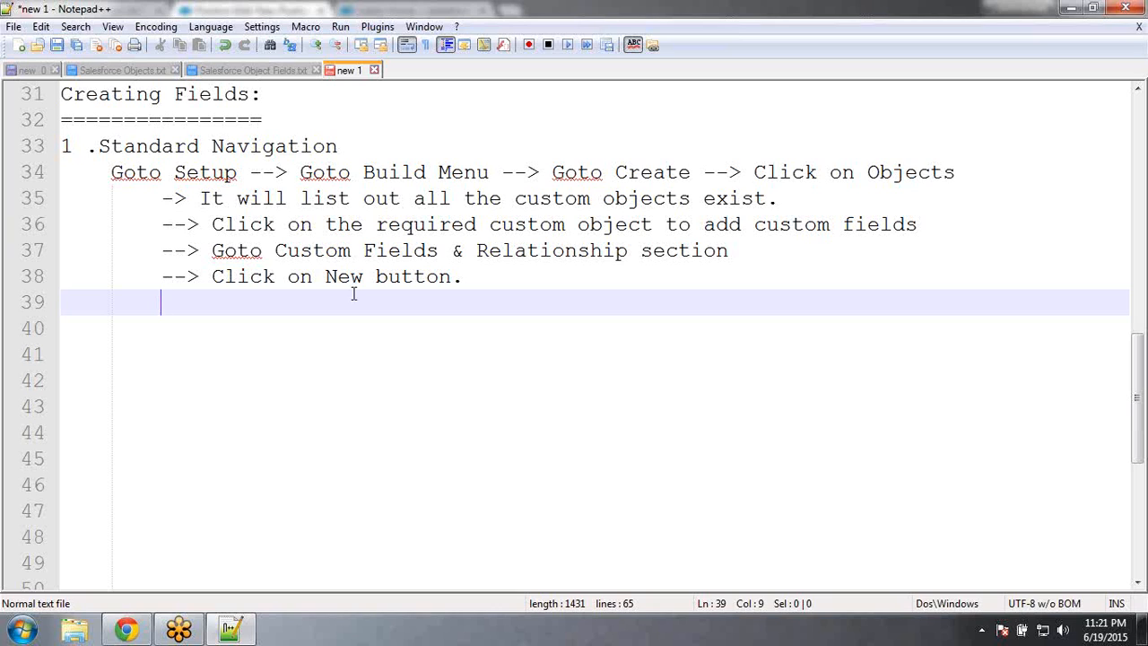
# Switch to Chrome and open the list of custom objects in Salesforce Setup
pyautogui.click(129, 631)
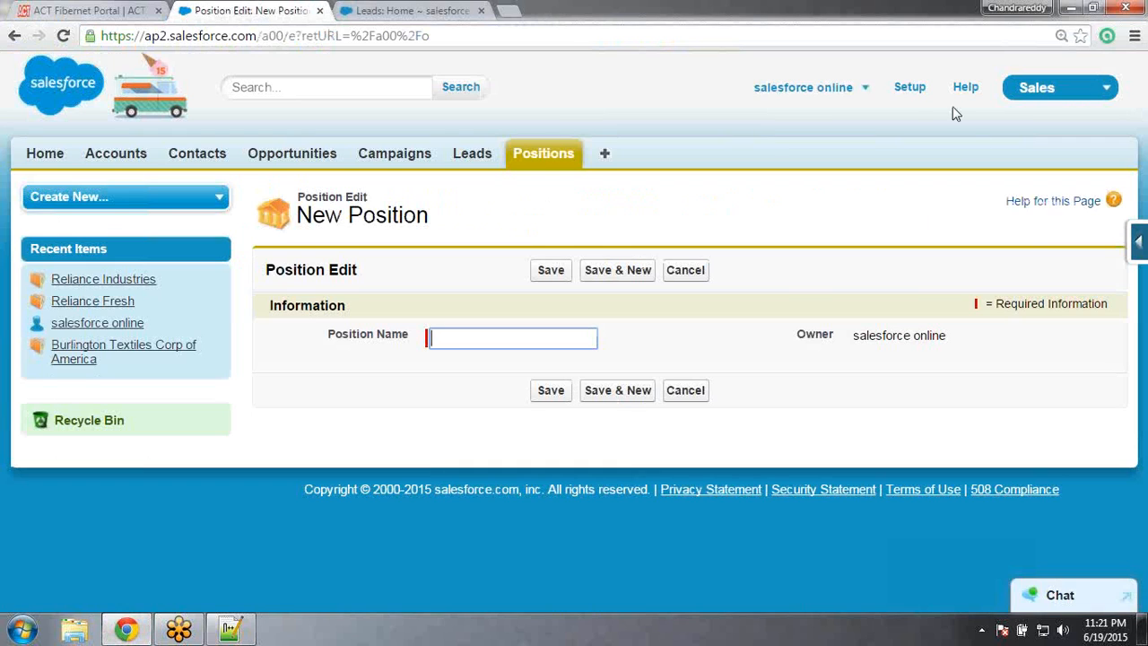
pyautogui.click(909, 89)
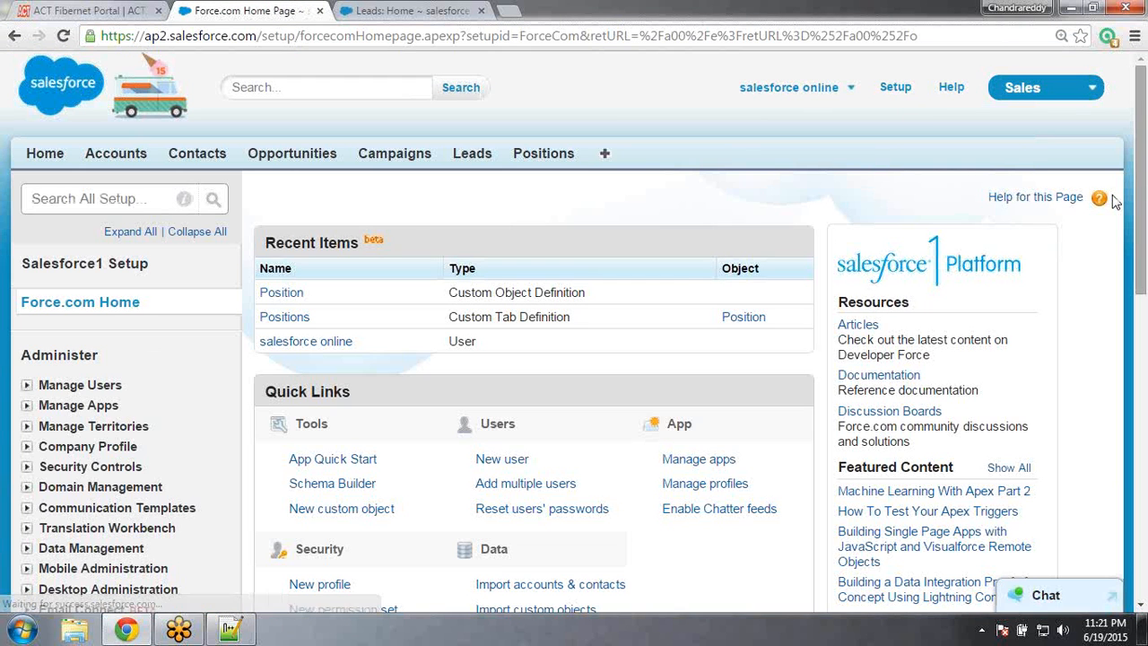
pyautogui.scroll(-5, 863, 284)
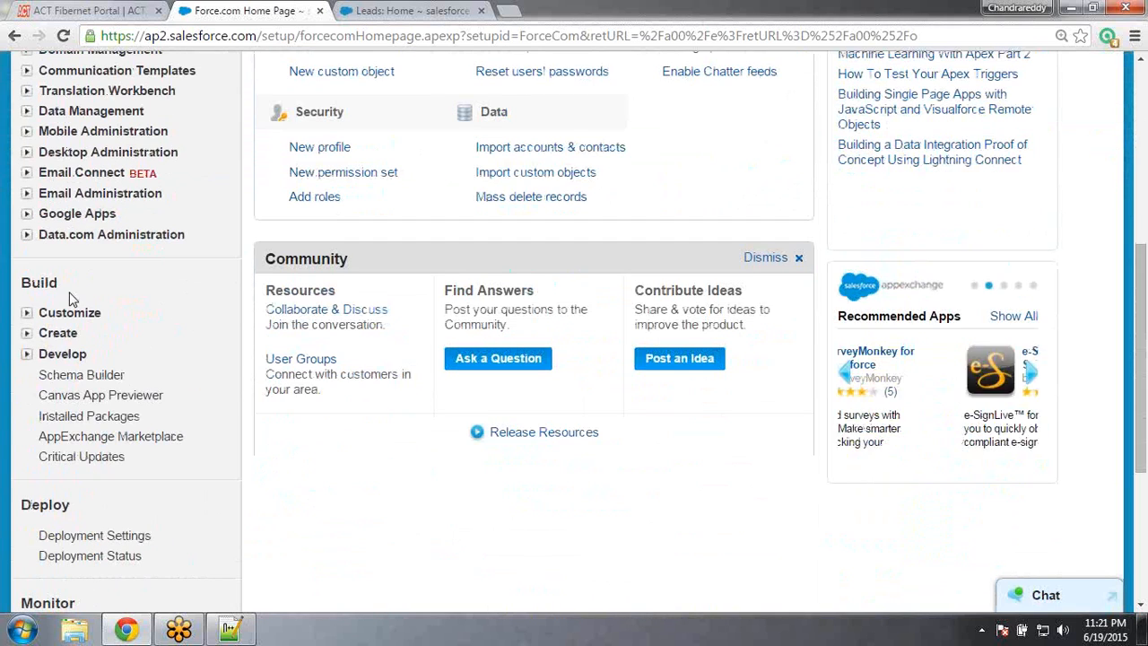
pyautogui.click(27, 338)
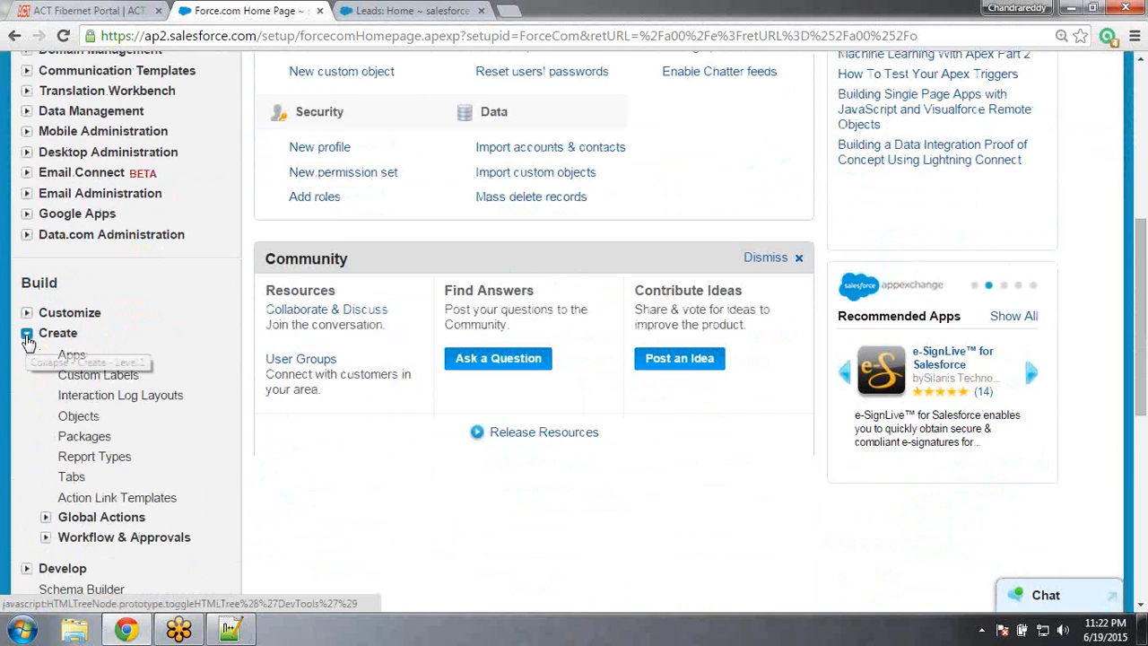
pyautogui.click(80, 418)
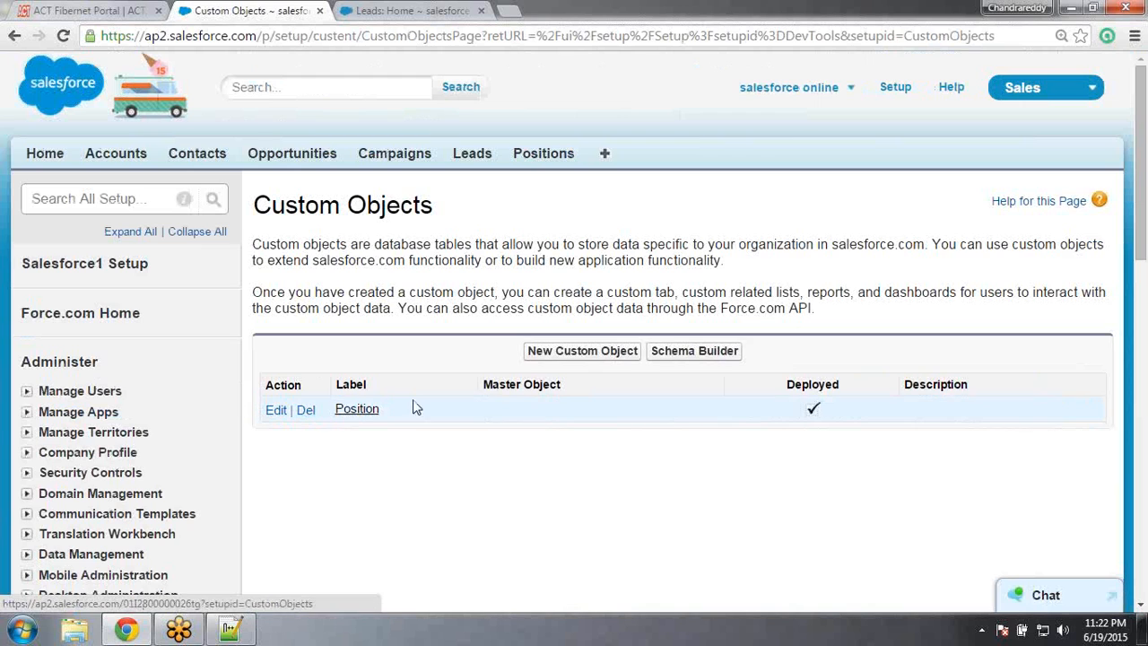
# Open the Position custom object and highlight its Standard Fields and Custom Fields & Relationships headings
pyautogui.click(362, 414)
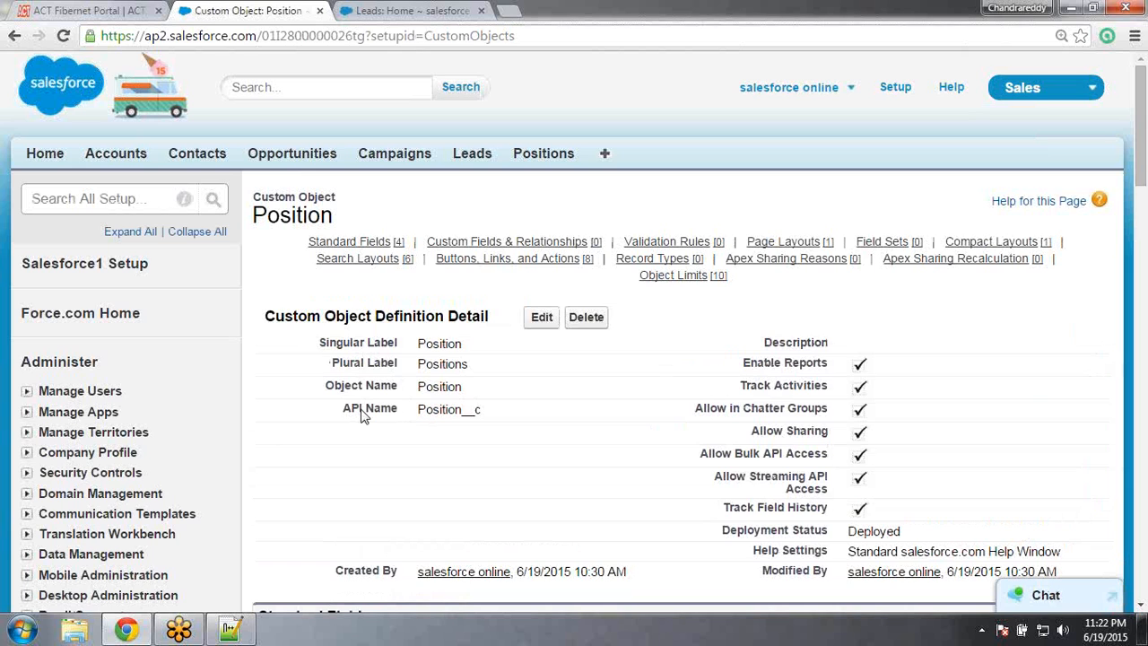
pyautogui.moveTo(1142, 96); pyautogui.dragTo(1144, 234)
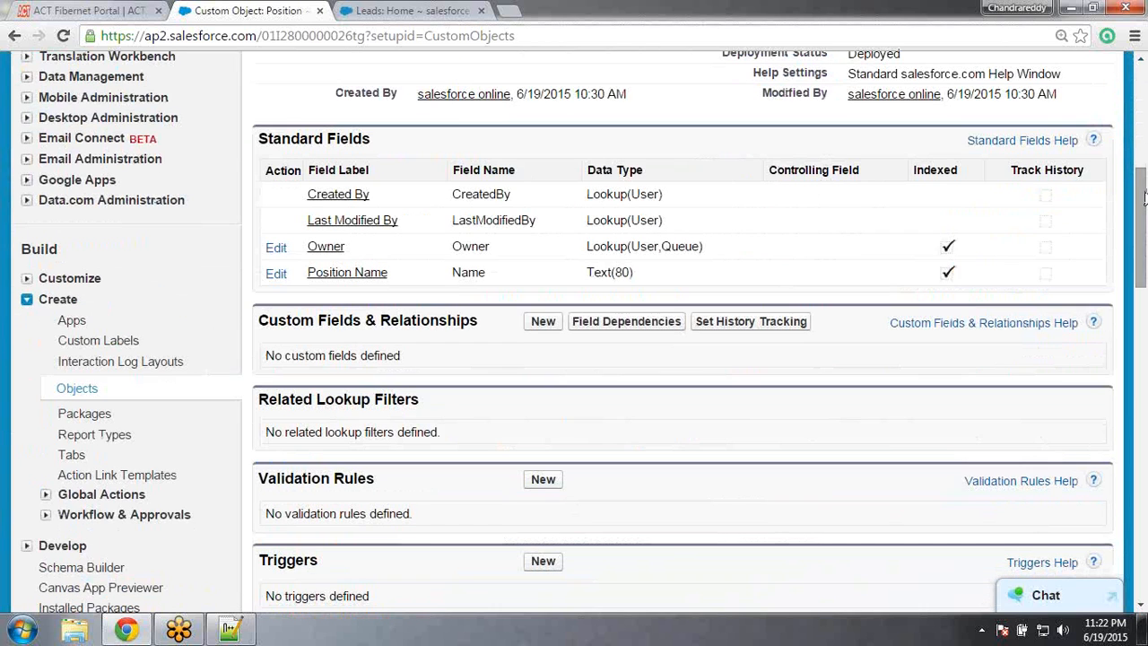
pyautogui.moveTo(370, 141); pyautogui.dragTo(257, 141)
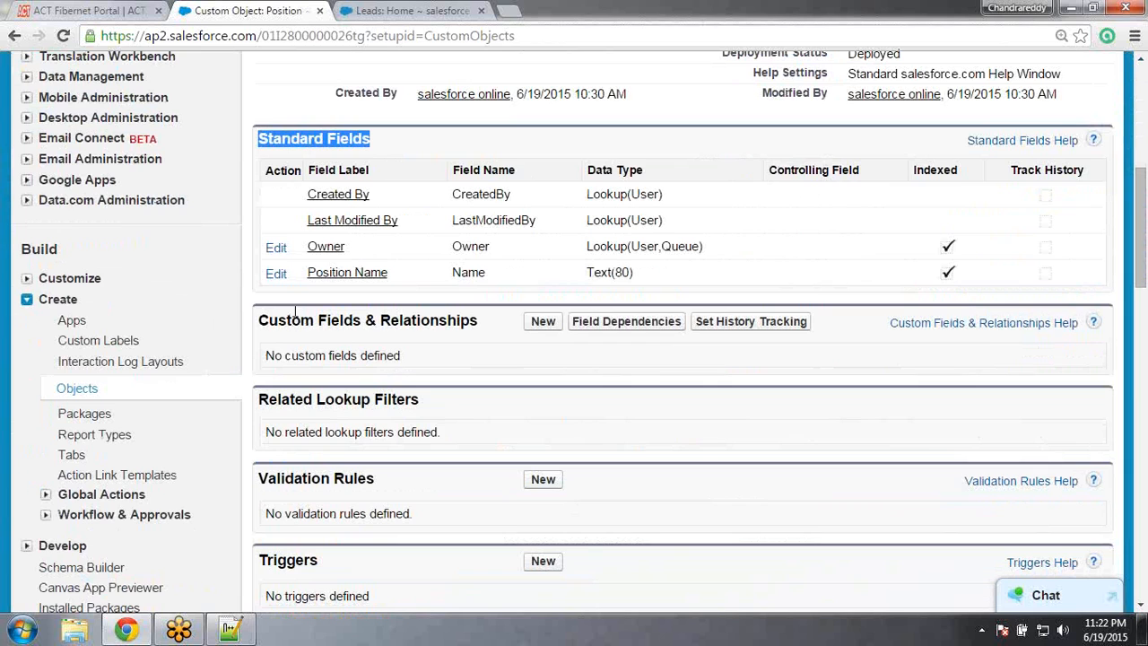
pyautogui.moveTo(260, 320); pyautogui.dragTo(481, 329)
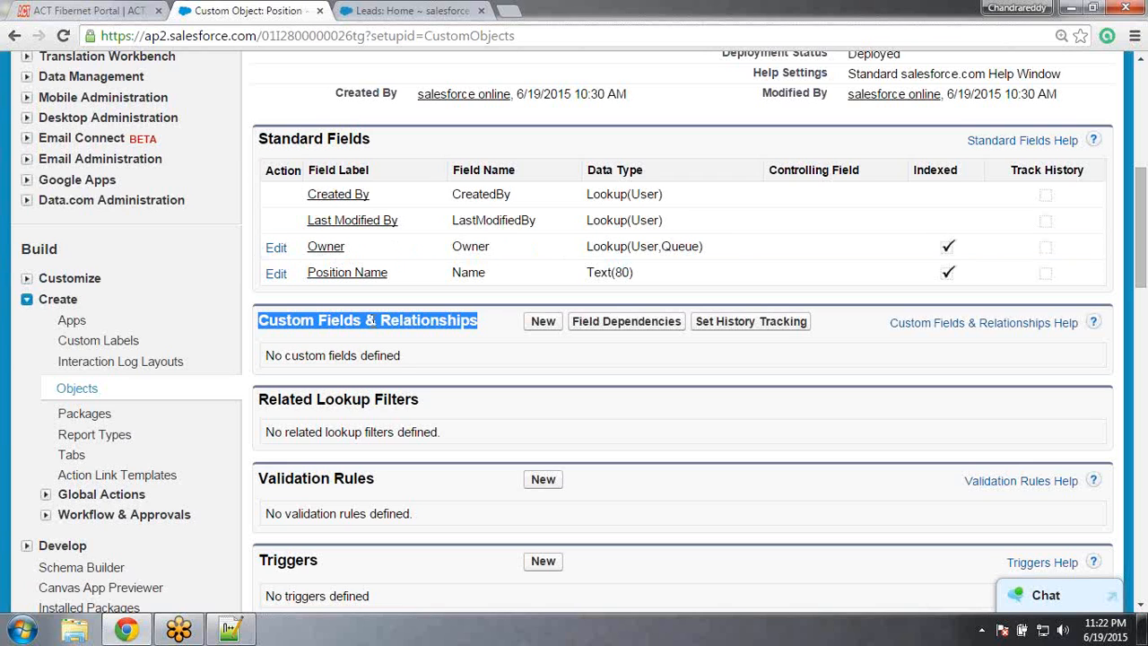
pyautogui.click(373, 321)
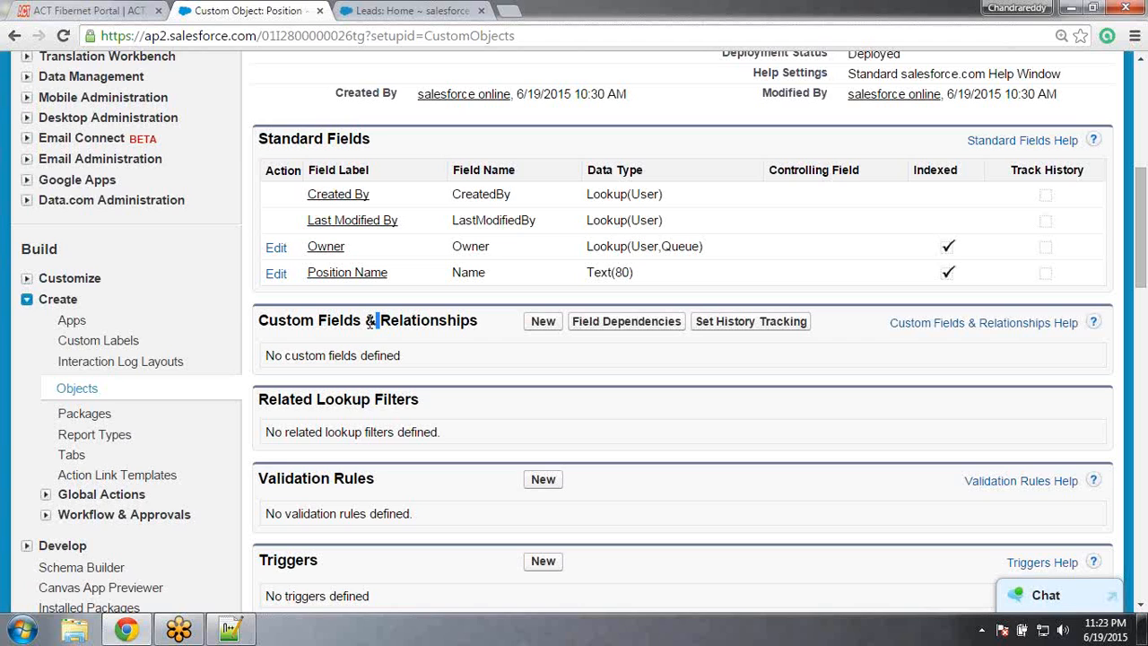
# Start a new custom field on the Position object and review the offered data types, highlighting the Auto Number description
pyautogui.click(542, 323)
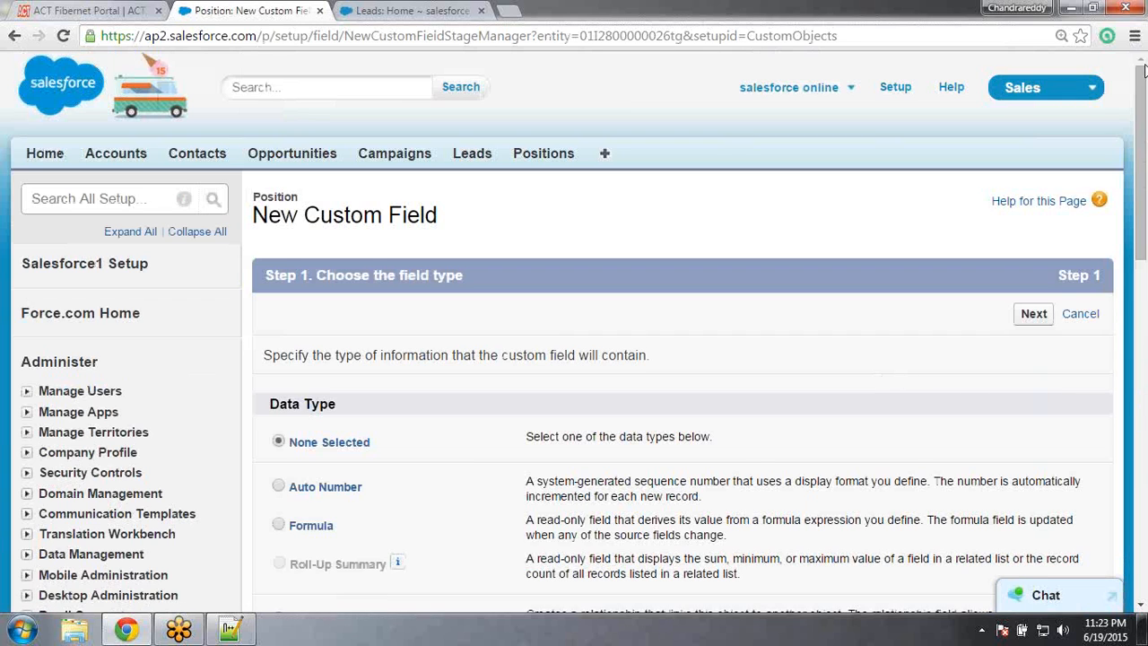
pyautogui.moveTo(1142, 119); pyautogui.dragTo(1146, 234)
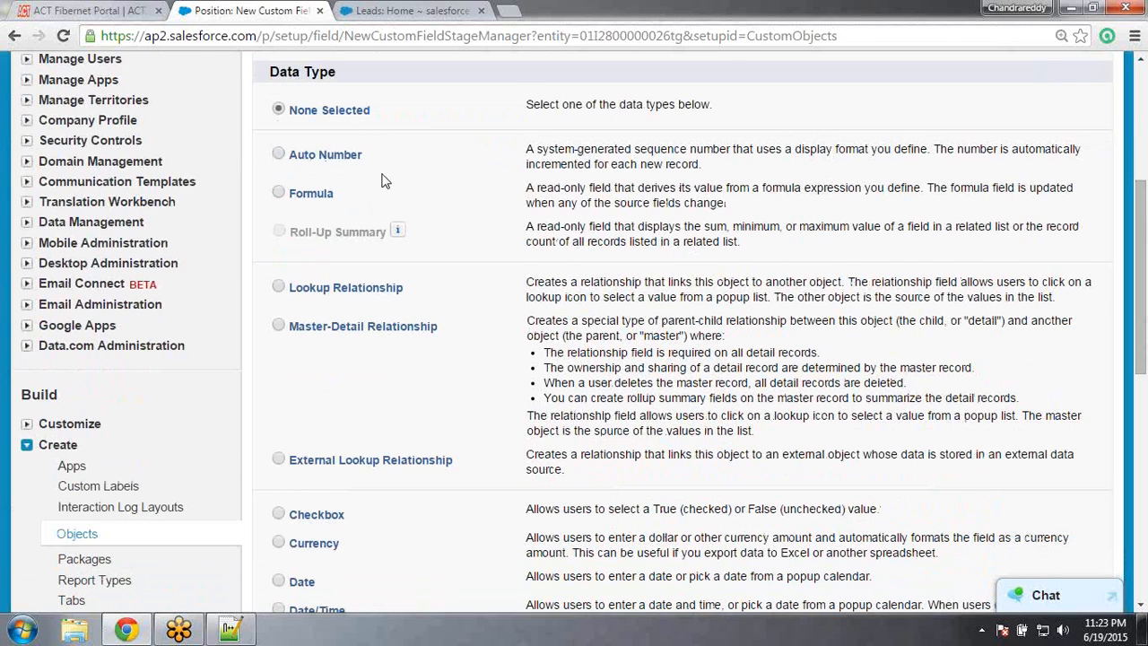
pyautogui.moveTo(529, 153); pyautogui.dragTo(711, 163)
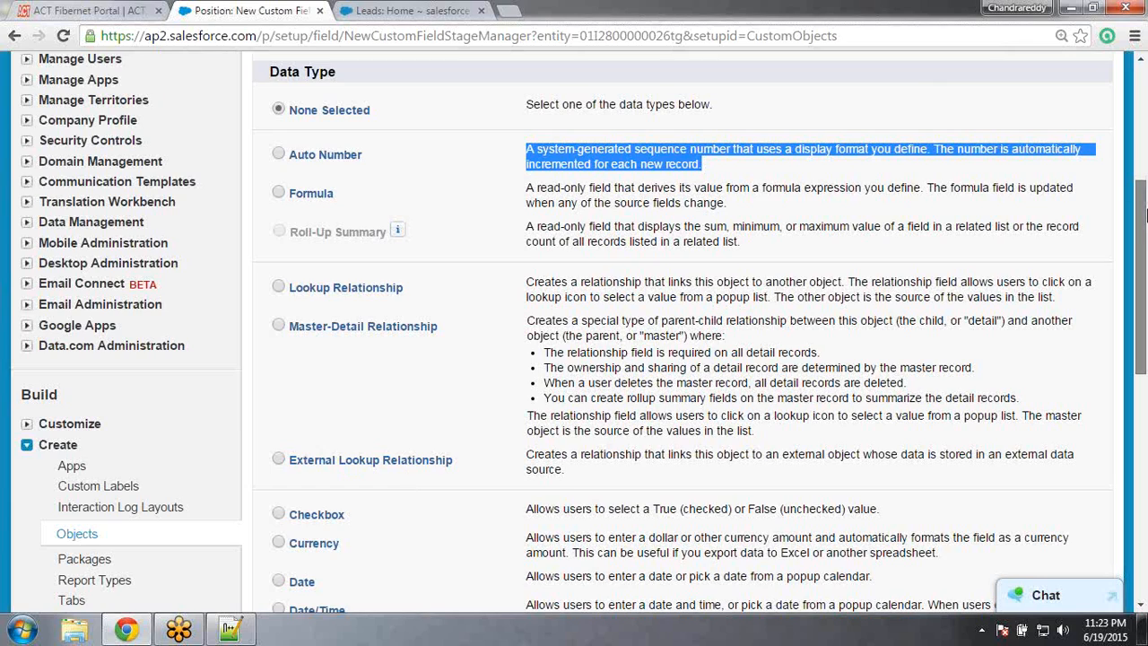
pyautogui.moveTo(1144, 228); pyautogui.dragTo(1144, 371)
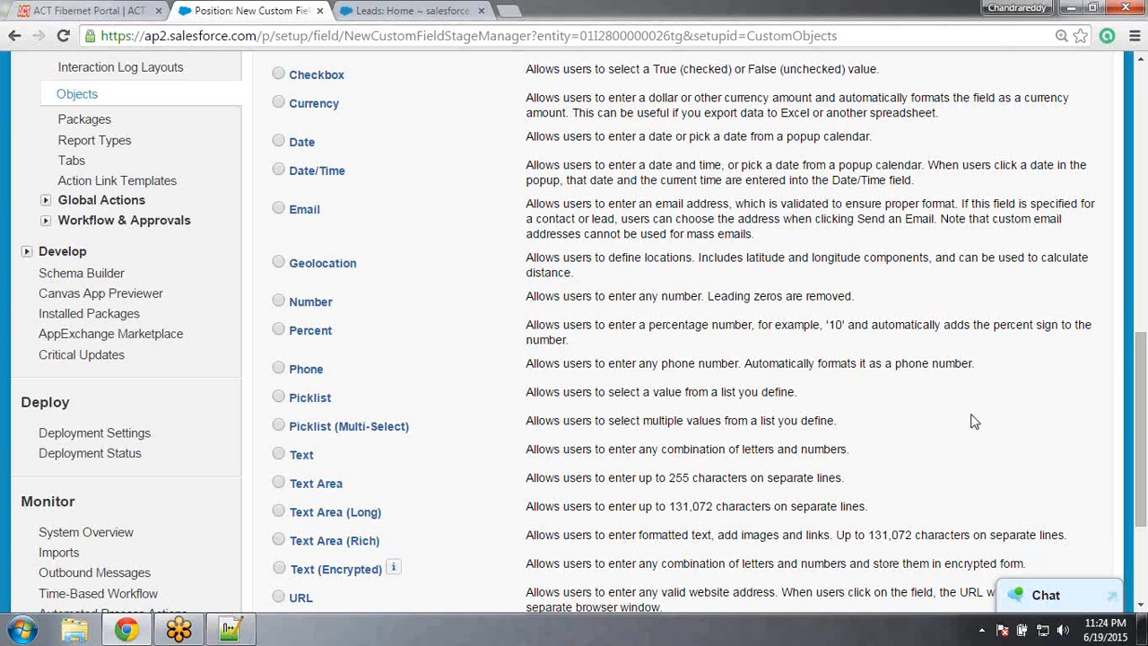
pyautogui.moveTo(1142, 423); pyautogui.dragTo(1142, 456)
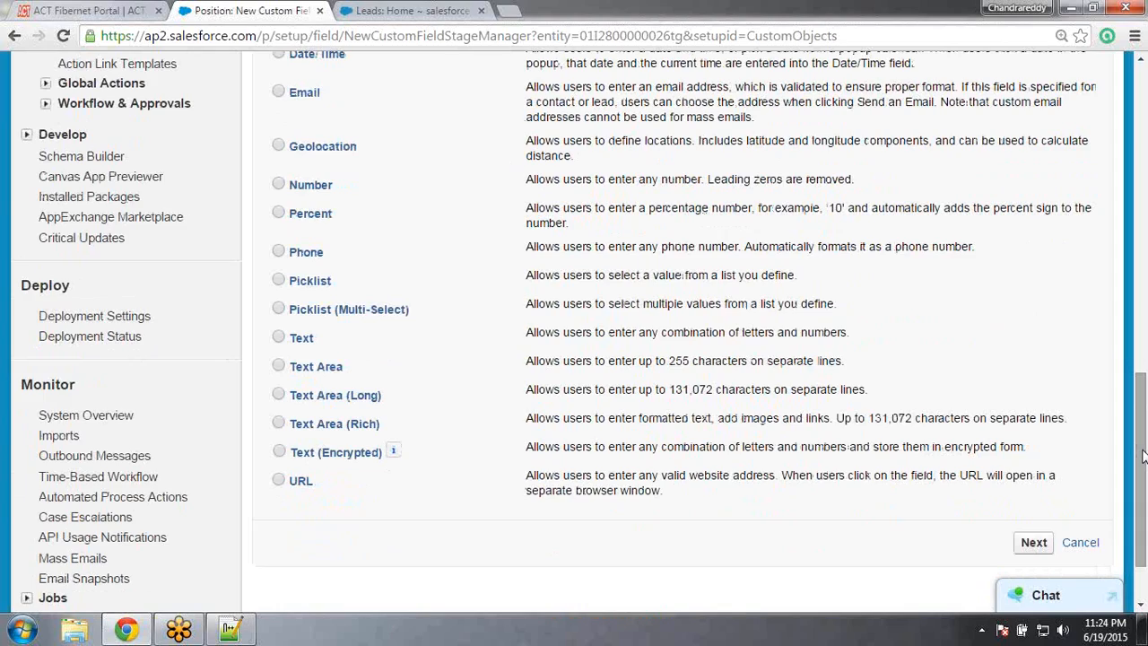
pyautogui.moveTo(1142, 455); pyautogui.dragTo(1141, 198)
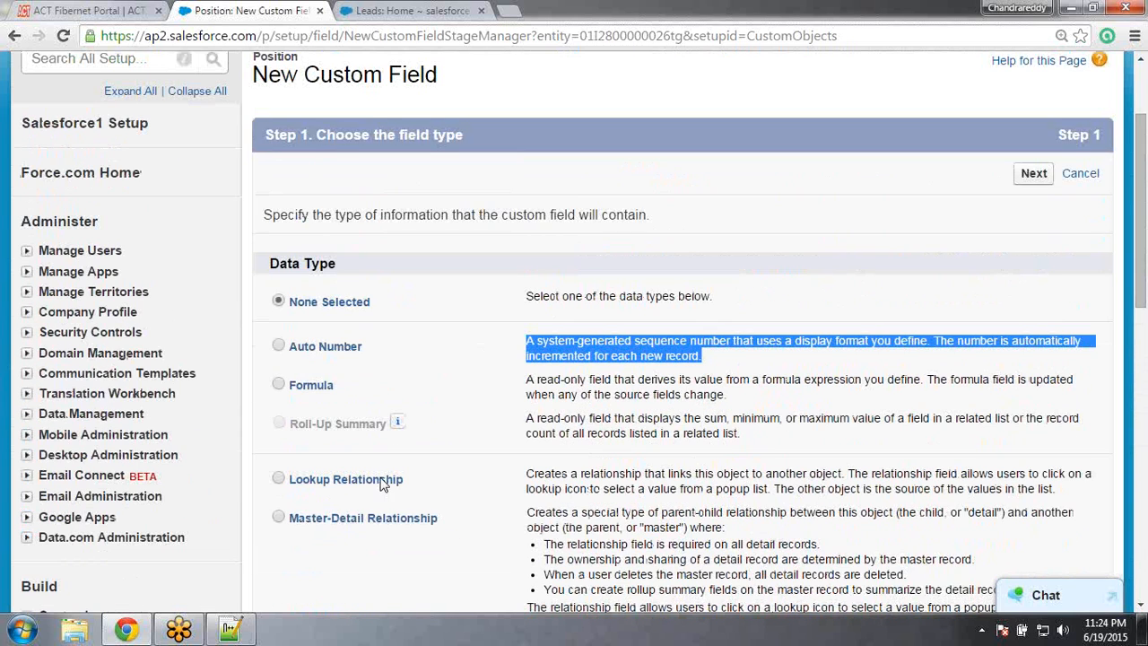
# Switch to Notepad++ and go back to the Position ID line in the Position Object field list
pyautogui.click(231, 632)
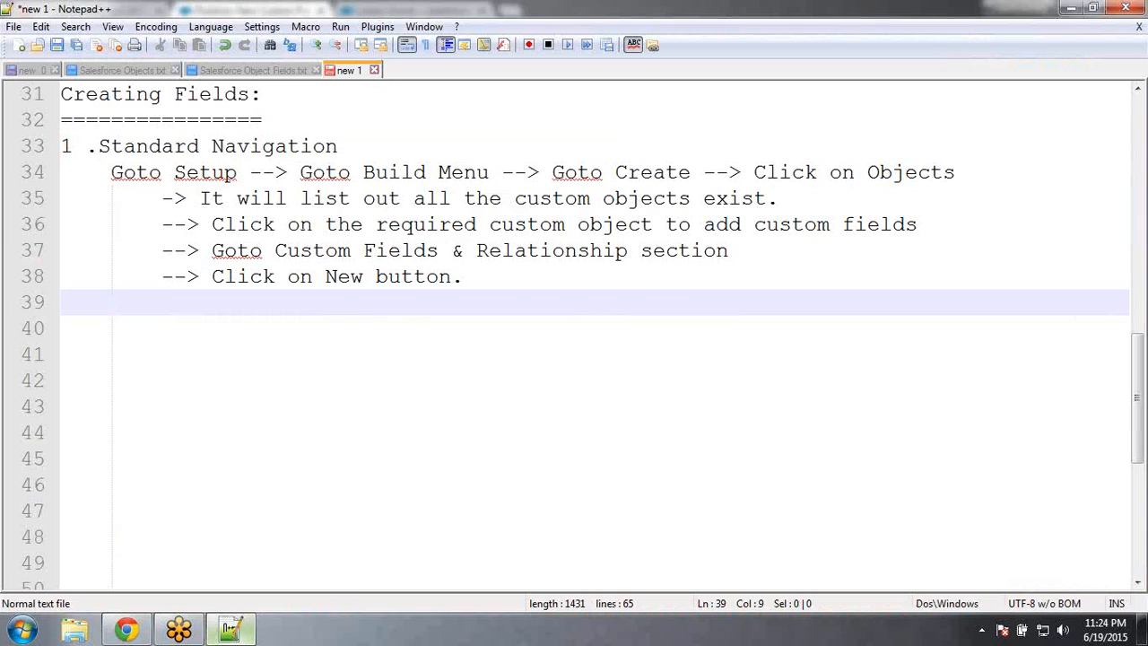
pyautogui.press('Up')
pyautogui.press('Up')
pyautogui.press('Up')
pyautogui.press('Up')
pyautogui.press('Up')
pyautogui.press('Up')
pyautogui.press('Up')
pyautogui.press('Up')
pyautogui.press('Up')
pyautogui.press('Up')
pyautogui.press('Up')
pyautogui.press('Up')
pyautogui.press('Up')
pyautogui.press('Up')
pyautogui.press('Up')
pyautogui.press('Up')
pyautogui.press('Up')
pyautogui.press('Up')
pyautogui.press('Up')
pyautogui.press('Up')
pyautogui.press('Up')
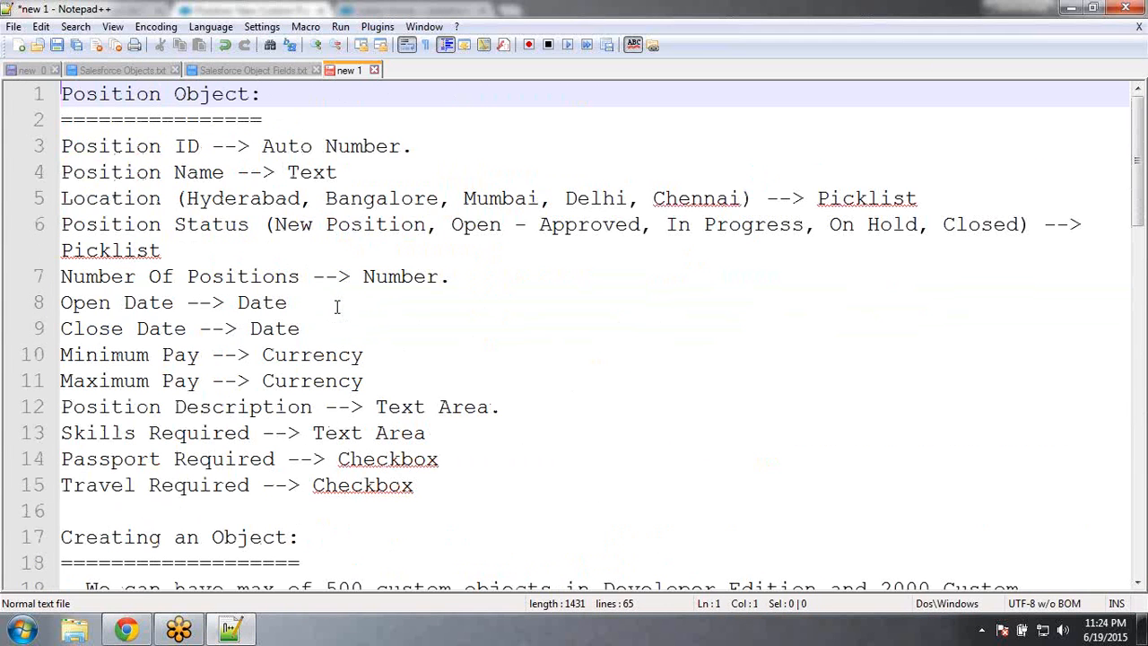
pyautogui.press('Down')
pyautogui.press('Down')
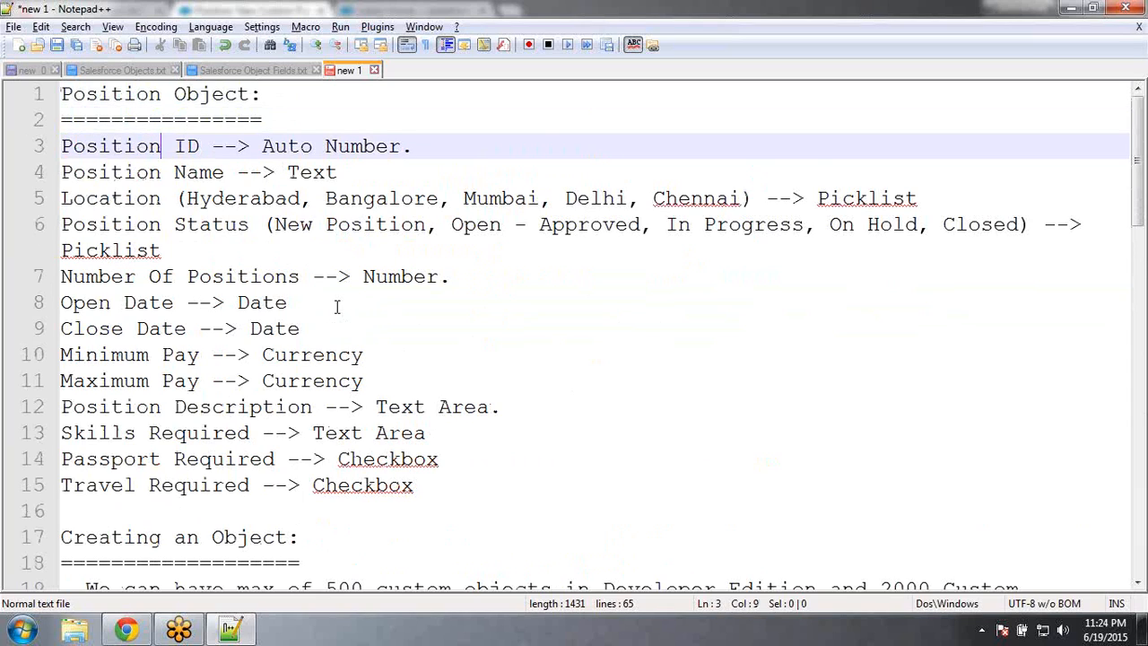
# Switch to Chrome, choose Auto Number as the field's data type and continue to the field details
pyautogui.hotkey('alt', 'Tab')
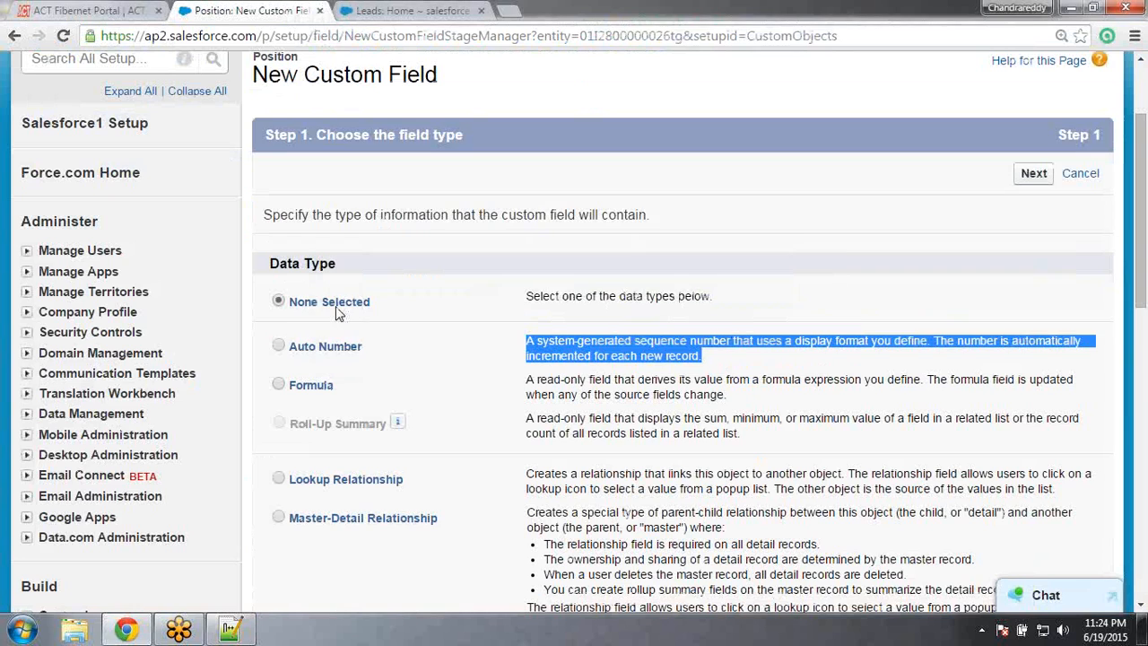
pyautogui.click(279, 348)
pyautogui.click(1034, 176)
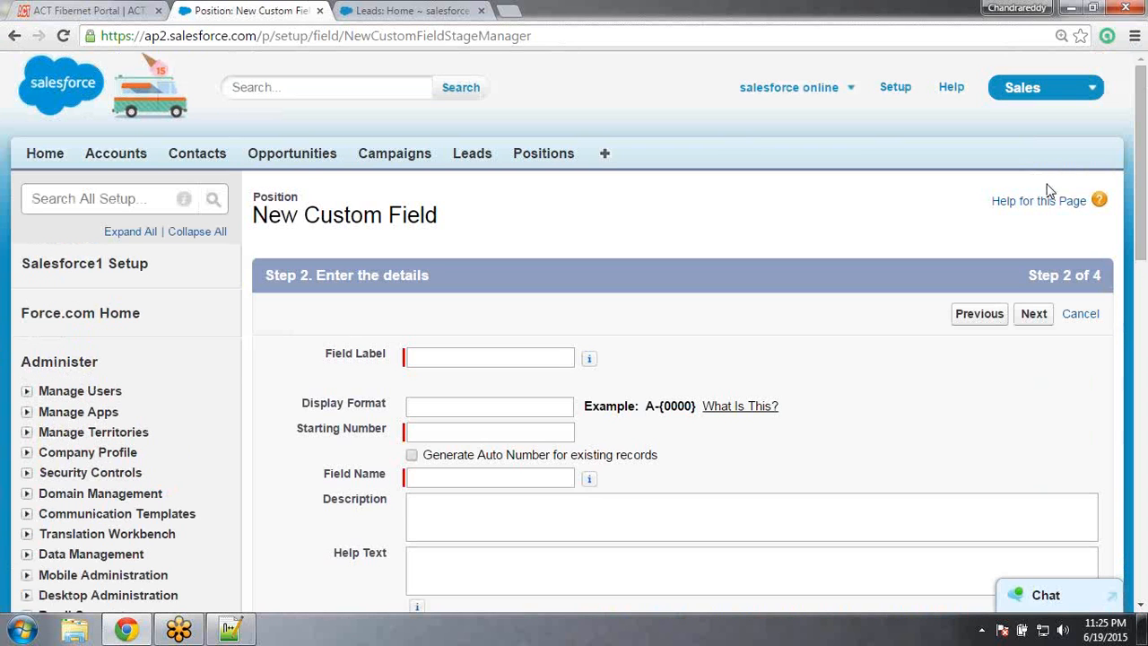
pyautogui.moveTo(1143, 181); pyautogui.dragTo(1144, 223)
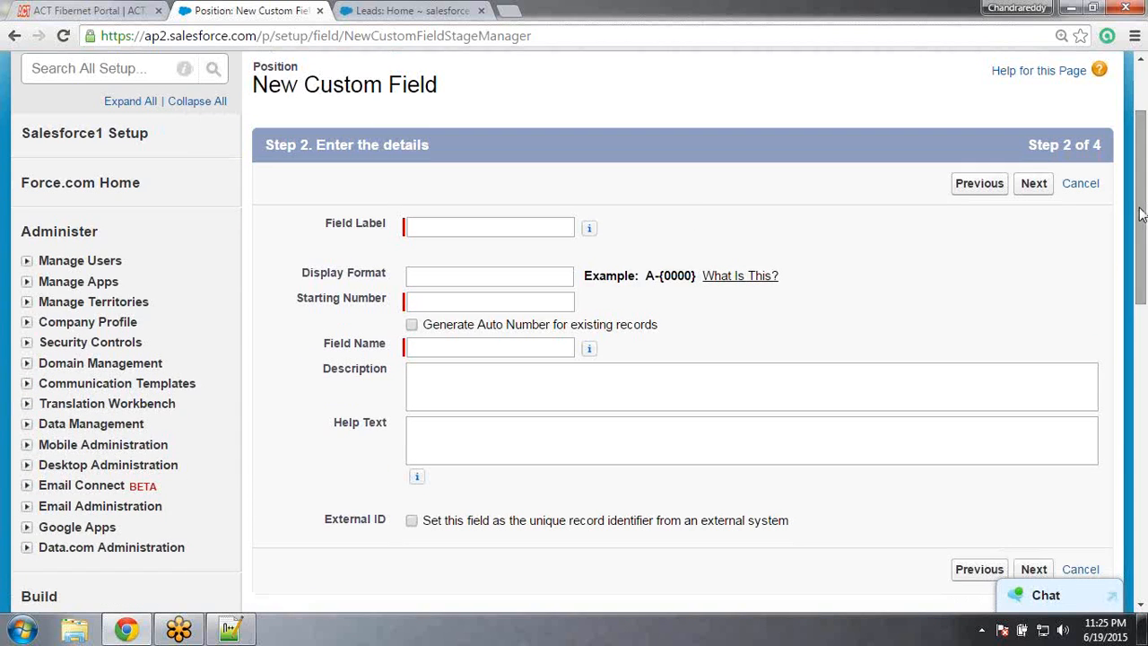
pyautogui.doubleClick(264, 66)
pyautogui.moveTo(254, 86); pyautogui.dragTo(439, 87)
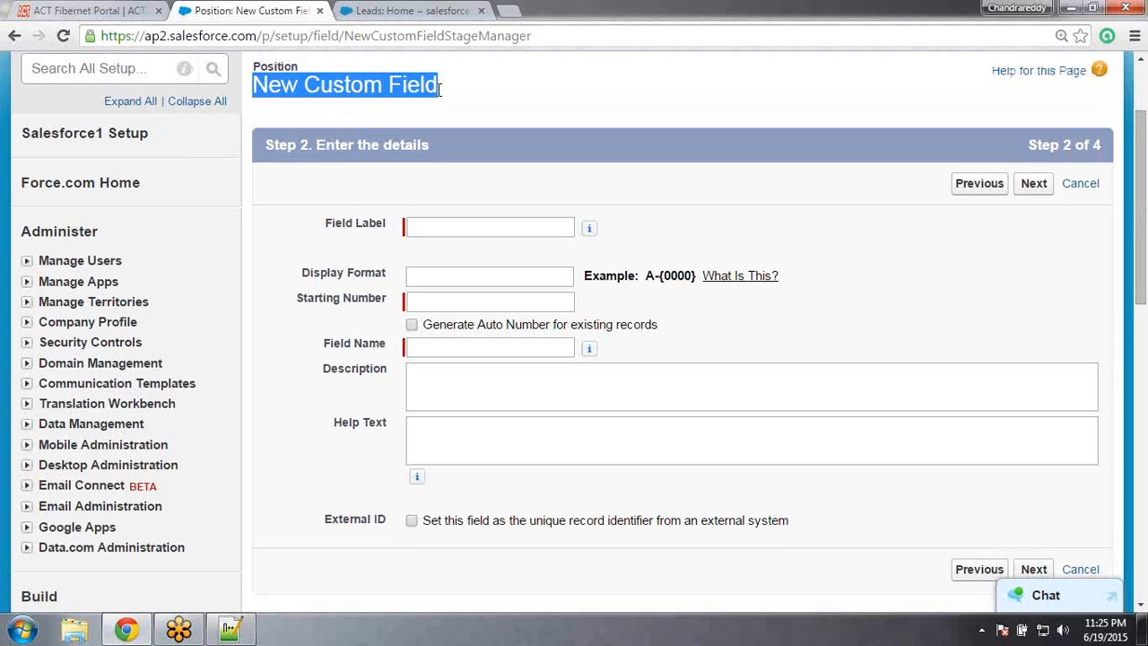
# Enter Position ID as the field label so the field name Position_ID is filled in
pyautogui.click(440, 228)
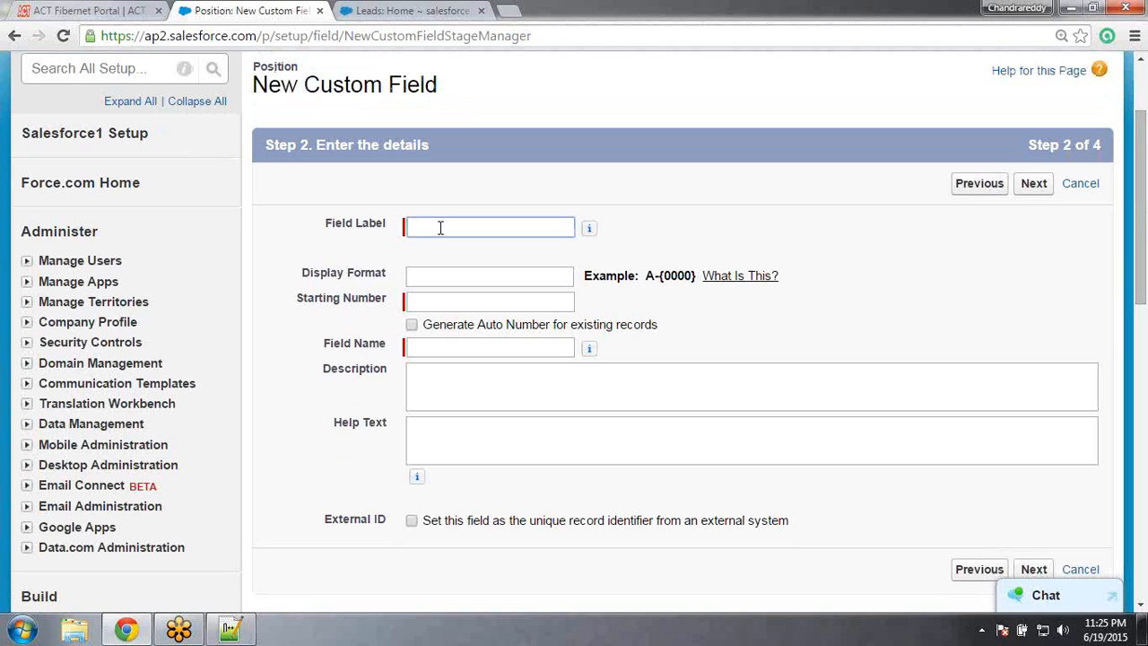
pyautogui.write('Po')
pyautogui.press('Down')
pyautogui.press('BackSpace')
pyautogui.write('sition ID')
pyautogui.click(411, 259)
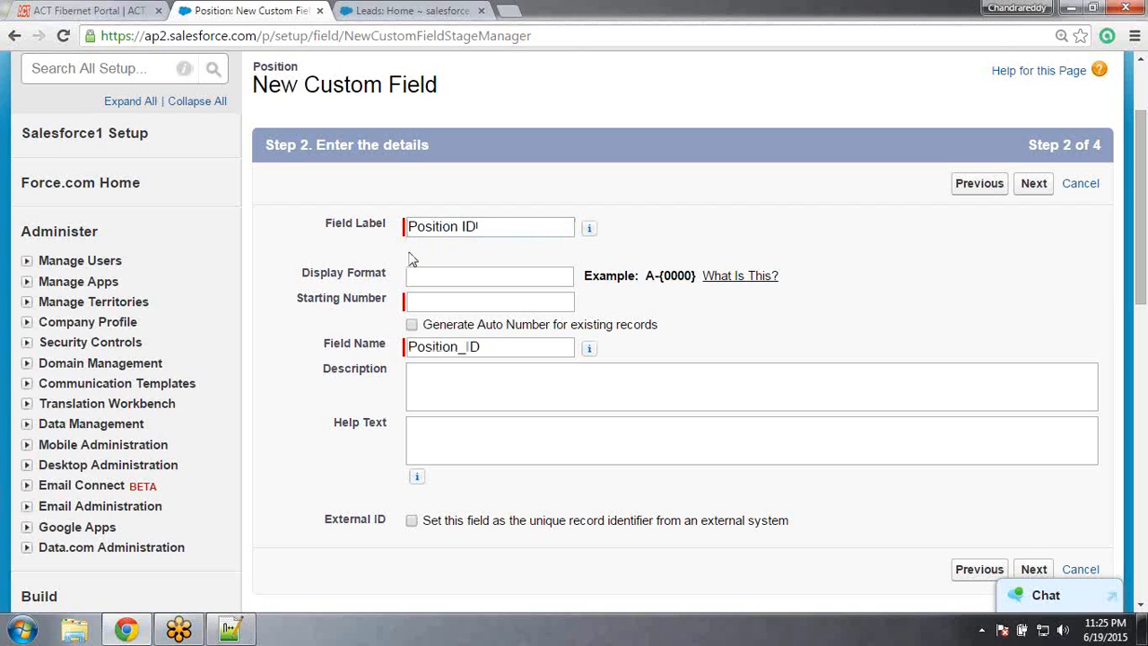
# Highlight the Field Label and Field Name captions to compare the two entries
pyautogui.moveTo(425, 250); pyautogui.dragTo(383, 228)
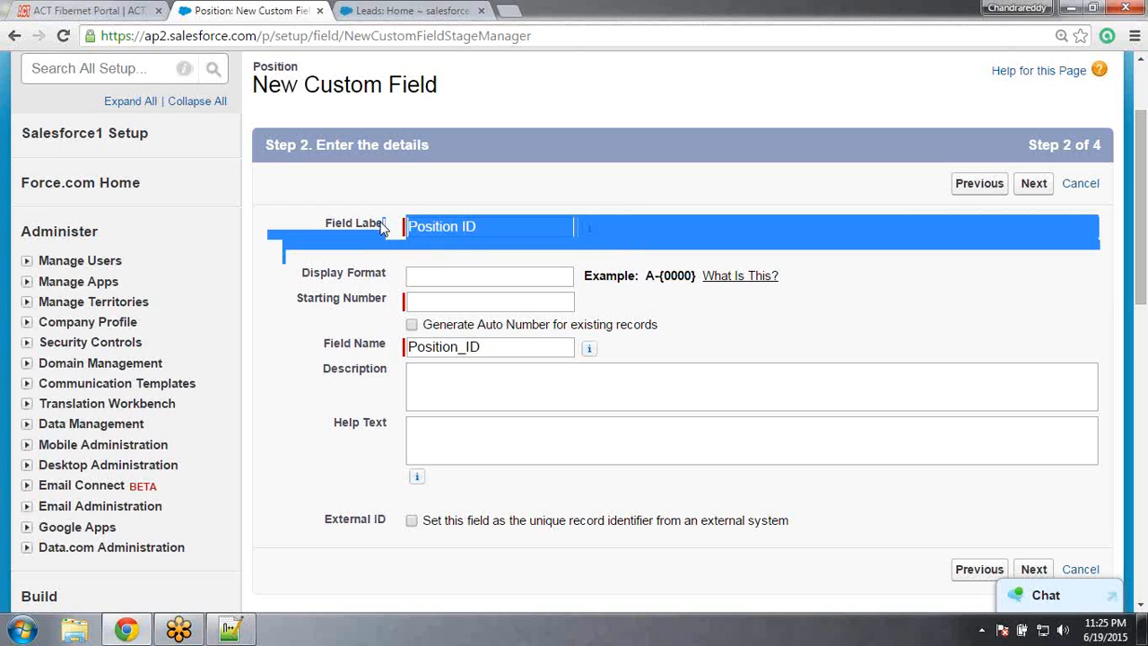
pyautogui.click(381, 226)
pyautogui.doubleClick(358, 229)
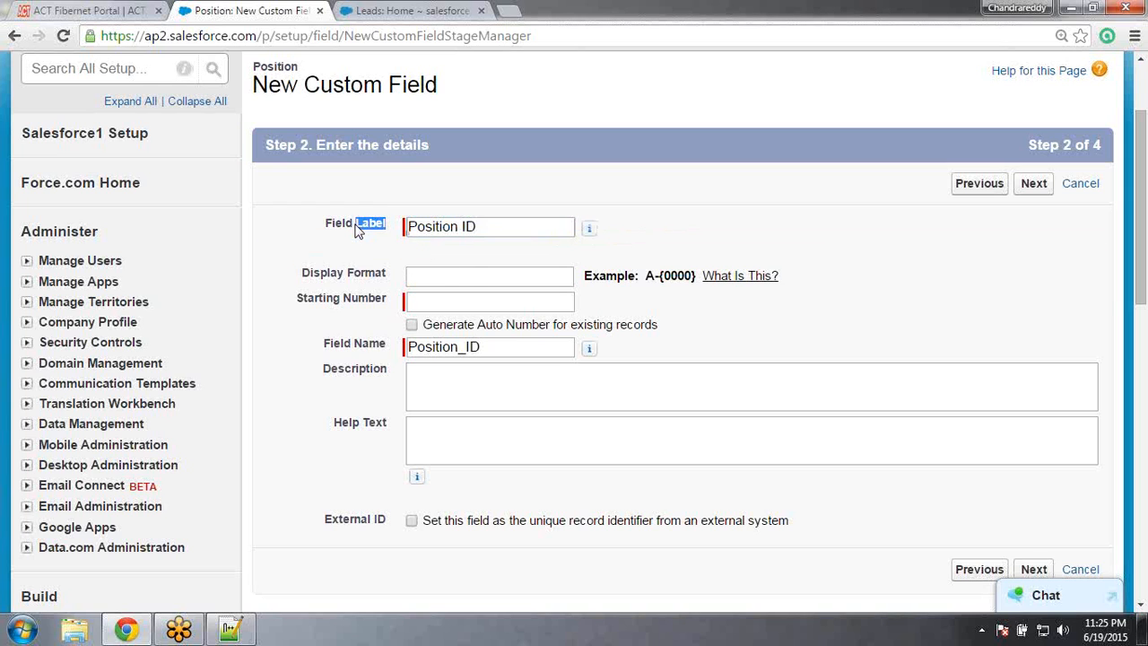
pyautogui.moveTo(324, 346); pyautogui.dragTo(452, 352)
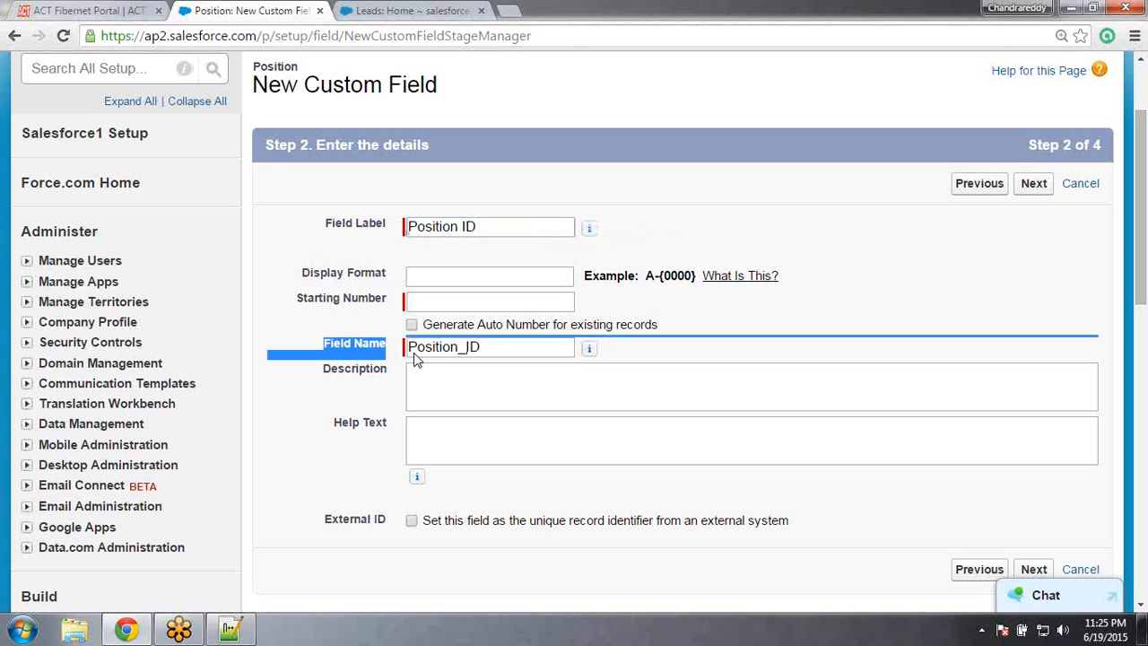
pyautogui.click(378, 353)
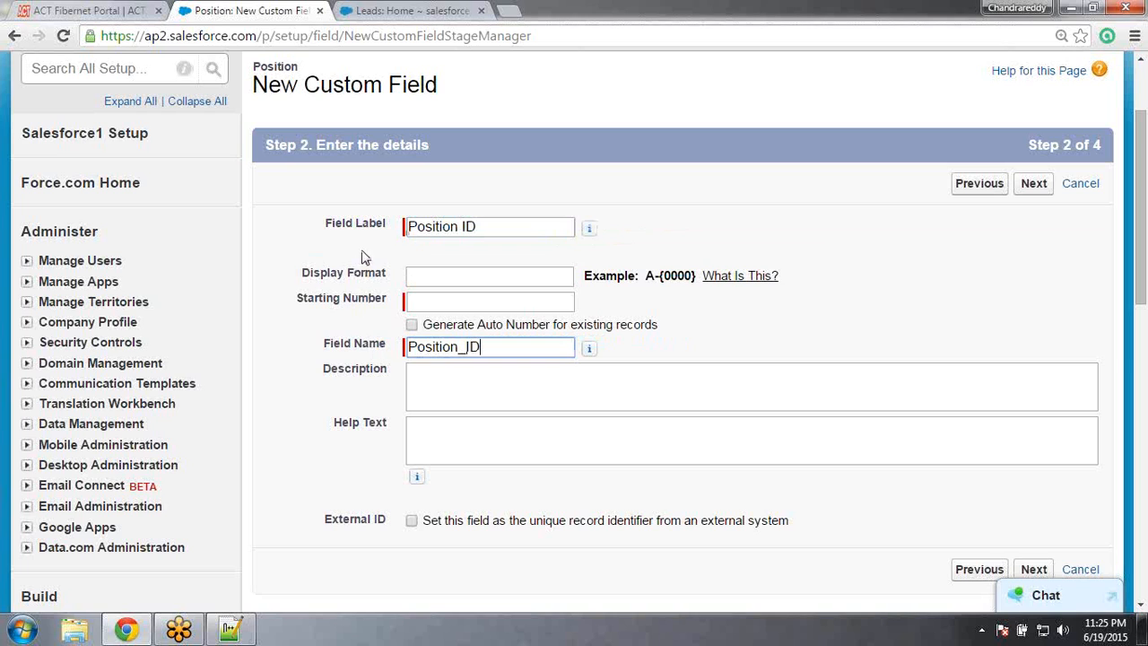
# Highlight the example display format and set the field's display format to POS-{000000}
pyautogui.click(451, 277)
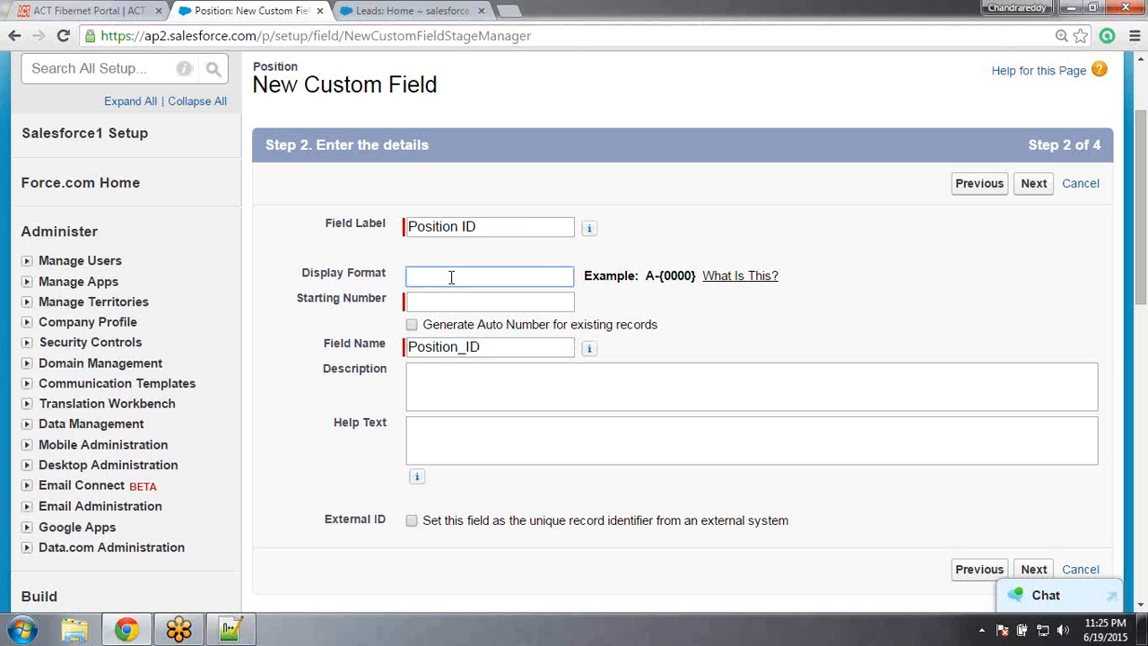
pyautogui.click(587, 275)
pyautogui.moveTo(584, 275); pyautogui.dragTo(701, 275)
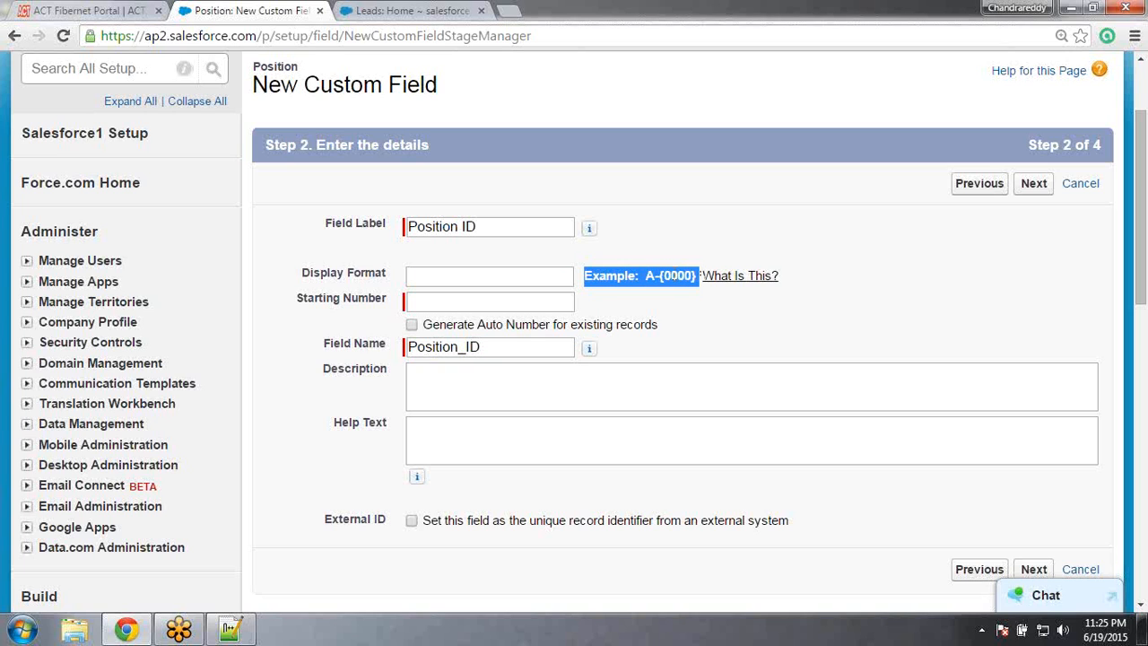
pyautogui.click(463, 276)
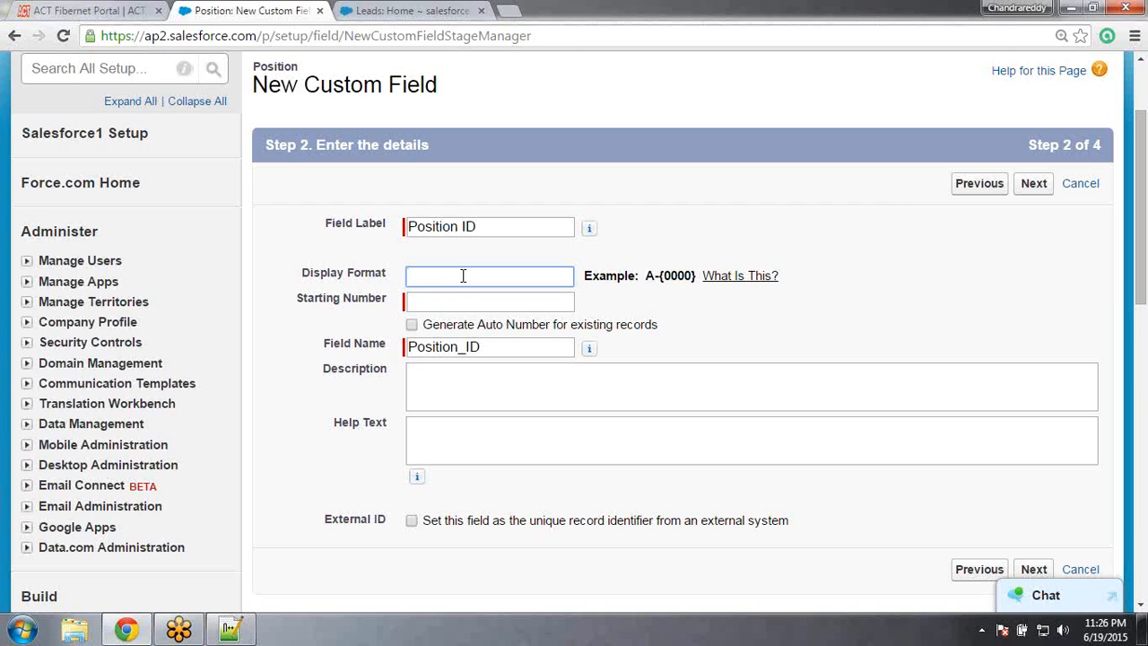
pyautogui.write('P')
pyautogui.write('OS')
pyautogui.write('-')
pyautogui.write('{}')
pyautogui.write('00000')
pyautogui.write('0')
# Set the starting number to 100001, and remove and re-enter the hyphen in the display format
pyautogui.click(438, 304)
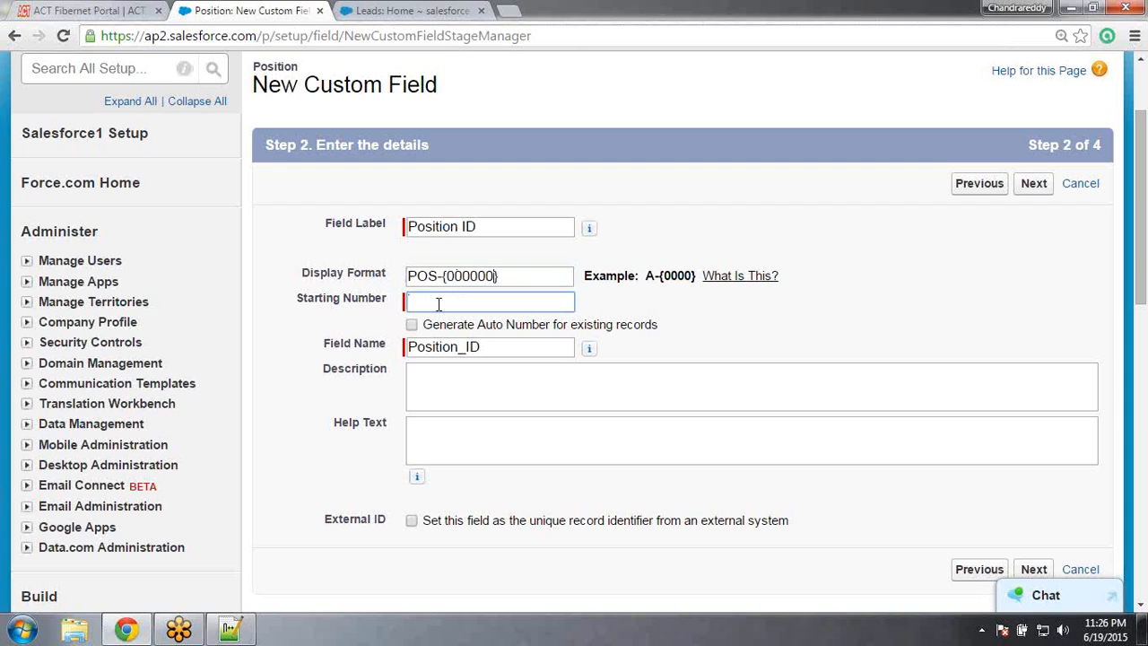
pyautogui.write('100001')
pyautogui.click(441, 278)
pyautogui.press('BackSpace')
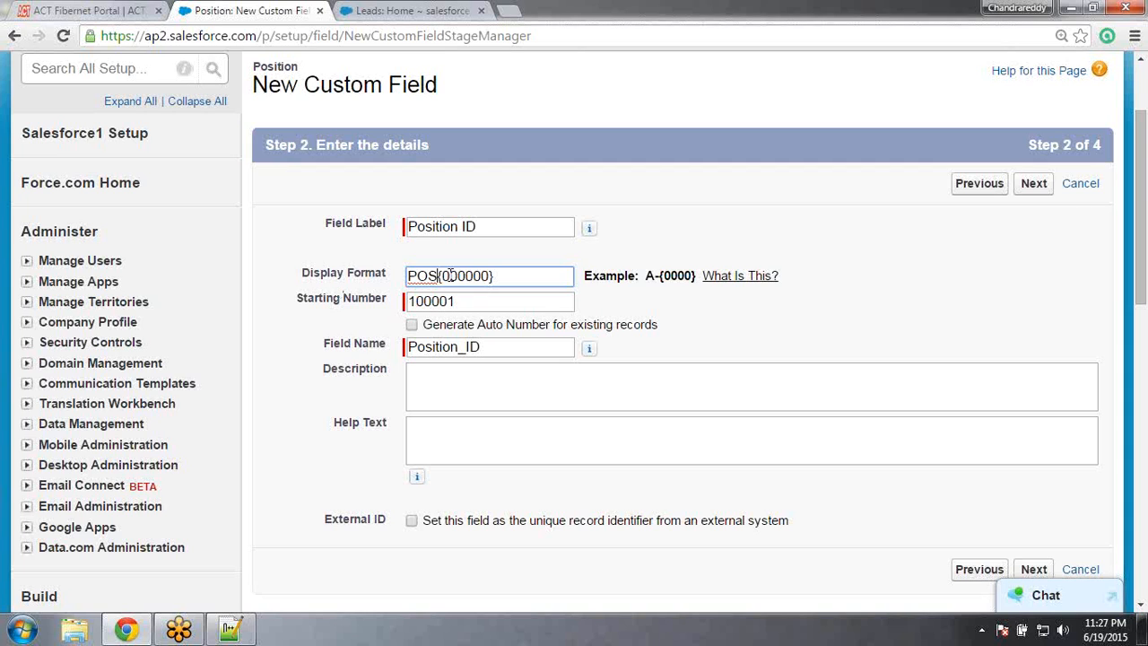
pyautogui.write('-')
# Mark the option for generating auto numbers for existing records with the screen highlighter and clear the marking
pyautogui.click(721, 52)
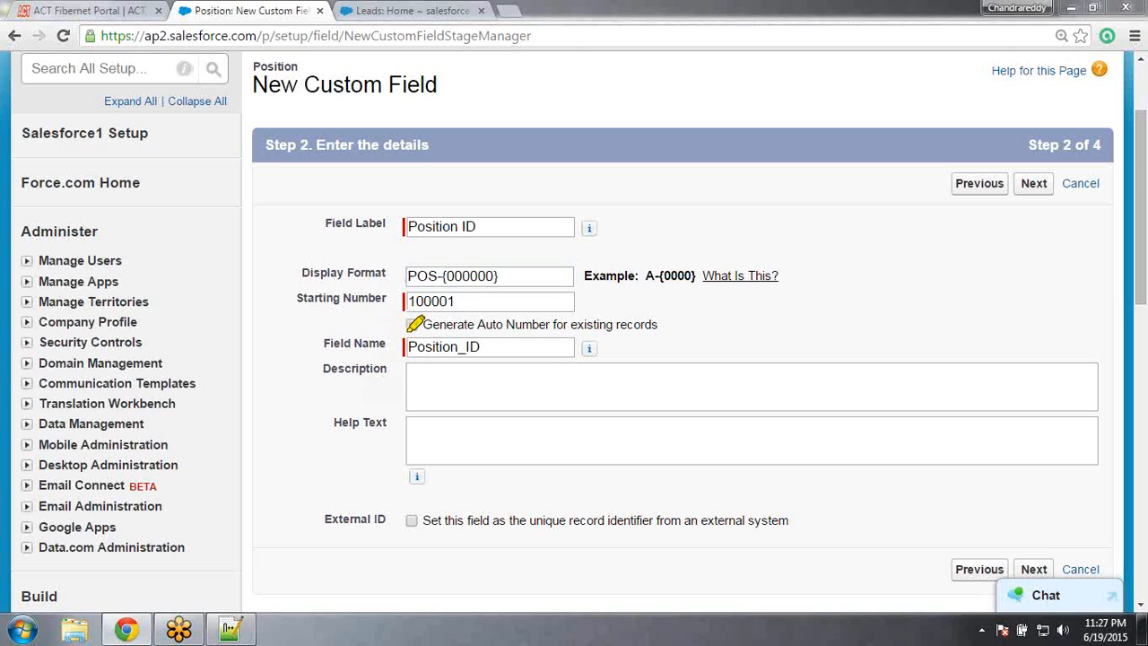
pyautogui.moveTo(408, 330); pyautogui.dragTo(656, 330)
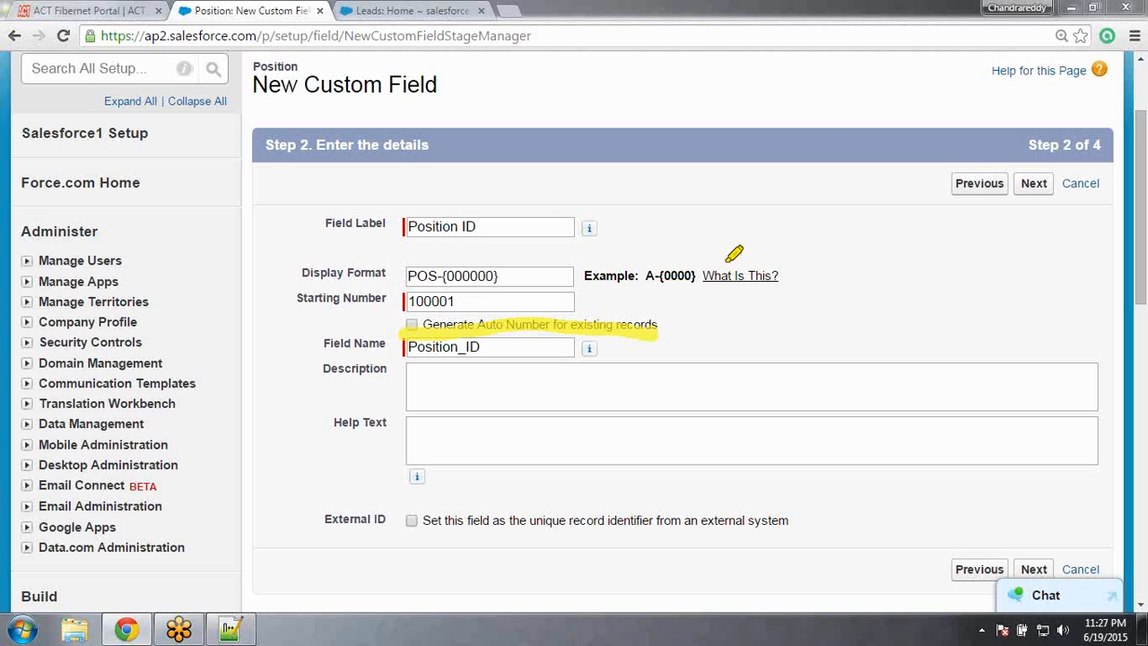
pyautogui.click(814, 68)
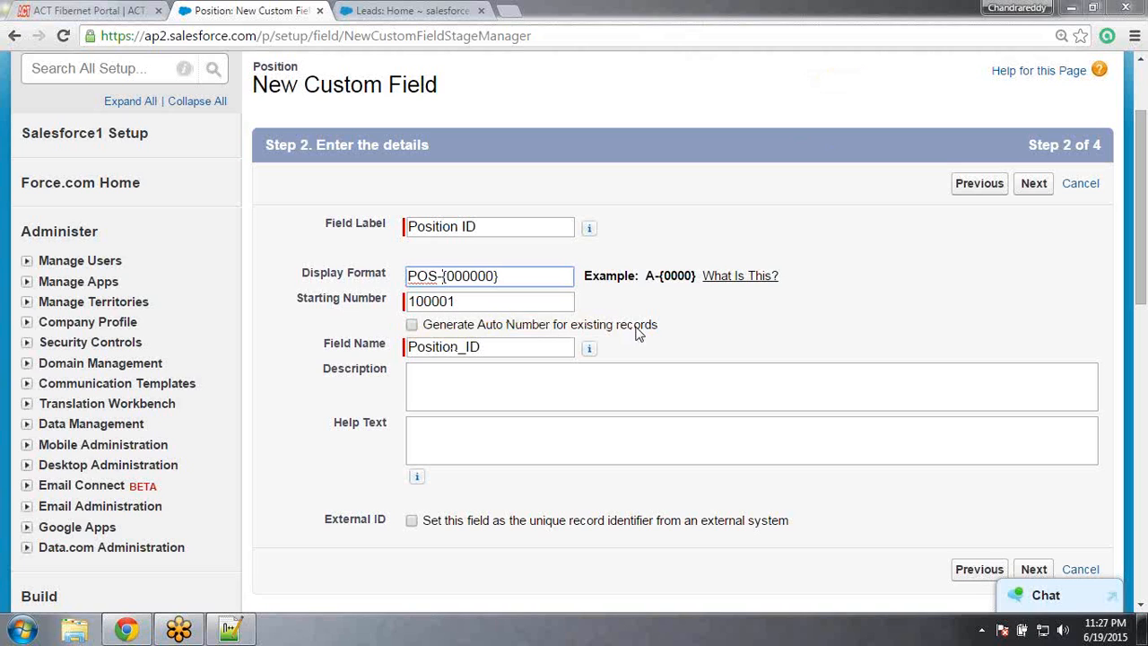
# Enter the description "This is used to store the position id'd which is auto-generated."
pyautogui.click(440, 380)
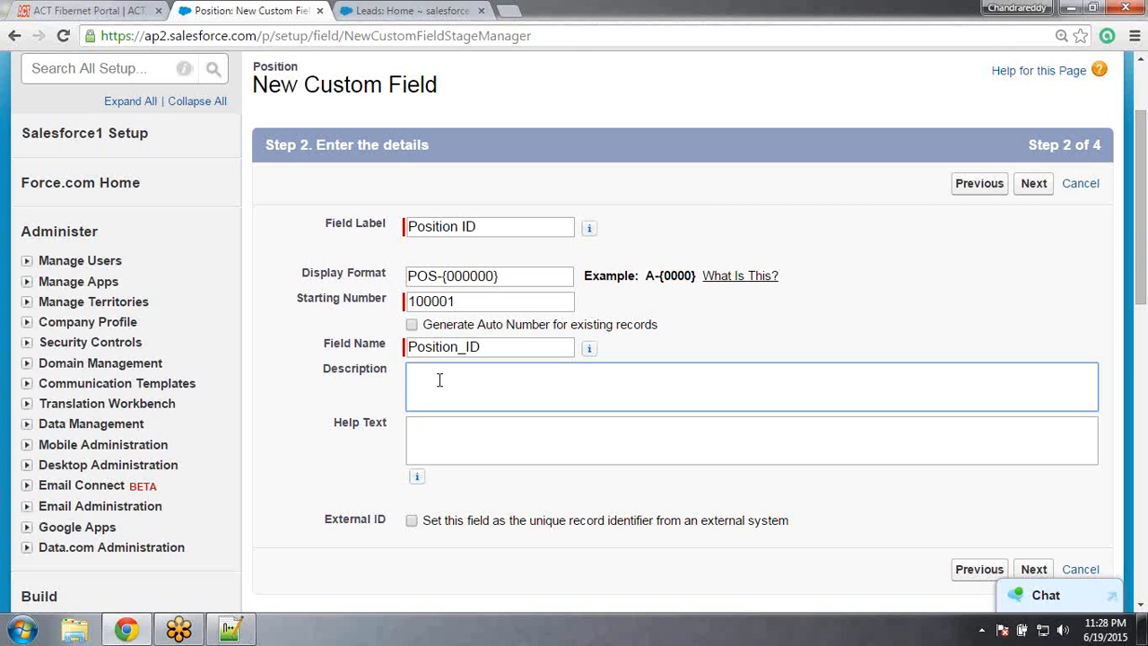
pyautogui.write('This field is used to store the posit')
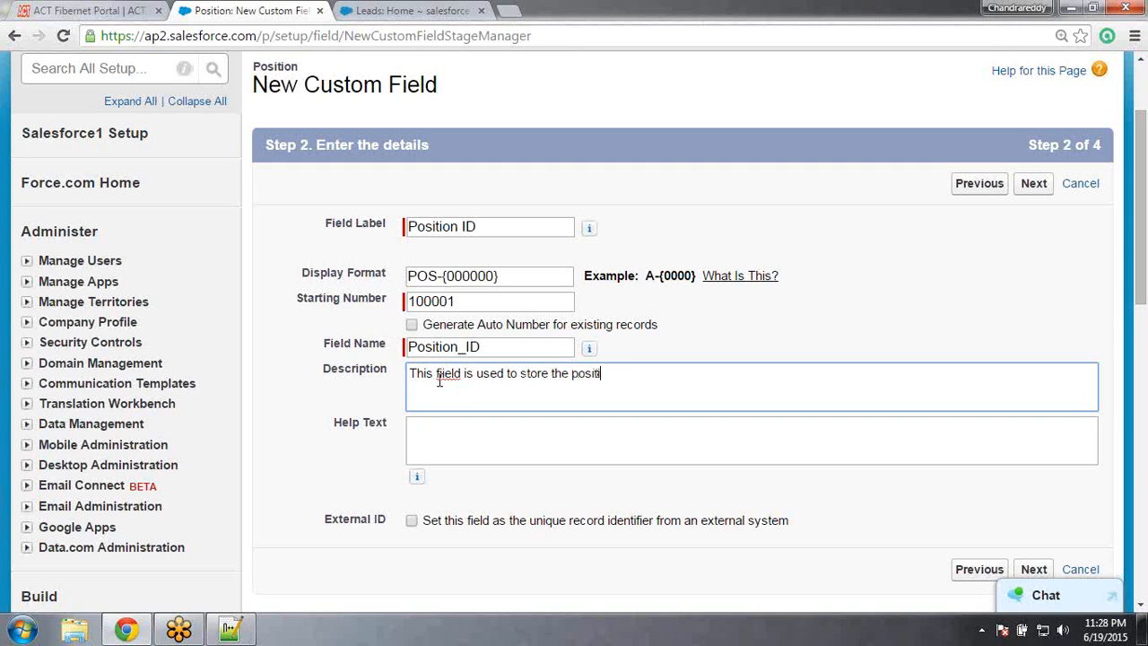
pyautogui.write("ion id'd wh")
pyautogui.click(440, 380)
pyautogui.write('ich')
pyautogui.doubleClick(439, 381)
pyautogui.press('BackSpace')
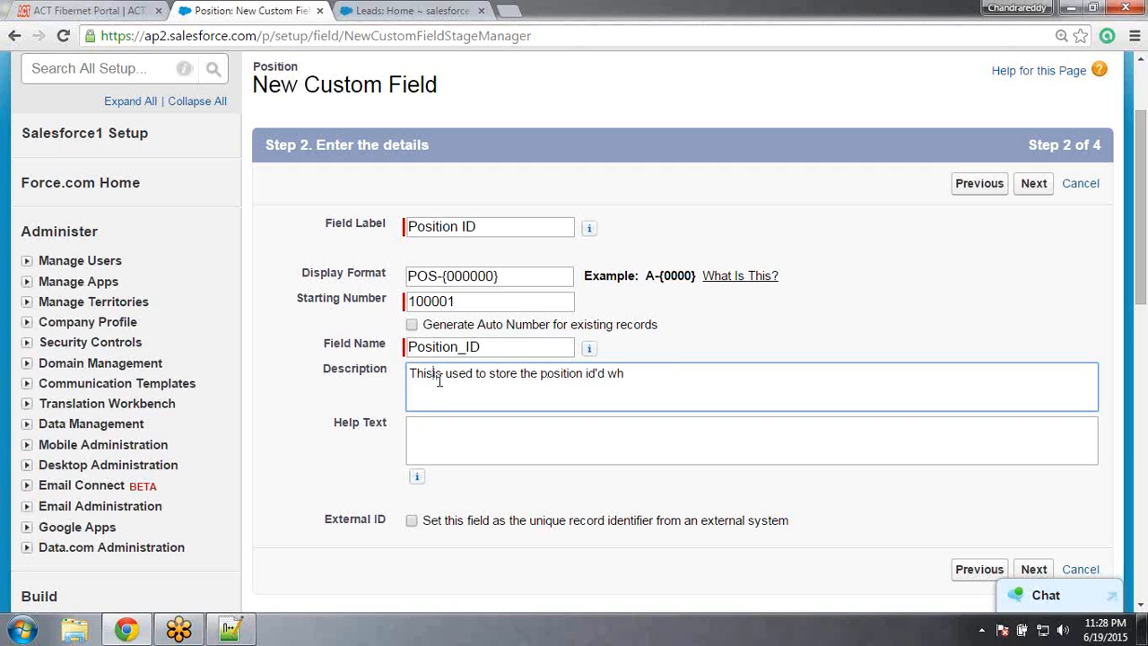
pyautogui.write('ich is auto-generated.')
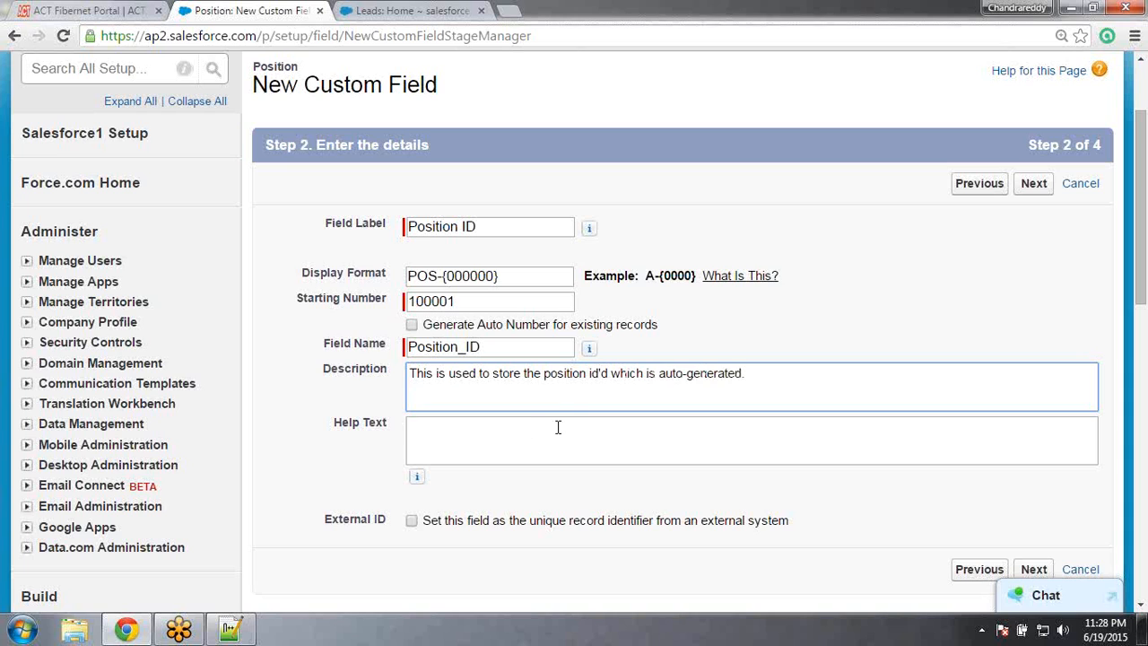
# Read the info tips for the Field Label and Help Text entries of the Position ID field
pyautogui.click(469, 439)
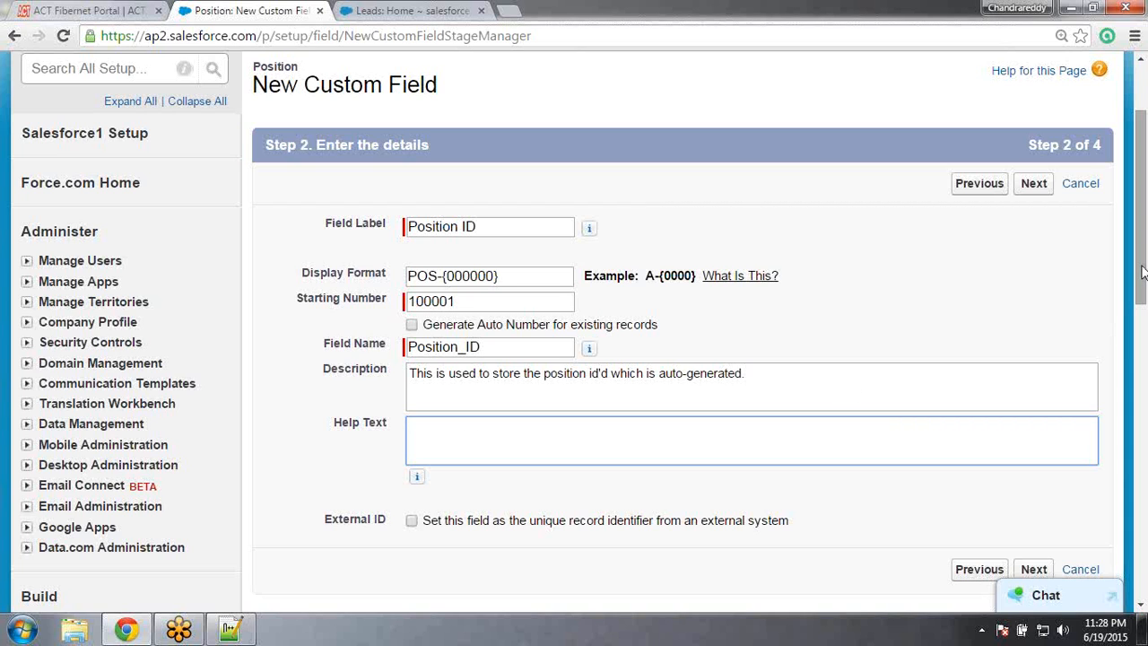
pyautogui.scroll(2, 1142, 272)
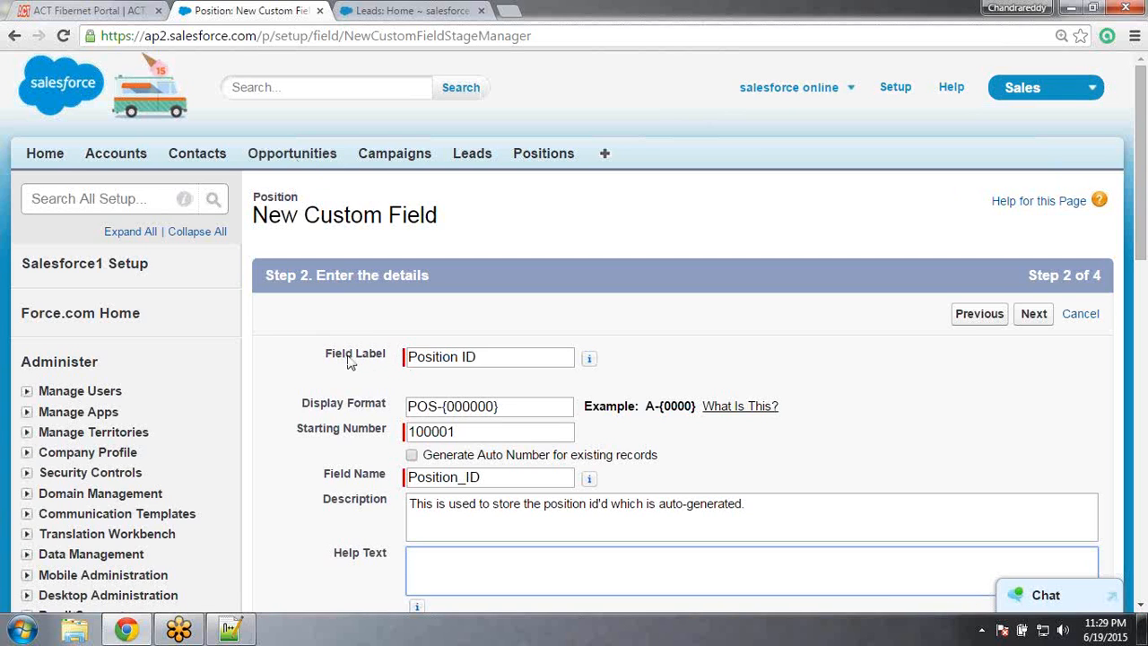
pyautogui.moveTo(326, 357); pyautogui.dragTo(390, 359)
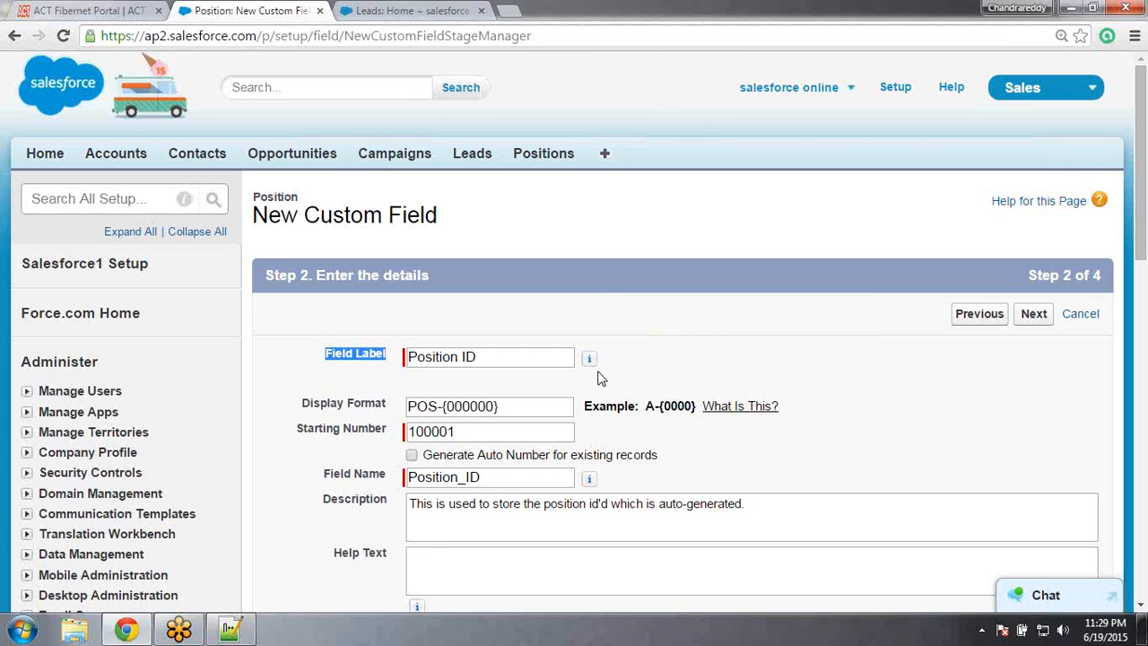
pyautogui.moveTo(592, 363)
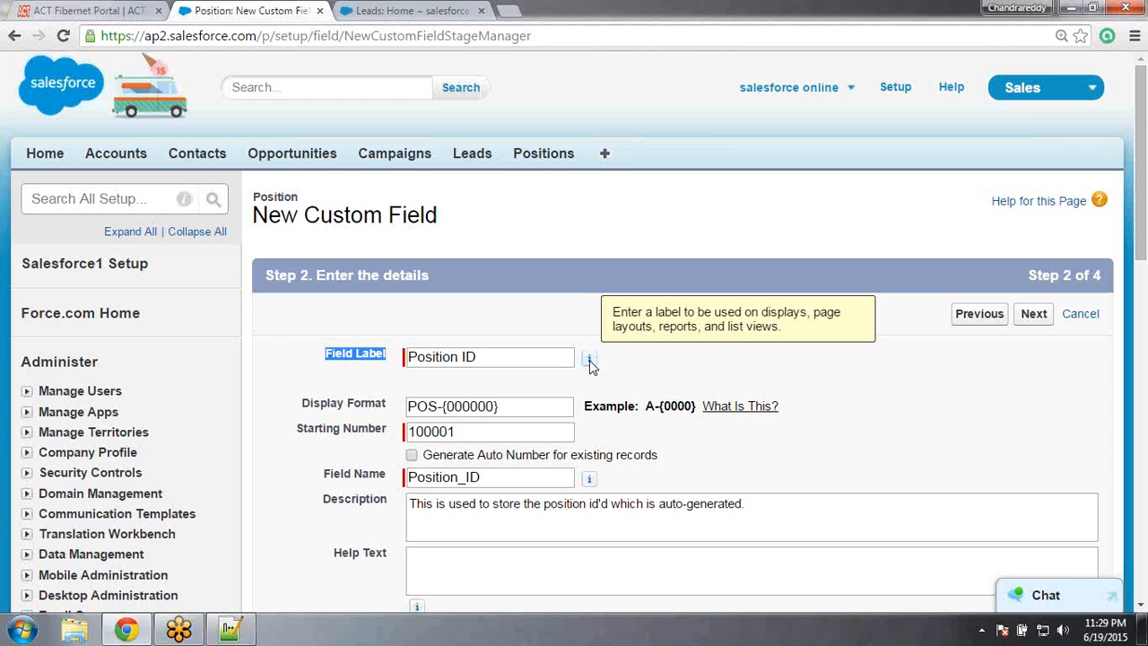
pyautogui.moveTo(1143, 235); pyautogui.dragTo(1143, 314)
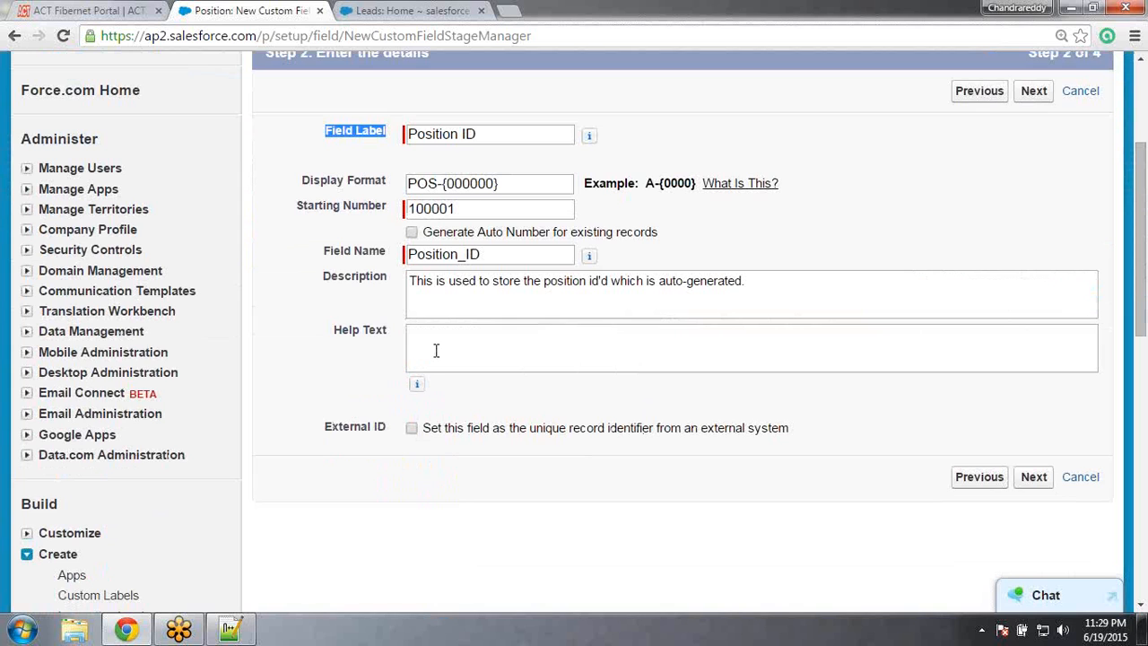
pyautogui.moveTo(417, 385)
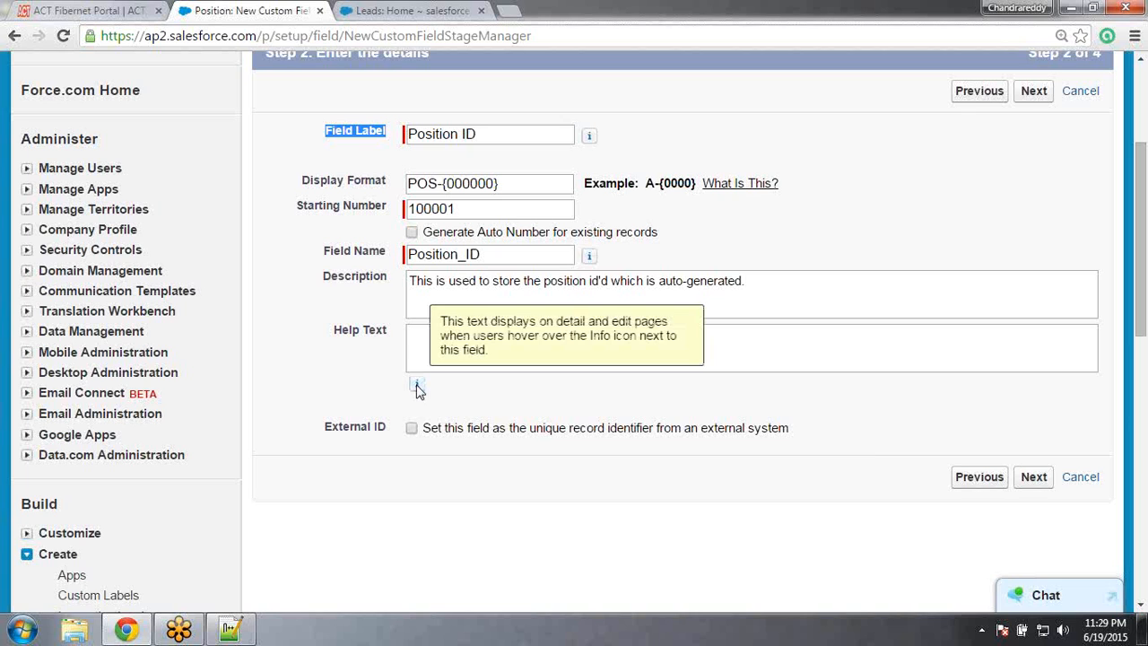
pyautogui.click(366, 368)
pyautogui.click(473, 345)
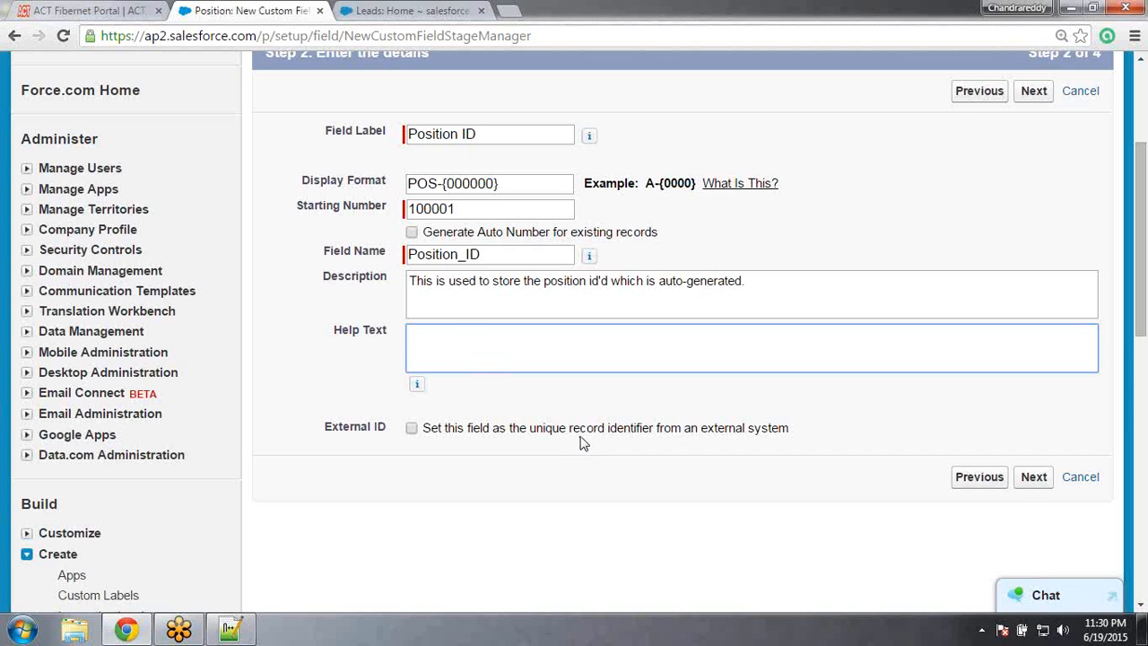
# Make the Position ID field visible to all profiles in field-level security and continue to the page layout selection
pyautogui.click(1033, 478)
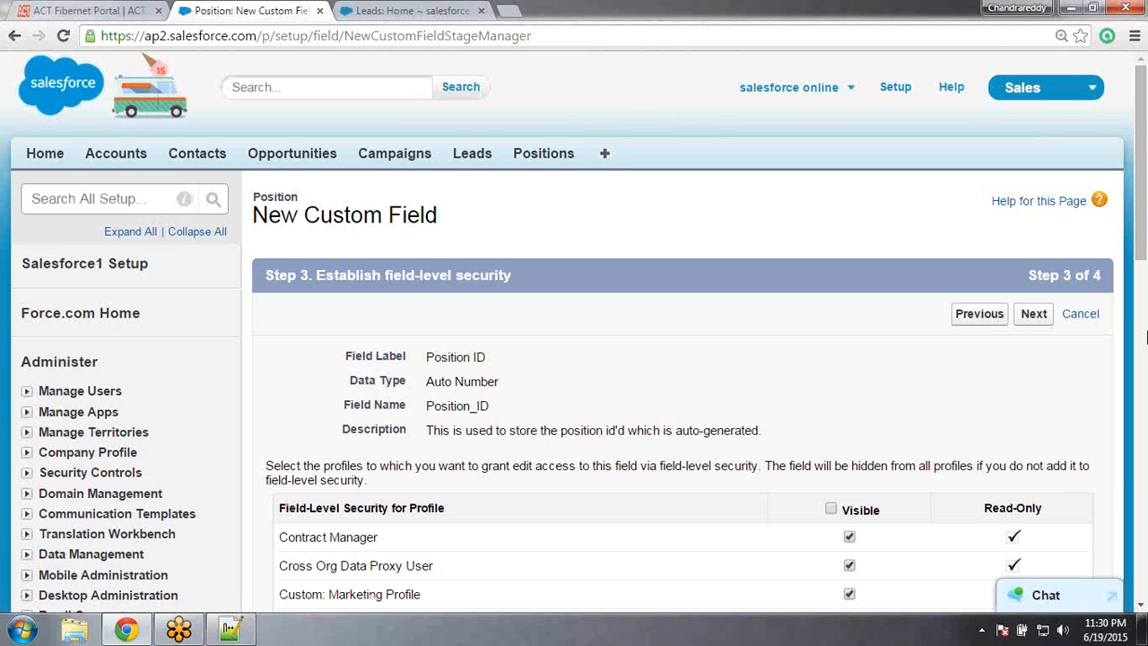
pyautogui.moveTo(1141, 220); pyautogui.dragTo(1146, 356)
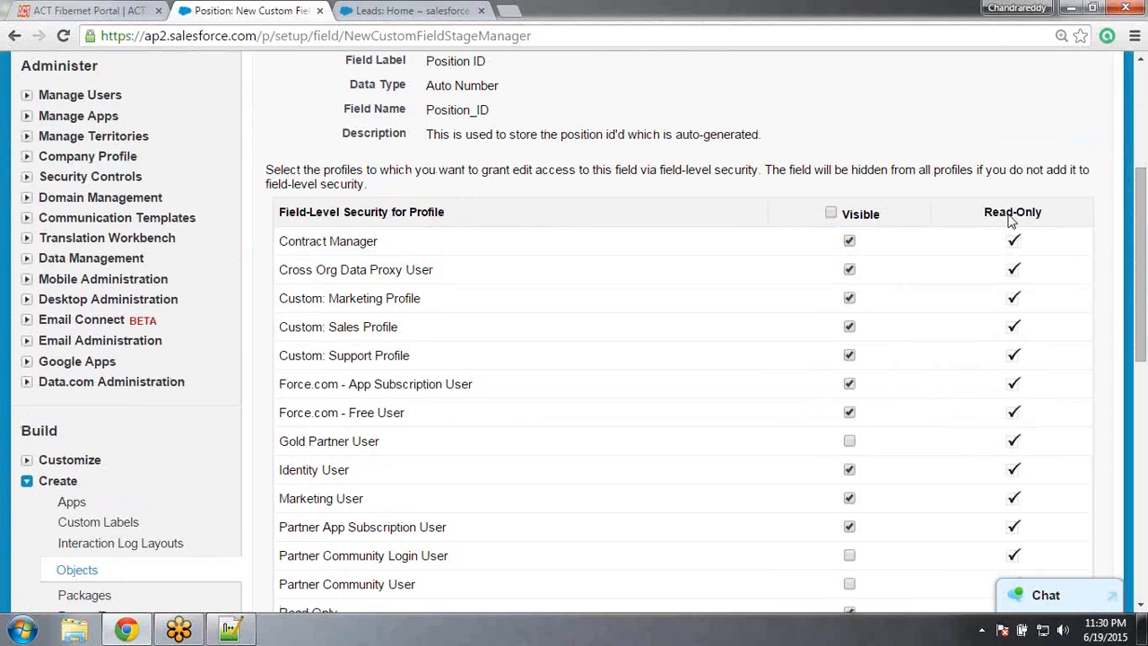
pyautogui.click(832, 213)
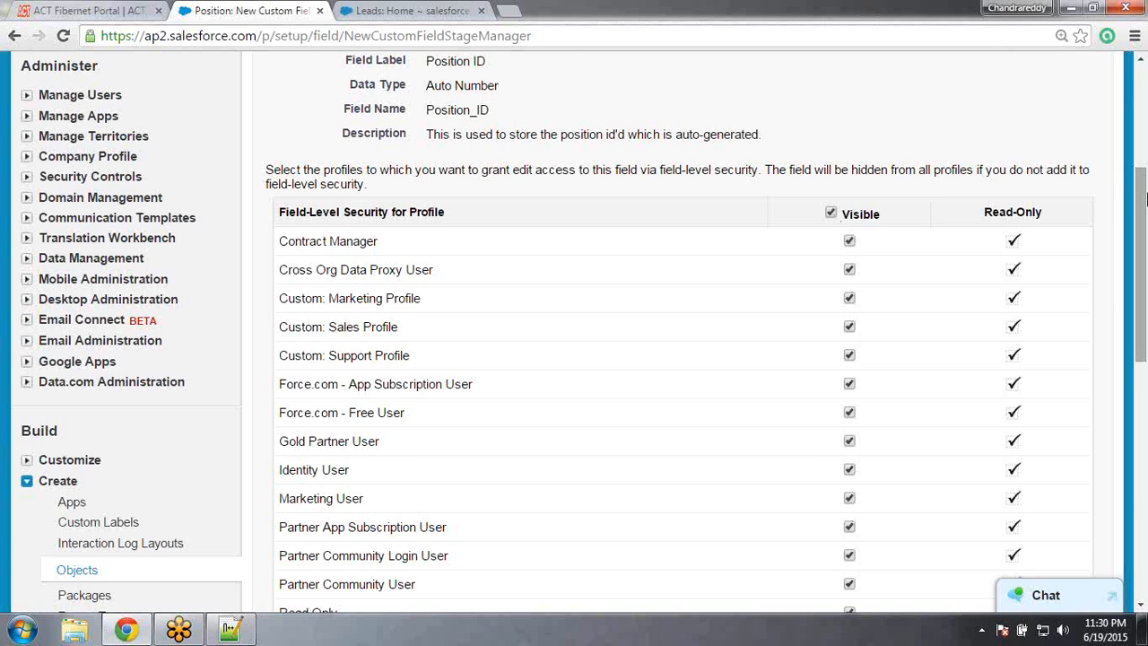
pyautogui.moveTo(1143, 216); pyautogui.dragTo(1143, 163)
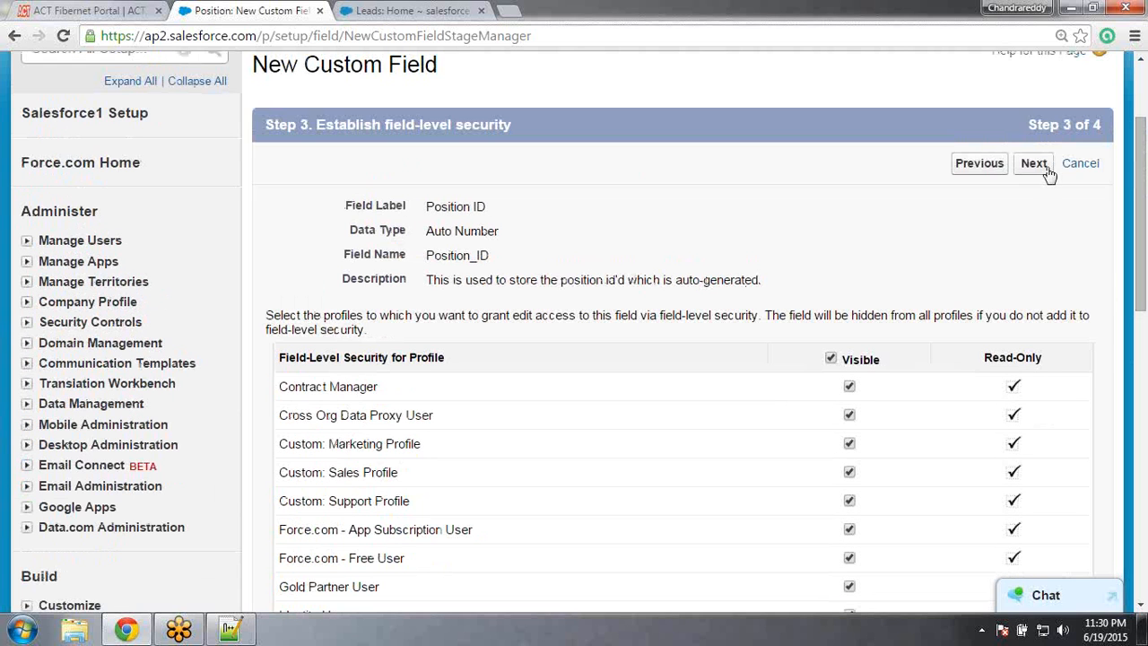
pyautogui.click(1035, 165)
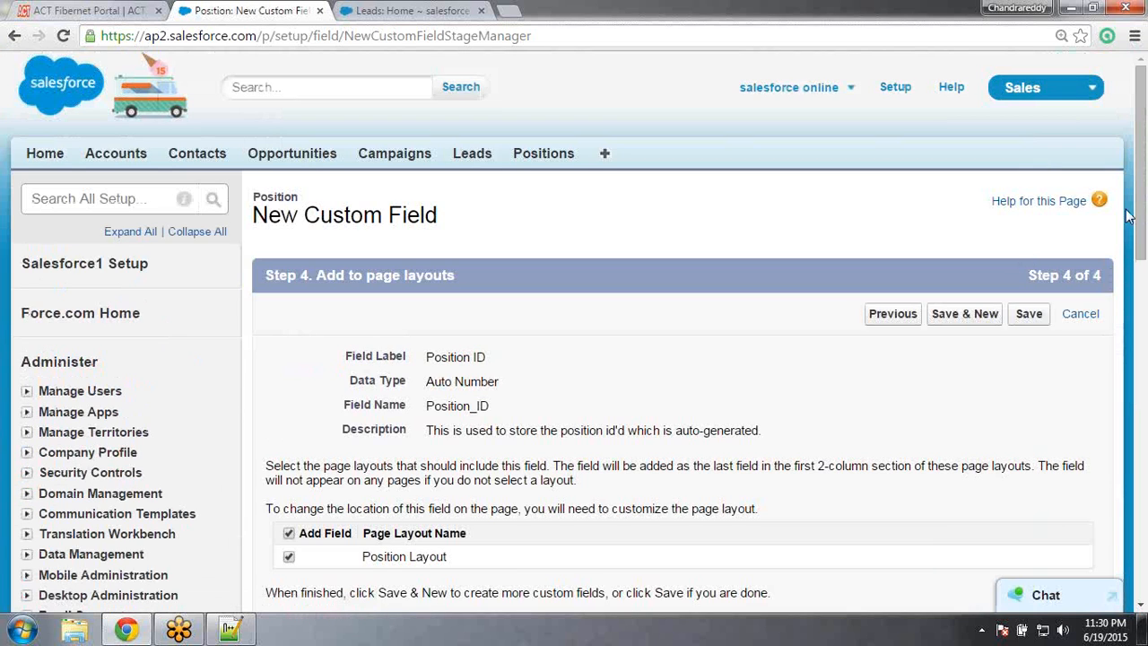
pyautogui.moveTo(1144, 232); pyautogui.dragTo(1144, 287)
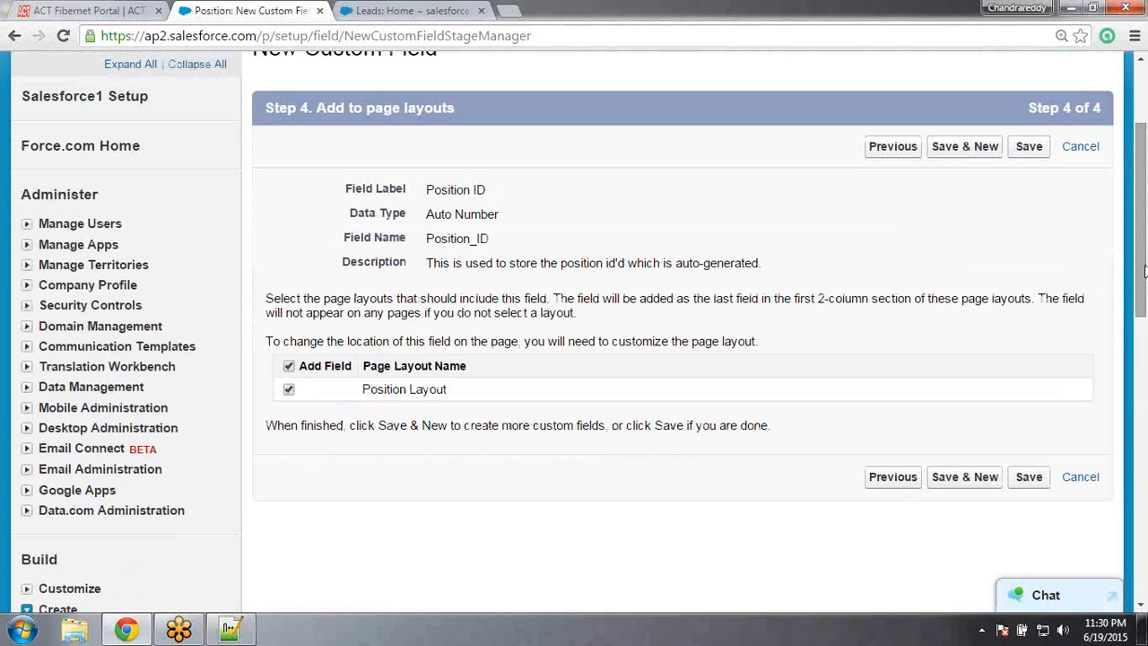
# Save the Position ID field with Position Layout included and go to the object's custom fields list
pyautogui.click(1027, 150)
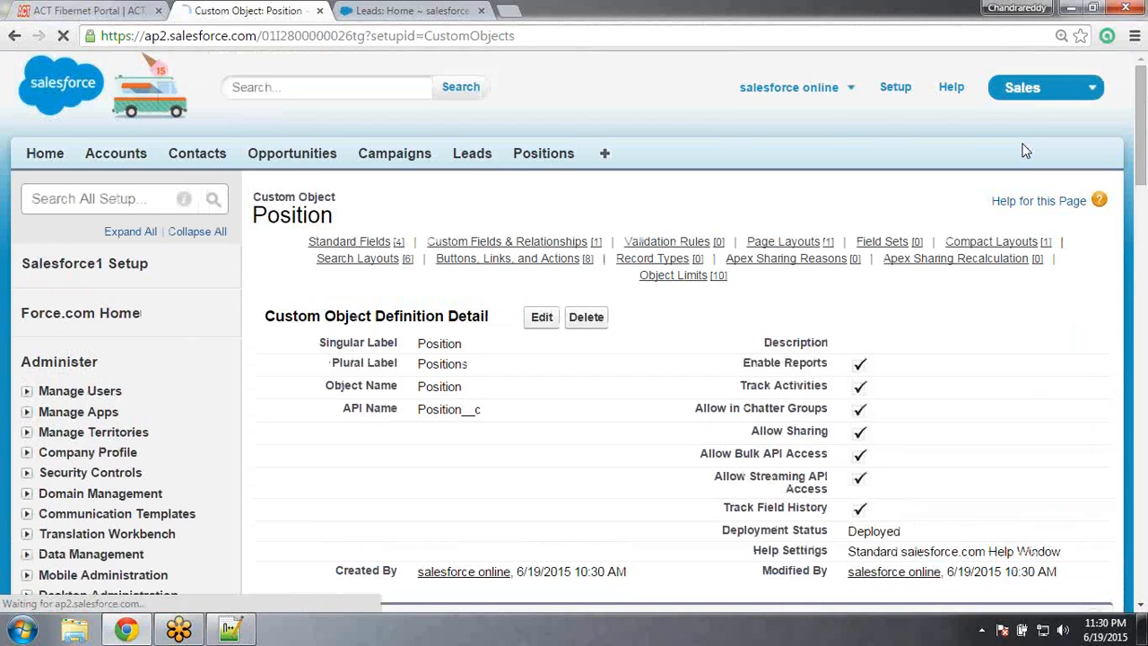
pyautogui.moveTo(1141, 159); pyautogui.dragTo(1141, 294)
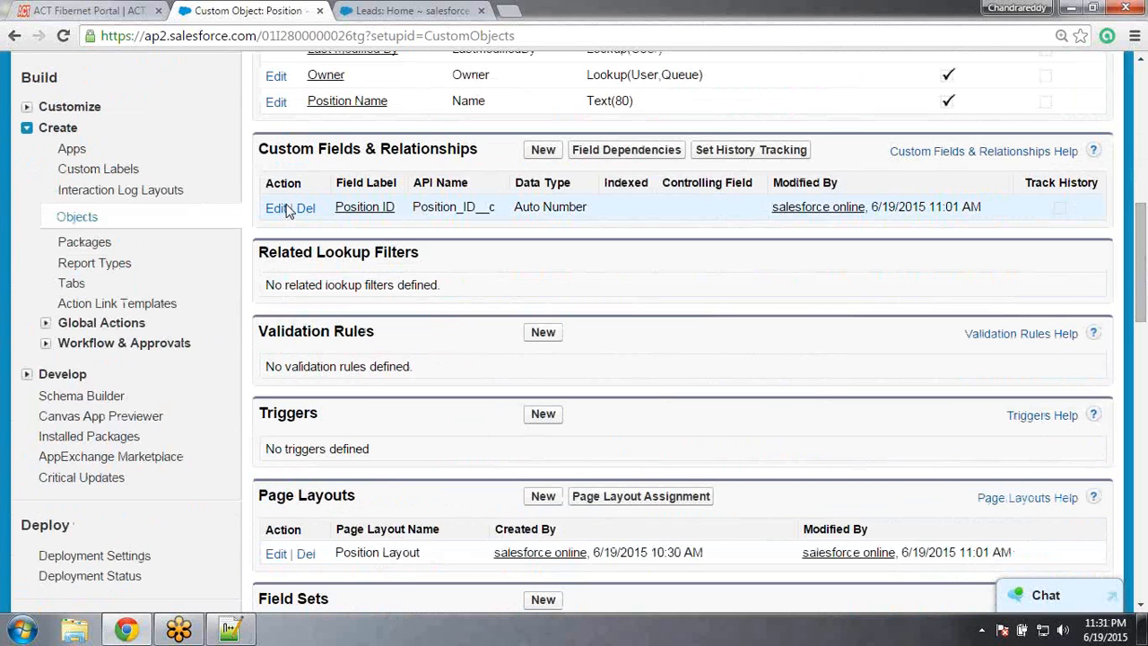
# Mark the Position ID row and the Field Label and API Name headings with the screen highlighter and clear the markings
pyautogui.click(728, 52)
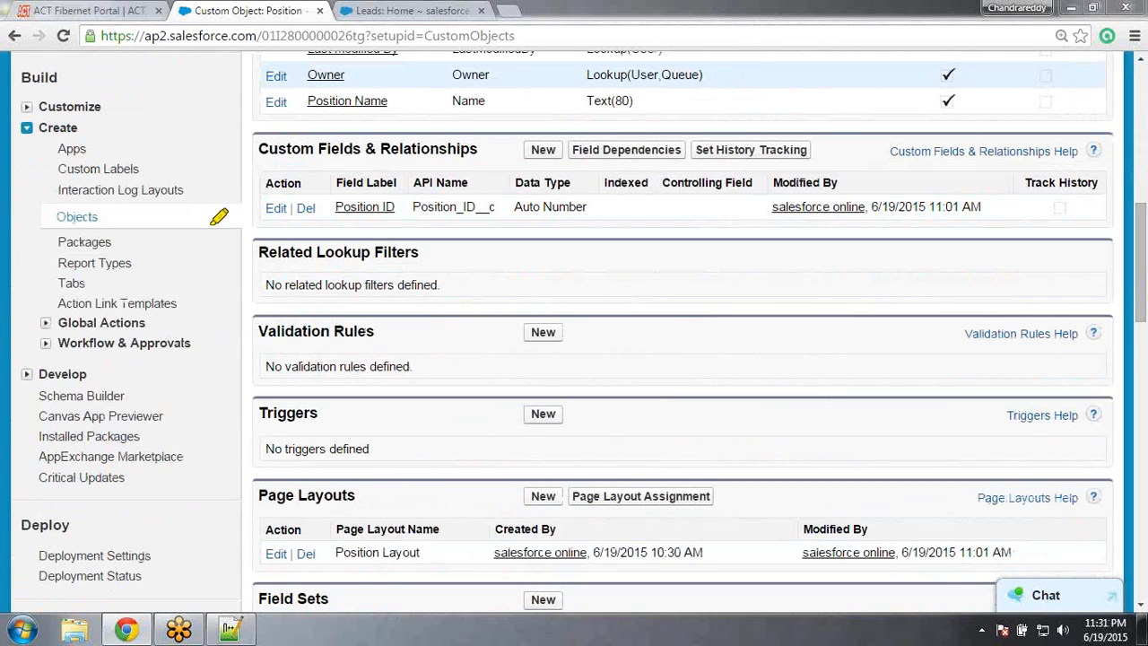
pyautogui.moveTo(269, 222); pyautogui.dragTo(610, 217)
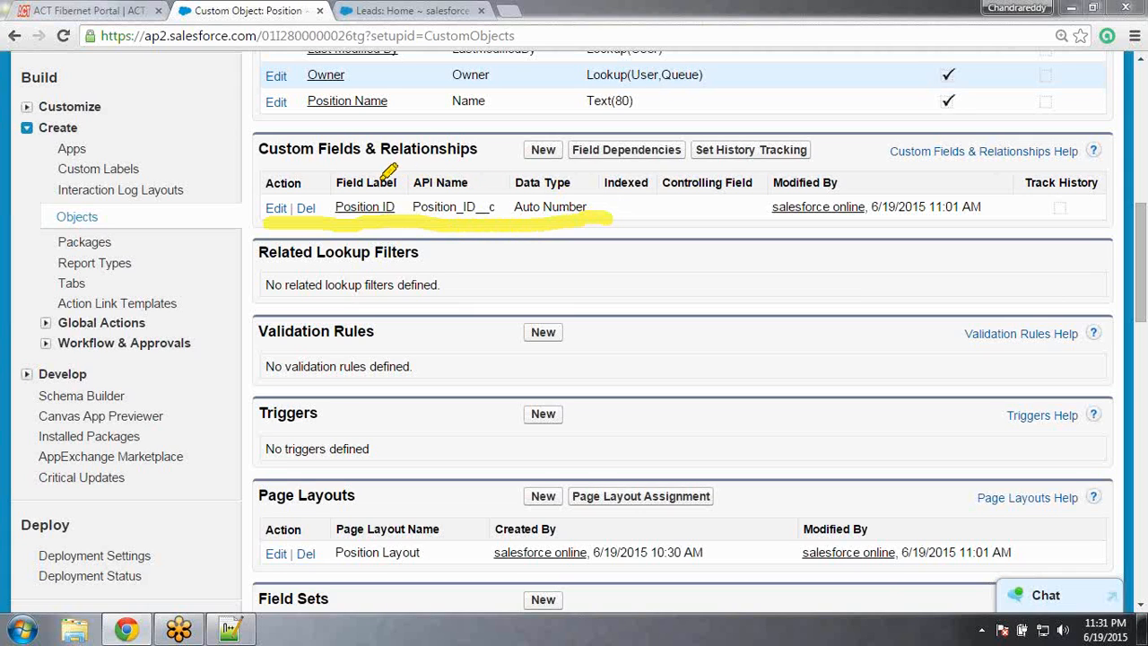
pyautogui.moveTo(335, 181); pyautogui.dragTo(479, 183)
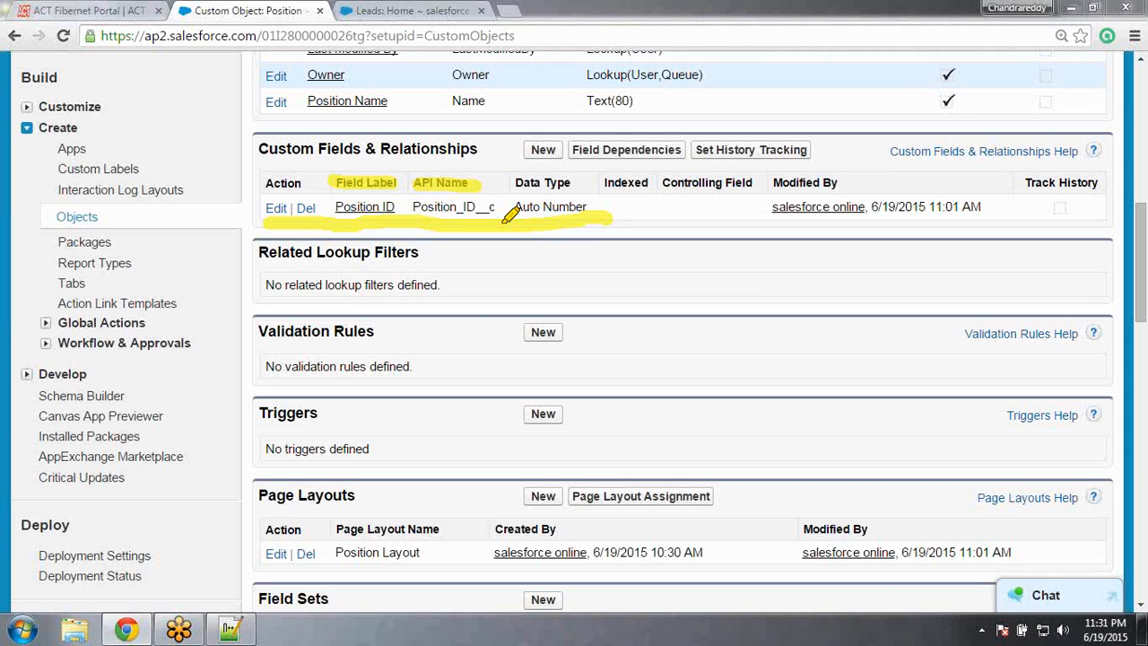
pyautogui.click(833, 67)
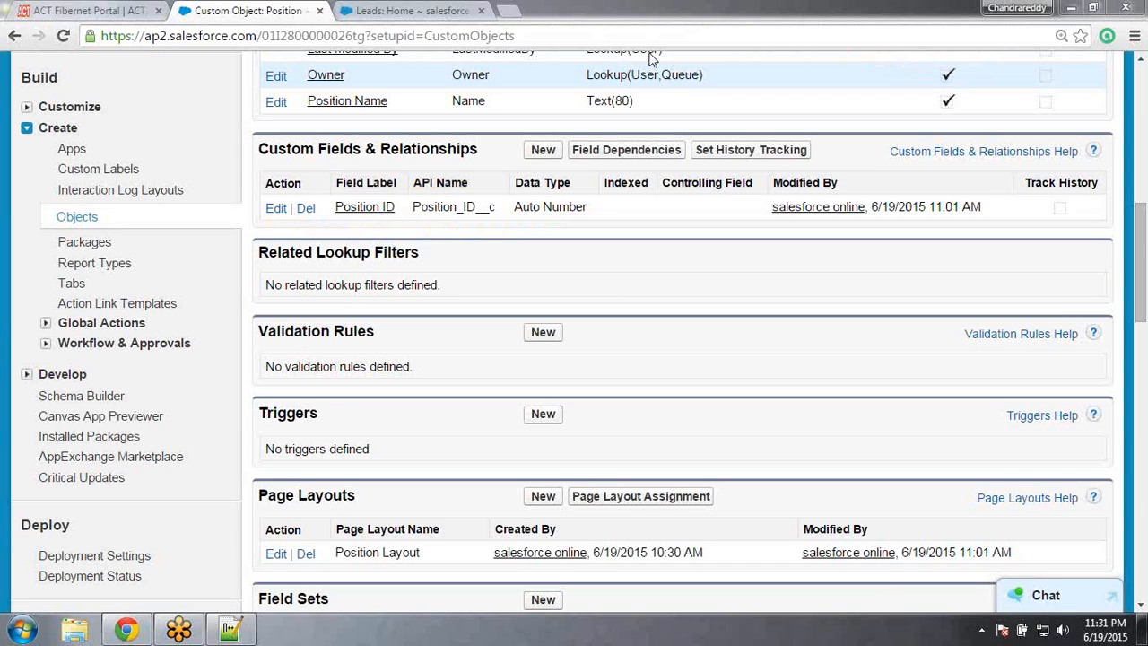
# Start another new custom field on the Position object and go to the list of data types
pyautogui.moveTo(1144, 260); pyautogui.dragTo(1143, 184)
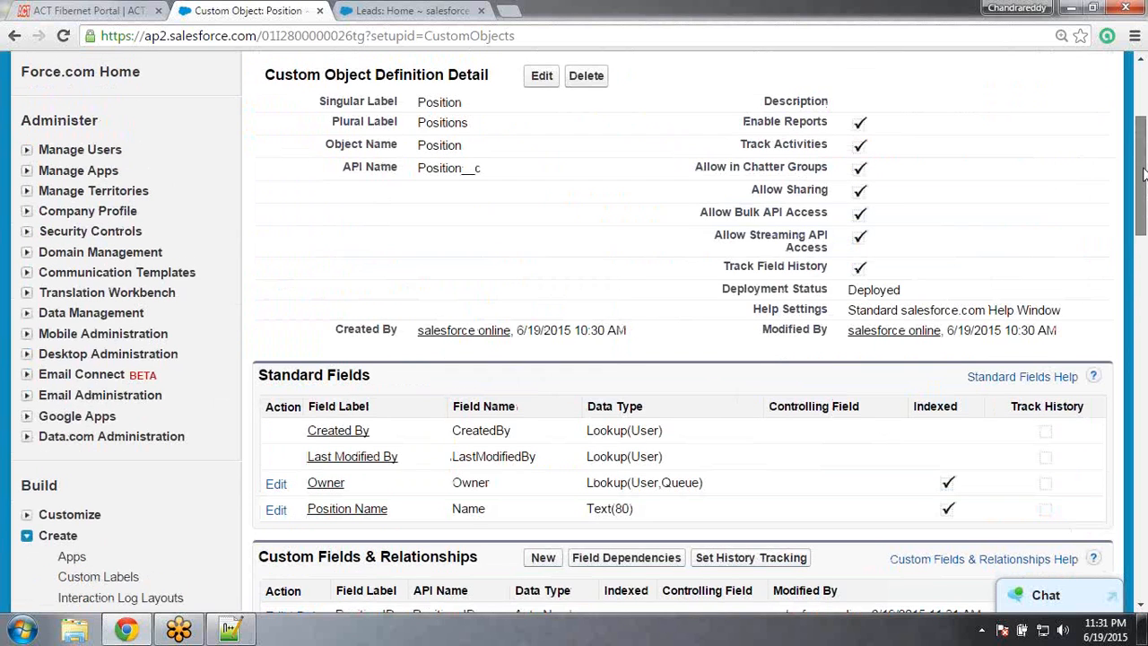
pyautogui.scroll(-2, 1144, 183)
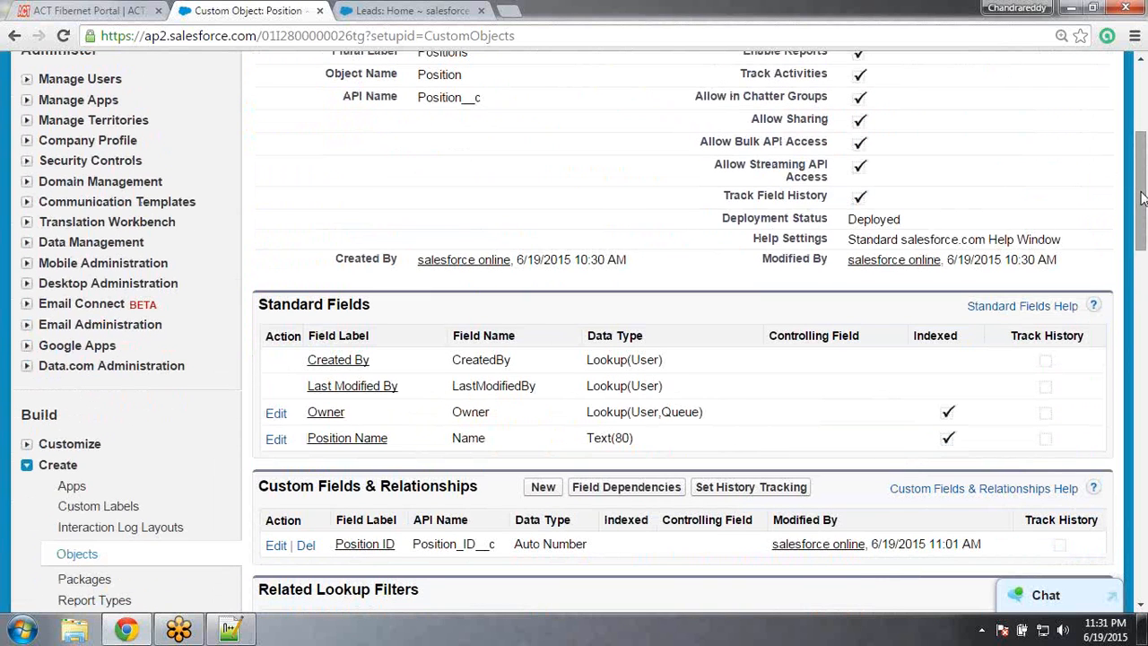
pyautogui.moveTo(1143, 197); pyautogui.dragTo(1143, 238)
pyautogui.scroll(-1, 594, 361)
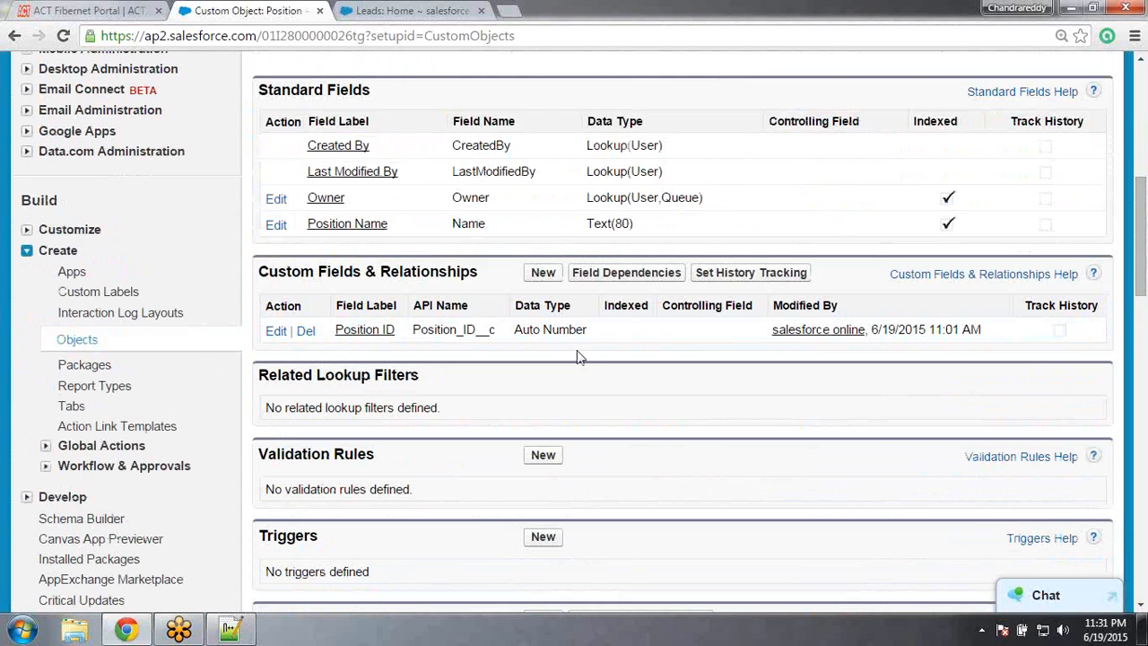
pyautogui.moveTo(341, 271); pyautogui.dragTo(489, 287)
pyautogui.click(511, 284)
pyautogui.click(543, 273)
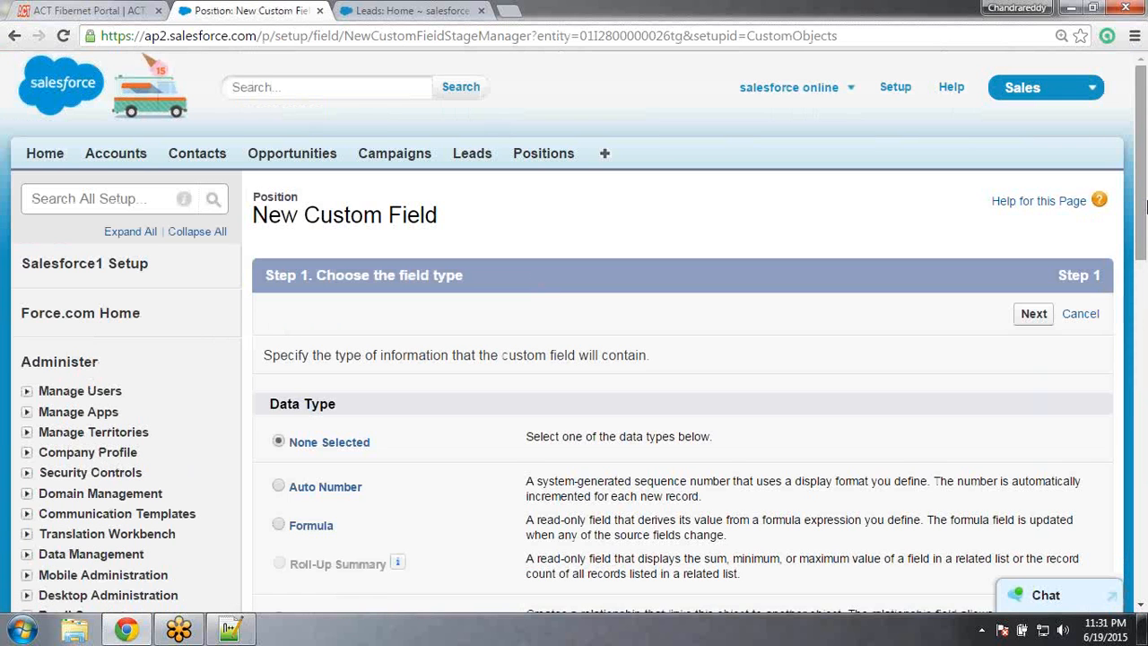
pyautogui.moveTo(1144, 208); pyautogui.dragTo(1144, 320)
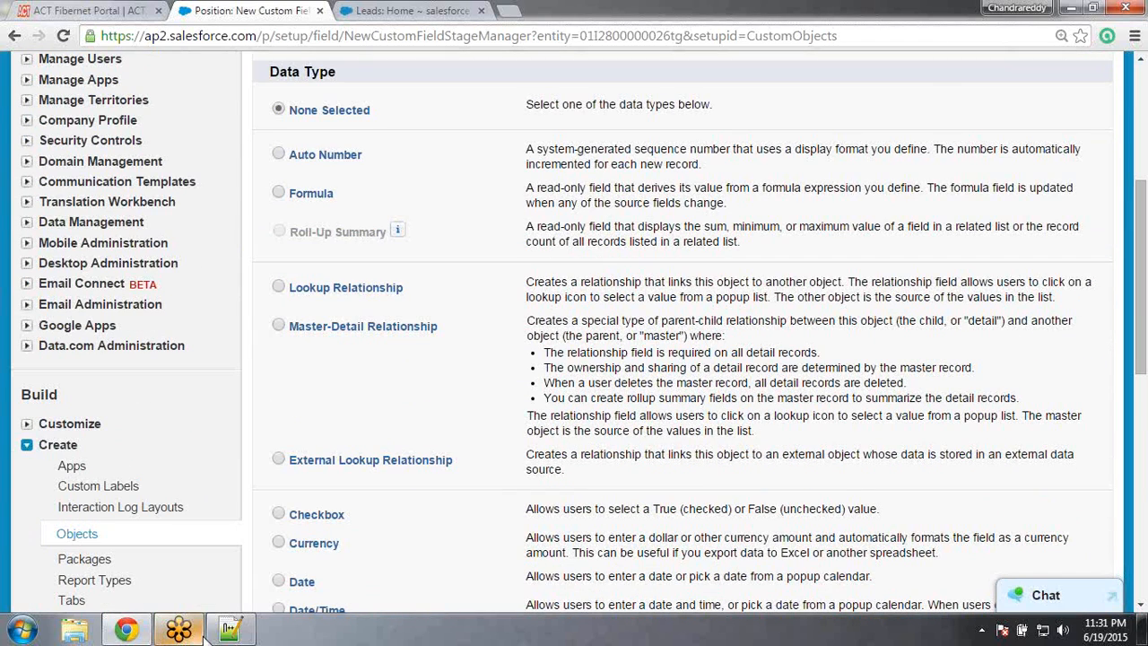
# Switch to the Notepad++ notes to check the Location field entry and return to the new field in Chrome
pyautogui.click(231, 632)
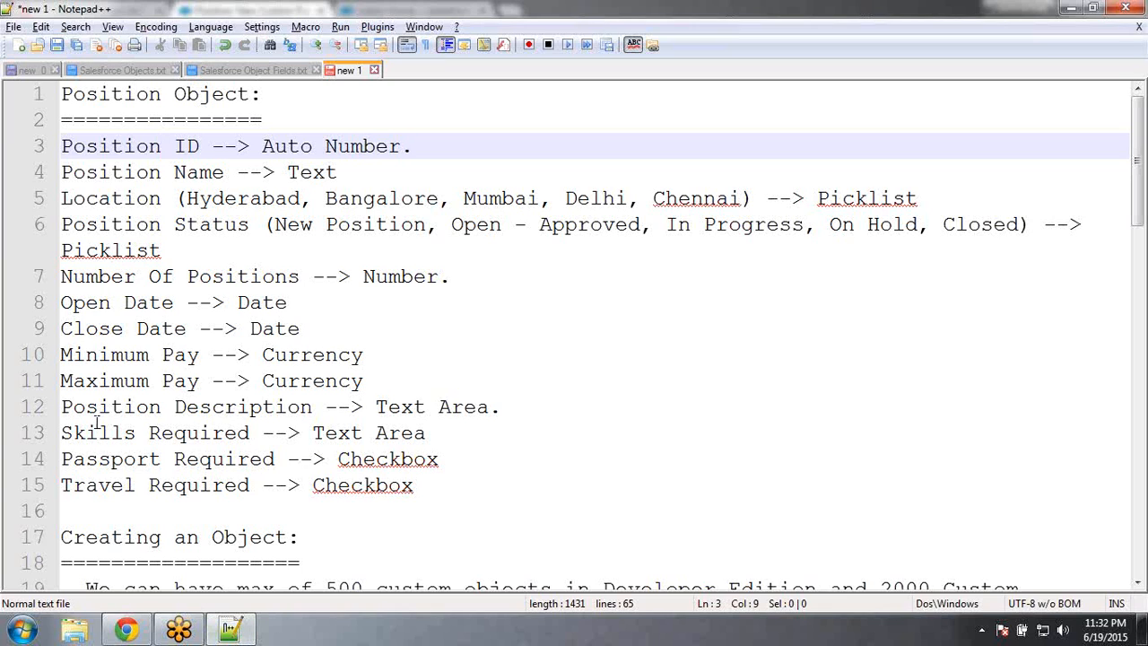
pyautogui.doubleClick(128, 202)
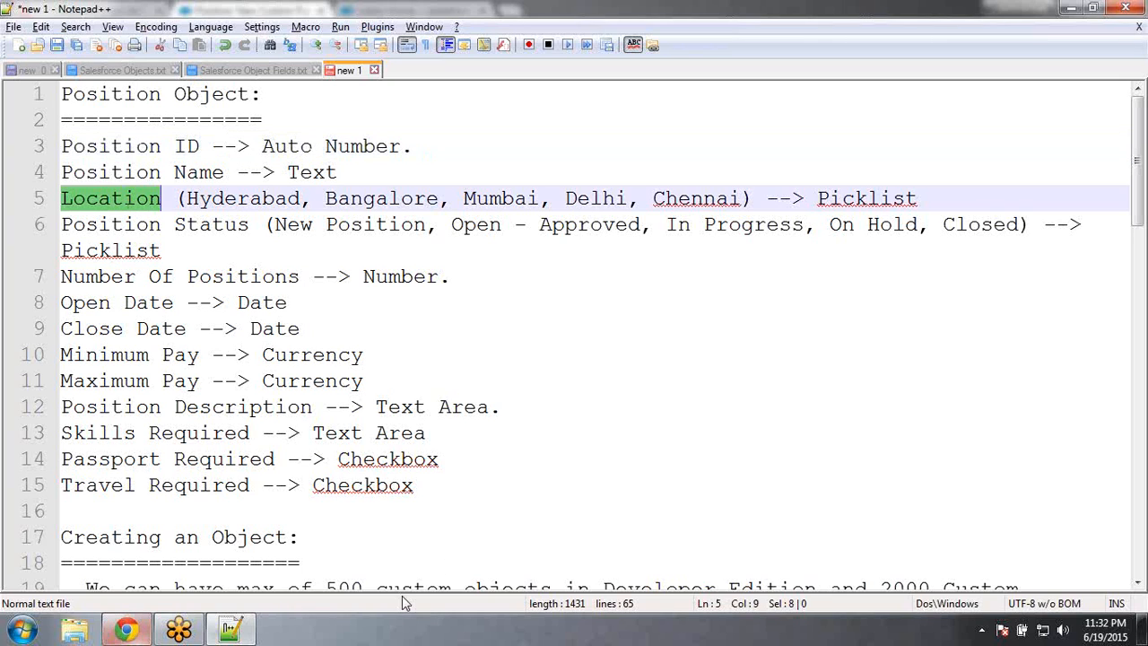
pyautogui.hotkey('alt', 'Tab')
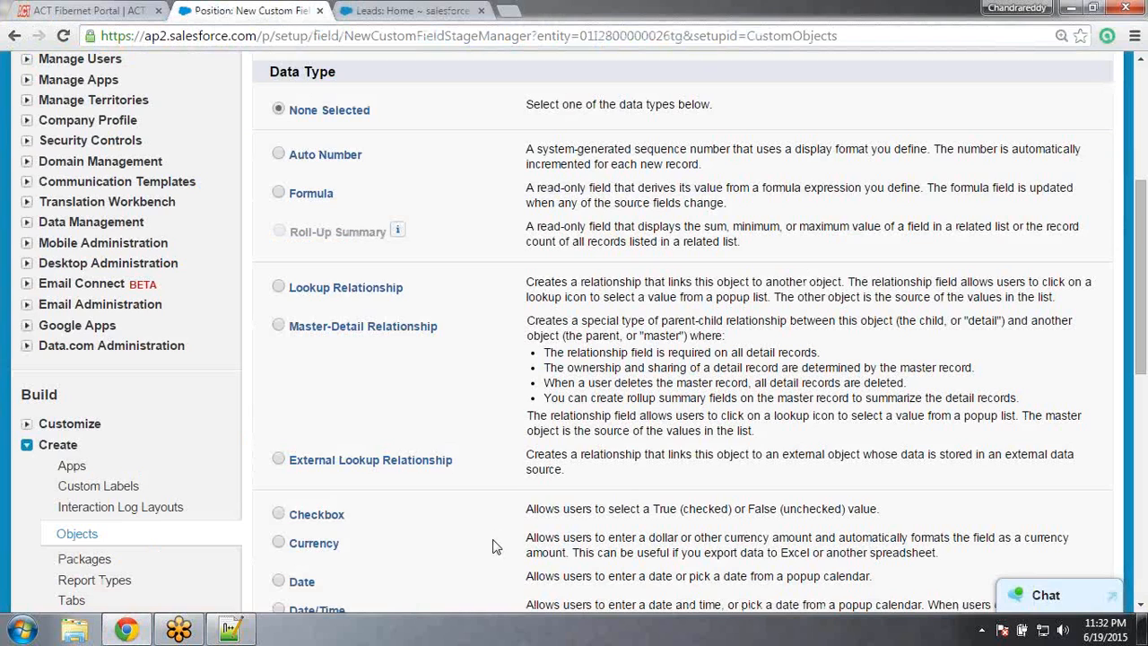
# Choose Picklist as the new field's data type and continue to the field details
pyautogui.moveTo(1141, 262); pyautogui.dragTo(1144, 423)
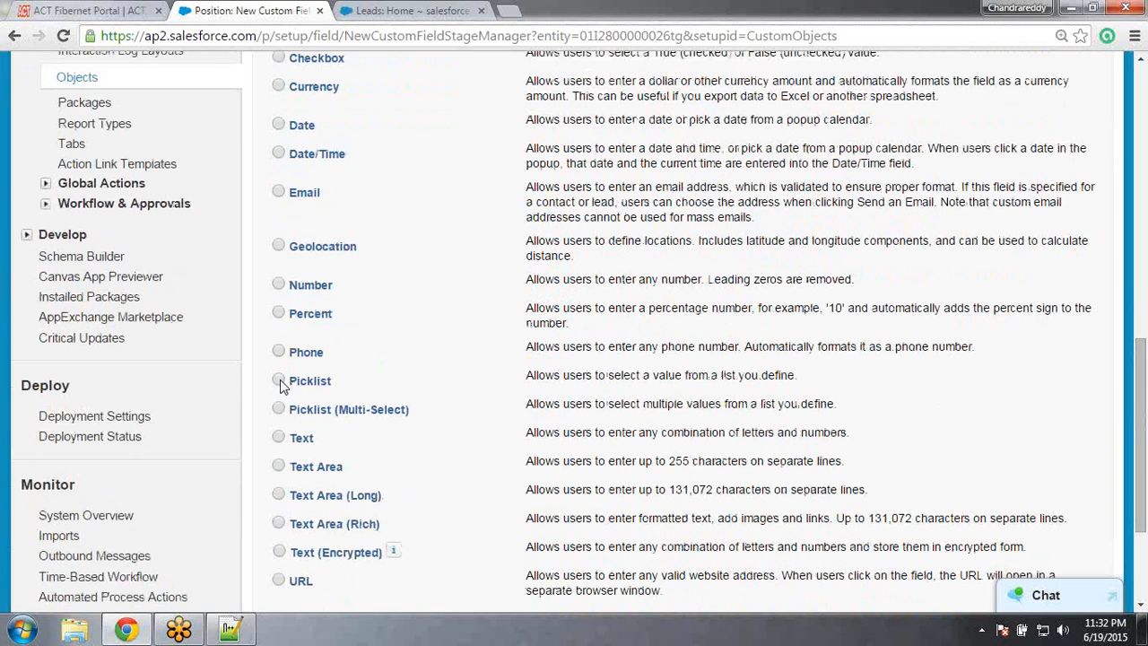
pyautogui.moveTo(333, 387); pyautogui.dragTo(284, 383)
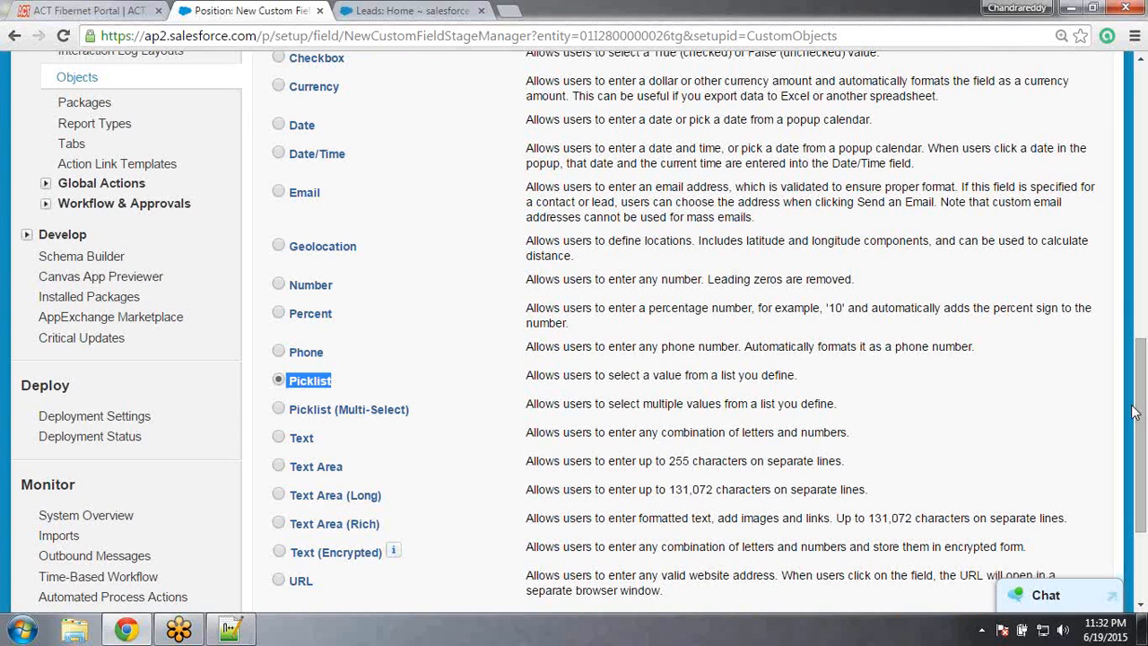
pyautogui.moveTo(1134, 411); pyautogui.dragTo(1143, 465)
pyautogui.click(1036, 500)
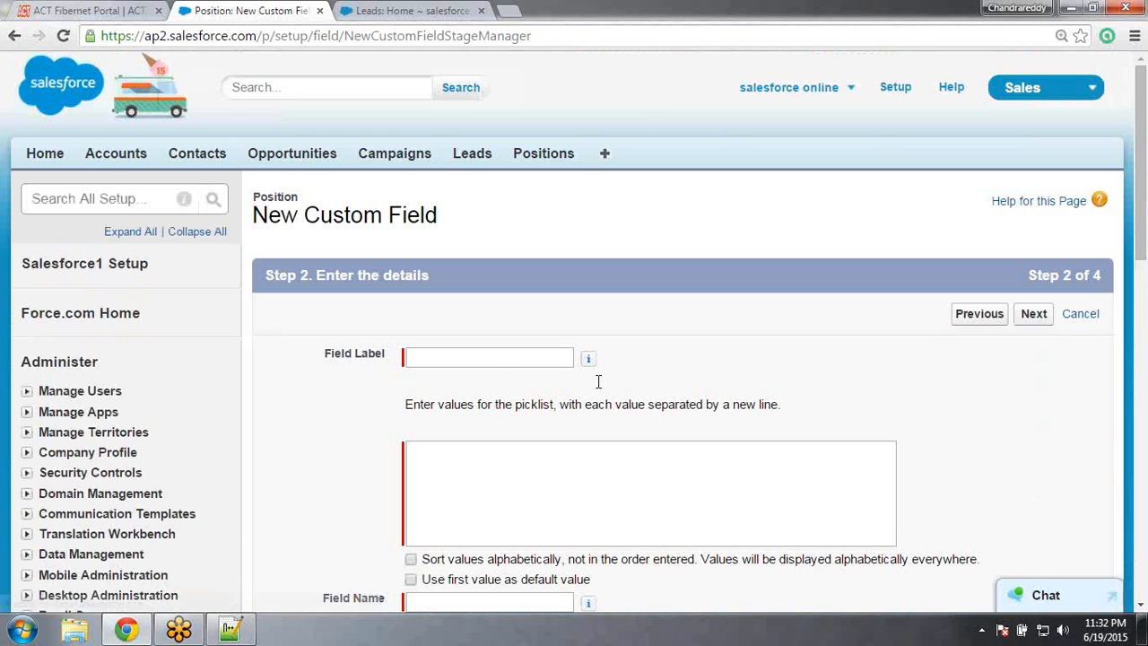
# Enter "Location" as the picklist field's label
pyautogui.click(457, 359)
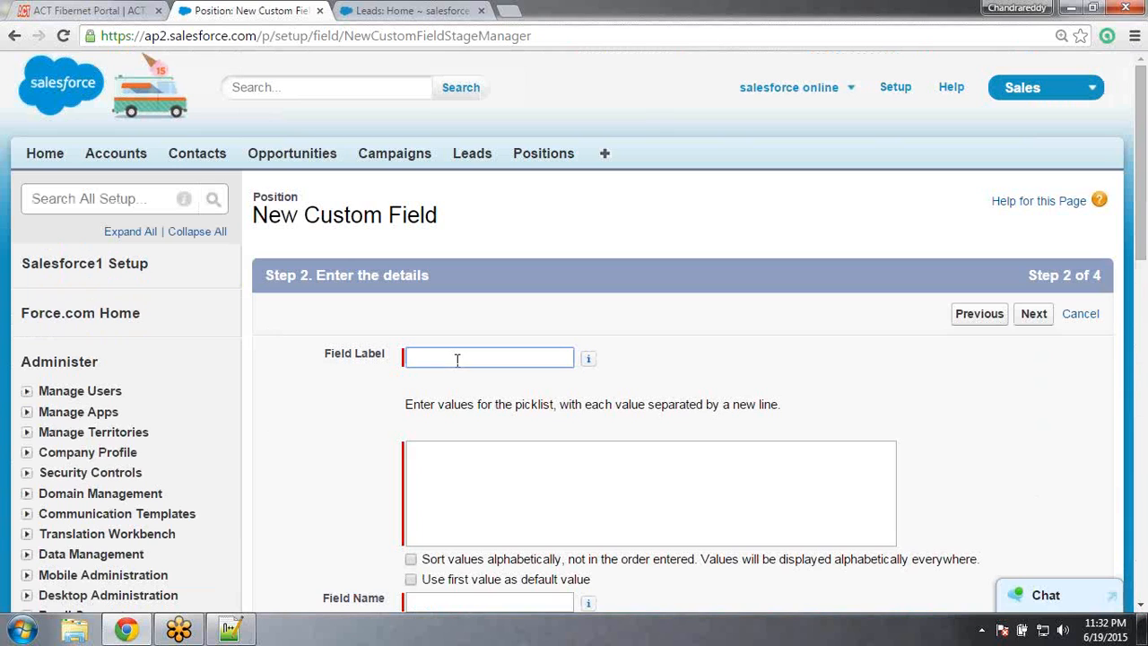
pyautogui.write('Location')
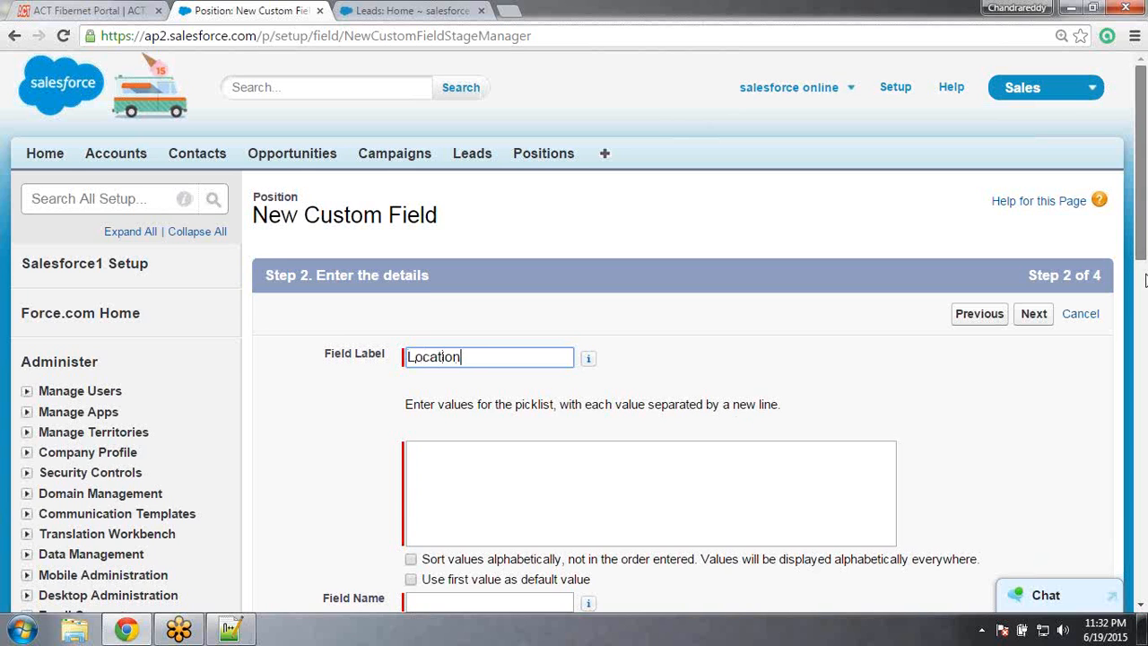
pyautogui.moveTo(1139, 252); pyautogui.dragTo(1141, 305)
# Enter the picklist values Hyderabad, Chennai, Bangalore, Mumbai, Pune, Delhi and Kochi, each on its own line
pyautogui.click(480, 294)
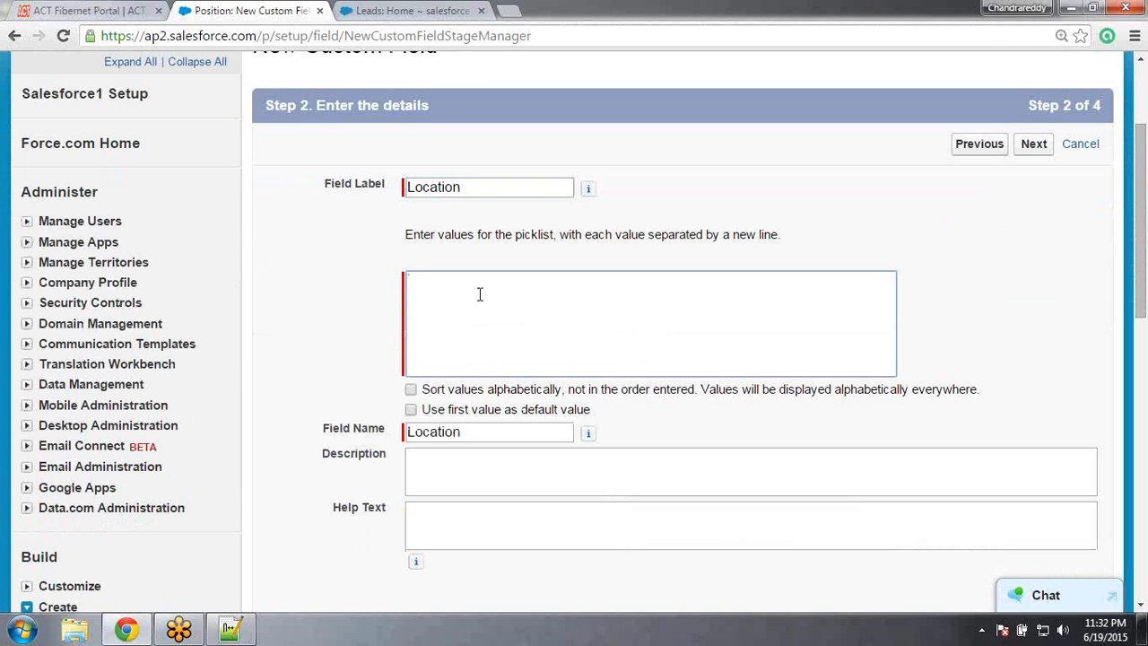
pyautogui.write('Hyderabab')
pyautogui.press('BackSpace')
pyautogui.write('d')
pyautogui.press('Return')
pyautogui.write('Chennau')
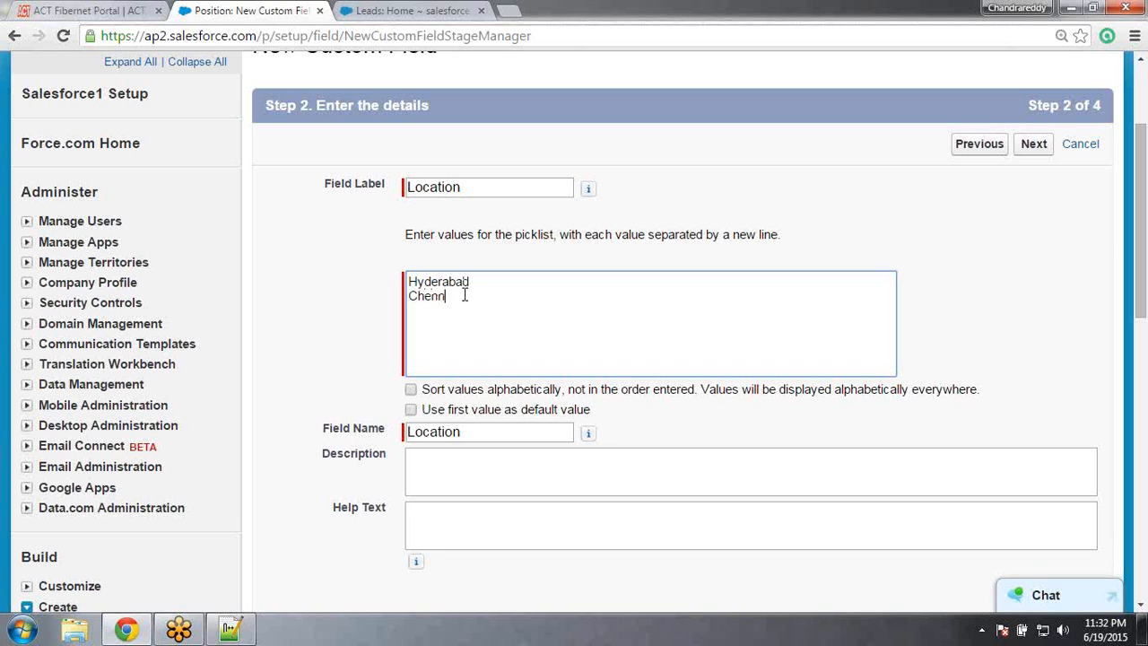
pyautogui.press('Return')
pyautogui.press('BackSpace')
pyautogui.press('BackSpace')
pyautogui.write('i')
pyautogui.press('Return')
pyautogui.write('Bangalore')
pyautogui.press('Return')
pyautogui.write('Mumbai')
pyautogui.press('Return')
pyautogui.write('P')
pyautogui.click(463, 295)
pyautogui.write('n')
pyautogui.press('Return')
pyautogui.press('BackSpace')
pyautogui.press('BackSpace')
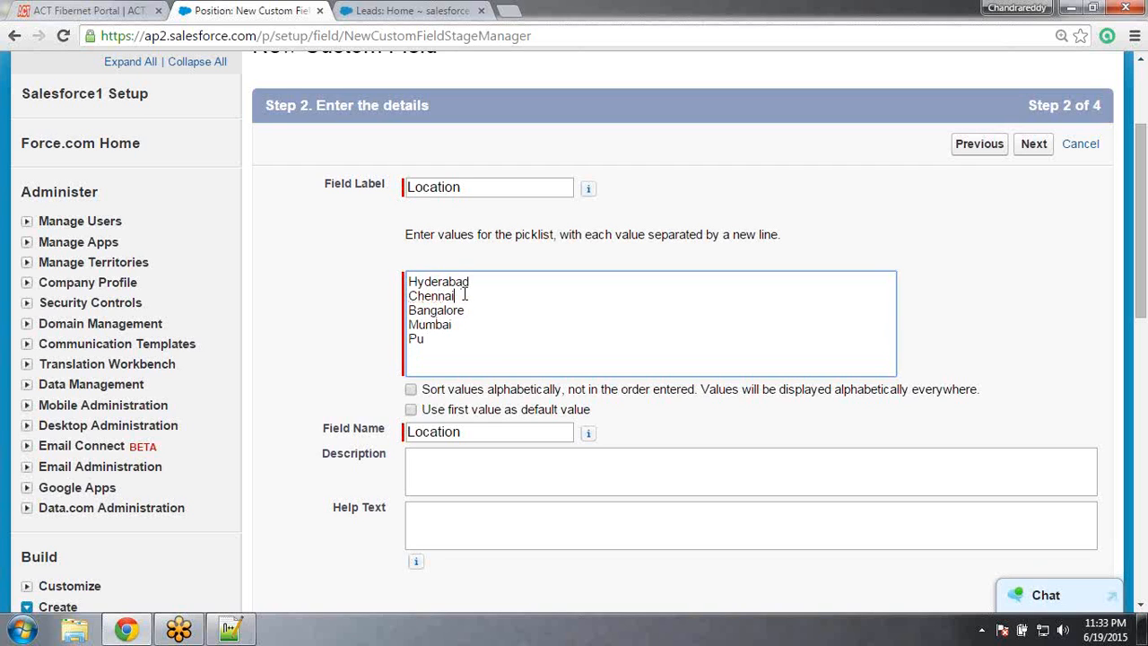
pyautogui.write('ne')
pyautogui.press('Return')
pyautogui.write('Delhi ')
pyautogui.write('Ko')
pyautogui.write('chi')
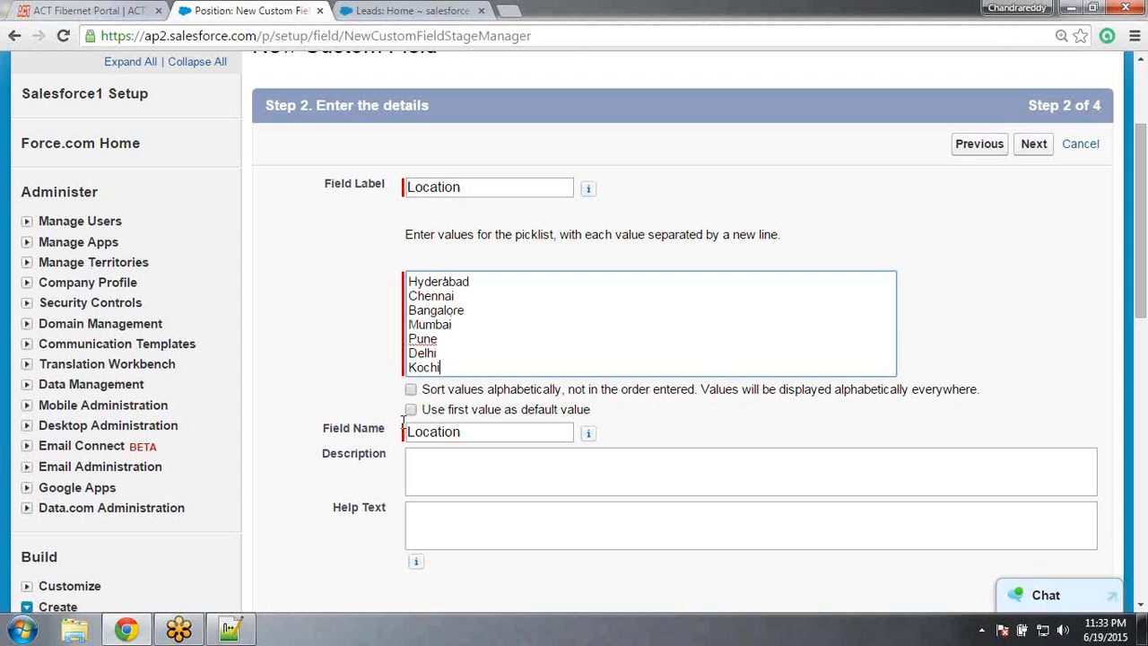
# Mark the alphabetical sorting and first-value-as-default options with the screen highlighter and clear the markings
pyautogui.click(727, 50)
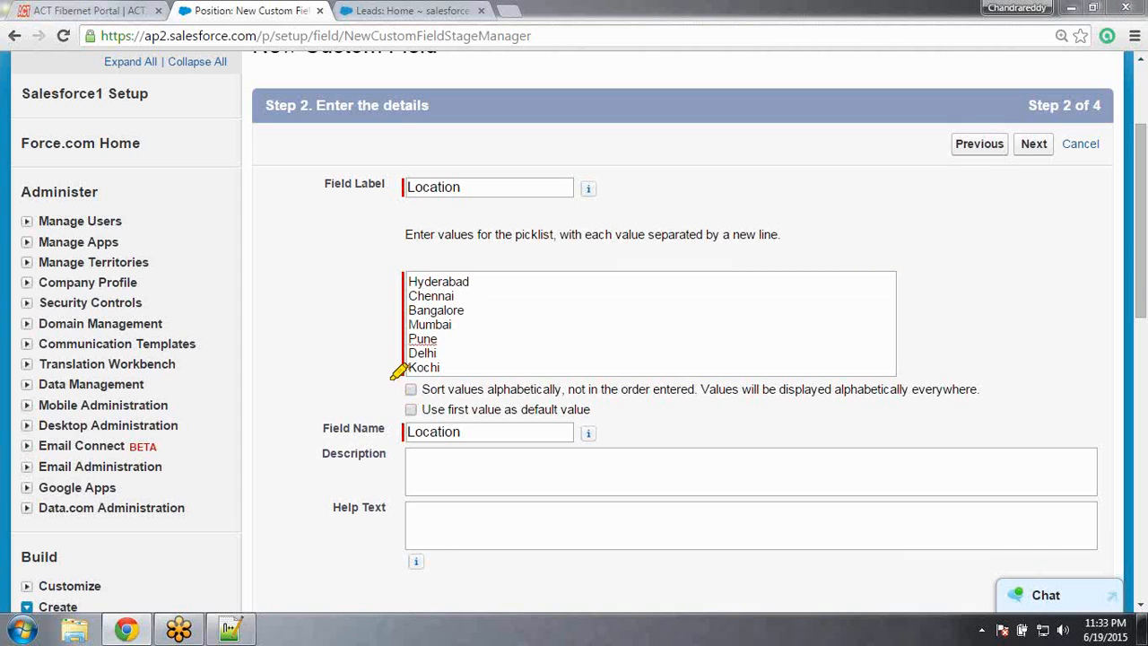
pyautogui.moveTo(396, 372)
pyautogui.mouseDown()
pyautogui.moveTo(538, 422)
pyautogui.moveTo(632, 395)
pyautogui.moveTo(588, 363)
pyautogui.moveTo(391, 375)
pyautogui.mouseUp()
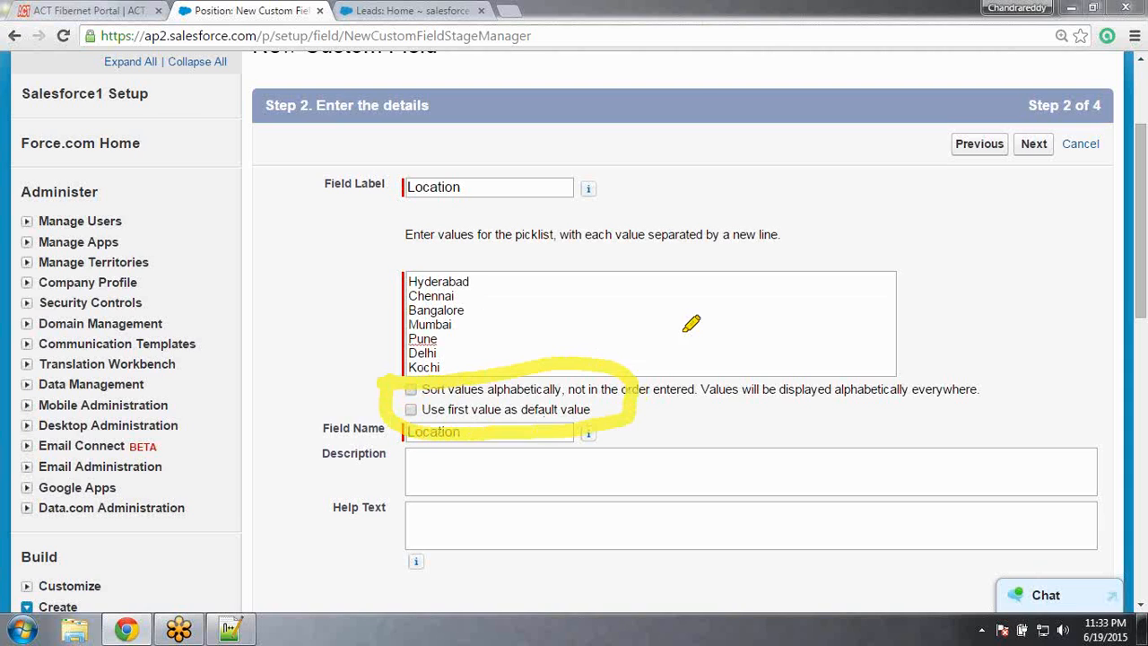
pyautogui.click(830, 67)
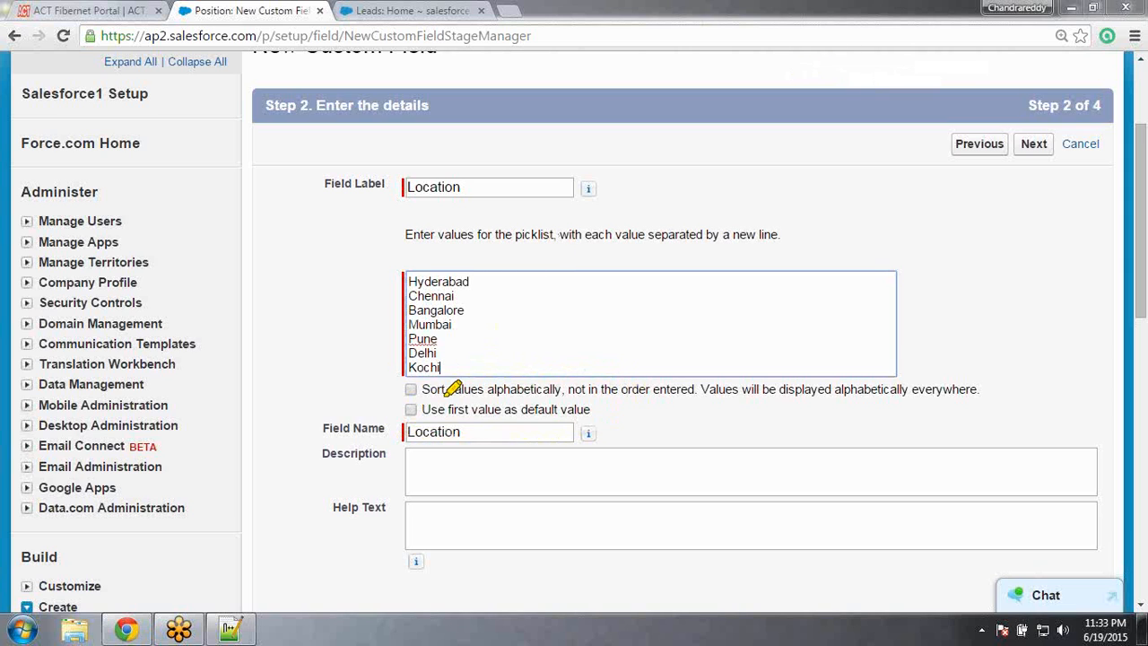
pyautogui.moveTo(425, 395); pyautogui.dragTo(710, 396)
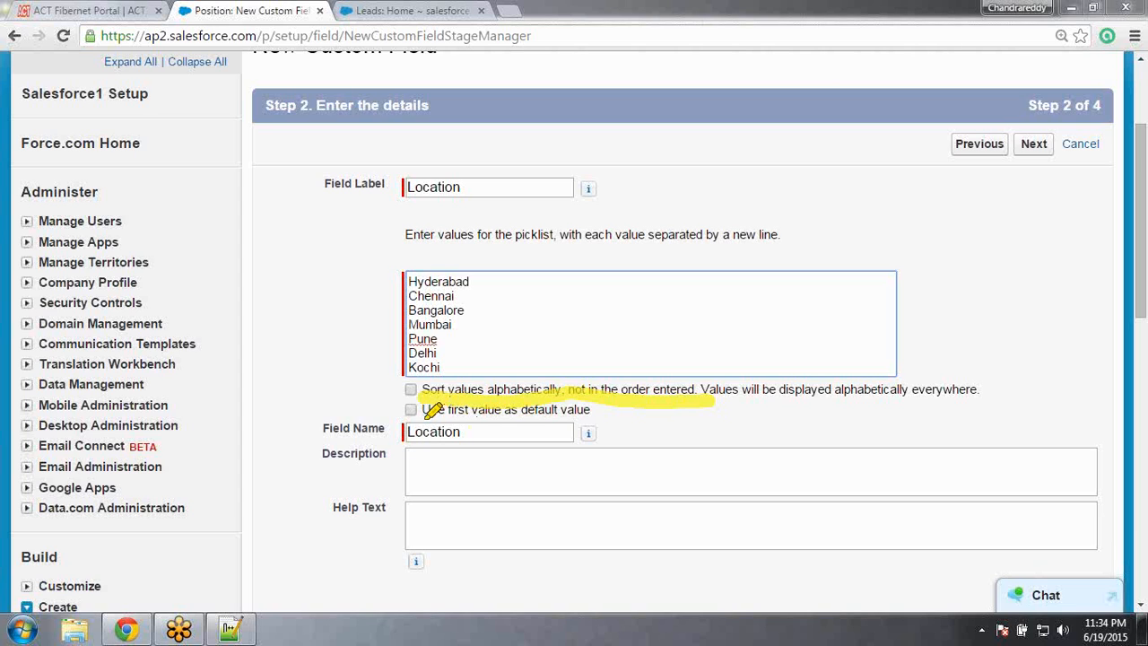
pyautogui.moveTo(429, 414); pyautogui.dragTo(590, 416)
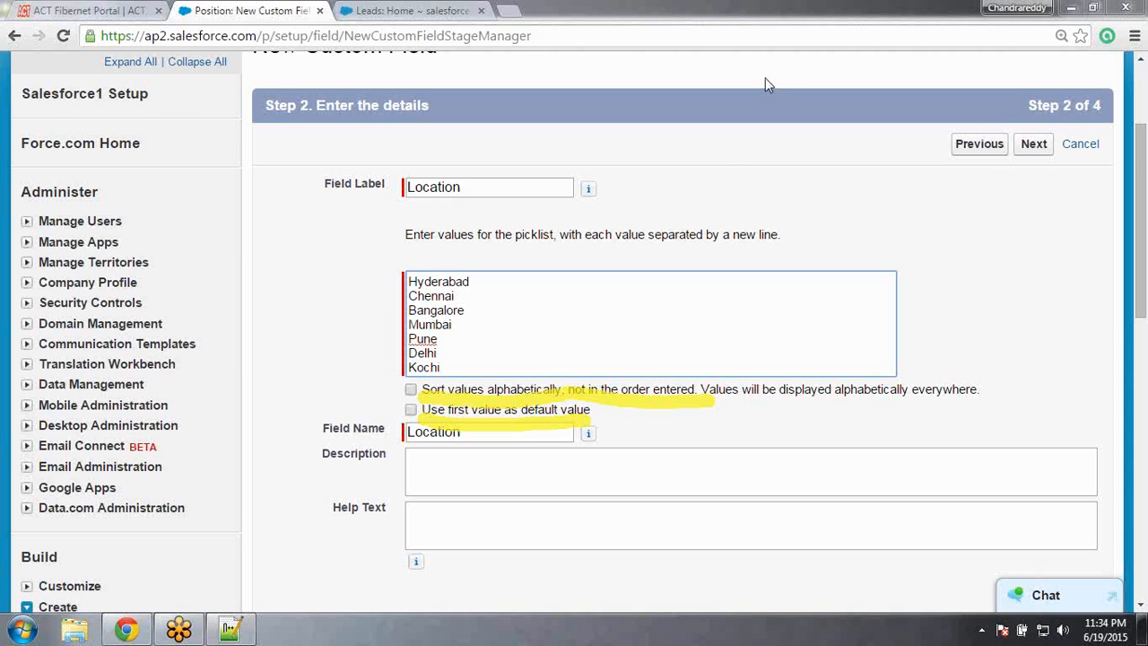
pyautogui.click(838, 67)
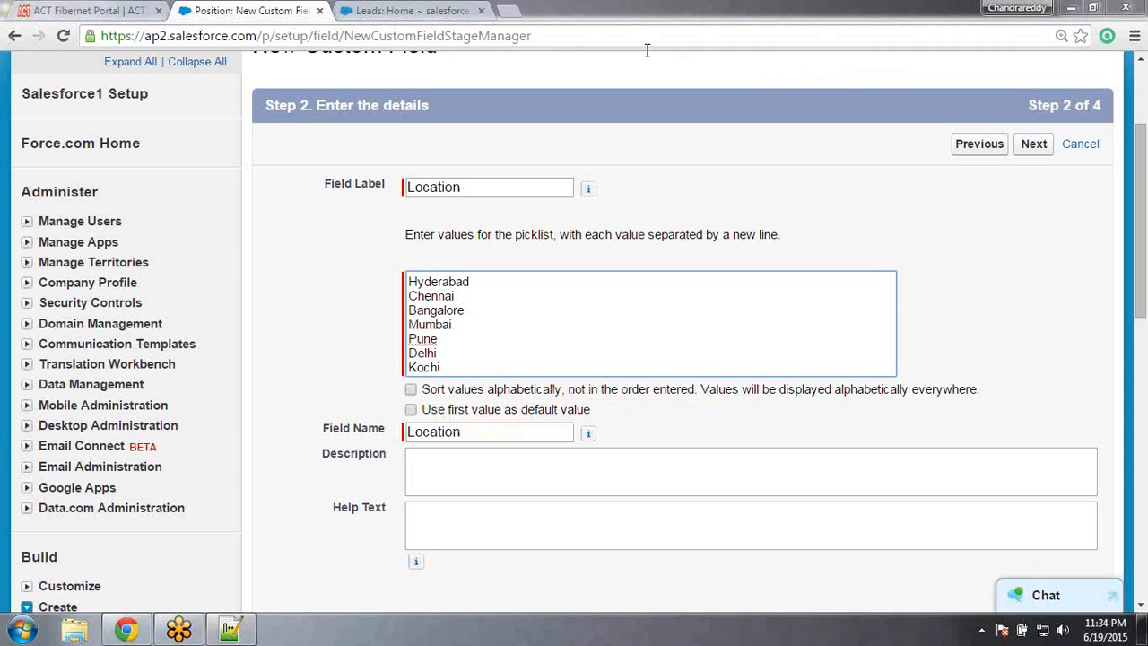
# Turn on alphabetical sorting for the Location picklist values and continue to field-level security
pyautogui.click(411, 391)
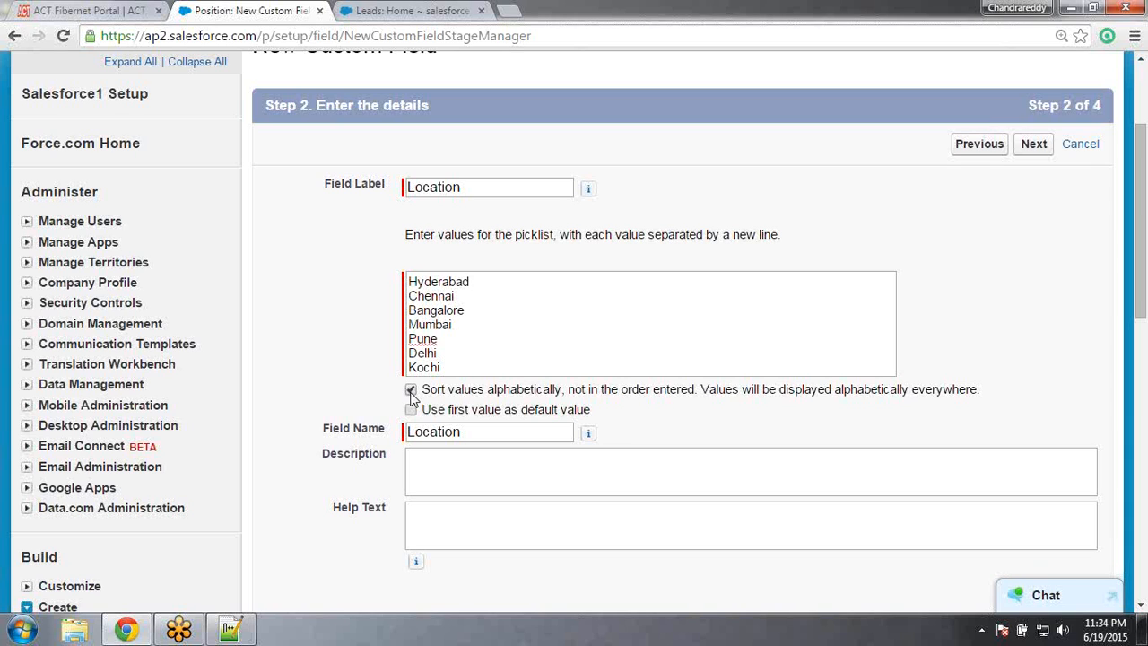
pyautogui.click(1033, 146)
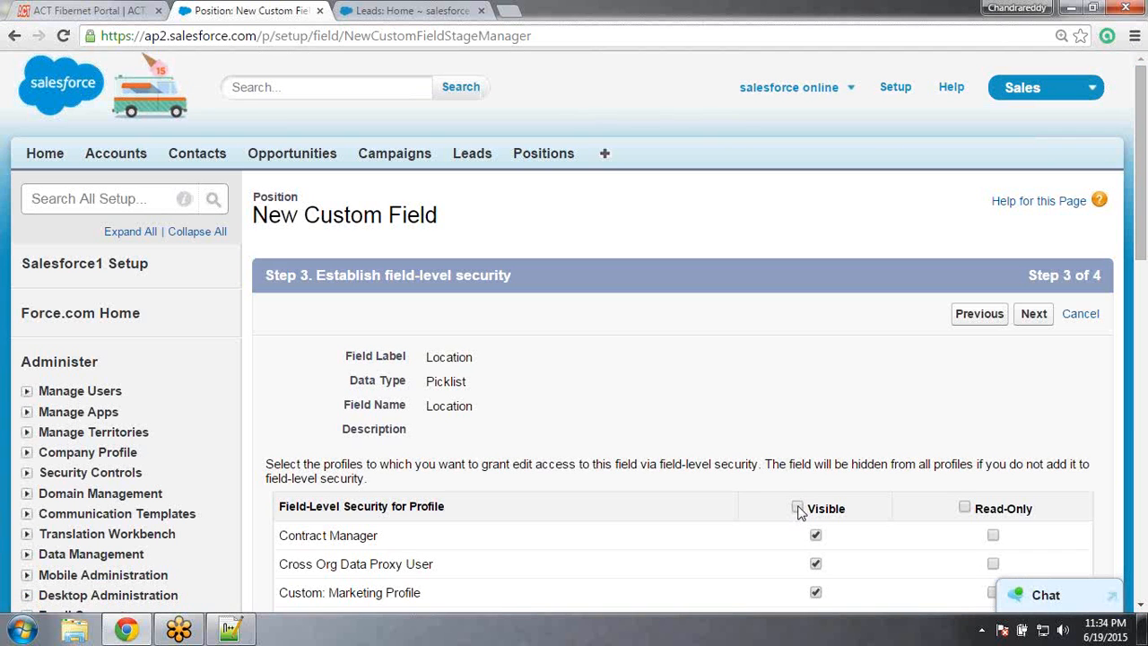
# Make the Location field visible to all profiles and save it with Position Layout included
pyautogui.click(797, 508)
pyautogui.click(1033, 316)
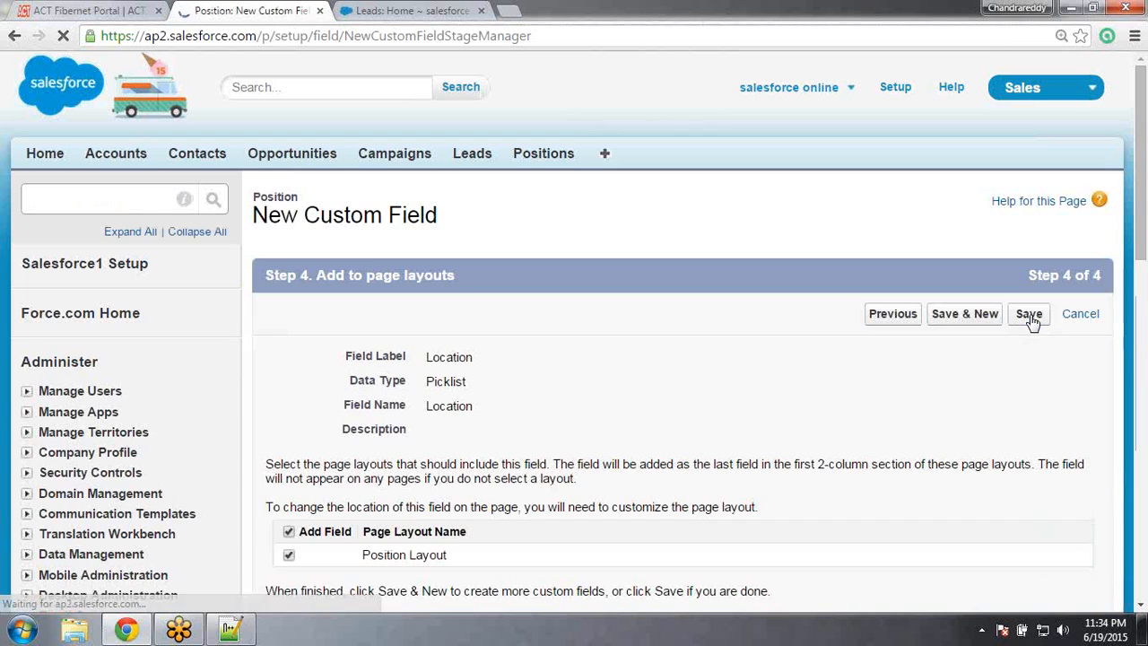
pyautogui.click(1030, 316)
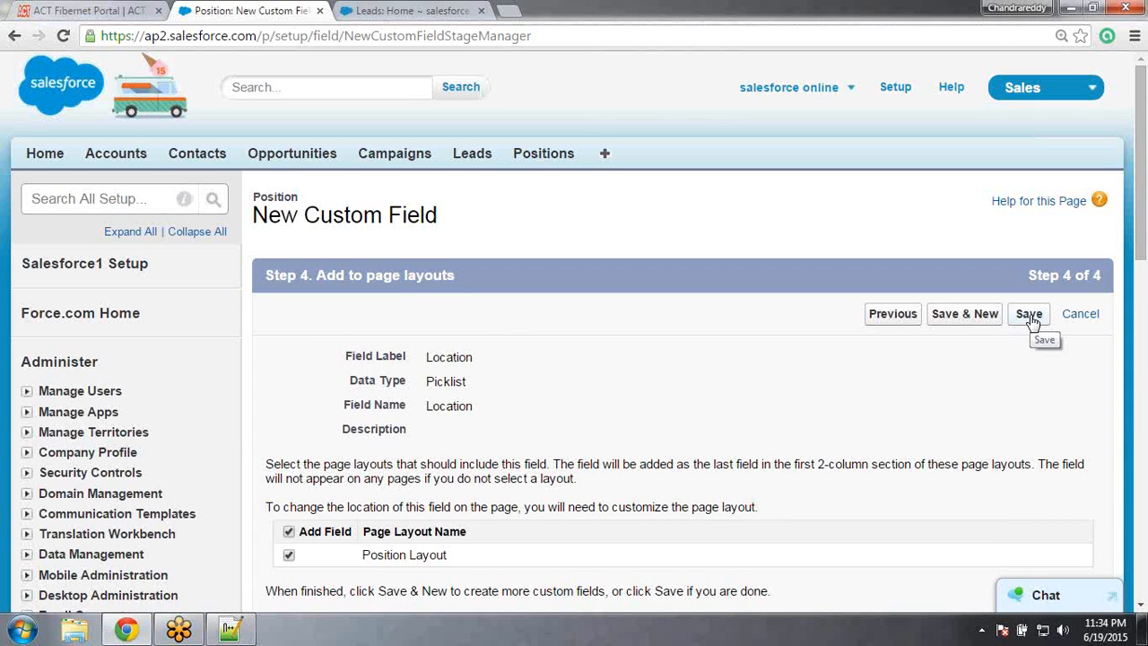
pyautogui.click(1029, 315)
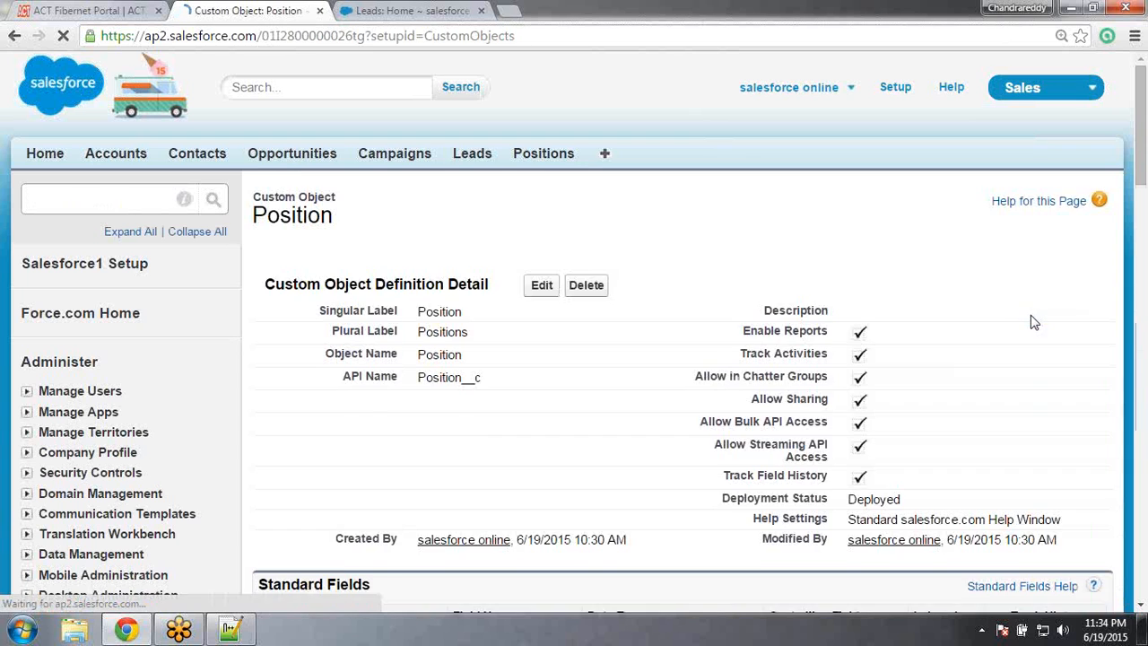
pyautogui.moveTo(1142, 160); pyautogui.dragTo(1147, 346)
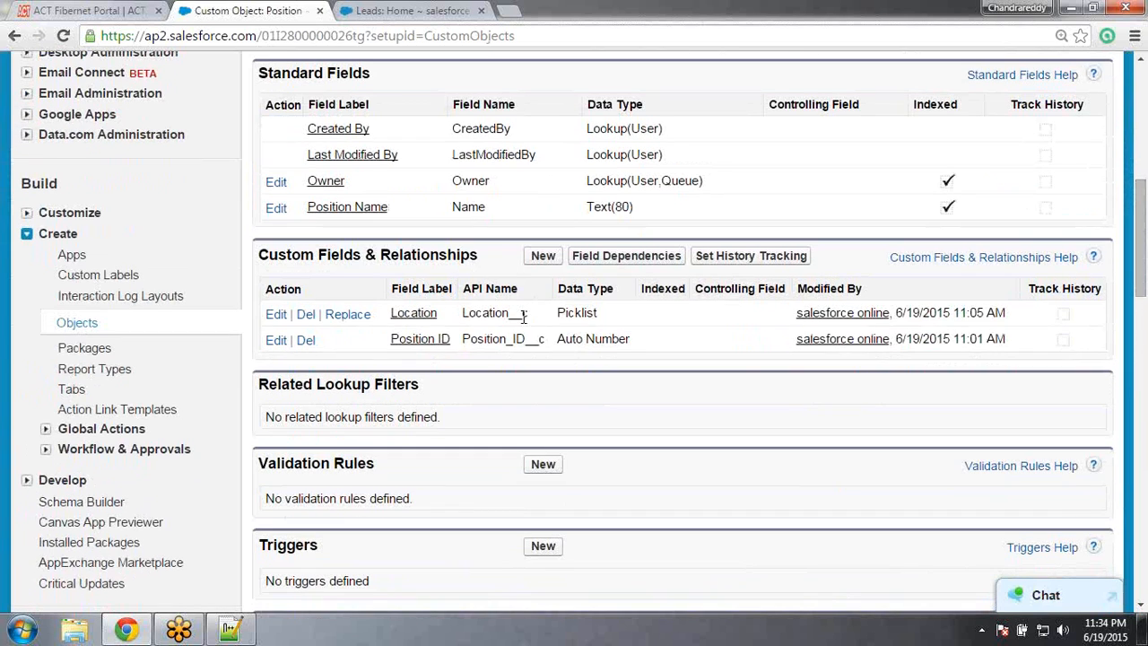
# Check the Location field's API name, then start a new Position record from the refreshed Positions tab and view the Location picklist values
pyautogui.moveTo(462, 313); pyautogui.dragTo(531, 316)
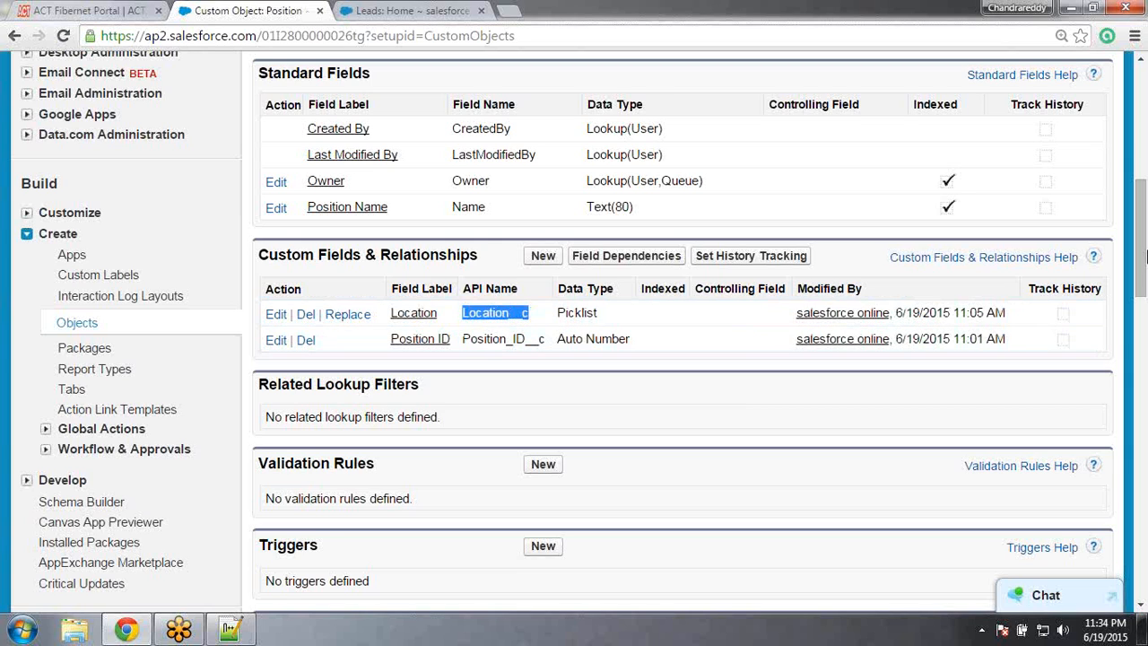
pyautogui.moveTo(1142, 261); pyautogui.dragTo(1142, 147)
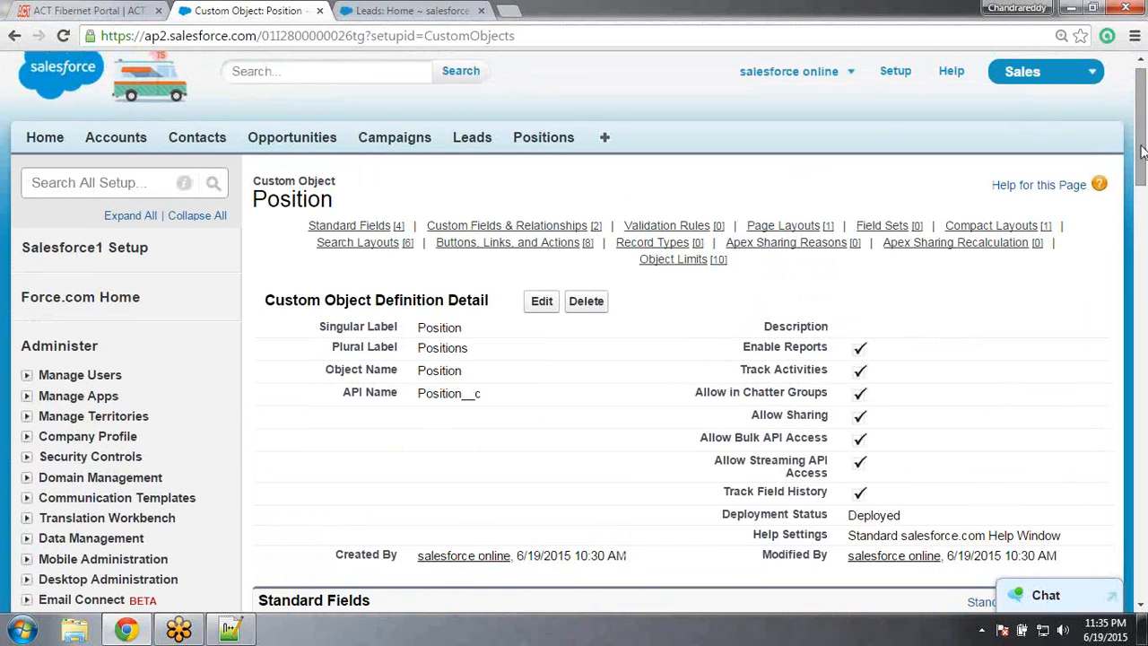
pyautogui.click(405, 11)
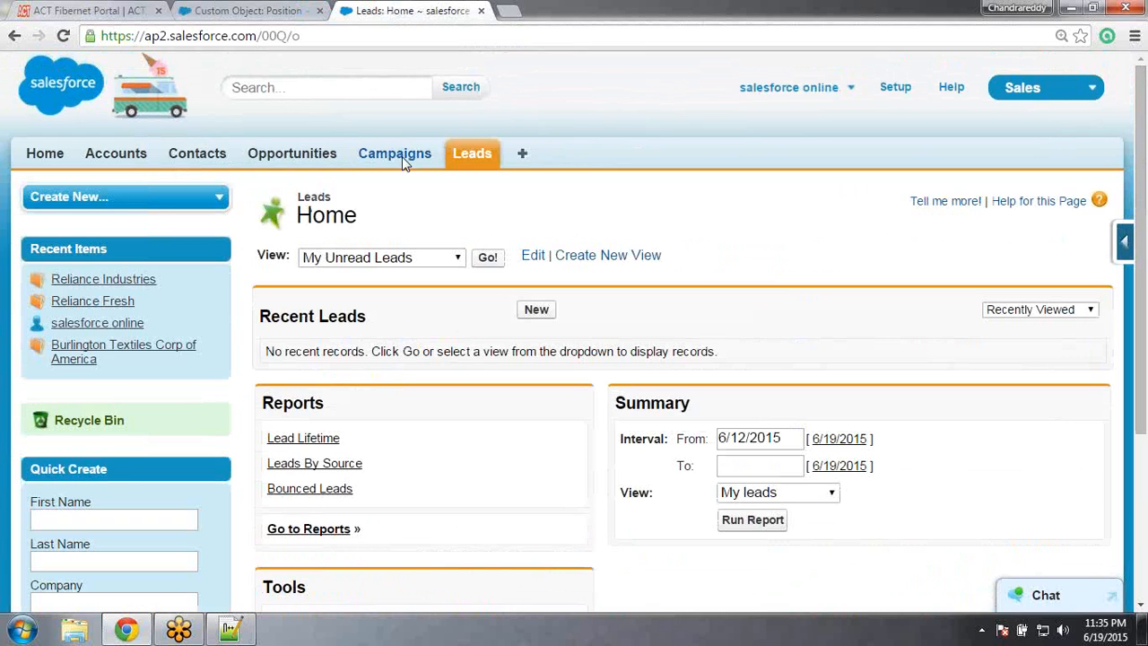
pyautogui.click(64, 36)
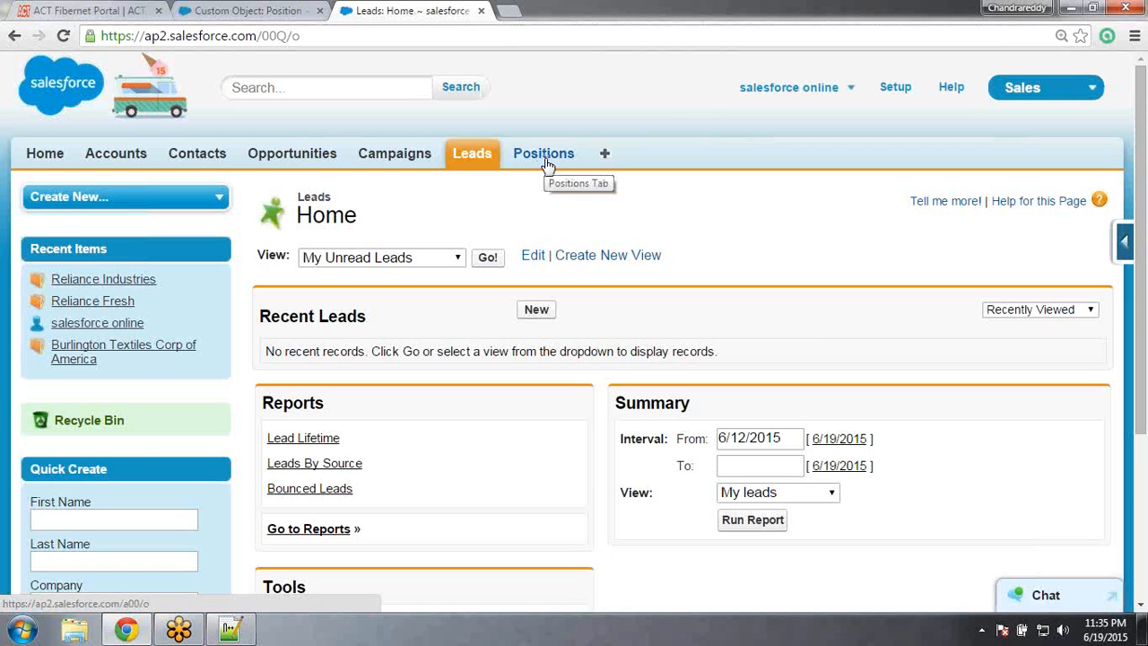
pyautogui.click(546, 166)
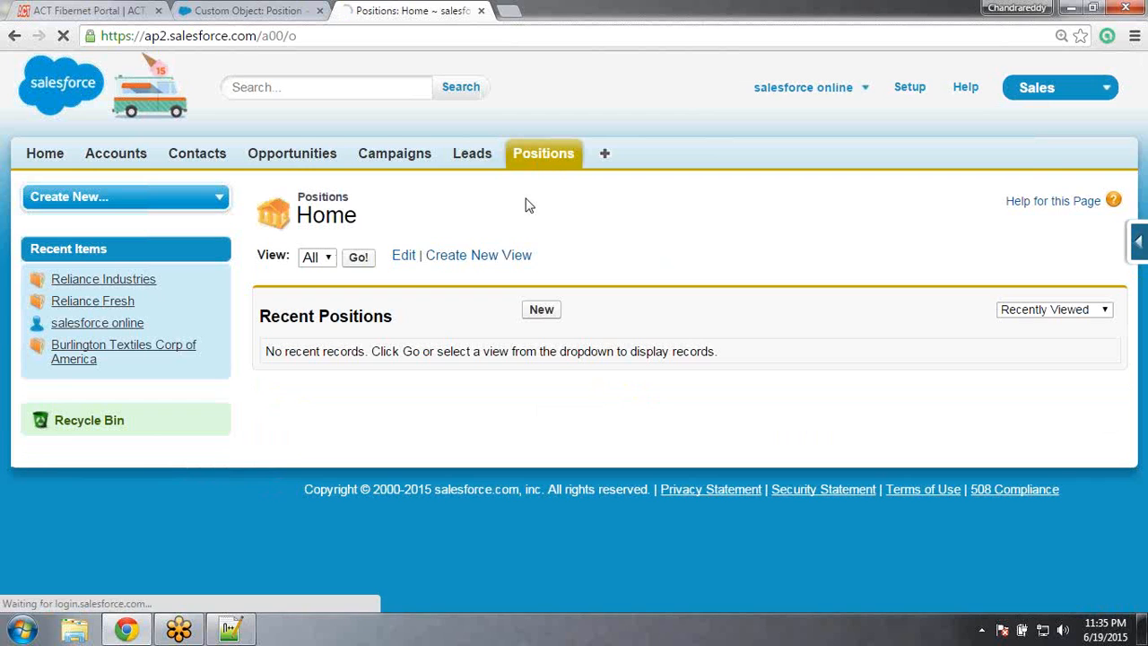
pyautogui.click(541, 311)
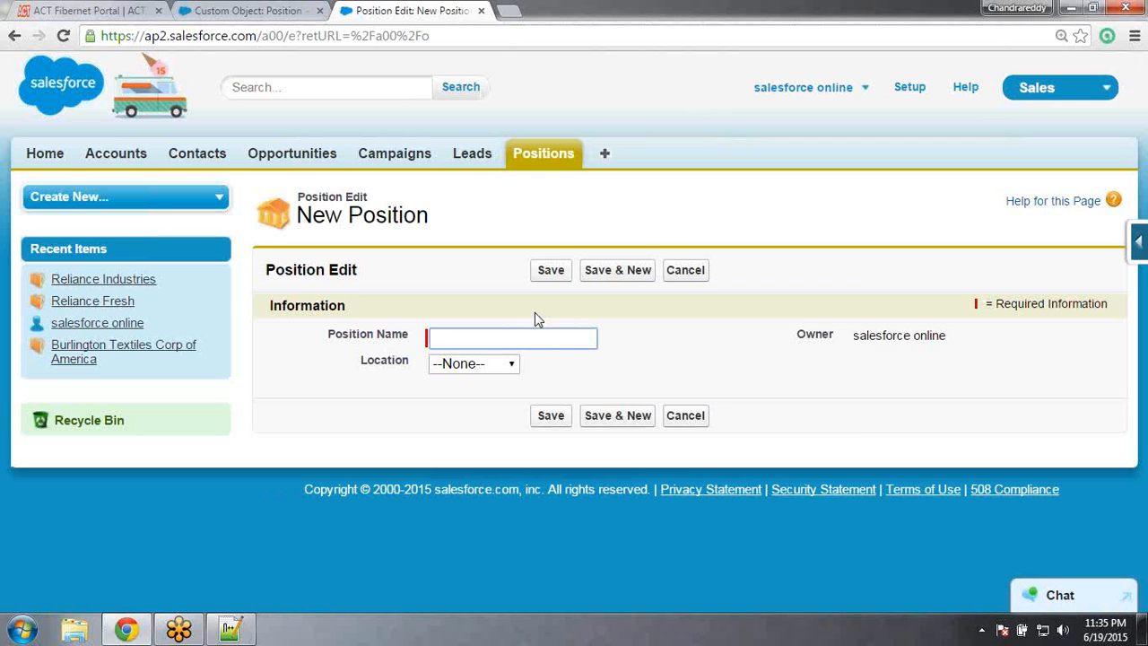
pyautogui.click(507, 369)
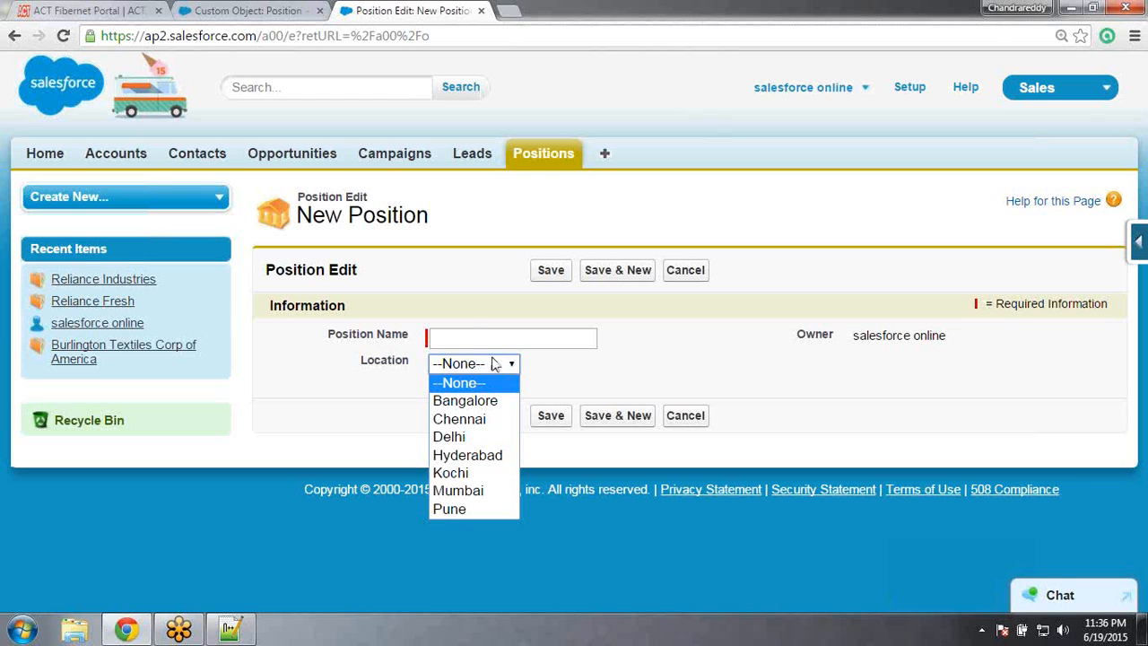
pyautogui.click(460, 327)
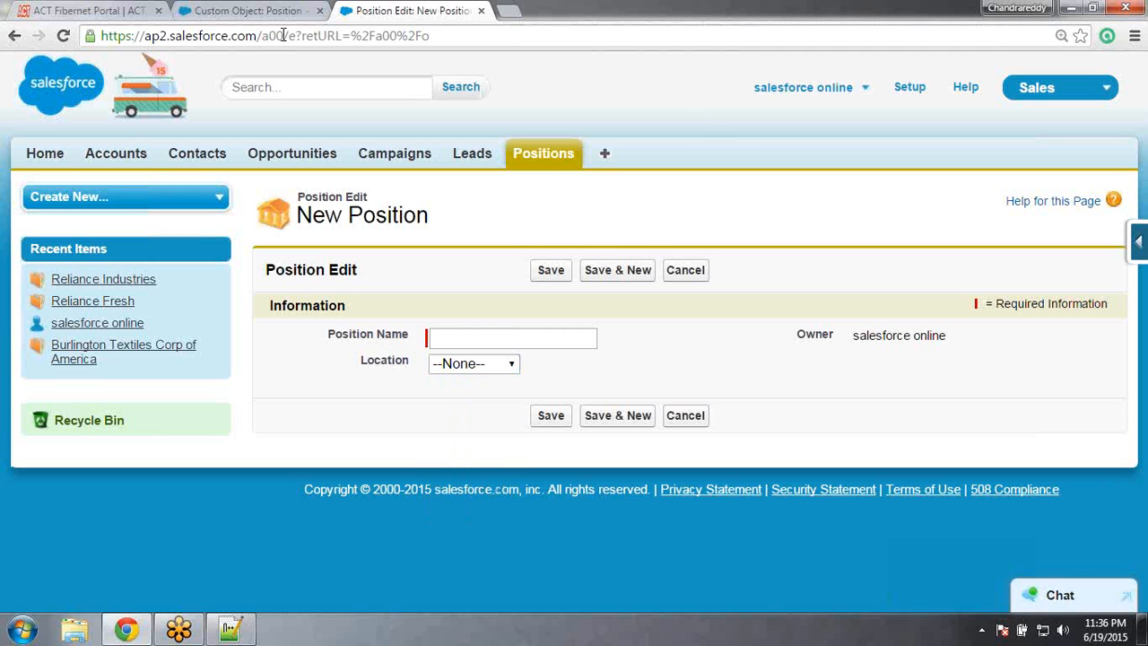
# Start a new custom field on the Position object with the Picklist data type and continue to its details
pyautogui.click(254, 12)
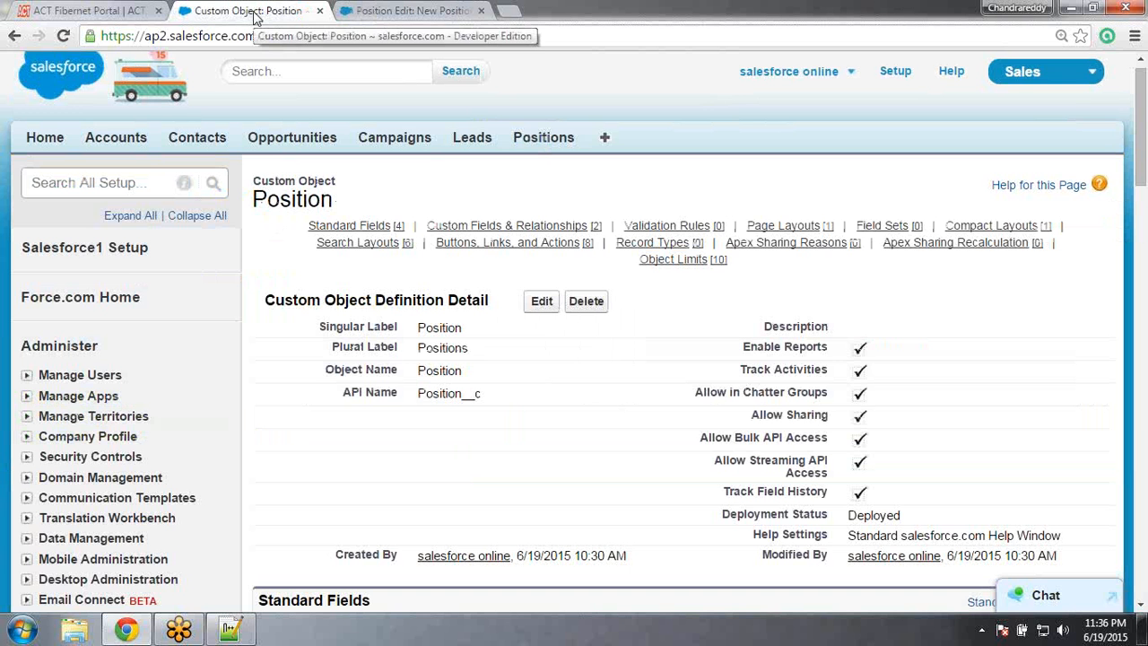
pyautogui.moveTo(1141, 171); pyautogui.dragTo(1142, 287)
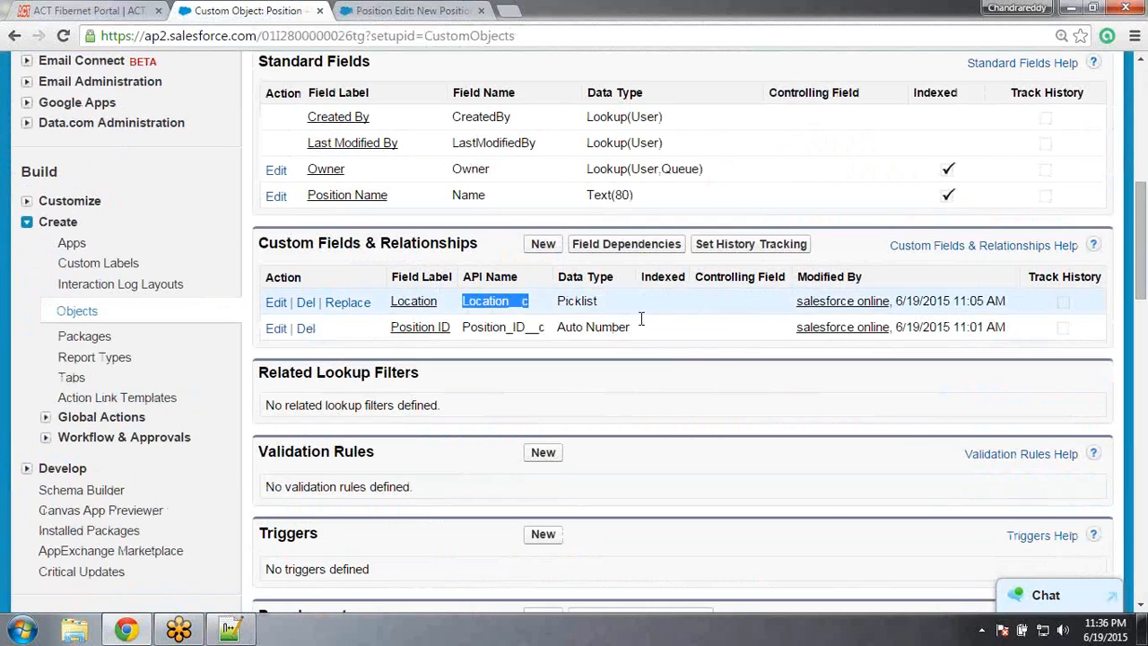
pyautogui.click(545, 247)
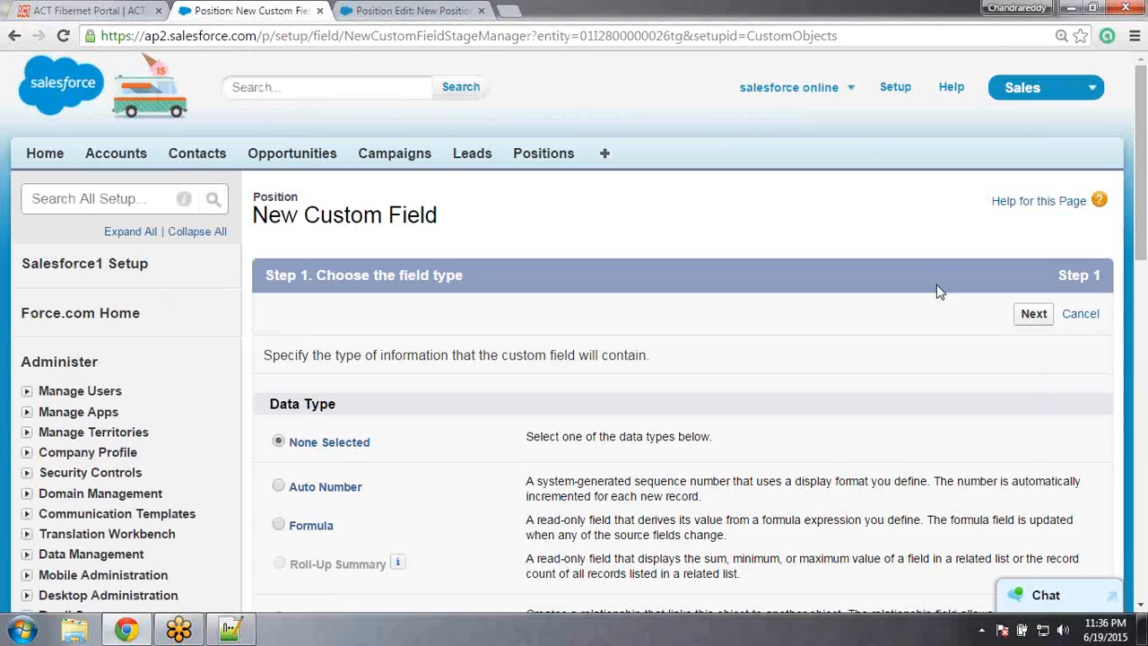
pyautogui.moveTo(1142, 222); pyautogui.dragTo(1145, 490)
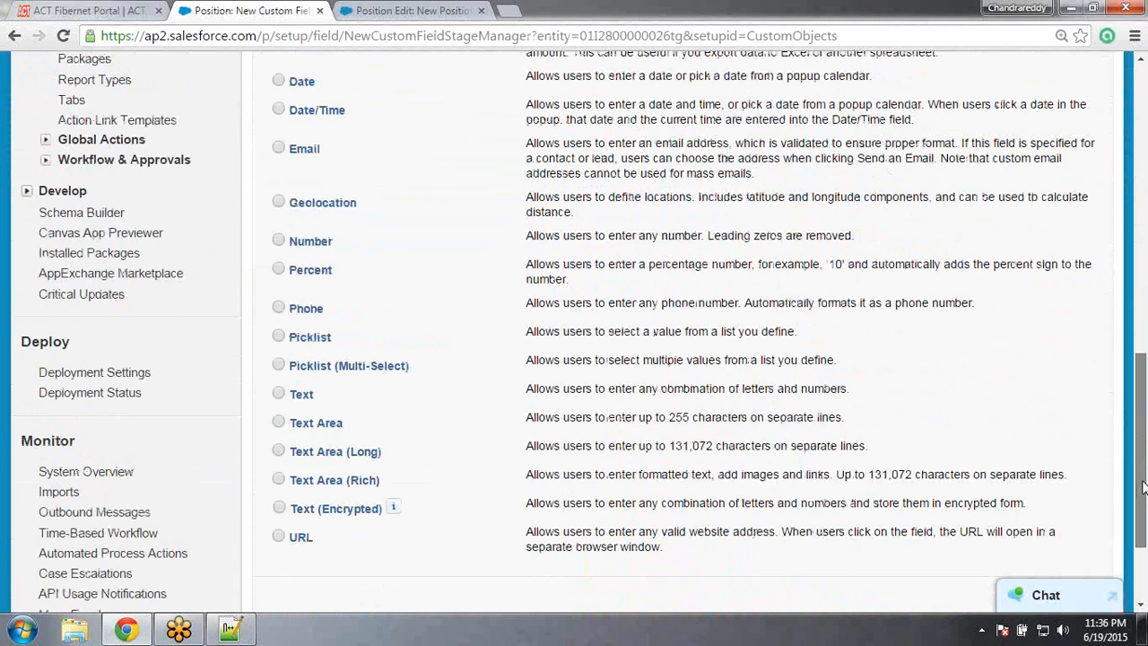
pyautogui.click(279, 337)
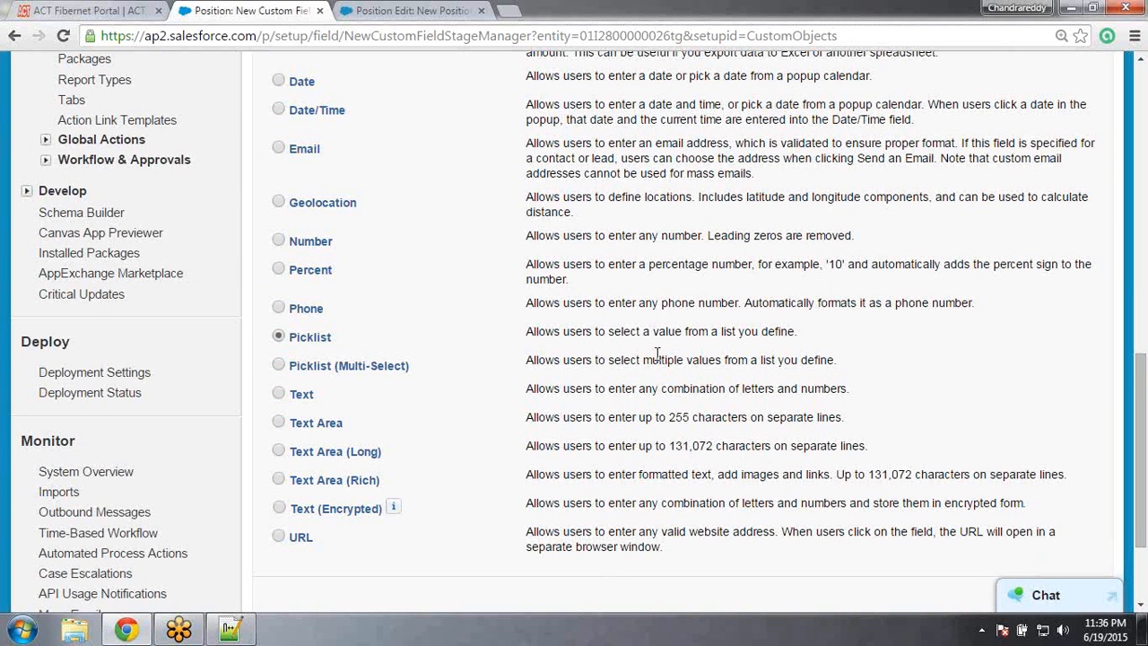
pyautogui.moveTo(1143, 383); pyautogui.dragTo(1143, 431)
pyautogui.click(1034, 459)
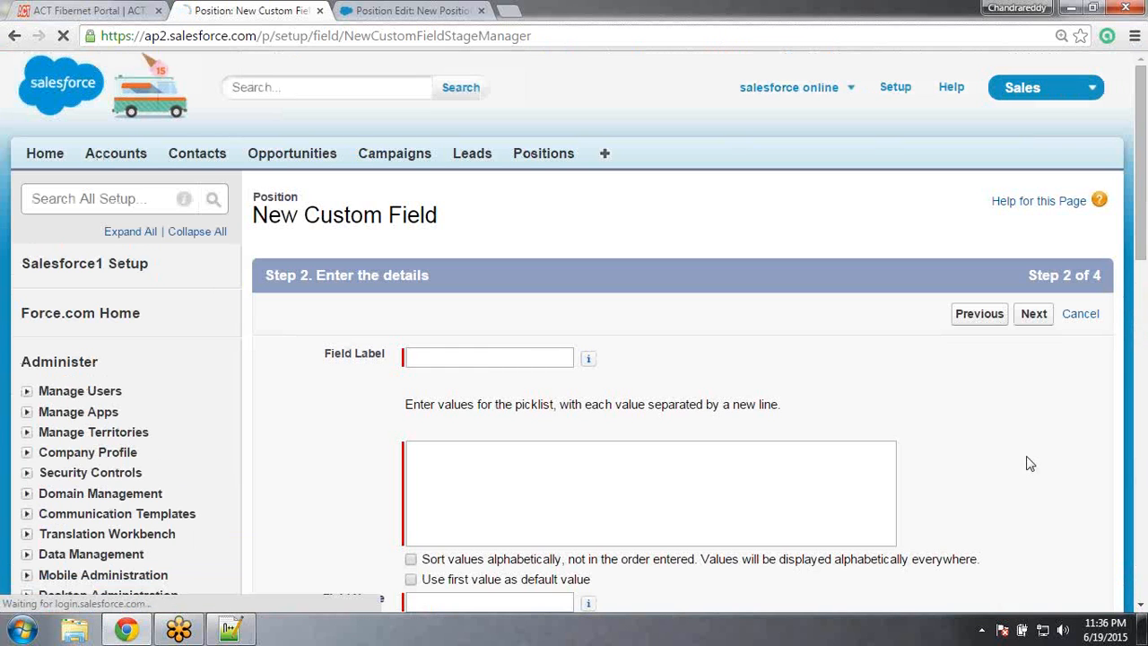
# Label the field Position Status and enter the picklist values New Position, Open Approved, In Progress, On Hold and Closed on separate lines
pyautogui.click(514, 355)
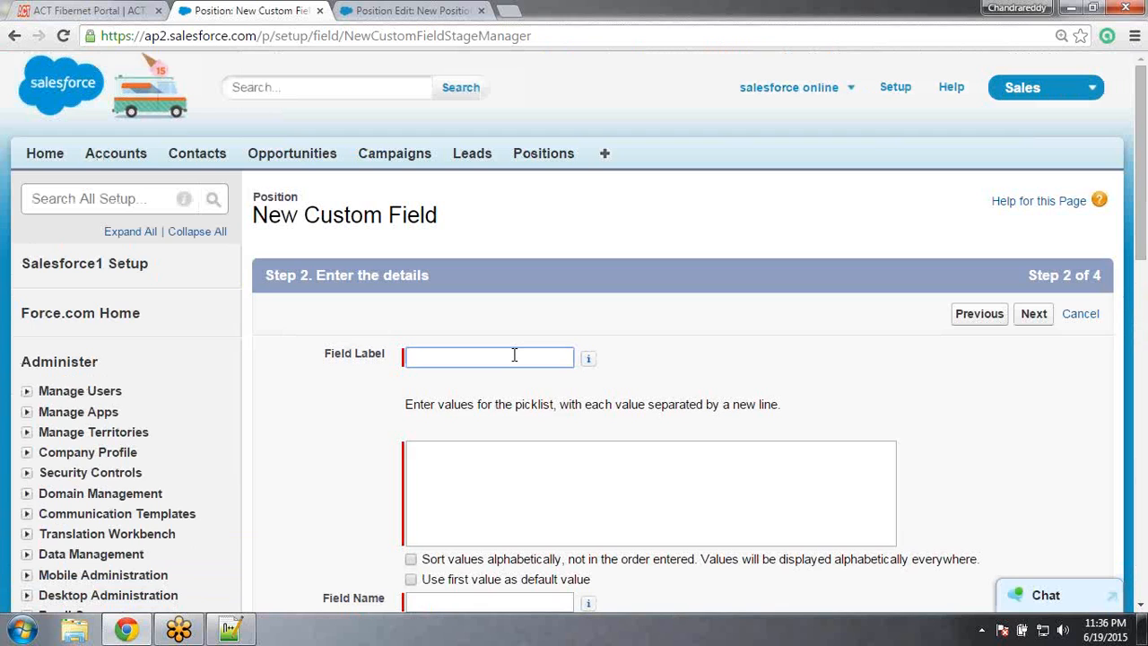
pyautogui.write('Position Status')
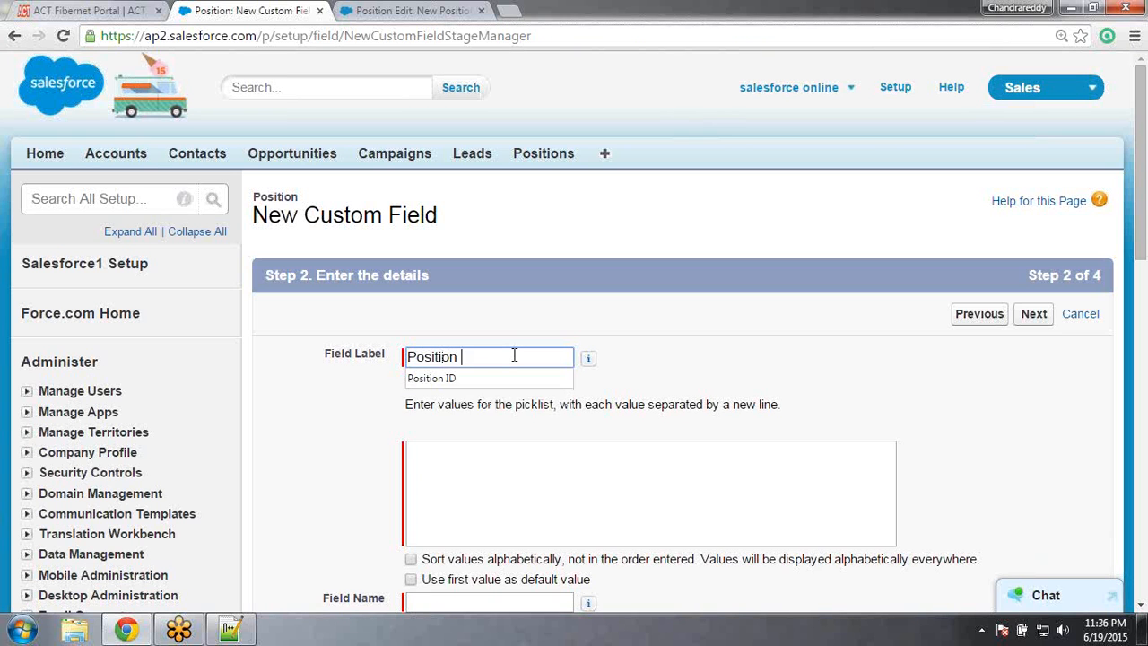
pyautogui.click(418, 473)
pyautogui.write('New ')
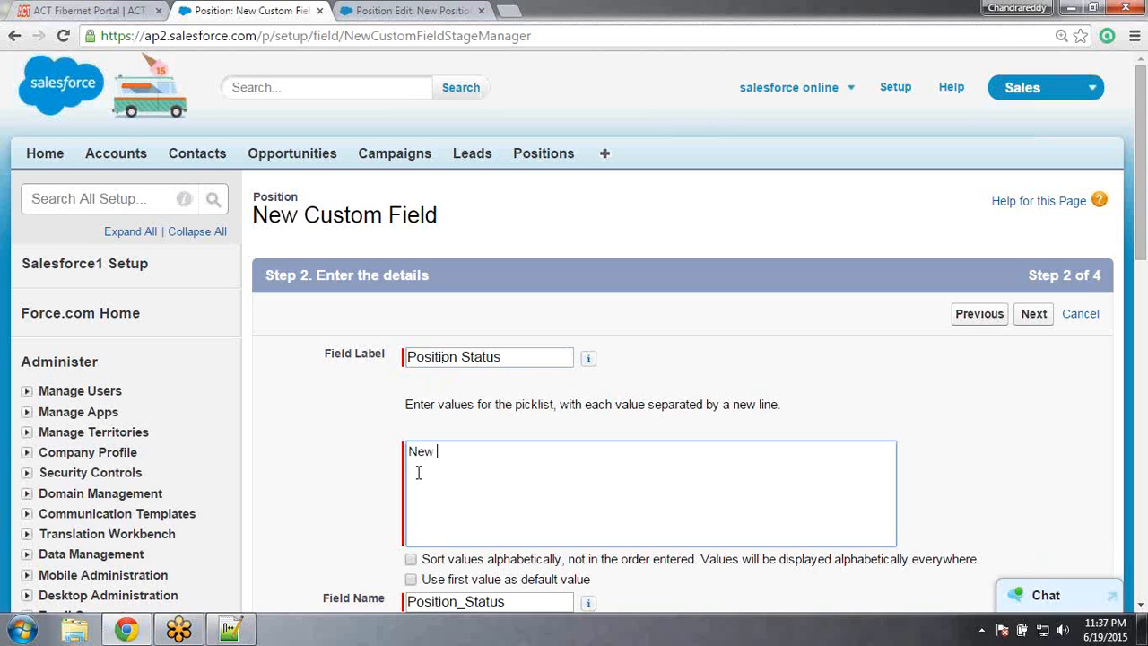
pyautogui.write('Position')
pyautogui.press('Return')
pyautogui.write('Open Approved')
pyautogui.press('Return')
pyautogui.write('In Progr')
pyautogui.write('ess')
pyautogui.press('Return')
pyautogui.write('On Hold')
pyautogui.press('Return')
pyautogui.write('Closed')
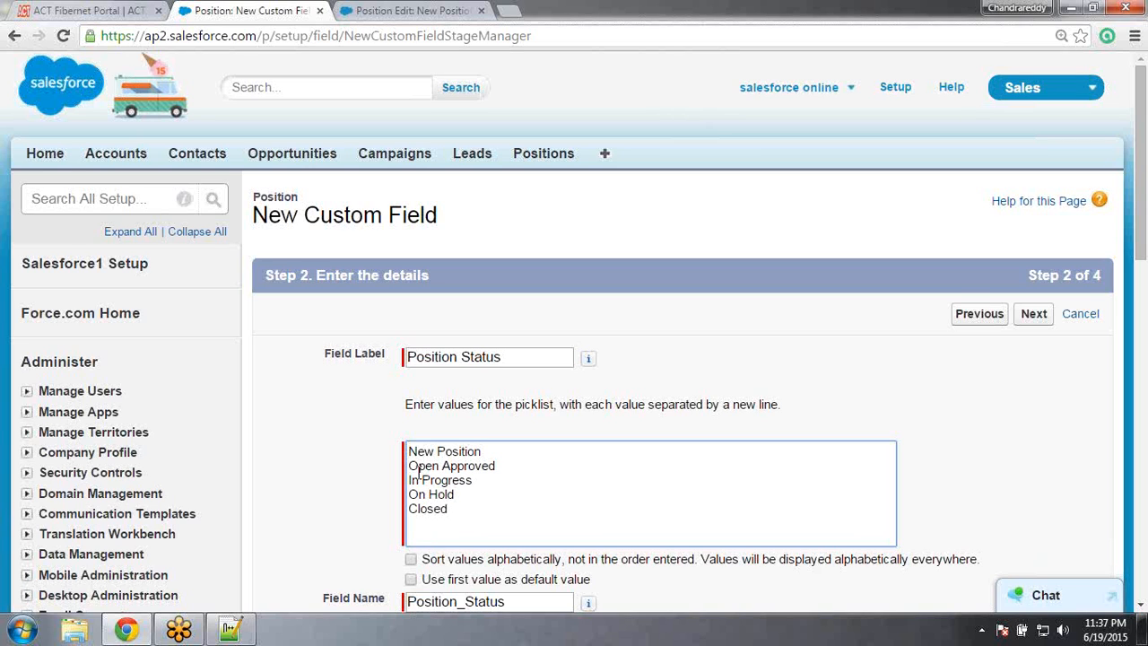
# Use the first value, New Position, as the default for the Position Status picklist and continue to field-level security
pyautogui.moveTo(1142, 212); pyautogui.dragTo(1144, 289)
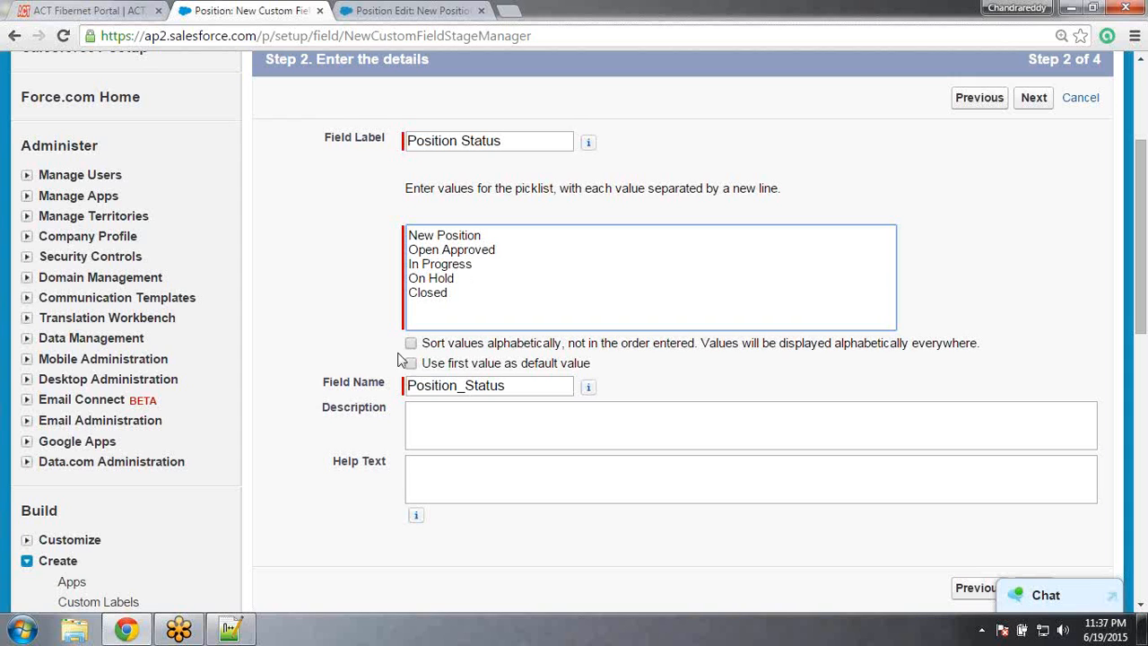
pyautogui.click(484, 235)
pyautogui.moveTo(481, 234); pyautogui.dragTo(408, 237)
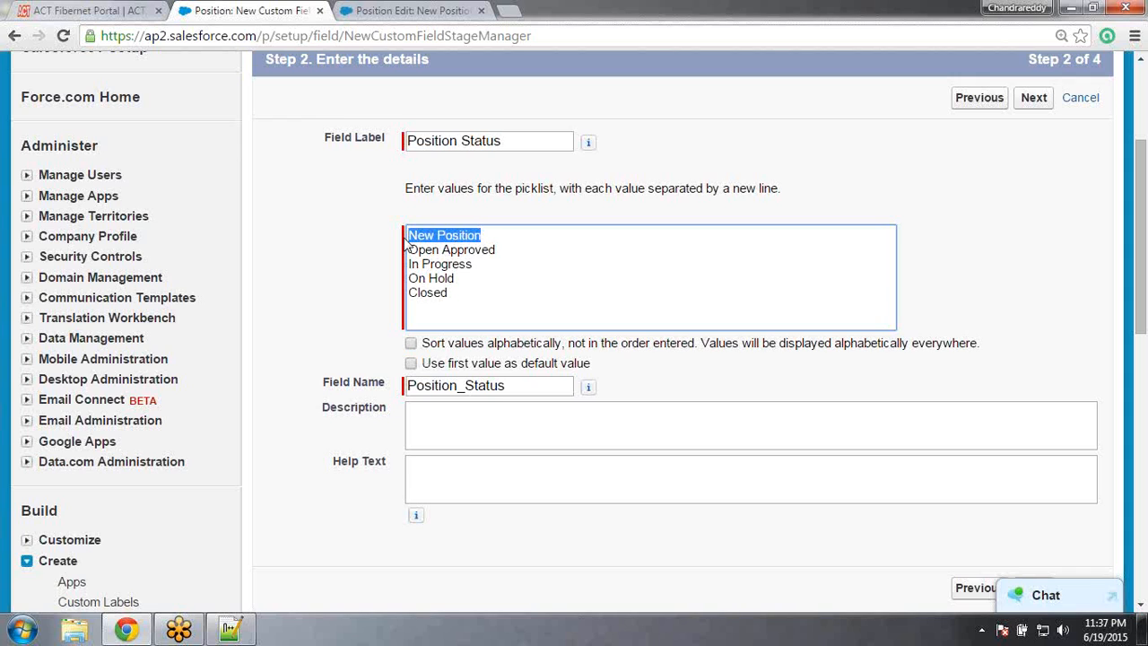
pyautogui.click(361, 309)
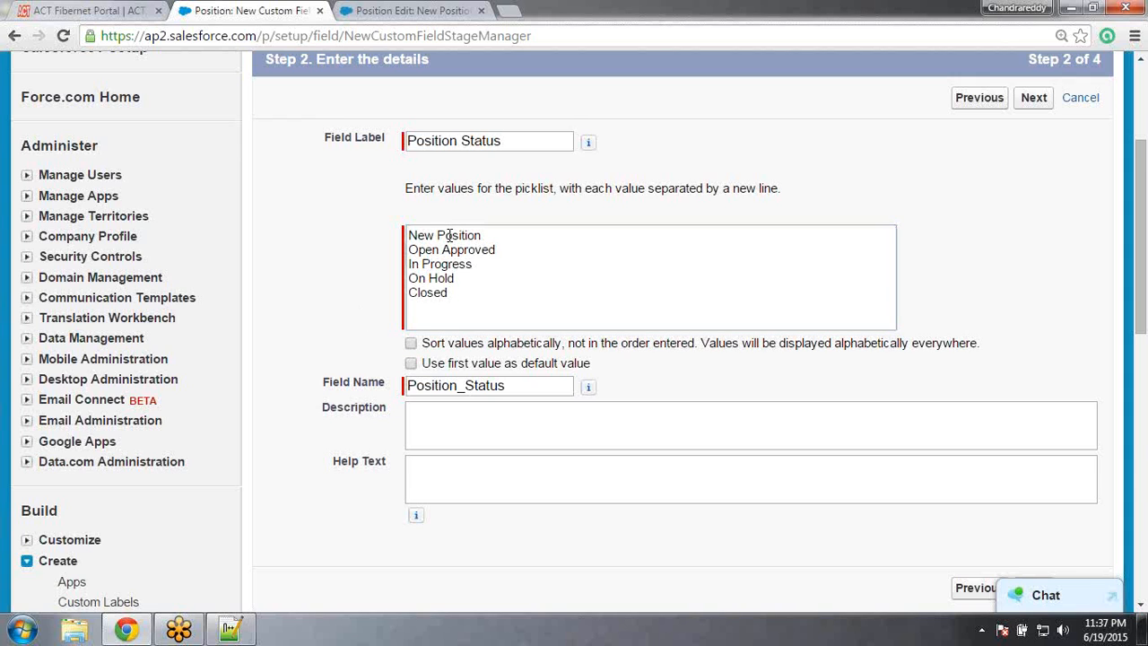
pyautogui.click(411, 364)
pyautogui.click(1035, 98)
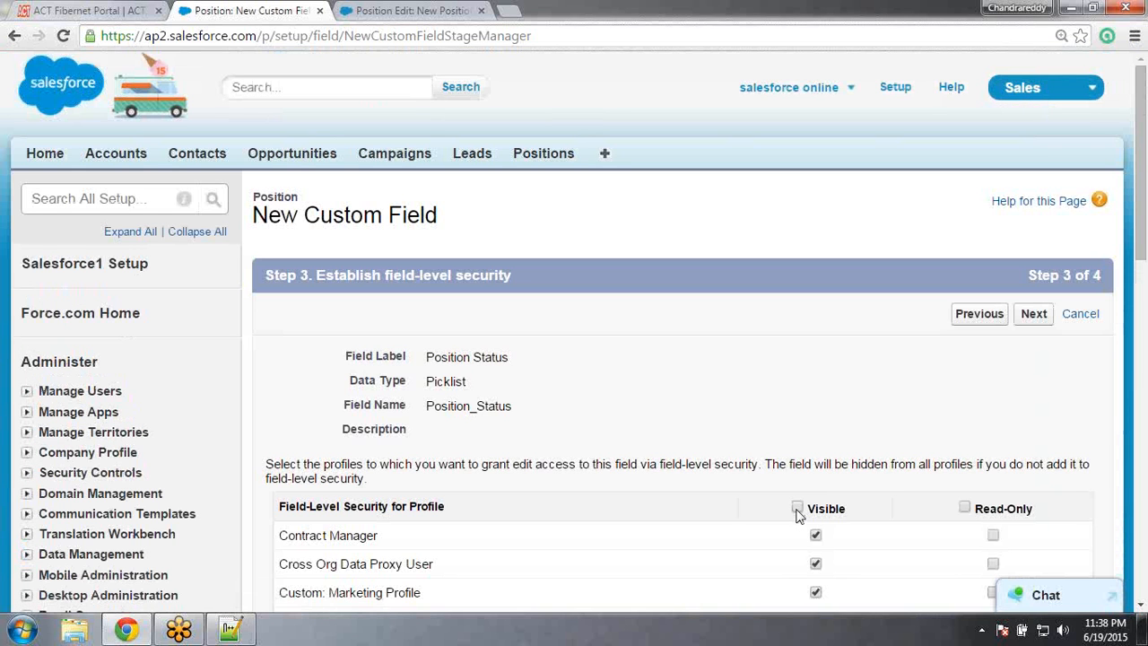
# Make the Position Status field visible to all profiles and save it with Position Layout included
pyautogui.click(798, 508)
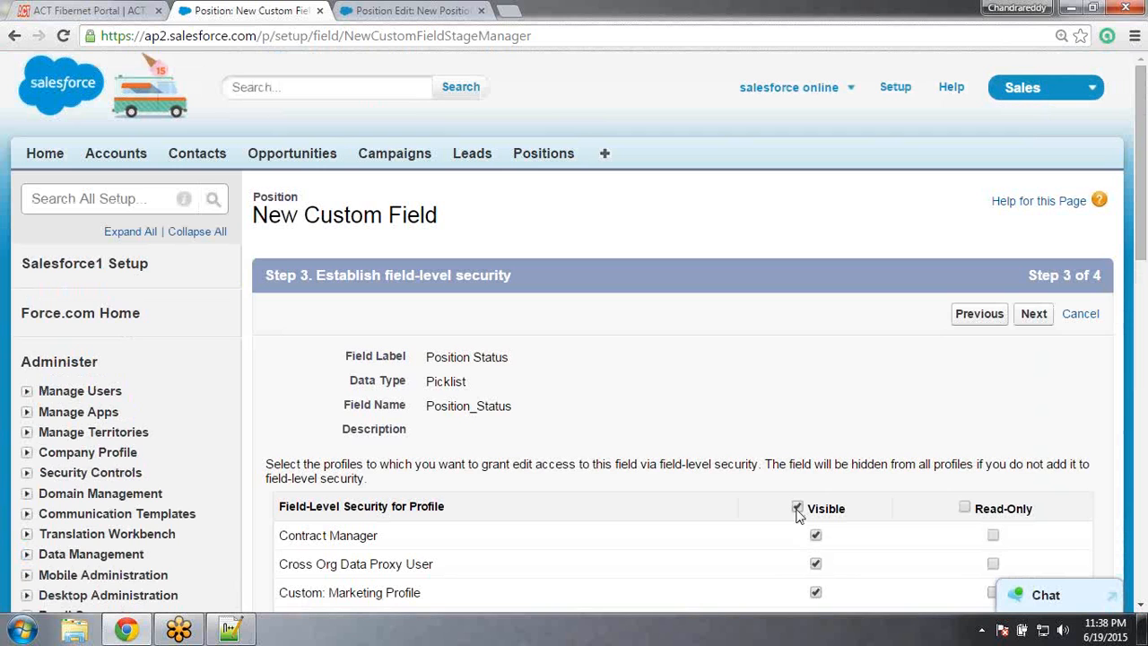
pyautogui.click(1034, 315)
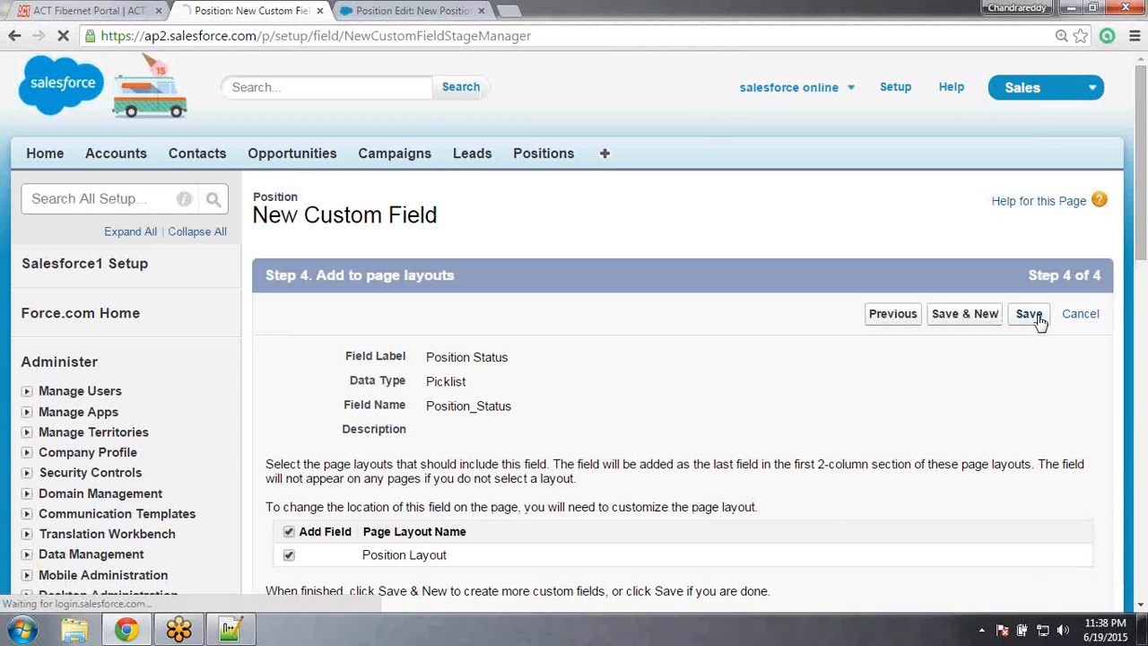
pyautogui.click(1032, 321)
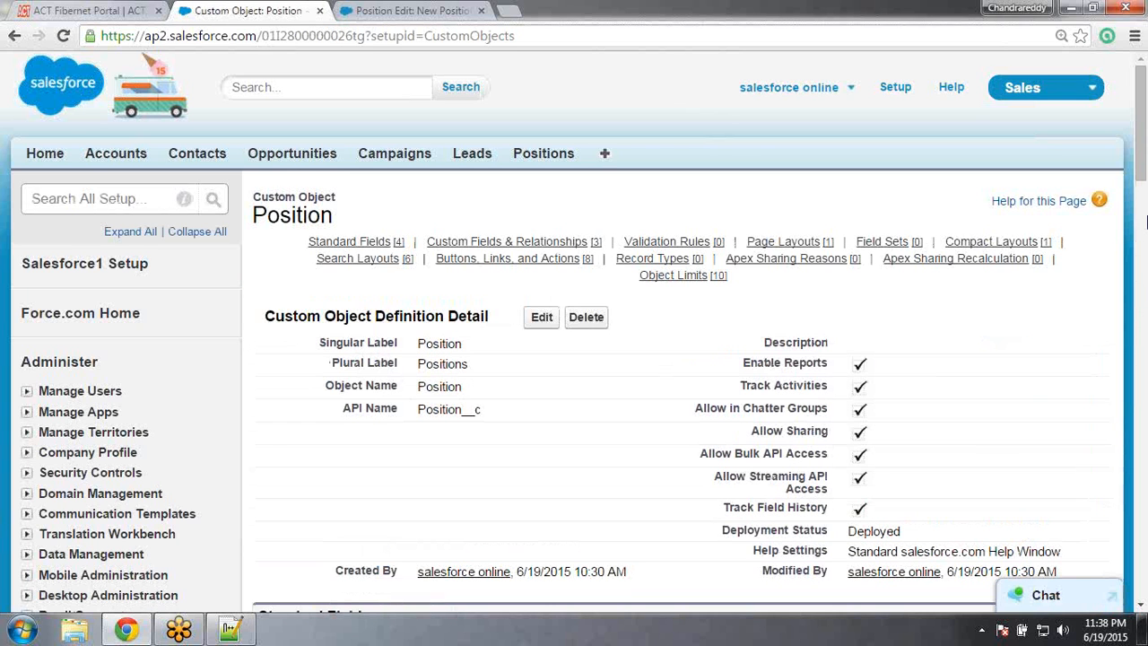
# Review the Position custom fields list, then reload the new Position form and view the default and available Position Status values
pyautogui.moveTo(1141, 142); pyautogui.dragTo(1144, 260)
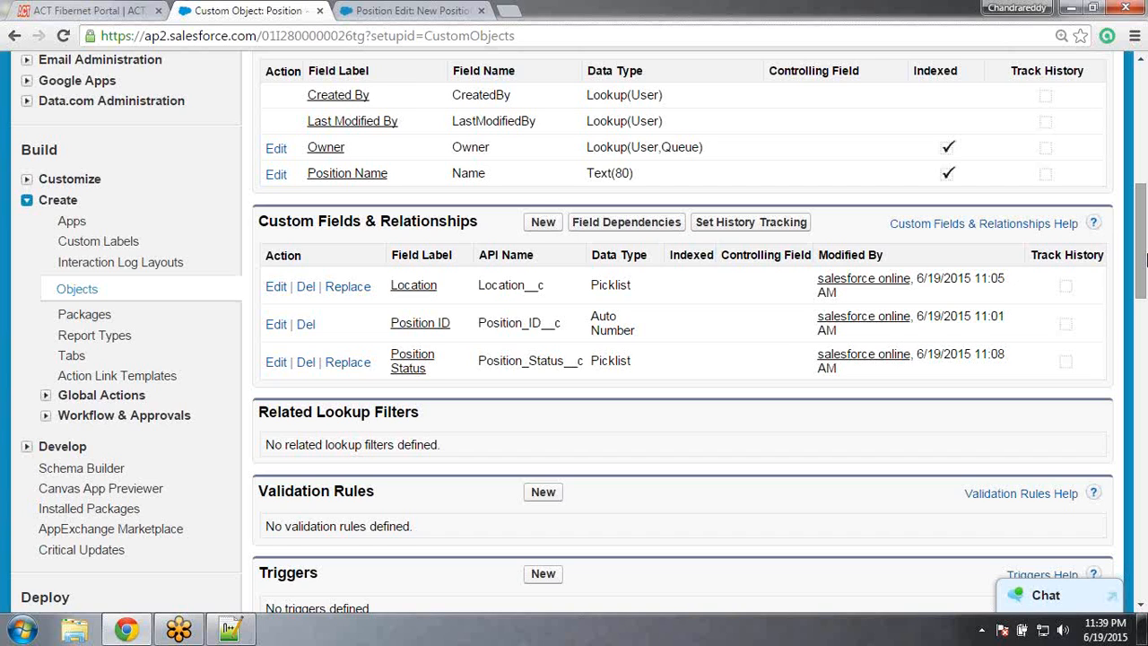
pyautogui.click(417, 16)
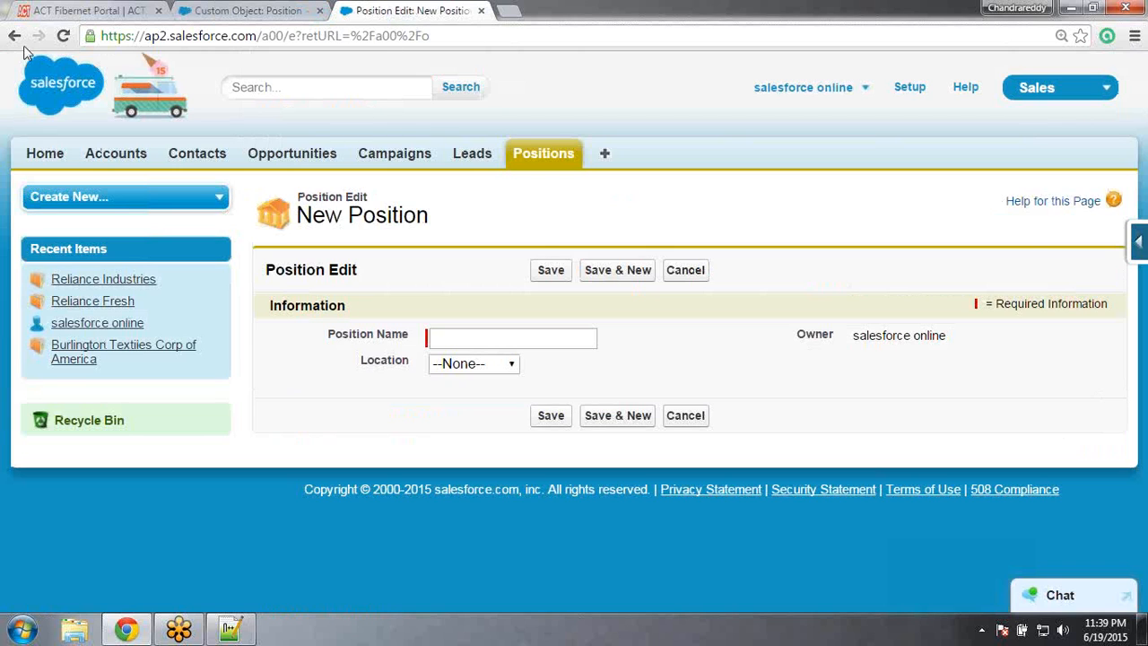
pyautogui.click(63, 37)
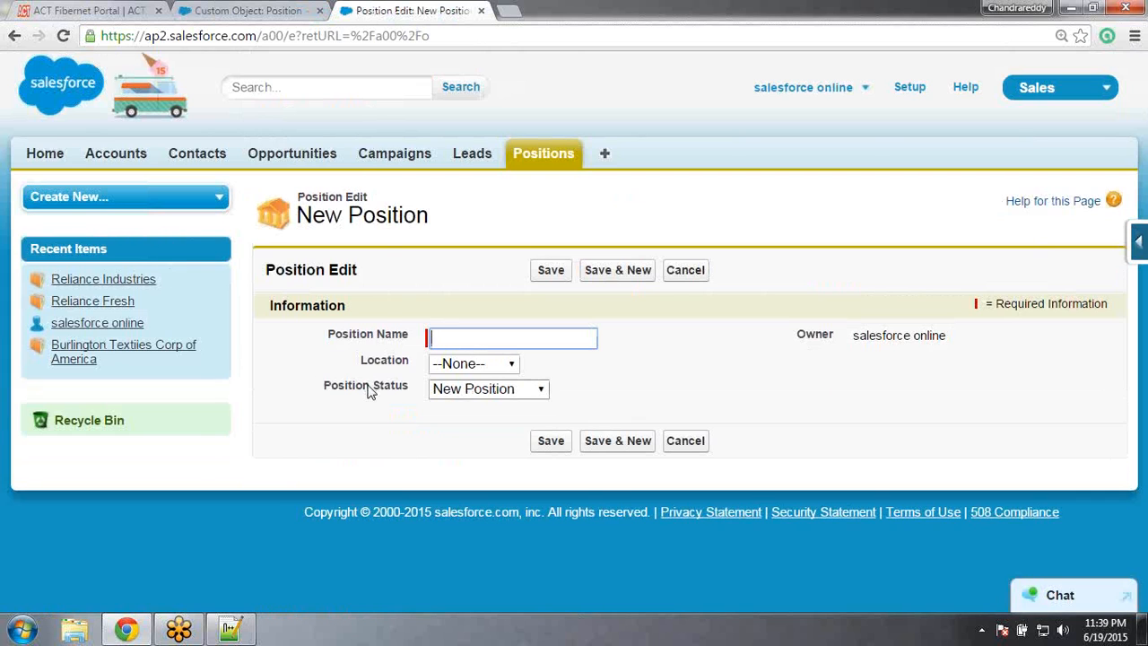
pyautogui.click(551, 154)
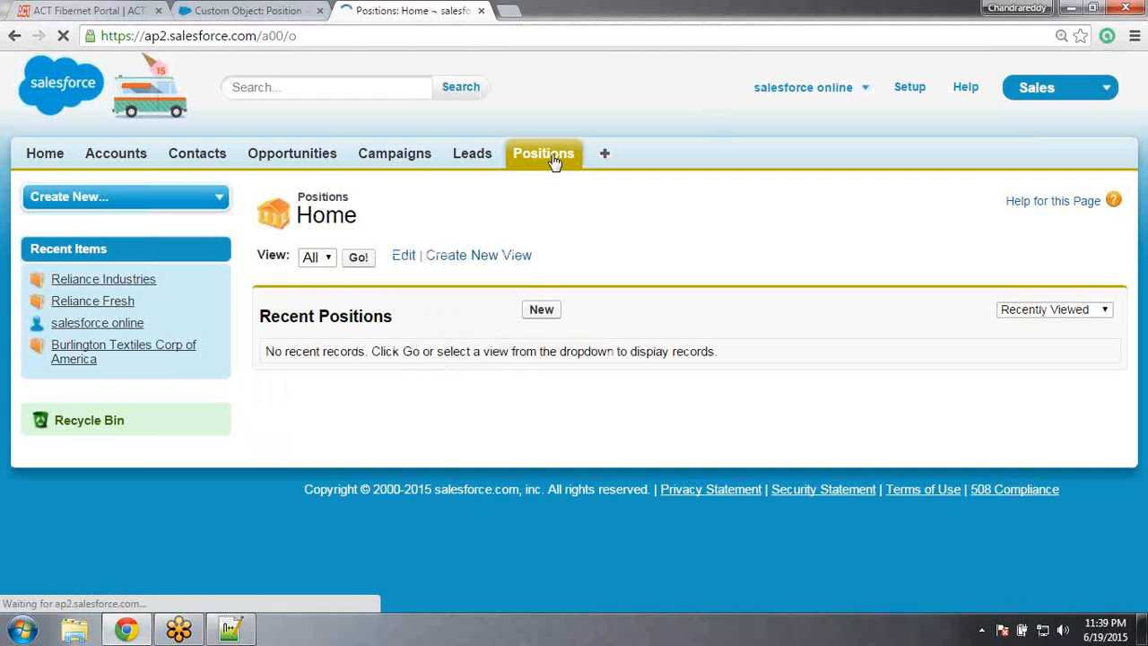
pyautogui.click(538, 312)
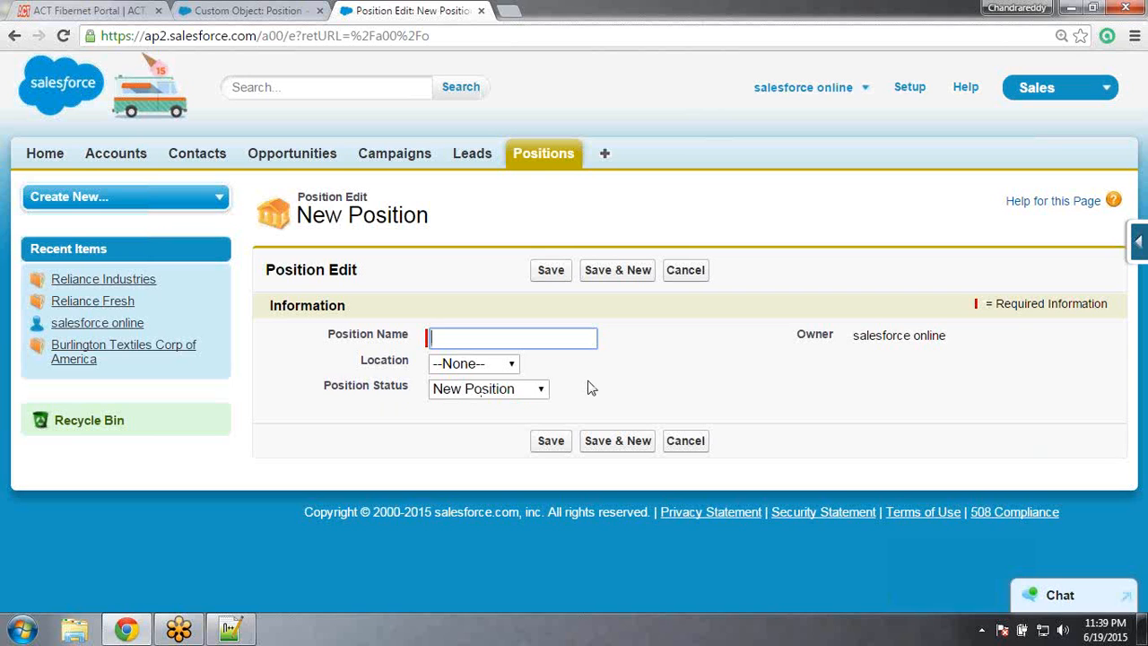
pyautogui.click(541, 391)
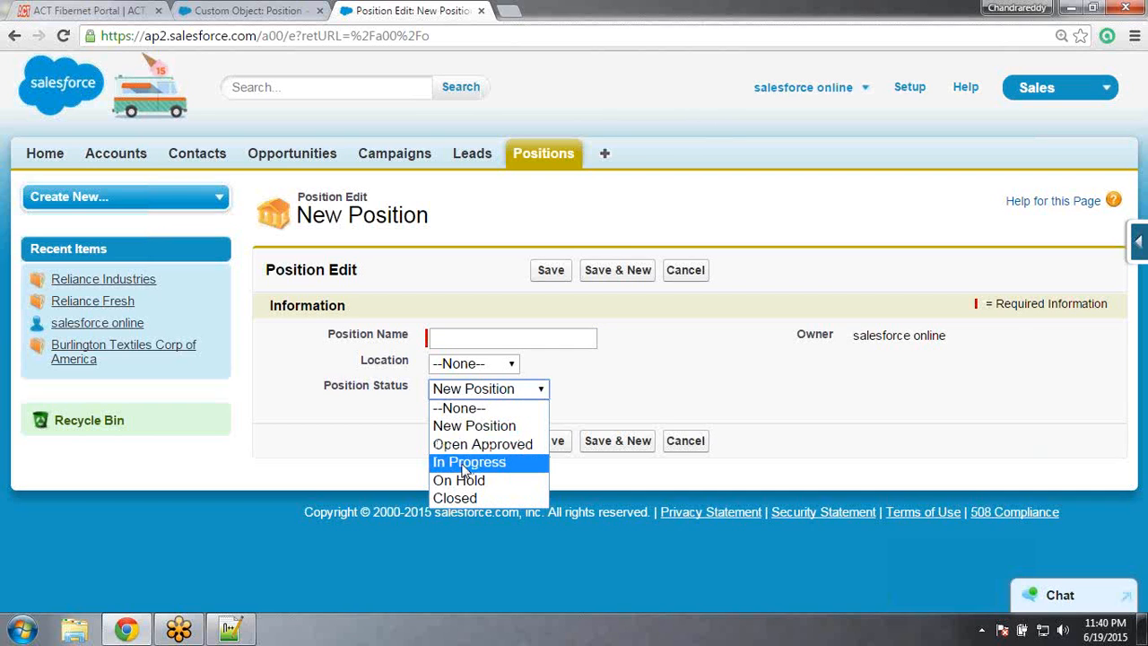
pyautogui.click(308, 360)
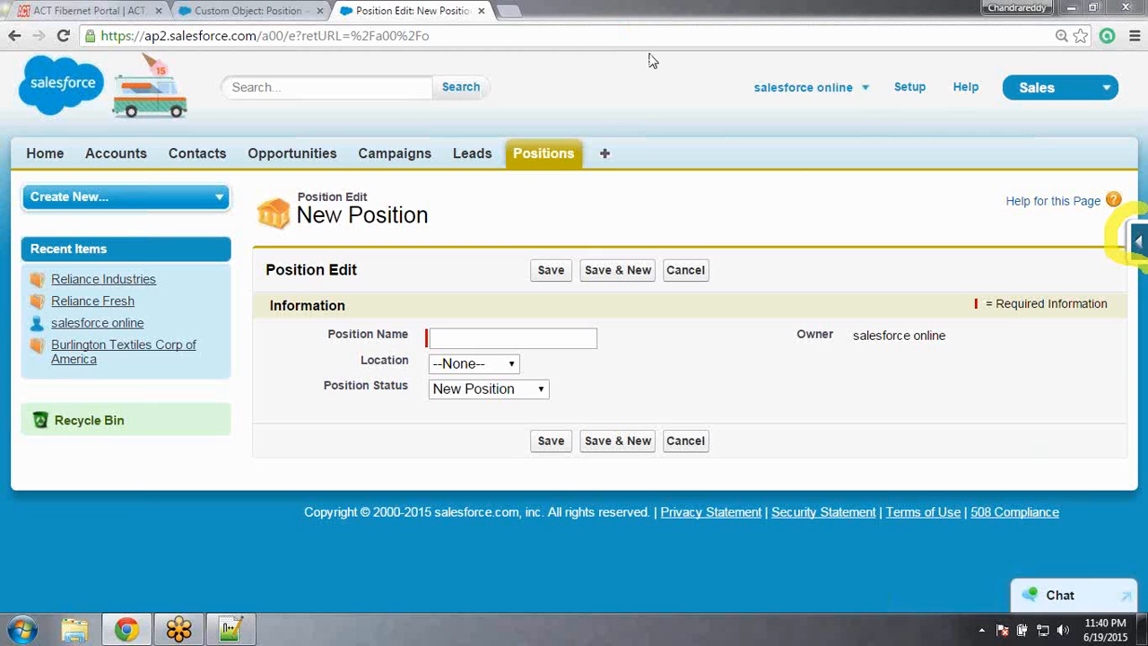
pyautogui.click(1140, 244)
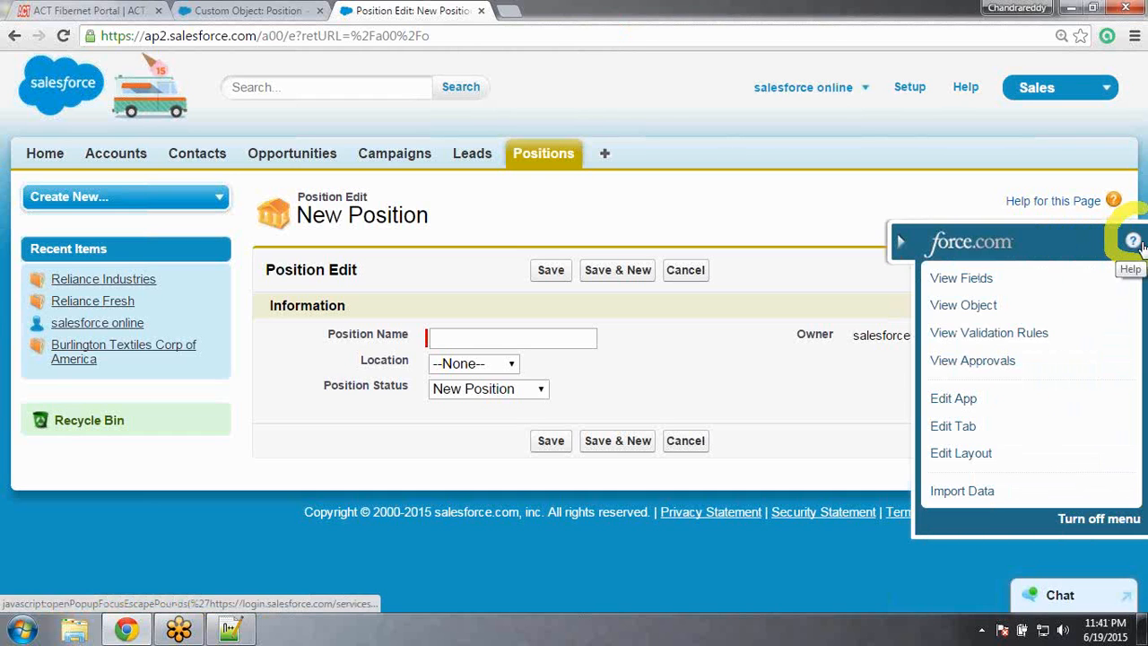
pyautogui.click(902, 244)
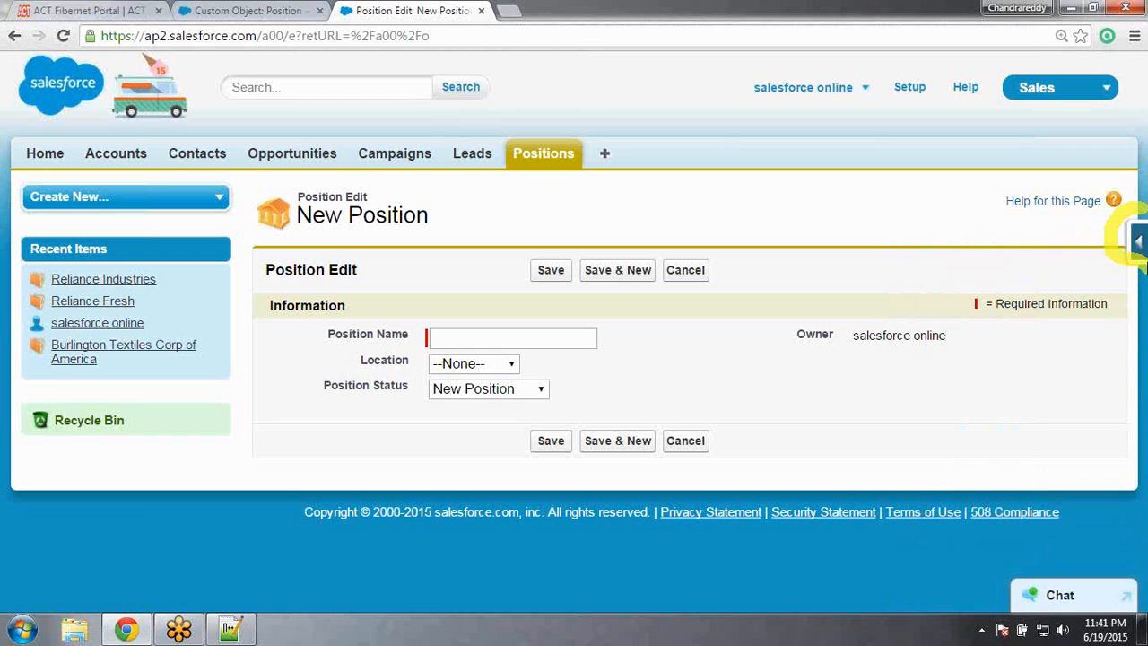
pyautogui.click(1142, 244)
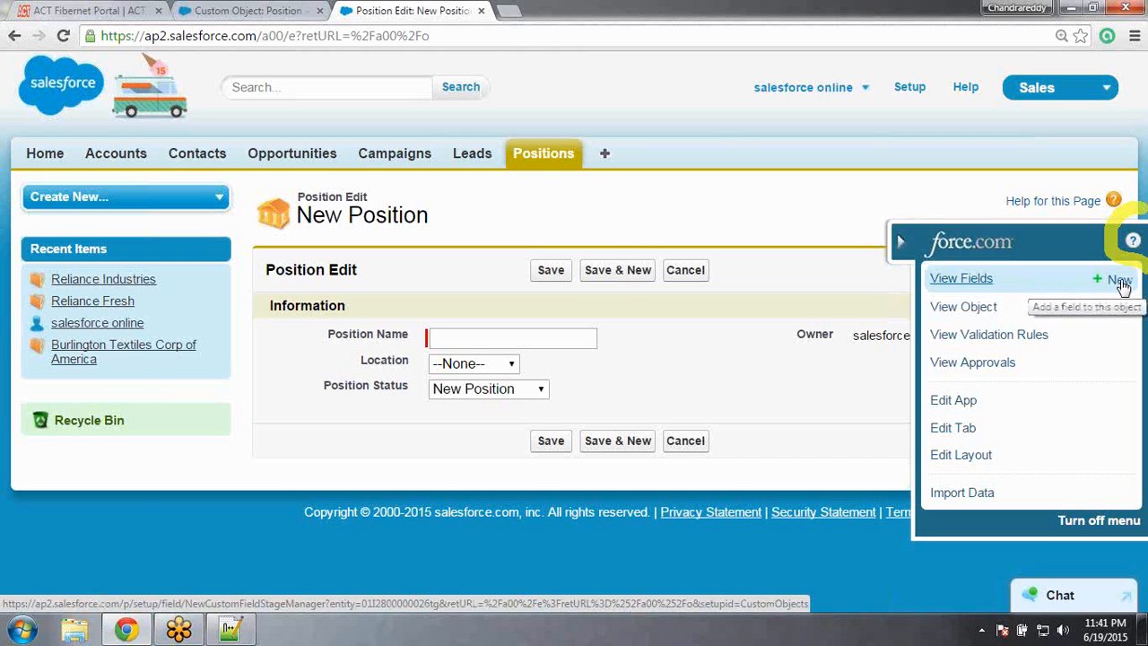
pyautogui.click(960, 279)
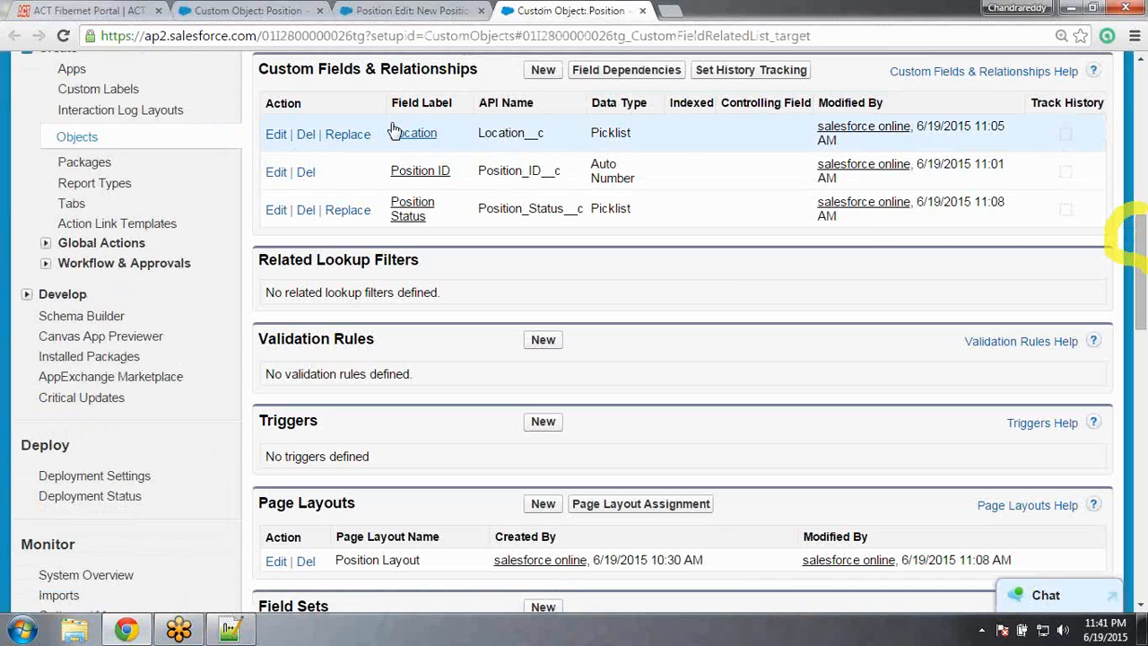
pyautogui.click(541, 72)
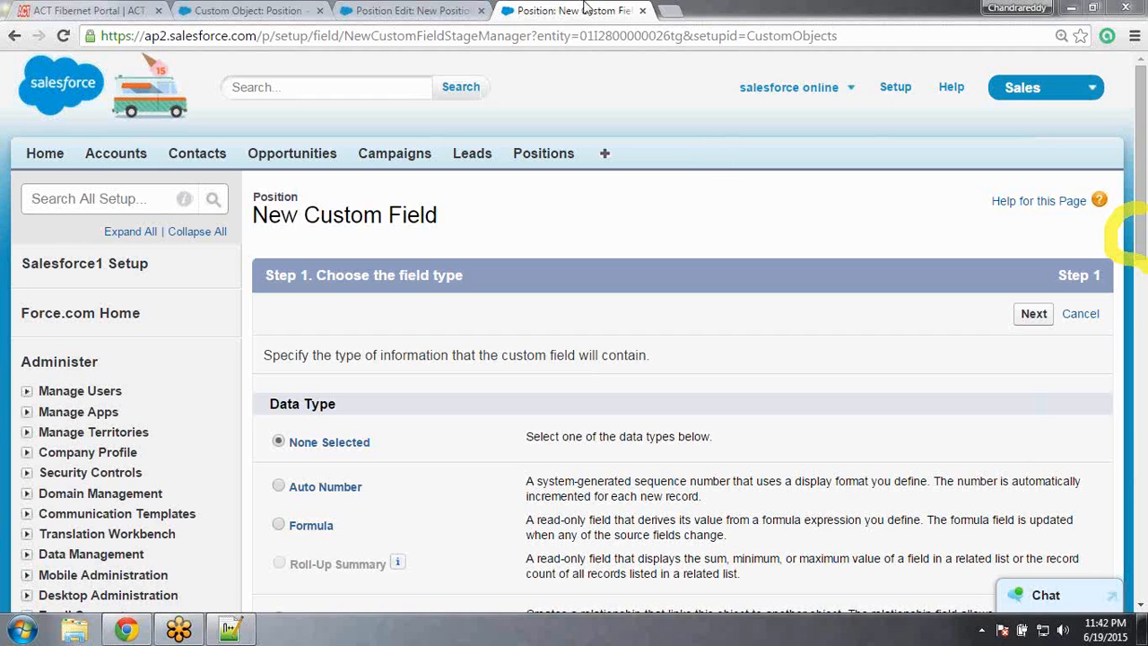
pyautogui.click(643, 11)
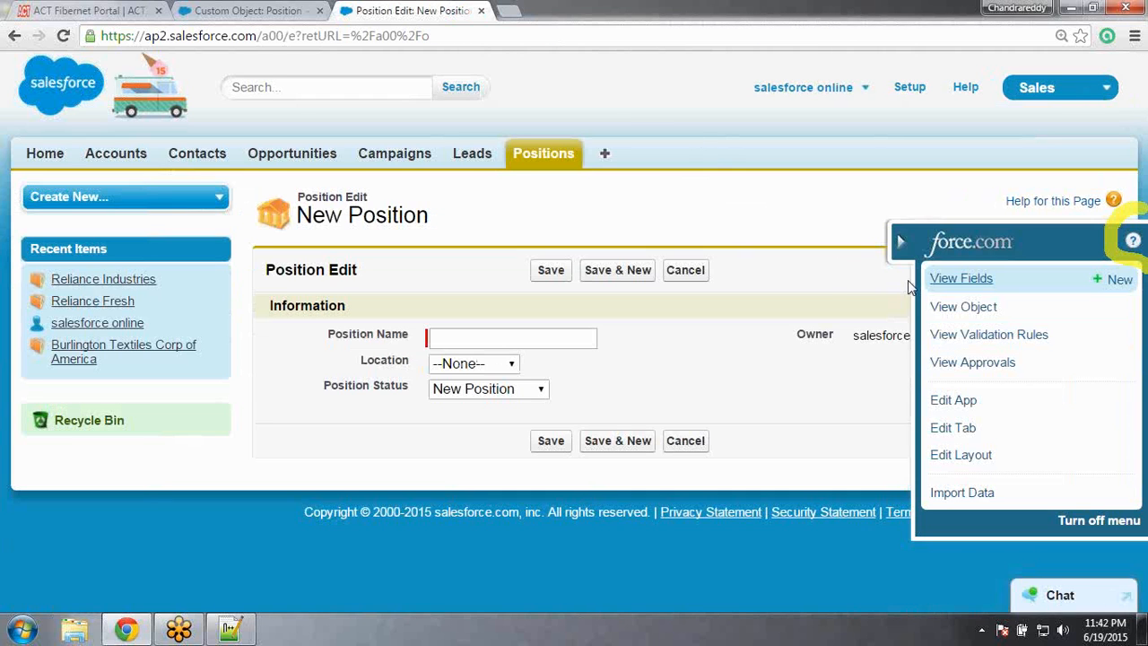
# Start a new custom field on the Position object with the Date data type and continue to its details
pyautogui.click(1119, 281)
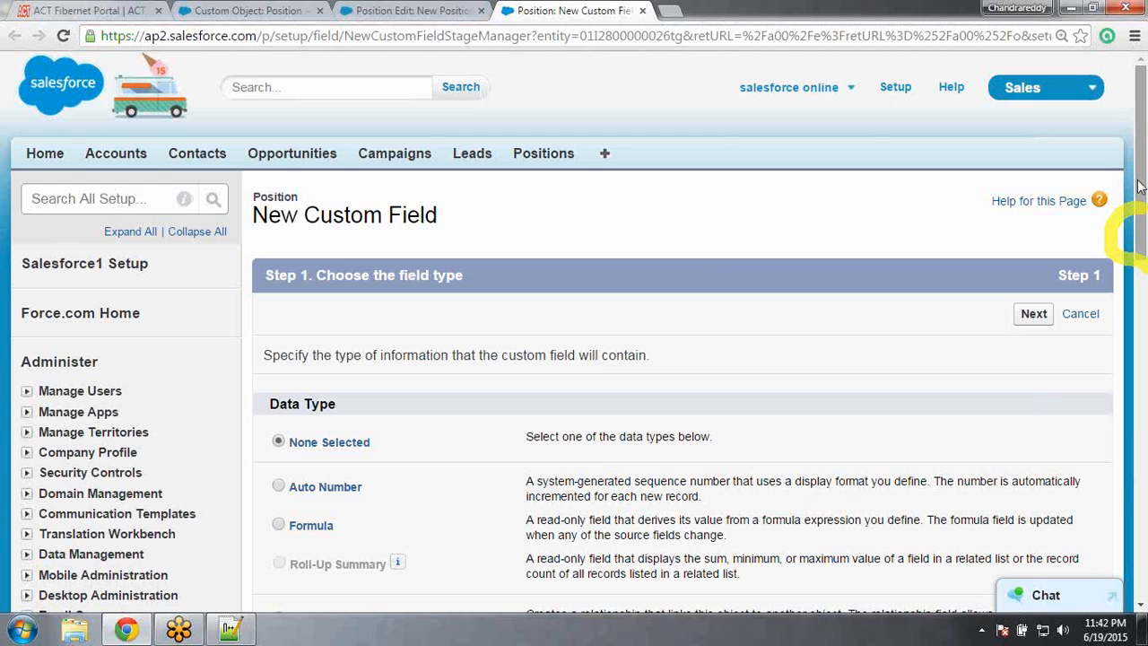
pyautogui.moveTo(1139, 185); pyautogui.dragTo(1143, 299)
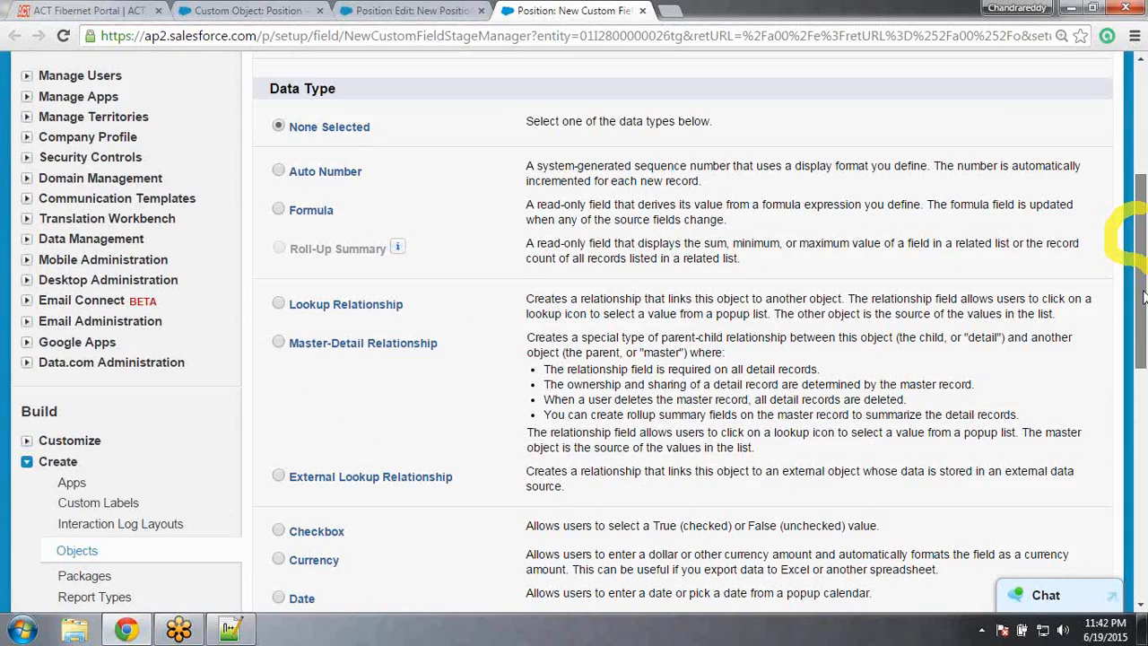
pyautogui.scroll(-1, 1142, 272)
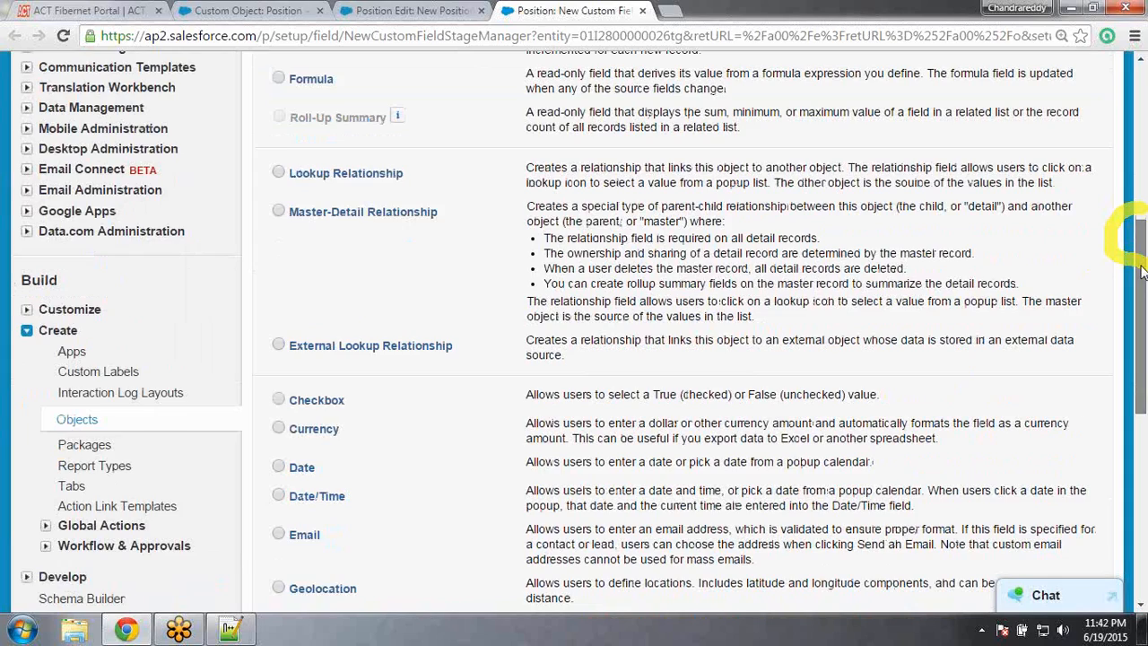
pyautogui.click(279, 468)
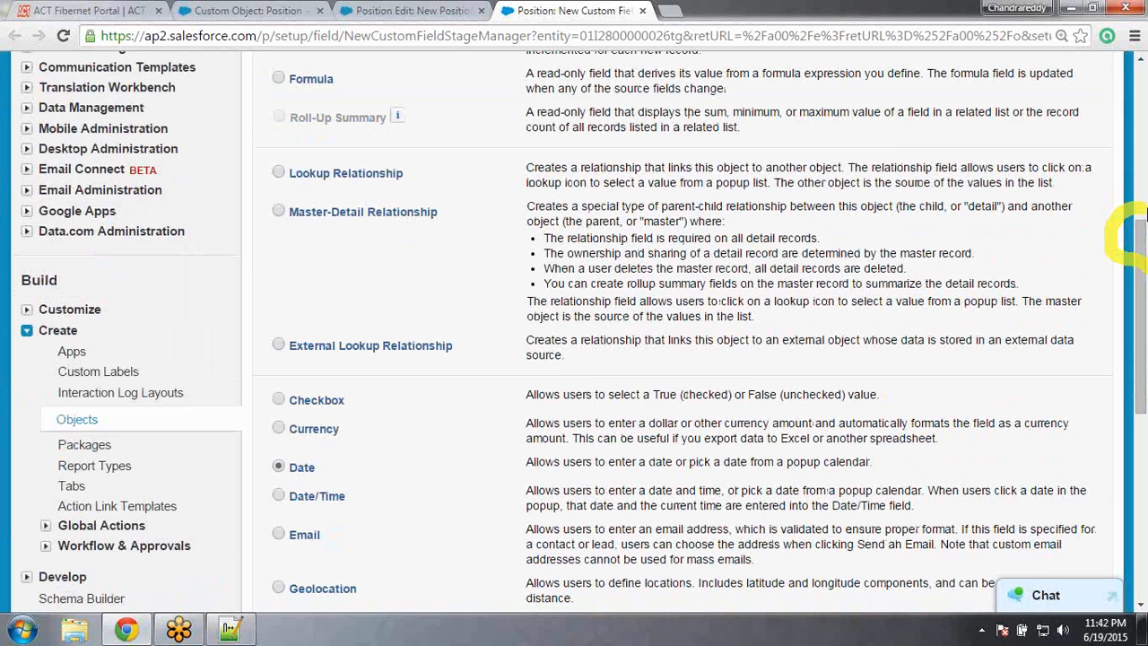
pyautogui.moveTo(1141, 243); pyautogui.dragTo(1142, 145)
pyautogui.click(1034, 151)
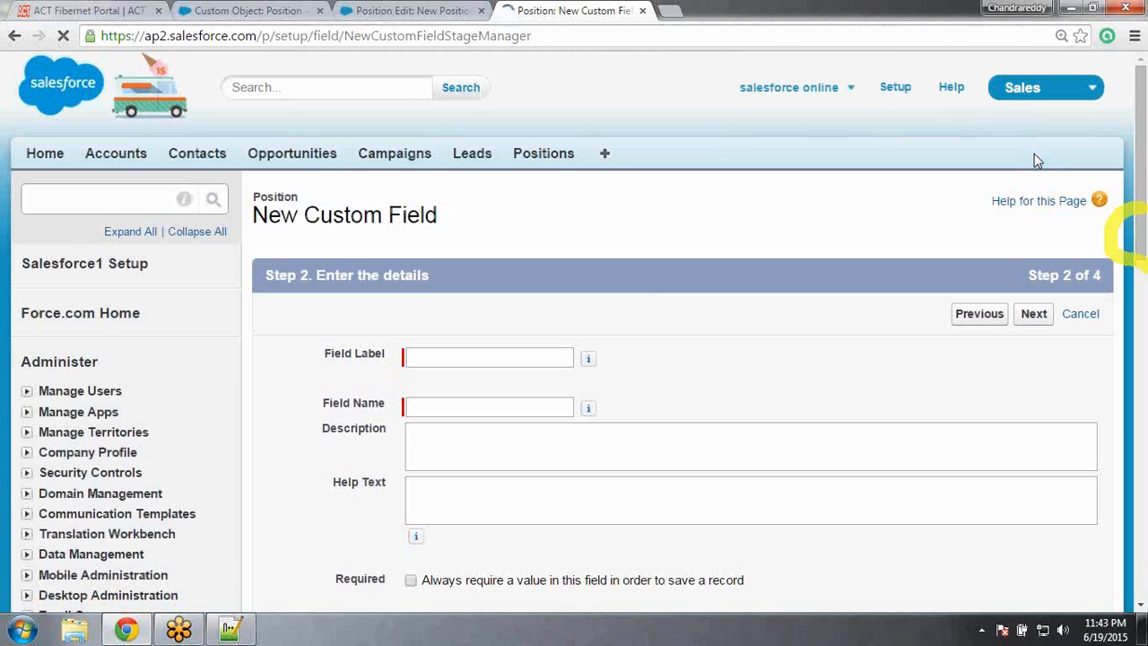
# Label the new date field Open Date with the field name Open_Date, leaving the description and help text empty
pyautogui.click(492, 357)
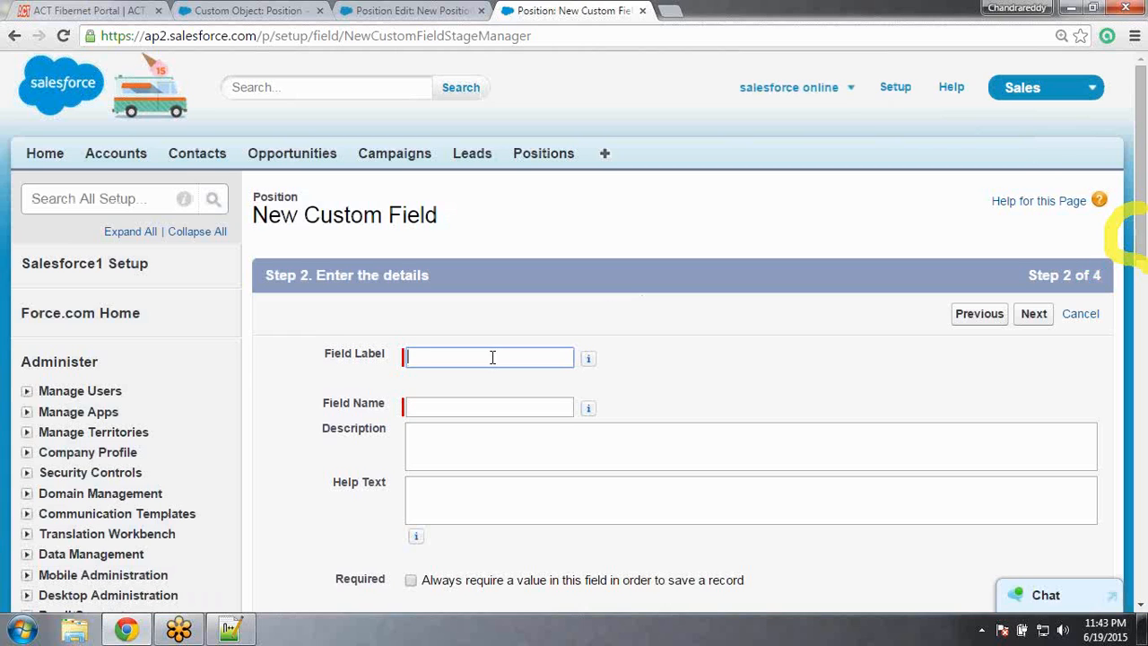
pyautogui.write('Open D')
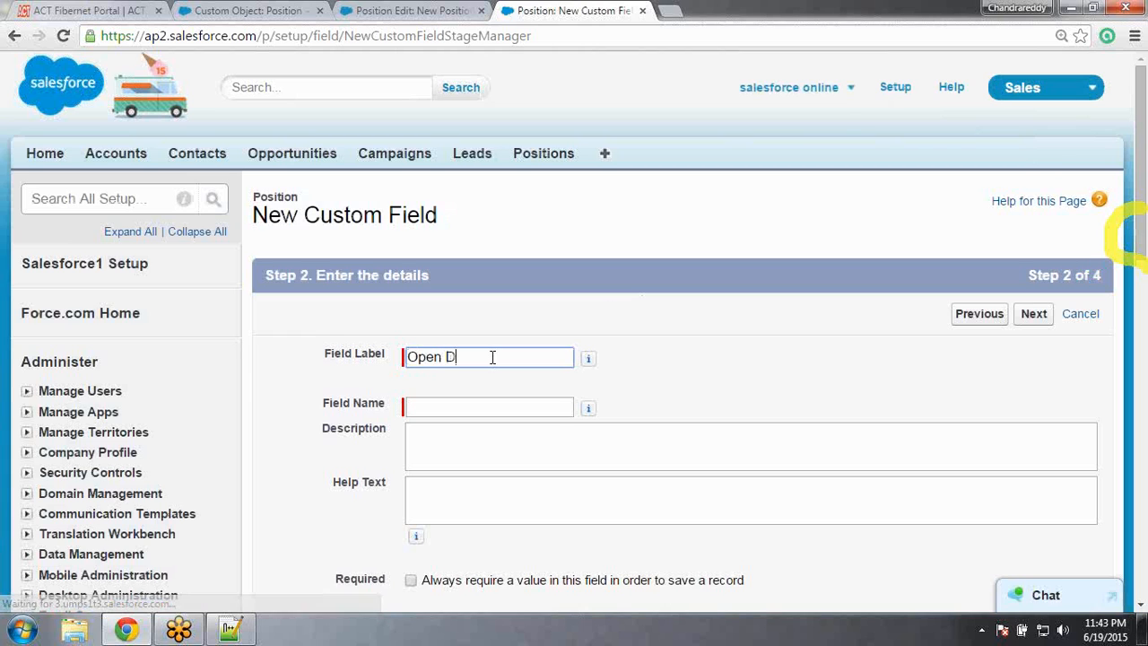
pyautogui.write('ate')
pyautogui.press('Tab')
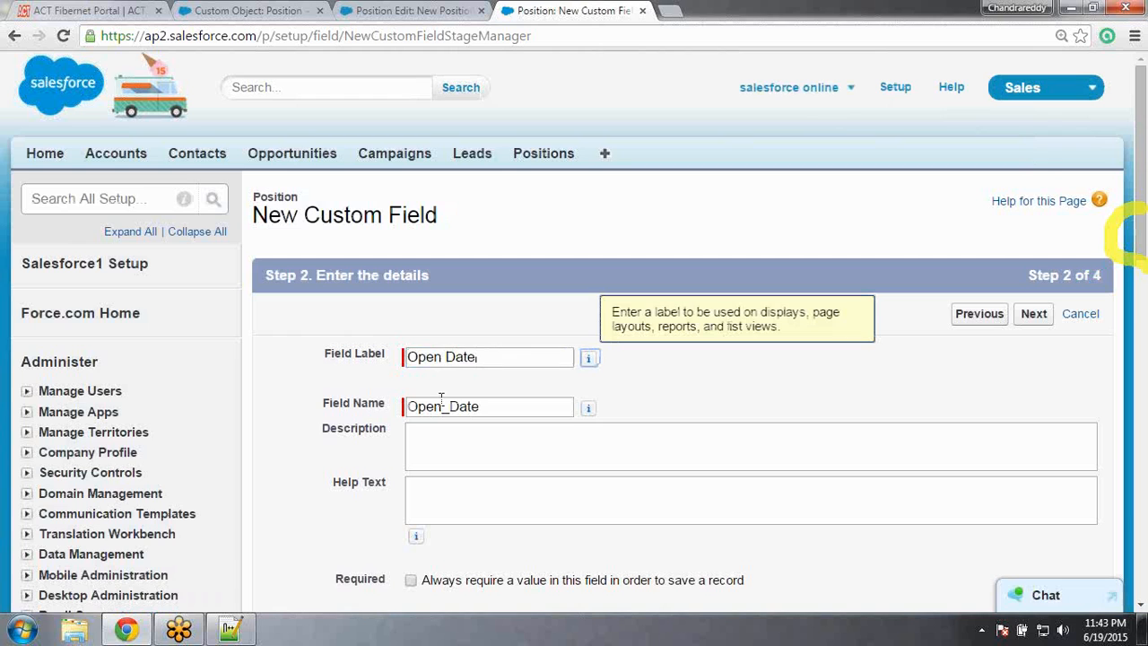
pyautogui.click(431, 446)
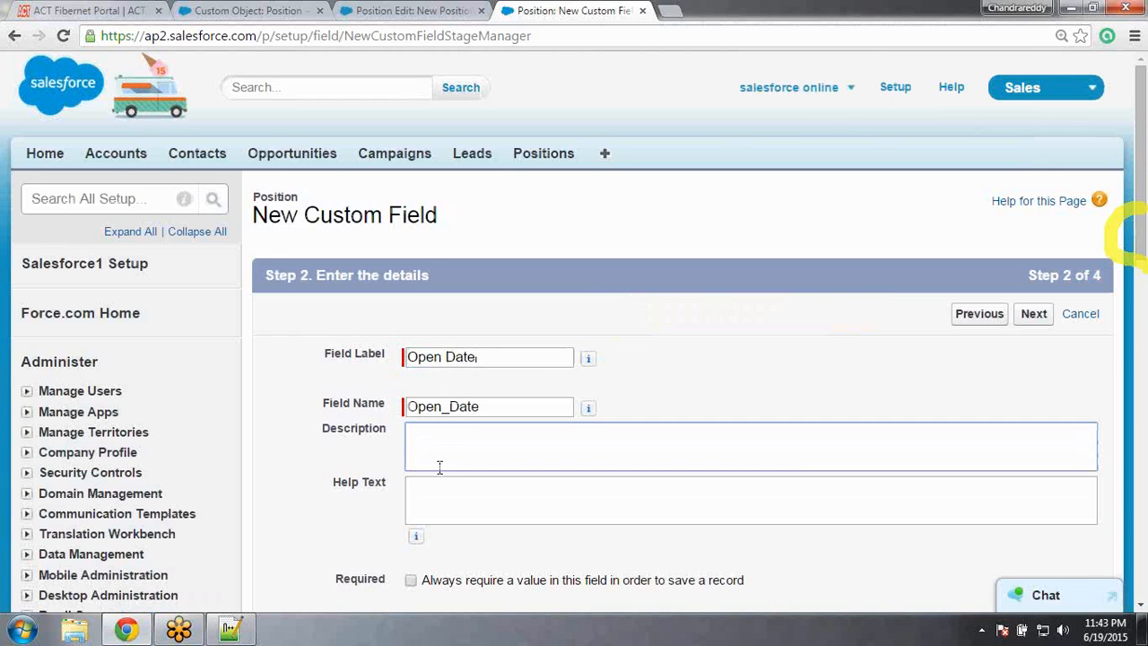
pyautogui.click(490, 502)
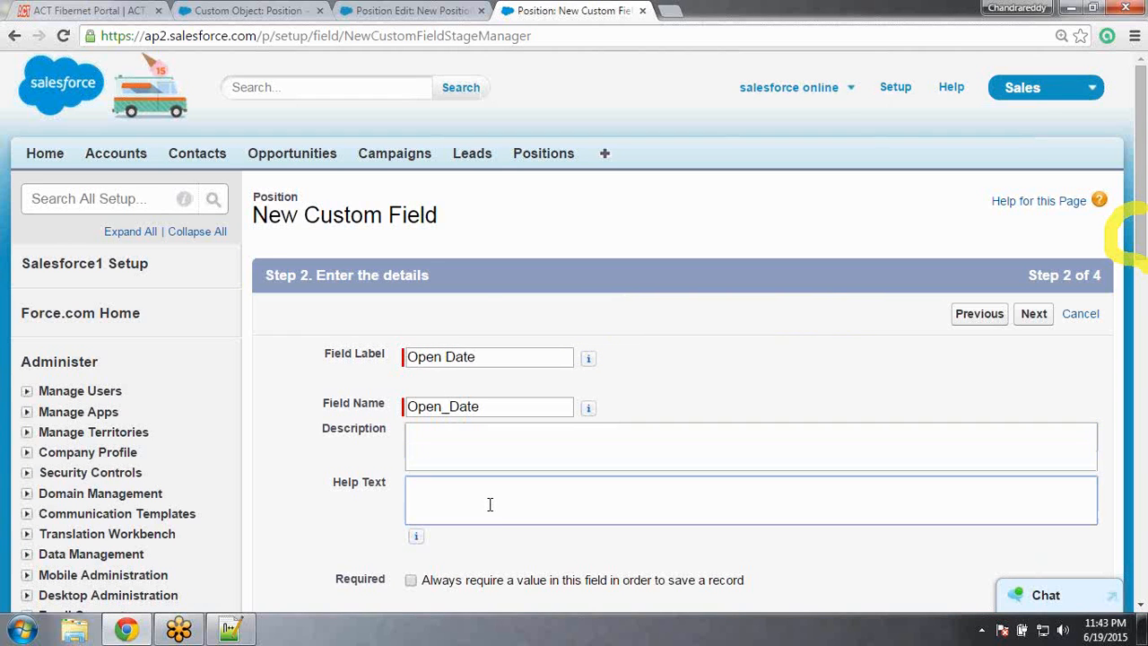
# Make the Open Date field always require a value in order to save a record
pyautogui.moveTo(1144, 179); pyautogui.dragTo(1142, 226)
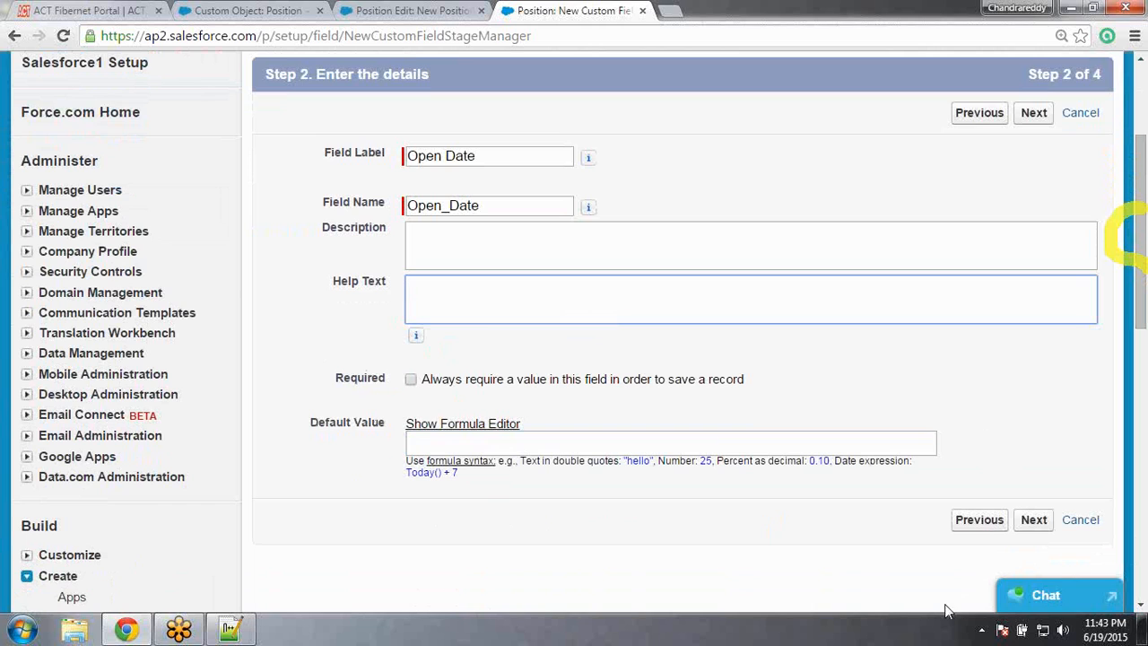
pyautogui.click(989, 606)
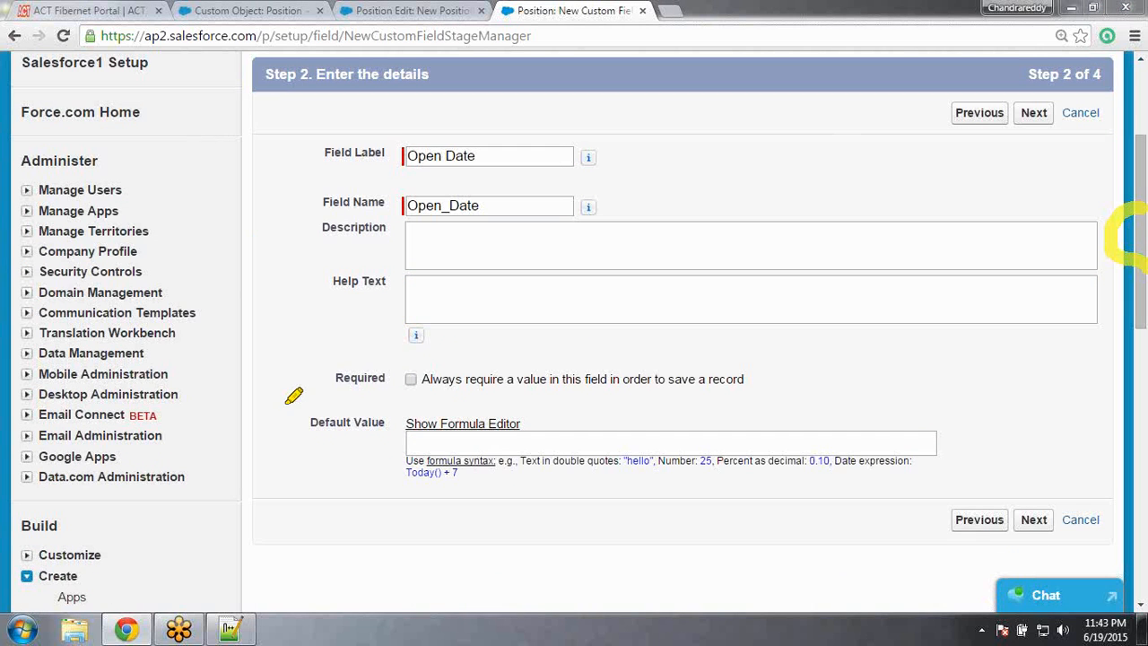
pyautogui.moveTo(342, 388)
pyautogui.mouseDown()
pyautogui.moveTo(542, 384)
pyautogui.moveTo(438, 345)
pyautogui.moveTo(321, 380)
pyautogui.moveTo(364, 389)
pyautogui.mouseUp()
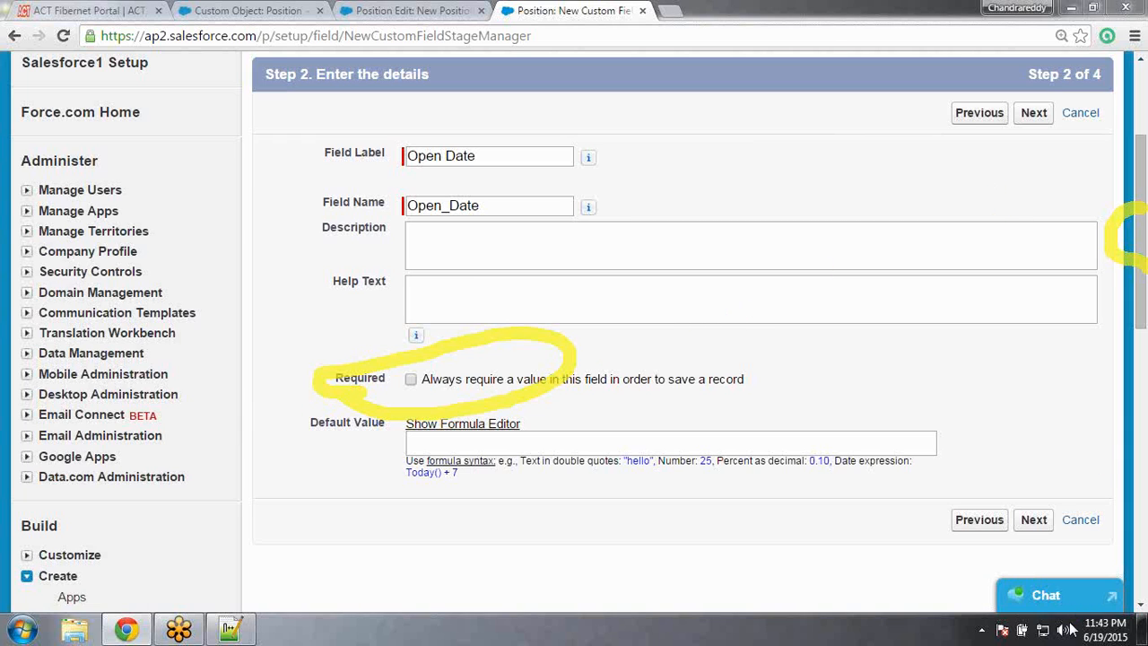
pyautogui.click(1023, 580)
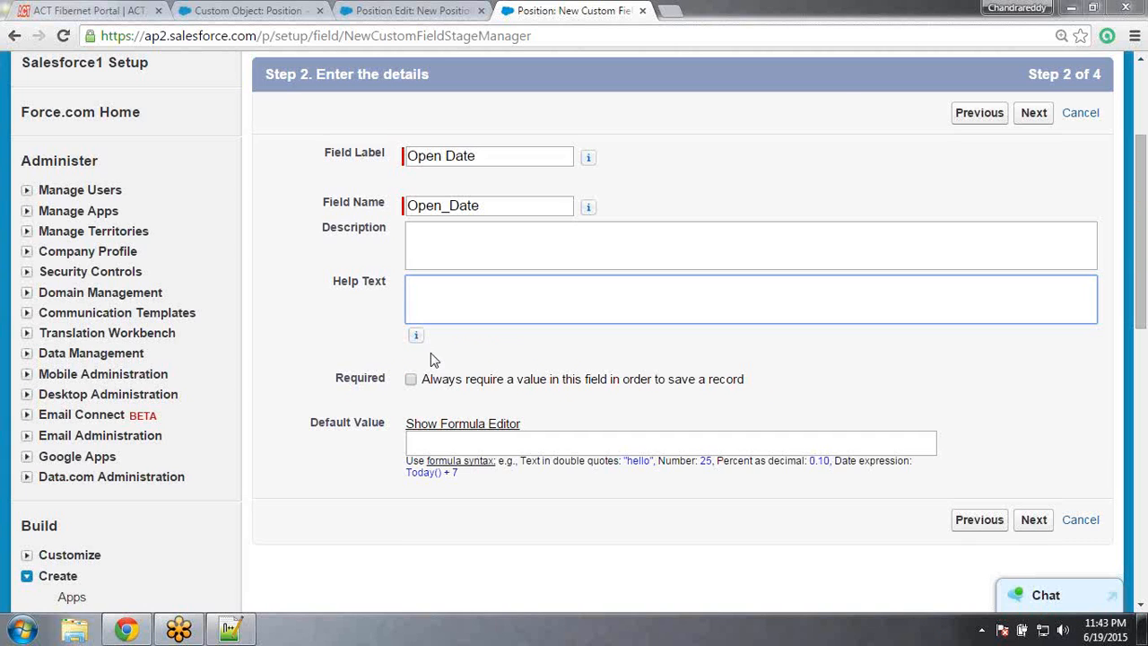
pyautogui.click(411, 380)
pyautogui.click(411, 379)
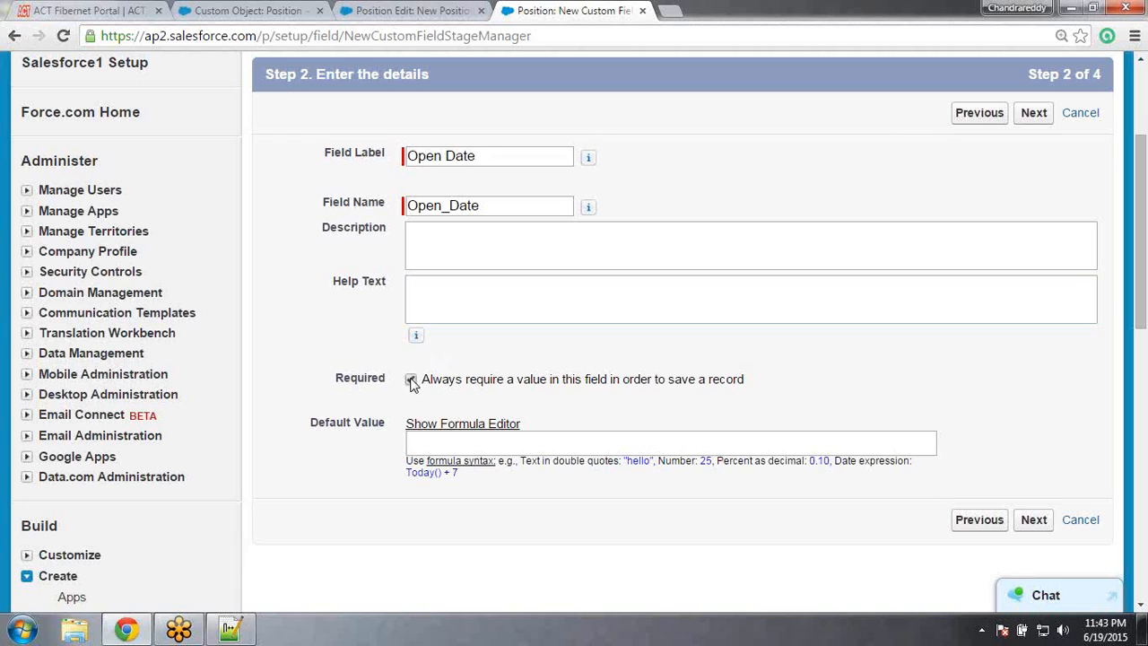
# Keep the default field-level security and page layout settings for Open Date and save the field
pyautogui.click(1034, 114)
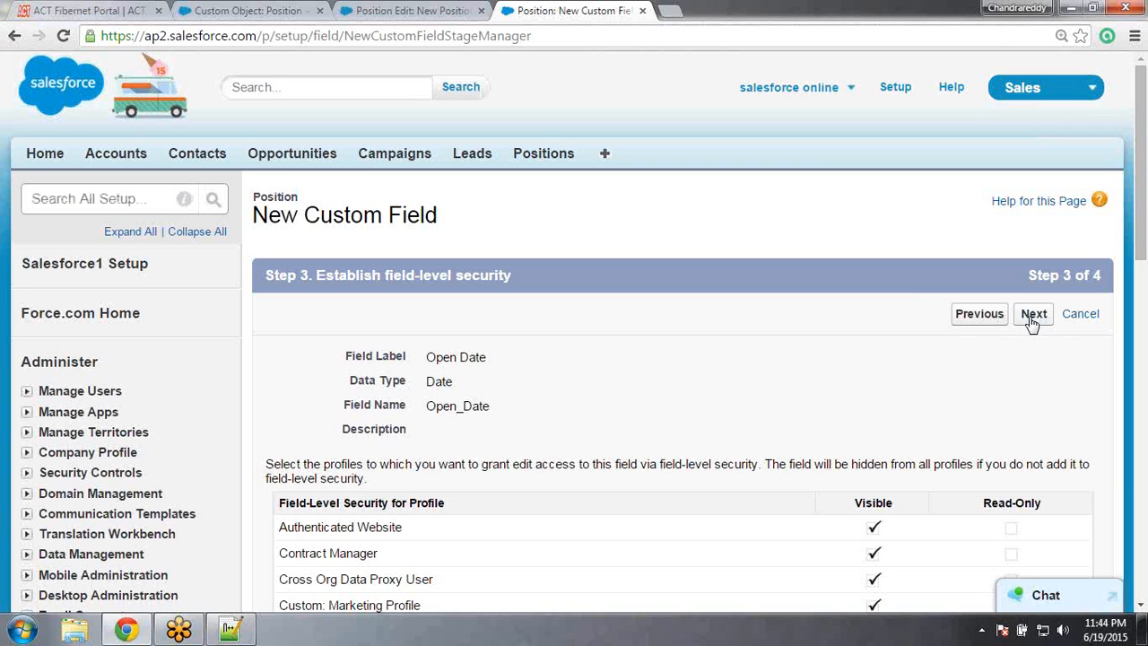
pyautogui.click(1033, 316)
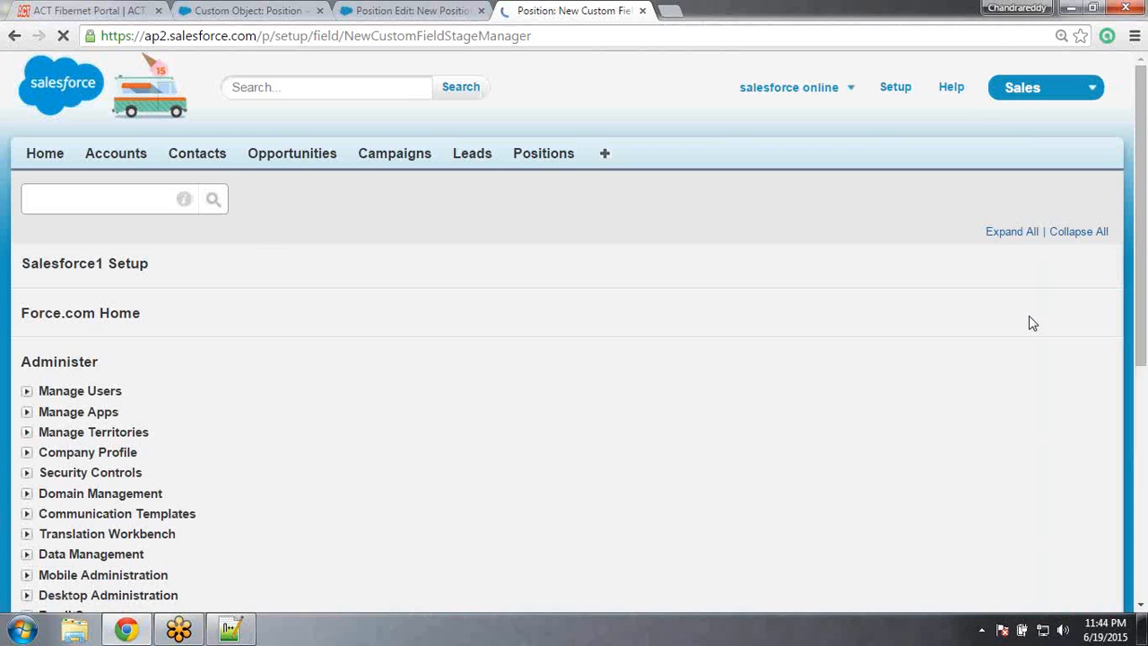
pyautogui.click(1029, 319)
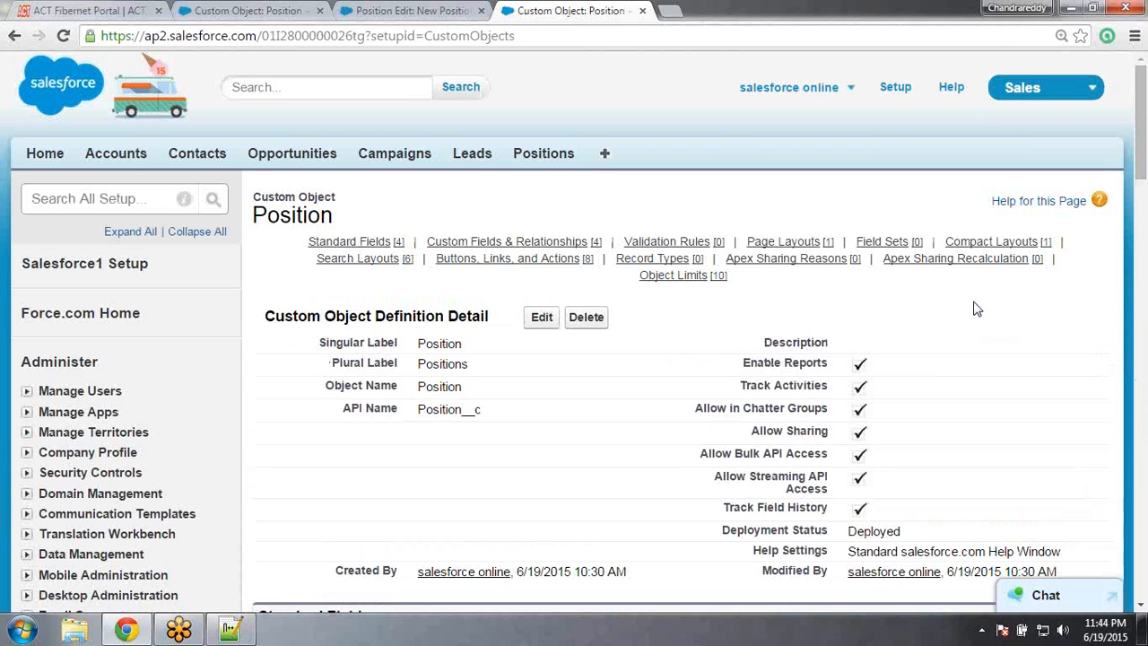
# Reload the new Position form and view the Open Date field and its calendar without choosing a date
pyautogui.click(386, 11)
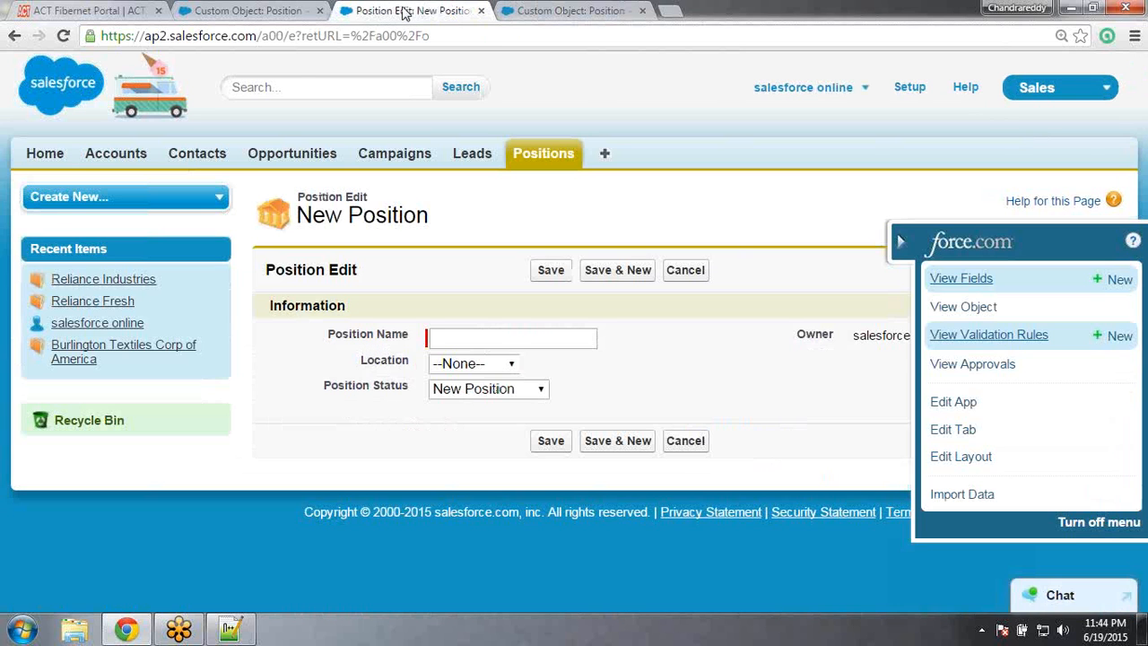
pyautogui.click(63, 37)
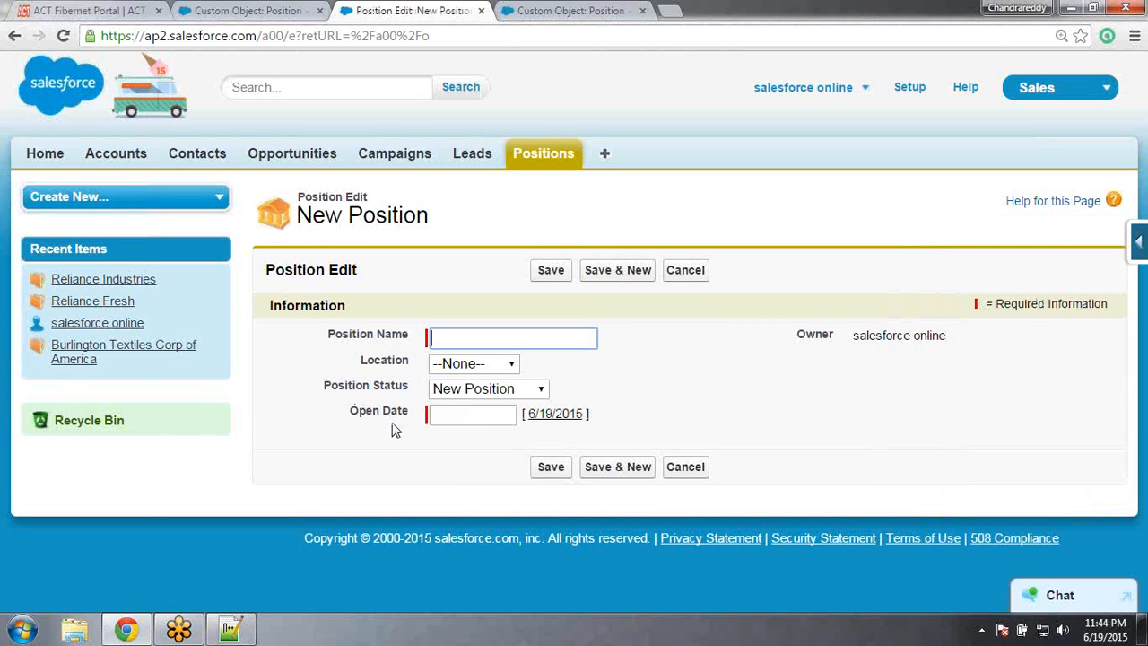
pyautogui.click(451, 416)
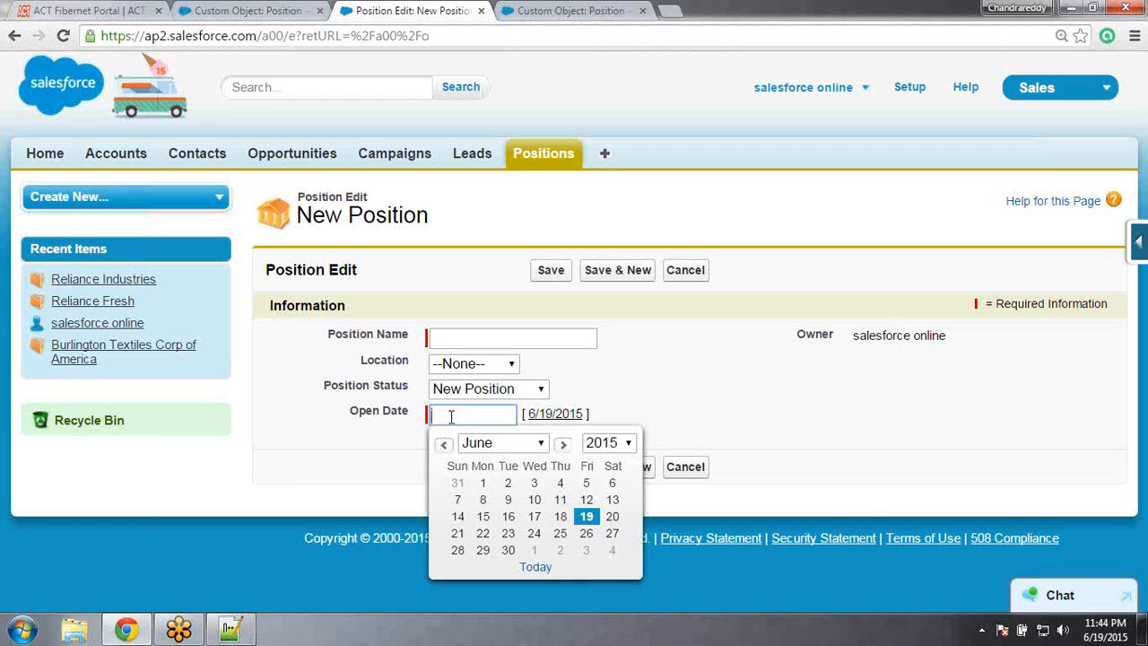
pyautogui.click(362, 359)
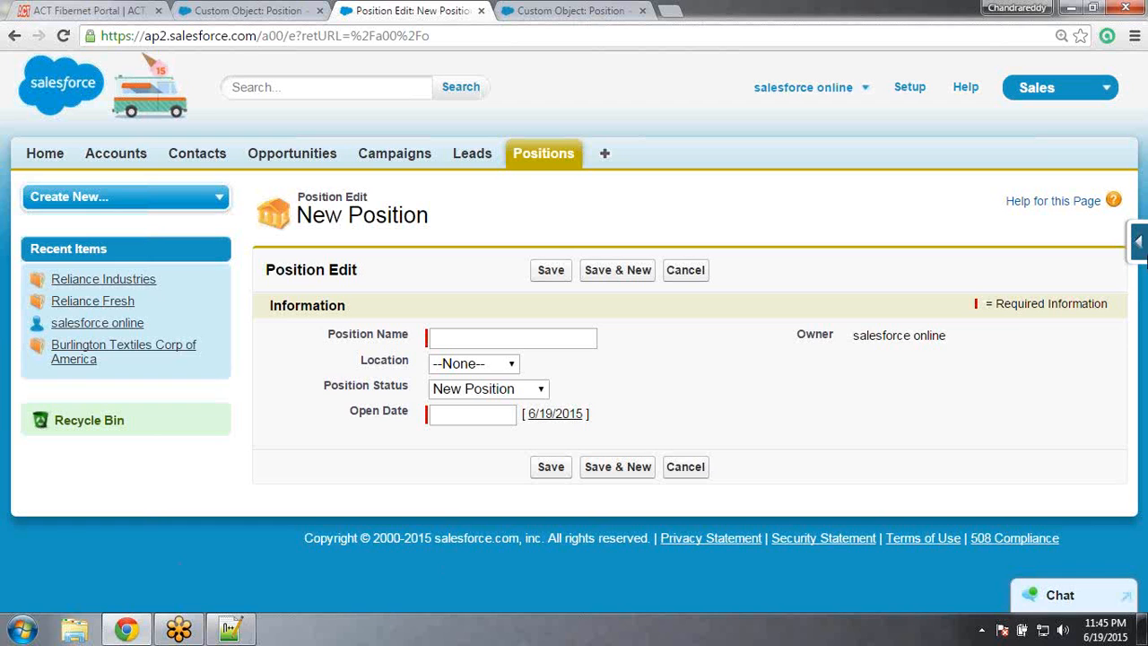
# Start another custom field on the Position object, choose the Date data type and continue to its details
pyautogui.moveTo(1137, 256)
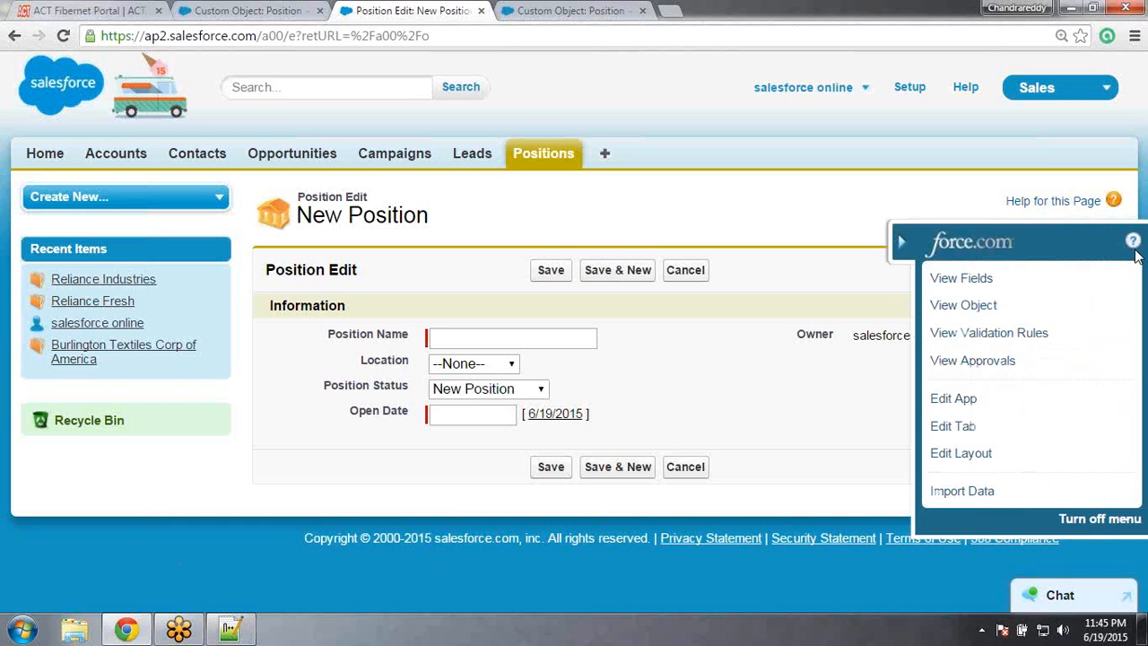
pyautogui.moveTo(1025, 278)
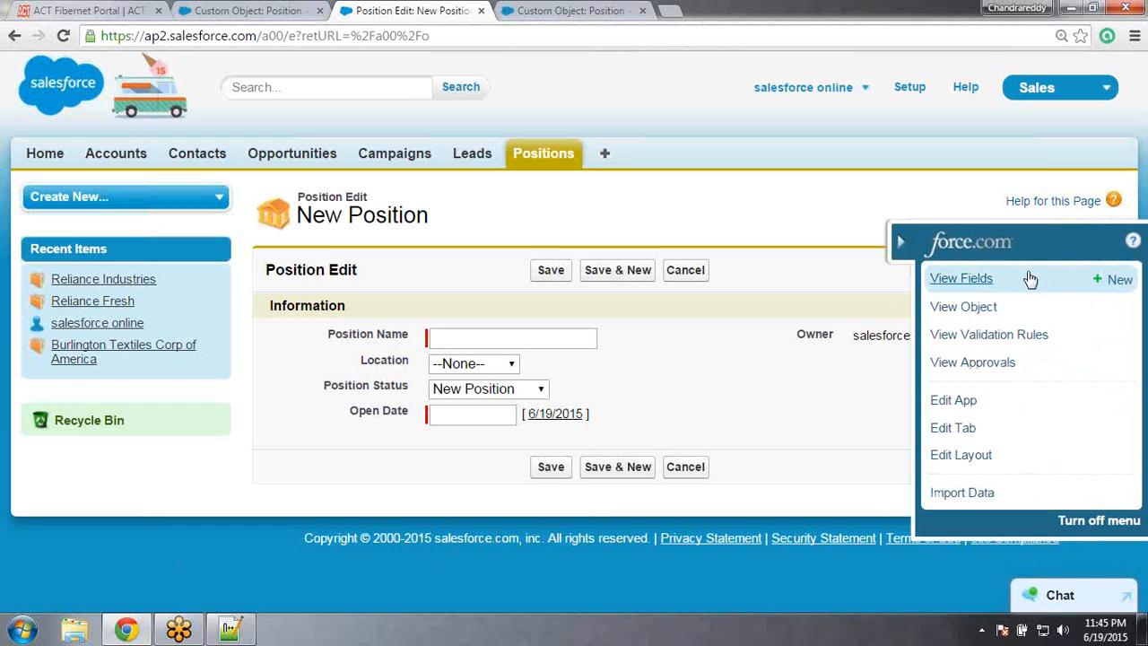
pyautogui.click(1118, 280)
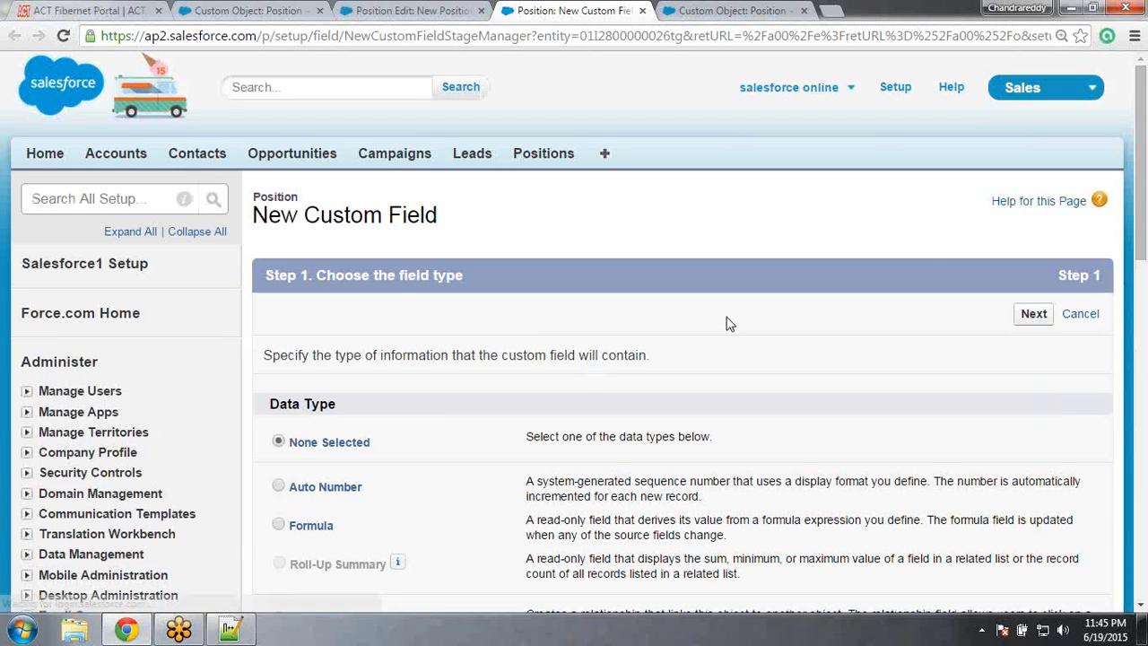
pyautogui.moveTo(1144, 113); pyautogui.dragTo(1143, 250)
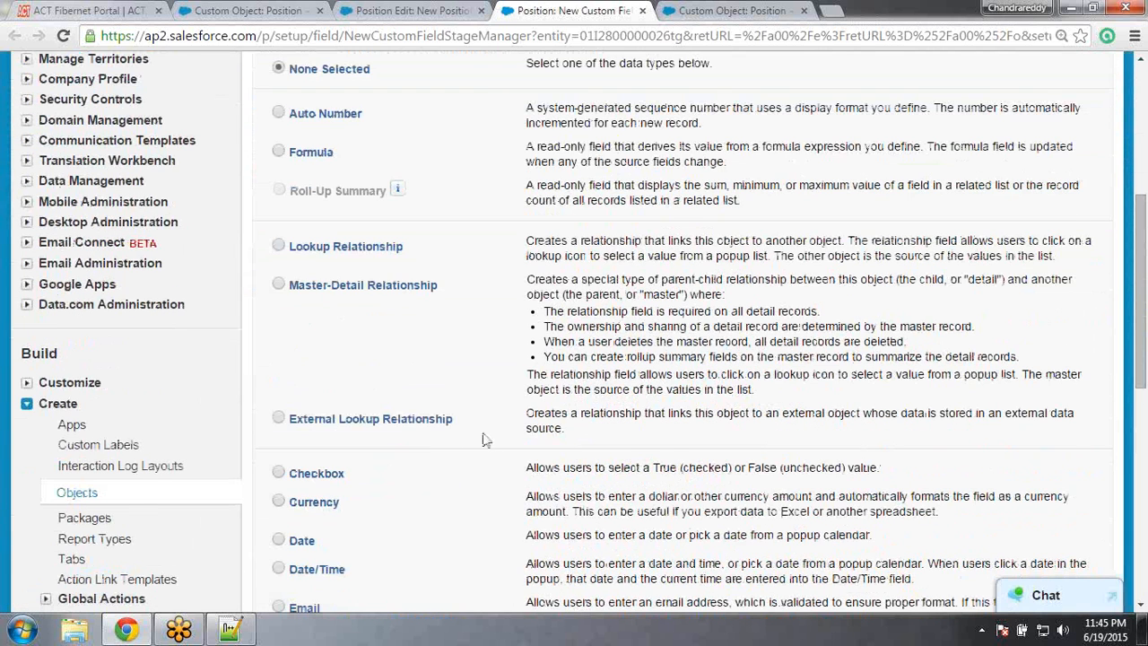
pyautogui.click(279, 541)
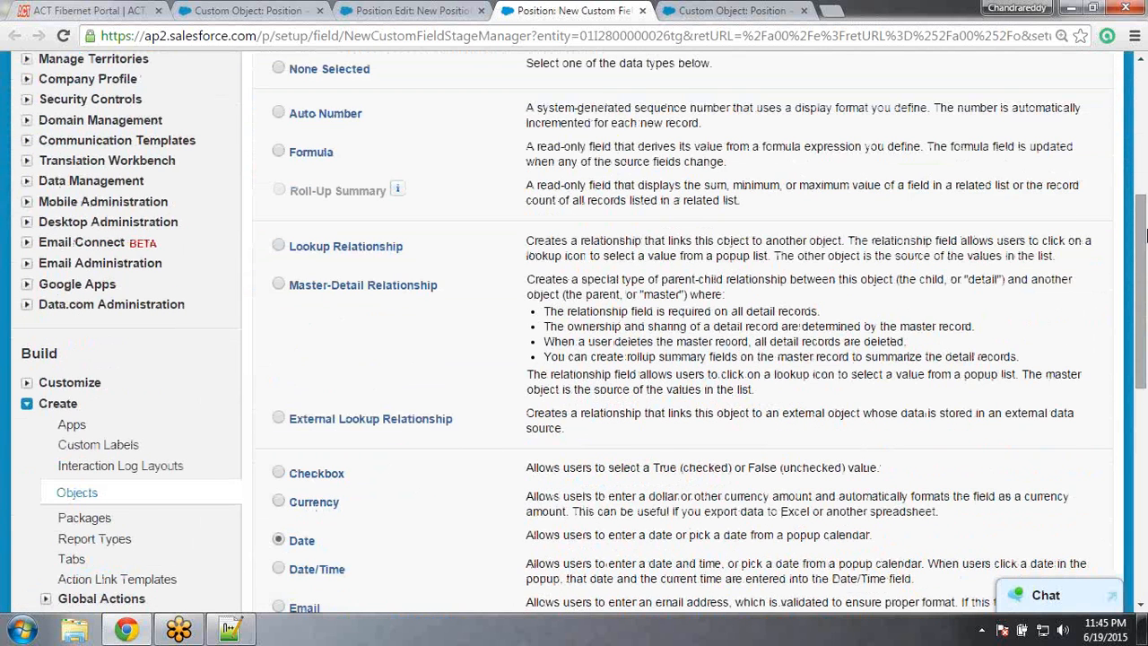
pyautogui.scroll(3, 1041, 202)
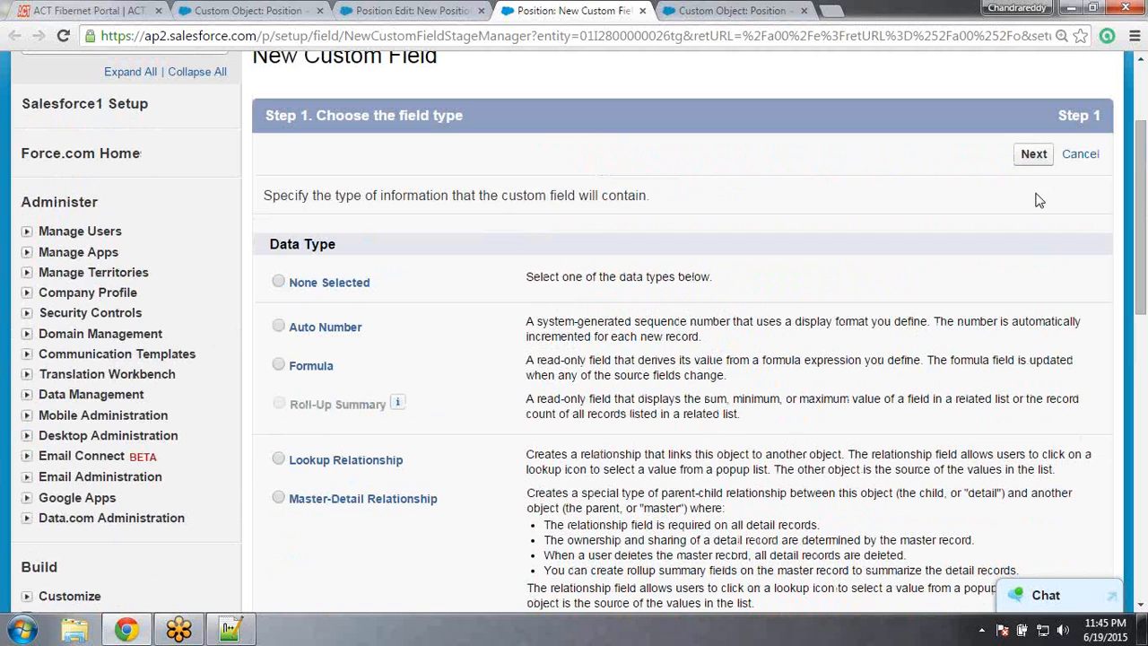
pyautogui.click(1034, 155)
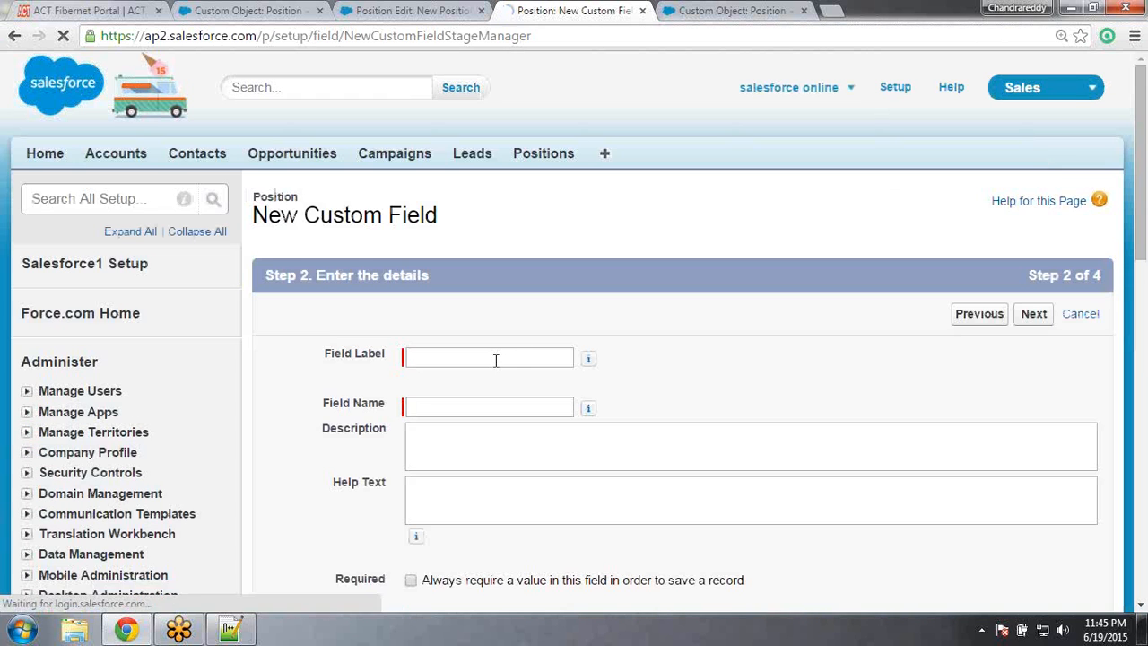
# Label the new date field Close date, keep its generated field name, and make it always require a value
pyautogui.click(494, 358)
pyautogui.write('clos')
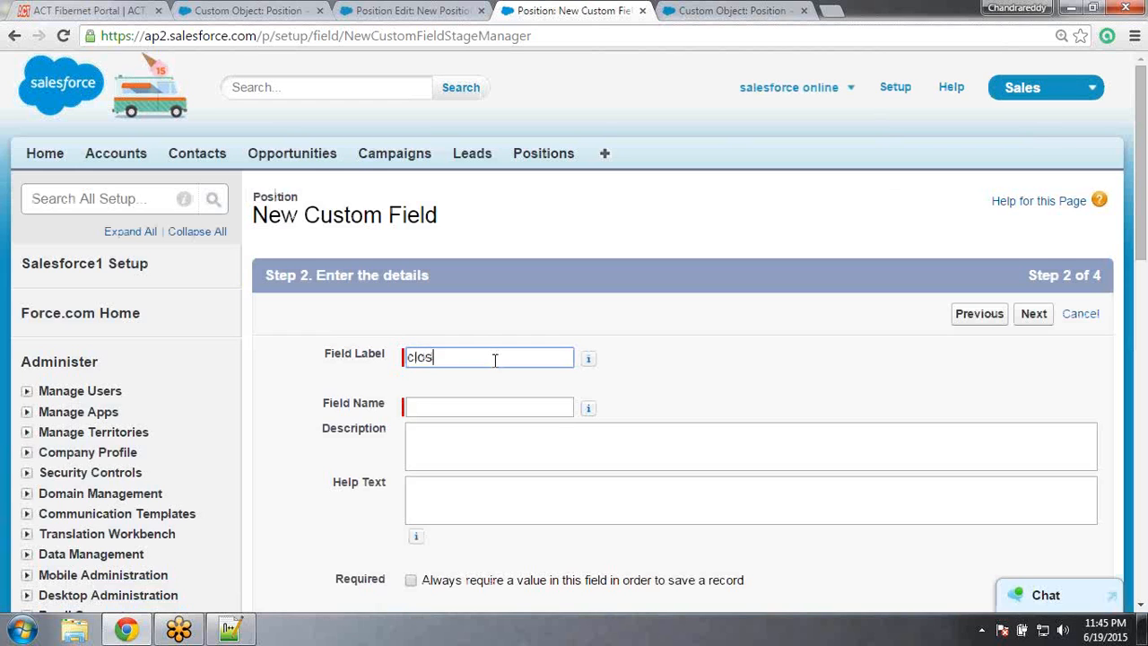
pyautogui.press('BackSpace')
pyautogui.press('BackSpace')
pyautogui.press('BackSpace')
pyautogui.press('BackSpace')
pyautogui.write('Close date')
pyautogui.click(466, 408)
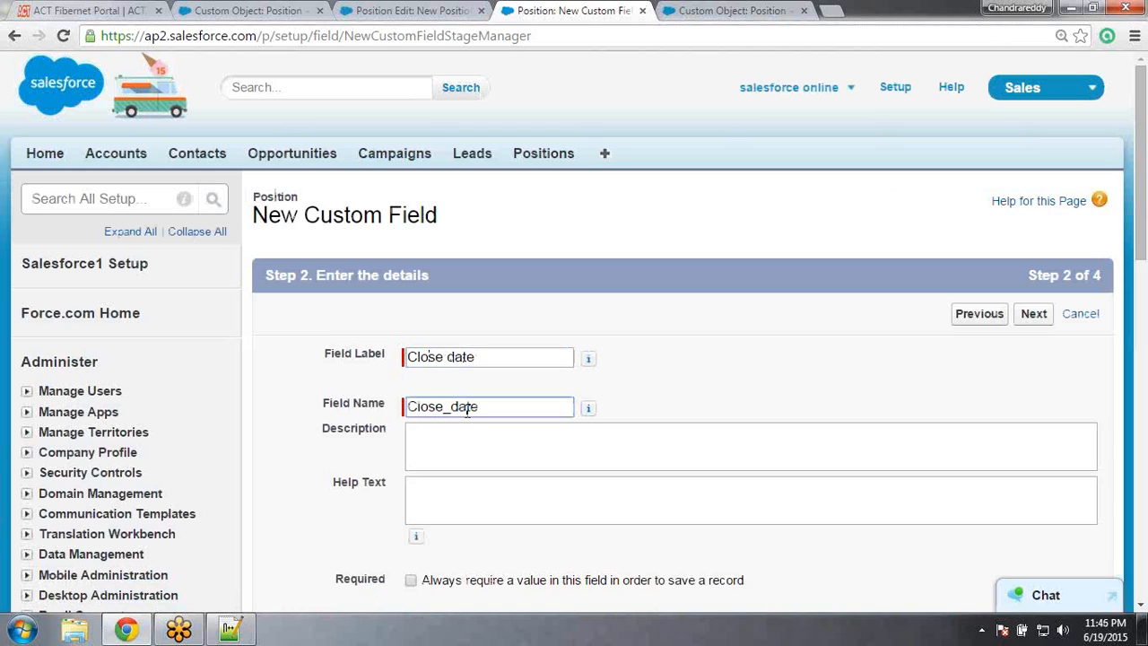
pyautogui.click(411, 582)
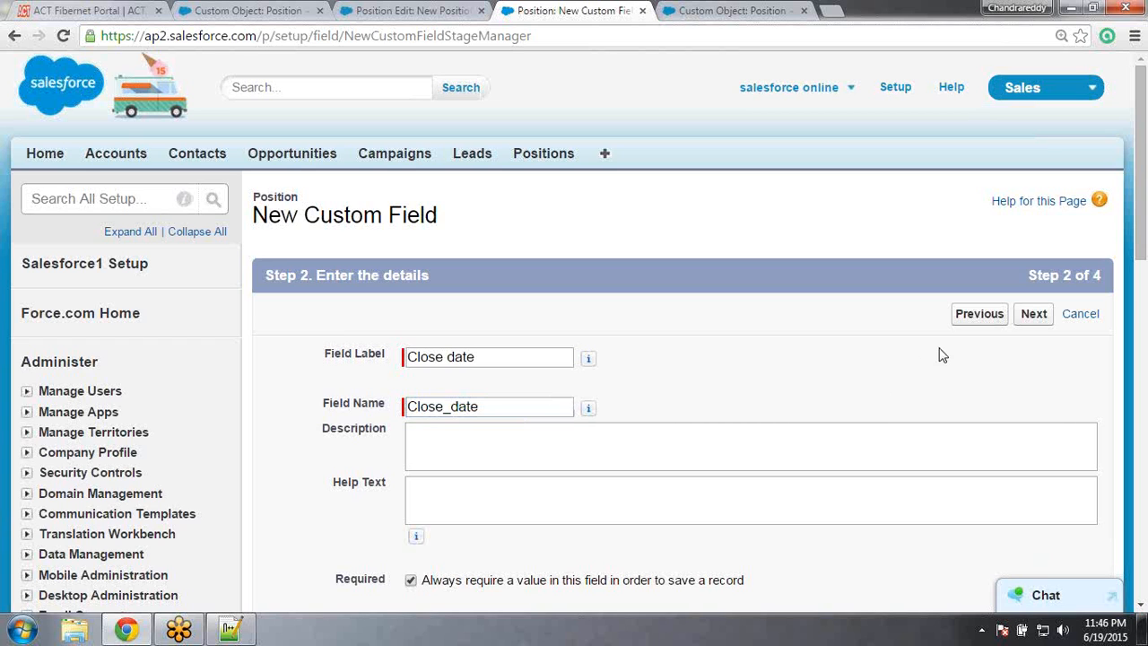
# Keep the default field-level security and page layout for Close date, save it and start another custom field
pyautogui.click(1034, 313)
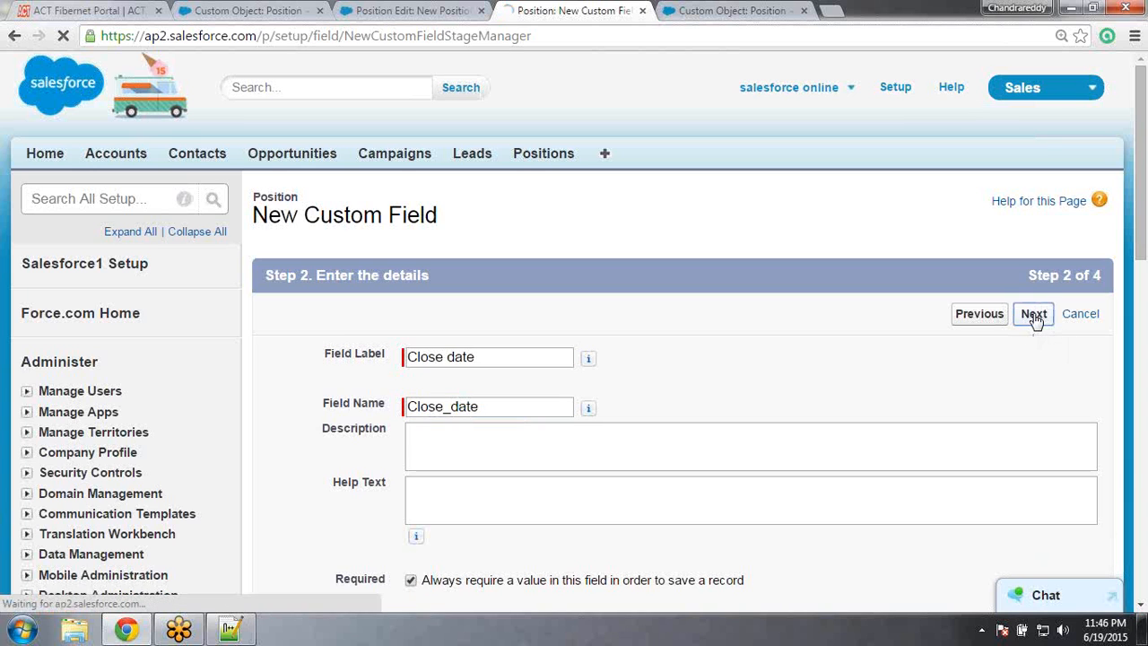
pyautogui.click(1034, 316)
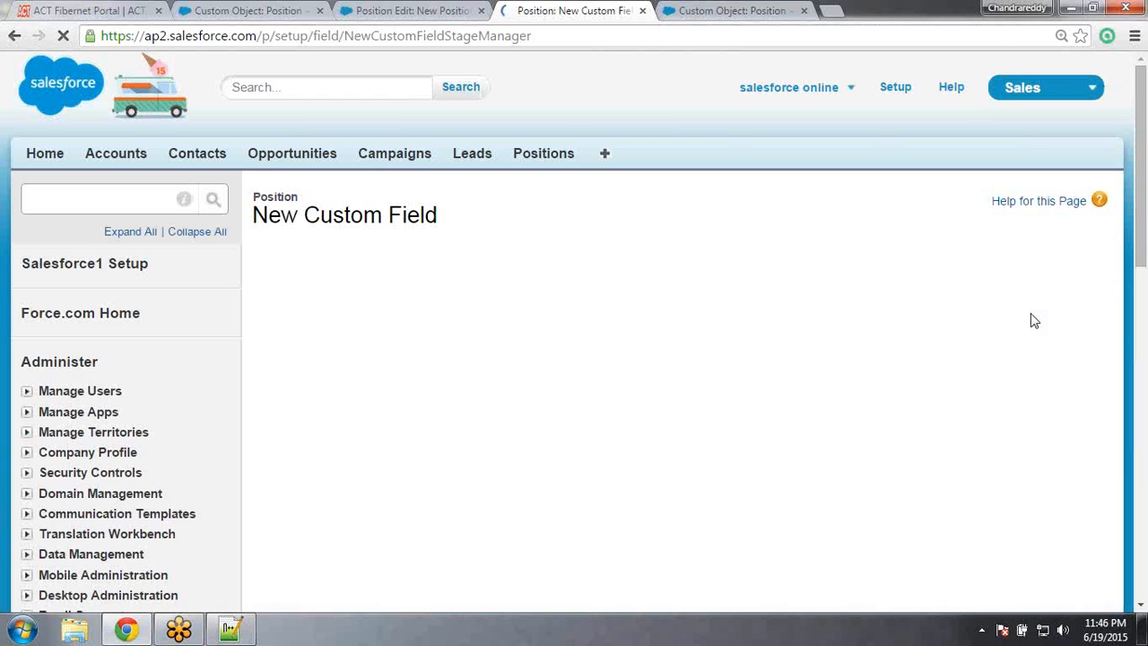
pyautogui.click(961, 320)
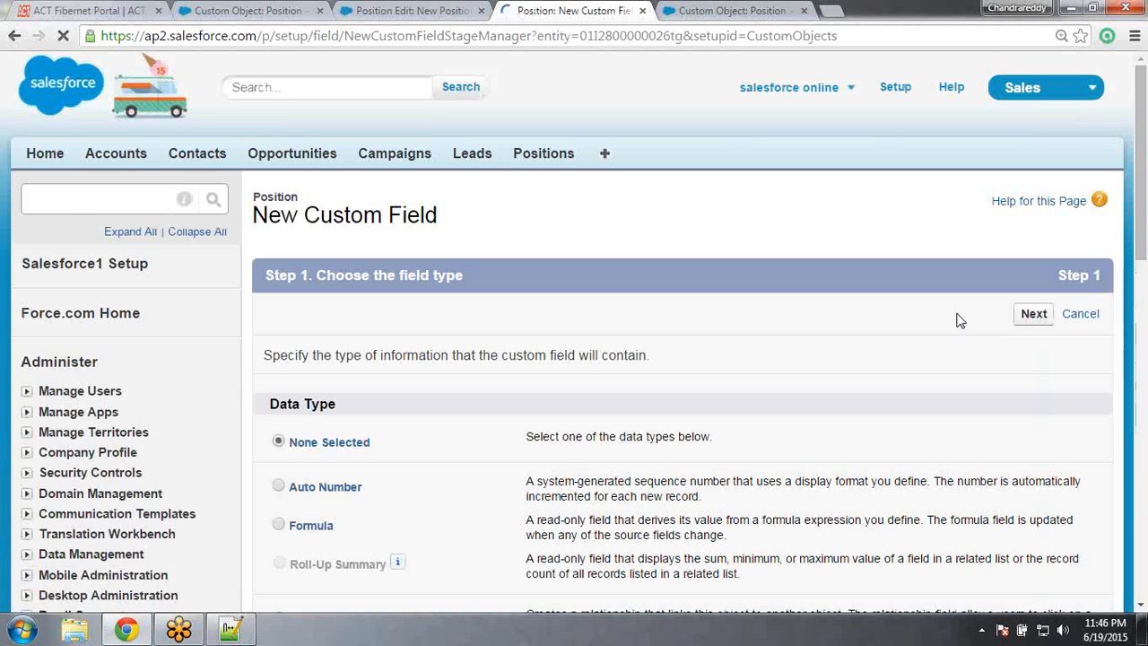
# Switch to the Notepad++ notes, check which listed Position fields are still missing, and return to the browser
pyautogui.click(231, 630)
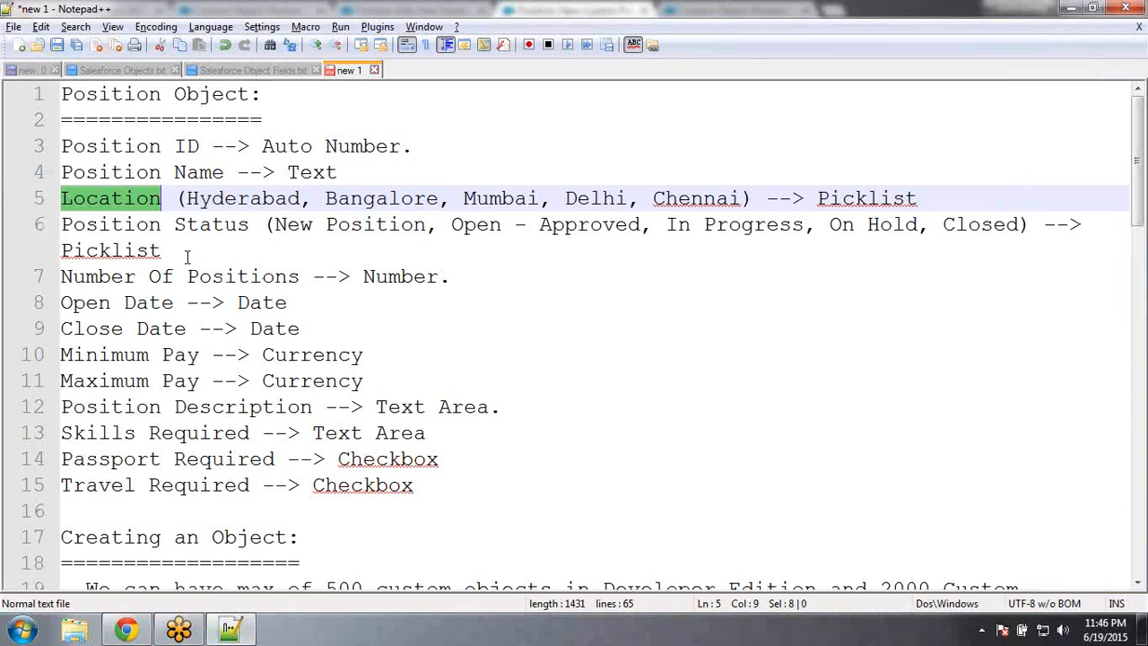
pyautogui.doubleClick(101, 172)
pyautogui.doubleClick(116, 199)
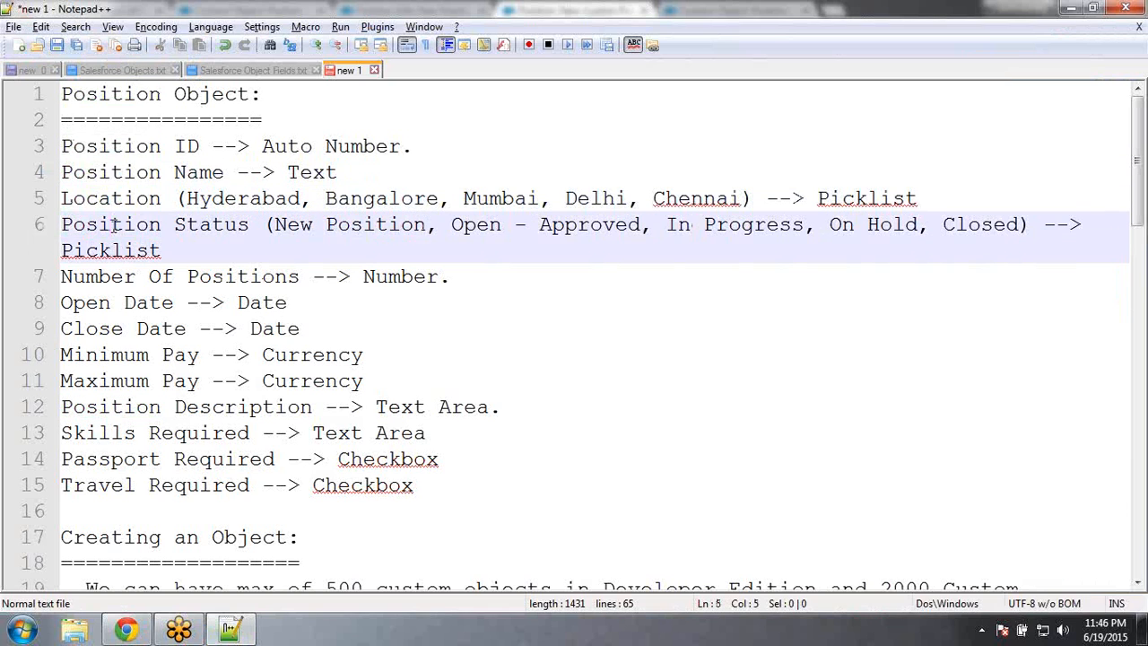
pyautogui.doubleClick(114, 226)
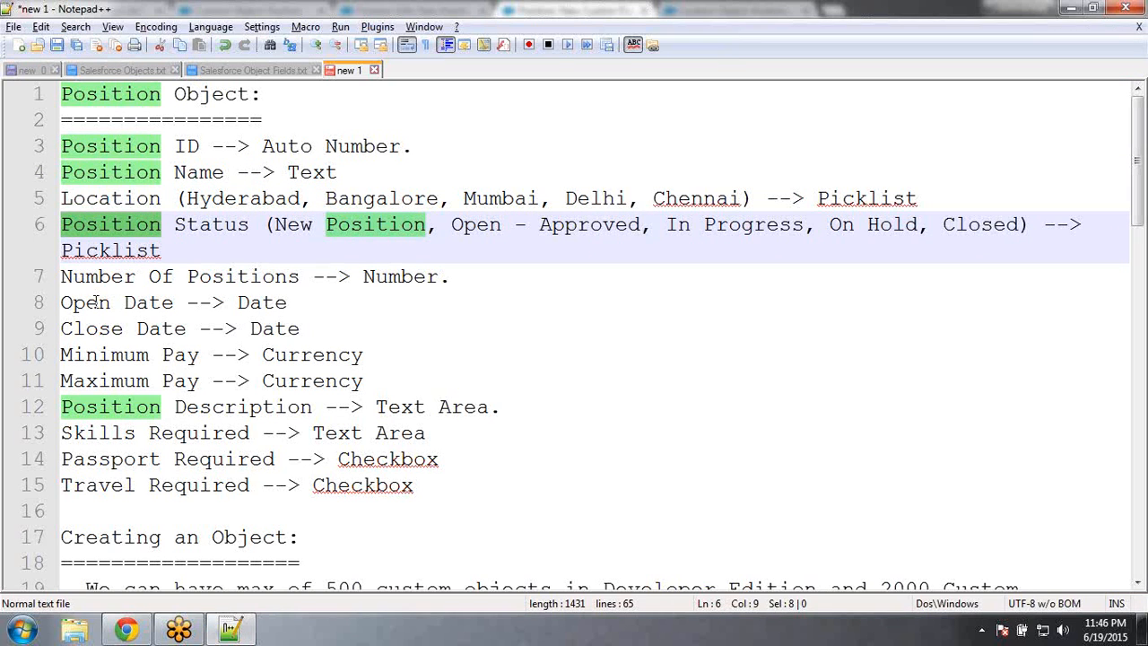
pyautogui.doubleClick(92, 302)
pyautogui.doubleClick(108, 330)
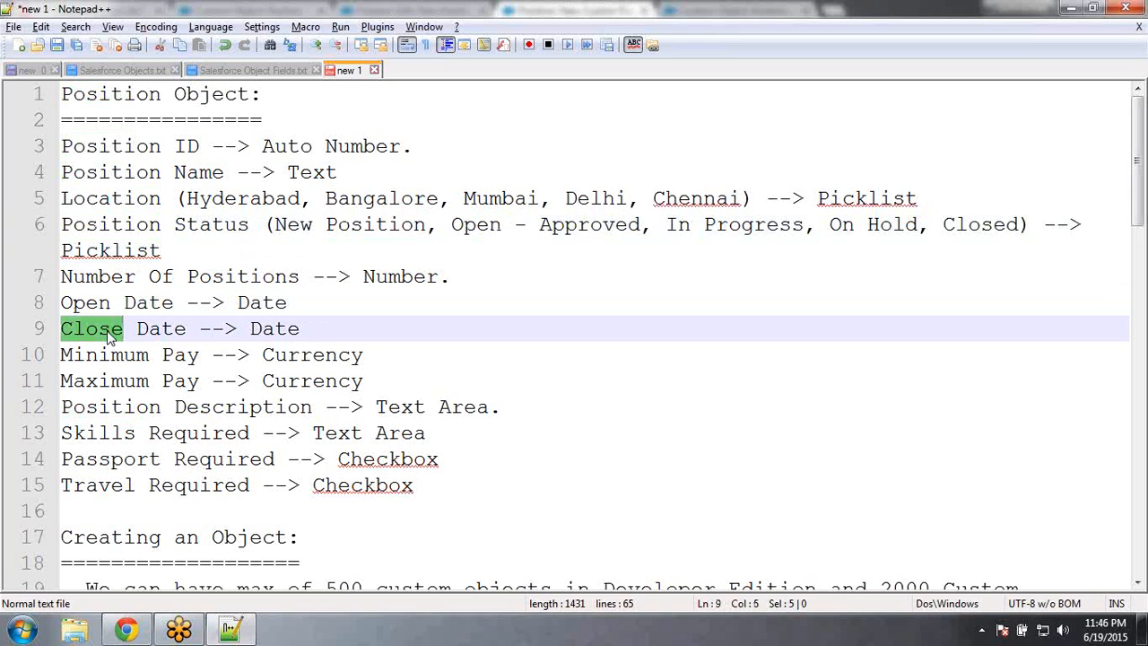
pyautogui.doubleClick(158, 278)
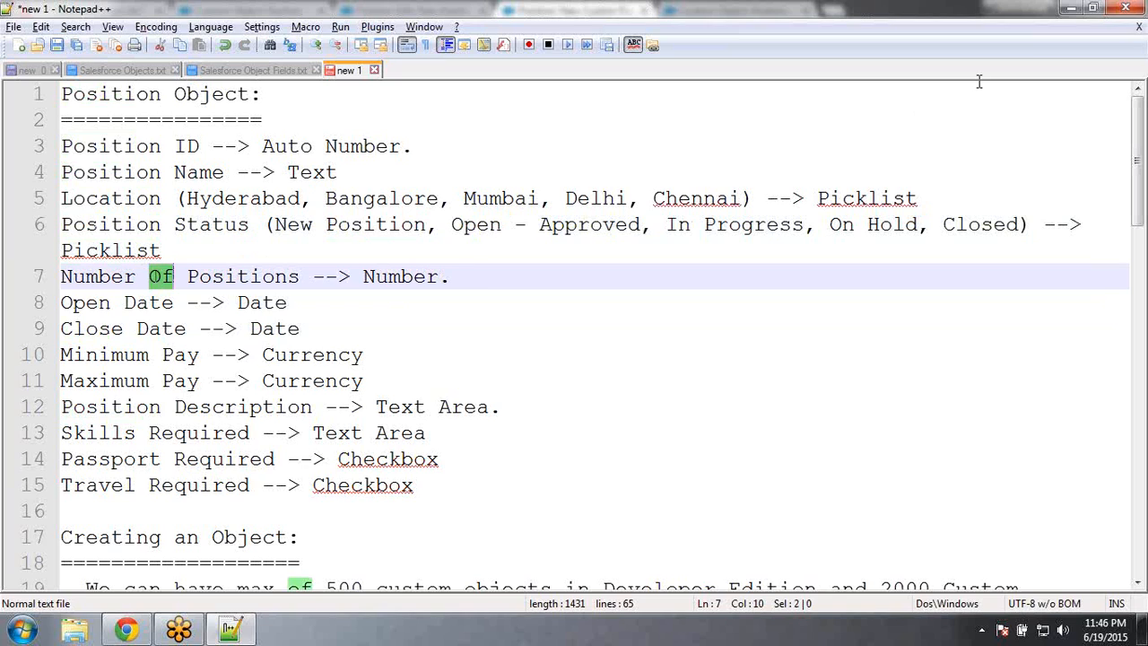
pyautogui.click(1068, 9)
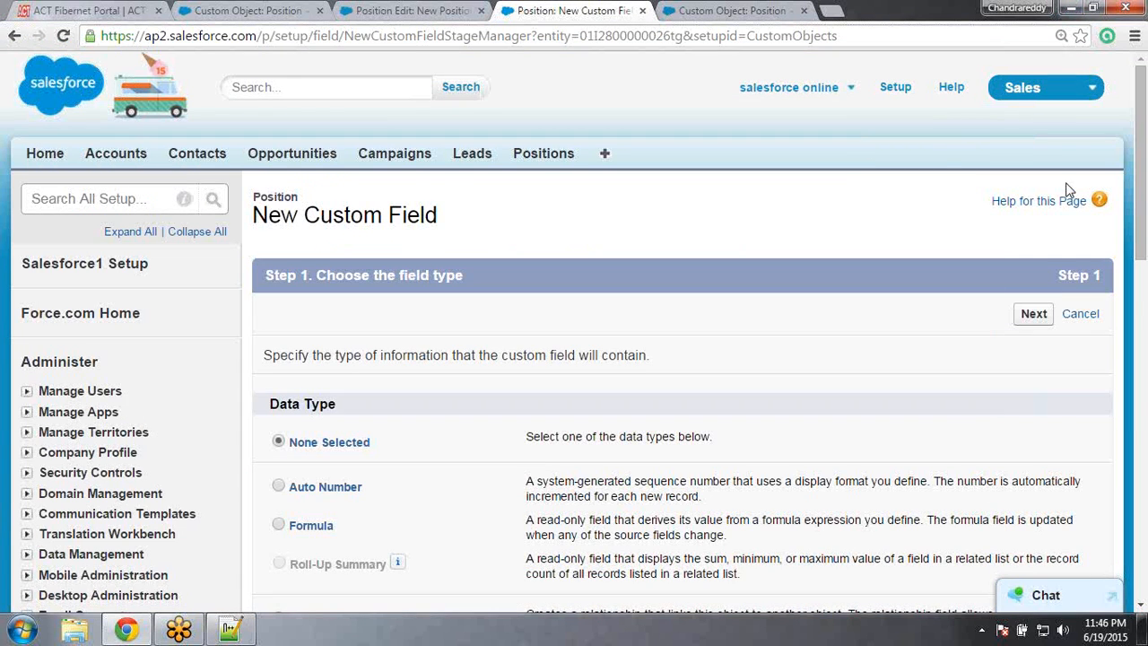
# Choose the Number data type for the new Position field and continue to its details
pyautogui.moveTo(1144, 161); pyautogui.dragTo(1141, 260)
pyautogui.scroll(-2, 1142, 260)
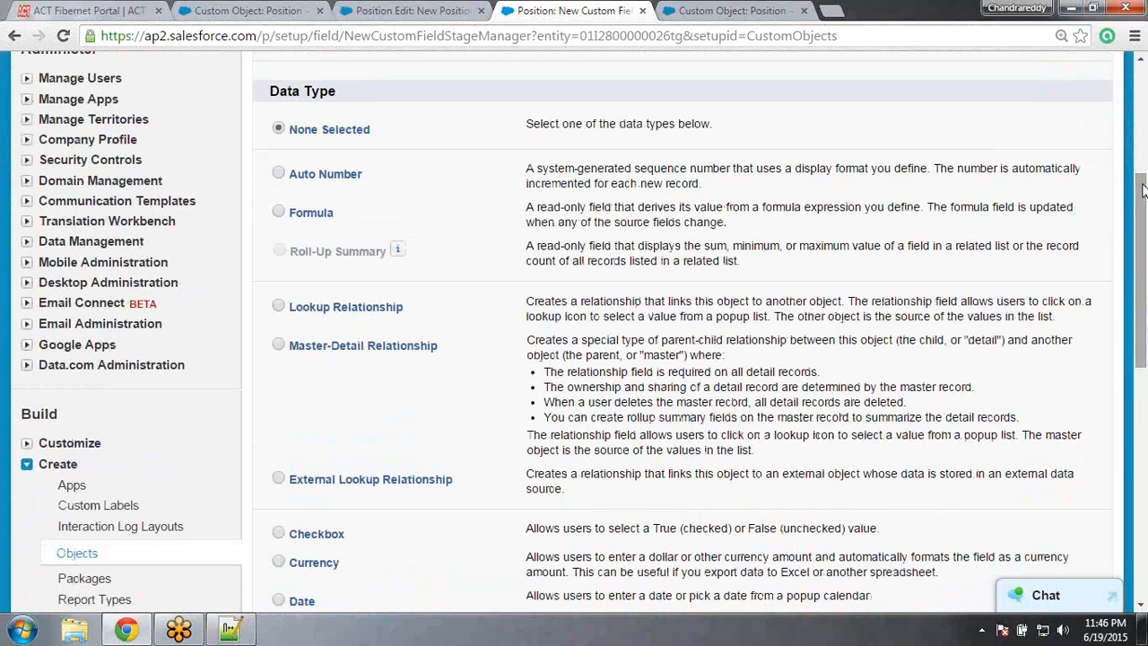
pyautogui.moveTo(1144, 188); pyautogui.dragTo(1144, 260)
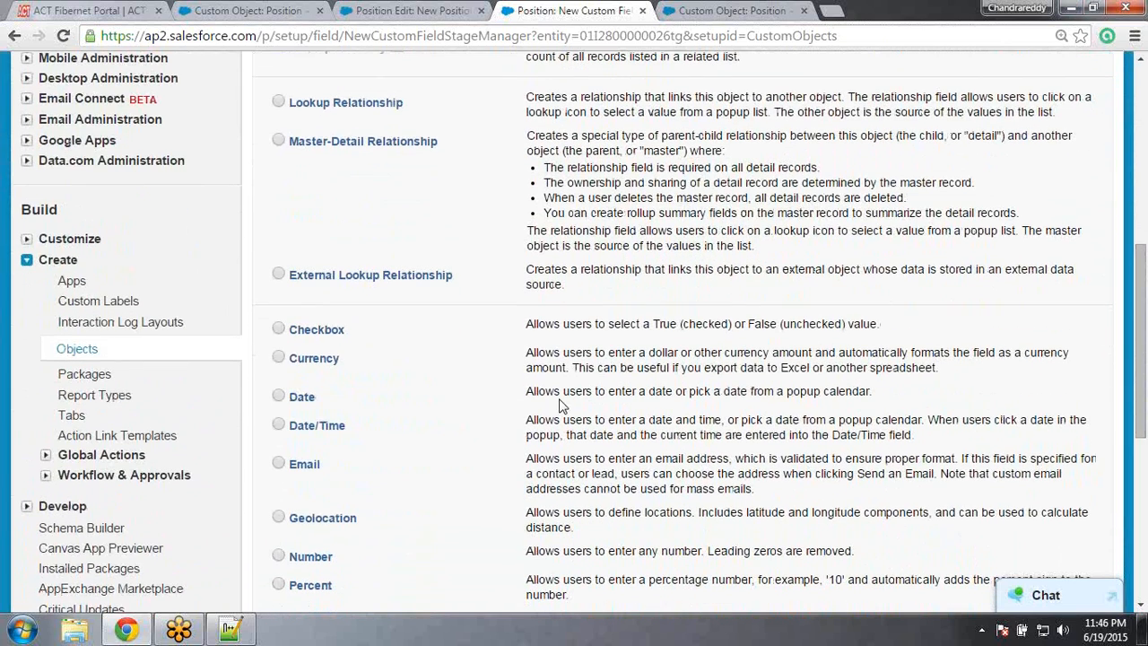
pyautogui.click(279, 557)
pyautogui.moveTo(336, 558); pyautogui.dragTo(281, 553)
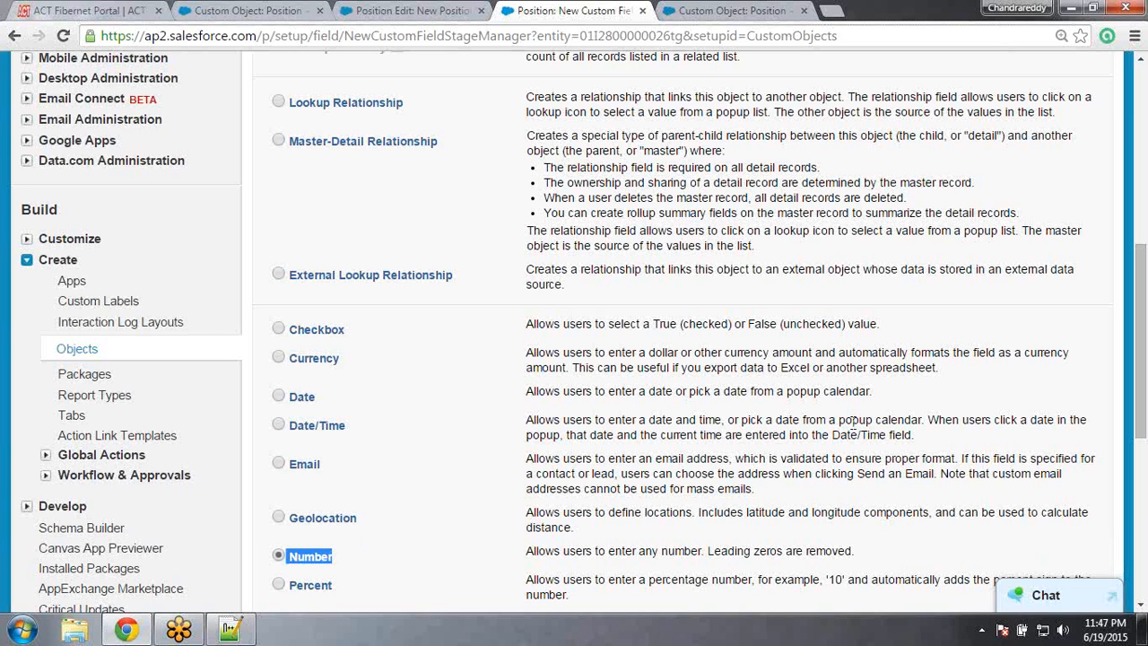
pyautogui.moveTo(1144, 242); pyautogui.dragTo(1144, 113)
pyautogui.click(1034, 177)
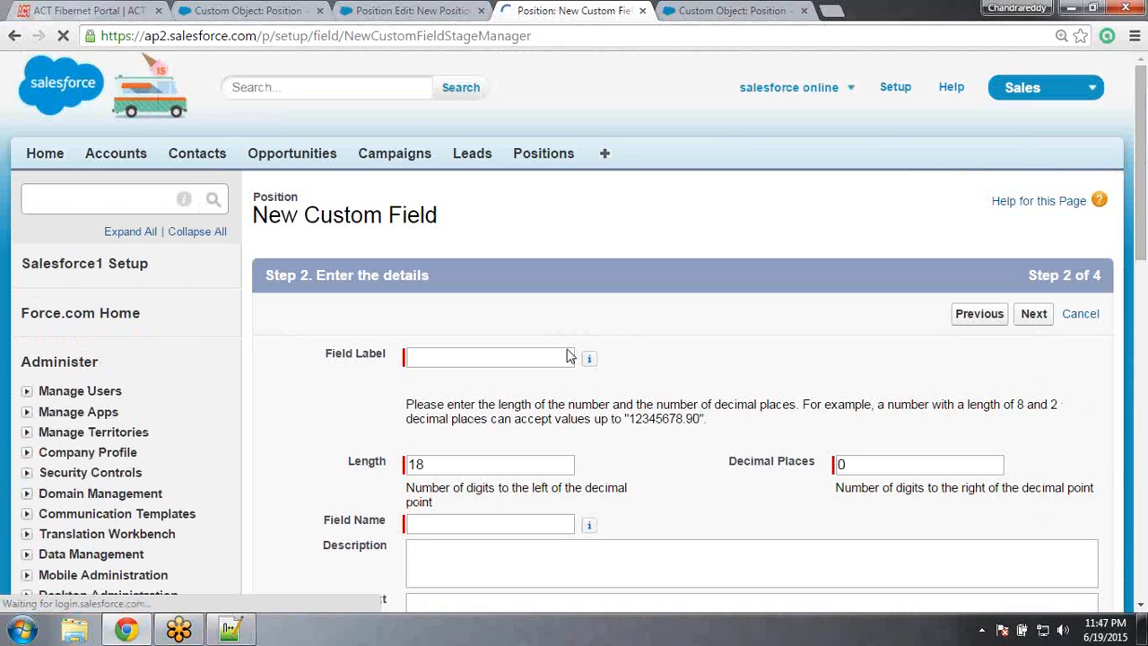
# Label the number field Number Of Positions, set its length to 4 and make it always require a value
pyautogui.click(486, 361)
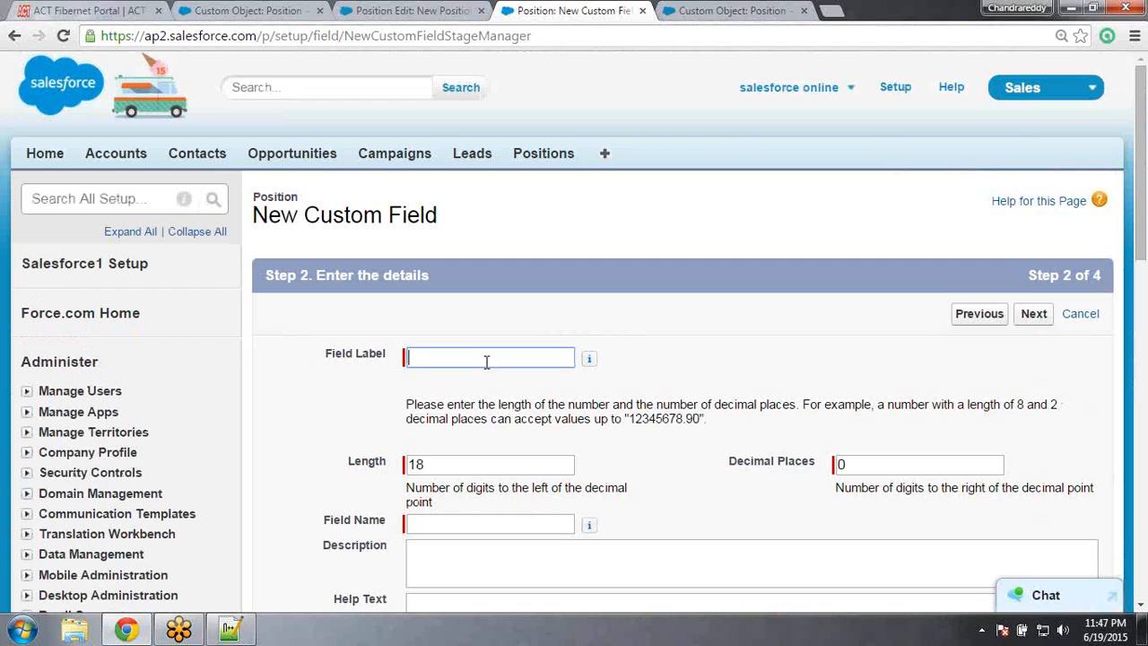
pyautogui.write('Number Of Positions')
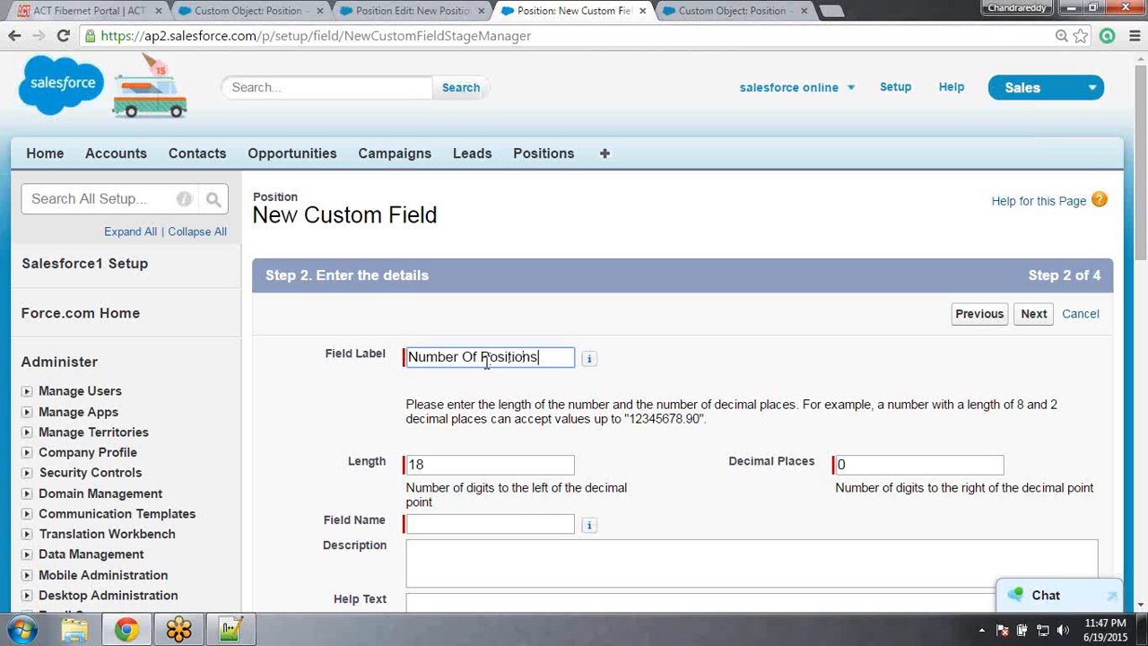
pyautogui.click(416, 445)
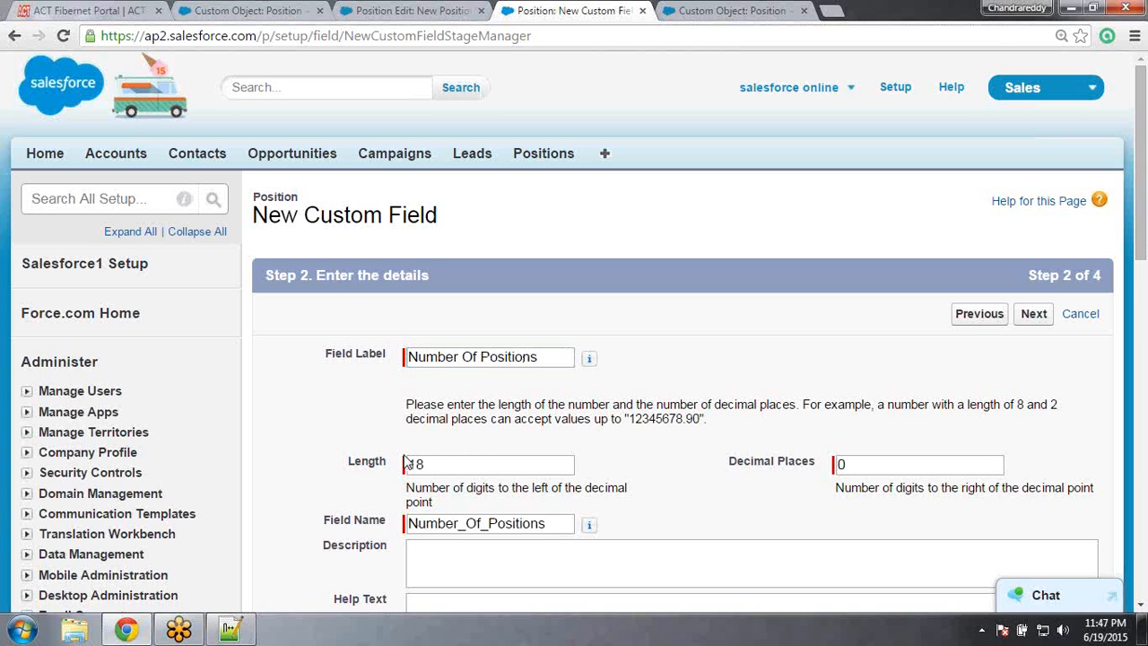
pyautogui.click(441, 461)
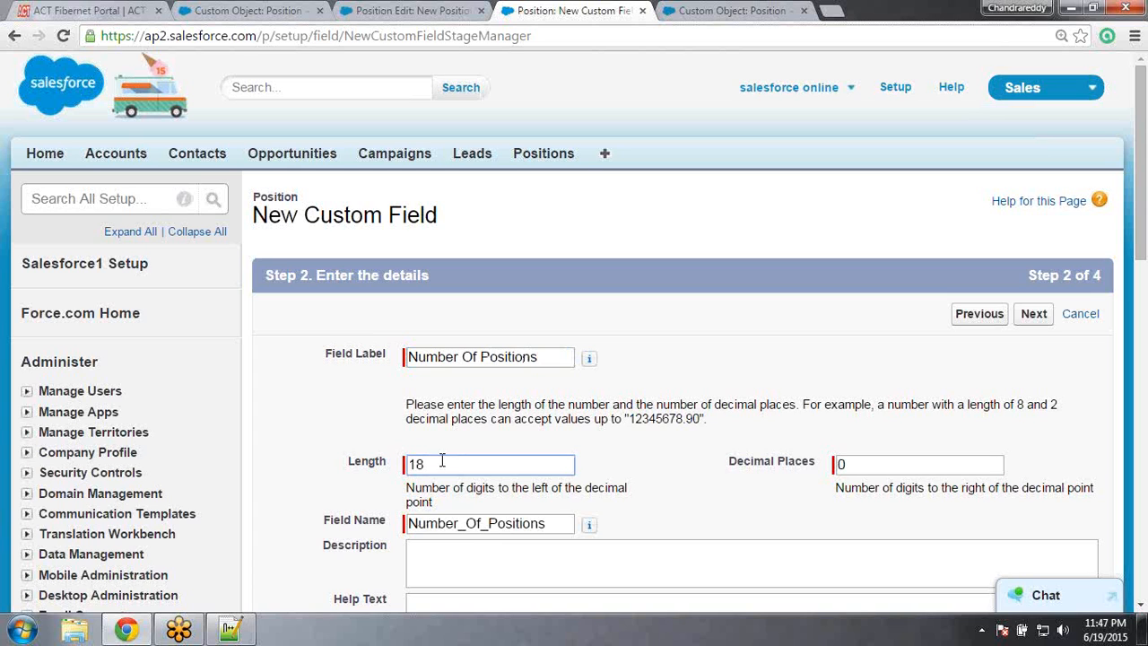
pyautogui.press('BackSpace')
pyautogui.press('BackSpace')
pyautogui.write('4')
pyautogui.moveTo(1143, 183); pyautogui.dragTo(1147, 281)
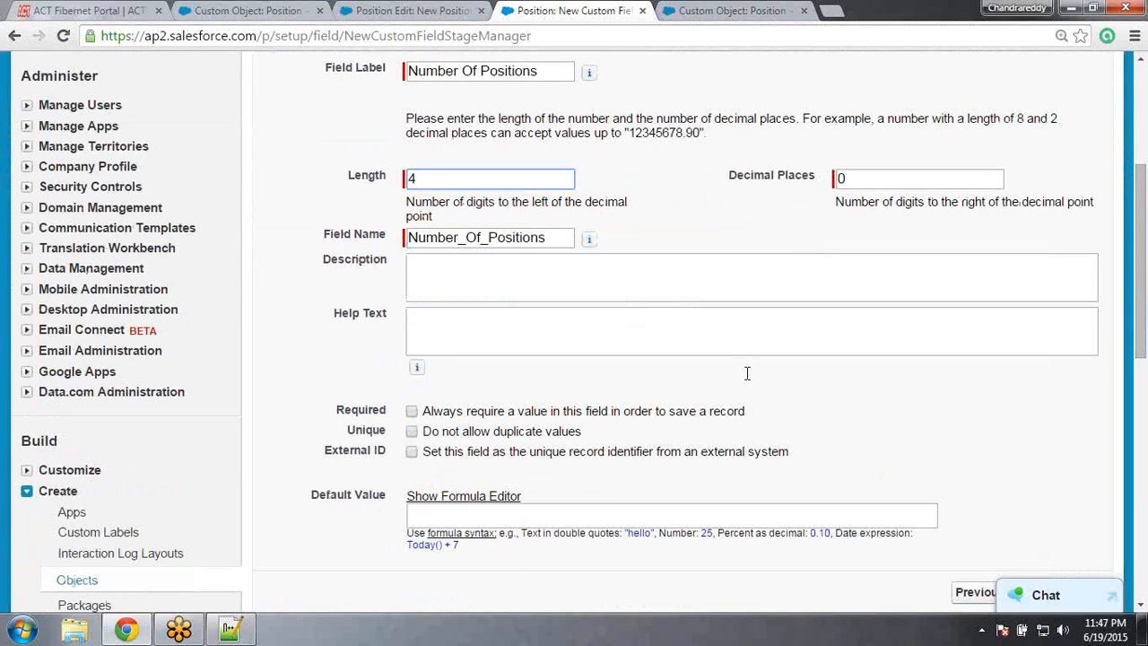
pyautogui.click(414, 416)
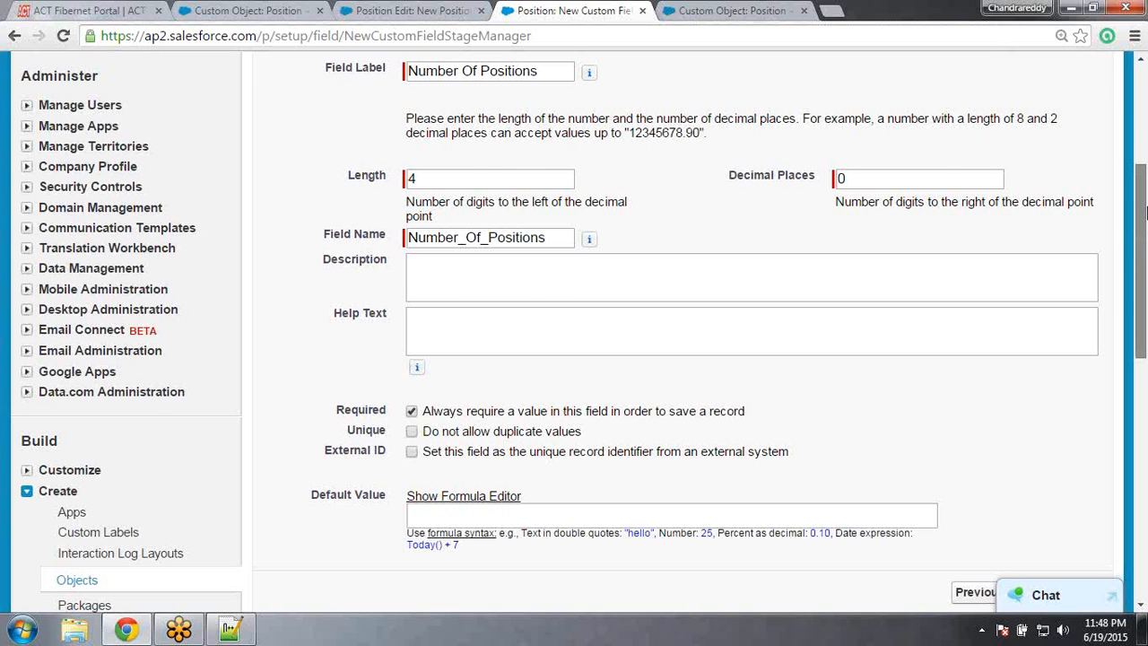
# Keep the default field-level security and page layout for Number Of Positions, save it and start another custom field
pyautogui.scroll(2, 1144, 211)
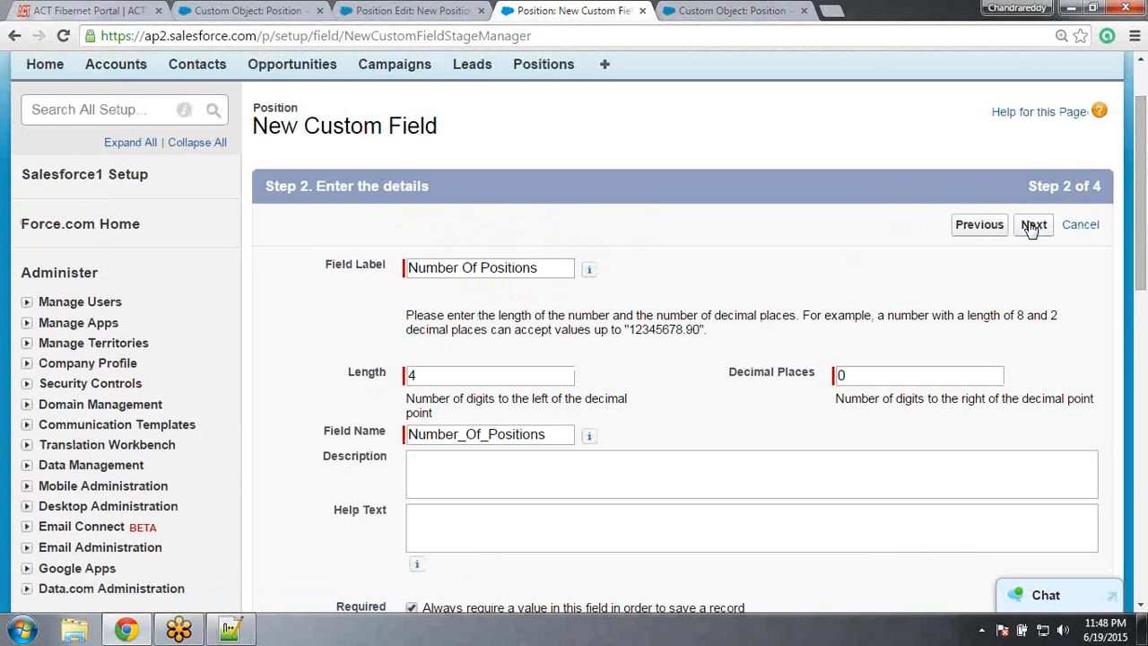
pyautogui.click(1034, 226)
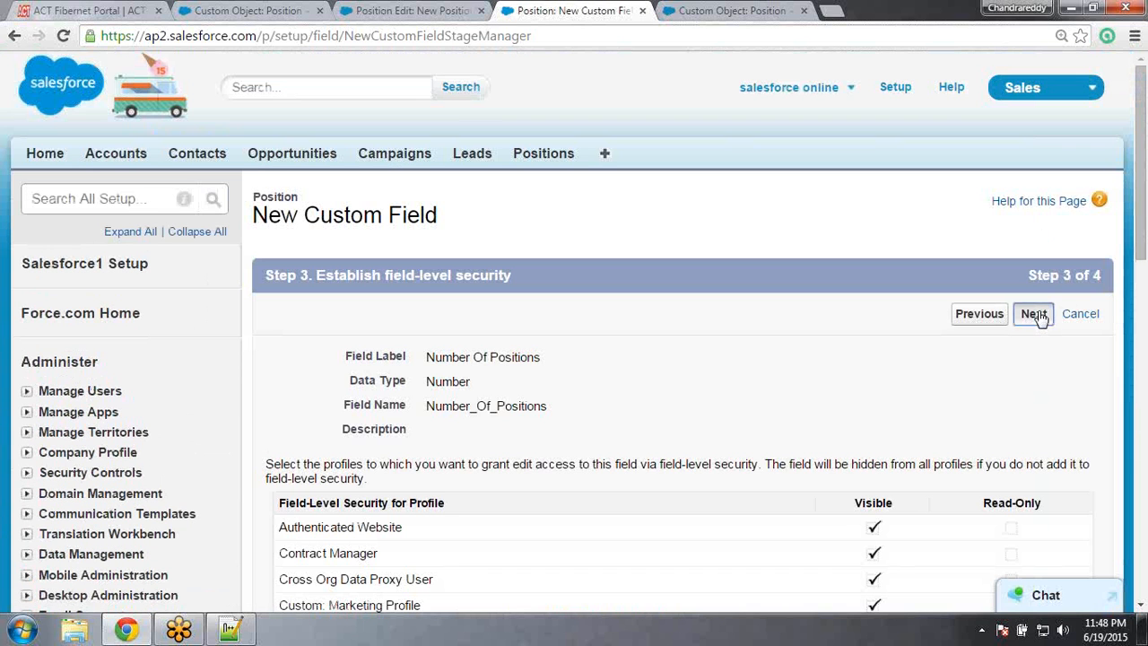
pyautogui.click(1036, 314)
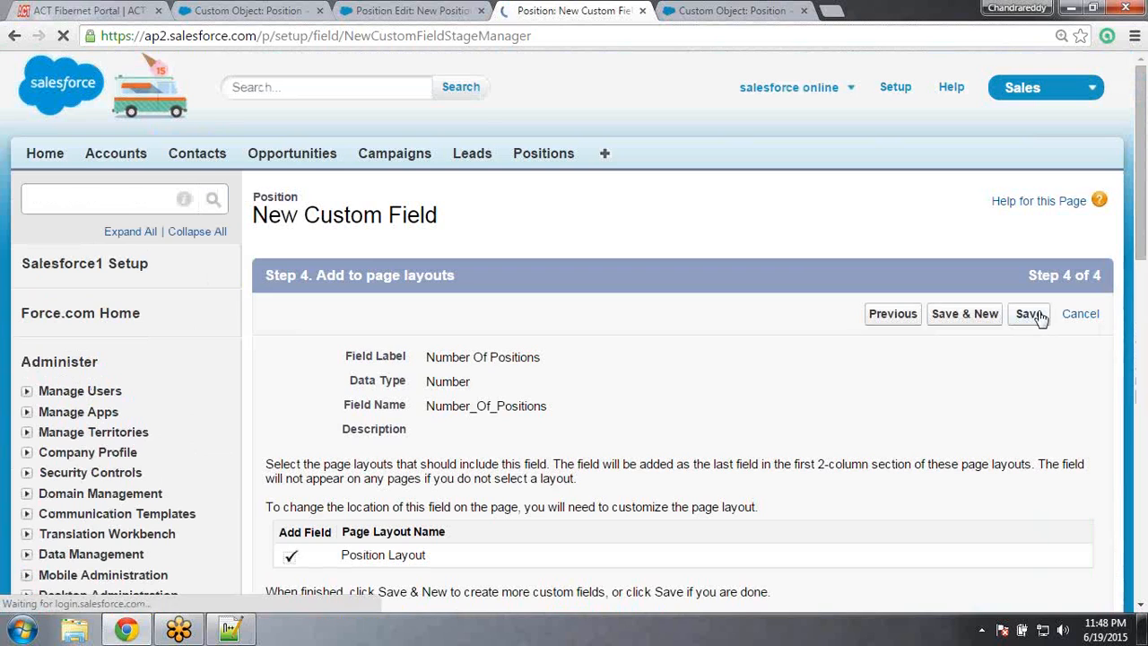
pyautogui.click(962, 315)
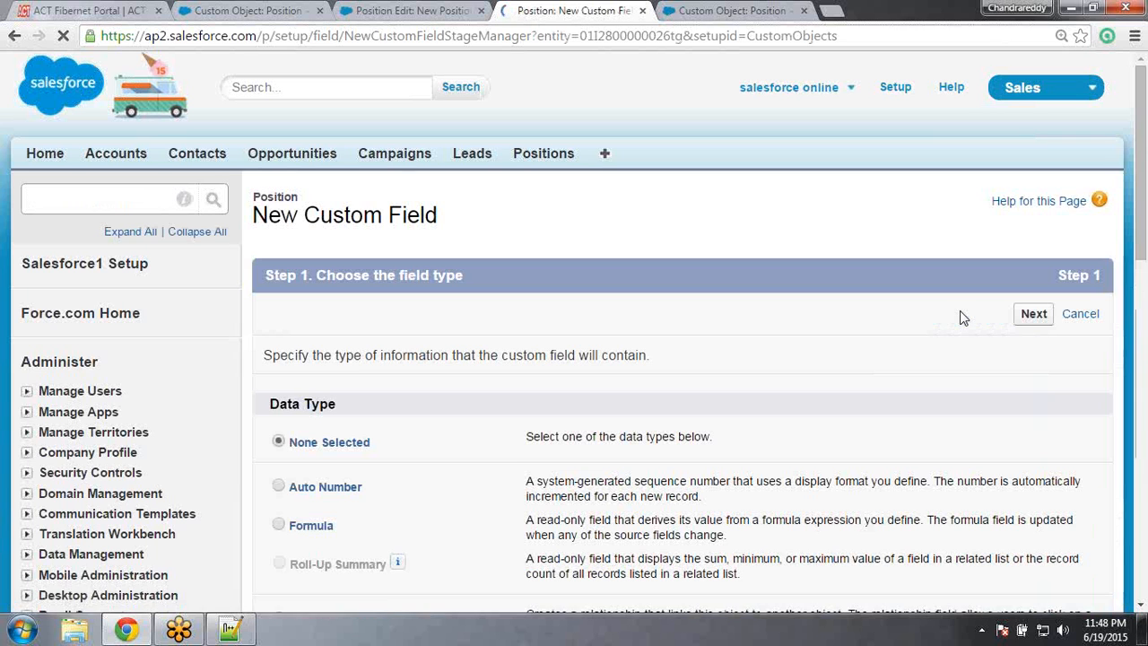
# Choose the Currency data type for the new Position field and continue to its details
pyautogui.moveTo(1142, 129); pyautogui.dragTo(1145, 295)
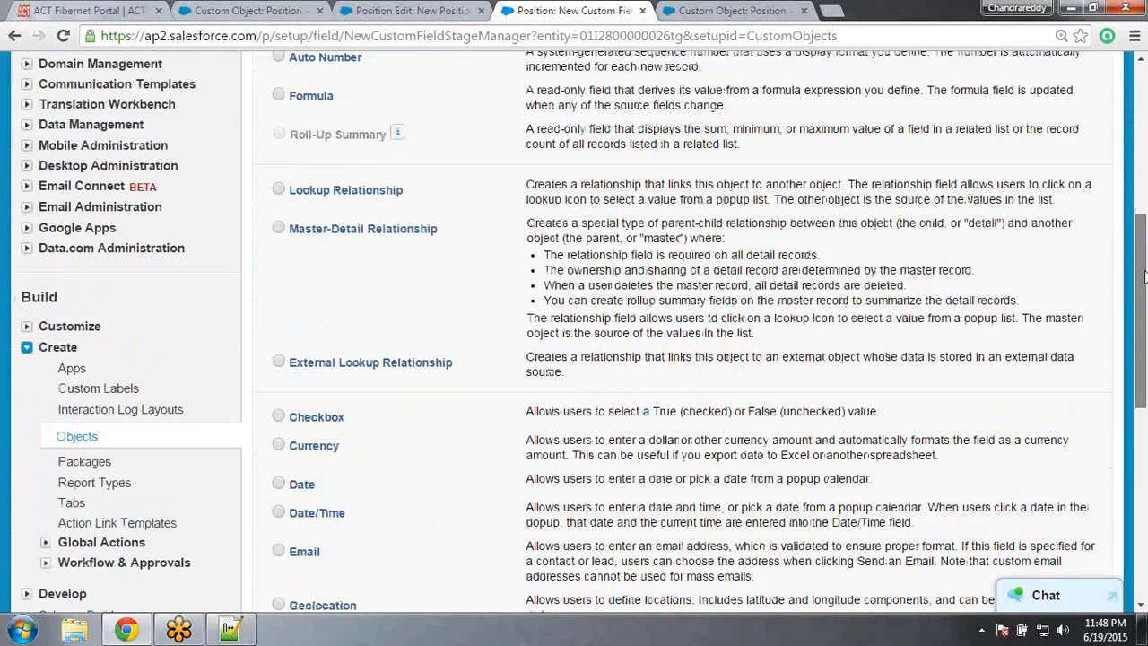
pyautogui.click(279, 446)
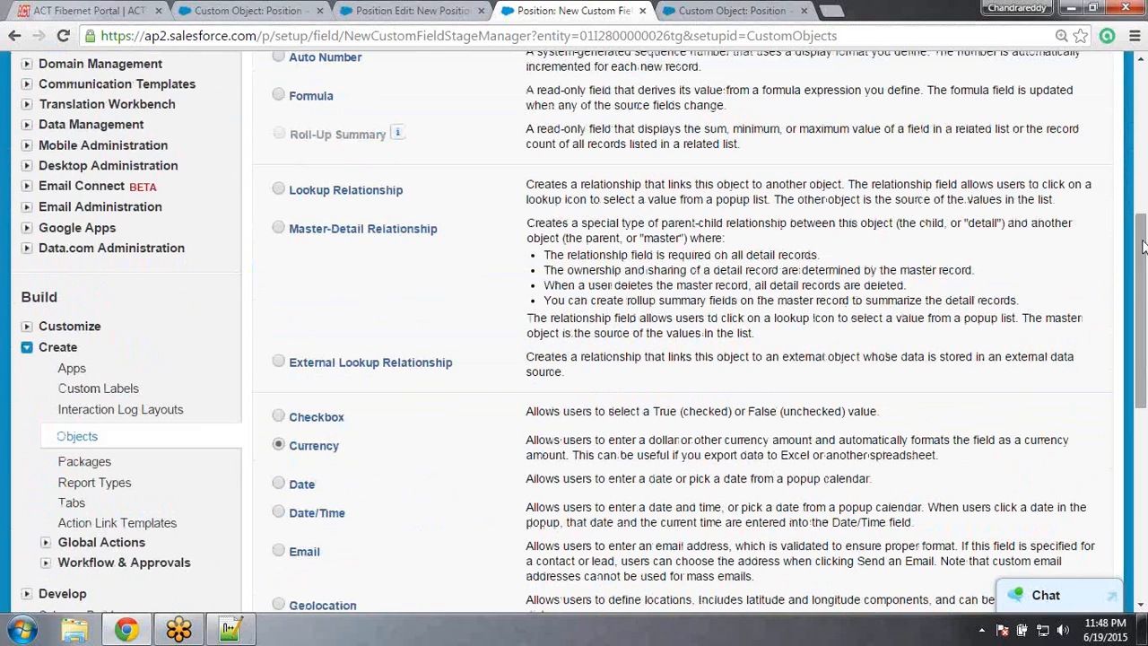
pyautogui.moveTo(1144, 244); pyautogui.dragTo(1139, 150)
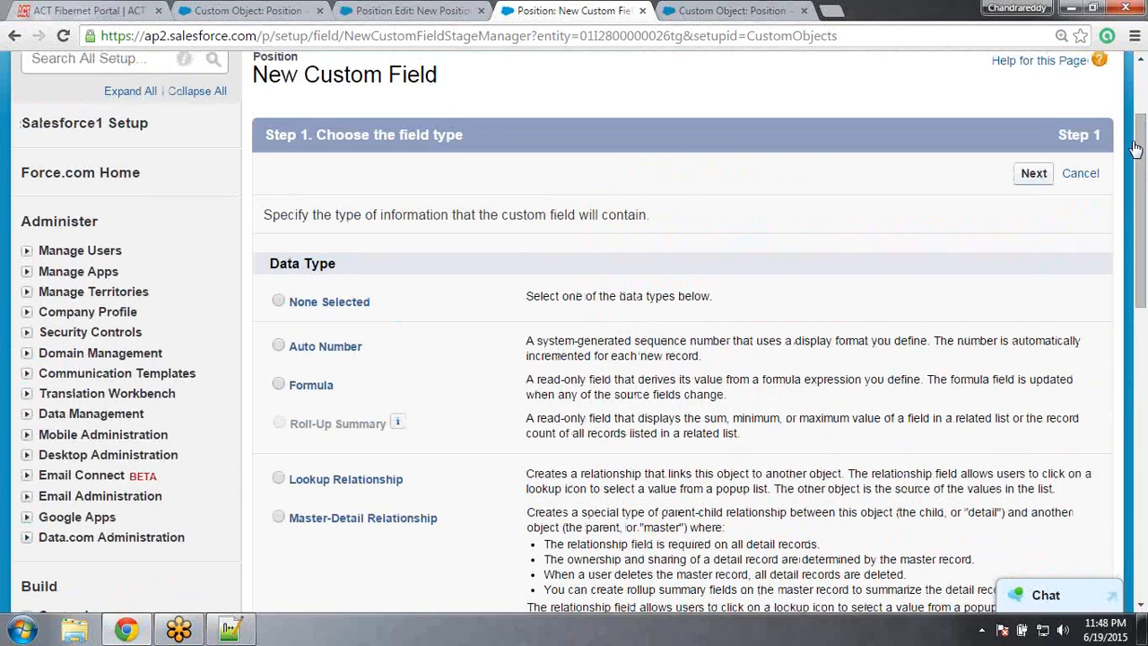
pyautogui.click(1034, 173)
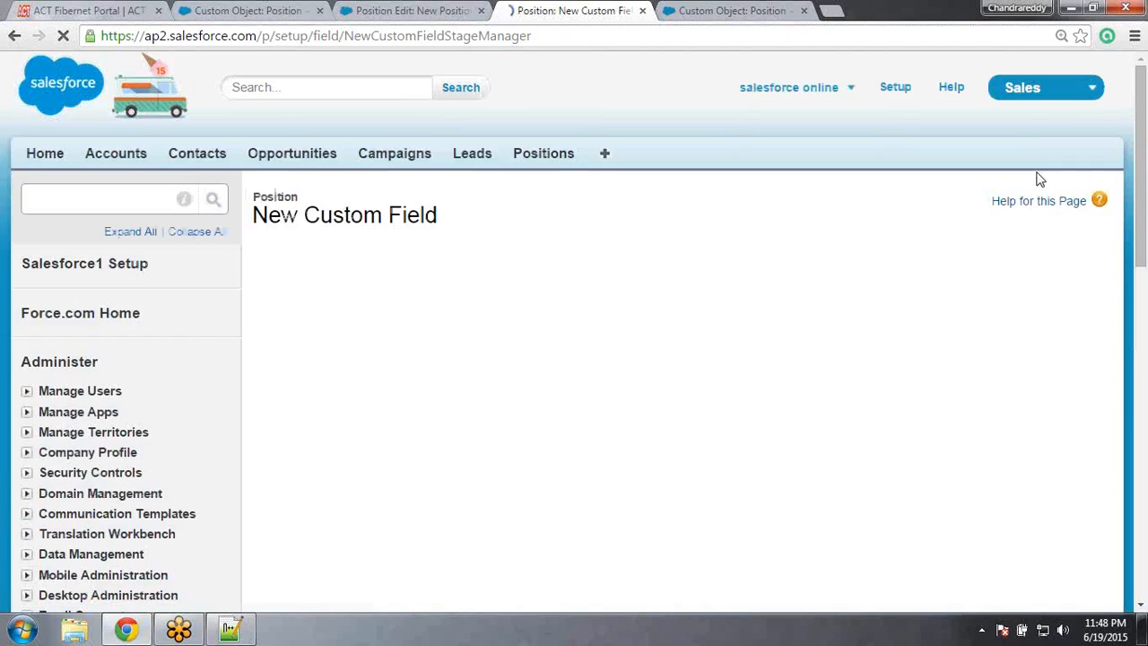
# Label the currency field Minimum Pay, set its length to 10 and continue to its field-level security
pyautogui.click(473, 356)
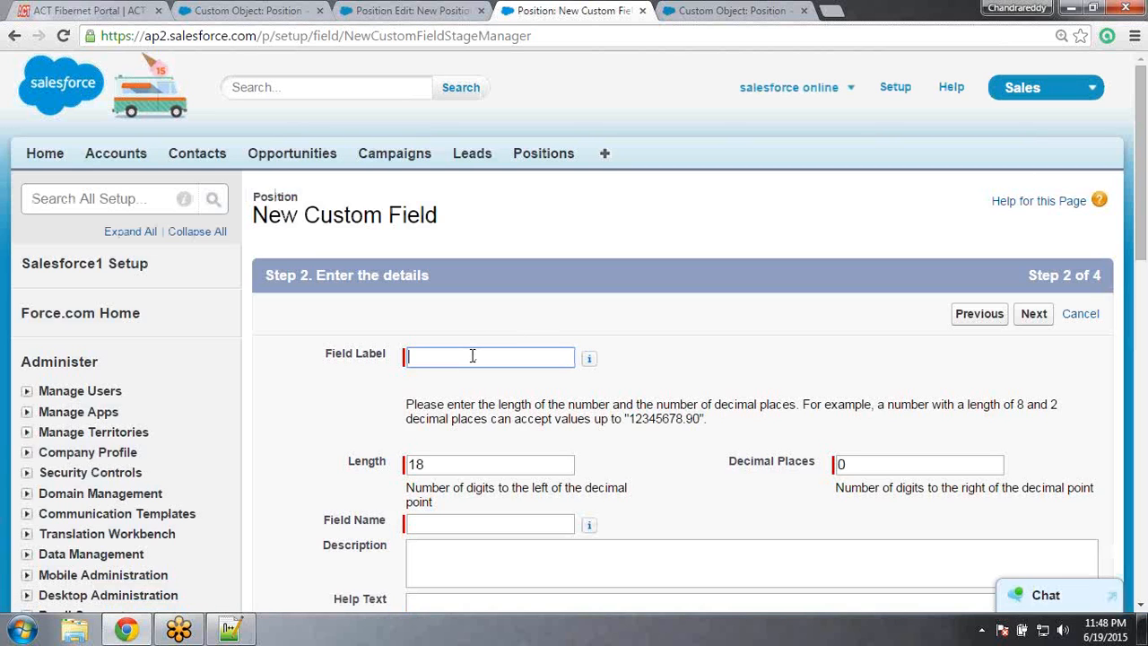
pyautogui.write('Min')
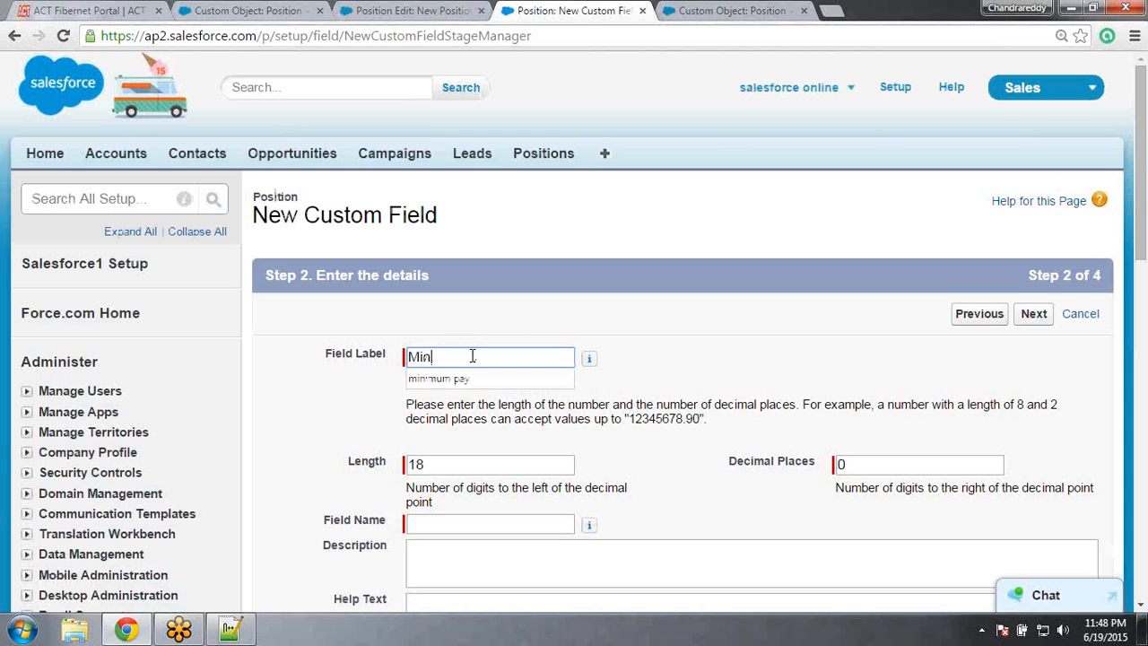
pyautogui.write('imum Pay')
pyautogui.click(449, 464)
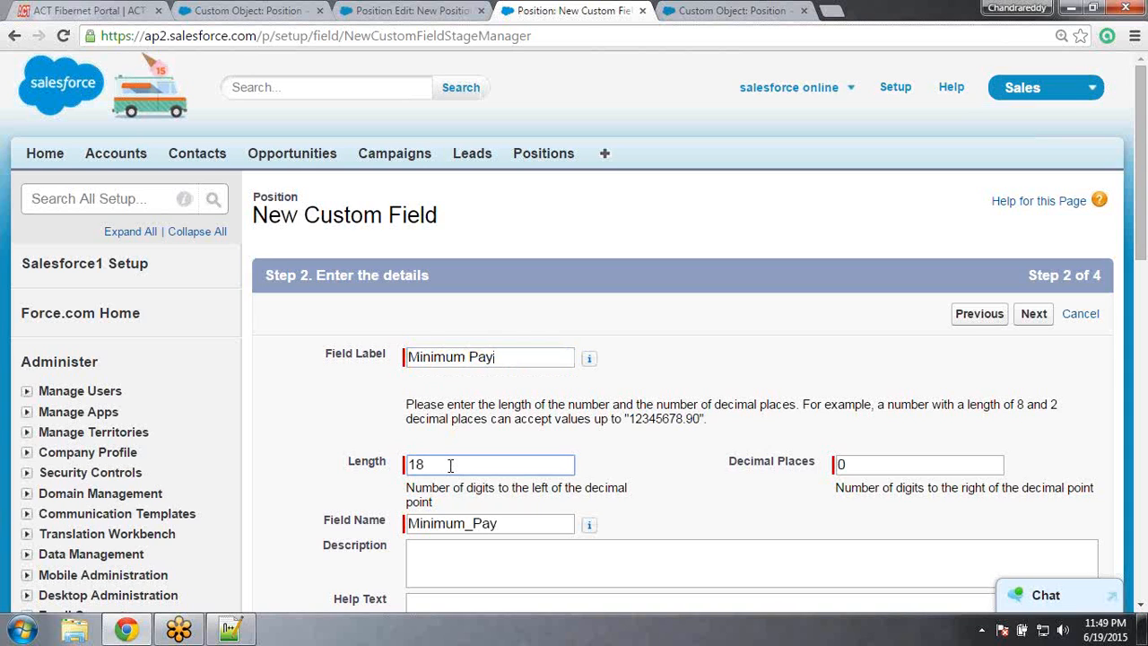
pyautogui.press('BackSpace')
pyautogui.press('BackSpace')
pyautogui.write('10')
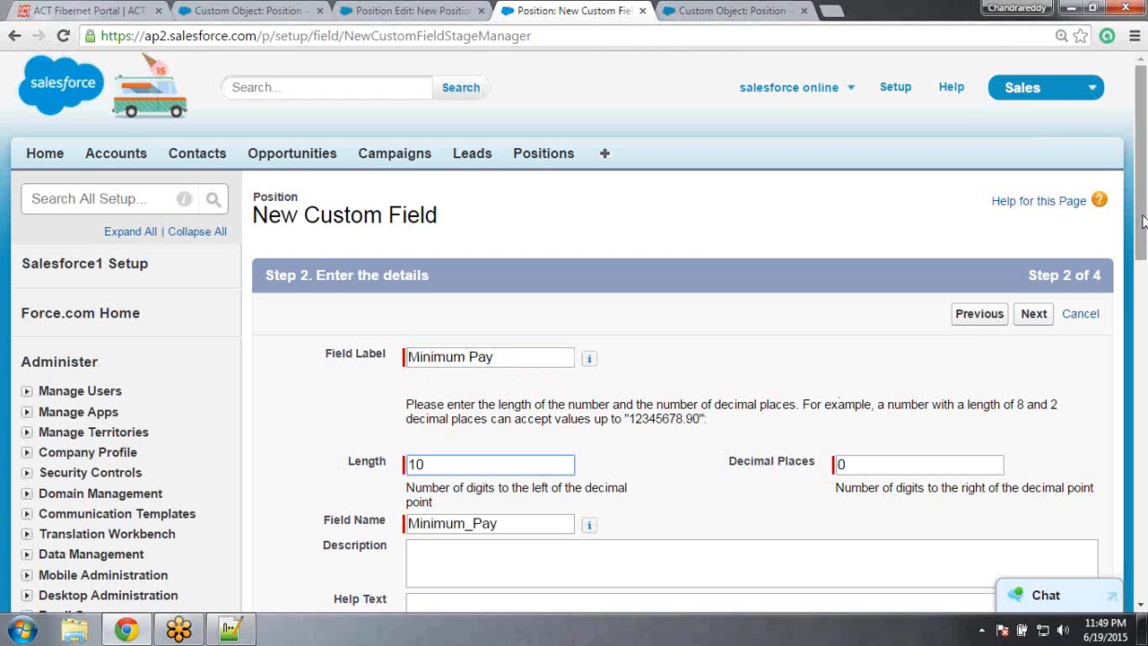
pyautogui.moveTo(1141, 223); pyautogui.dragTo(1142, 271)
pyautogui.click(1034, 165)
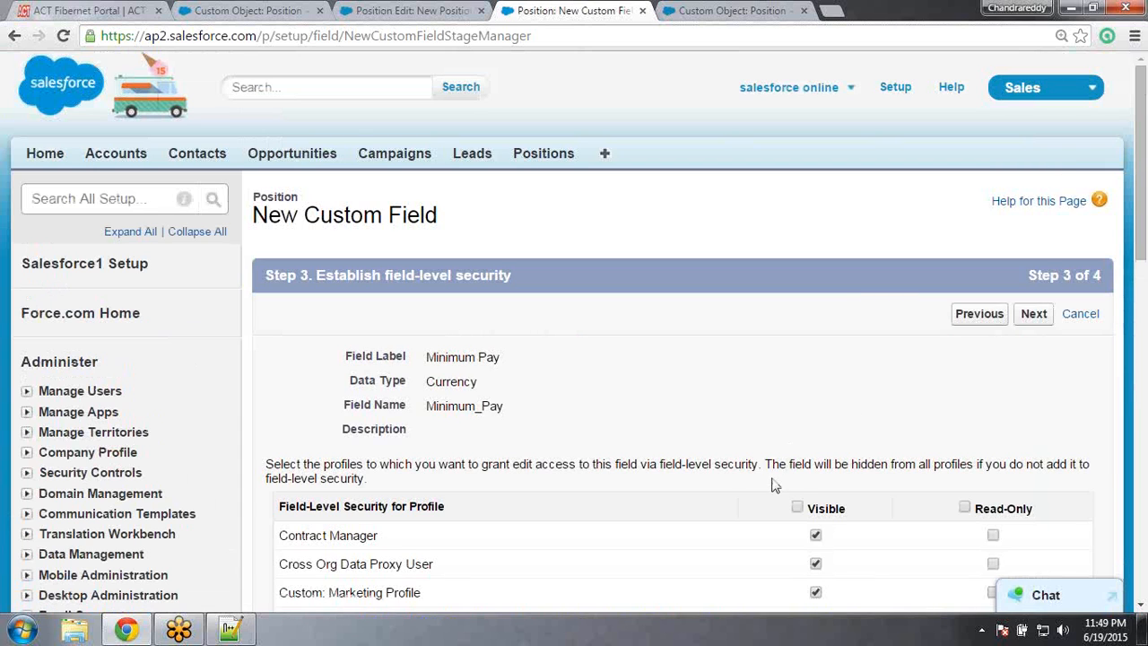
# Make Minimum Pay visible to all profiles, keep it on the Position Layout, save it and start another custom field
pyautogui.click(797, 509)
pyautogui.click(1033, 316)
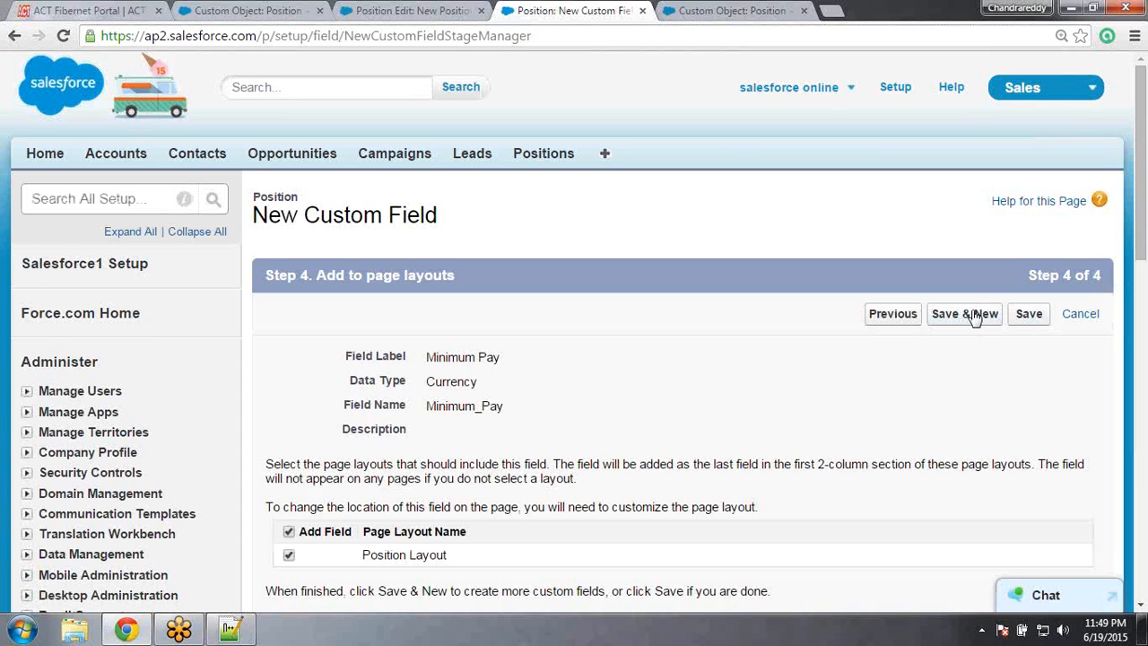
pyautogui.click(974, 317)
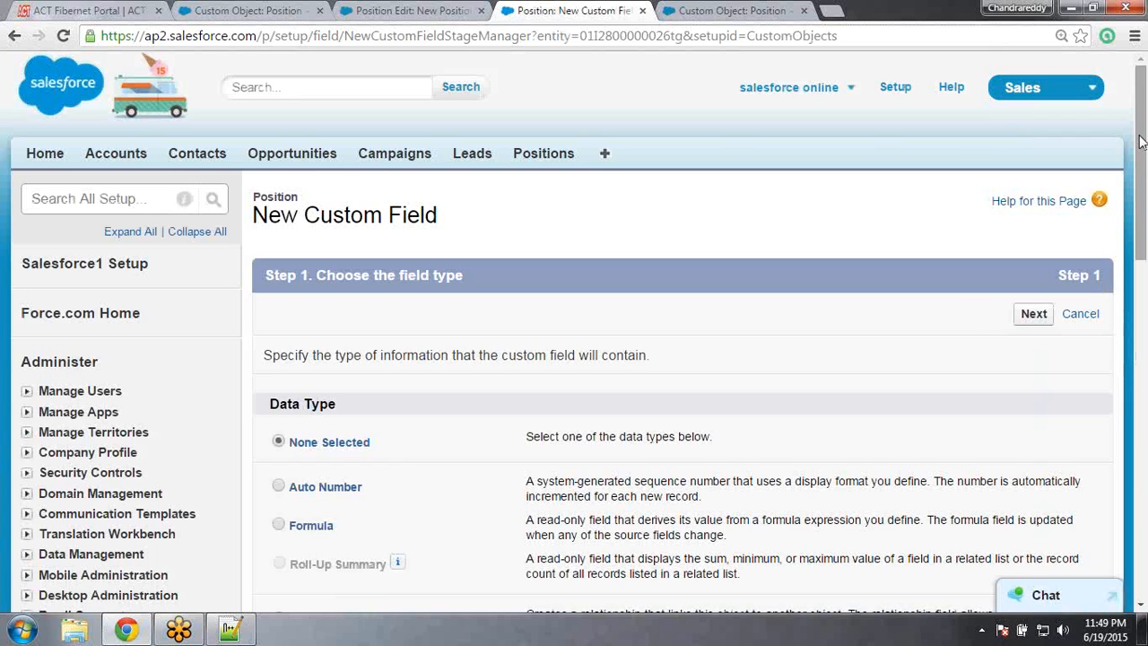
# Choose the Currency data type for the next Position field and continue to its details
pyautogui.moveTo(1141, 108); pyautogui.dragTo(1143, 266)
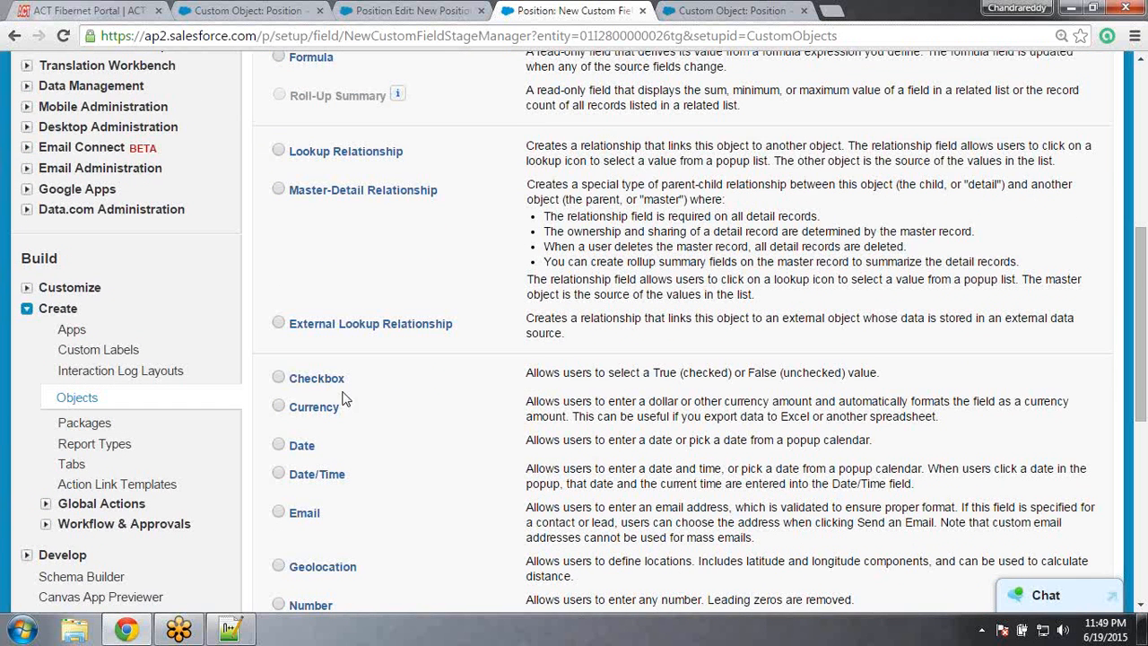
pyautogui.click(279, 407)
pyautogui.moveTo(1145, 274); pyautogui.dragTo(1126, 174)
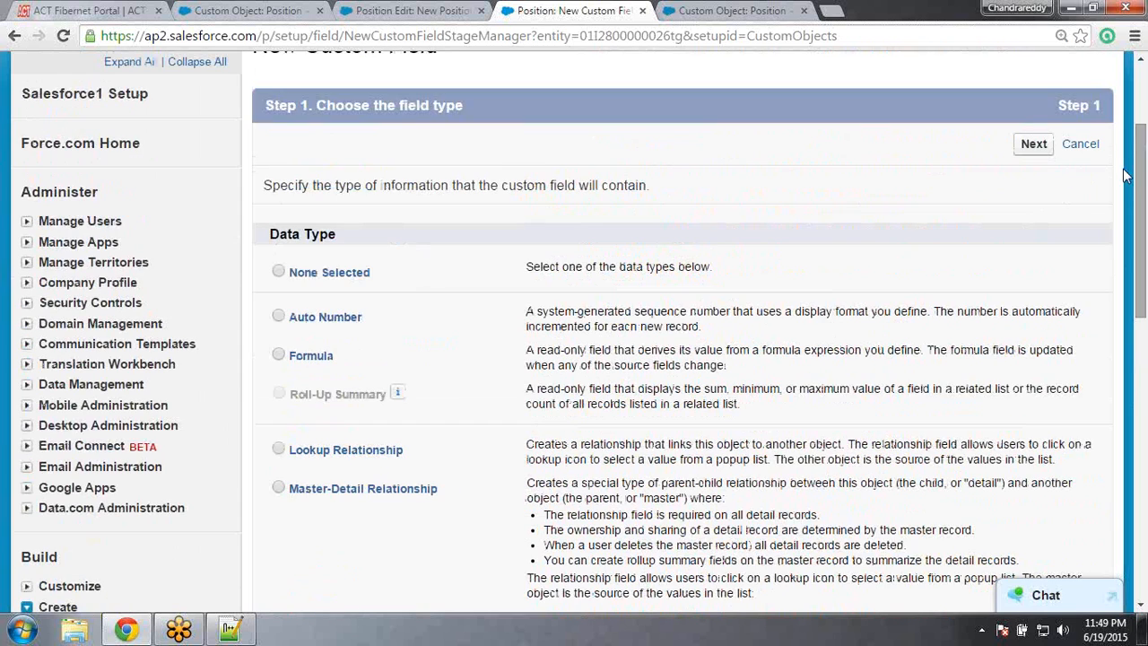
pyautogui.click(1035, 147)
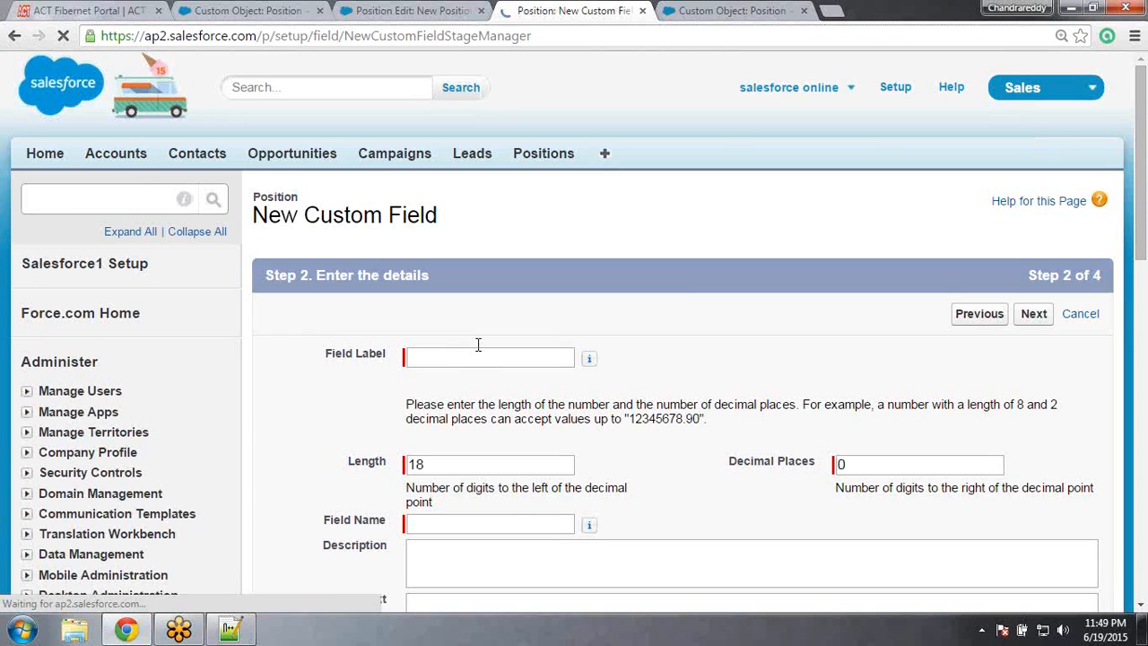
# Label the currency field Maximum Pay and set its length to 10
pyautogui.click(462, 360)
pyautogui.write('M')
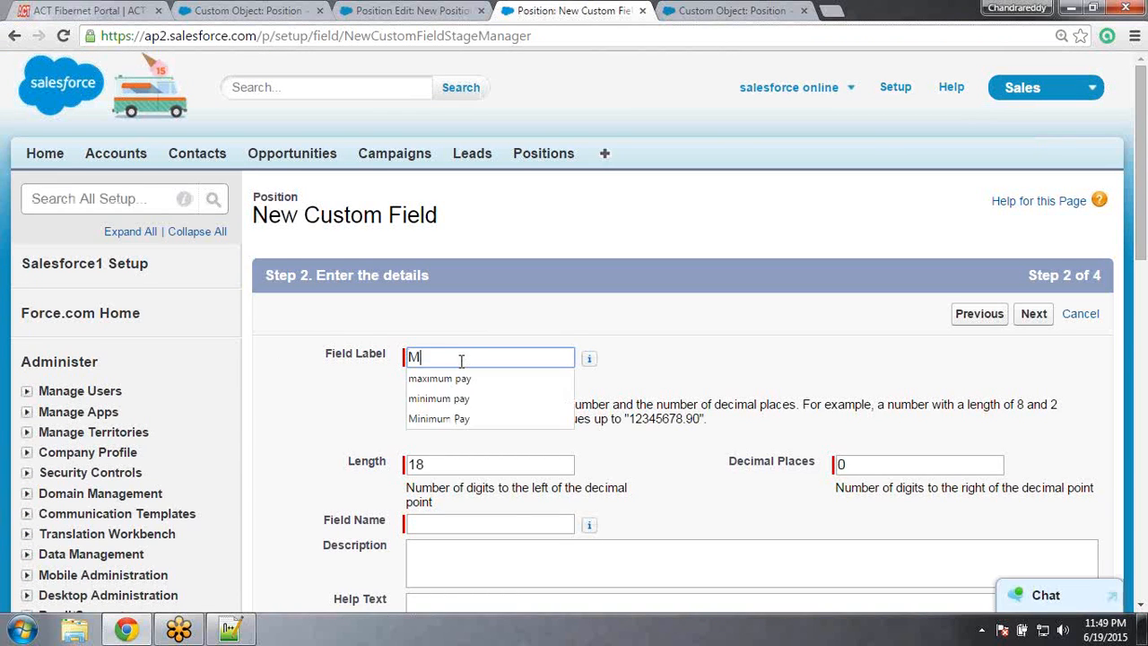
pyautogui.write('ax')
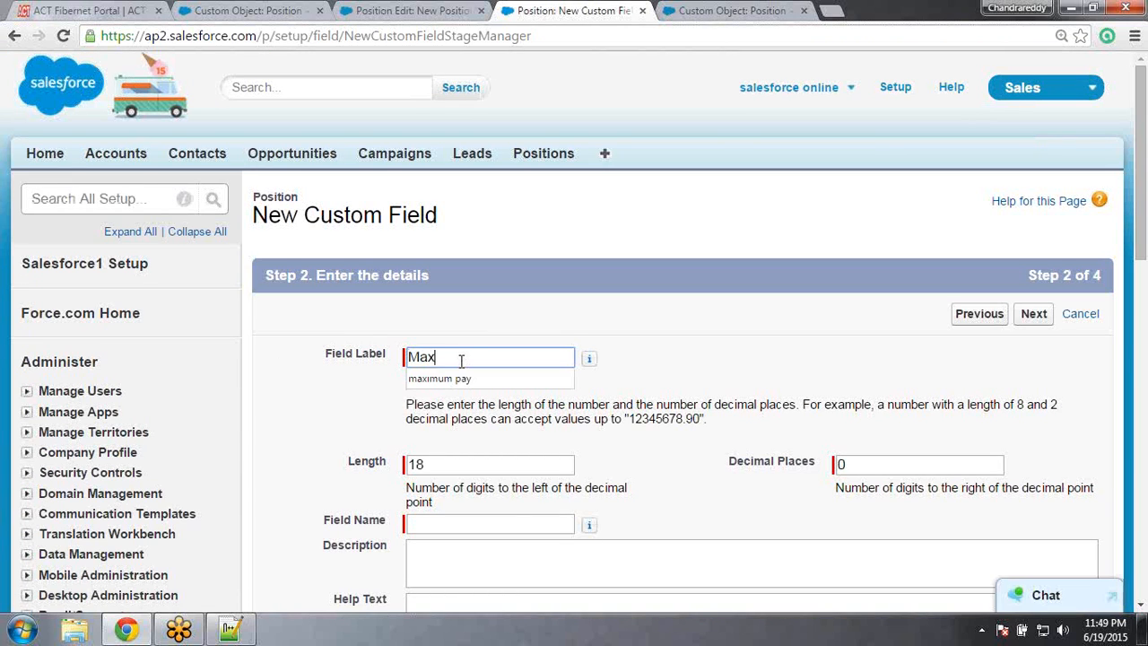
pyautogui.write('imum Pay')
pyautogui.click(442, 464)
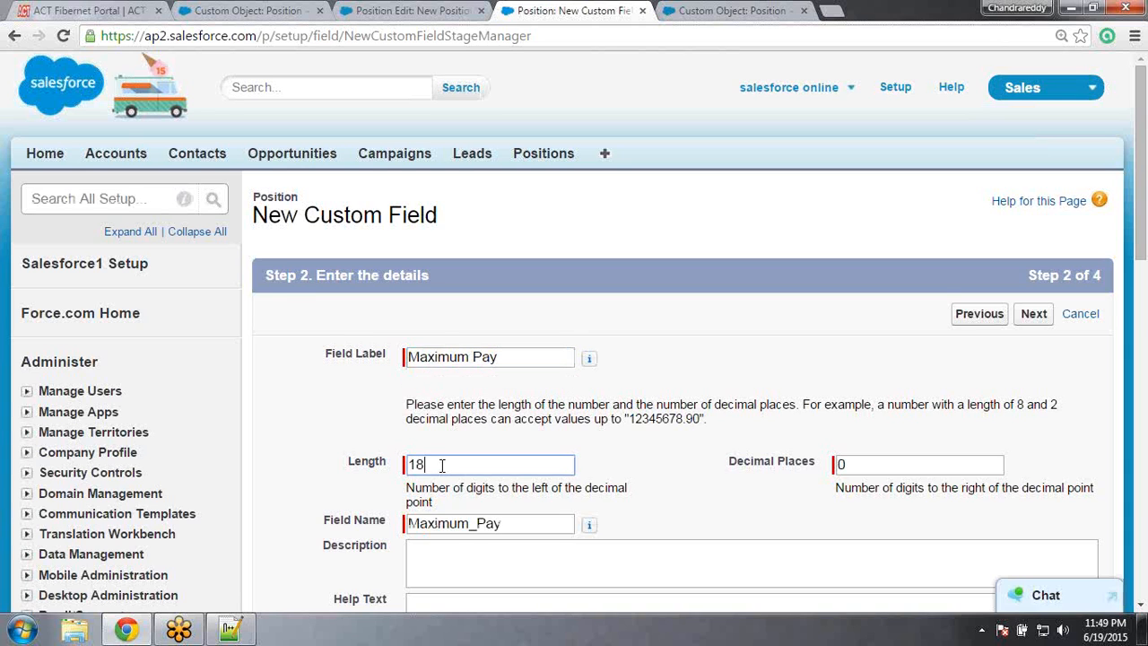
pyautogui.press('BackSpace')
pyautogui.write('0')
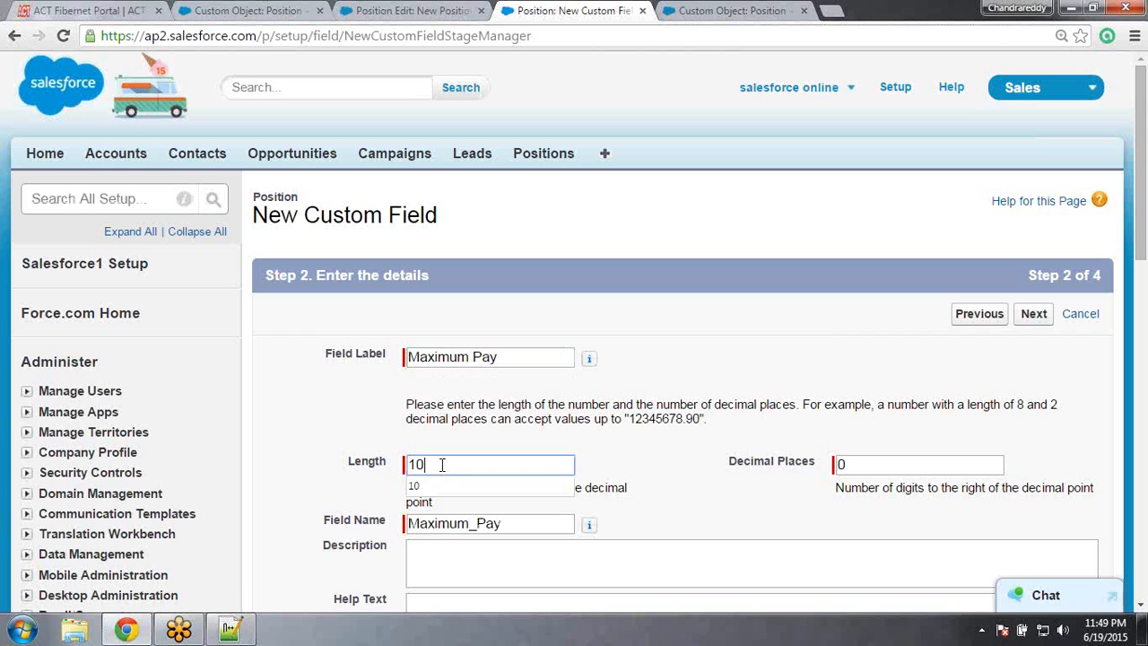
pyautogui.click(618, 454)
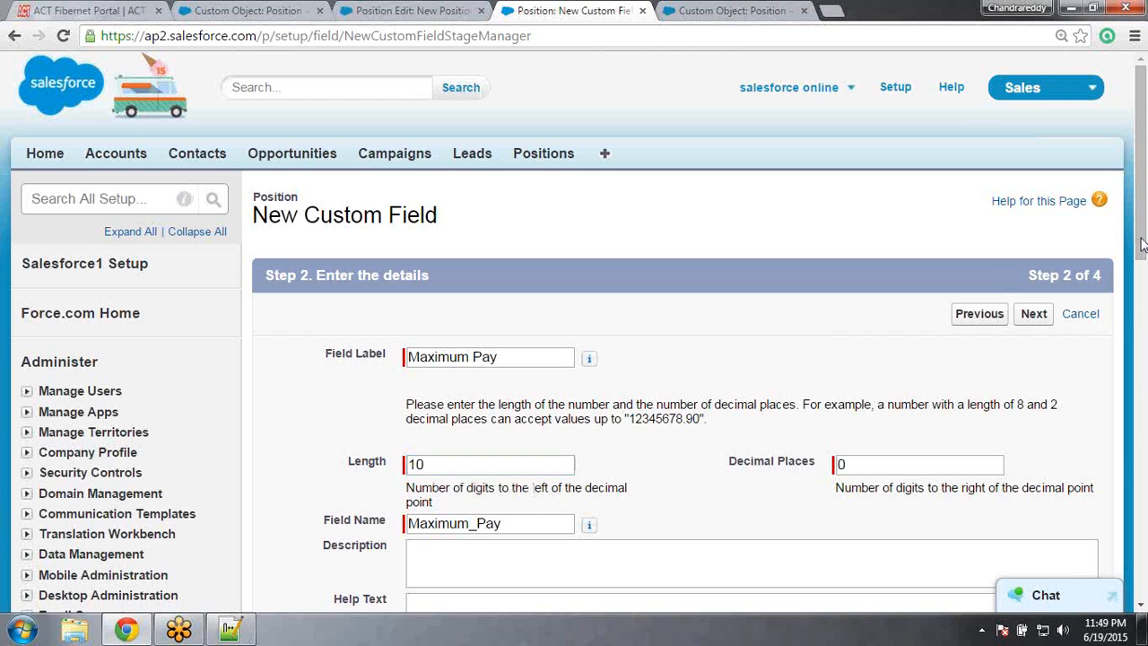
# Make Maximum Pay always require a value, save it with the default security and layout, and start another custom field
pyautogui.scroll(-2, 1143, 224)
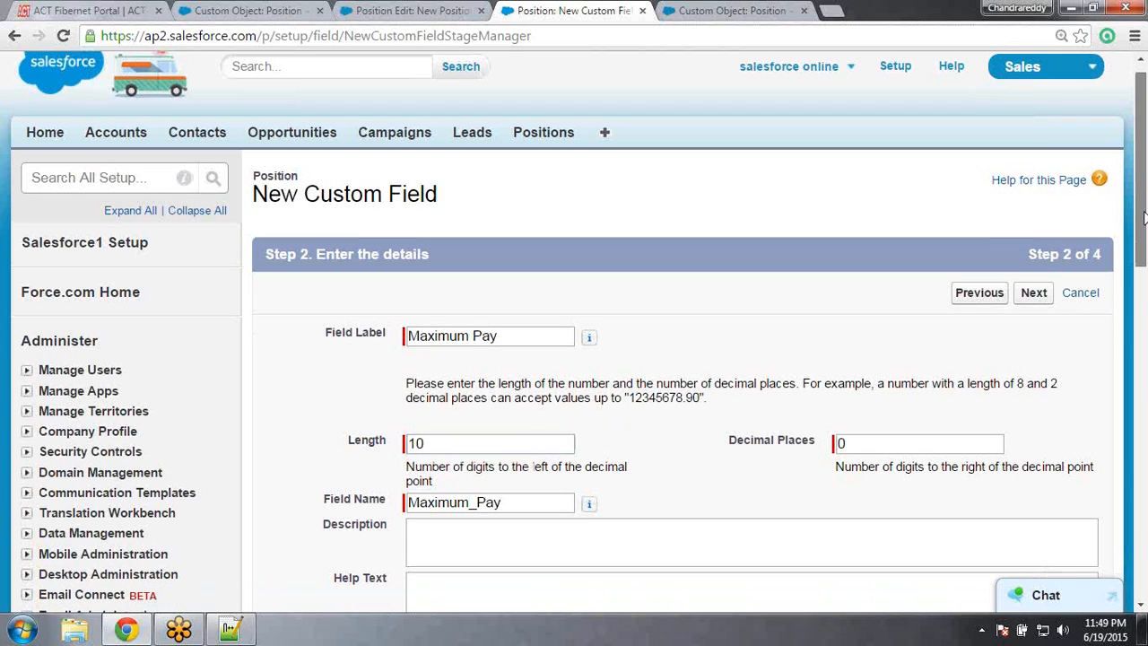
pyautogui.scroll(-3, 1142, 224)
pyautogui.click(413, 417)
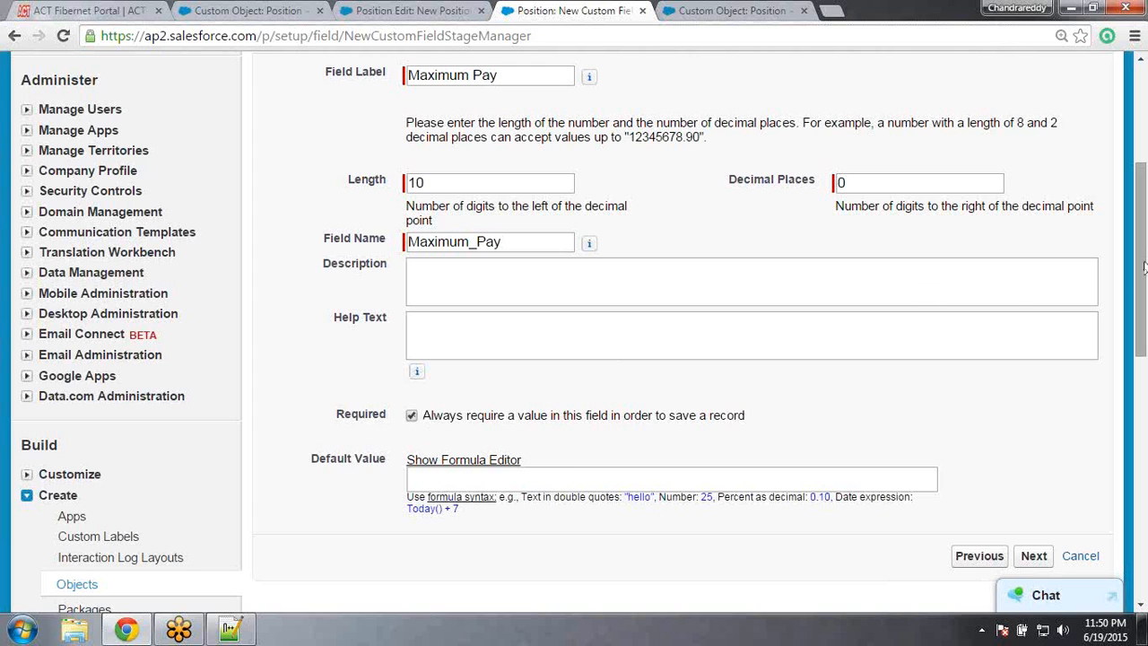
pyautogui.scroll(3, 1144, 267)
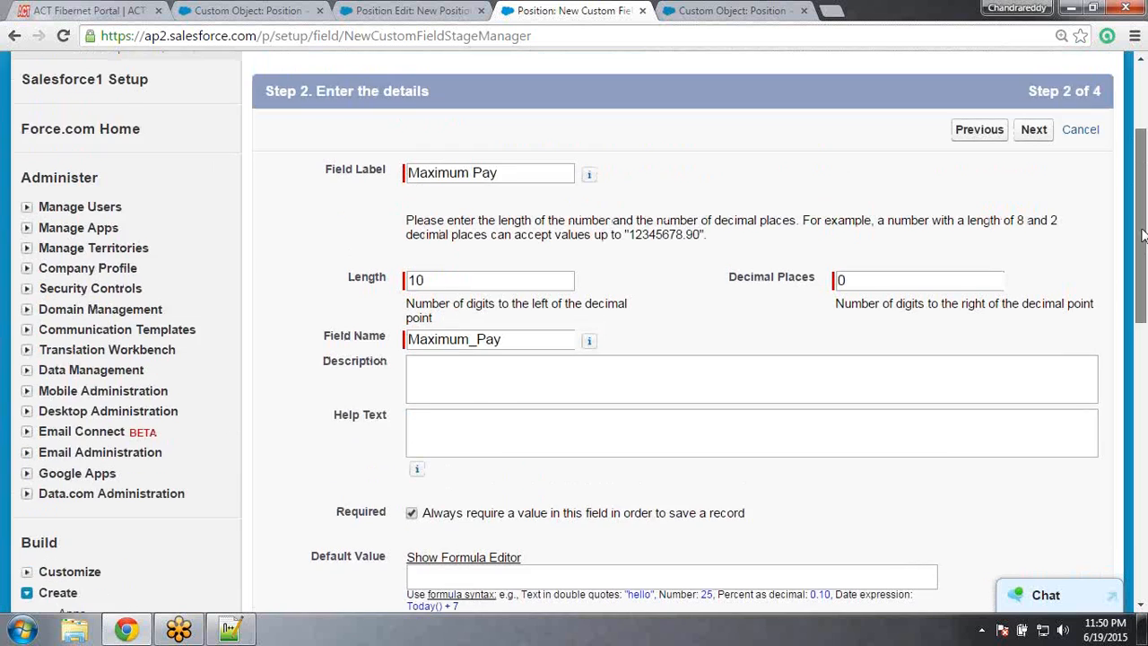
pyautogui.click(1034, 282)
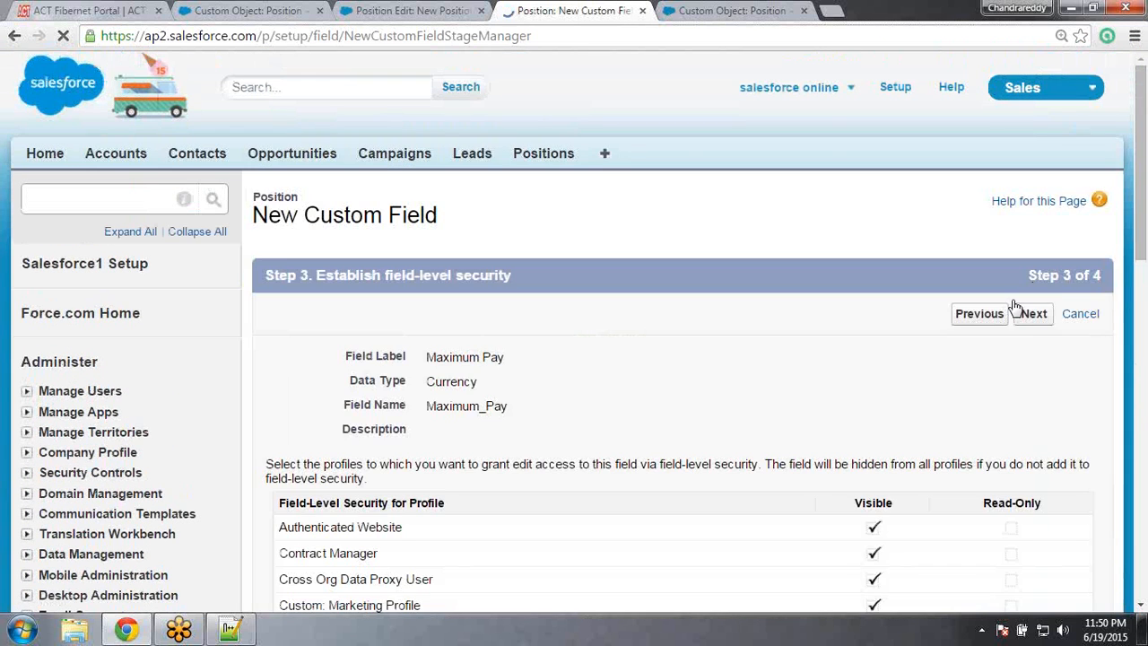
pyautogui.click(1031, 316)
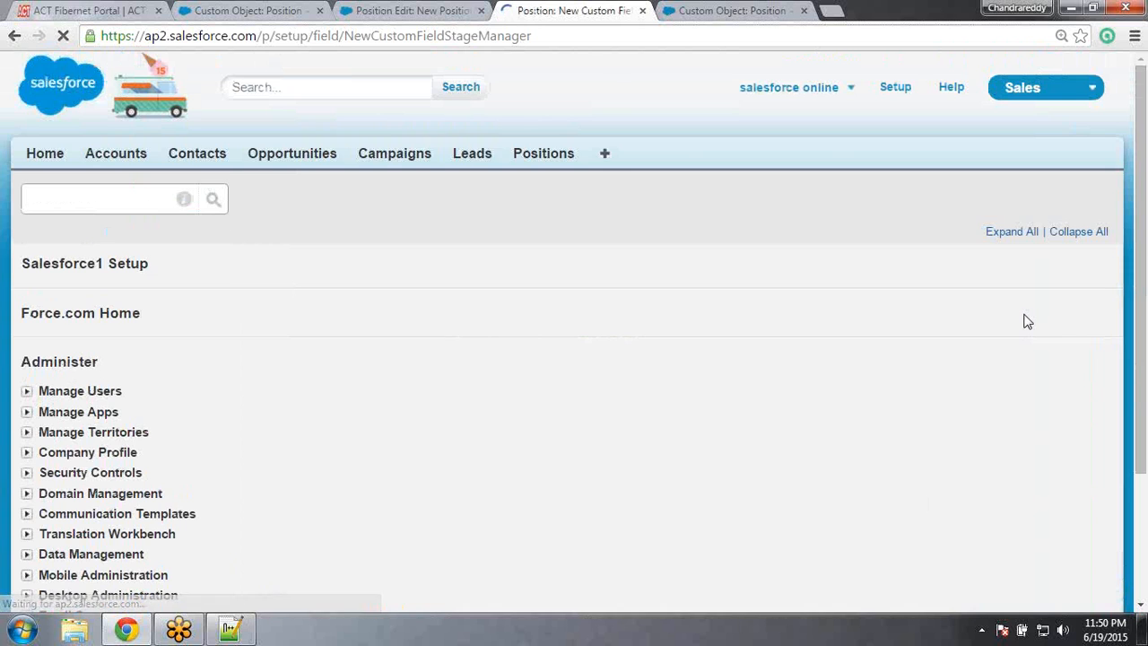
pyautogui.click(973, 316)
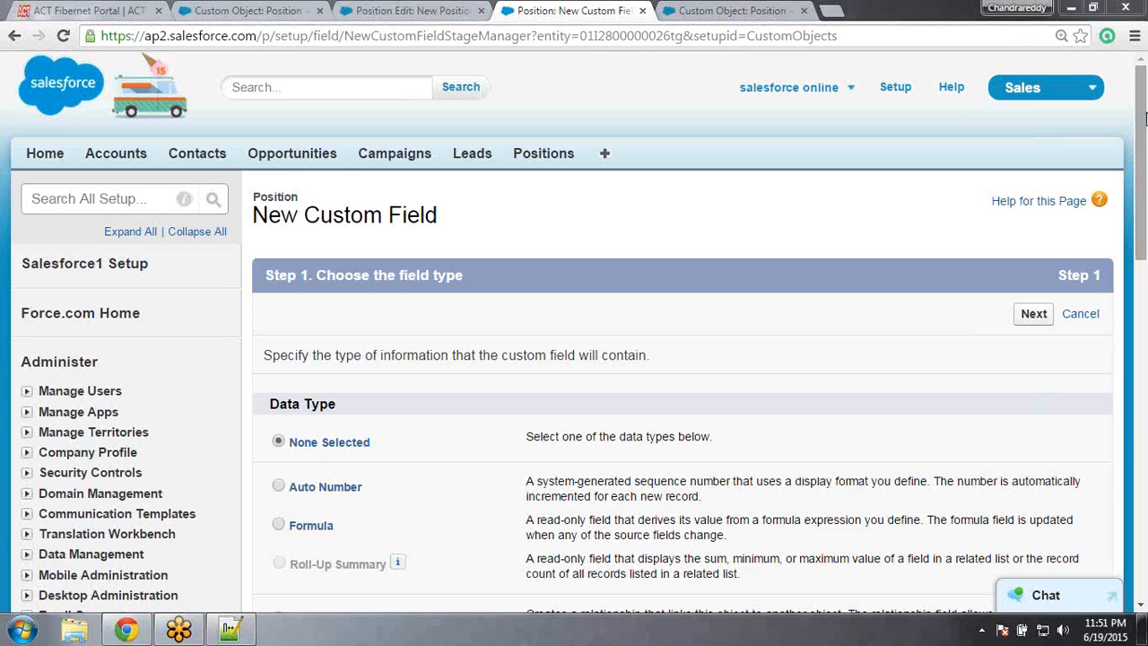
# Choose the Text Area data type for the new Position field and continue to its details
pyautogui.moveTo(1143, 122); pyautogui.dragTo(1145, 323)
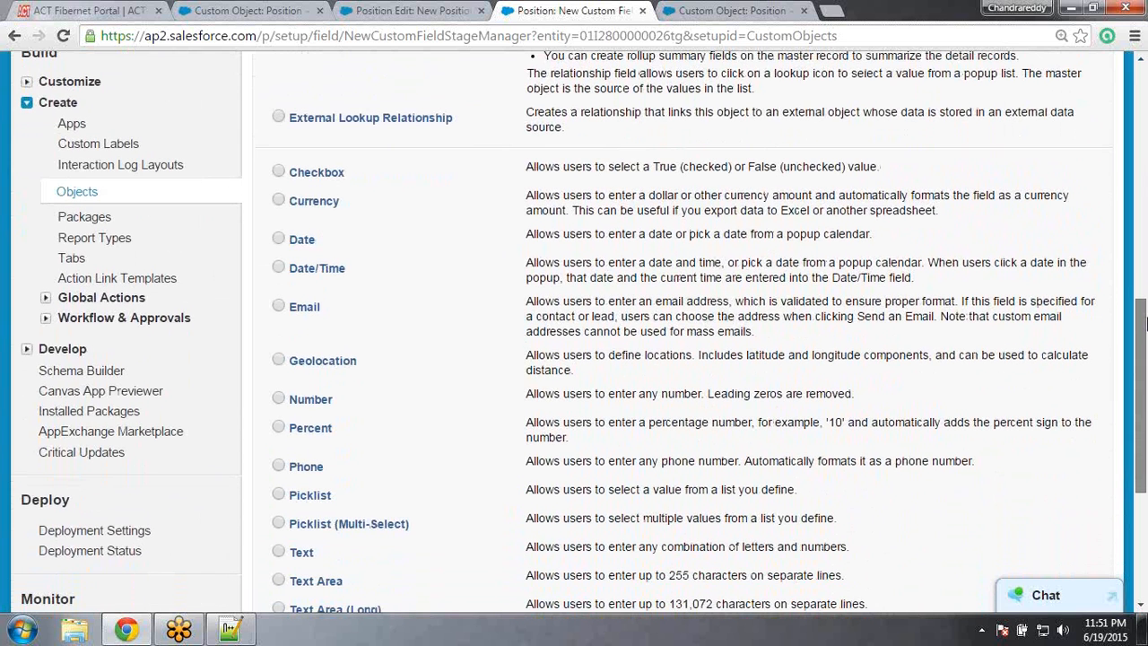
pyautogui.click(279, 581)
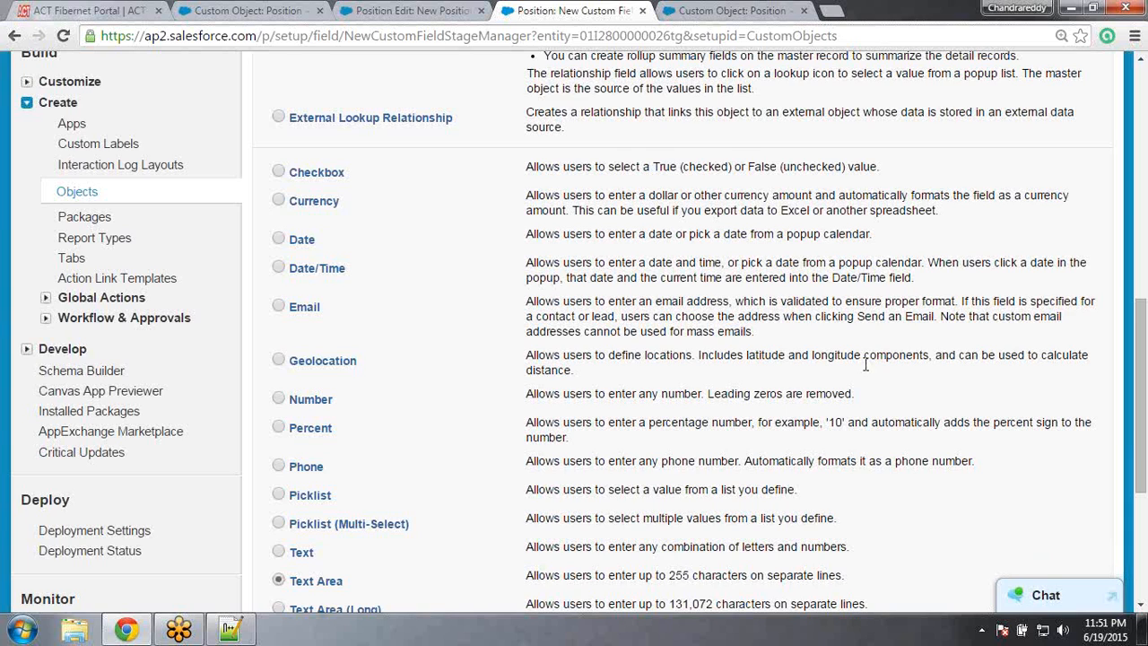
pyautogui.press('Up')
pyautogui.press('Down')
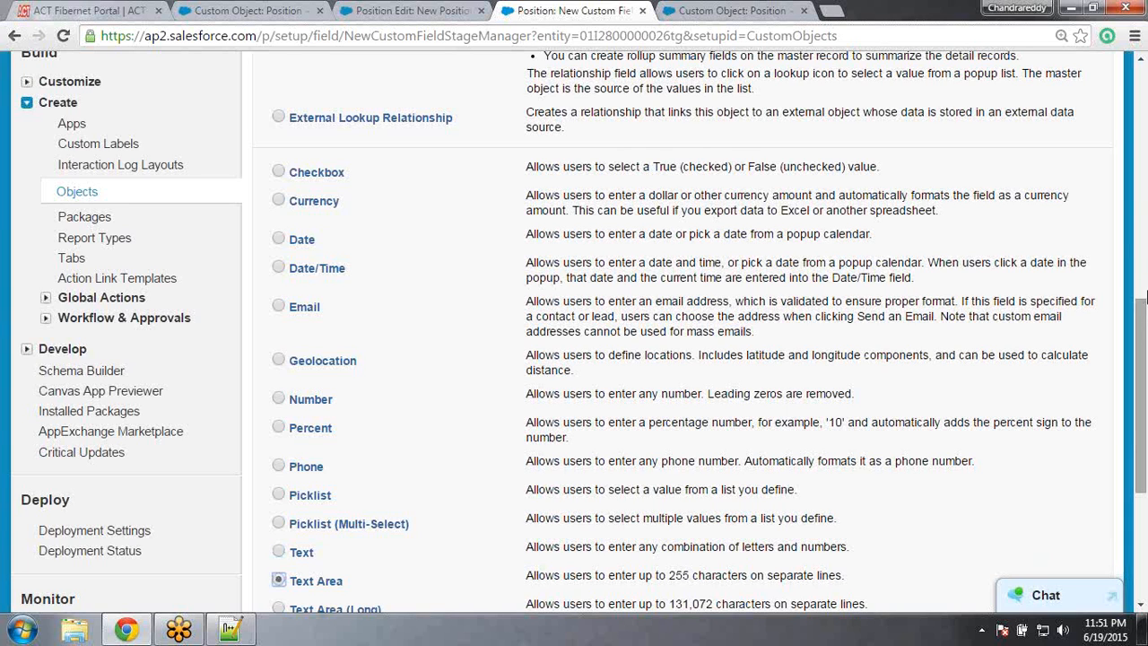
pyautogui.moveTo(1143, 300); pyautogui.dragTo(1143, 141)
pyautogui.click(1040, 109)
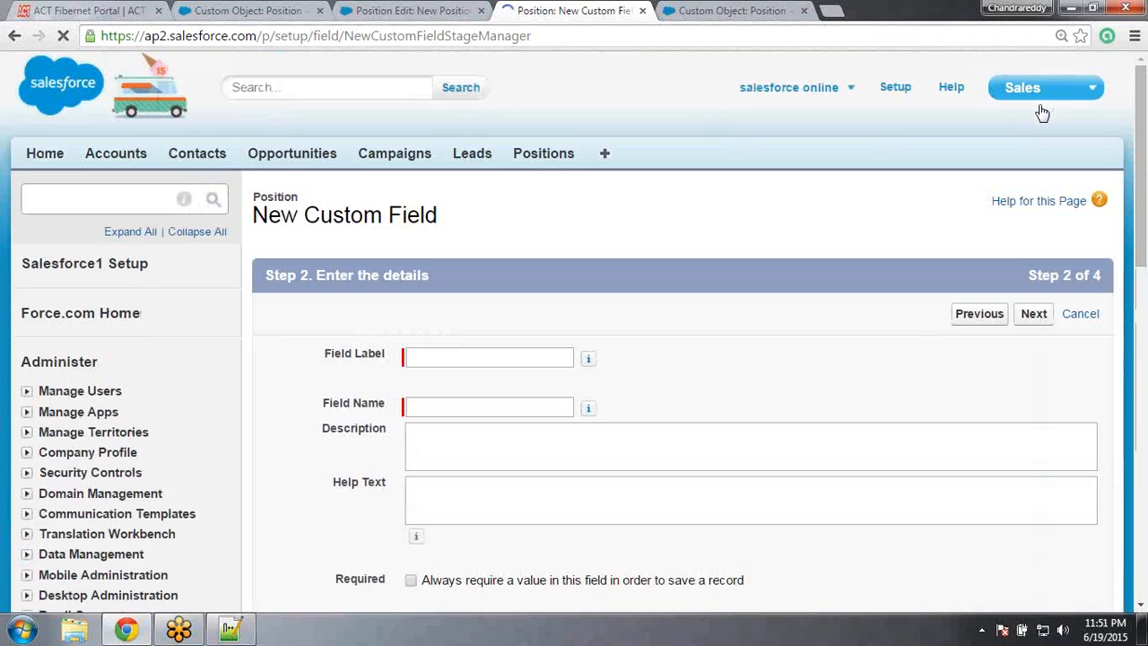
# Label the text area field Position Description and fill in the matching field name Position_Description
pyautogui.click(467, 359)
pyautogui.write('Posi')
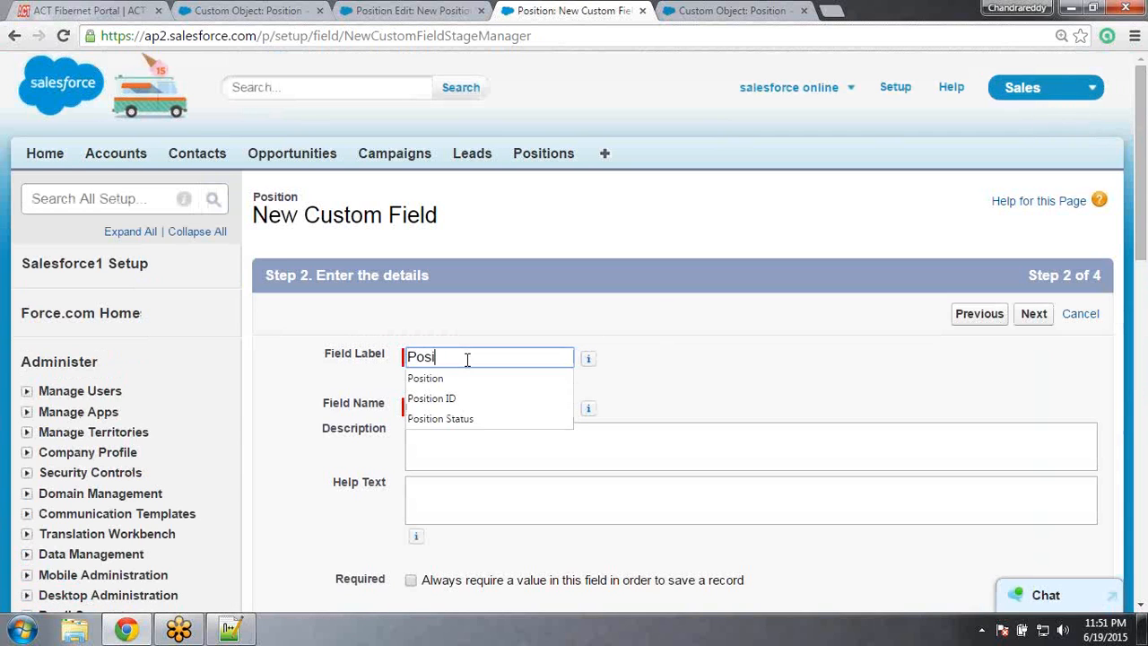
pyautogui.write('tion De')
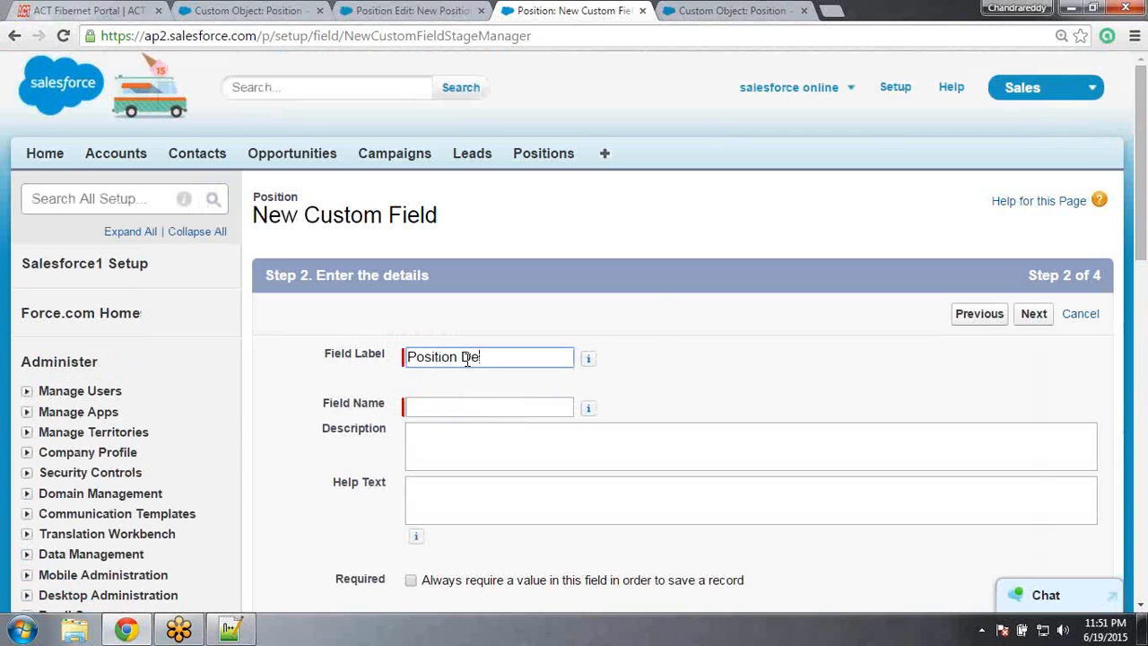
pyautogui.write('scriptio')
pyautogui.click(444, 406)
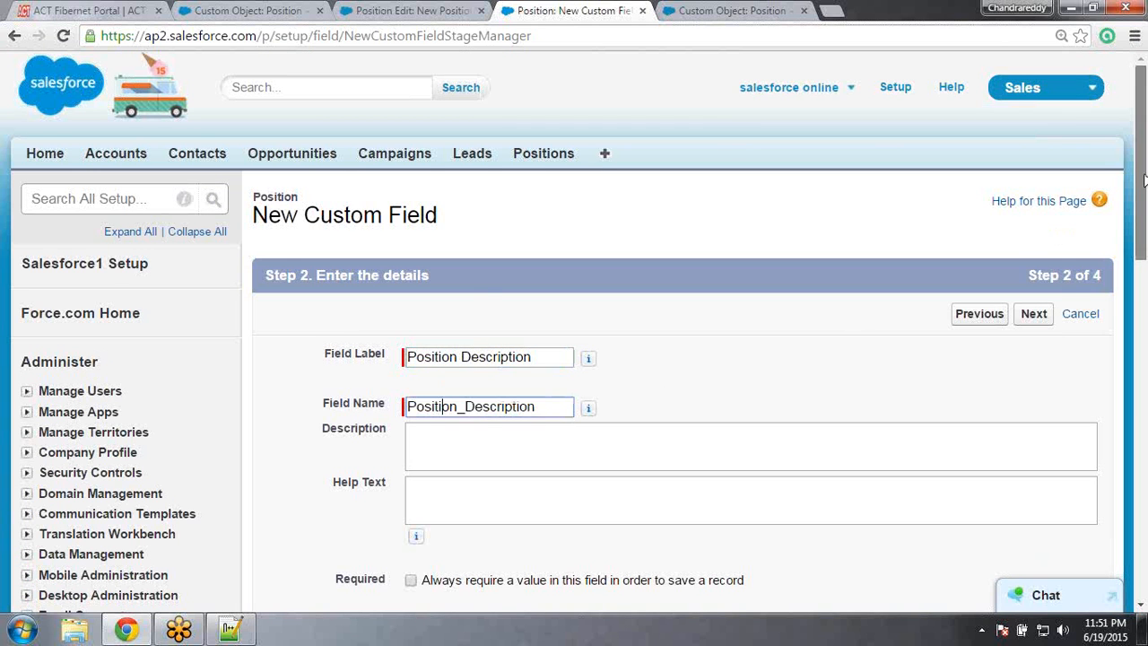
# Make Position Description always require a value, save it with the default security and layout, and start another custom field
pyautogui.scroll(-3, 594, 356)
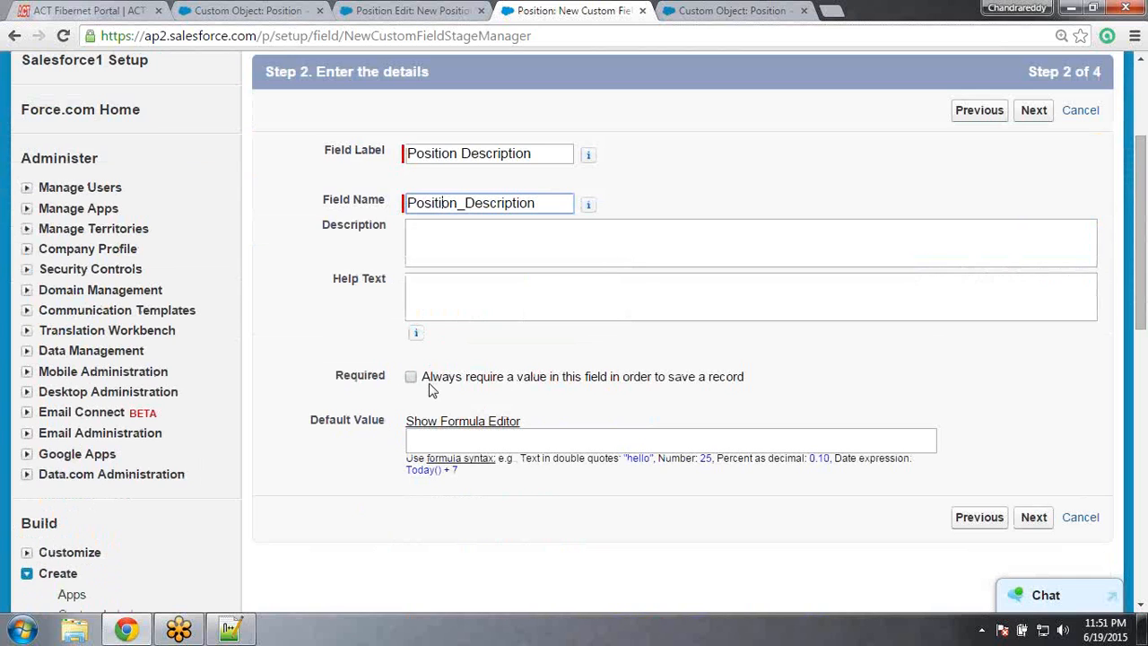
pyautogui.click(411, 377)
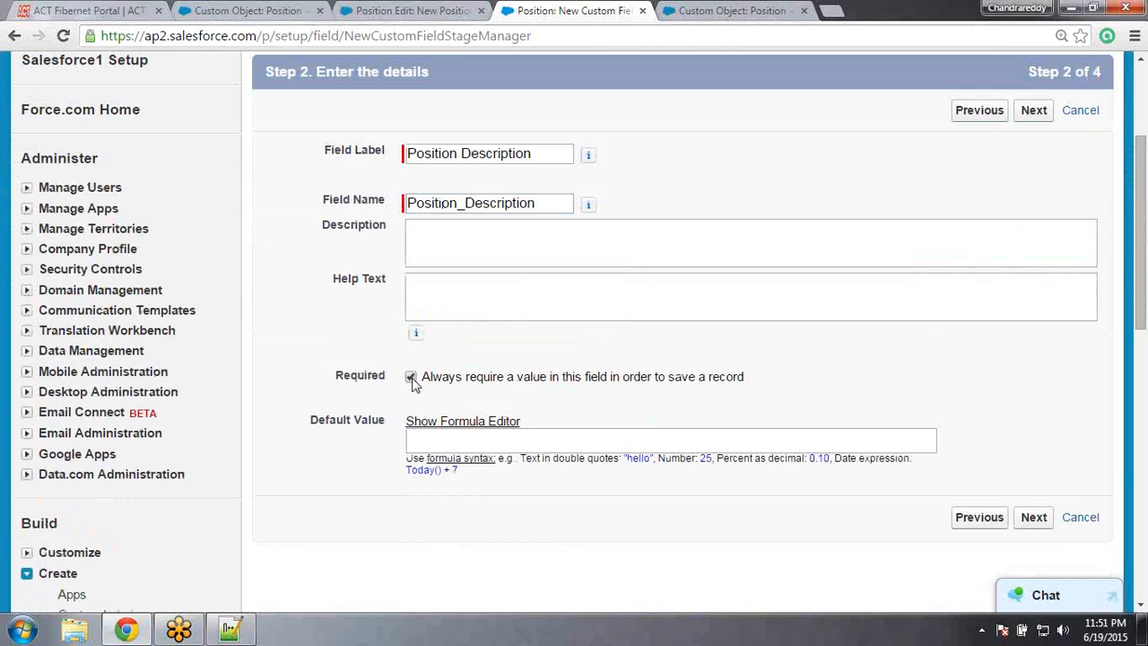
pyautogui.click(1035, 517)
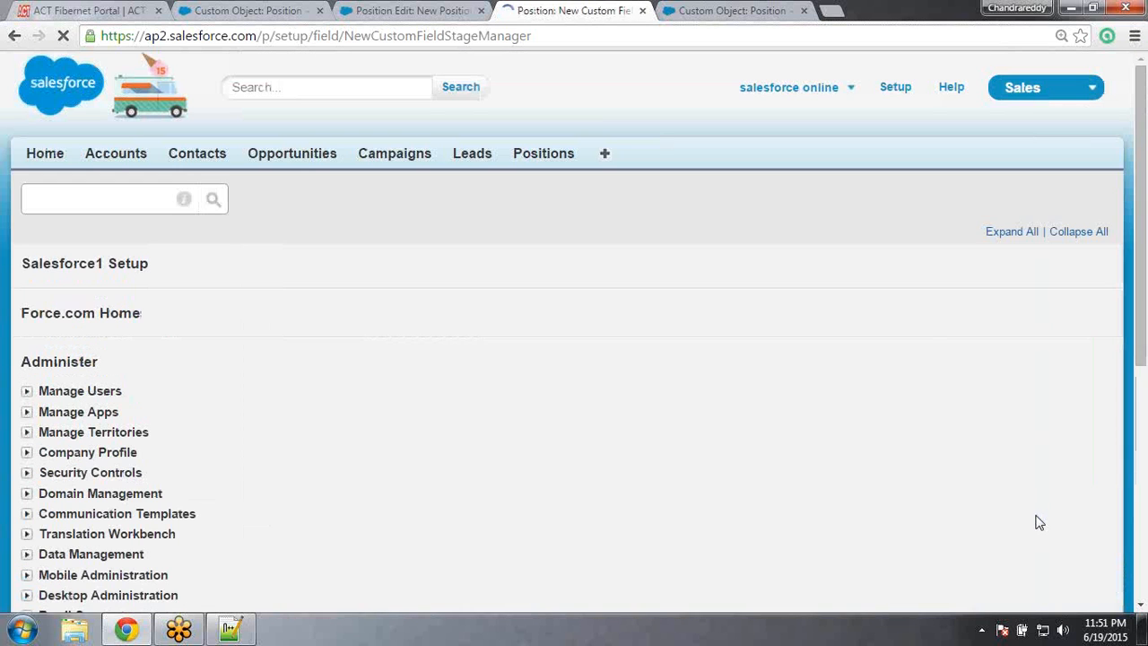
pyautogui.click(1034, 314)
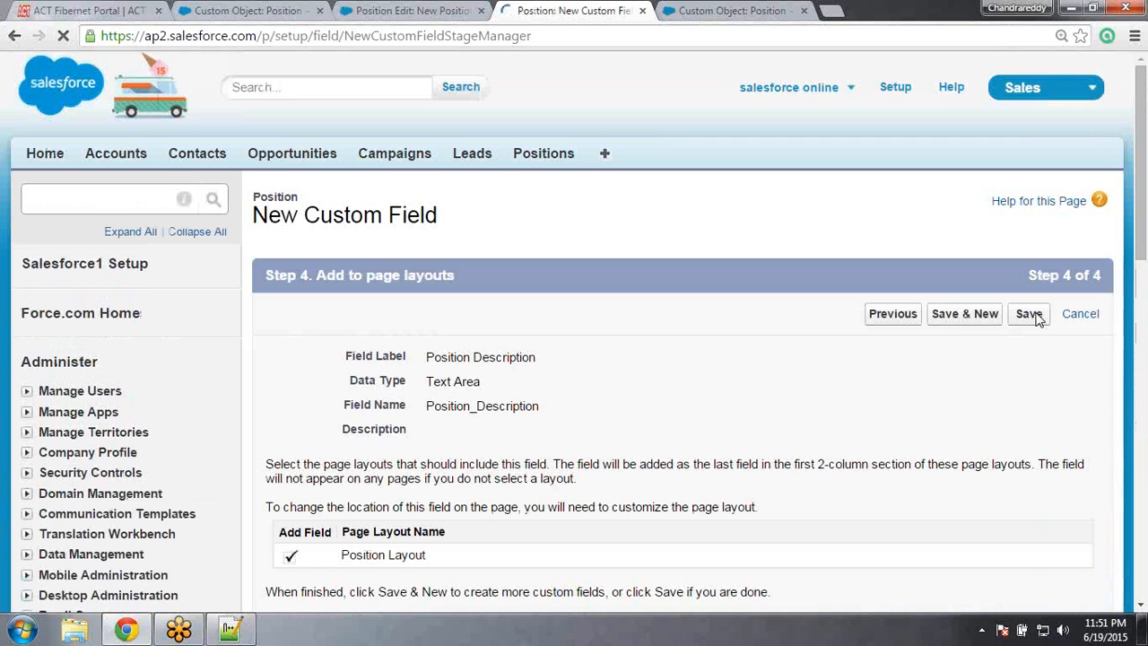
pyautogui.click(974, 314)
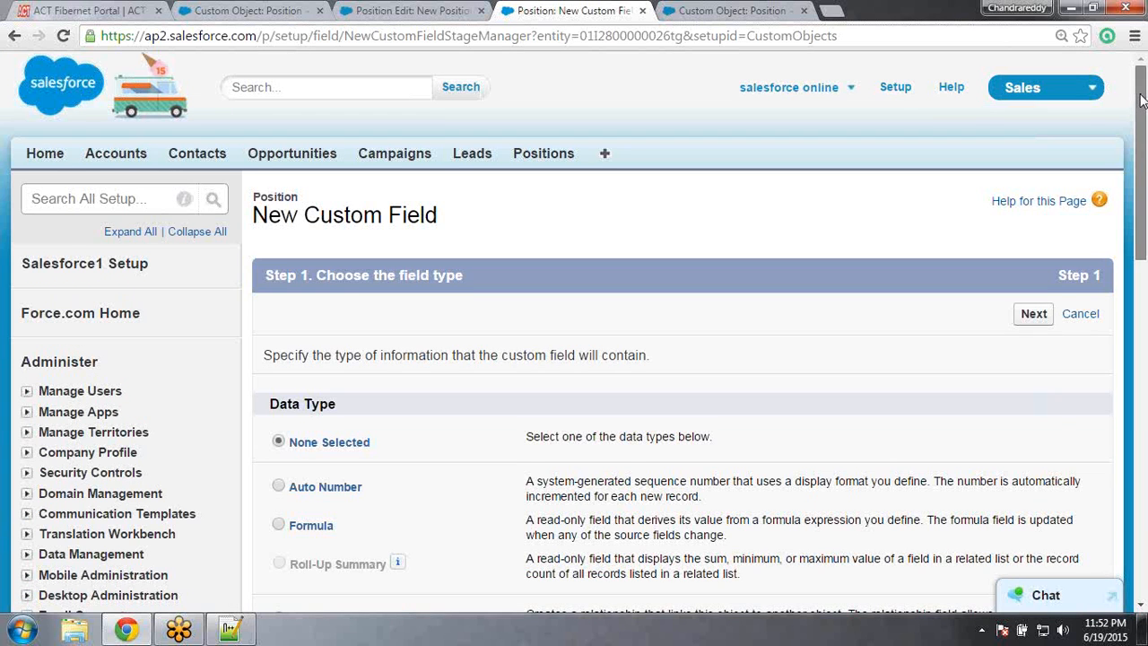
# Choose the Text Area data type for another Position field and continue to its details
pyautogui.moveTo(1141, 100); pyautogui.dragTo(1142, 318)
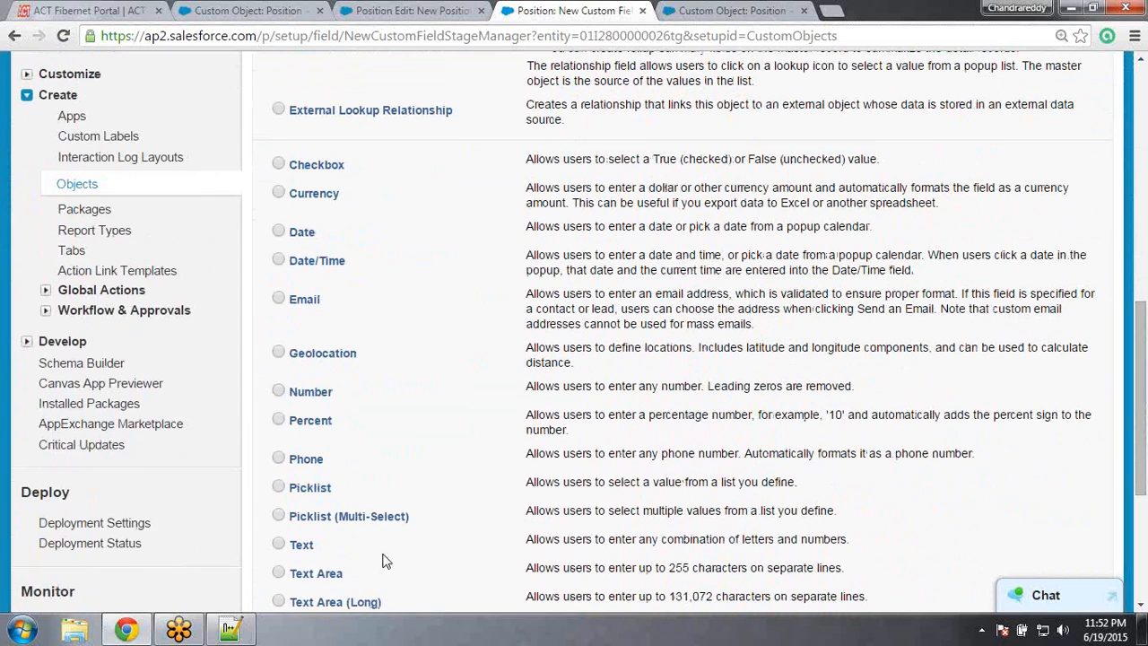
pyautogui.click(279, 574)
pyautogui.moveTo(1145, 305); pyautogui.dragTo(1143, 132)
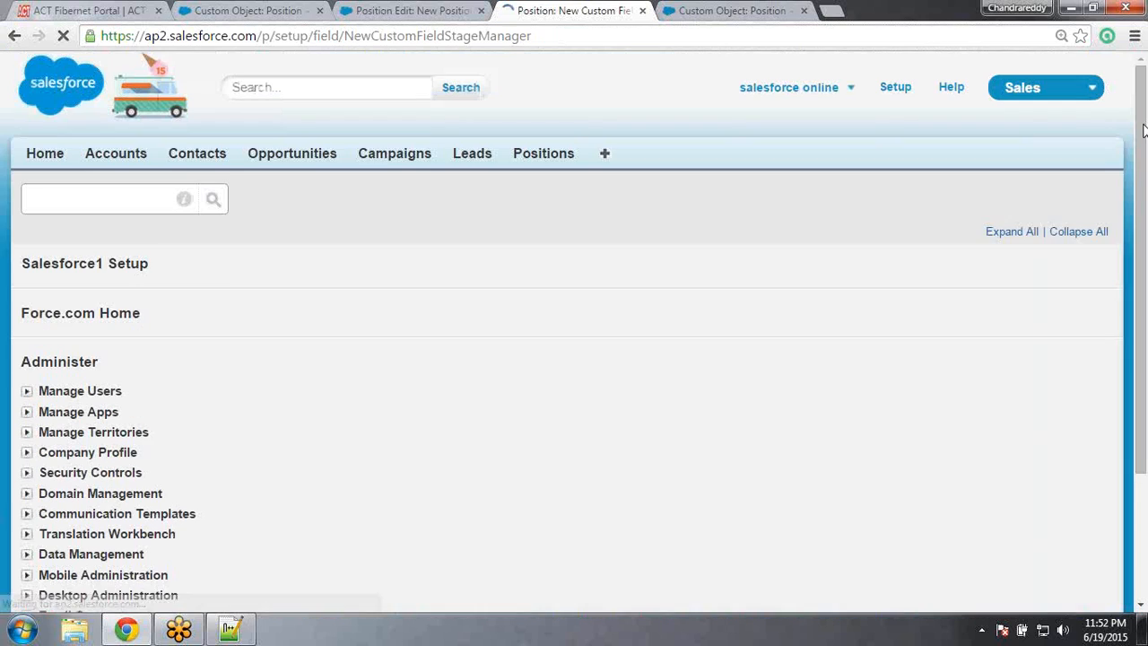
# Label the text area field Skills Required and fill in the matching field name Skills_Required
pyautogui.click(497, 356)
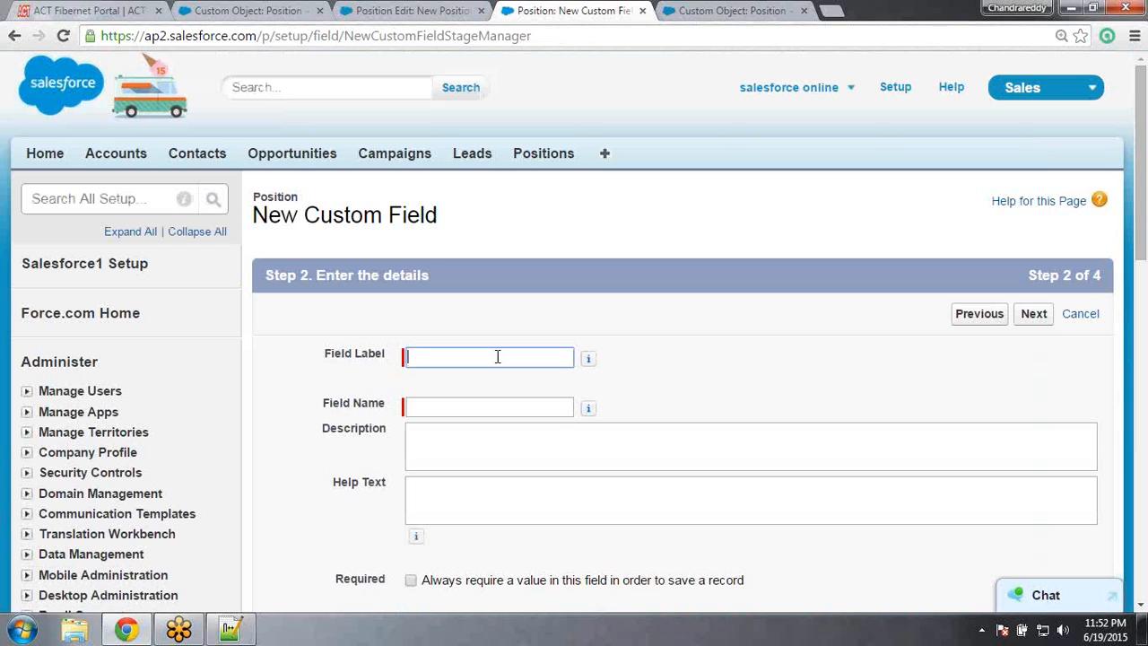
pyautogui.write('Skills Required')
pyautogui.click(452, 405)
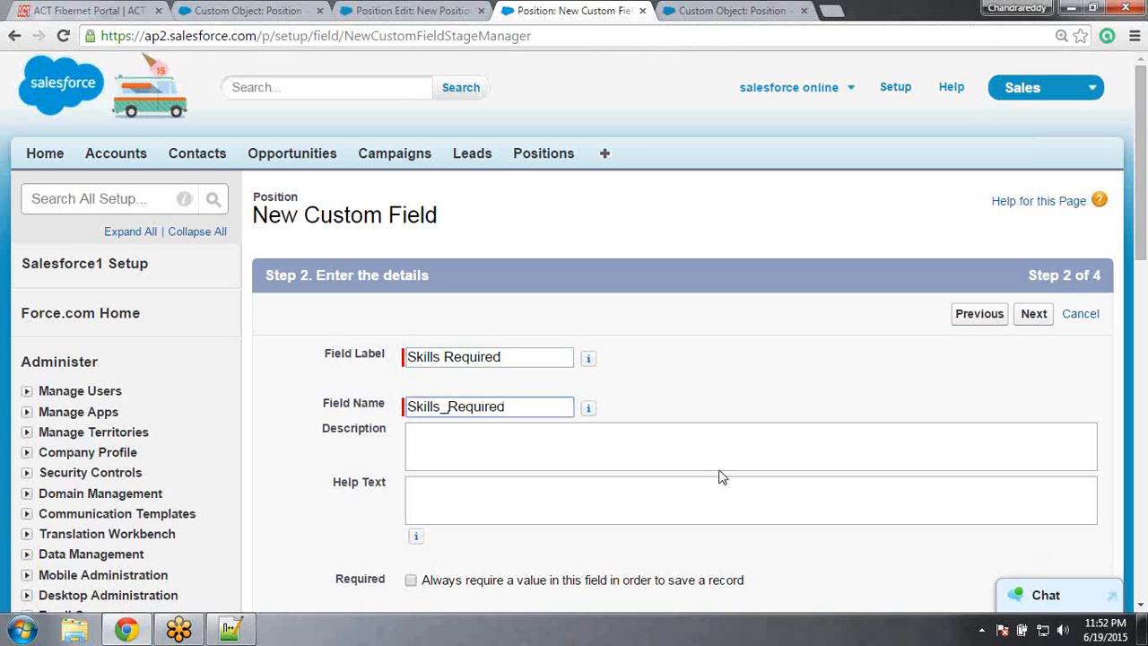
# Make Skills Required visible to all profiles, keep it on the Position Layout, save it and start another custom field
pyautogui.click(1033, 318)
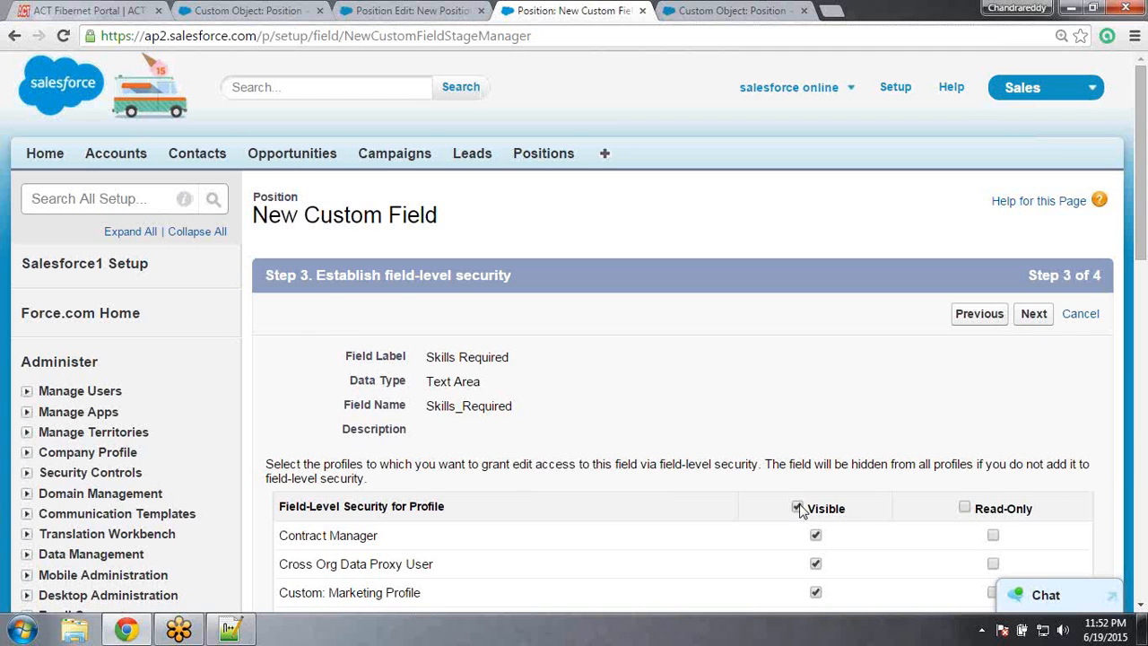
pyautogui.click(1033, 314)
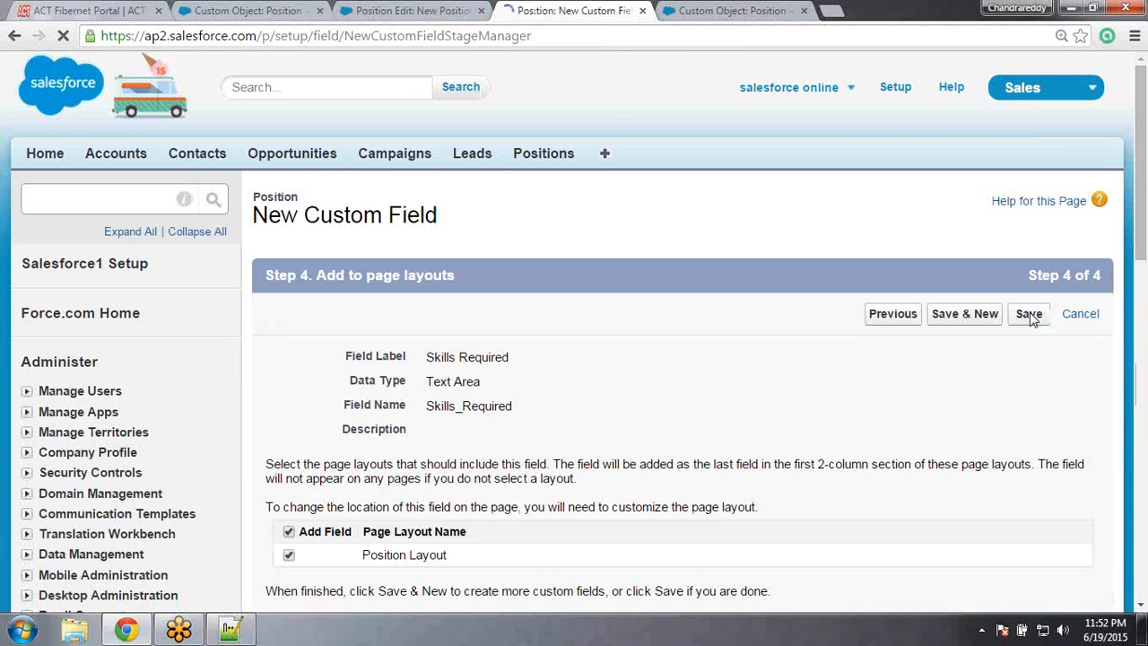
pyautogui.click(966, 321)
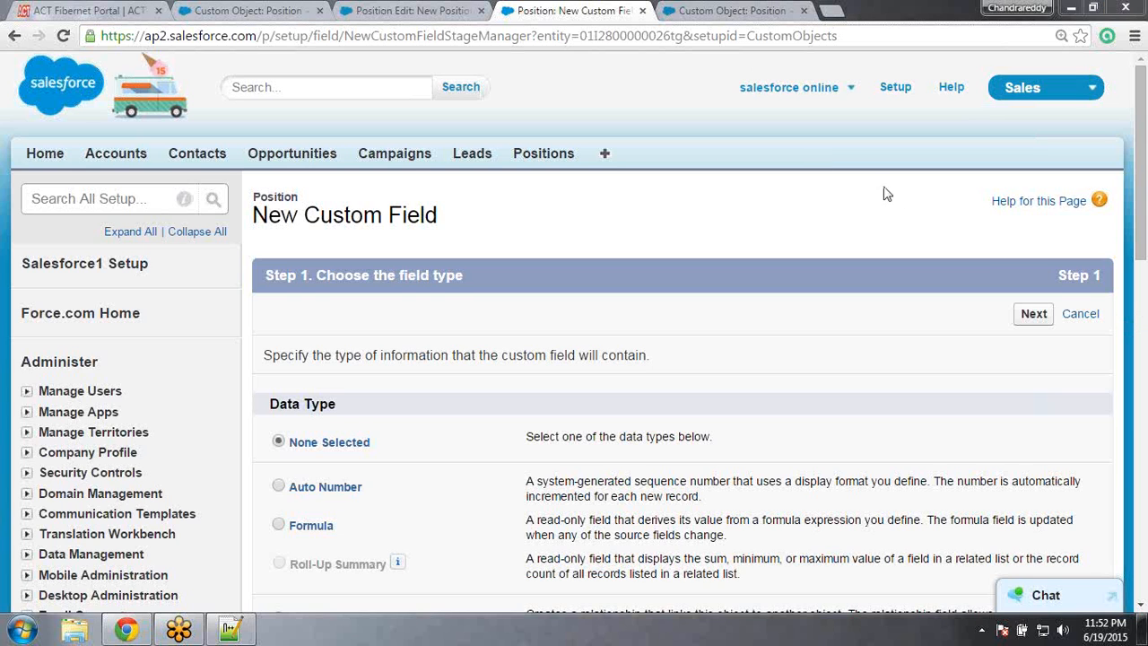
# Choose the Checkbox data type for the new Position field and continue to its details
pyautogui.moveTo(1141, 160); pyautogui.dragTo(1143, 364)
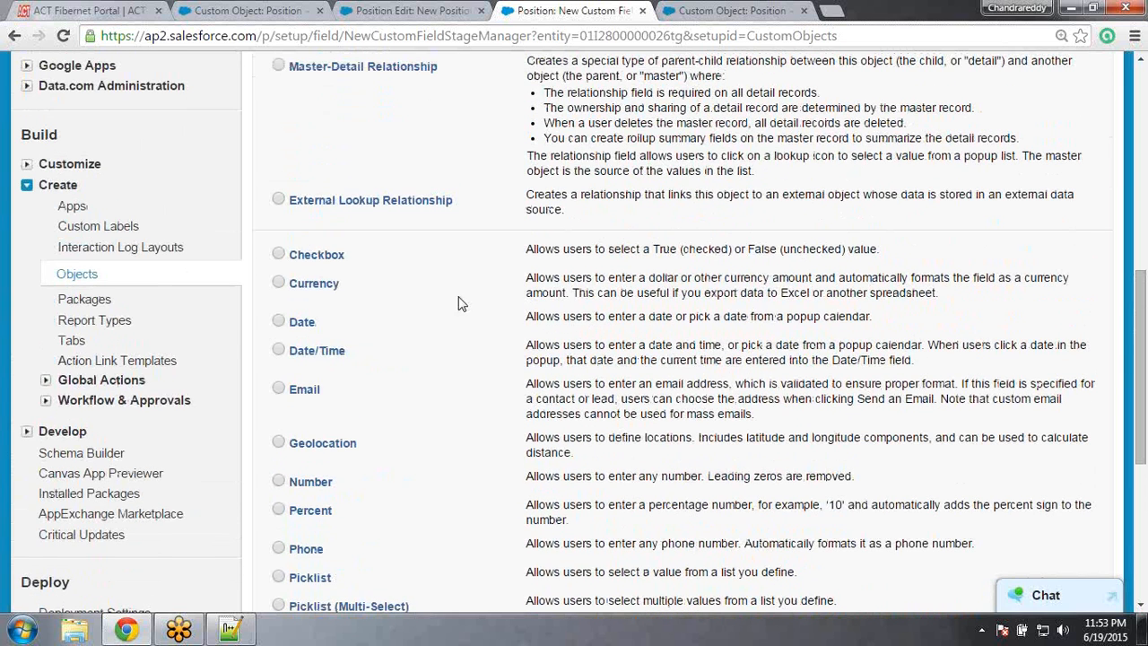
pyautogui.click(279, 255)
pyautogui.moveTo(1142, 351); pyautogui.dragTo(1141, 208)
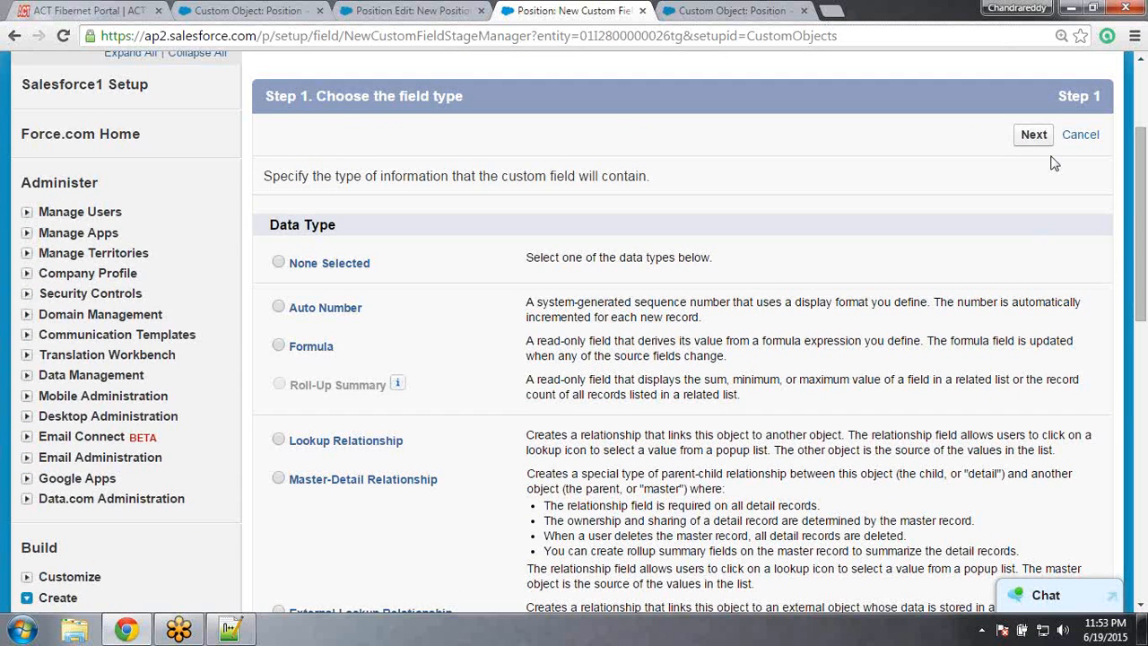
pyautogui.click(1036, 139)
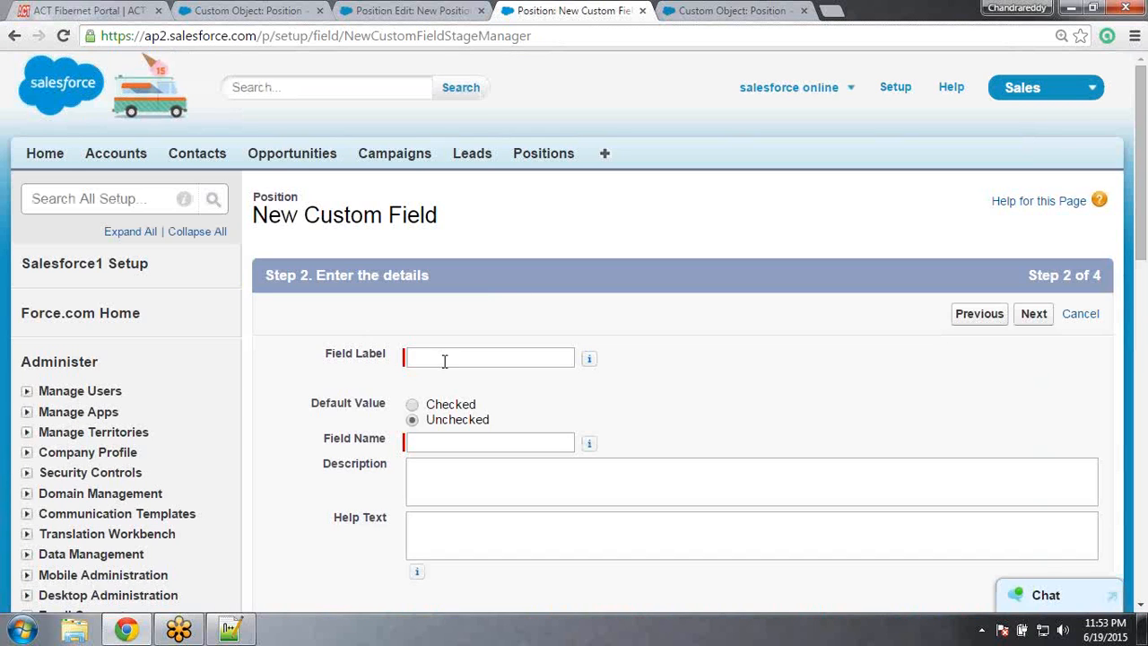
# Label the checkbox field Travel Required with the field name Travel_Required, keeping its default value Unchecked
pyautogui.click(444, 361)
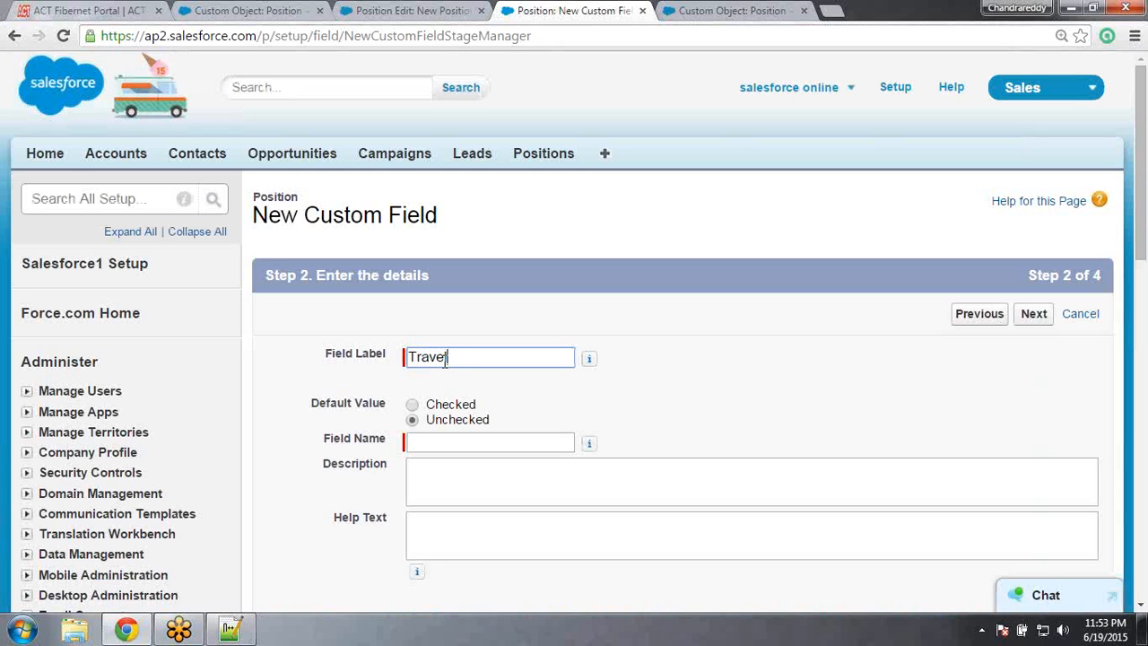
pyautogui.write('Travel Required')
pyautogui.click(460, 443)
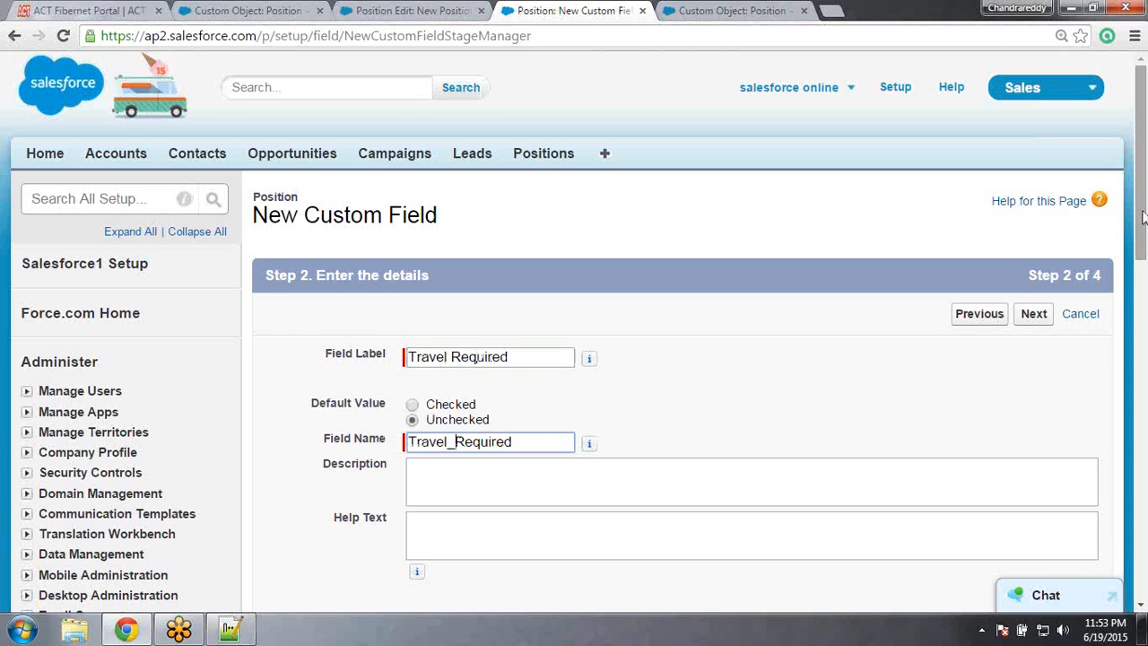
pyautogui.scroll(-1, 1145, 237)
pyautogui.scroll(1, 1145, 237)
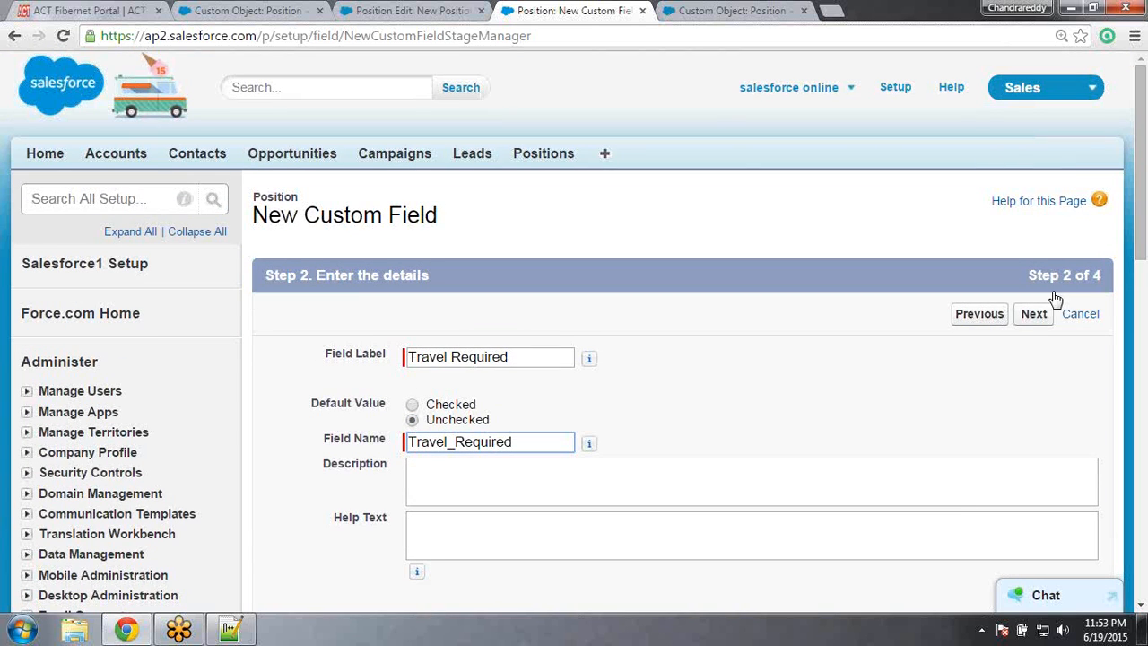
# Make Travel Required visible to all profiles, keep it on the Position Layout, save it and start another custom field
pyautogui.click(1034, 314)
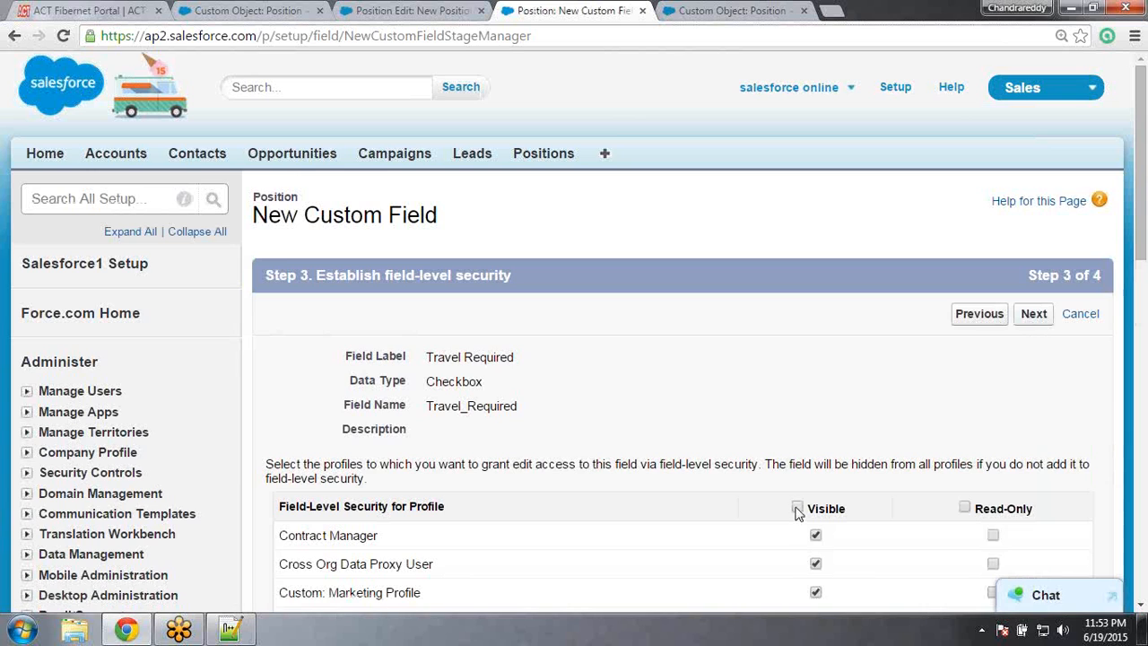
pyautogui.click(797, 508)
pyautogui.click(1034, 314)
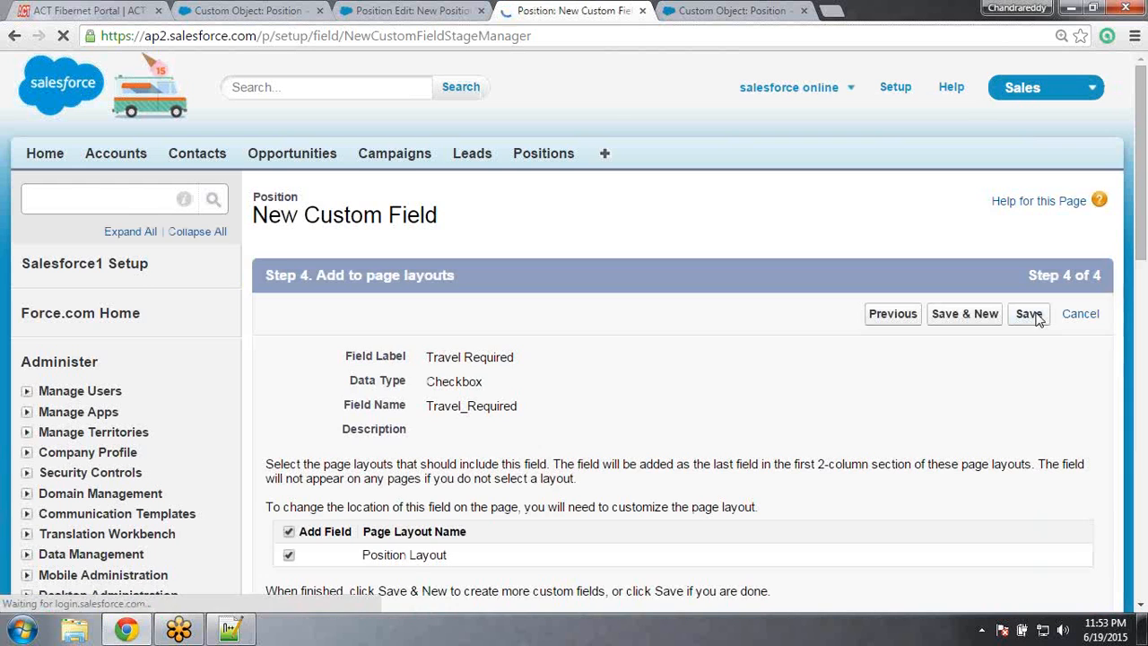
pyautogui.click(951, 318)
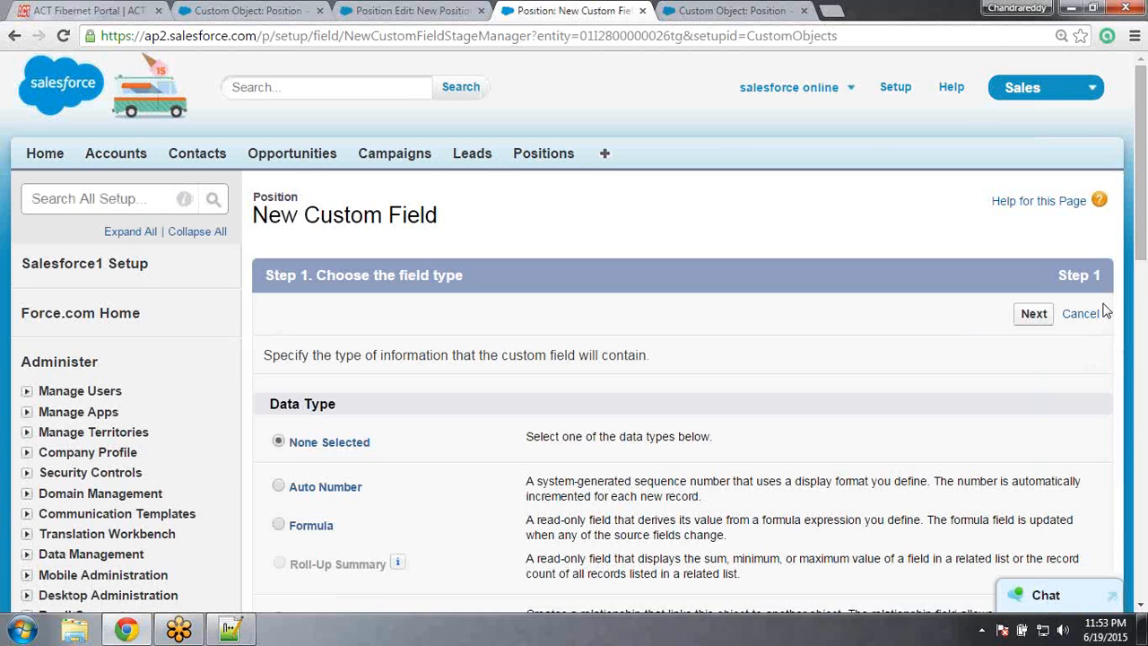
# Choose the Checkbox data type again for another Position field and proceed to the details
pyautogui.moveTo(1145, 195); pyautogui.dragTo(1141, 348)
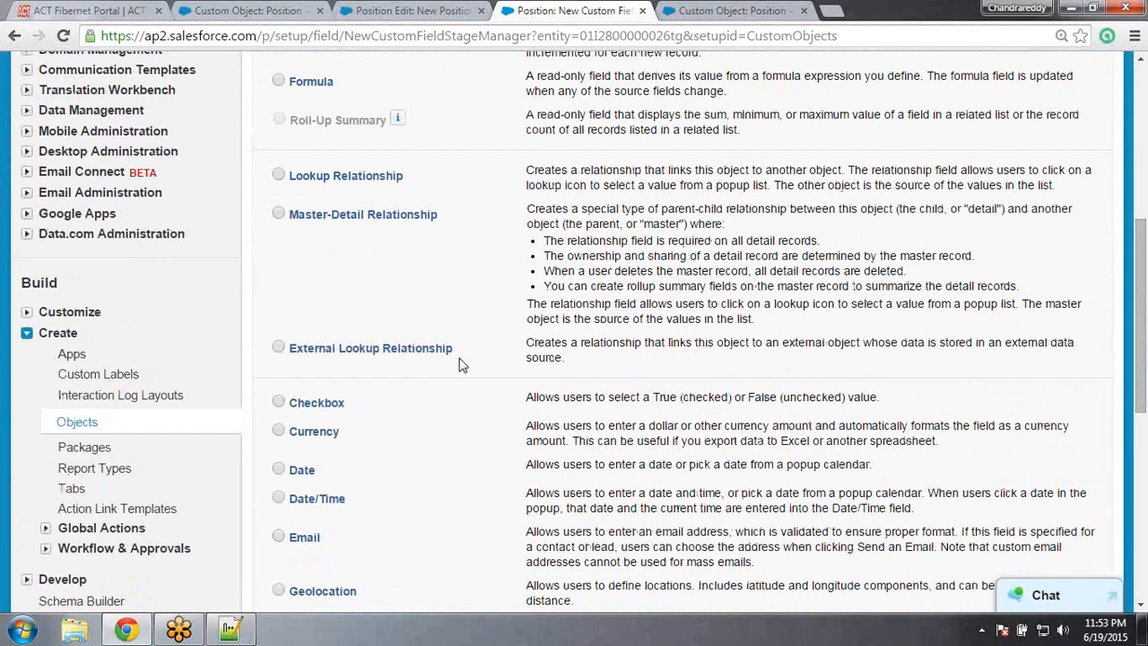
pyautogui.click(280, 404)
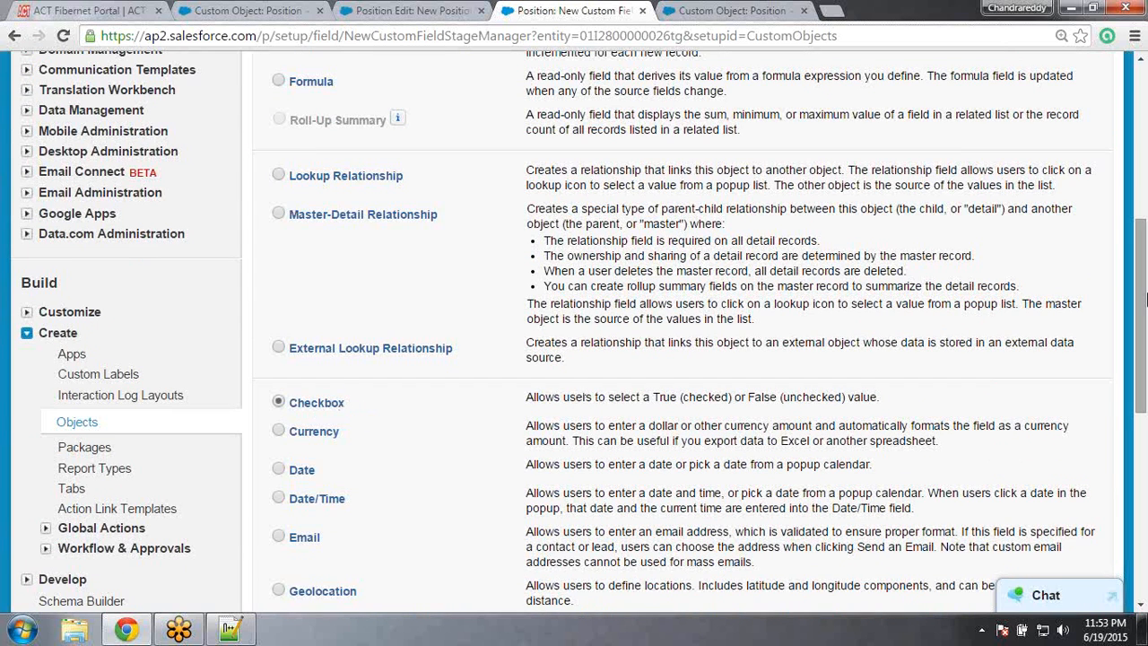
pyautogui.moveTo(1145, 320); pyautogui.dragTo(1121, 219)
pyautogui.click(1034, 163)
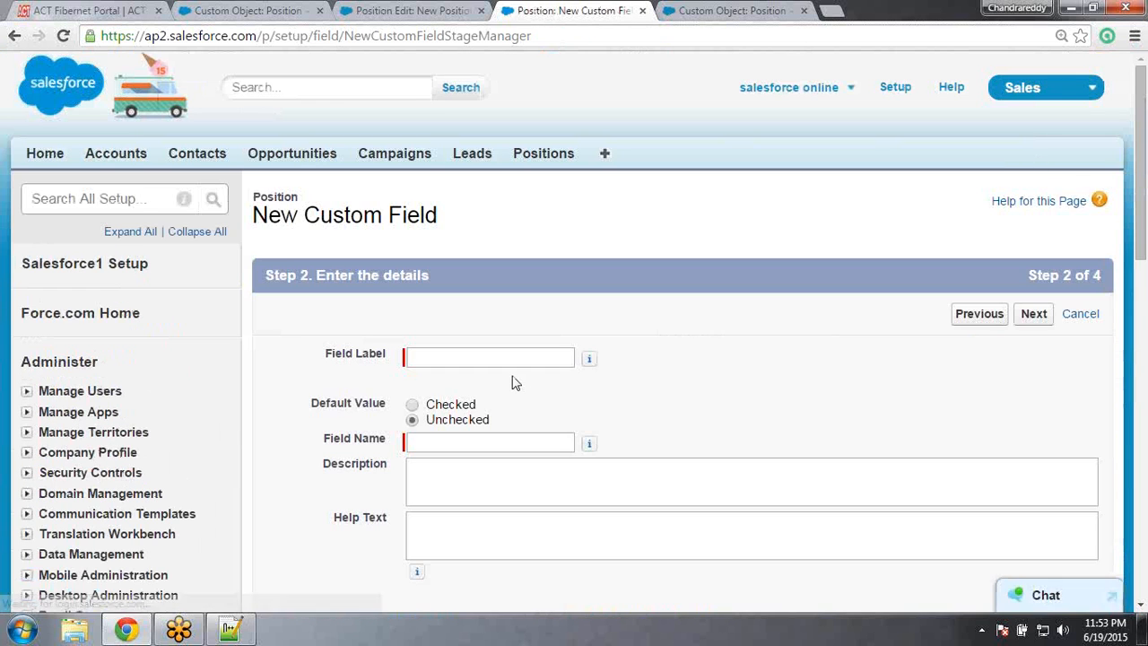
# Label the checkbox field Passport Required with the field name Passport_Required, leaving it Unchecked by default
pyautogui.click(491, 362)
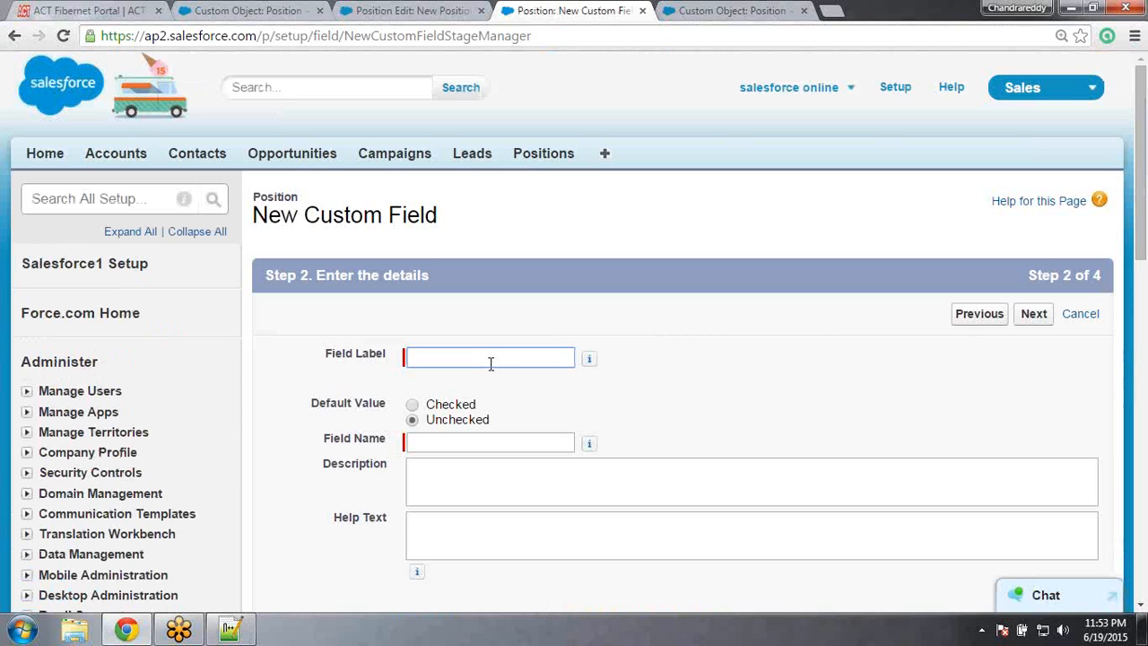
pyautogui.write('Passport Required')
pyautogui.click(435, 448)
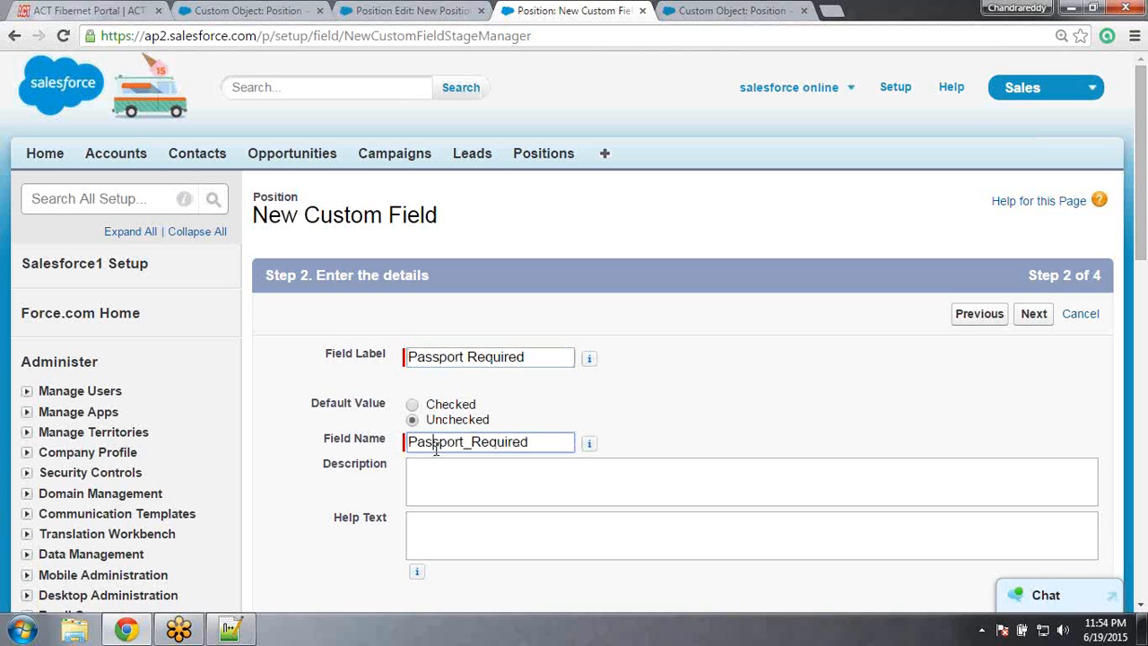
# Accept the field-level security and Position Layout for Passport Required and save it, returning to the Position object's definition
pyautogui.click(1034, 316)
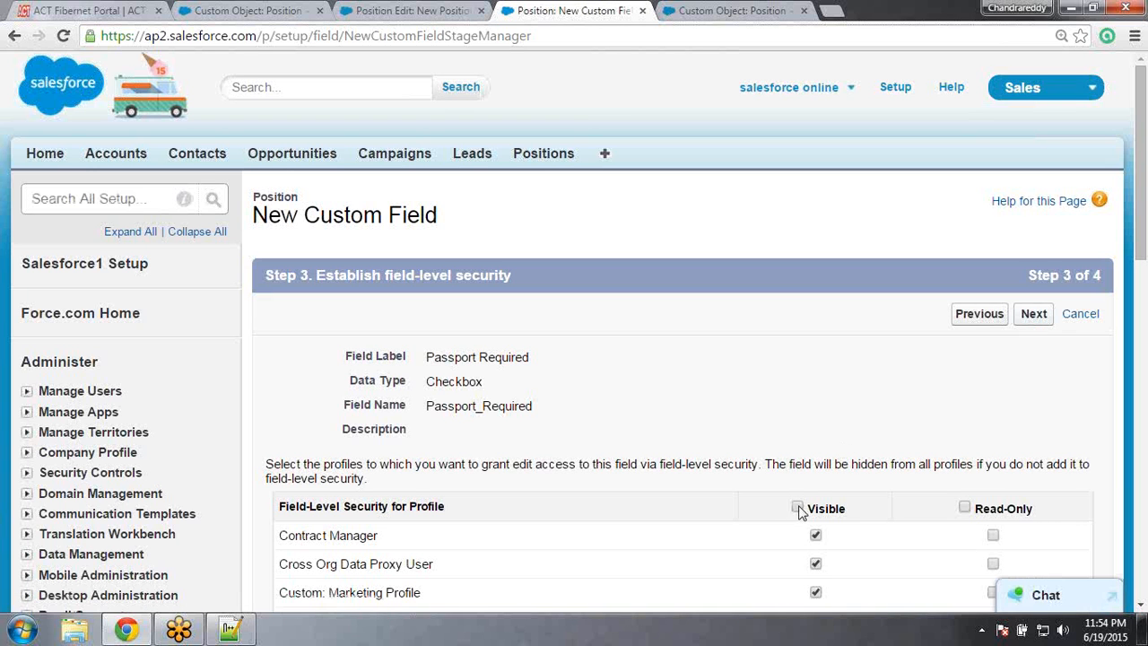
pyautogui.click(1035, 316)
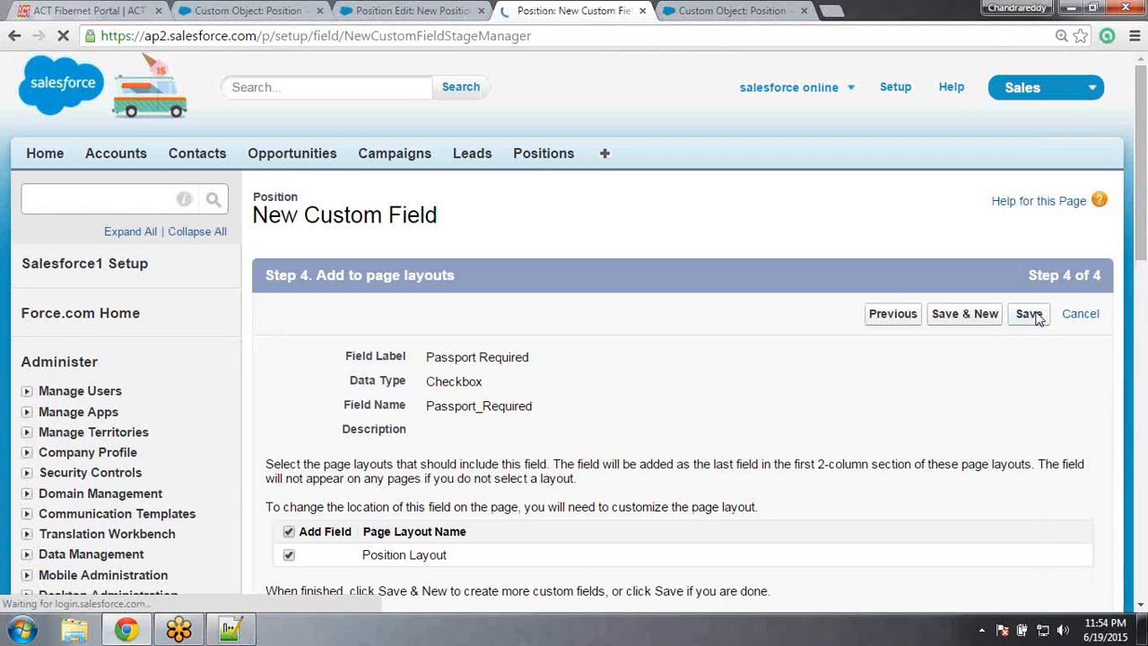
pyautogui.click(1024, 318)
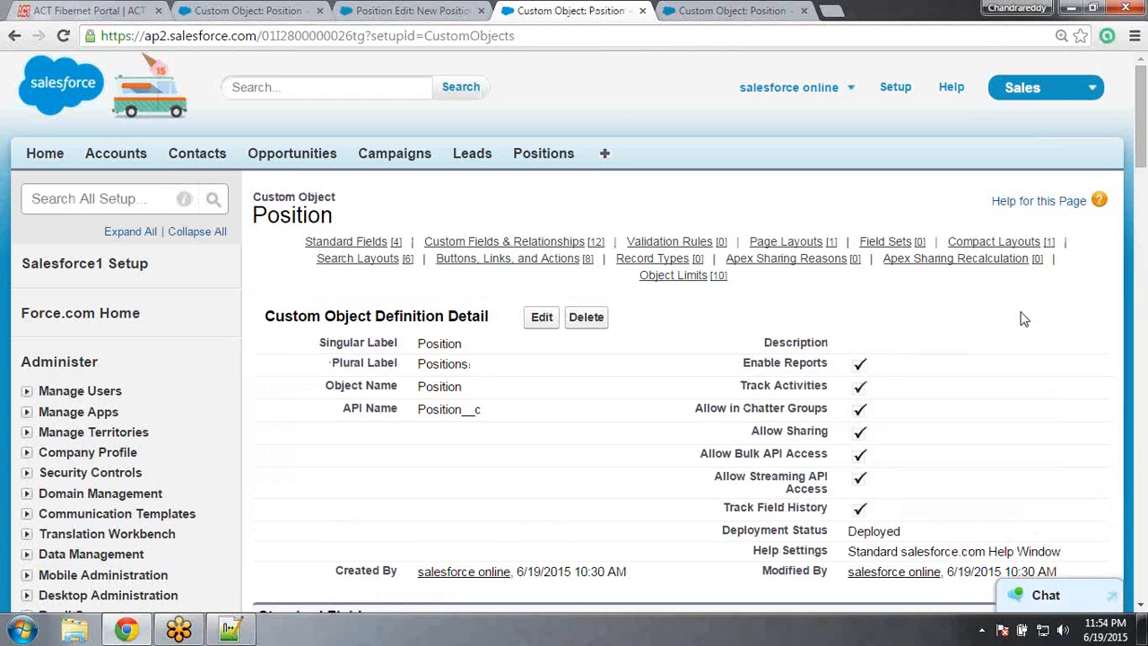
# Review the Position object's custom fields list, then close the three extra Salesforce browser tabs, keeping only the earliest Position object tab
pyautogui.moveTo(1141, 155); pyautogui.dragTo(1142, 281)
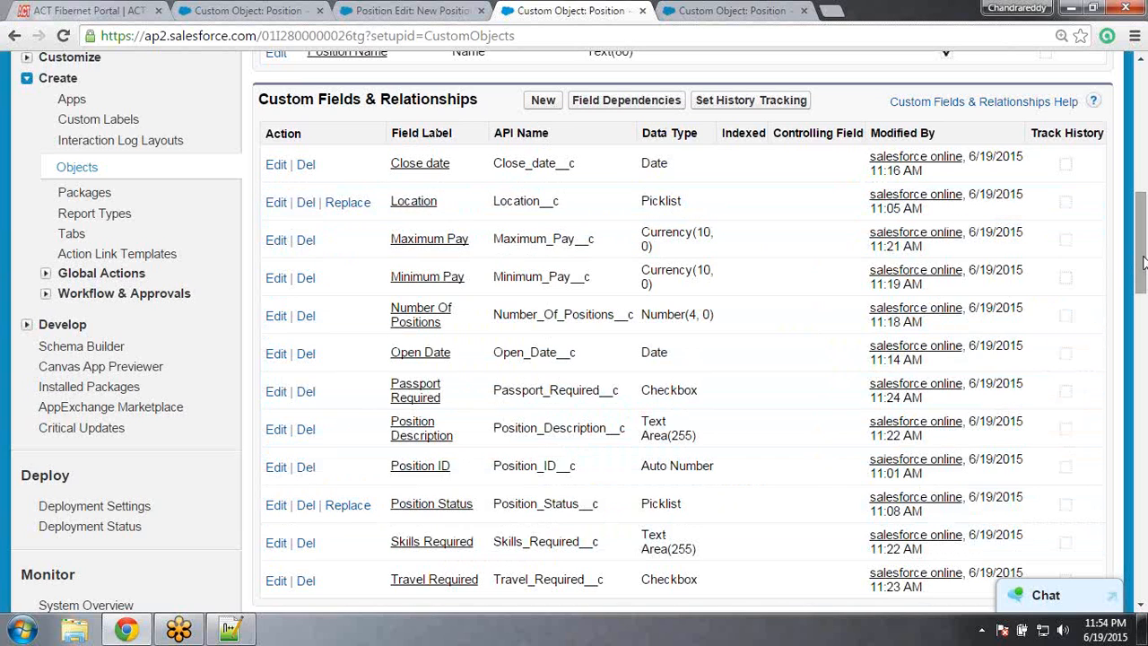
pyautogui.scroll(9, 1145, 230)
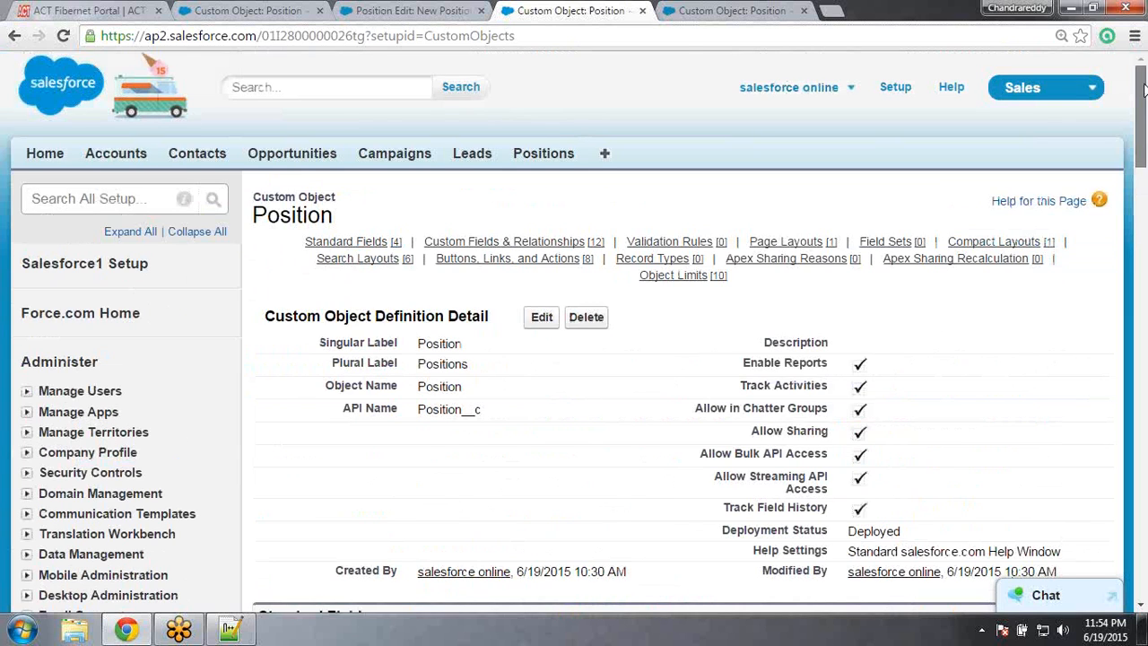
pyautogui.click(482, 11)
pyautogui.click(481, 11)
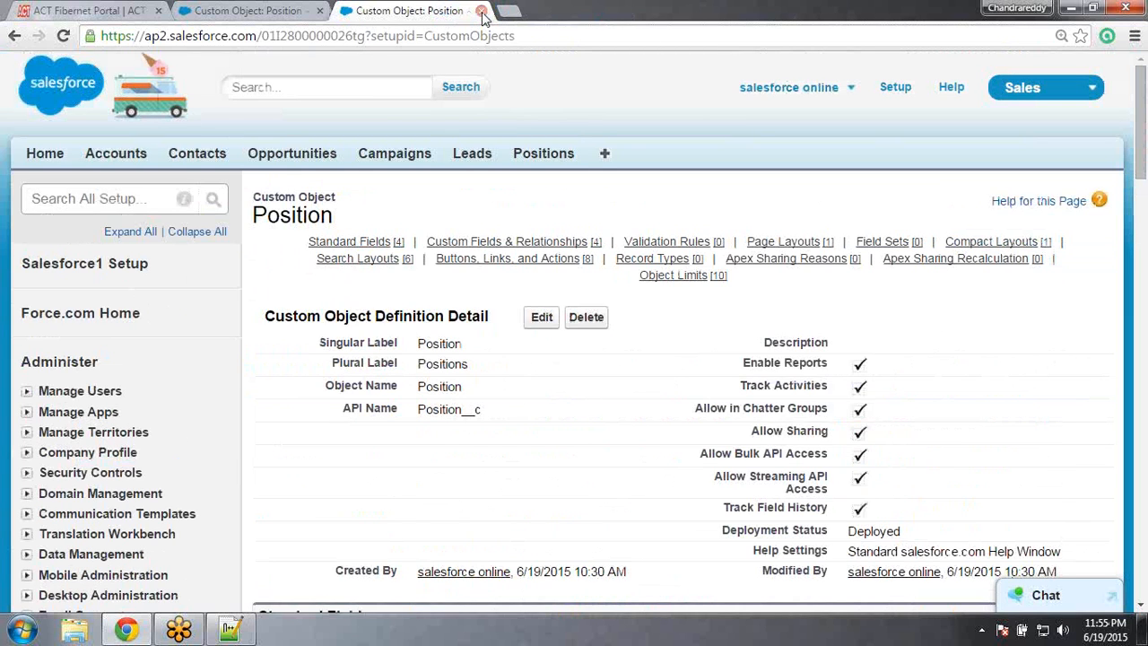
pyautogui.click(481, 10)
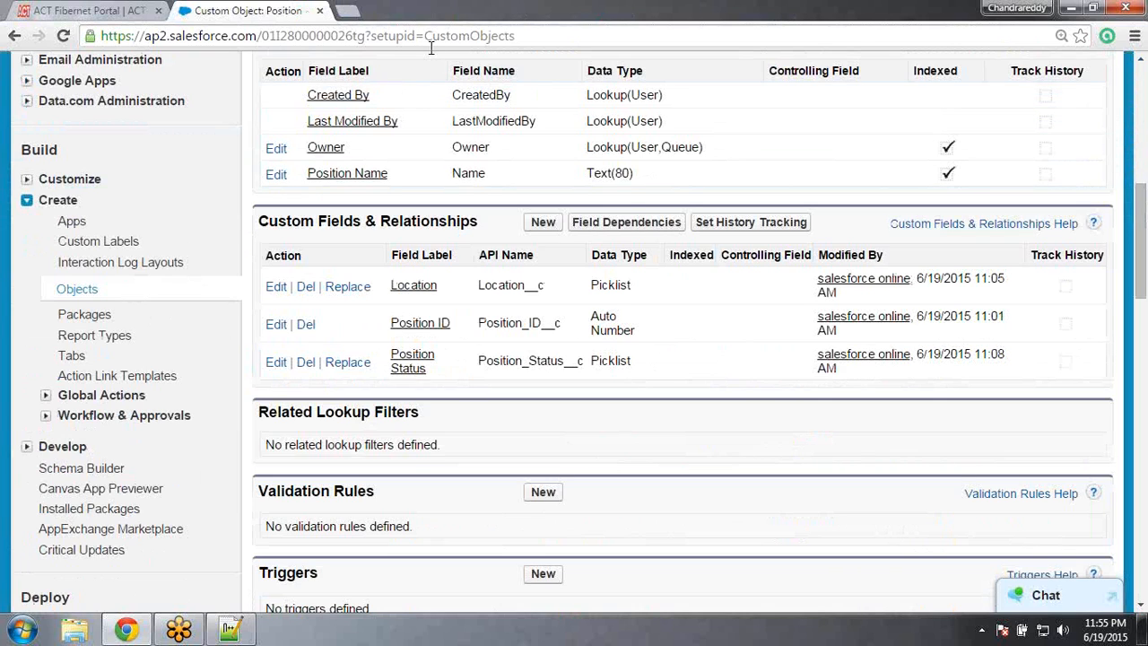
# Go to the Positions home page and start a new Position record
pyautogui.moveTo(1143, 260); pyautogui.dragTo(1144, 143)
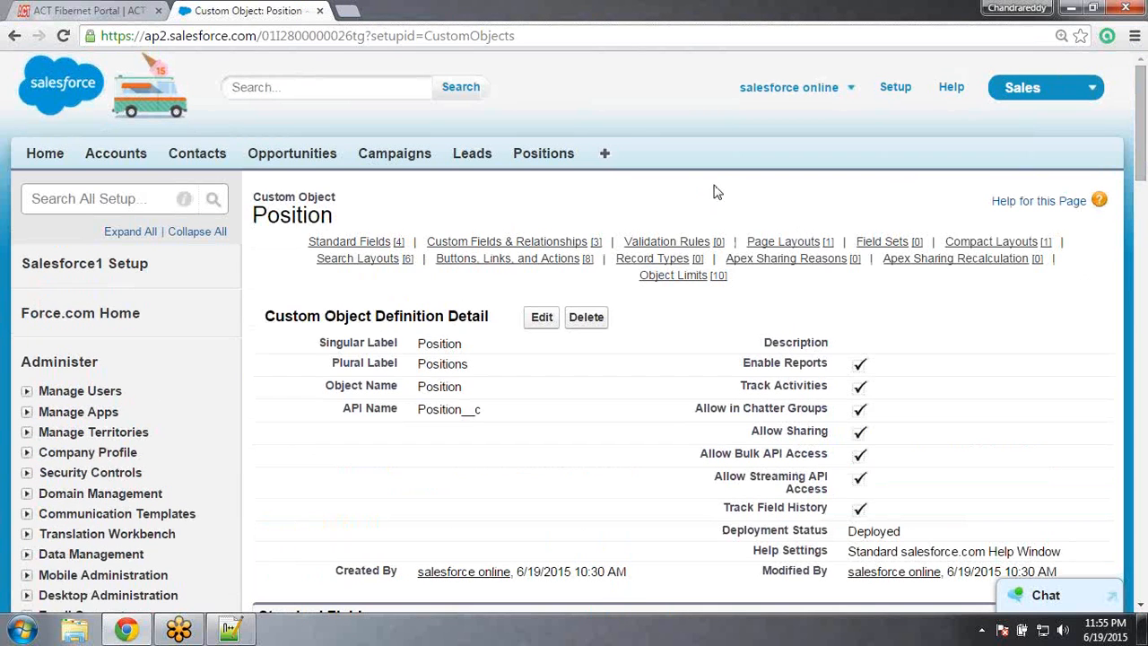
pyautogui.click(543, 154)
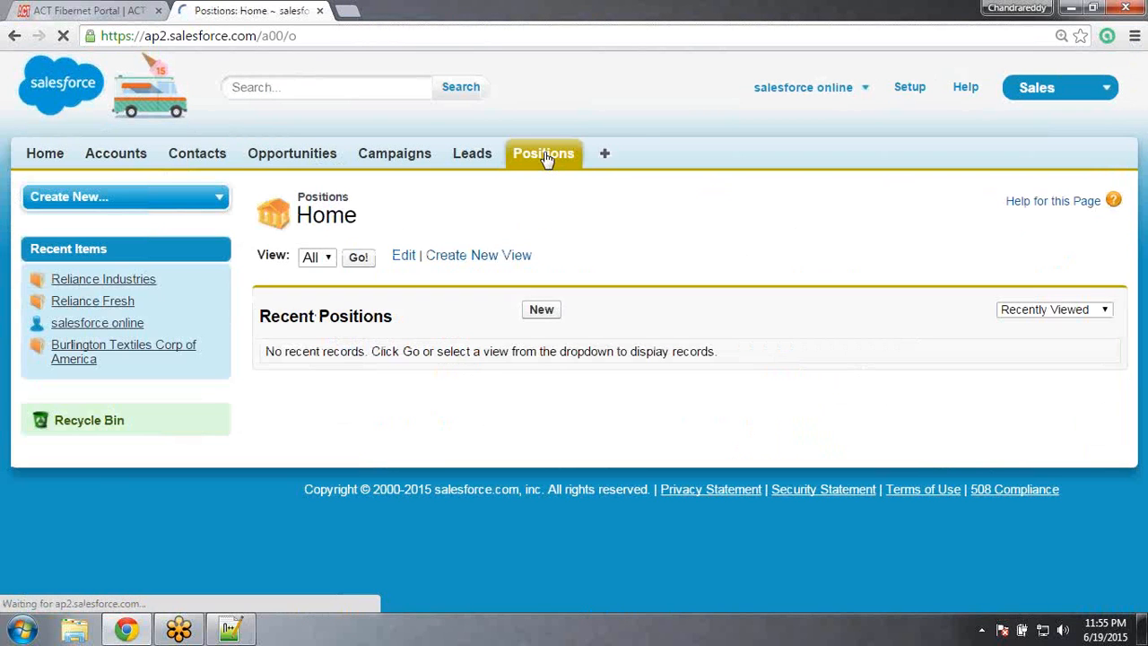
pyautogui.click(539, 310)
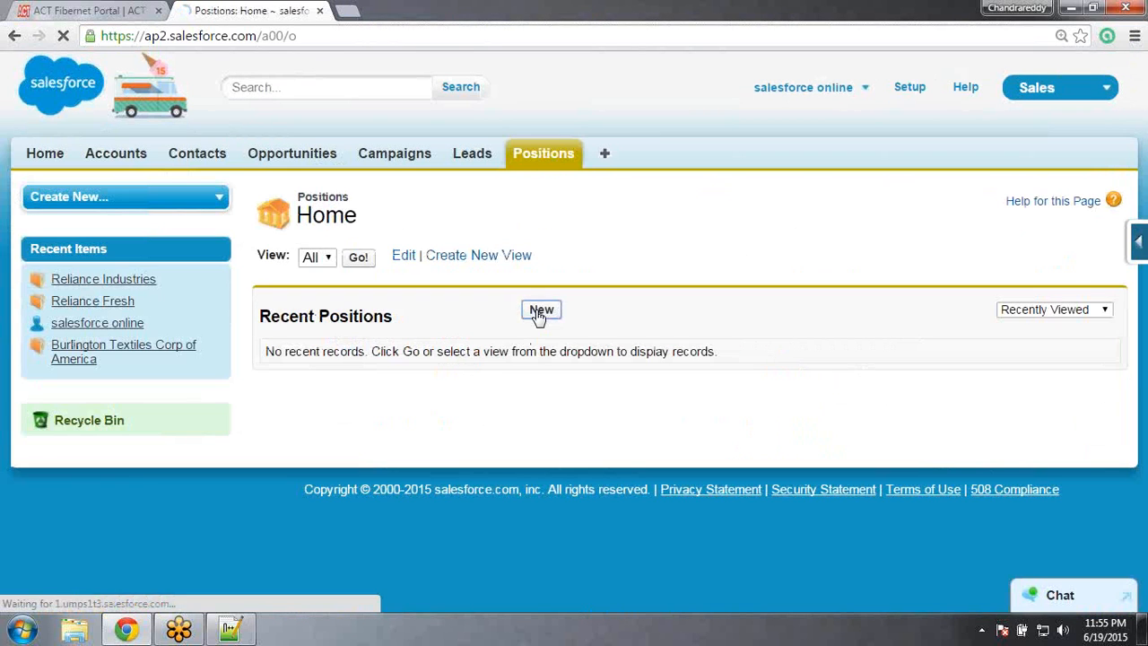